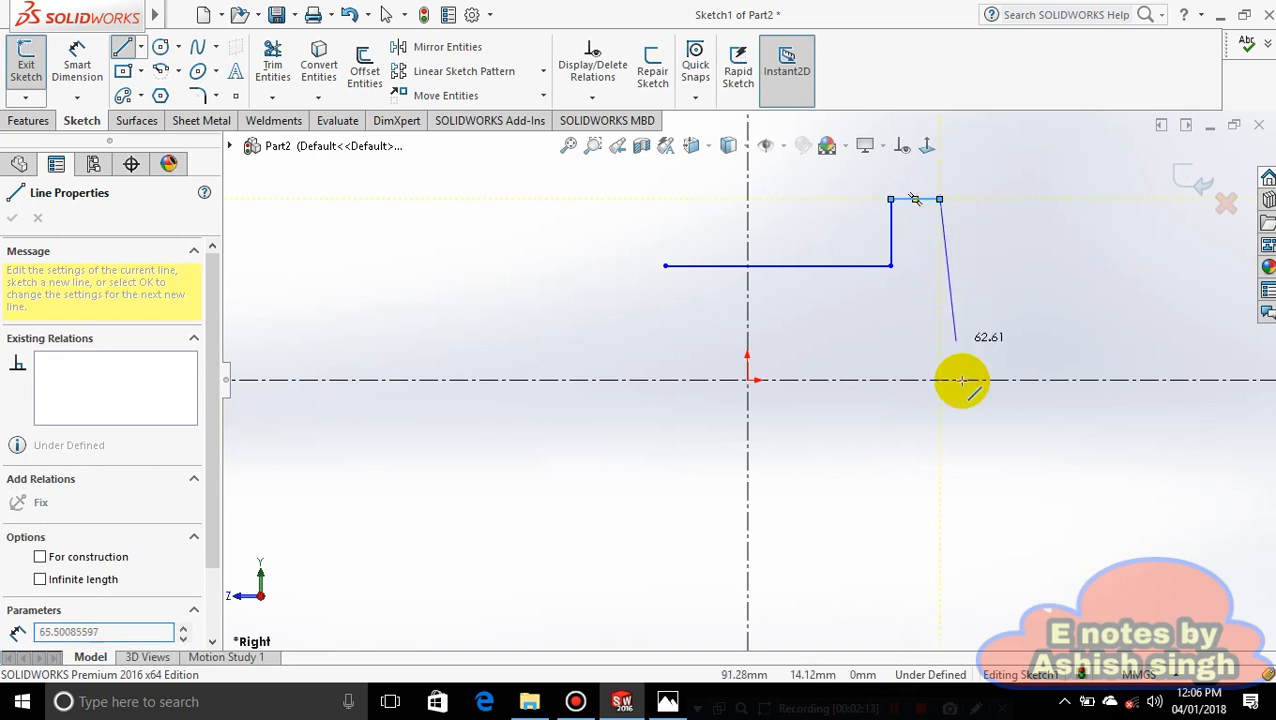
# - Draw a vertical line about 131 mm long down from the outer end of the right upper ledge
pyautogui.doubleClick(939, 498)
pyautogui.press('Escape')
# - From the slot's left end, sketch a vertical line up about 29 mm and a horizontal ledge outward, level with the right ledge
pyautogui.click(122, 52)
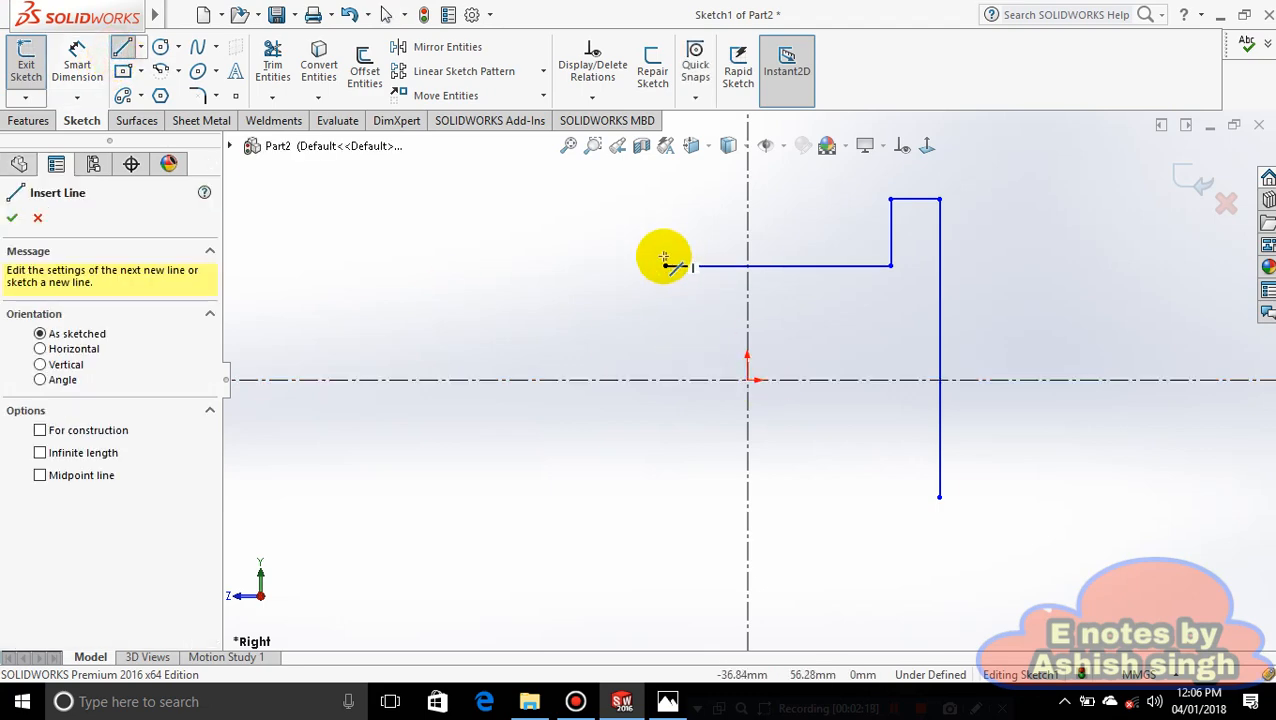
pyautogui.click(665, 265)
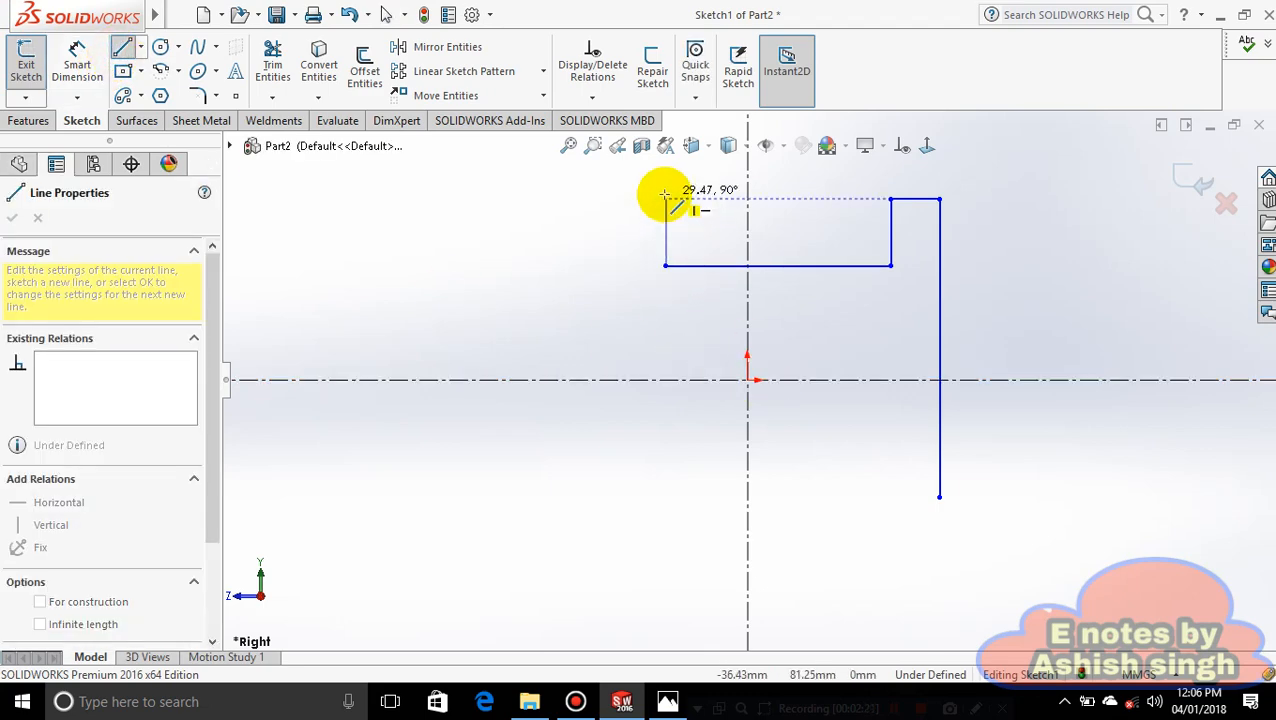
pyautogui.click(665, 198)
pyautogui.click(604, 199)
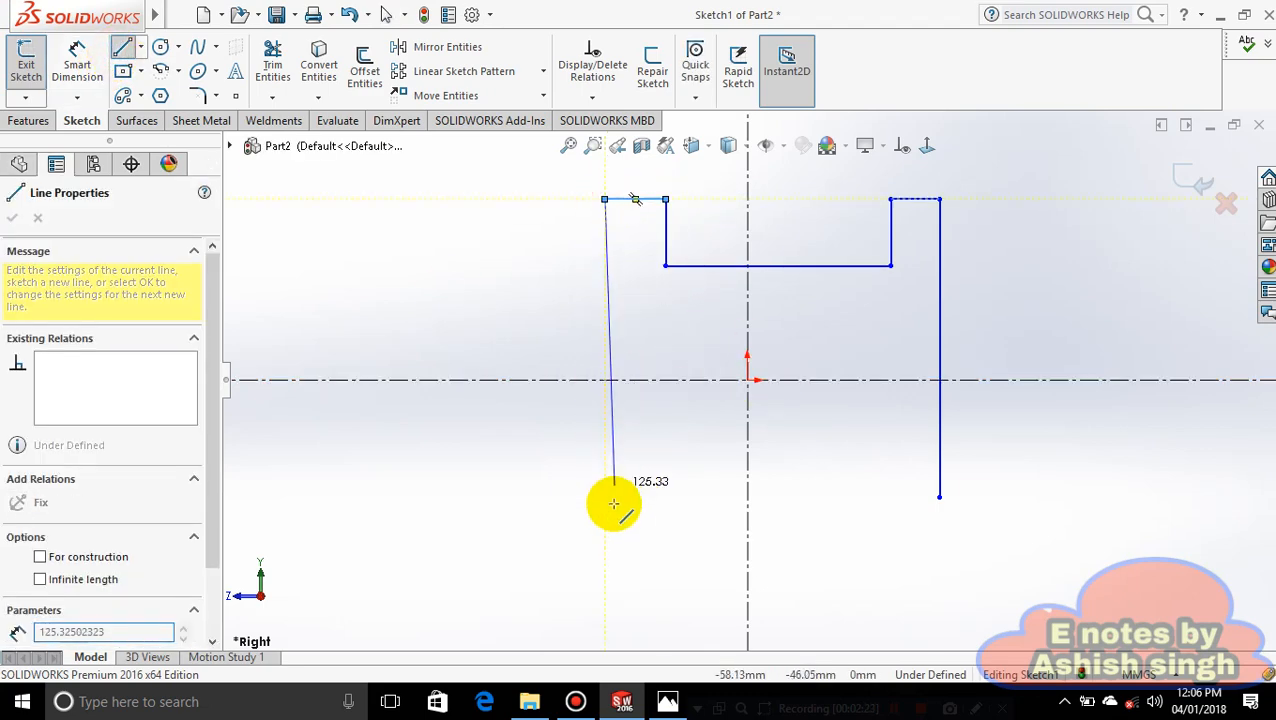
# - Draw a long vertical line down from the left ledge's outer end, level with the right one, and check the side shape in the reference drawing
pyautogui.click(605, 497)
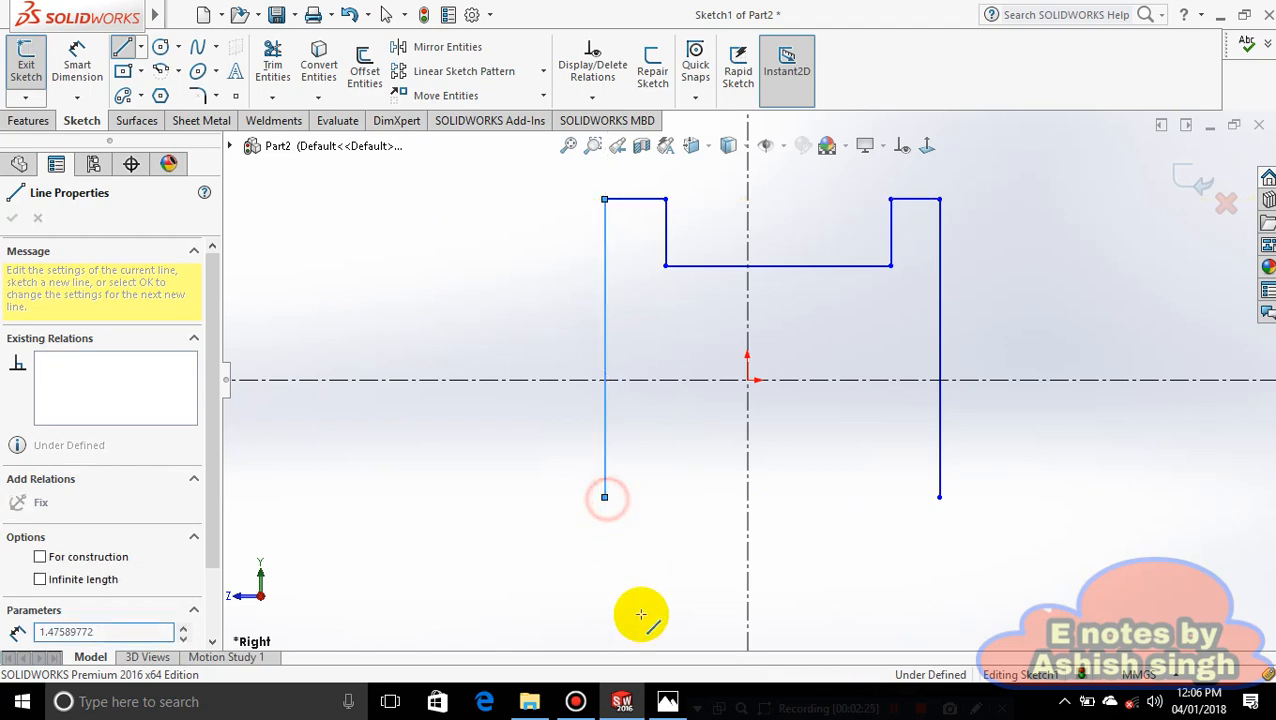
pyautogui.click(664, 703)
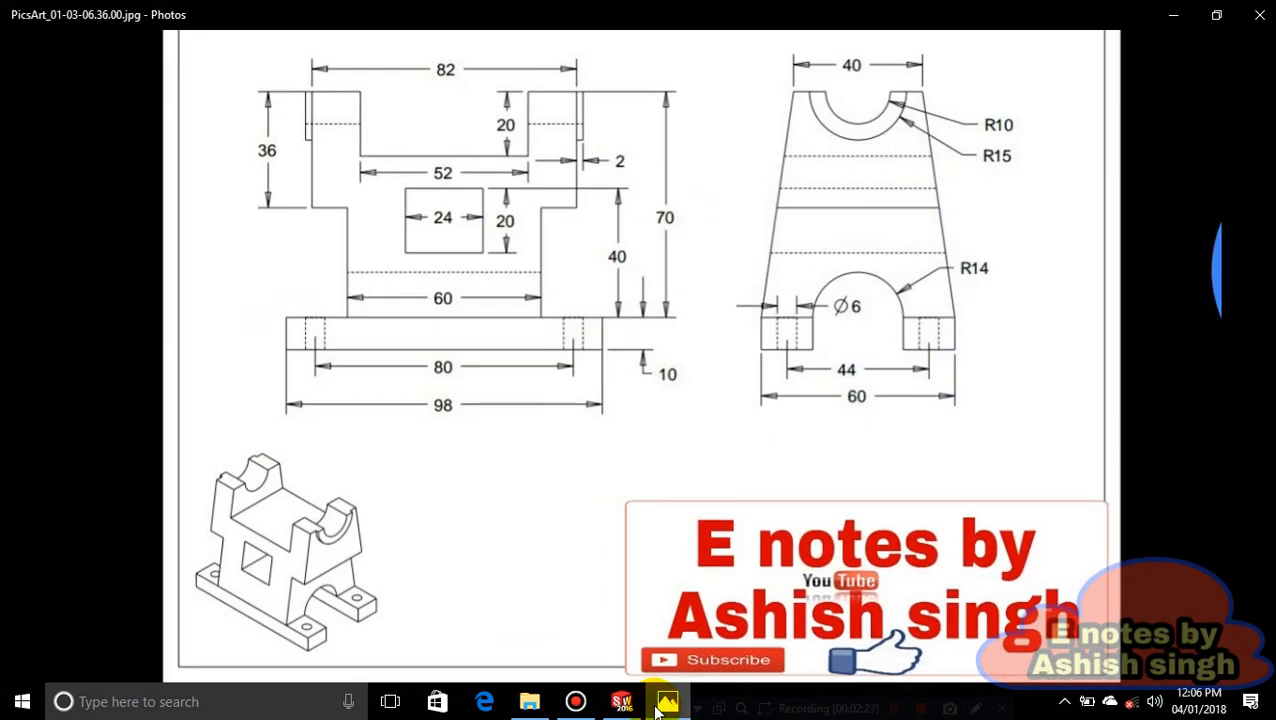
pyautogui.click(660, 705)
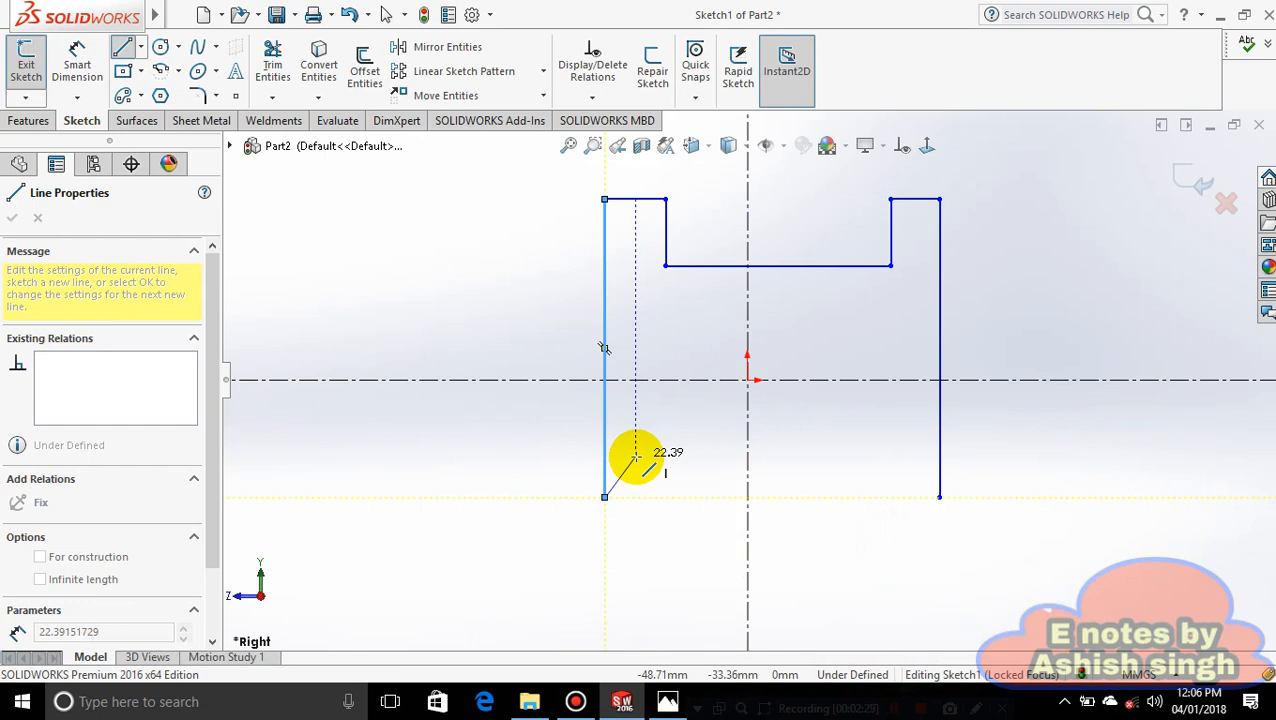
# - Delete the long vertical lines on the left and right sides of the profile
pyautogui.press('Escape')
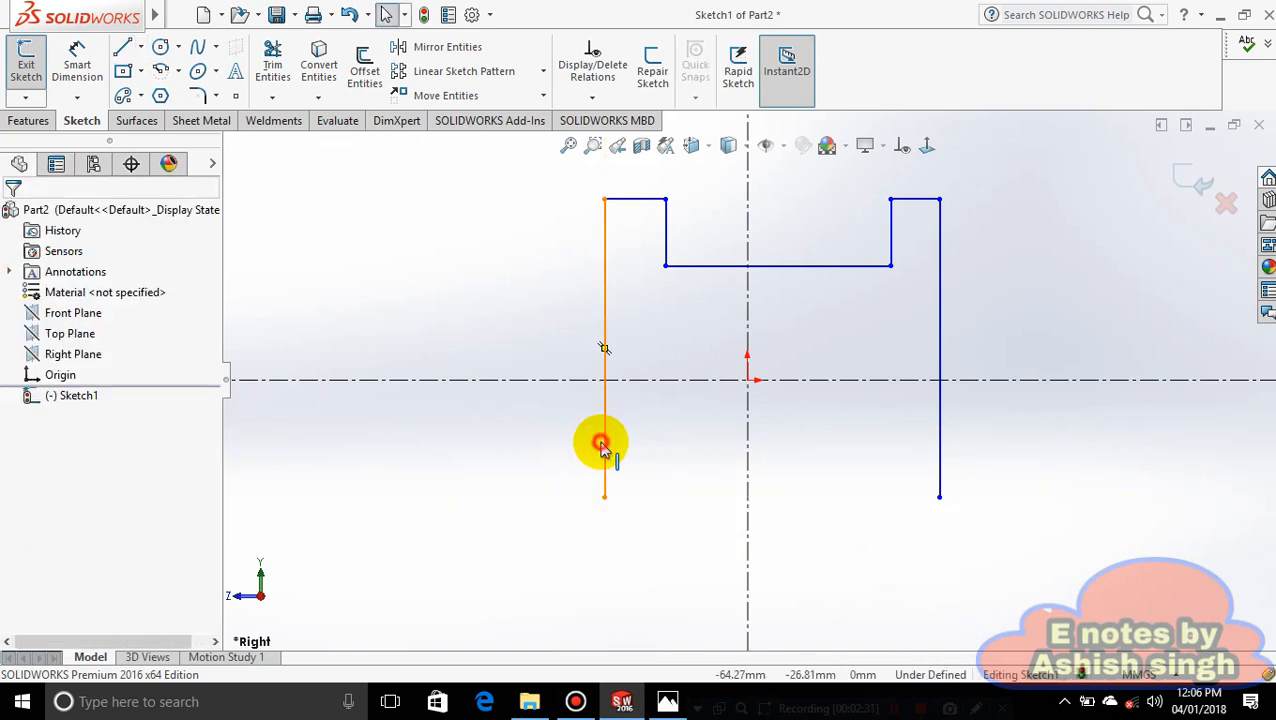
pyautogui.click(603, 447)
pyautogui.press('Delete')
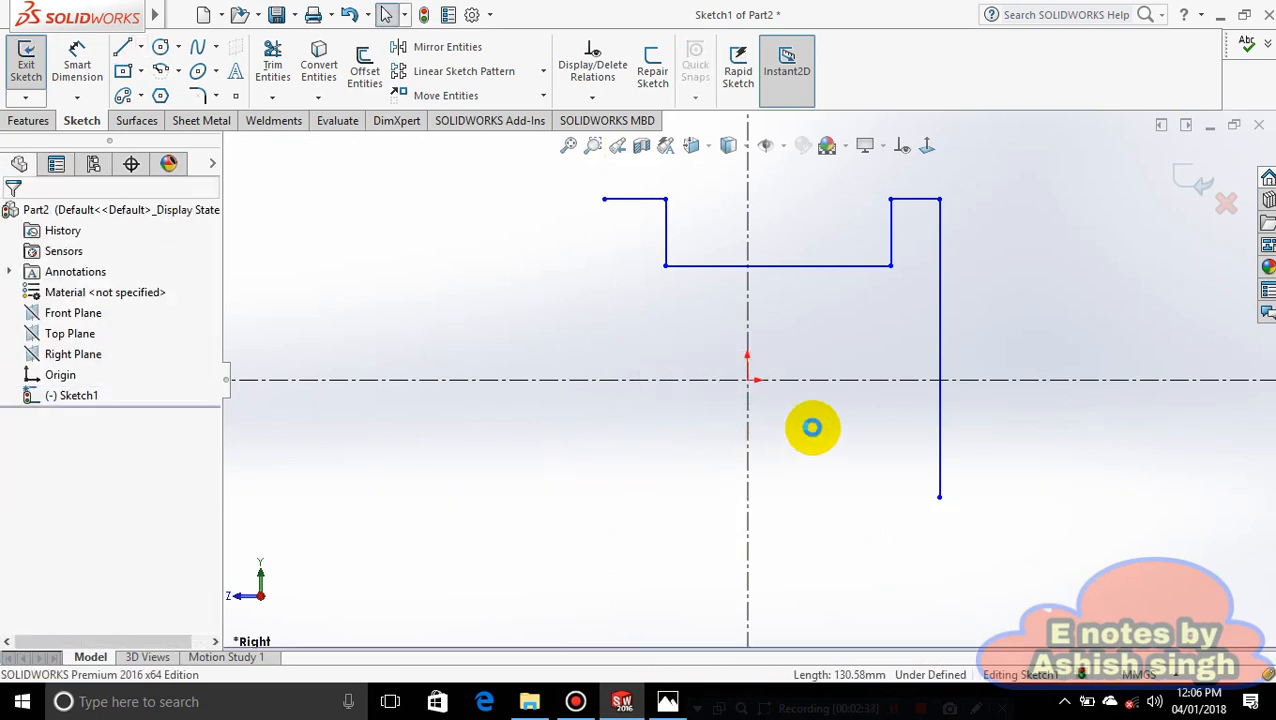
pyautogui.click(939, 371)
pyautogui.press('Delete')
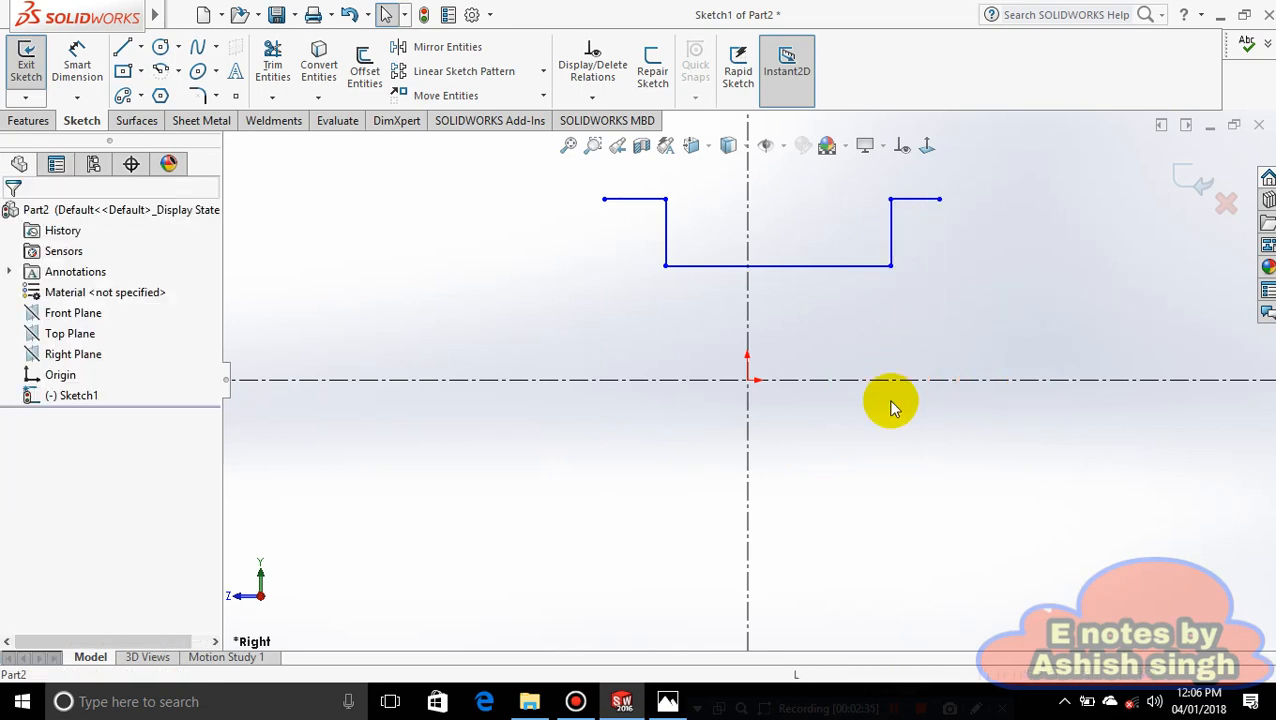
# - Following the reference drawing, sketch the stepped left side: about 66 mm down from the ledge, a short horizontal inward, and a vertical leg down
pyautogui.click(129, 47)
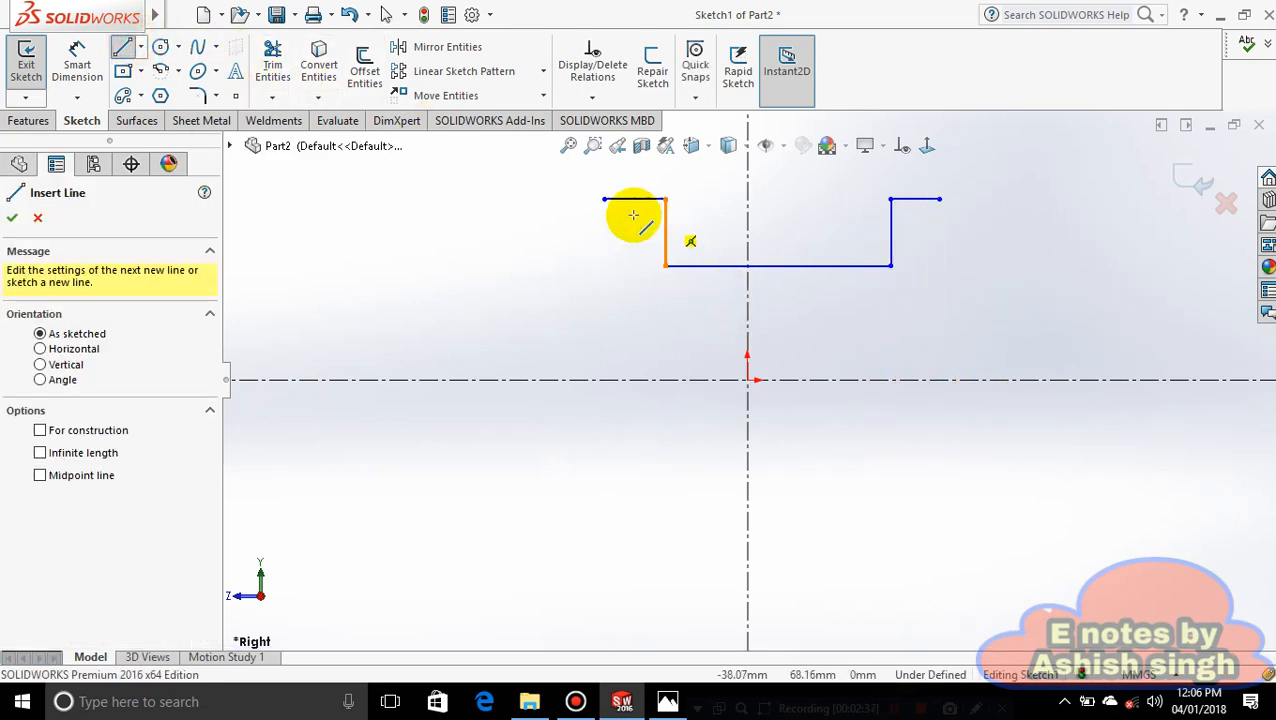
pyautogui.click(667, 704)
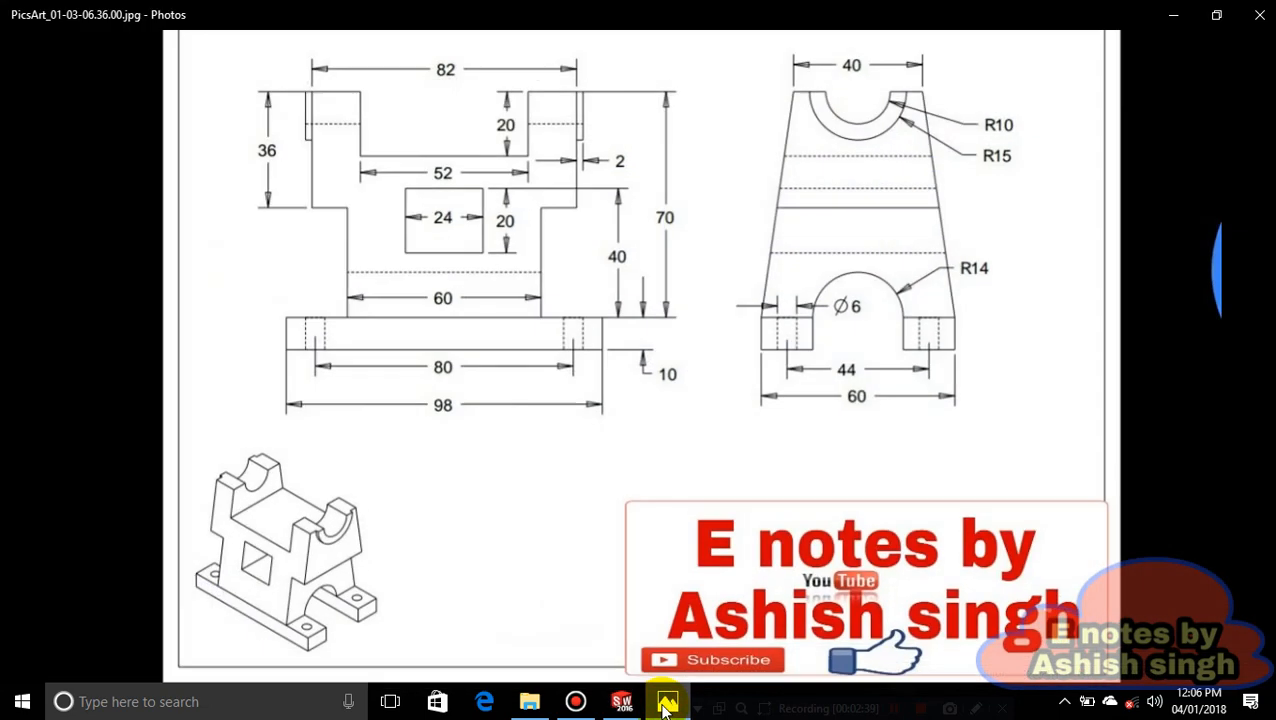
pyautogui.click(667, 704)
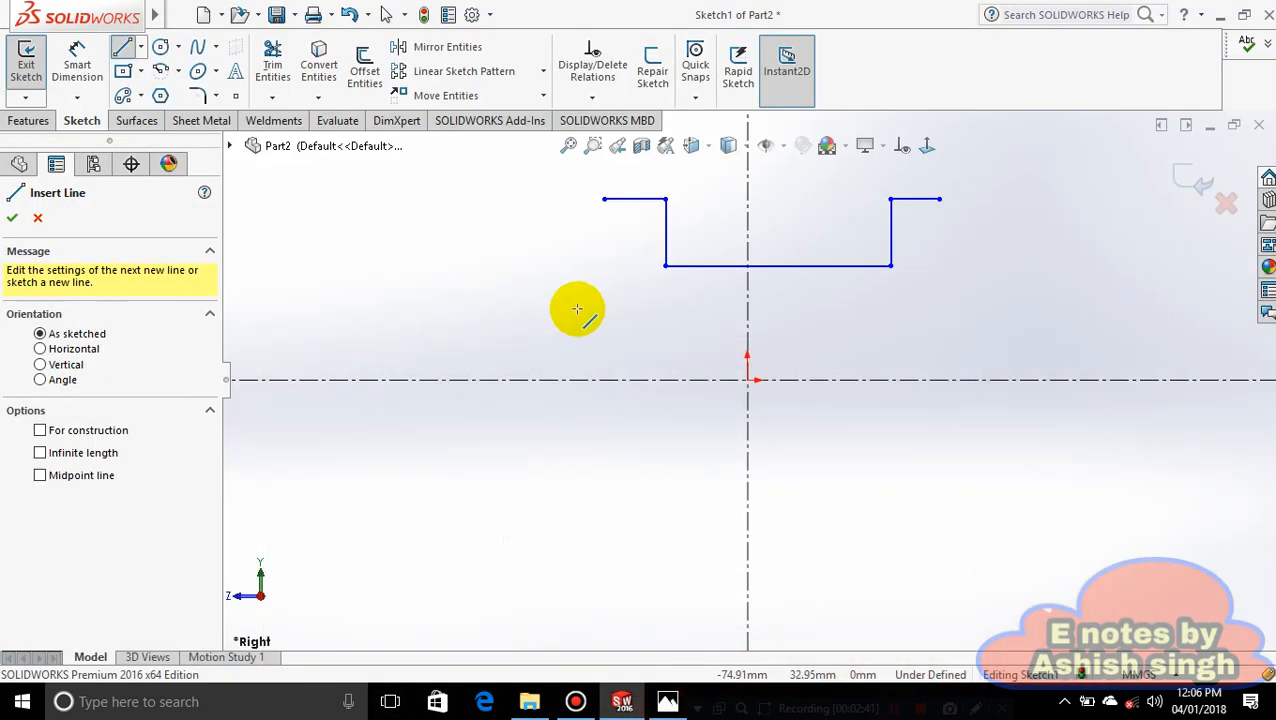
pyautogui.click(605, 200)
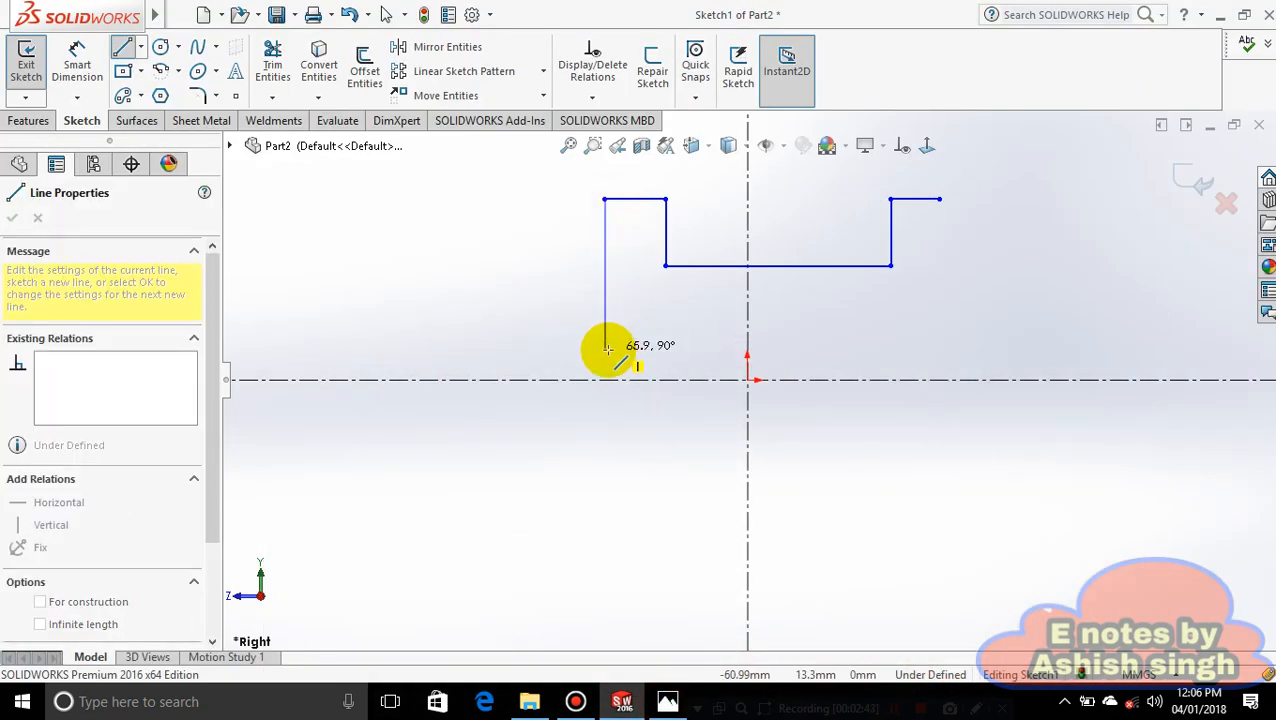
pyautogui.click(605, 349)
pyautogui.click(648, 349)
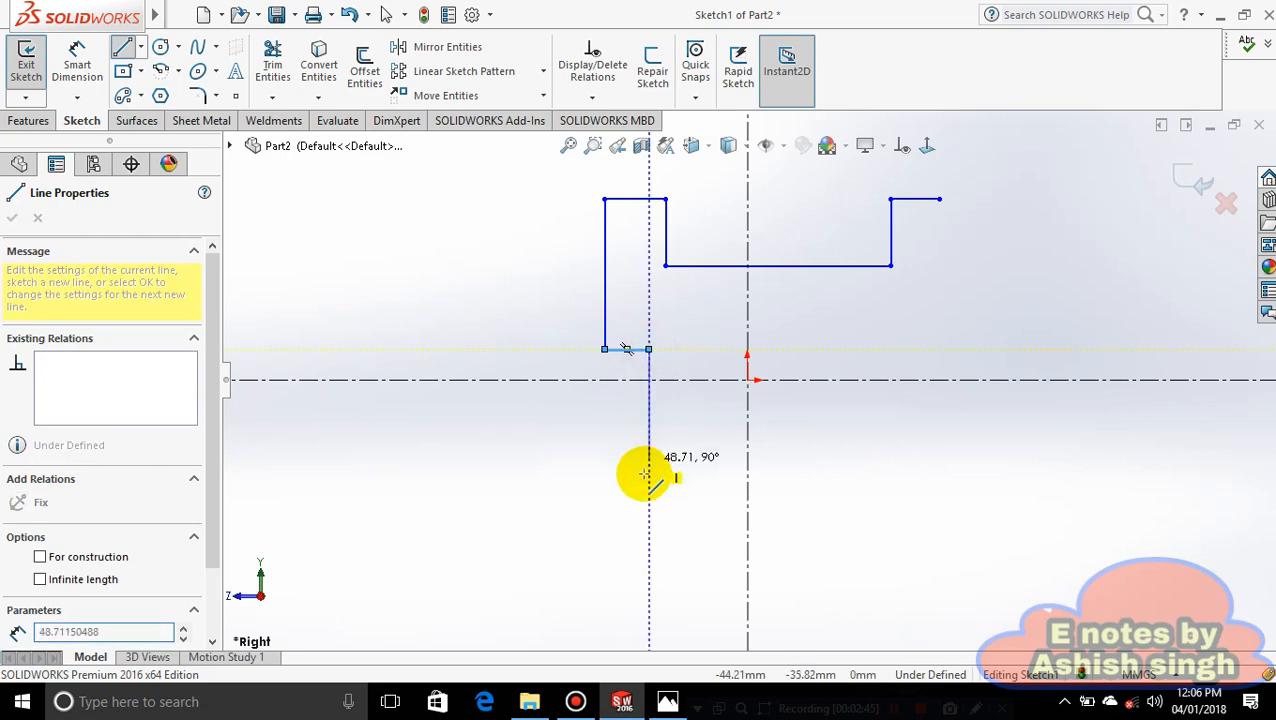
pyautogui.click(648, 480)
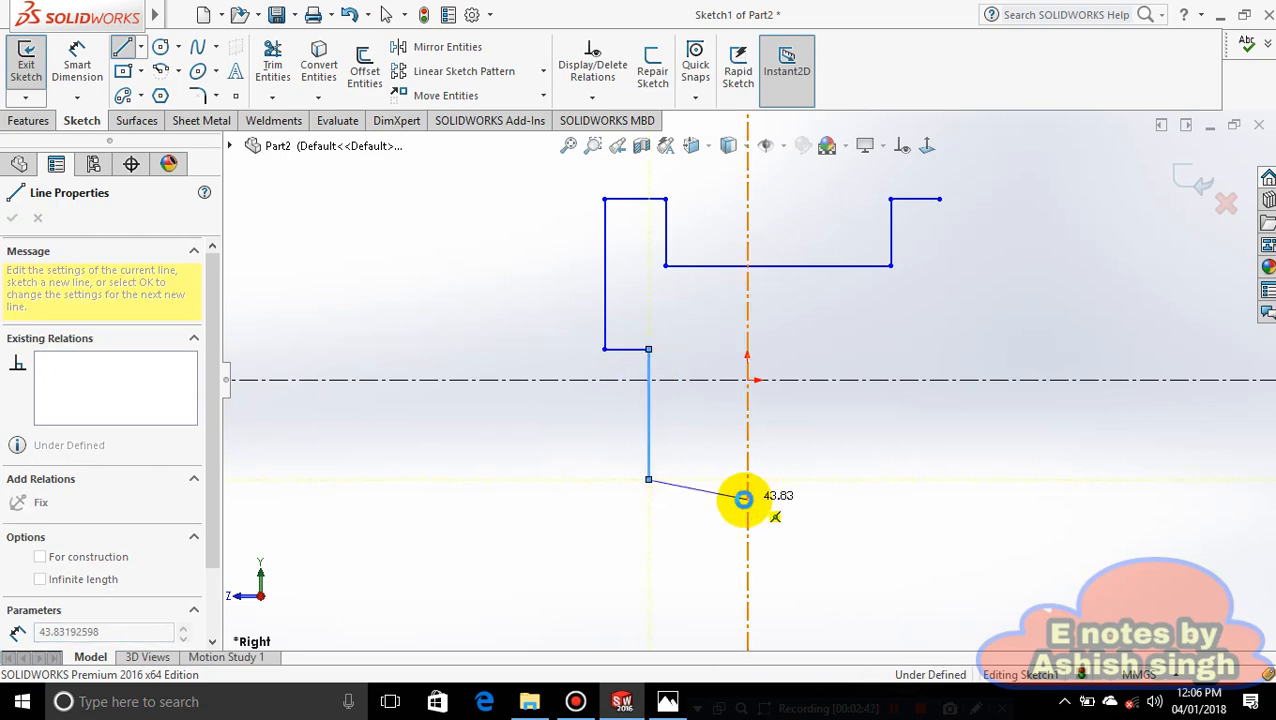
pyautogui.press('Escape')
# - Sketch the matching stepped right side down from the right ledge, with its inward step and leg end level with the left side's
pyautogui.click(125, 50)
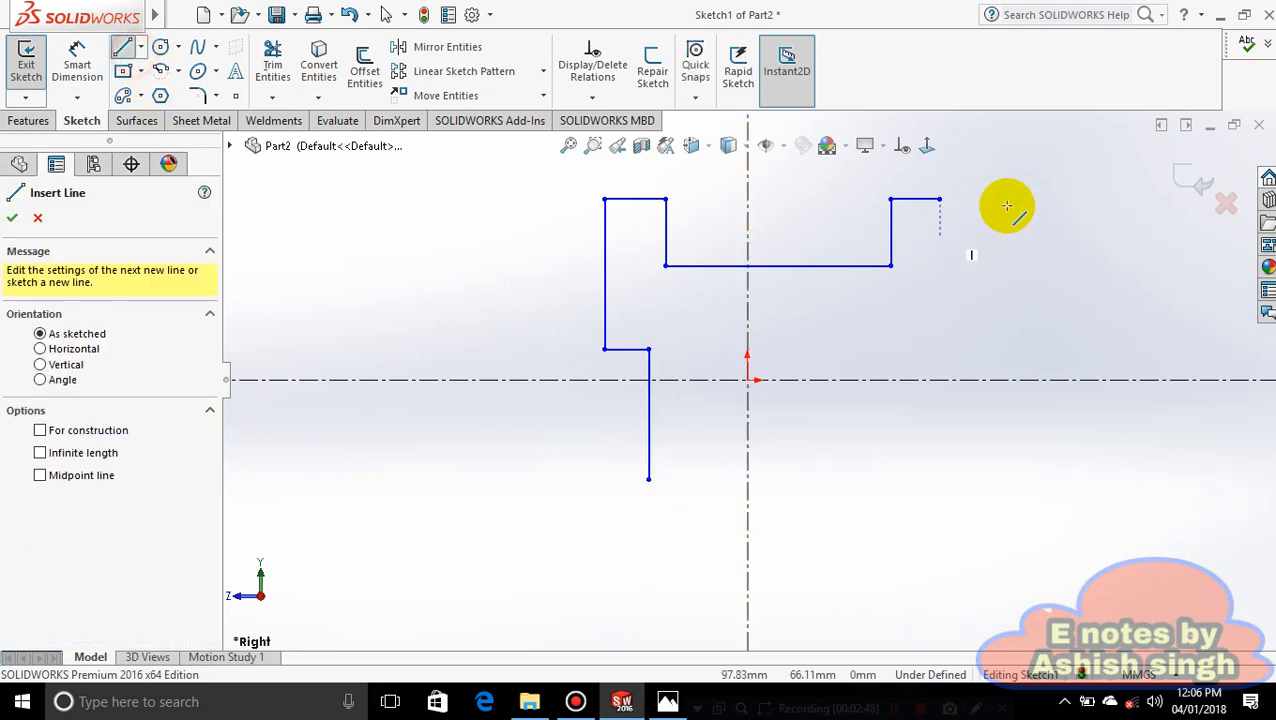
pyautogui.click(941, 199)
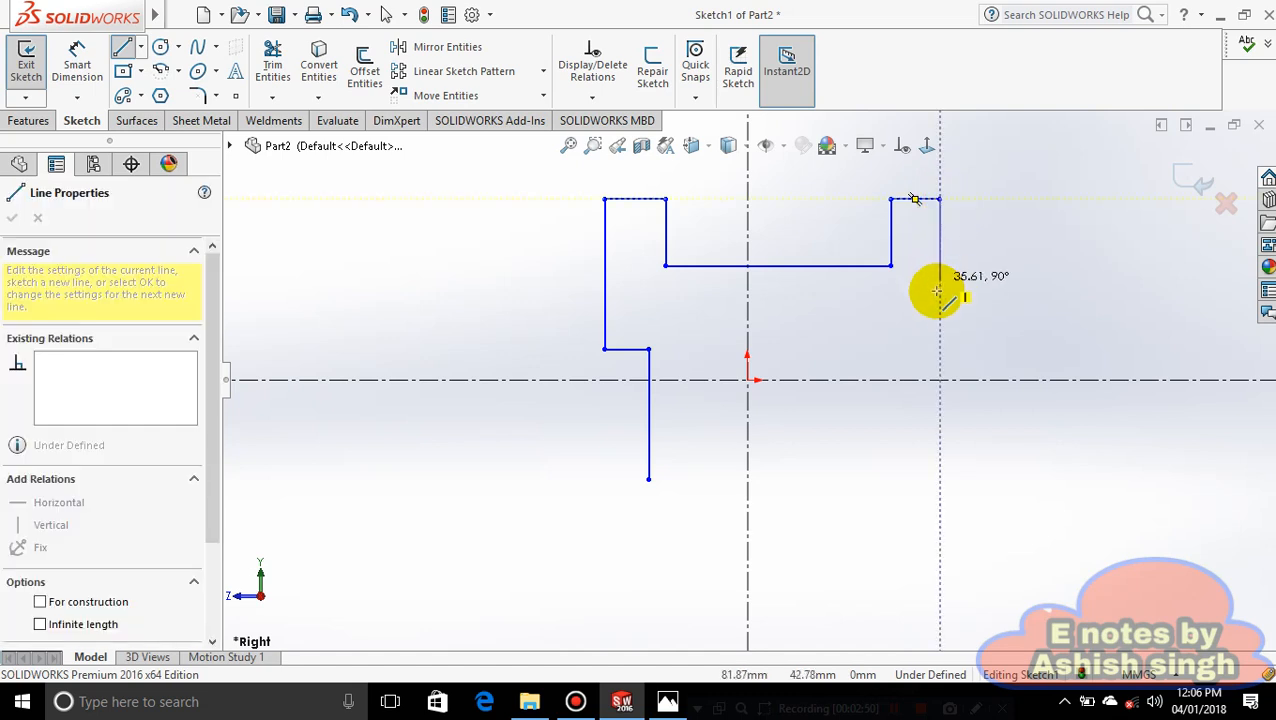
pyautogui.click(941, 348)
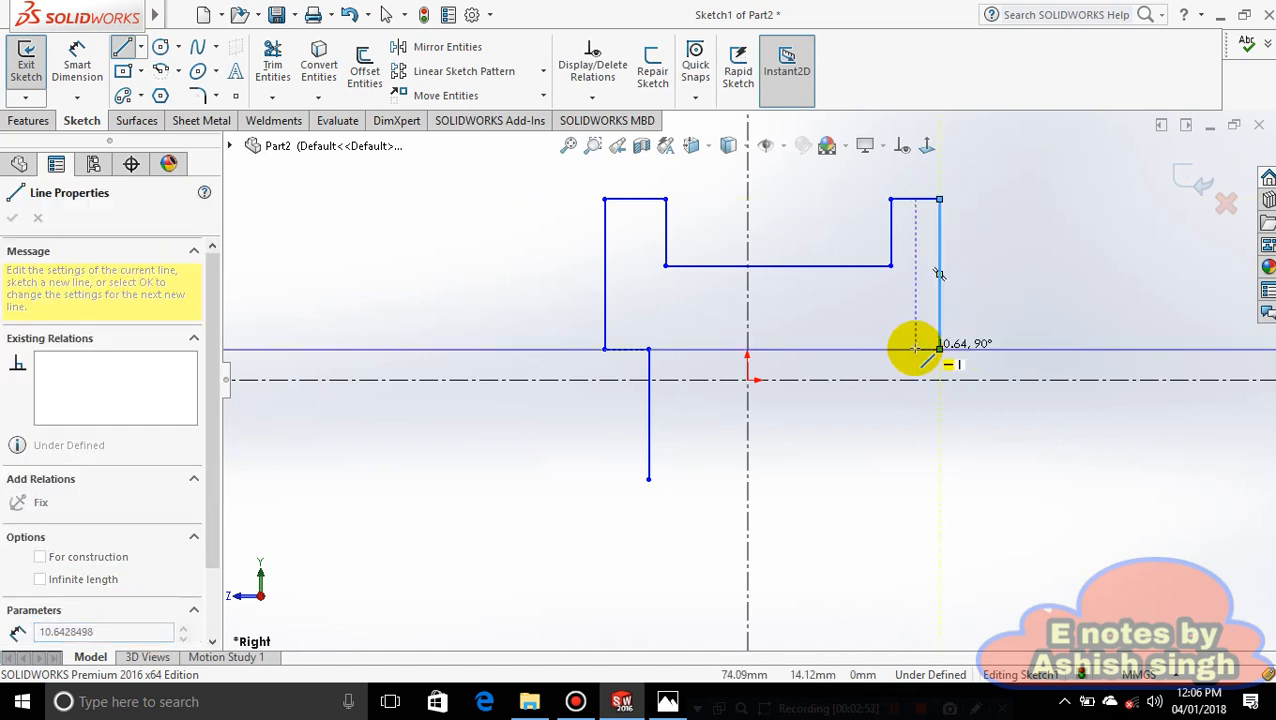
pyautogui.click(905, 349)
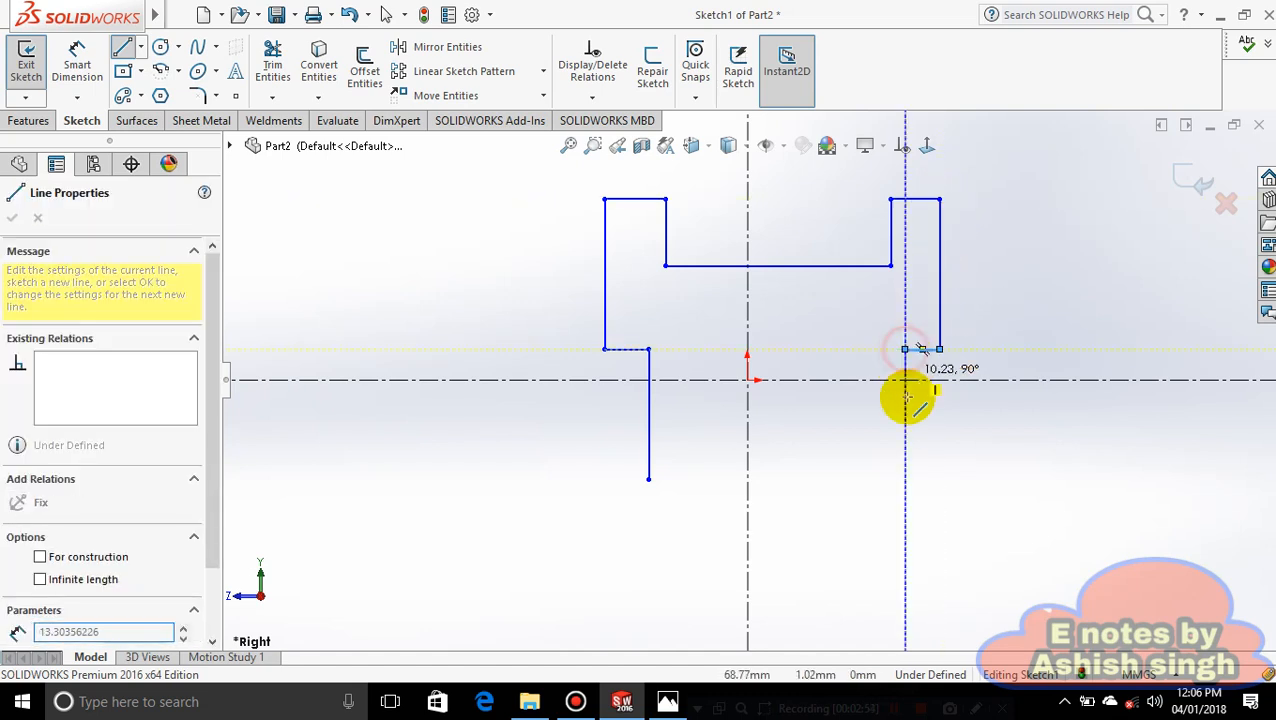
pyautogui.click(905, 480)
pyautogui.press('Escape')
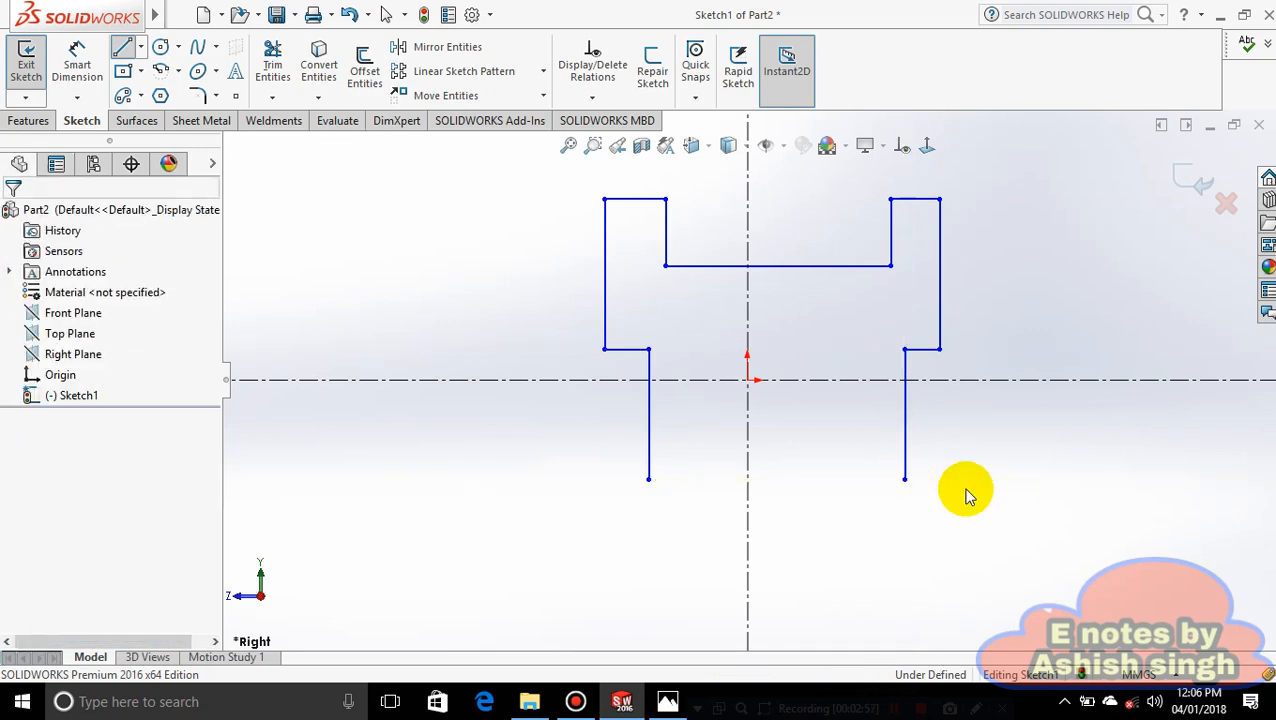
pyautogui.click(141, 47)
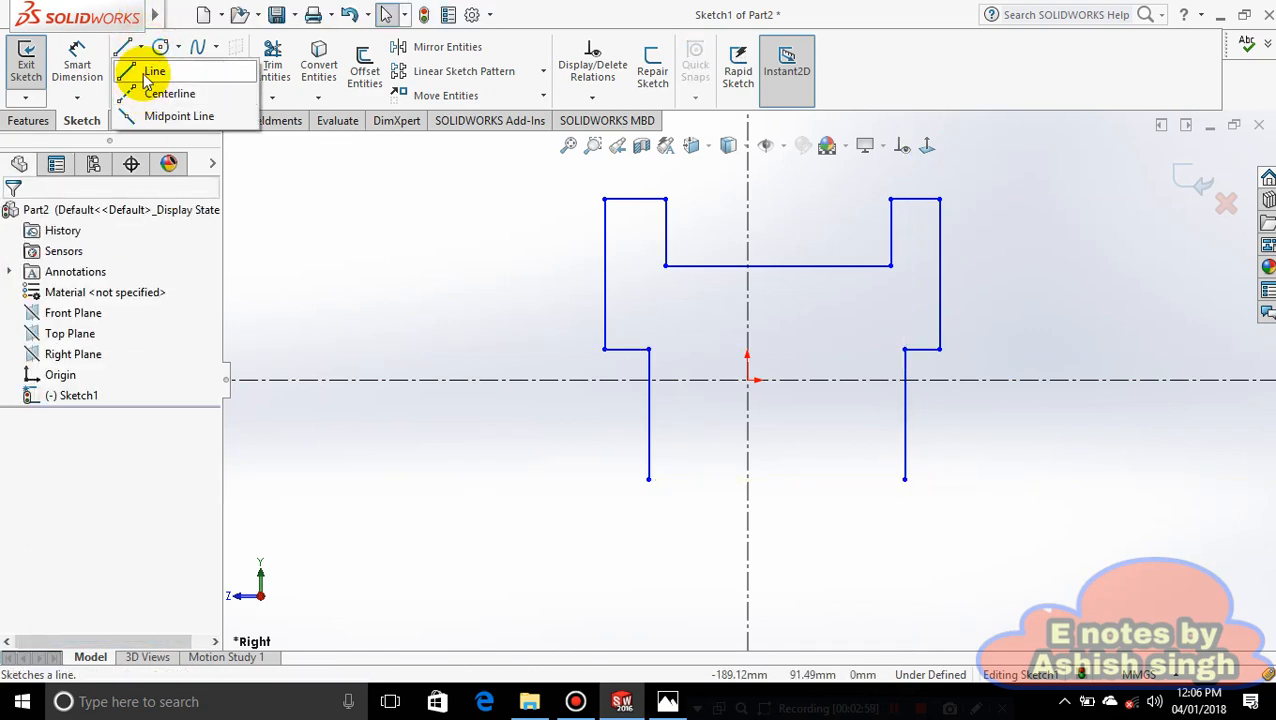
pyautogui.click(143, 69)
pyautogui.click(565, 489)
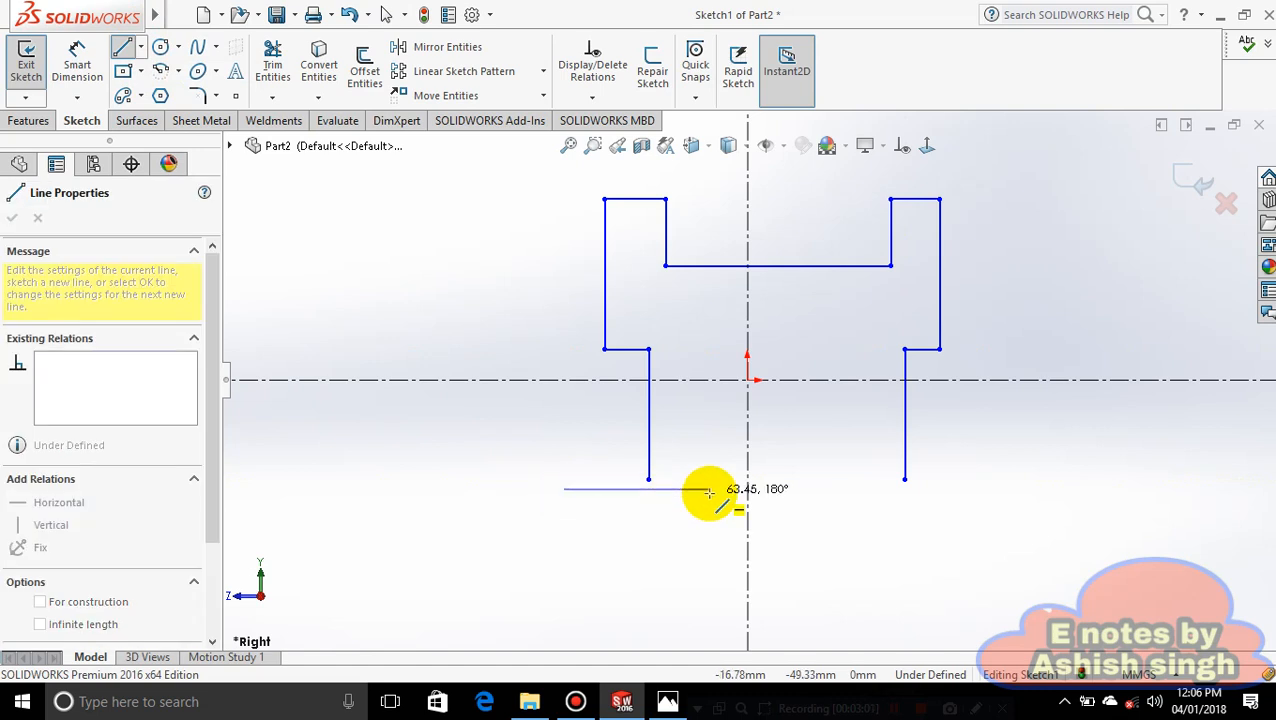
pyautogui.press('Escape')
pyautogui.press('Escape')
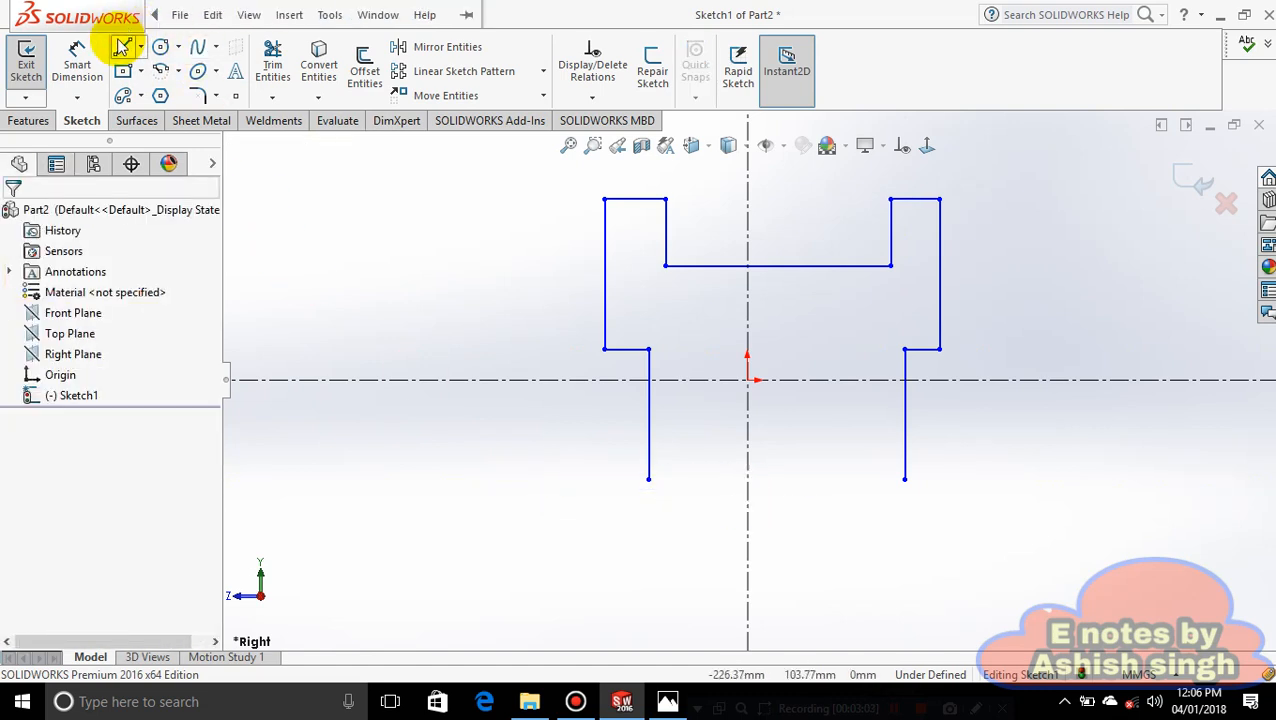
# - Sketch a closed rectangular base about 25 mm high from lines, its upper edge through both leg ends and overhanging them on each side
pyautogui.click(122, 47)
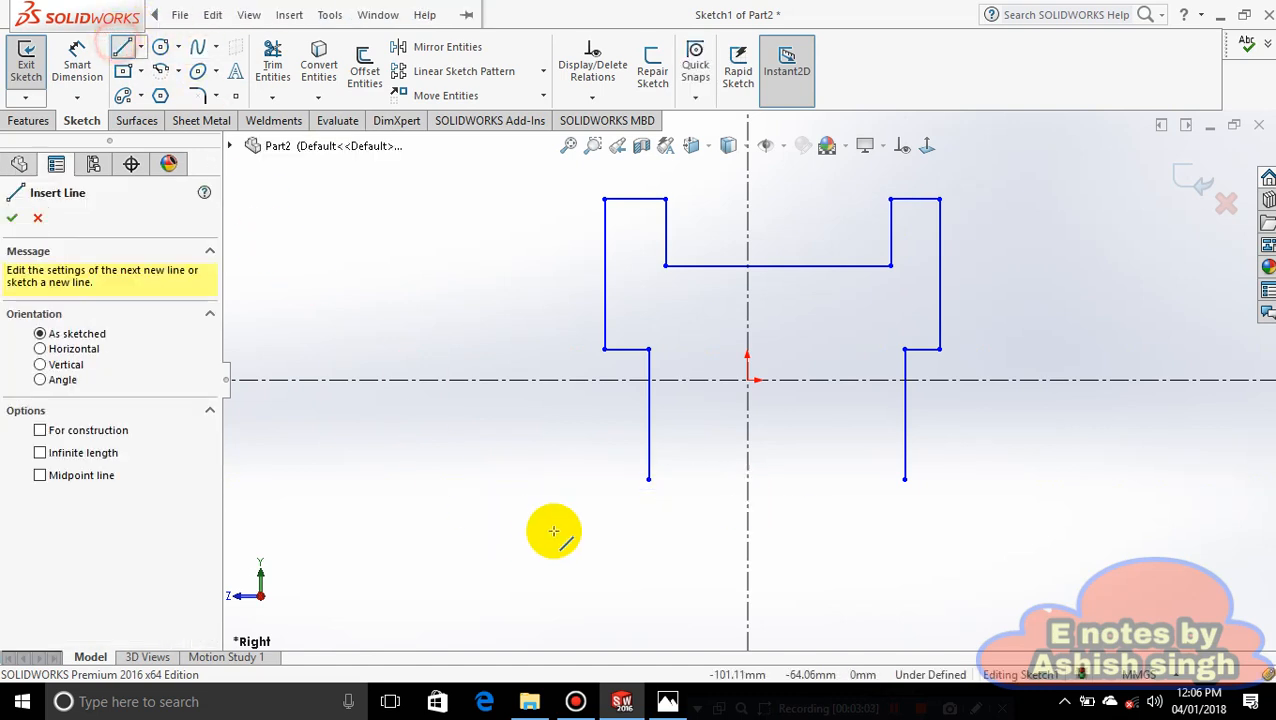
pyautogui.click(582, 482)
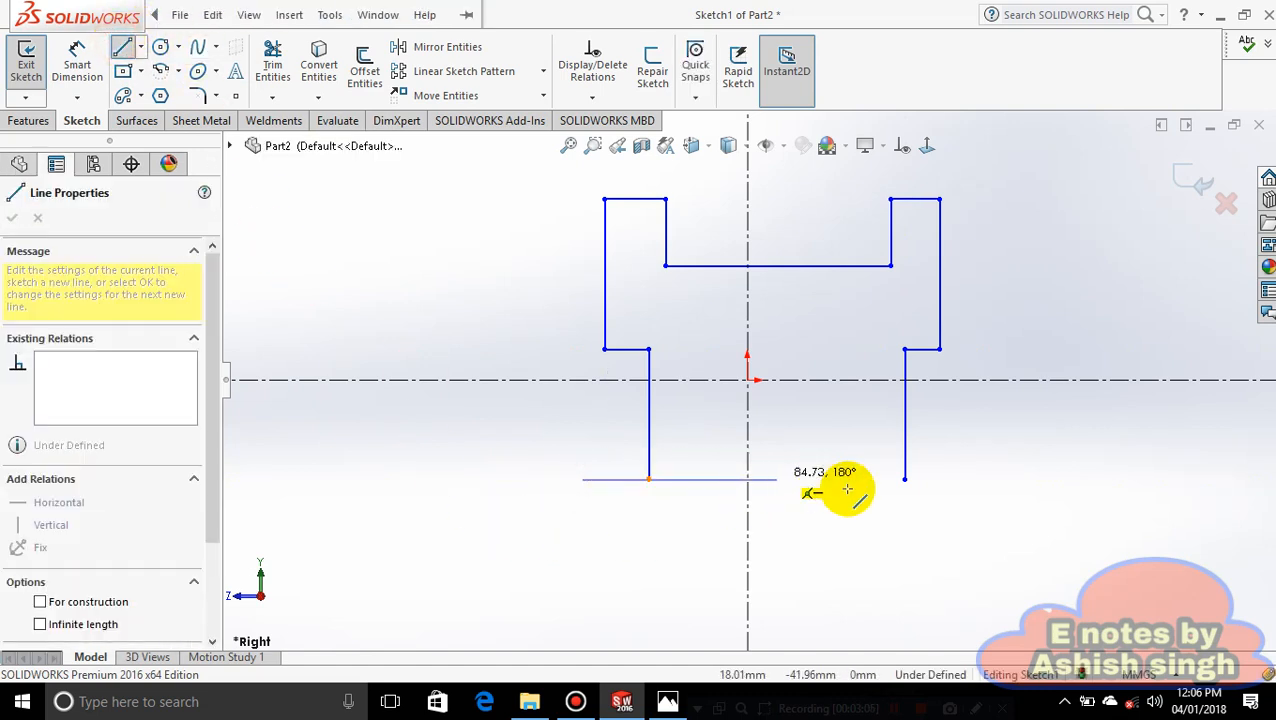
pyautogui.click(969, 479)
pyautogui.click(969, 537)
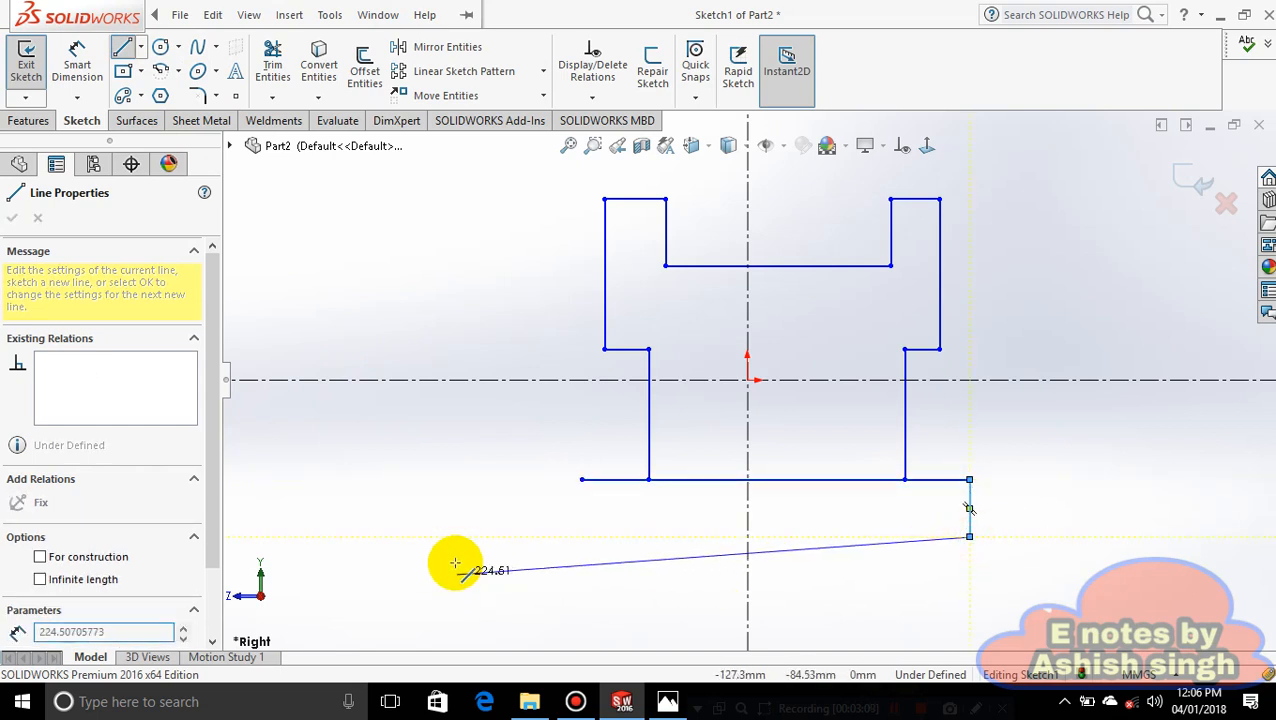
pyautogui.click(580, 537)
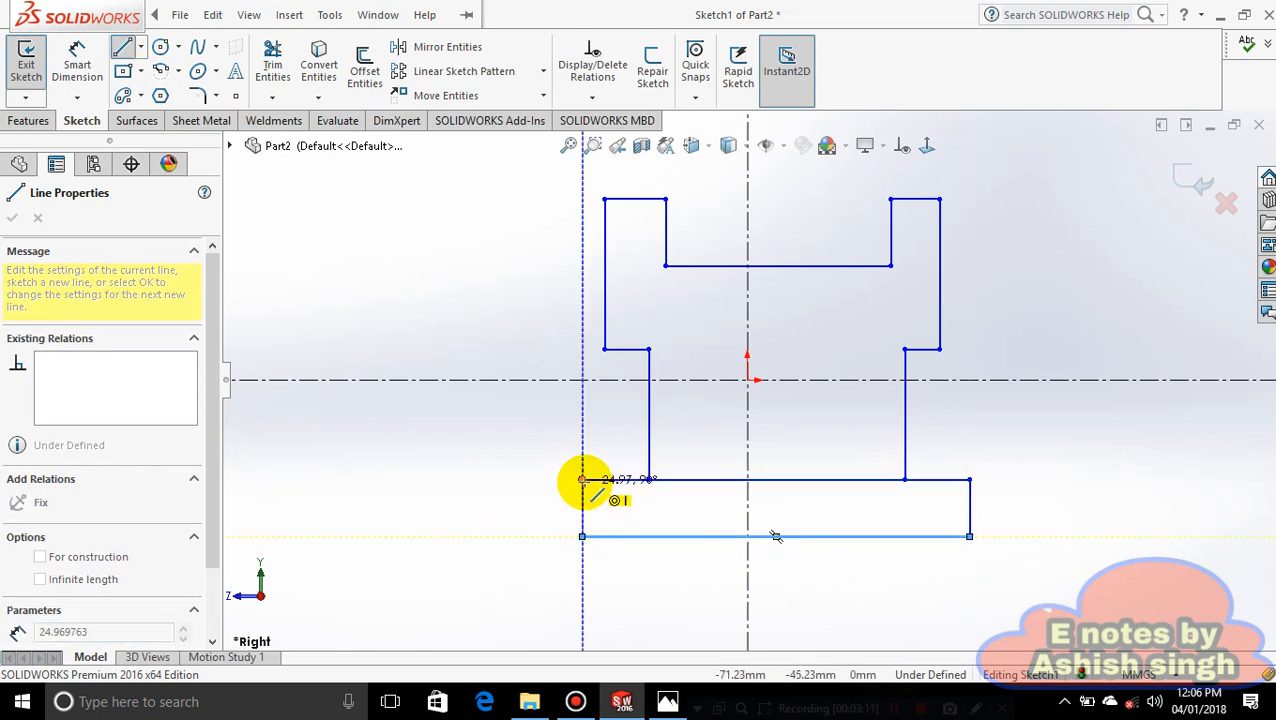
pyautogui.click(582, 481)
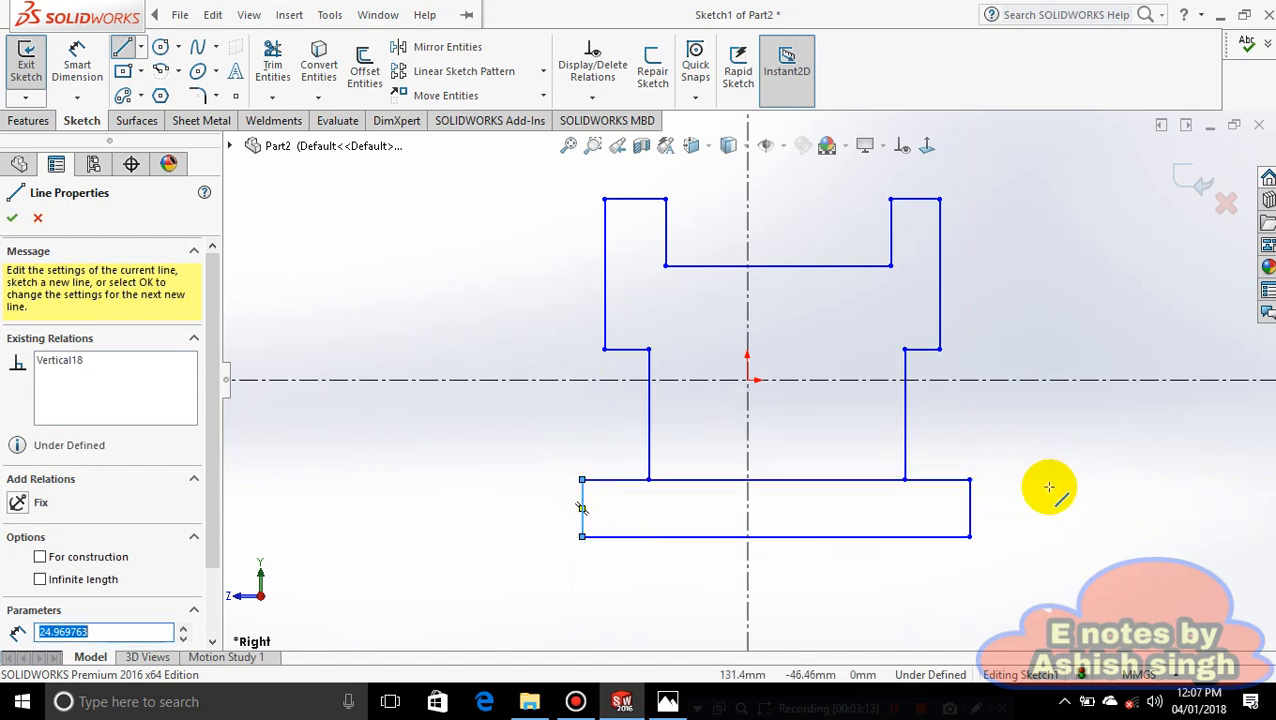
pyautogui.press('Escape')
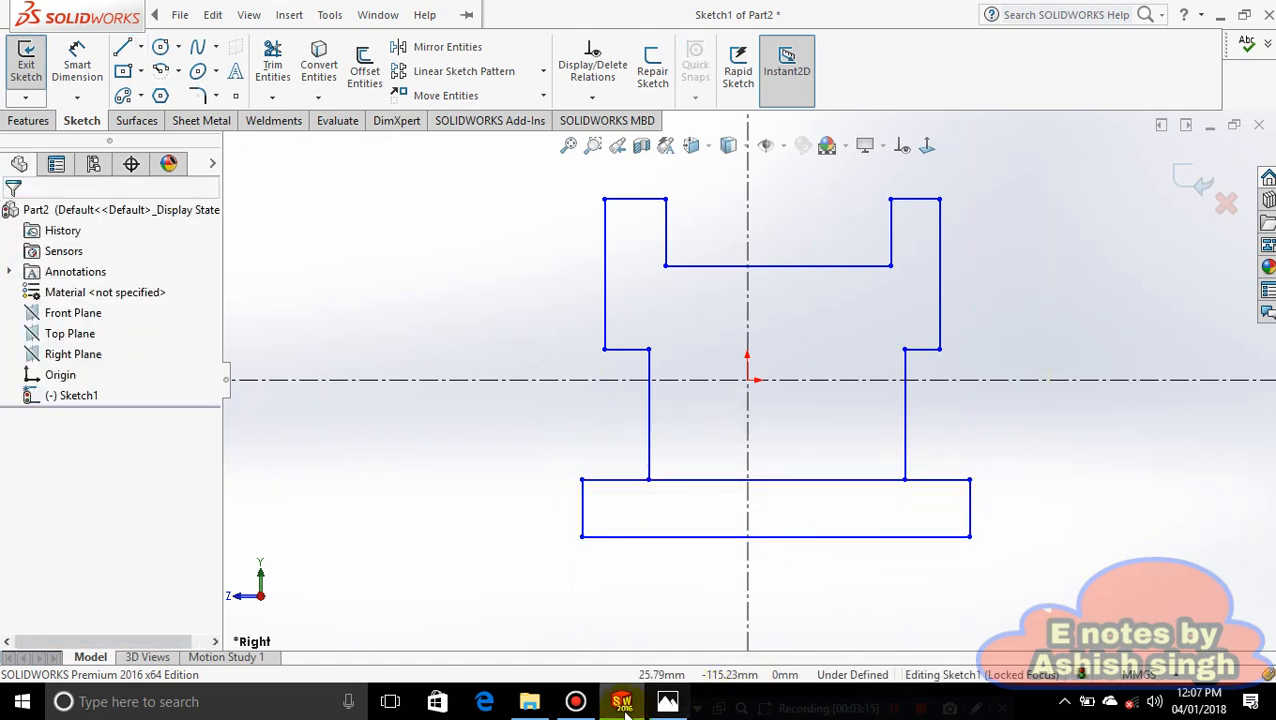
# - Check the reference drawing, then add a vertical relation between the midpoint of the slot's bottom line and the origin
pyautogui.click(668, 700)
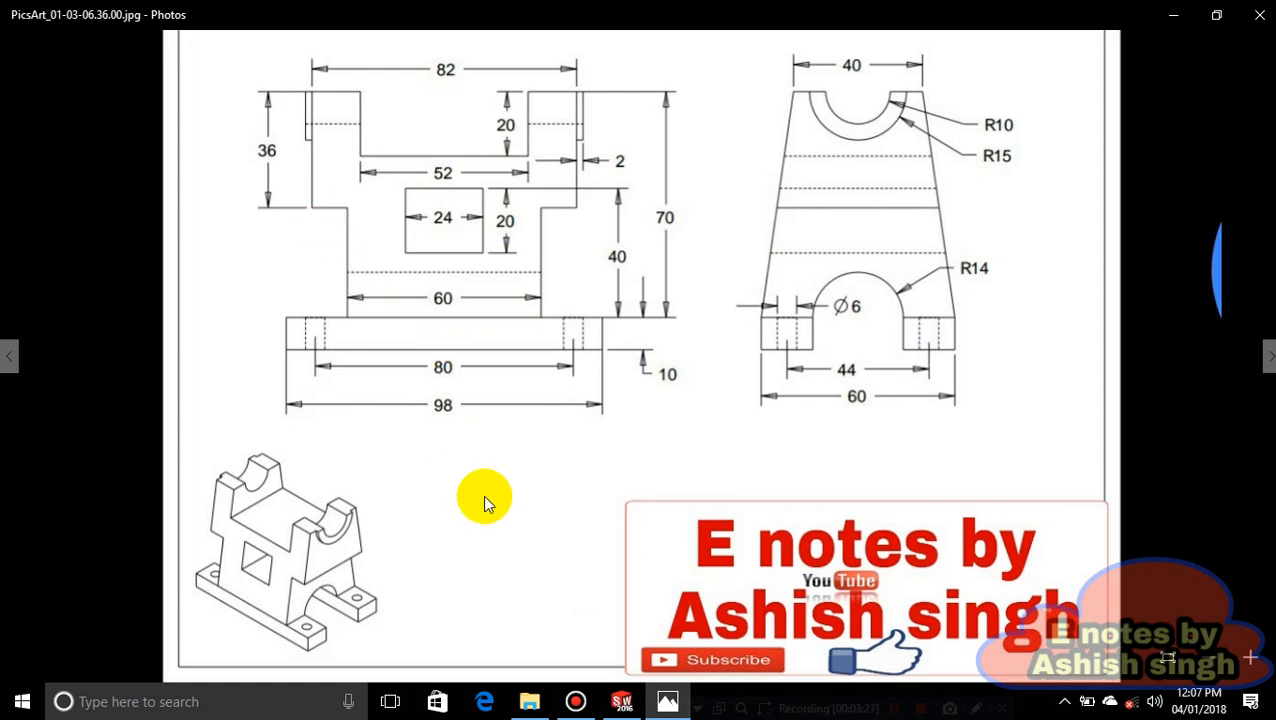
pyautogui.click(620, 703)
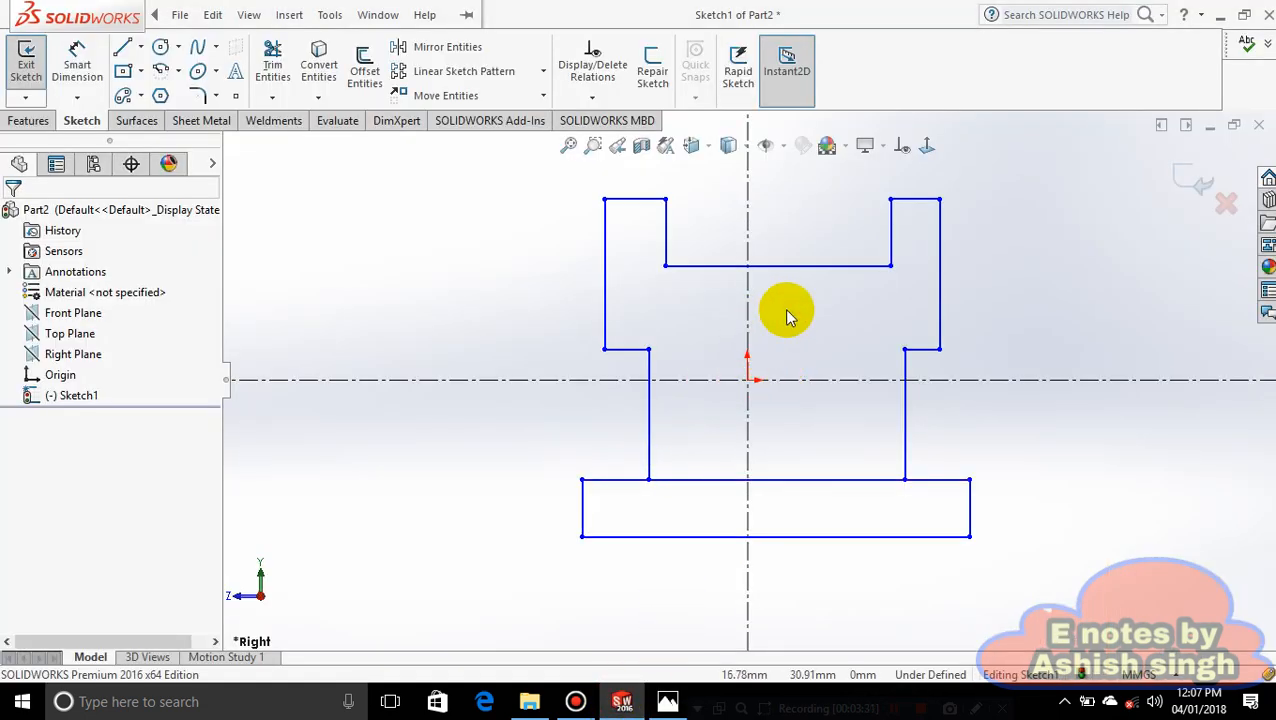
pyautogui.click(779, 268)
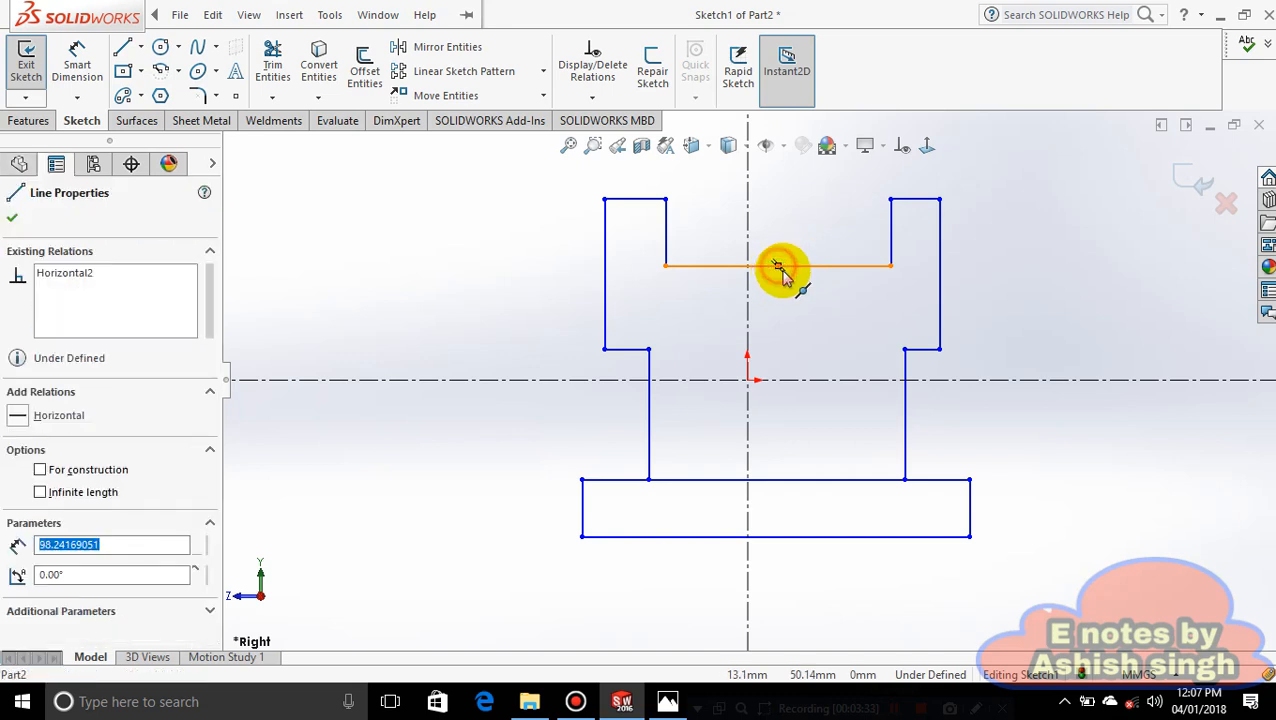
pyautogui.keyDown('ctrl'); pyautogui.click(748, 379); pyautogui.keyUp('ctrl')
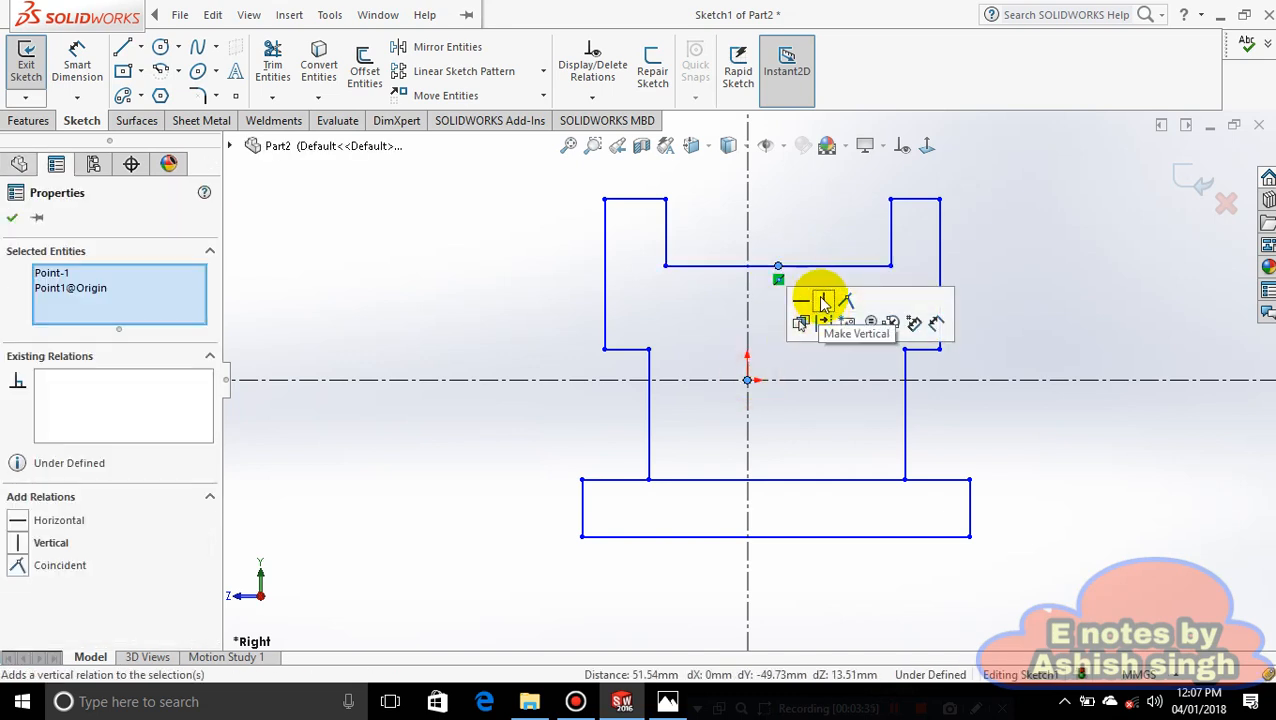
pyautogui.click(822, 300)
pyautogui.click(967, 301)
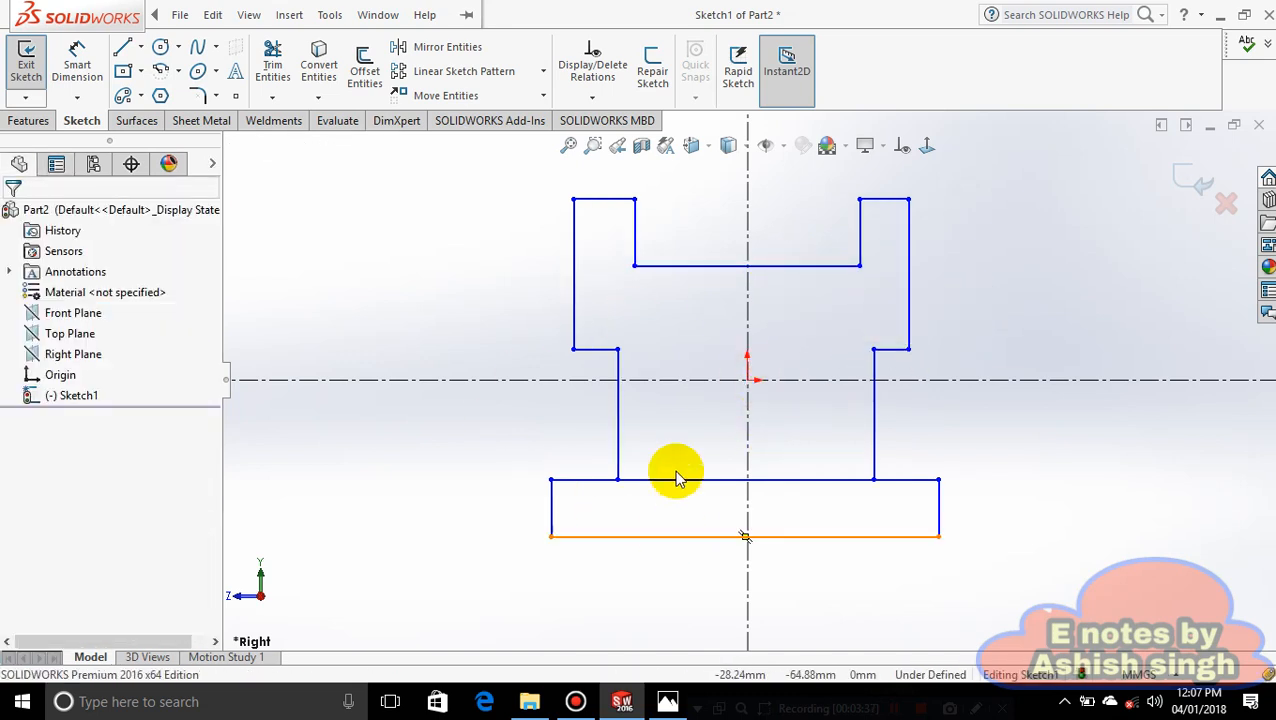
# - Check the reference drawing, then dimension the overall width between the profile's two upper outer corners as 4 mm
pyautogui.click(78, 60)
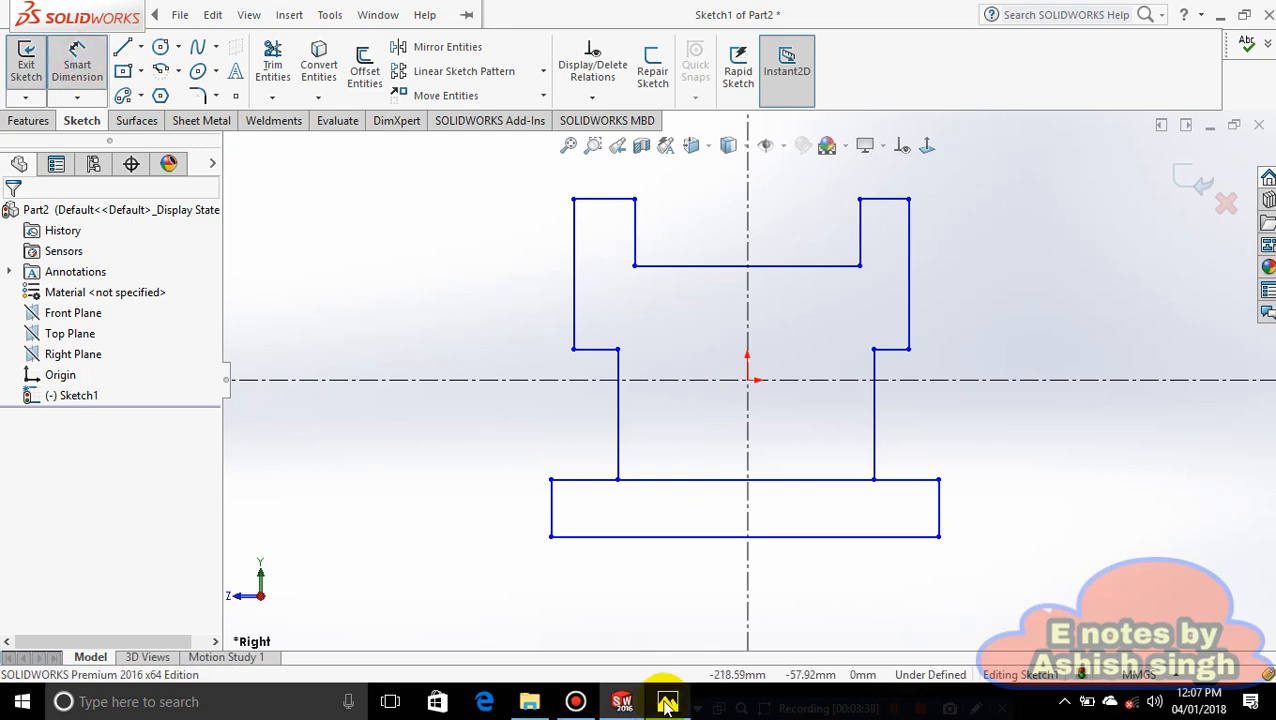
pyautogui.click(667, 703)
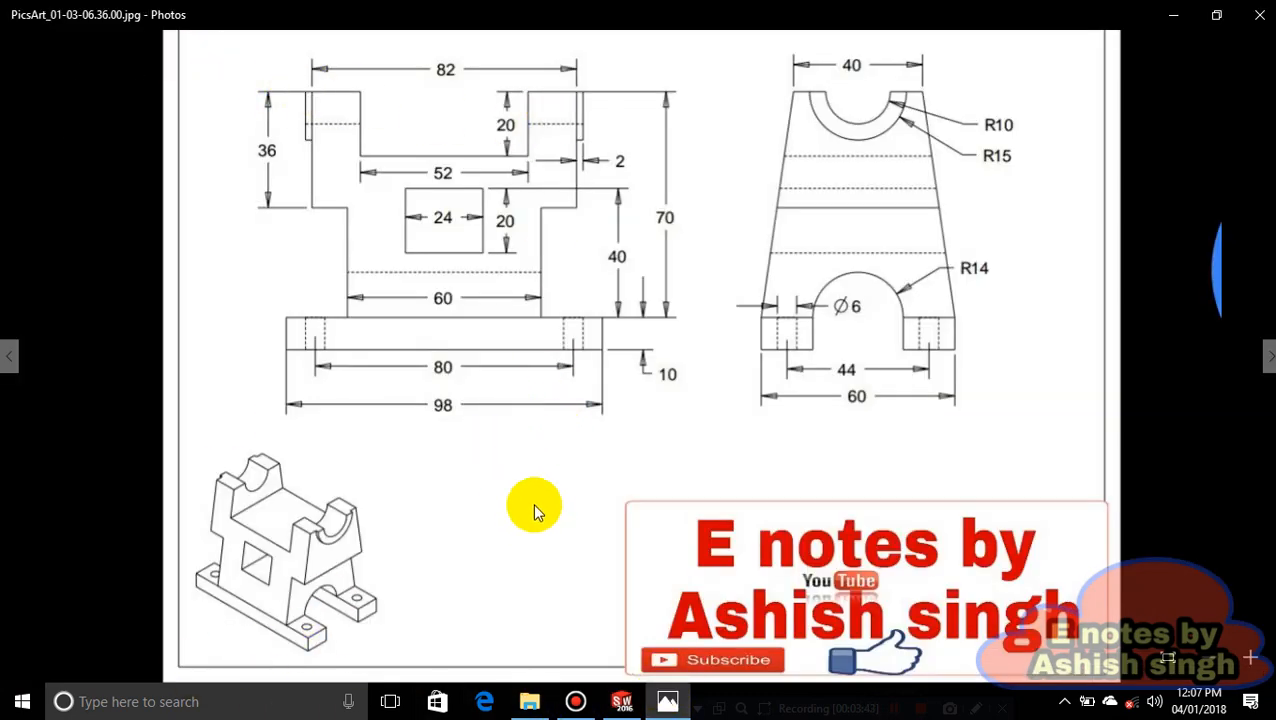
pyautogui.click(670, 703)
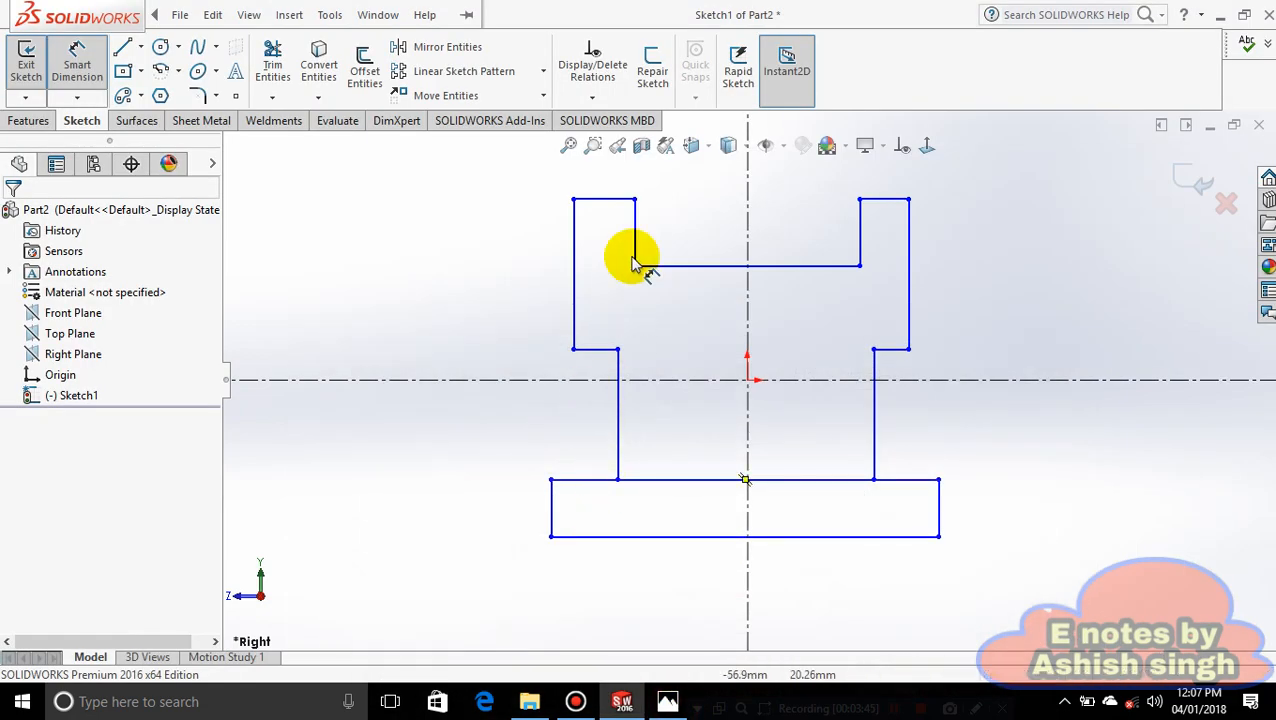
pyautogui.click(574, 201)
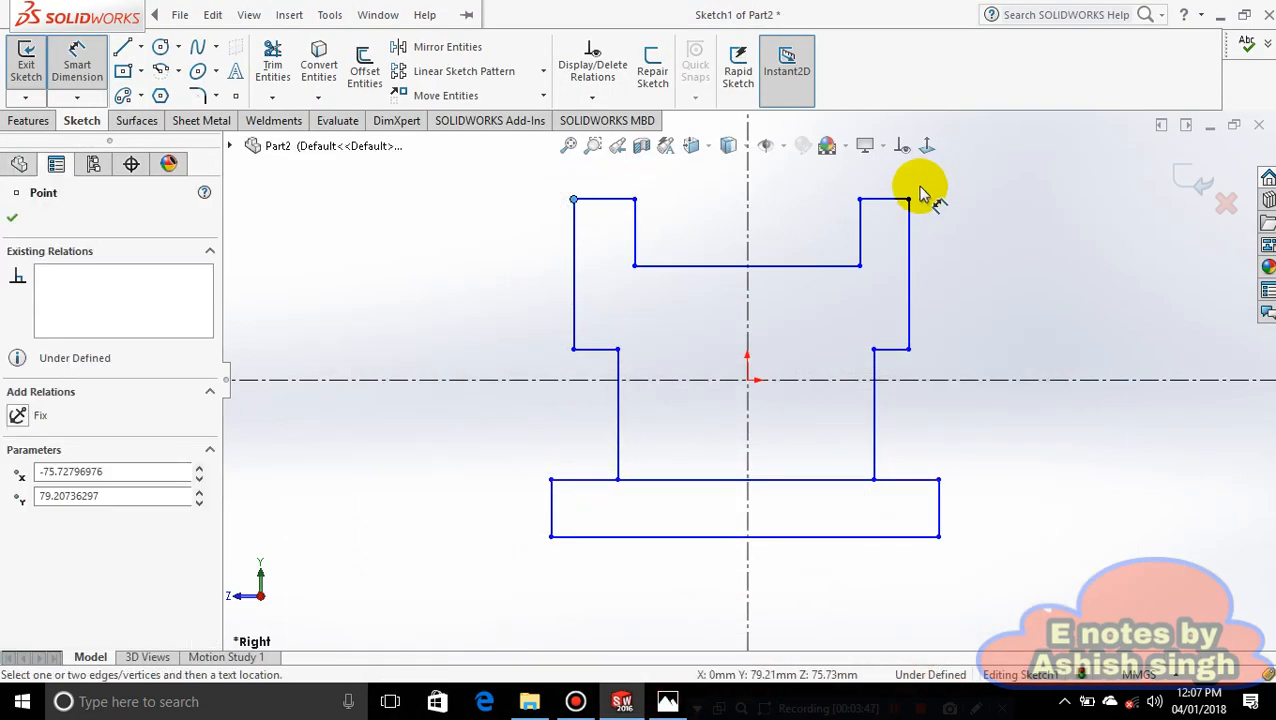
pyautogui.click(908, 200)
pyautogui.click(776, 176)
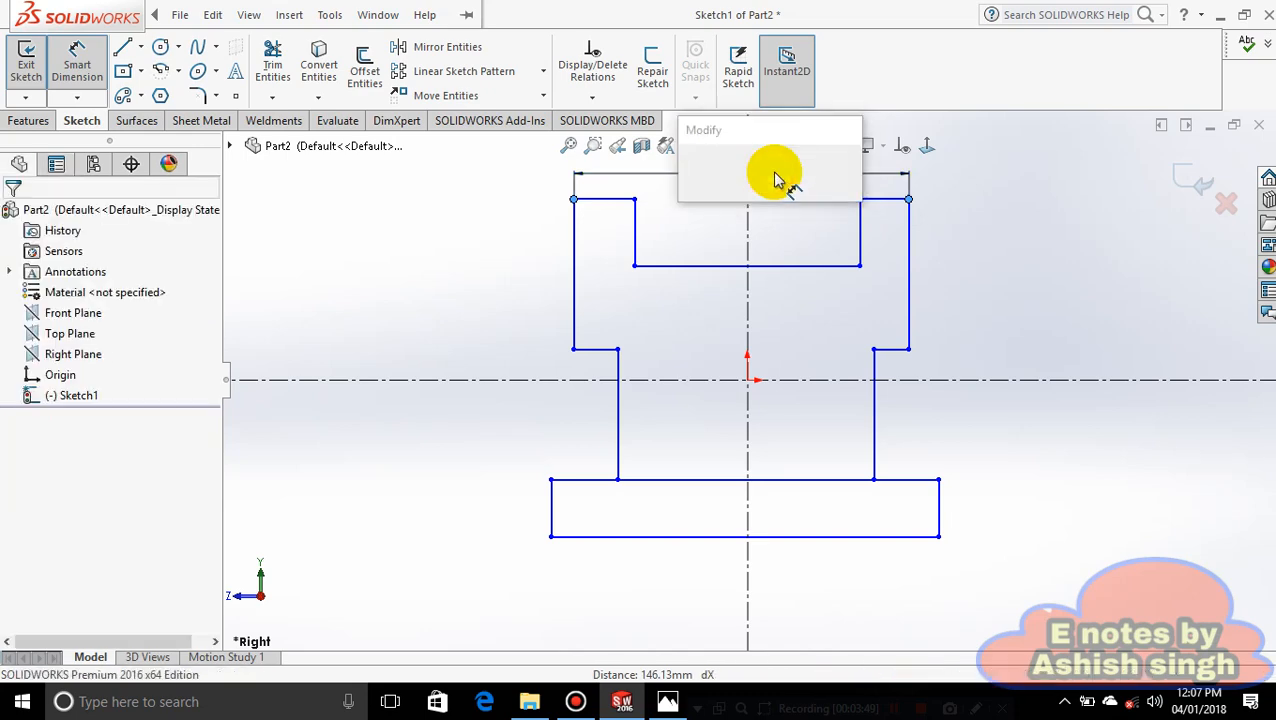
pyautogui.write('4.00mm')
pyautogui.press('Return')
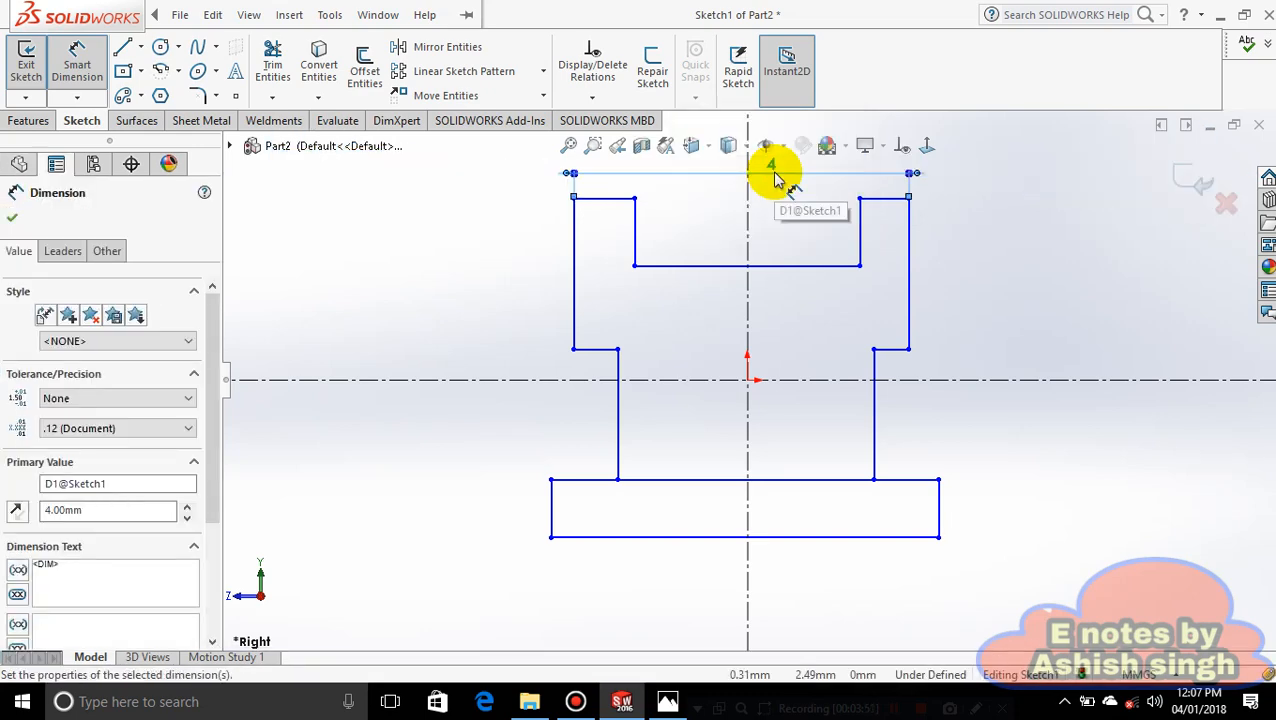
# - Change the overall top width dimension to 82 mm
pyautogui.doubleClick(763, 222)
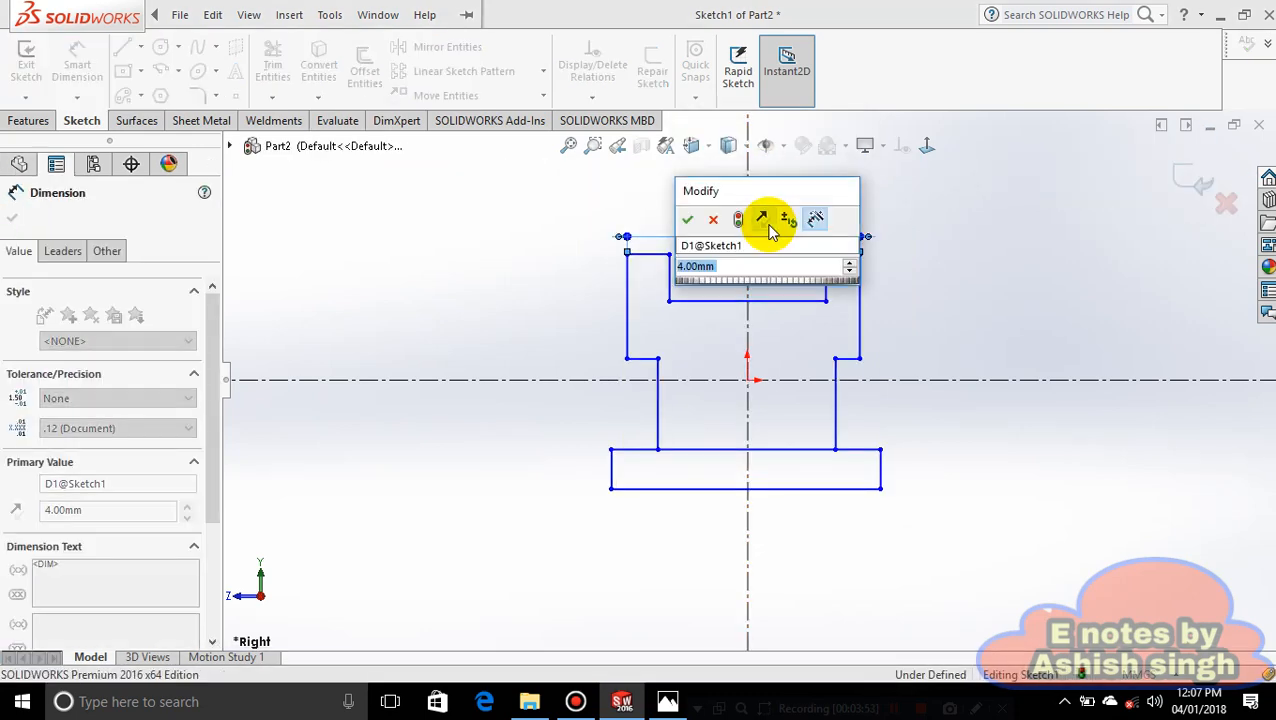
pyautogui.write('82')
pyautogui.press('Return')
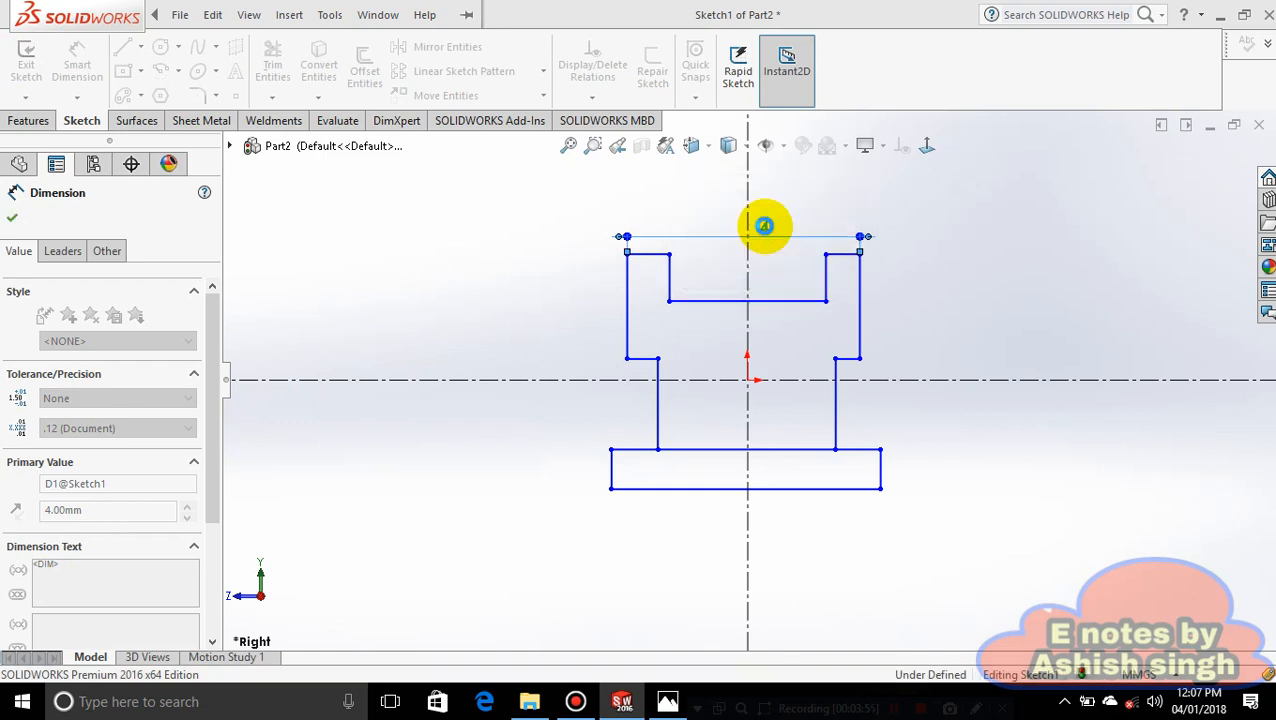
pyautogui.scroll(6, 919, 398)
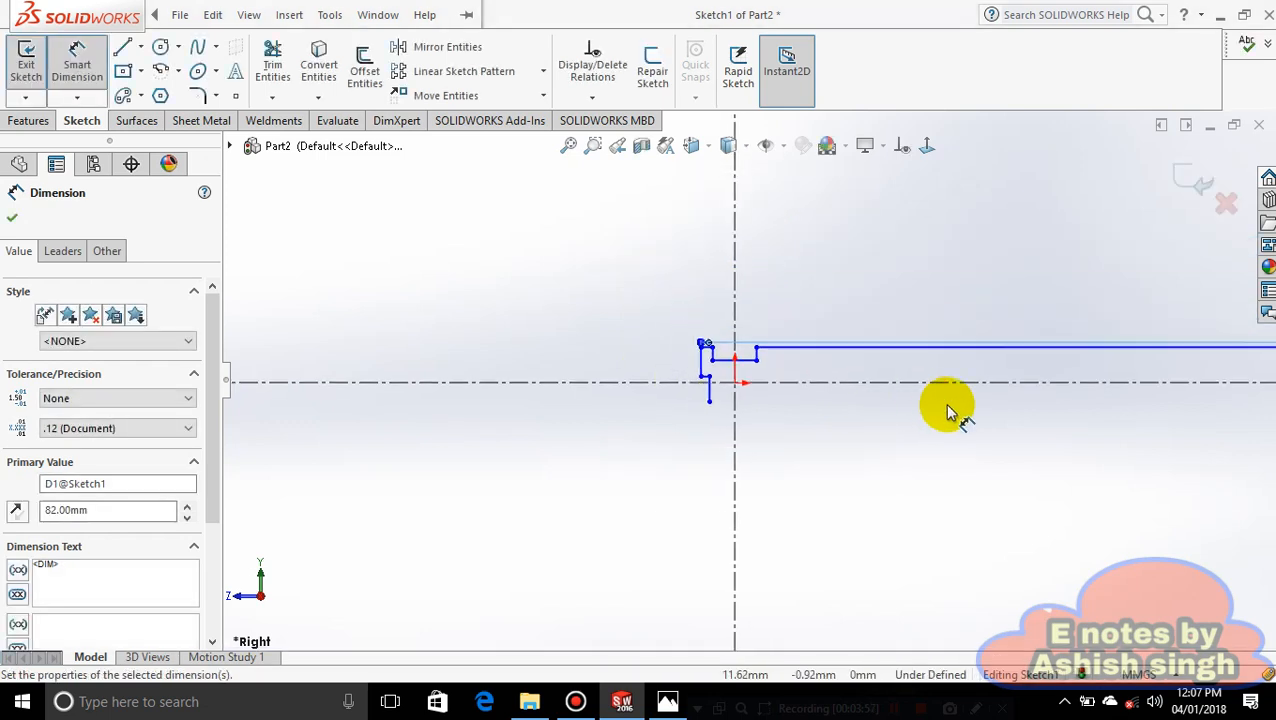
pyautogui.scroll(-5, 1000, 387)
pyautogui.scroll(-4, 1100, 365)
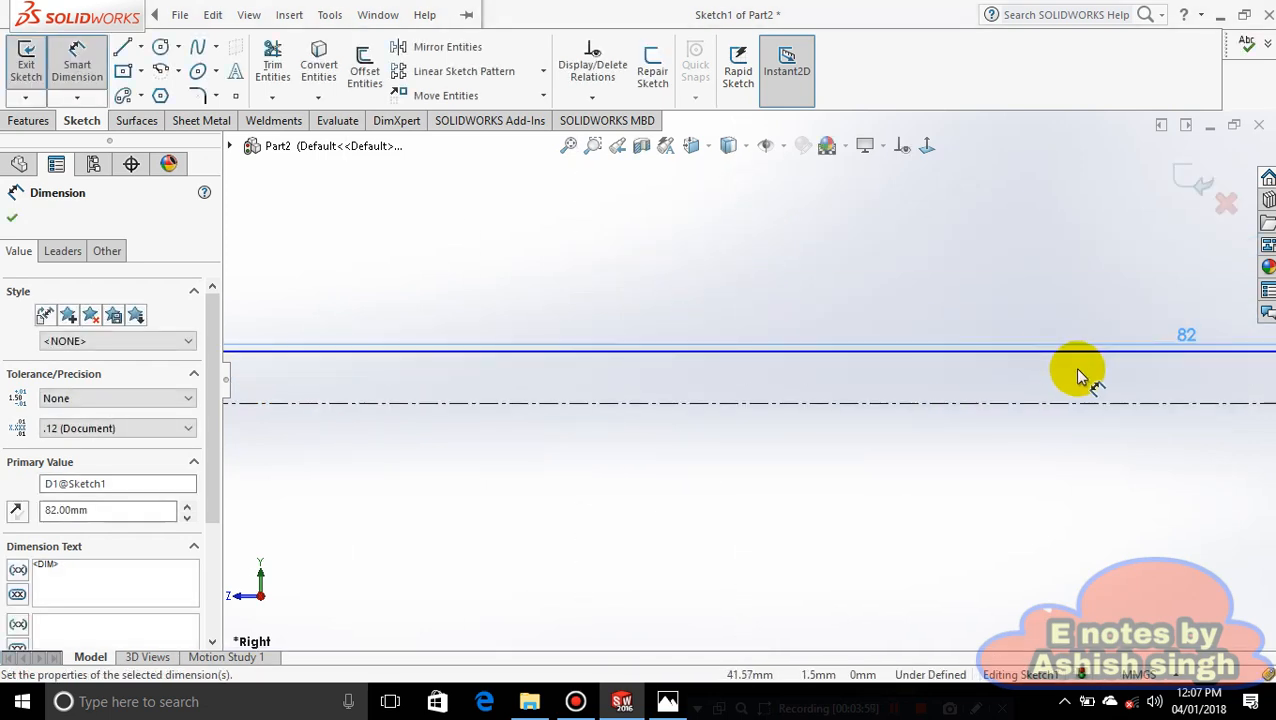
pyautogui.scroll(5, 1137, 368)
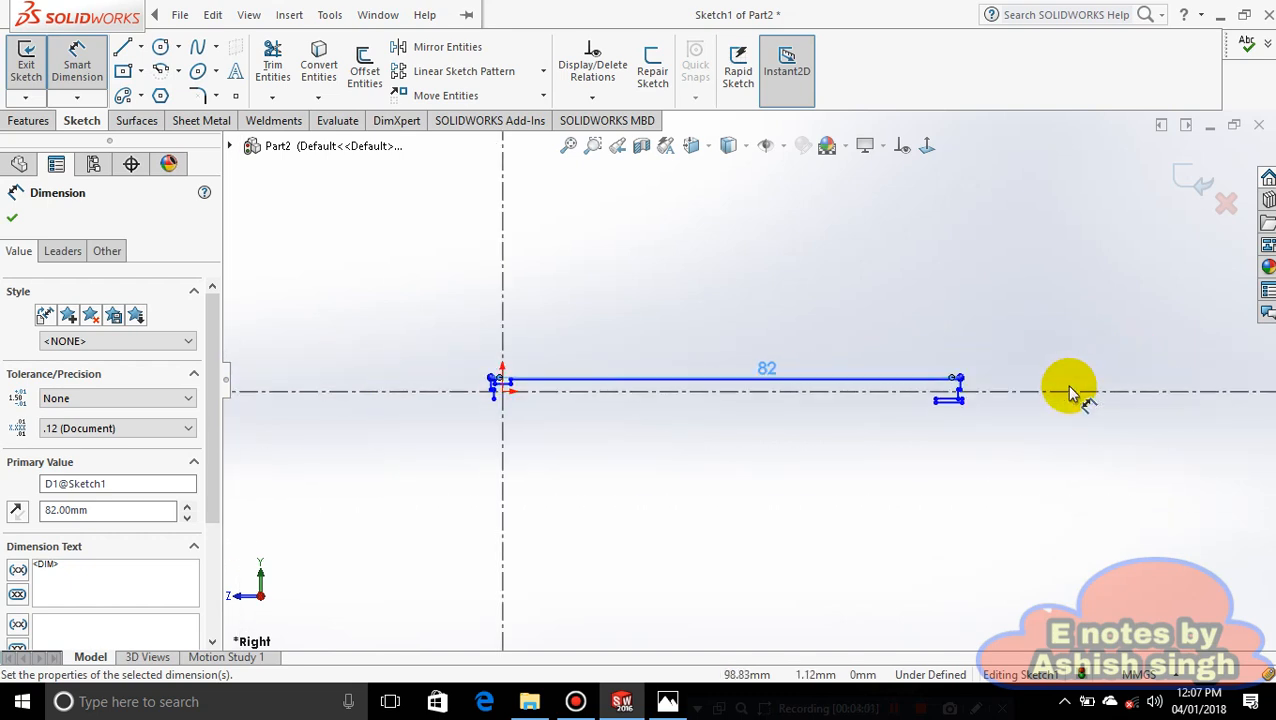
pyautogui.scroll(-3, 1062, 387)
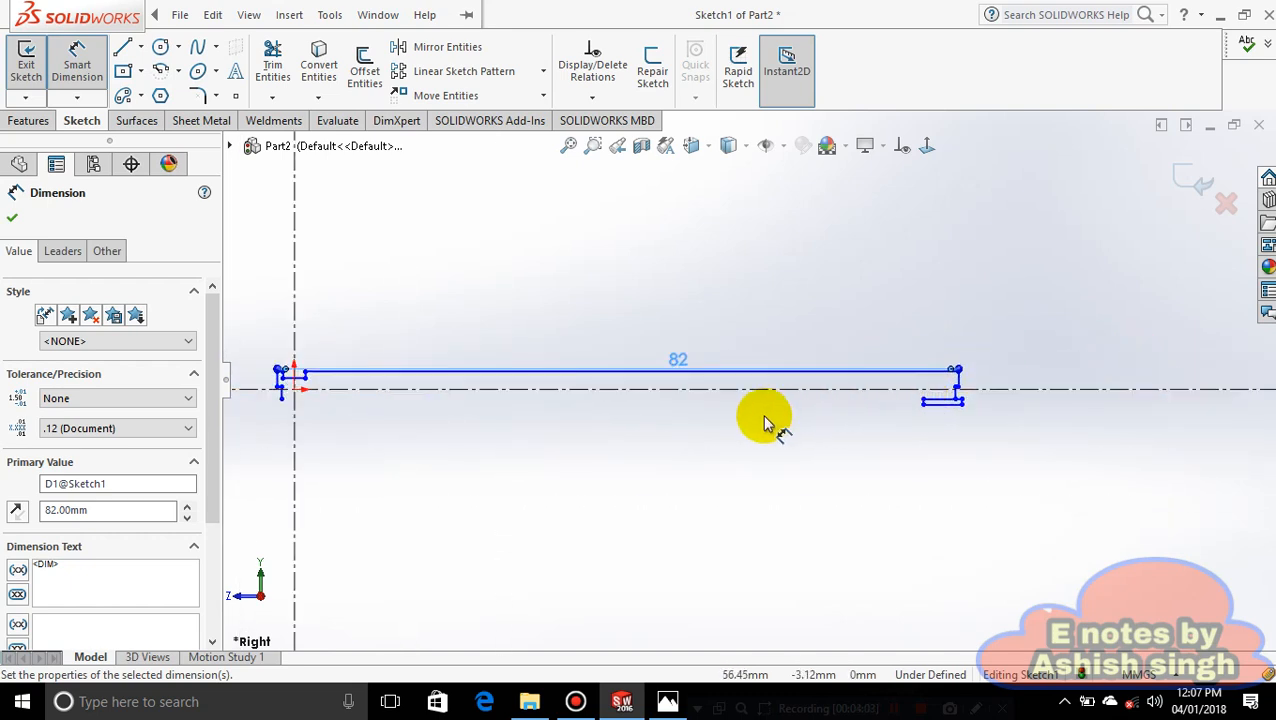
# - Undo the last width change and delete the overall top width dimension
pyautogui.hotkey('ctrl', 'z')
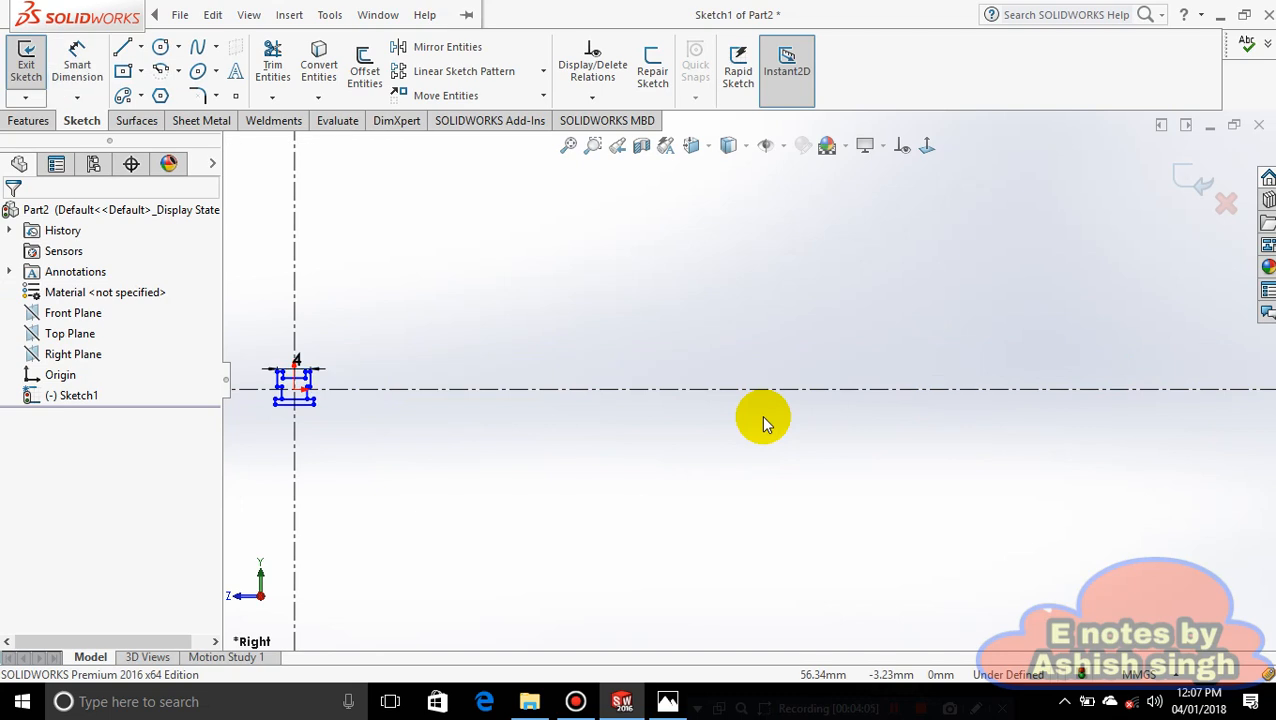
pyautogui.scroll(-8, 270, 370)
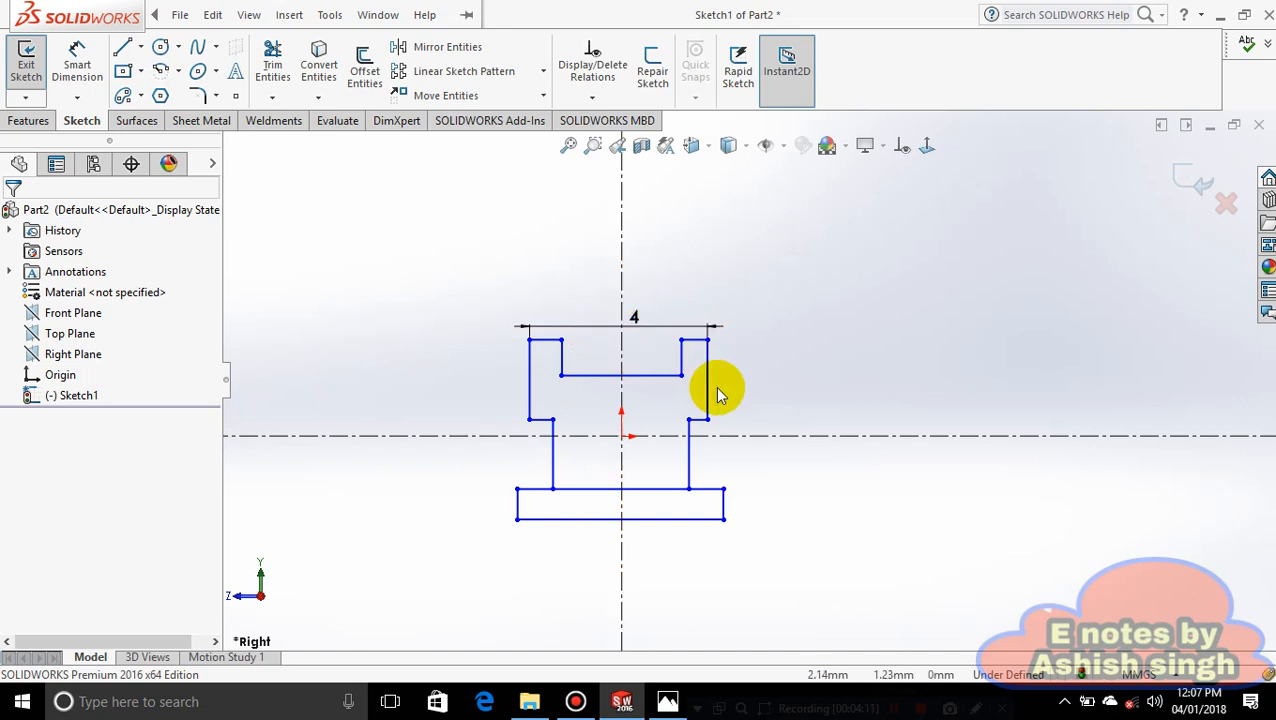
pyautogui.click(640, 322)
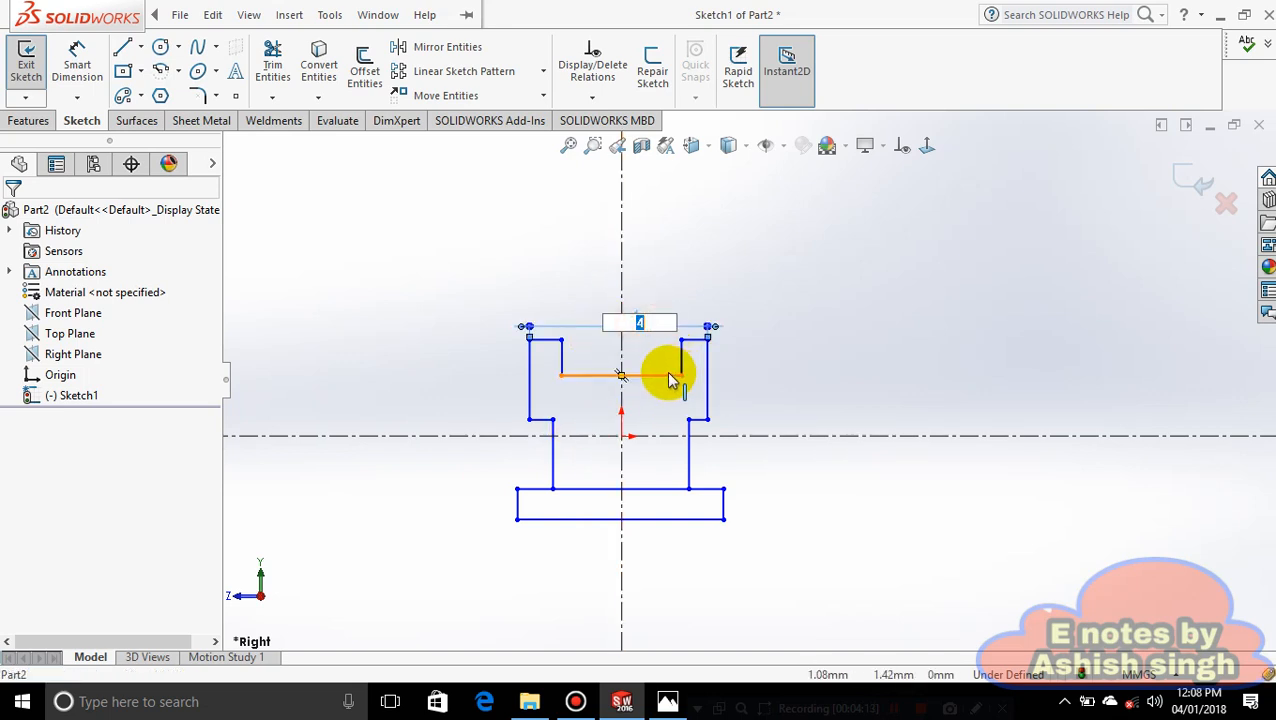
pyautogui.press('Return')
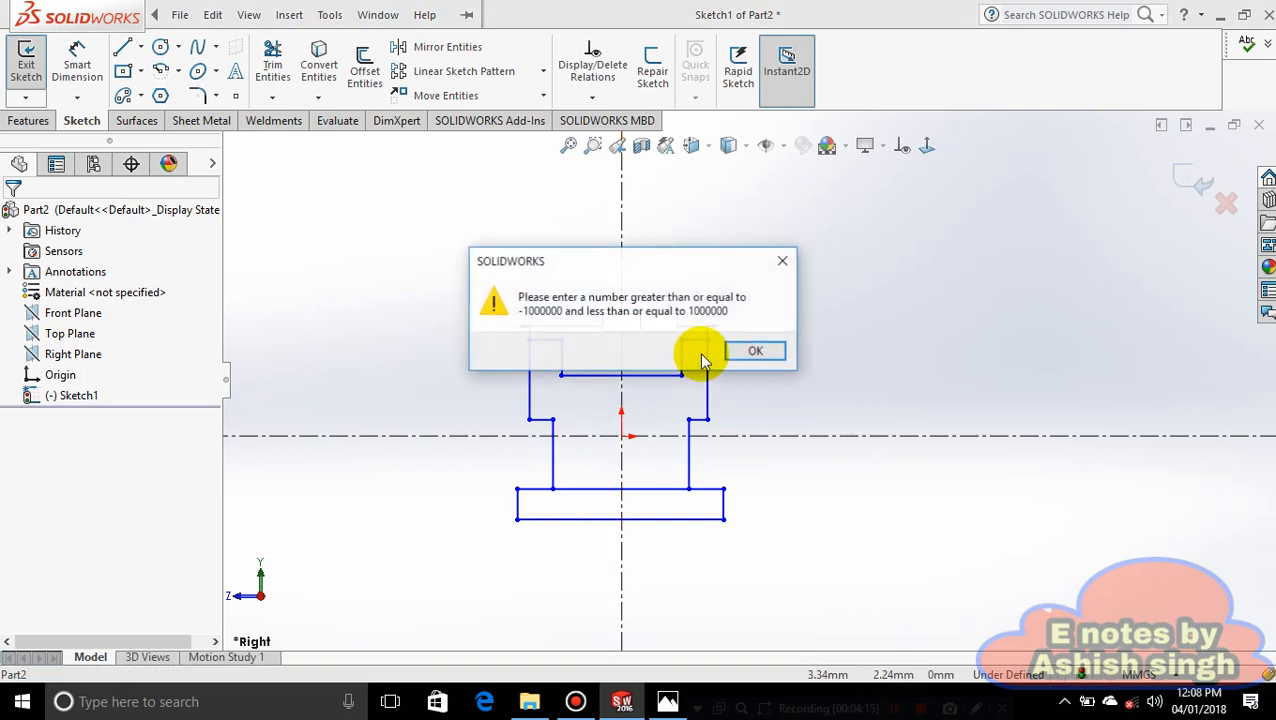
pyautogui.click(747, 349)
pyautogui.moveTo(641, 322); pyautogui.dragTo(641, 288)
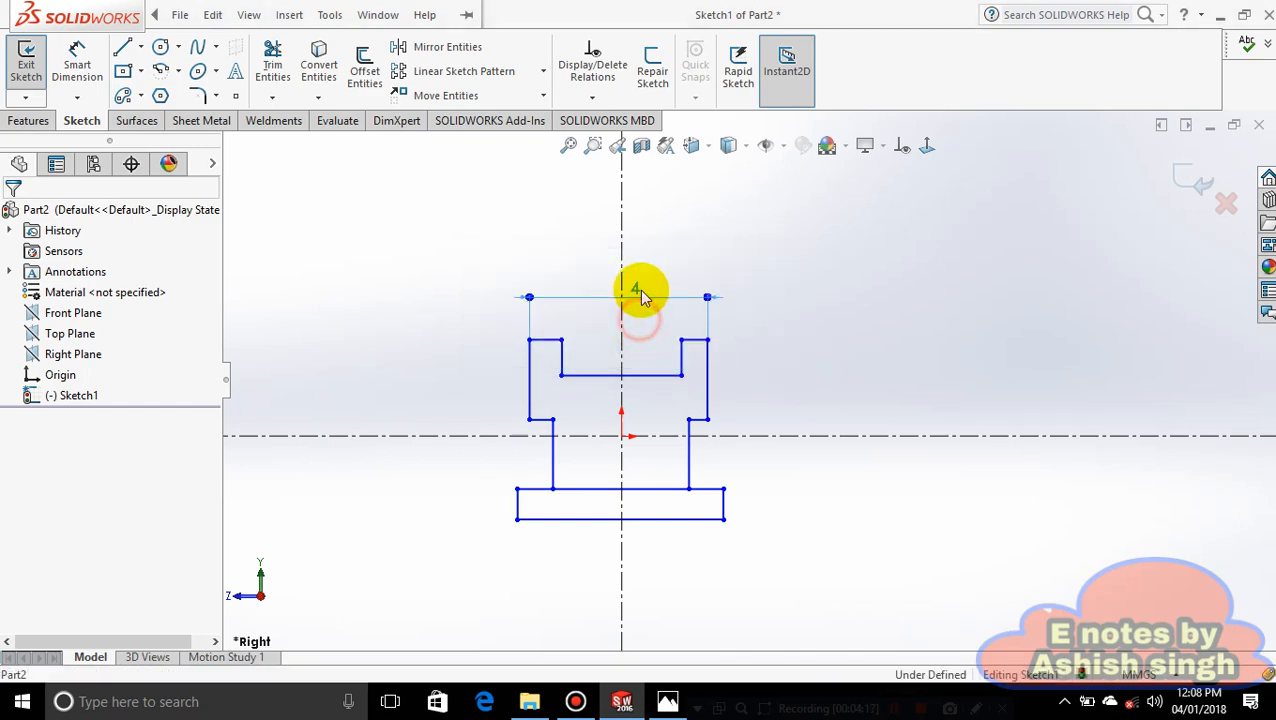
pyautogui.press('Delete')
# - Dimension the distance between the two vertical leg lines above the base as 60 mm, per the reference drawing
pyautogui.click(78, 63)
pyautogui.click(554, 475)
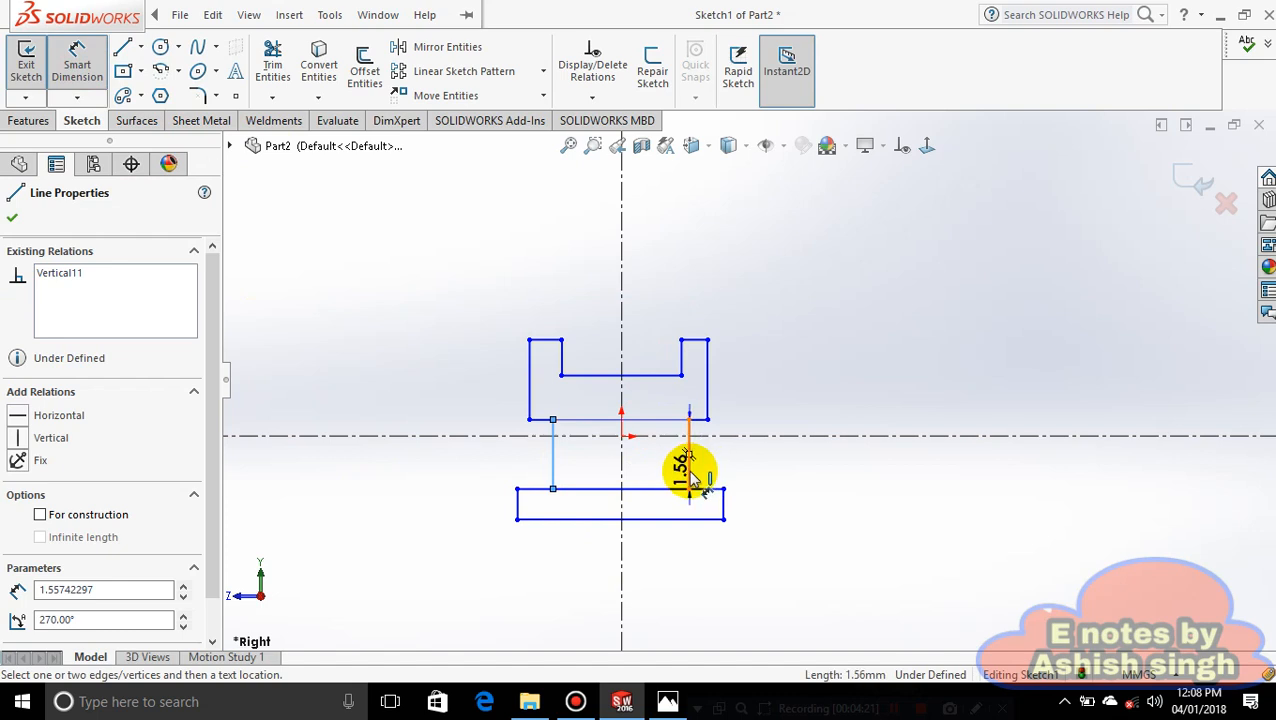
pyautogui.click(689, 470)
pyautogui.click(645, 480)
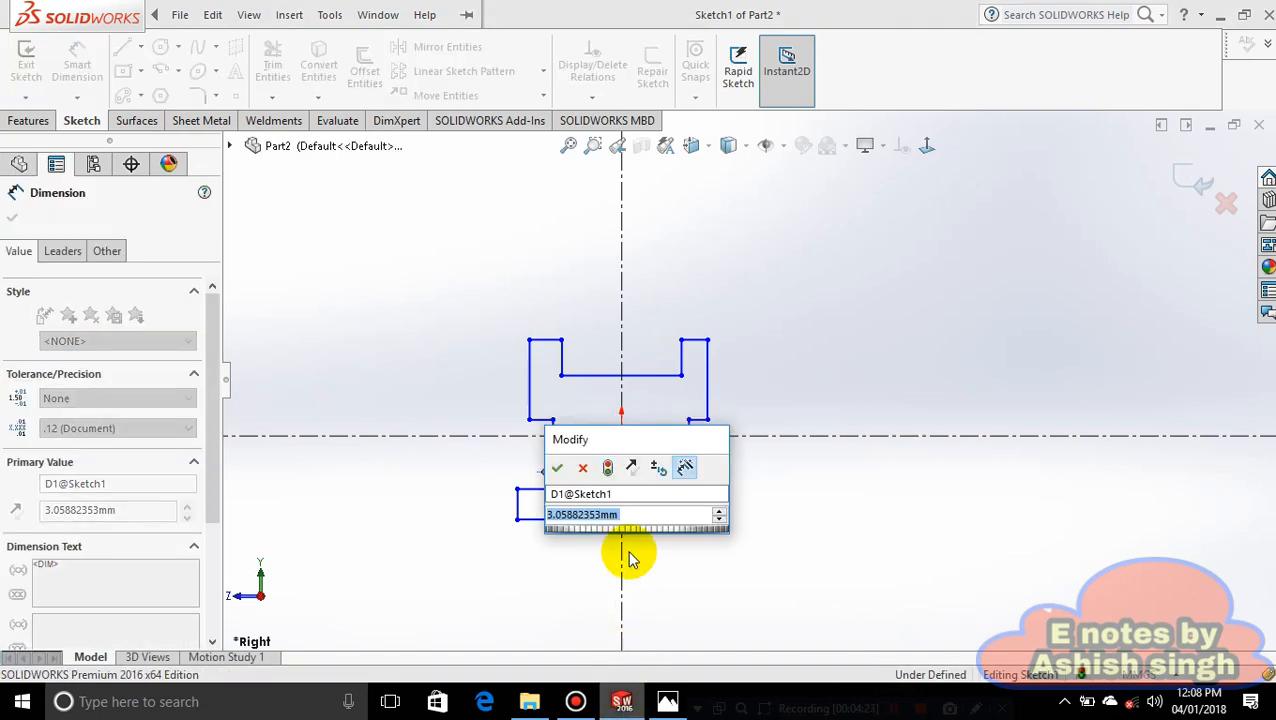
pyautogui.scroll(-3, 560, 433)
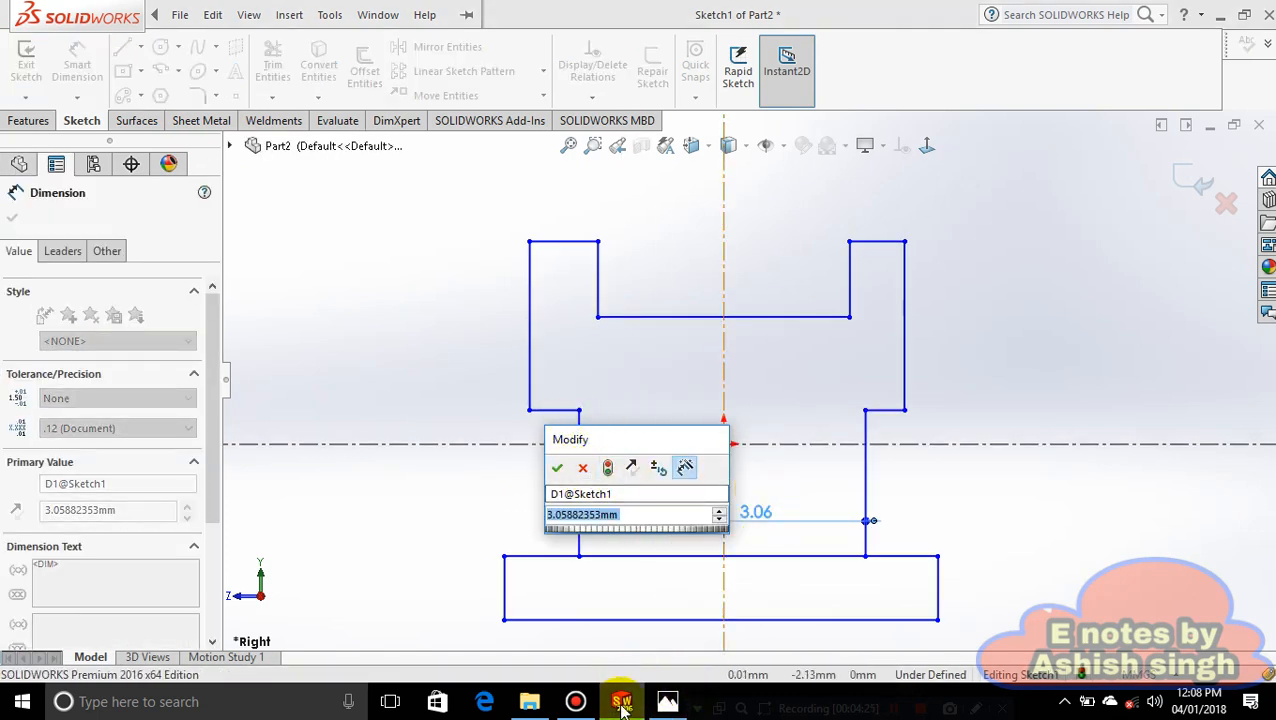
pyautogui.moveTo(625, 706)
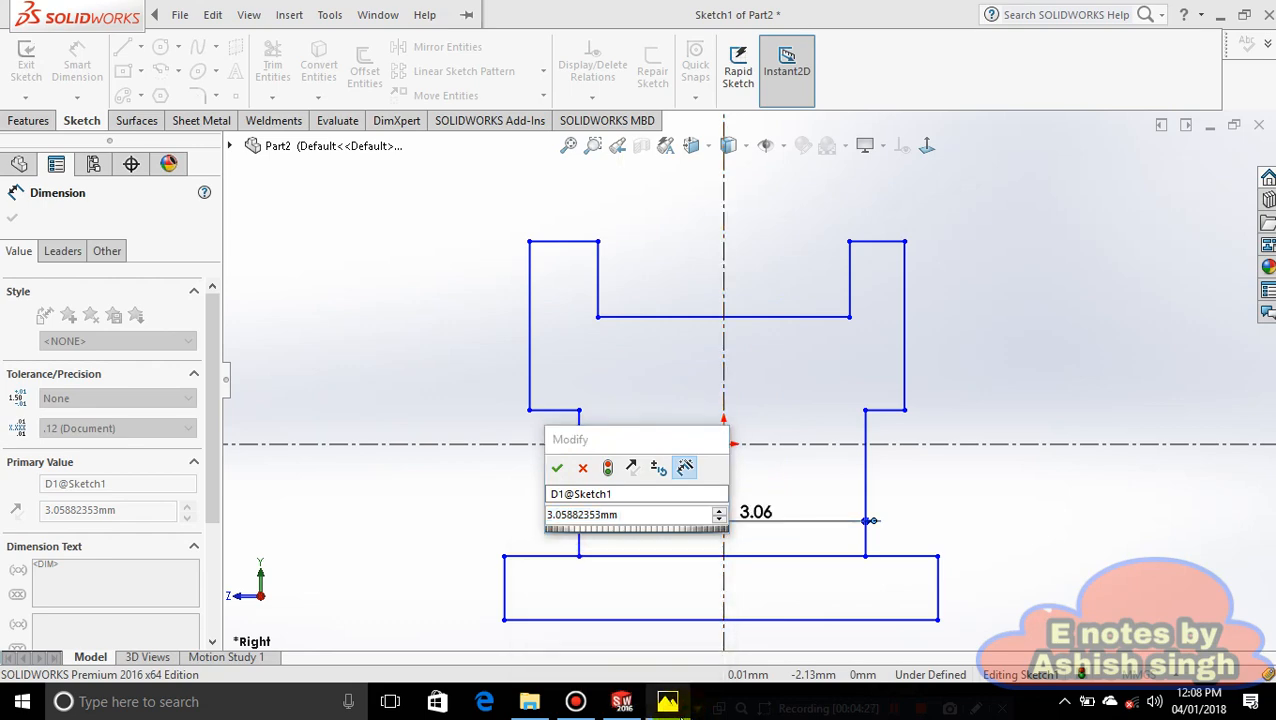
pyautogui.click(667, 701)
pyautogui.click(670, 703)
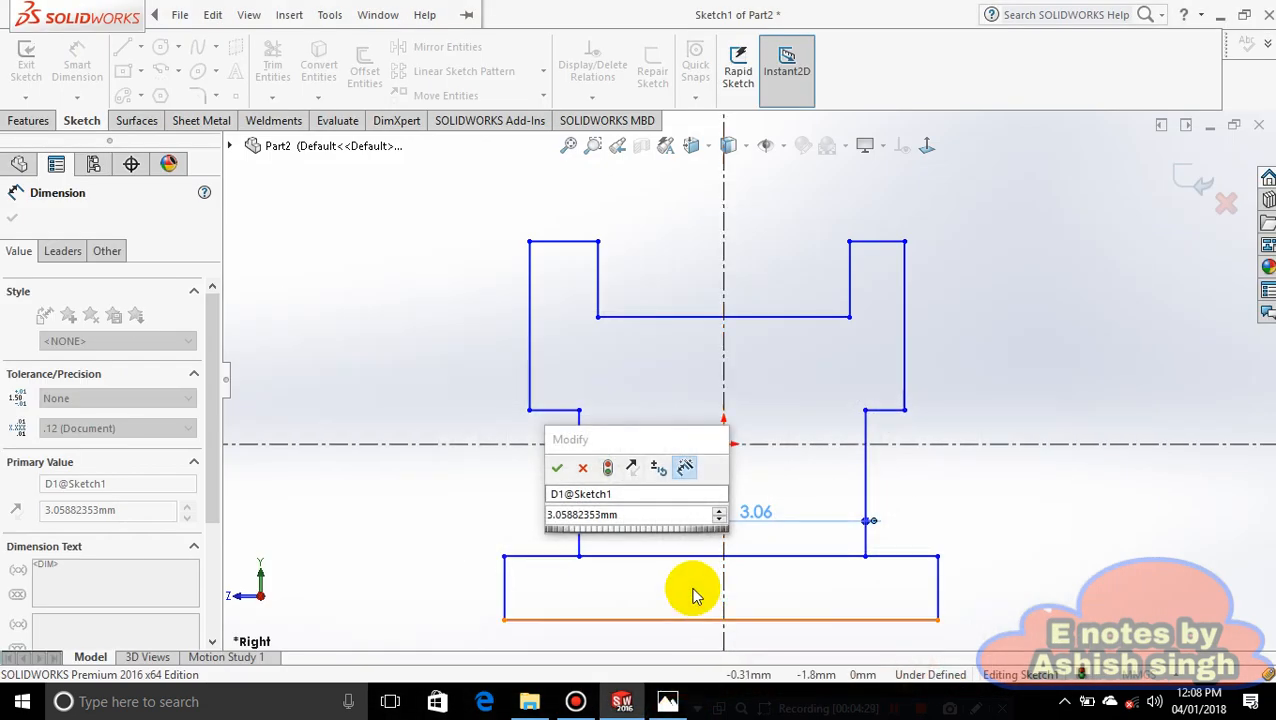
pyautogui.write('60')
pyautogui.press('Return')
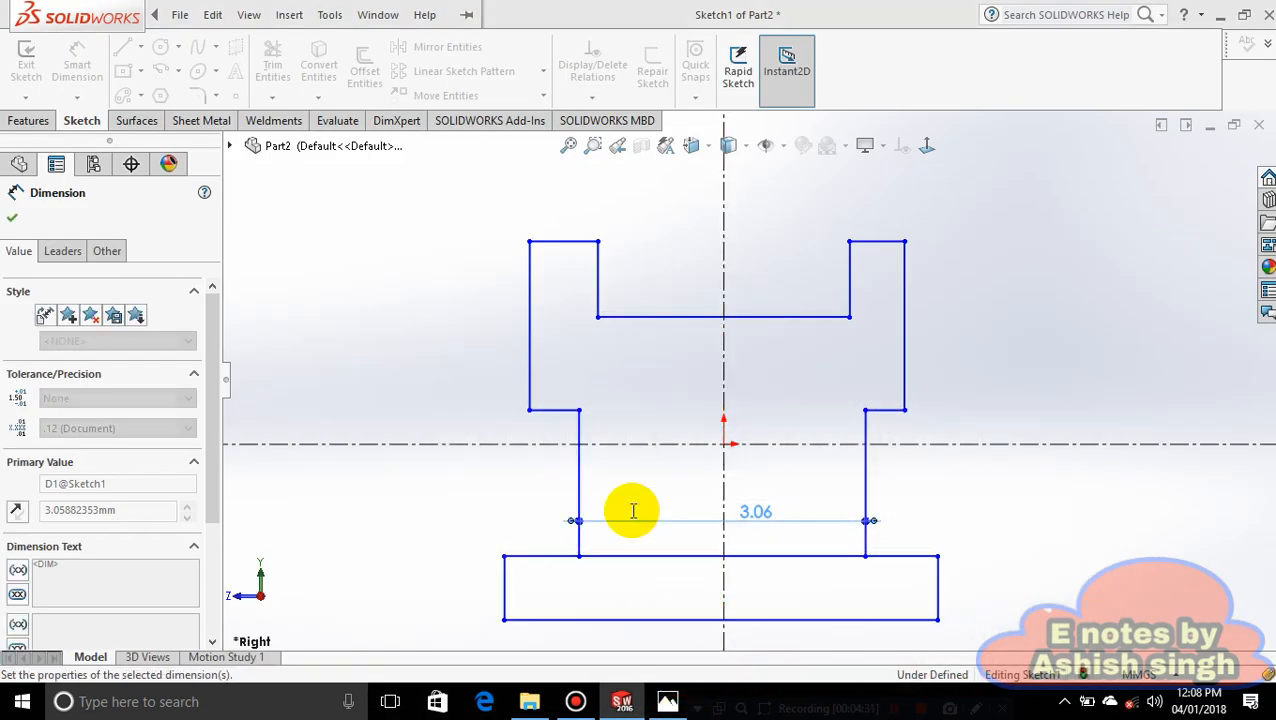
pyautogui.scroll(10, 636, 512)
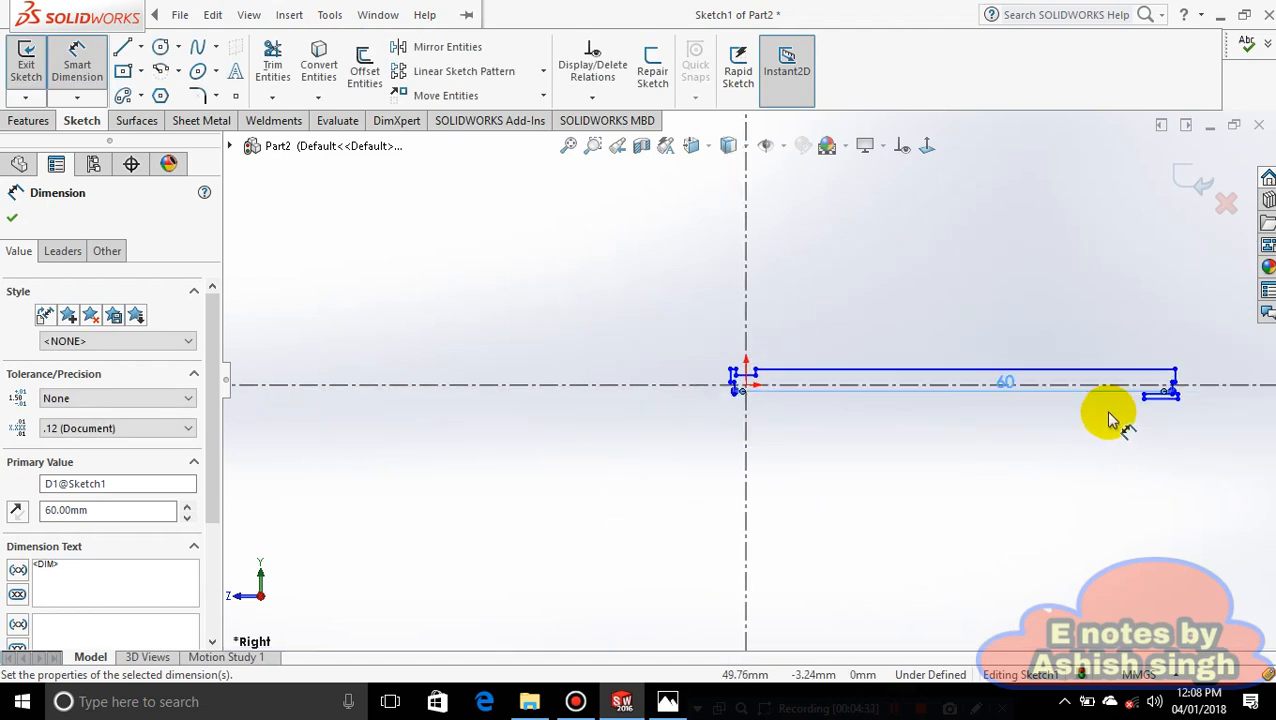
pyautogui.scroll(-3, 1080, 420)
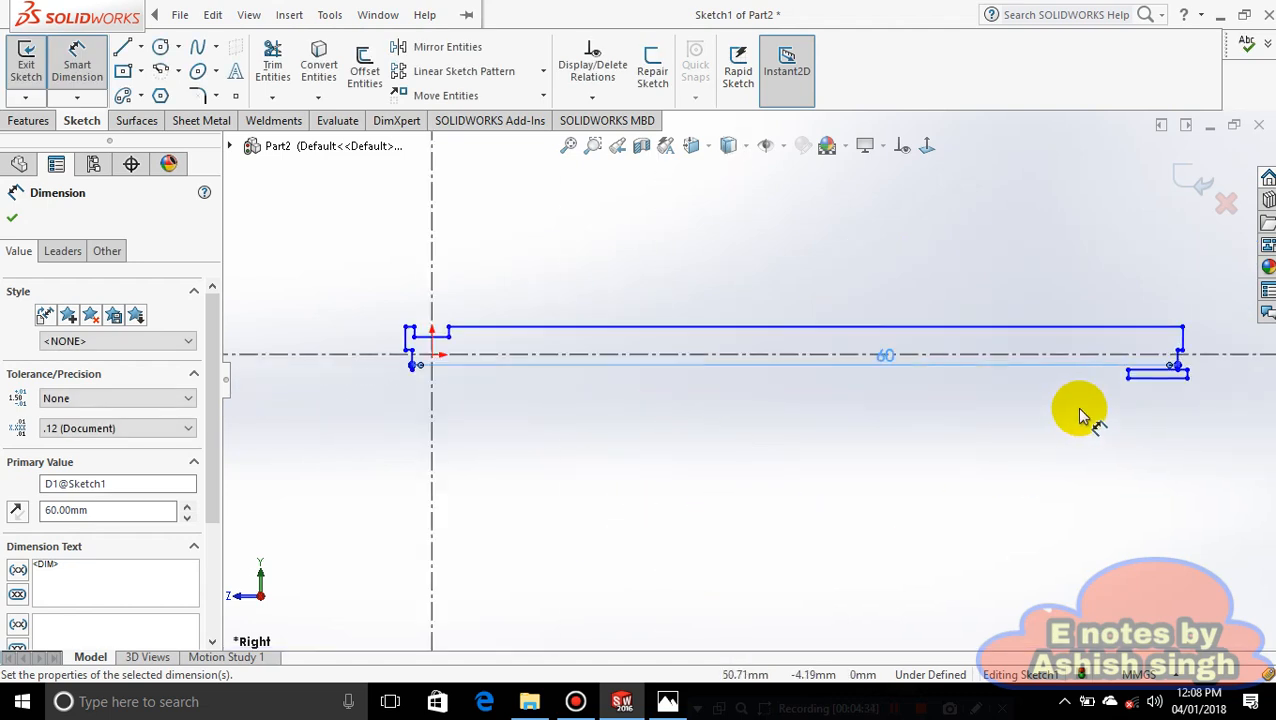
# - Exit the sketch and close the part without saving its changes
pyautogui.click(1184, 186)
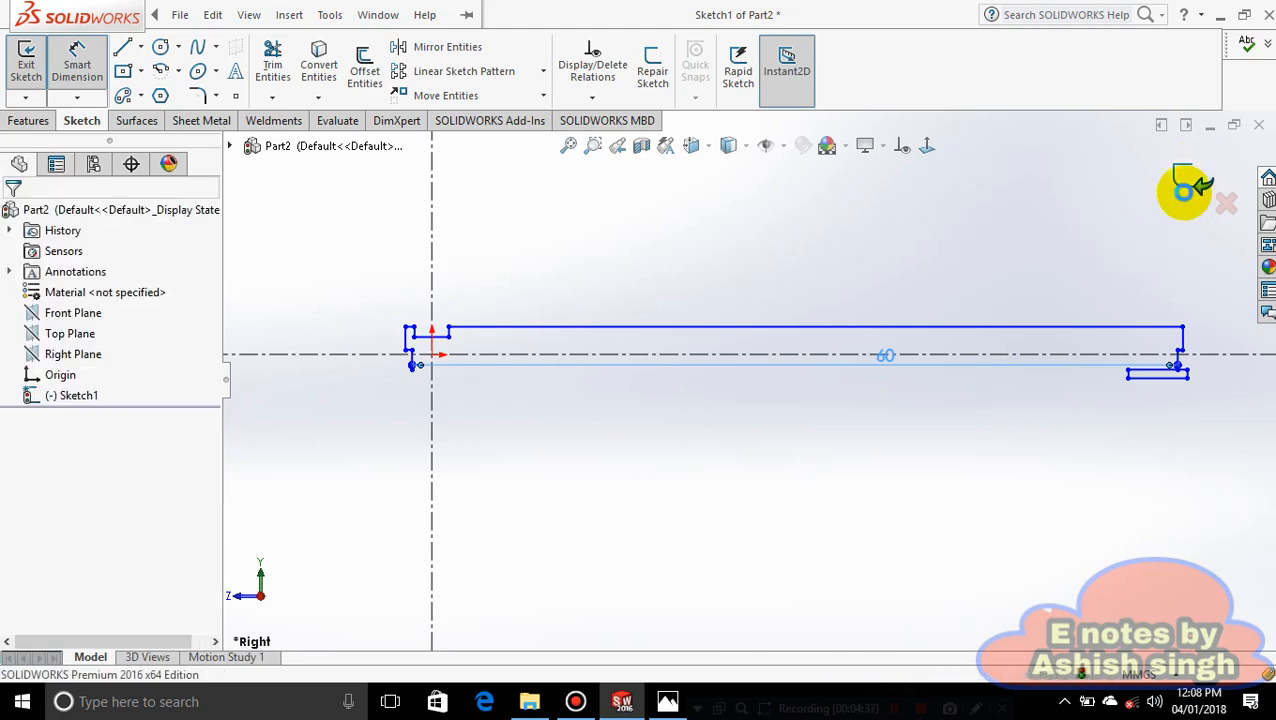
pyautogui.click(1184, 188)
pyautogui.click(1258, 124)
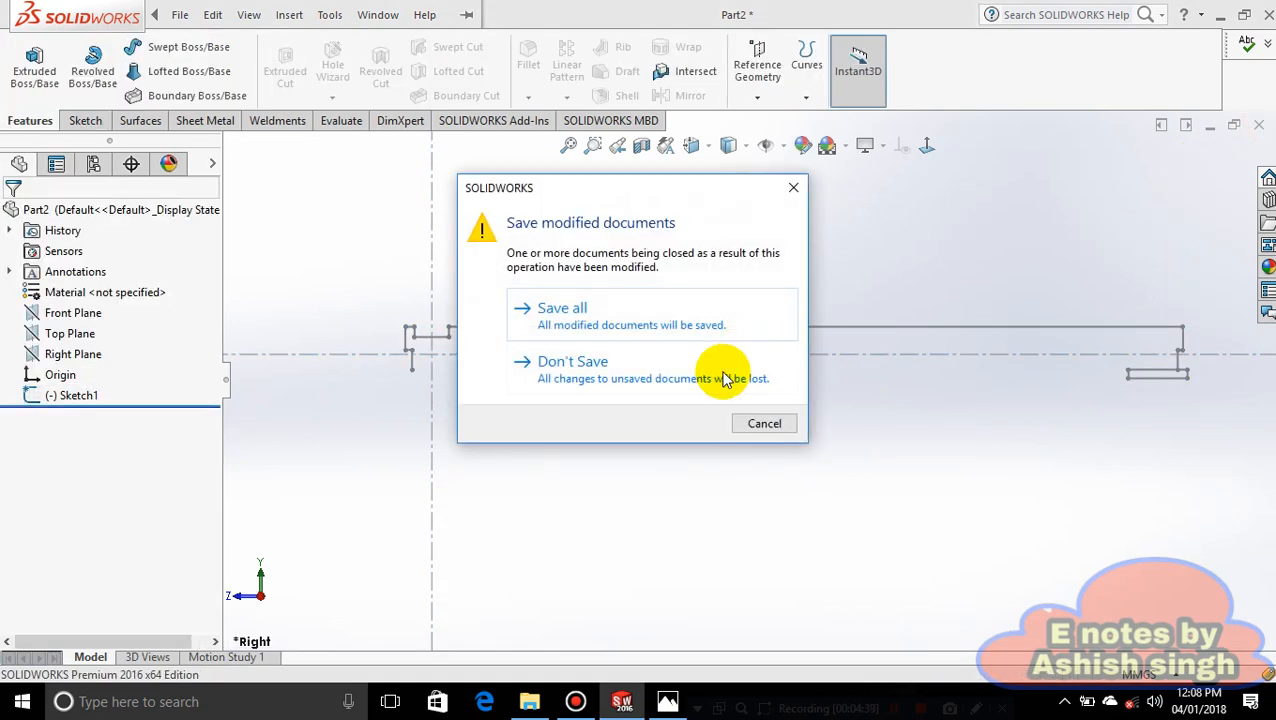
pyautogui.click(732, 372)
# - Create a new part and start a sketch on the Right Plane
pyautogui.click(172, 16)
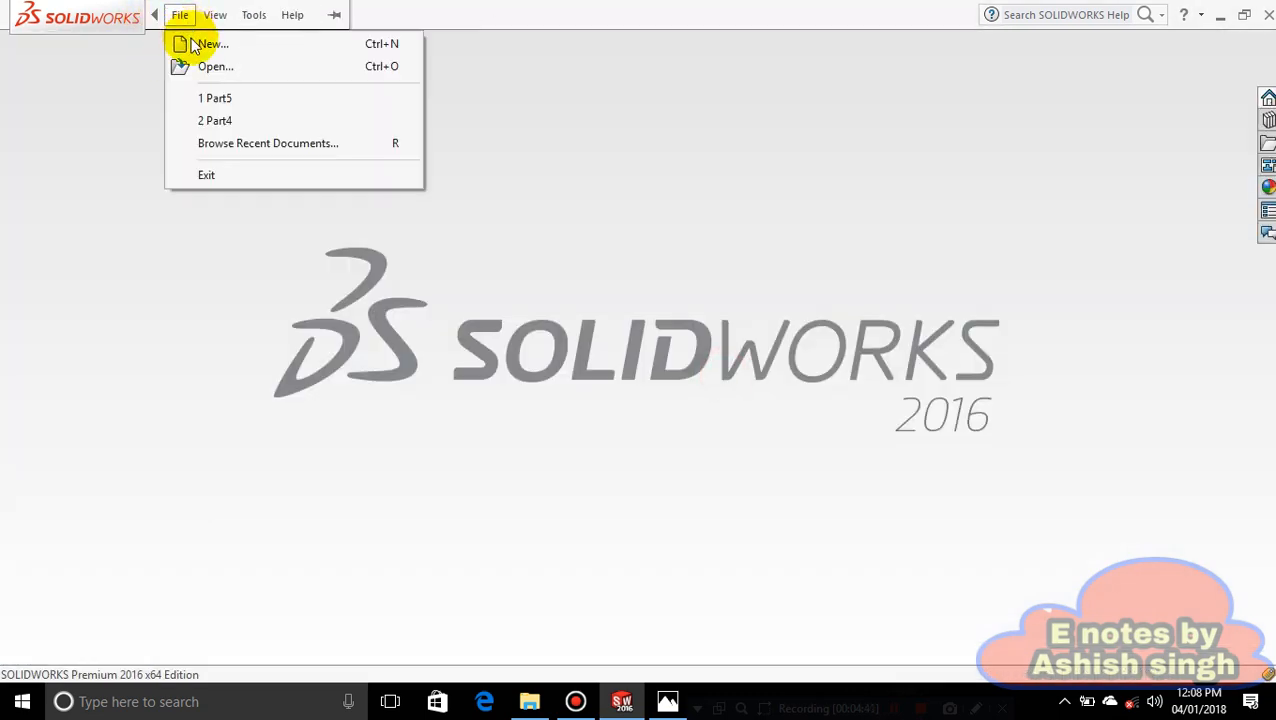
pyautogui.click(205, 44)
pyautogui.click(612, 488)
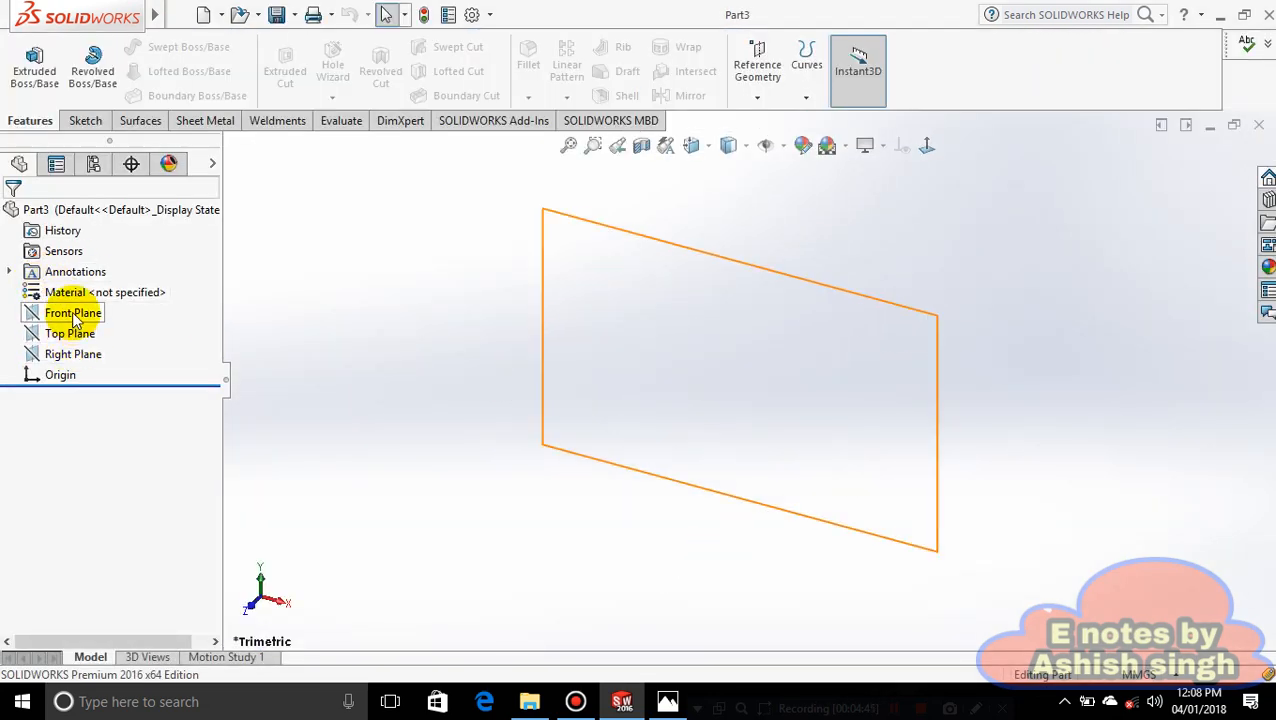
pyautogui.click(78, 354)
pyautogui.rightClick(757, 382)
pyautogui.click(795, 355)
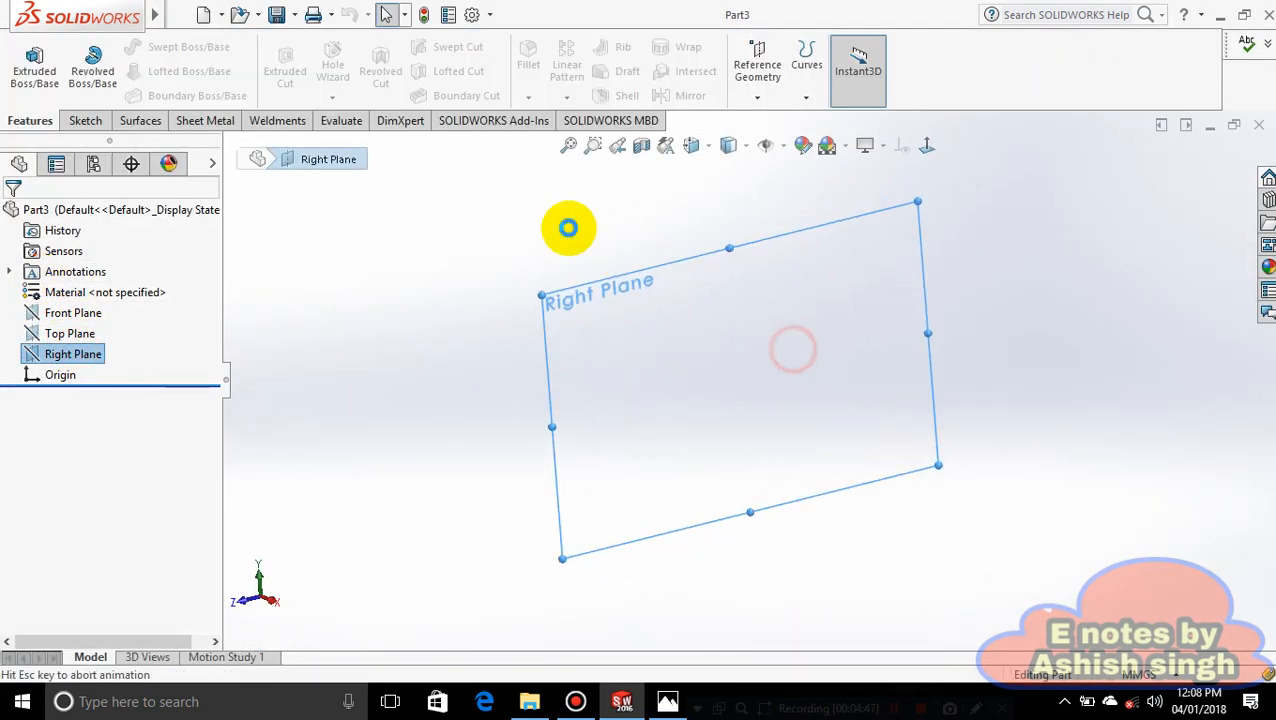
# - Sketch the left leg, shoulder and upright of the bracket profile with connected lines, ending at the notch floor level, with the upright about 22 mm wide
pyautogui.click(141, 47)
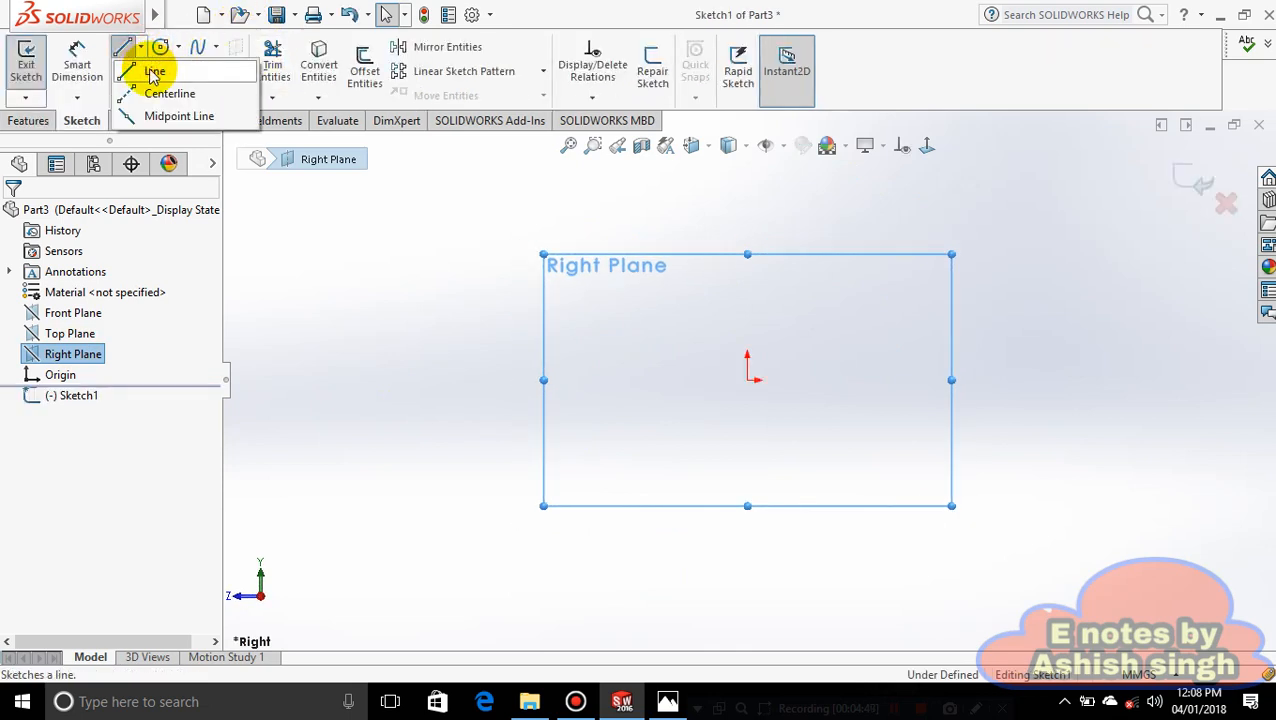
pyautogui.click(153, 73)
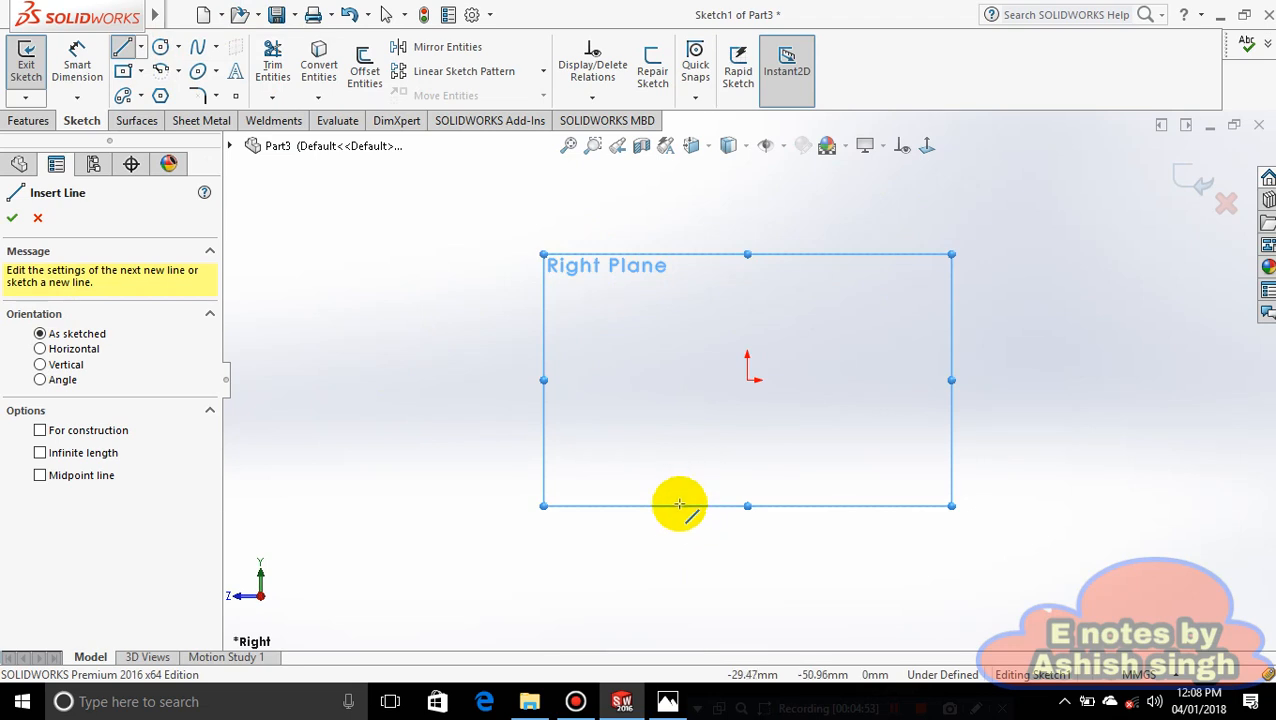
pyautogui.click(668, 533)
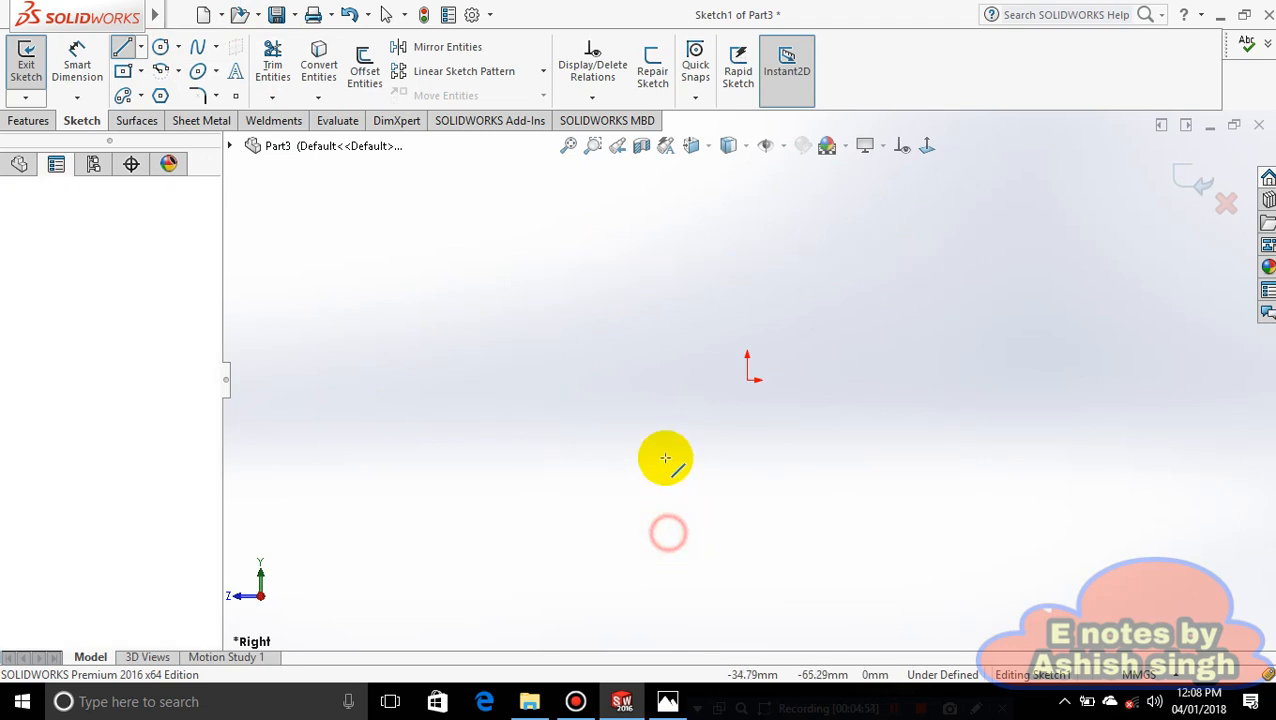
pyautogui.click(668, 356)
pyautogui.click(634, 356)
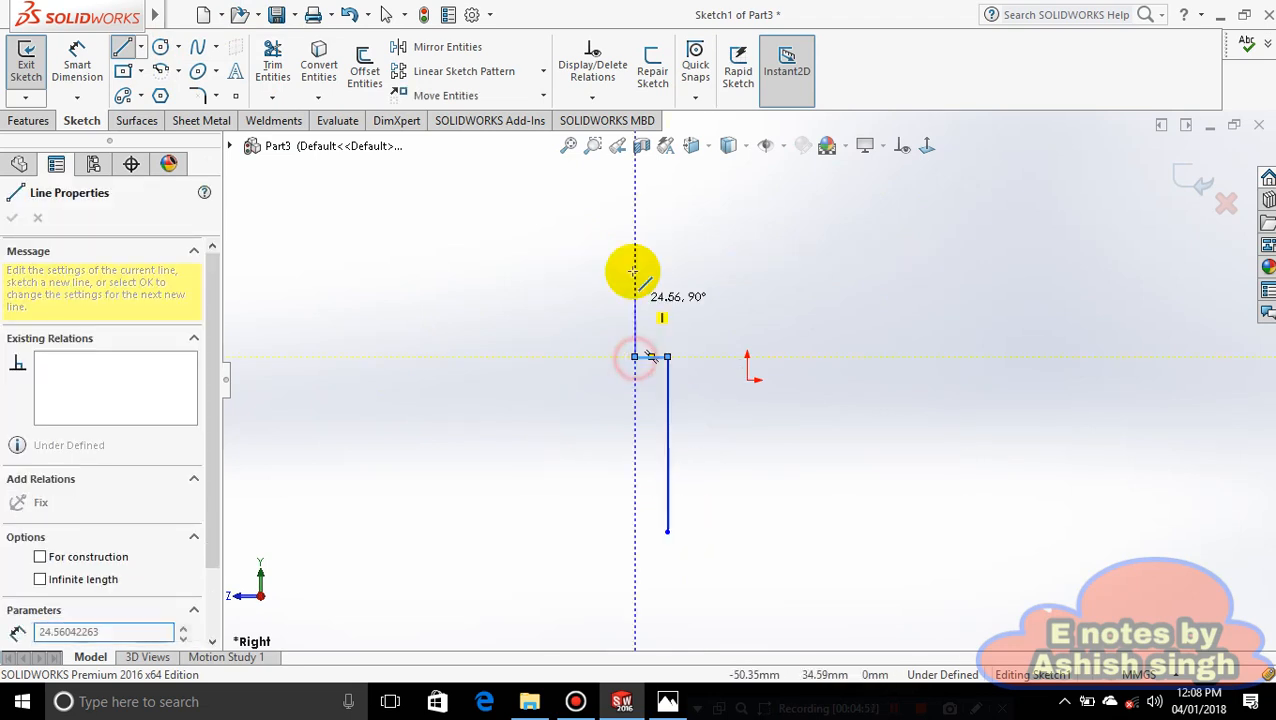
pyautogui.click(634, 250)
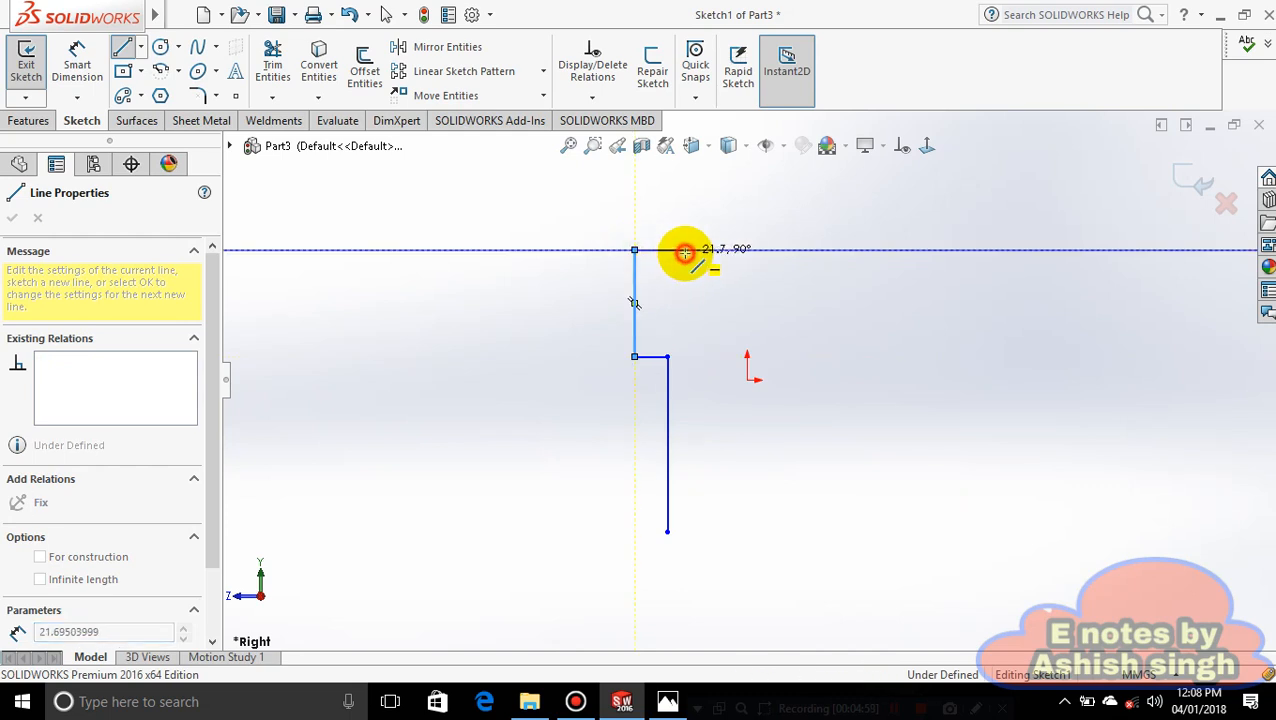
pyautogui.click(684, 250)
pyautogui.click(684, 321)
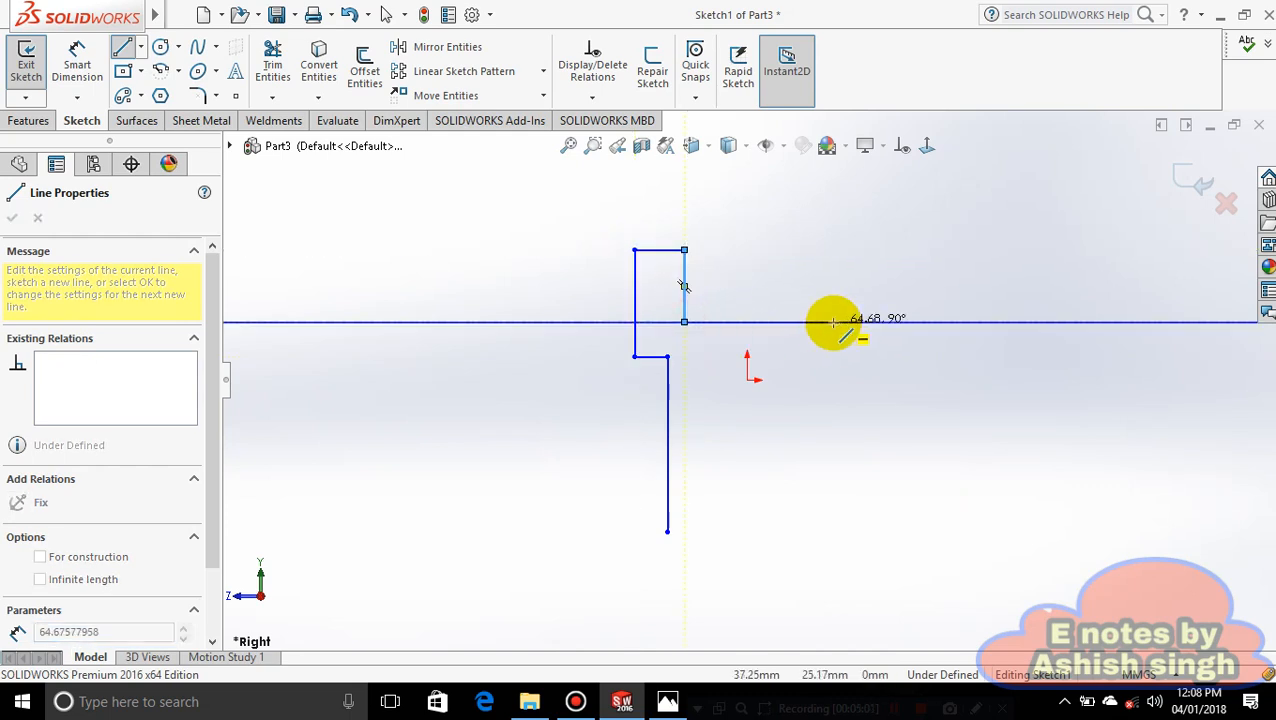
# - Continue the line chain with a notch floor about 65 mm wide, the right upright, its shoulder, and a right leg about 77 mm long
pyautogui.click(832, 321)
pyautogui.click(832, 250)
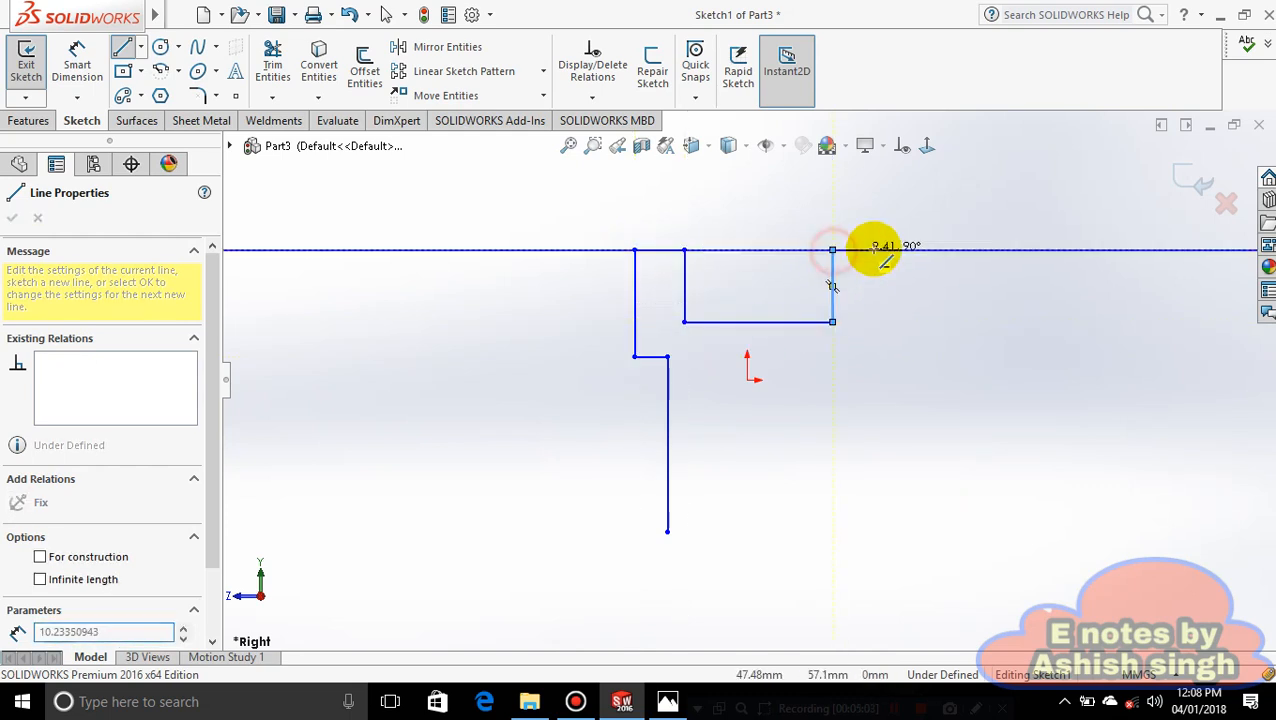
pyautogui.click(866, 250)
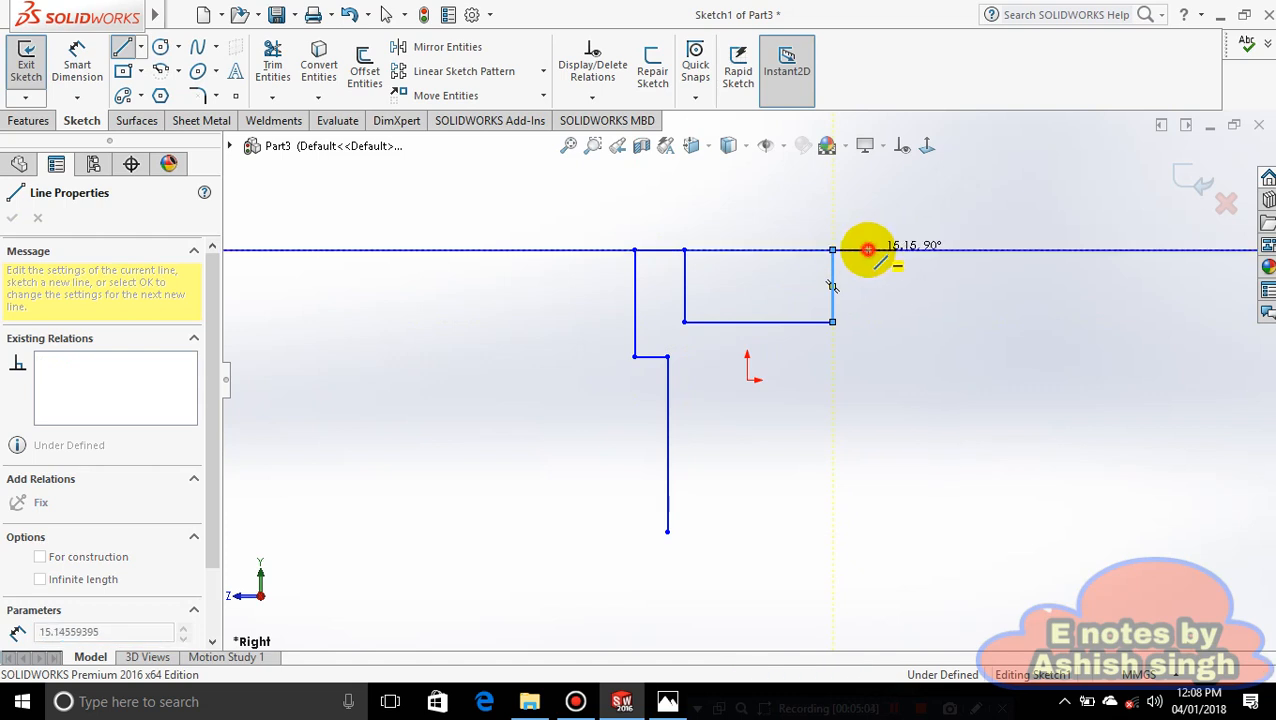
pyautogui.click(867, 356)
pyautogui.click(843, 356)
pyautogui.click(844, 531)
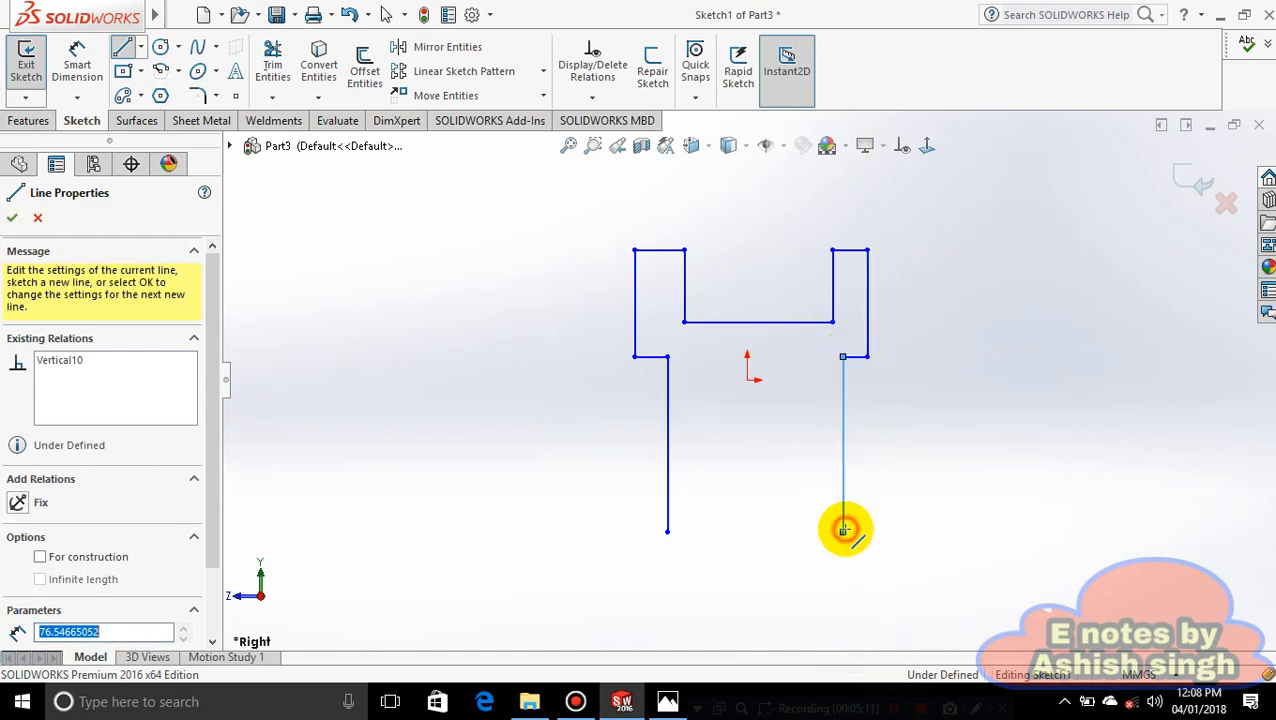
pyautogui.press('Escape')
# - Dimension the overall width between the two outer top corners as 82 mm
pyautogui.click(77, 62)
pyautogui.click(634, 250)
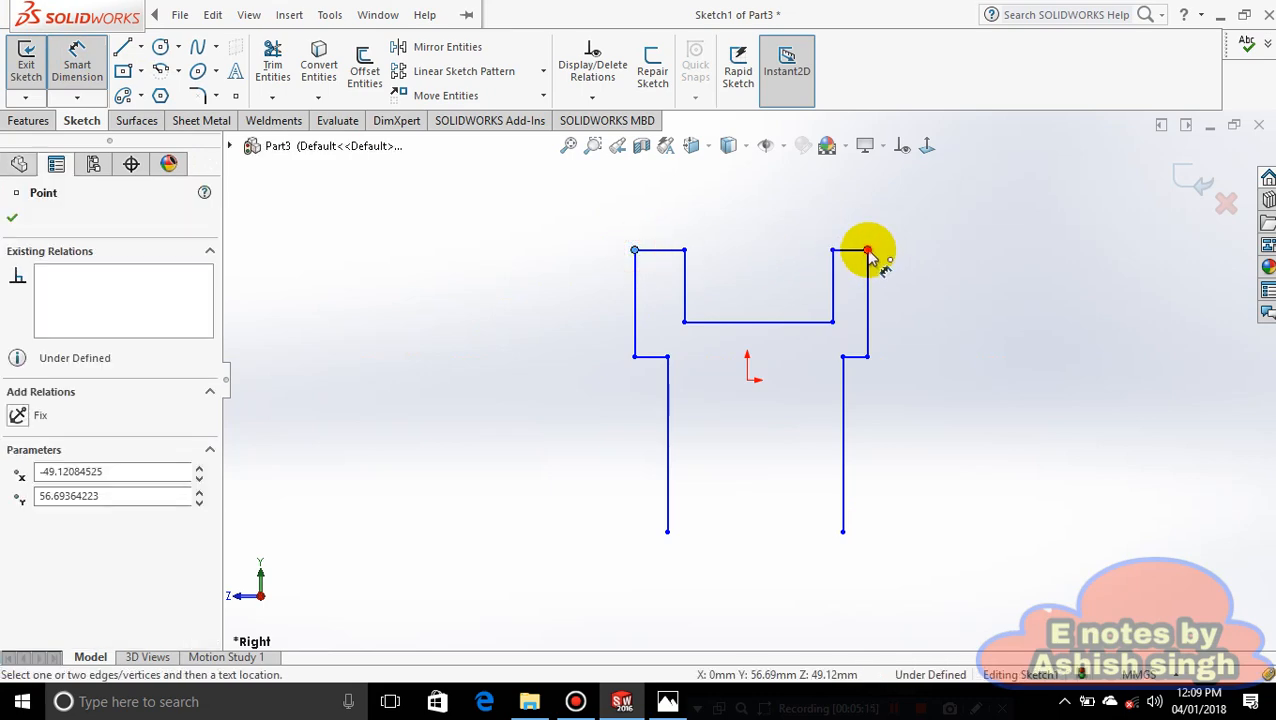
pyautogui.click(867, 251)
pyautogui.click(755, 214)
pyautogui.write('82')
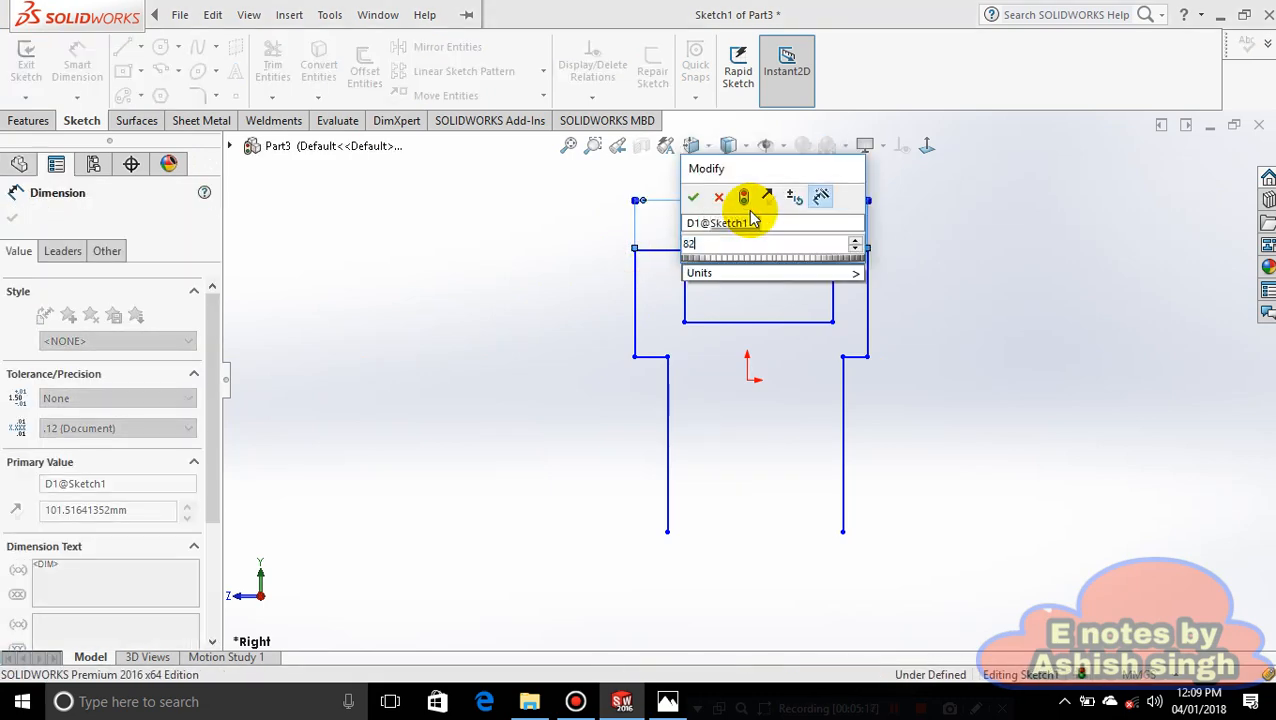
pyautogui.press('Return')
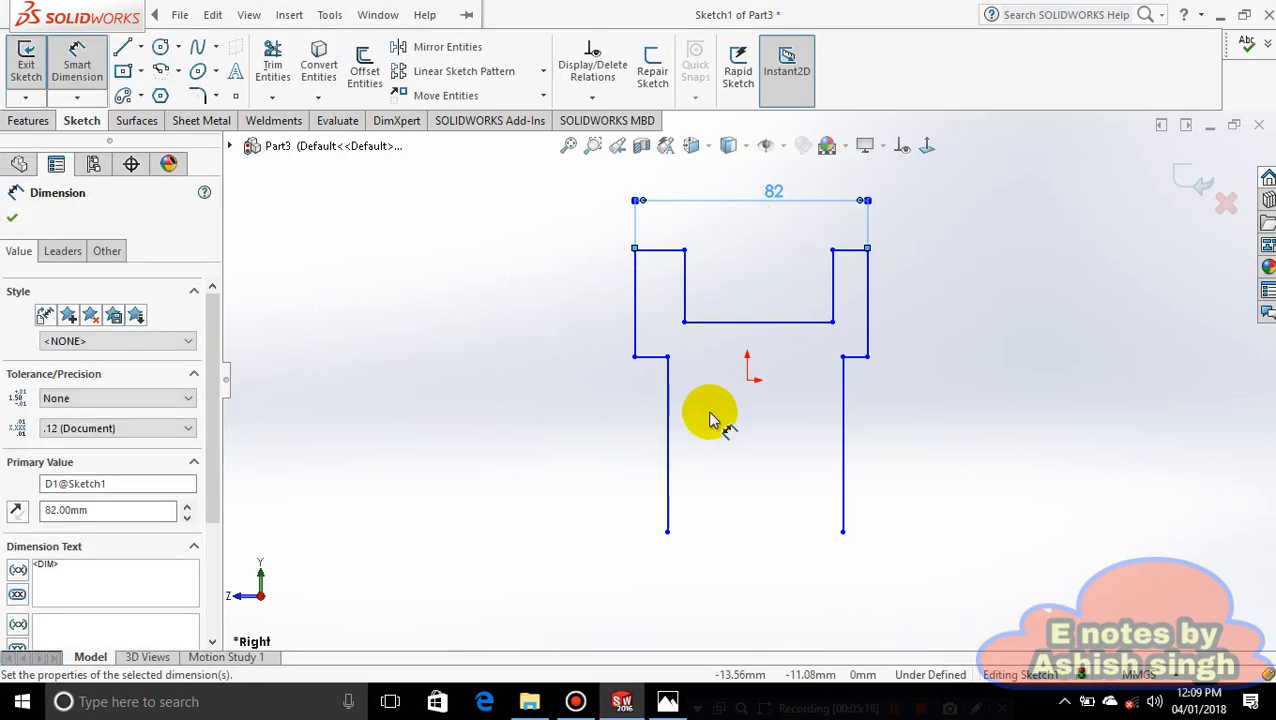
# - Check the notch depth on the reference drawing and dimension the notch's right side as 20 mm
pyautogui.click(668, 703)
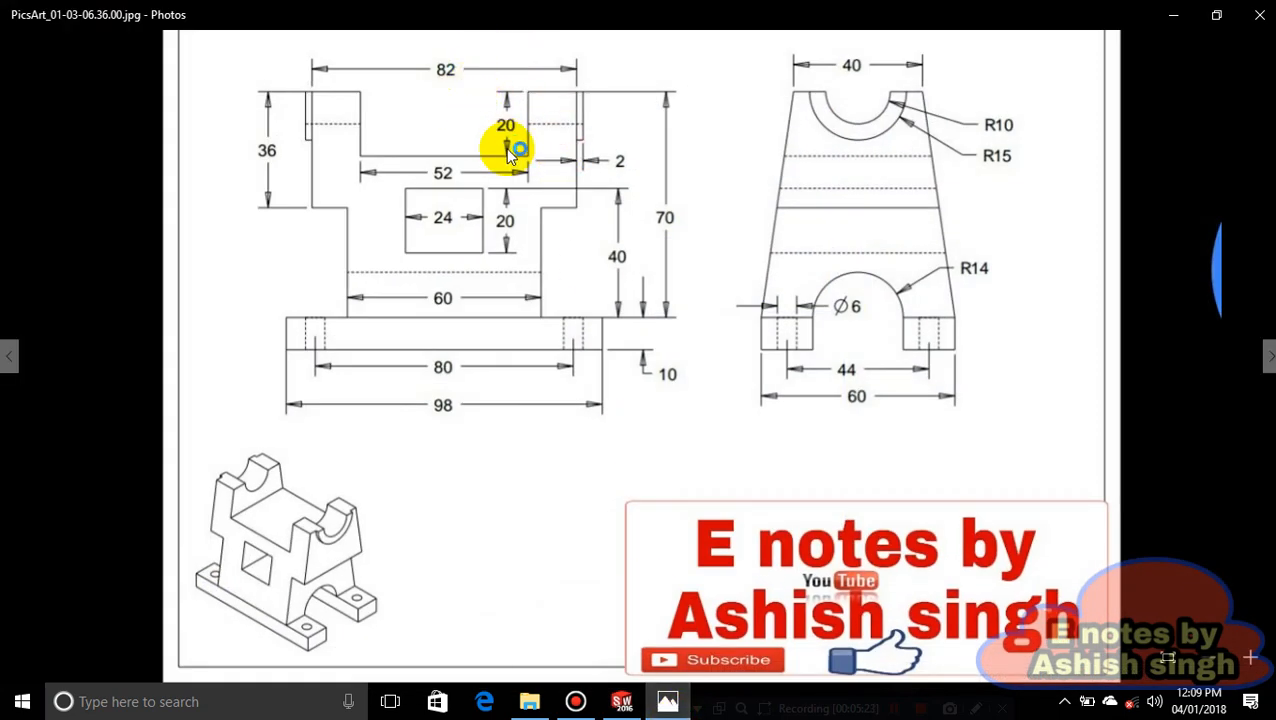
pyautogui.click(668, 701)
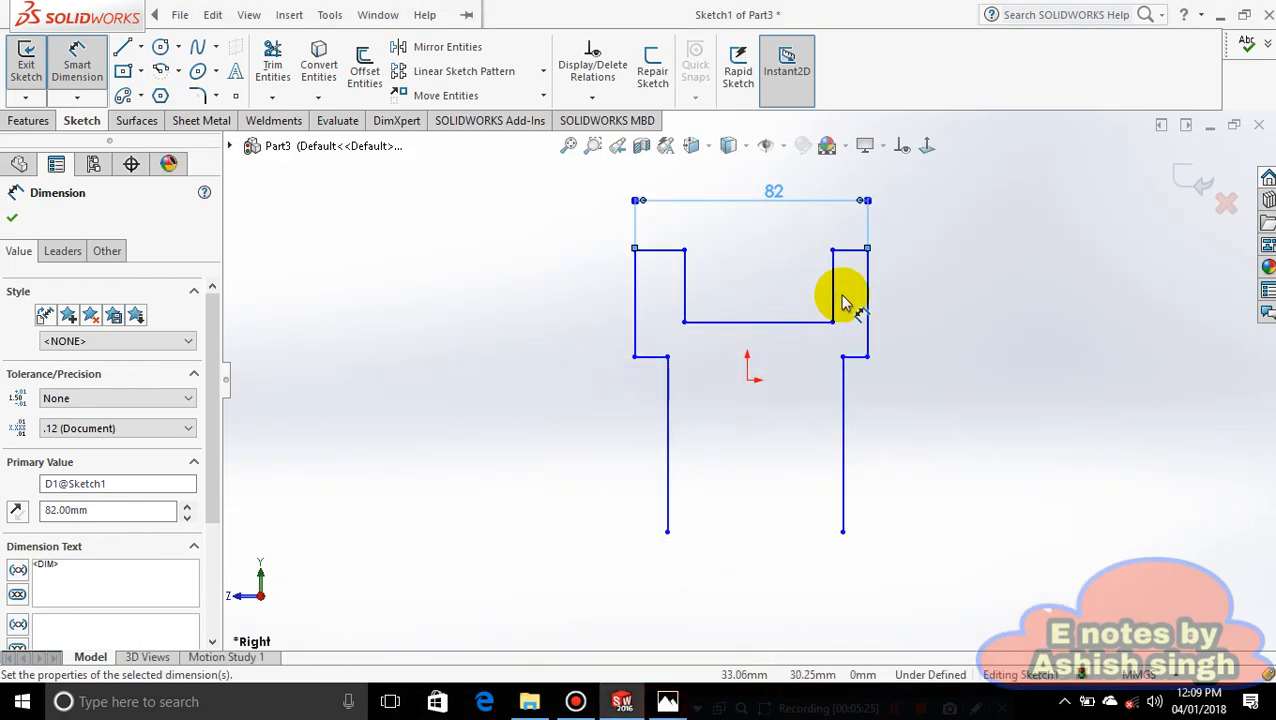
pyautogui.click(834, 305)
pyautogui.click(775, 288)
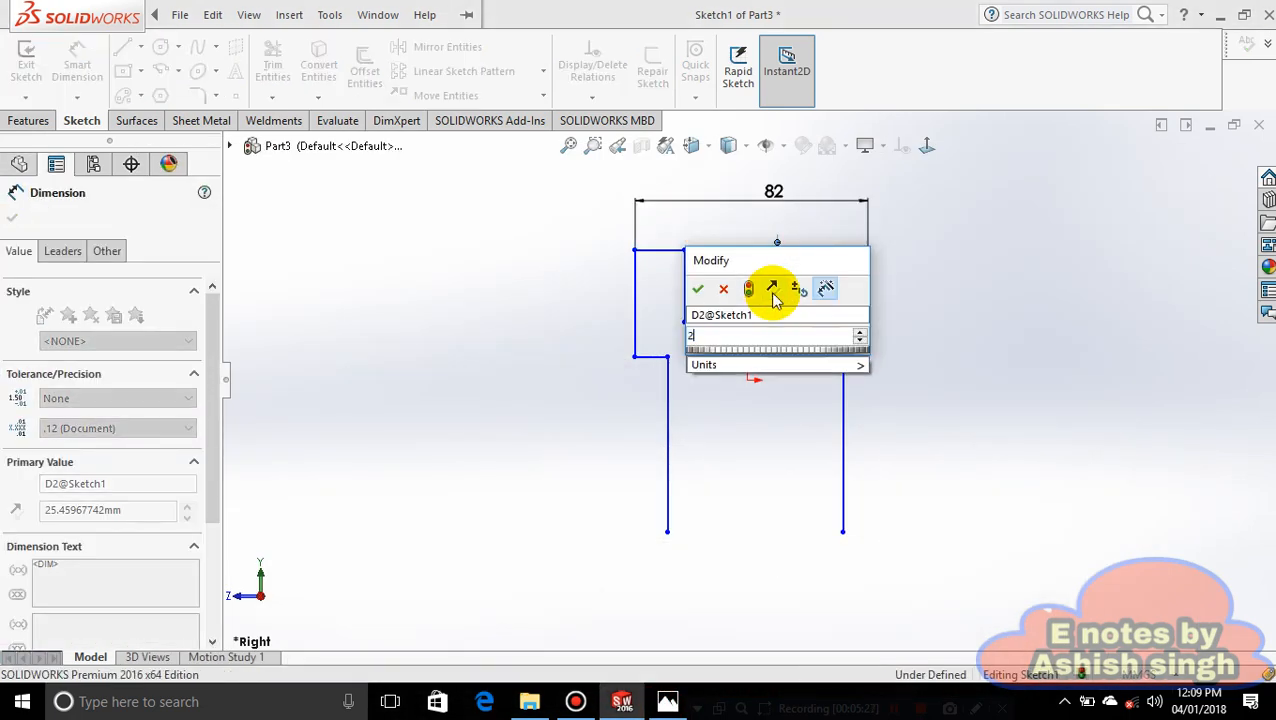
pyautogui.press('Return')
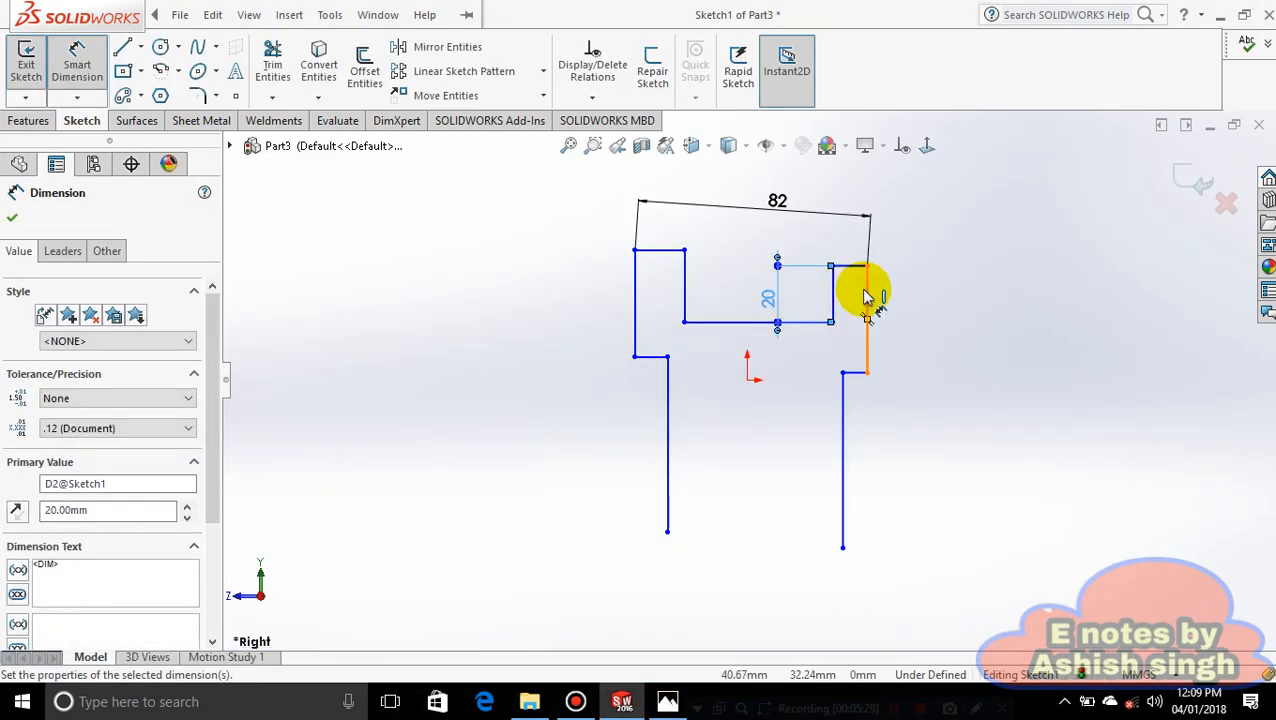
pyautogui.press('Escape')
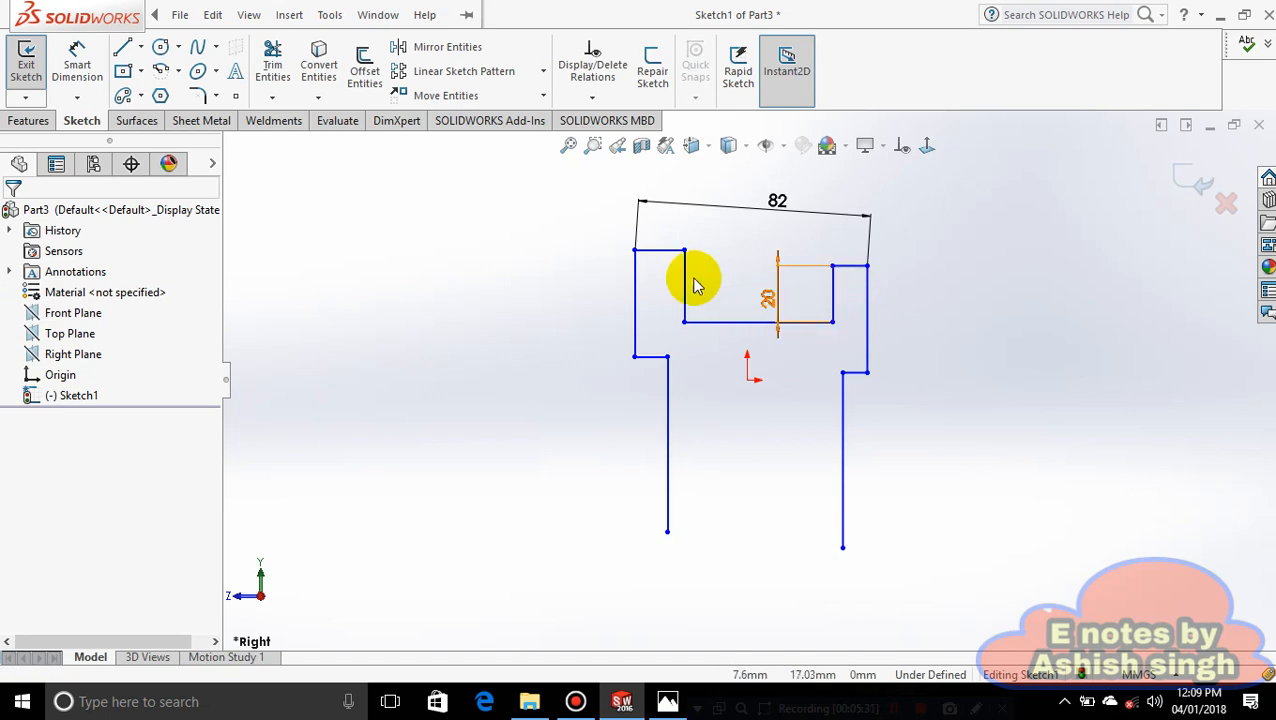
# - Make the two vertical sides of the notch equal in length
pyautogui.keyDown('ctrl'); pyautogui.click(832, 305); pyautogui.keyUp('ctrl')
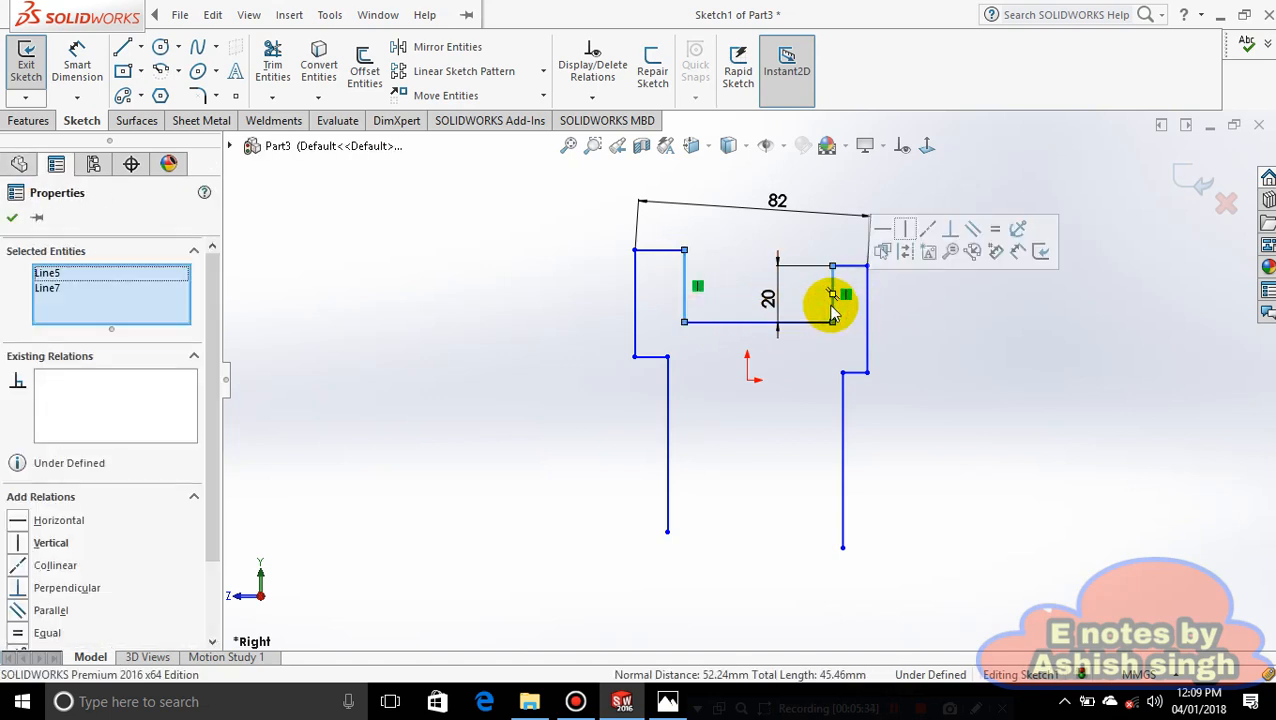
pyautogui.click(995, 229)
pyautogui.click(958, 350)
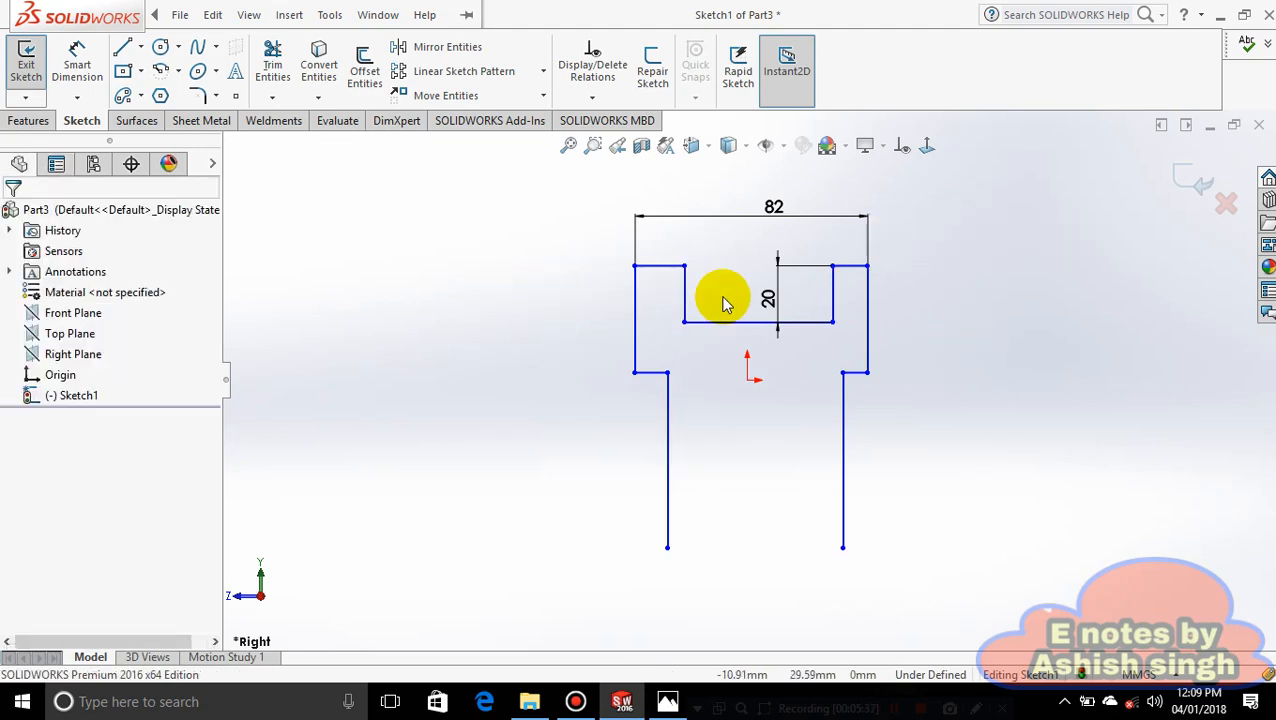
# - Check the notch width on the reference drawing and dimension the notch floor as 52 mm
pyautogui.click(678, 707)
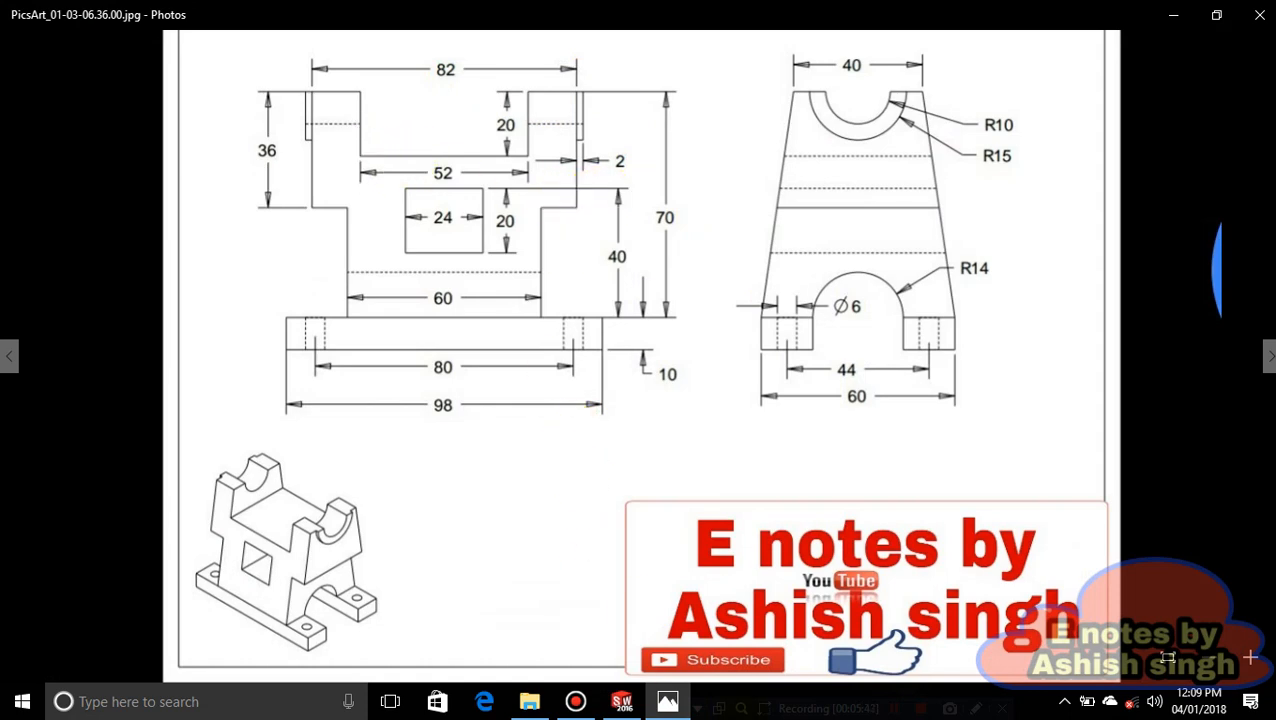
pyautogui.click(675, 705)
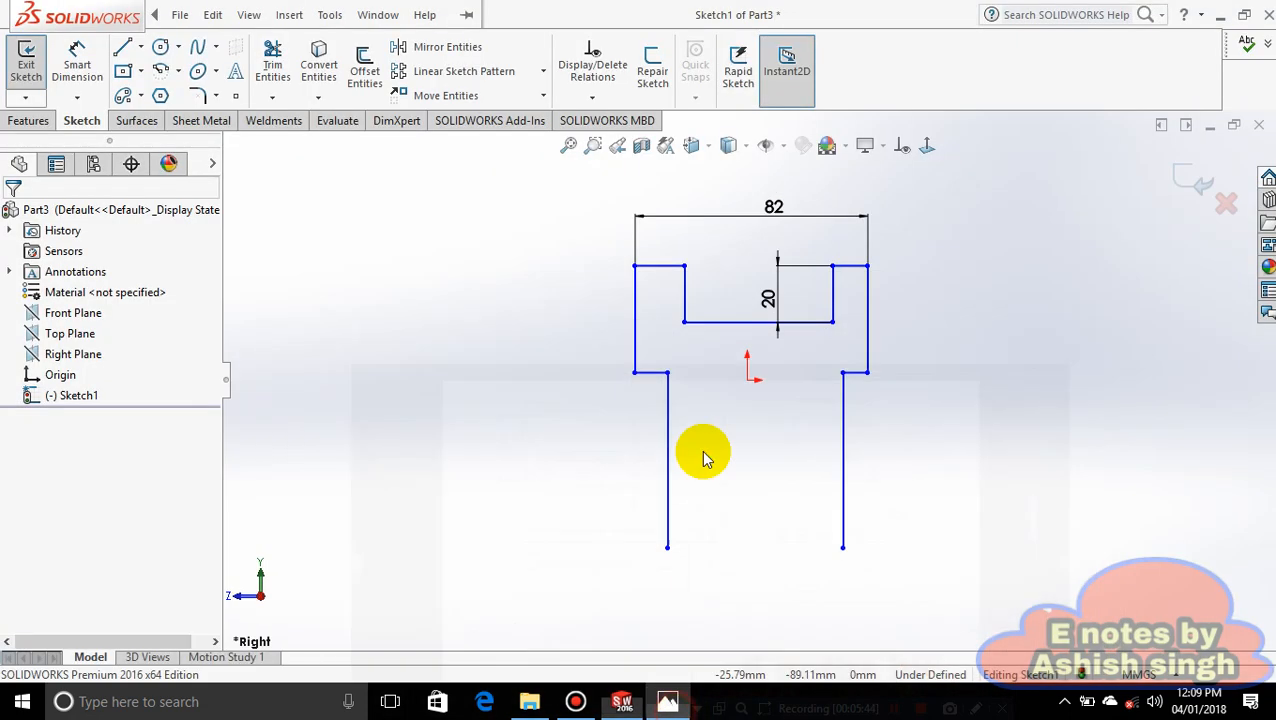
pyautogui.click(735, 322)
pyautogui.click(77, 65)
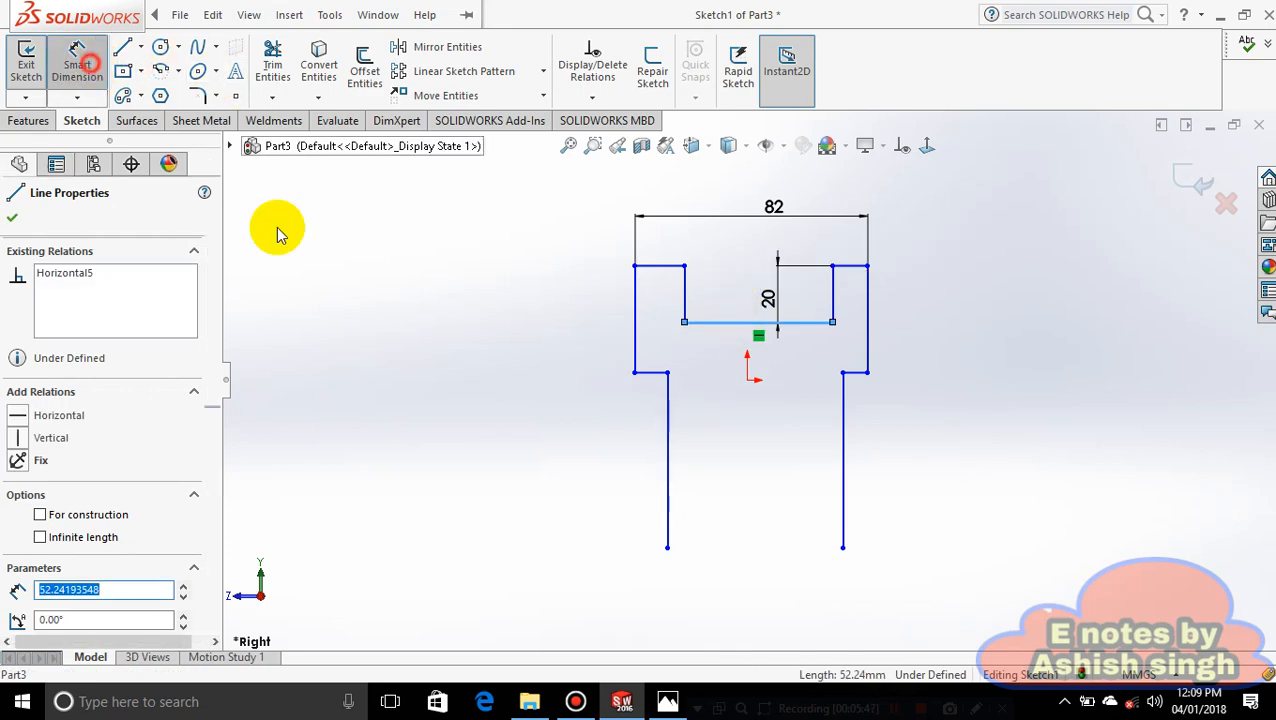
pyautogui.click(773, 430)
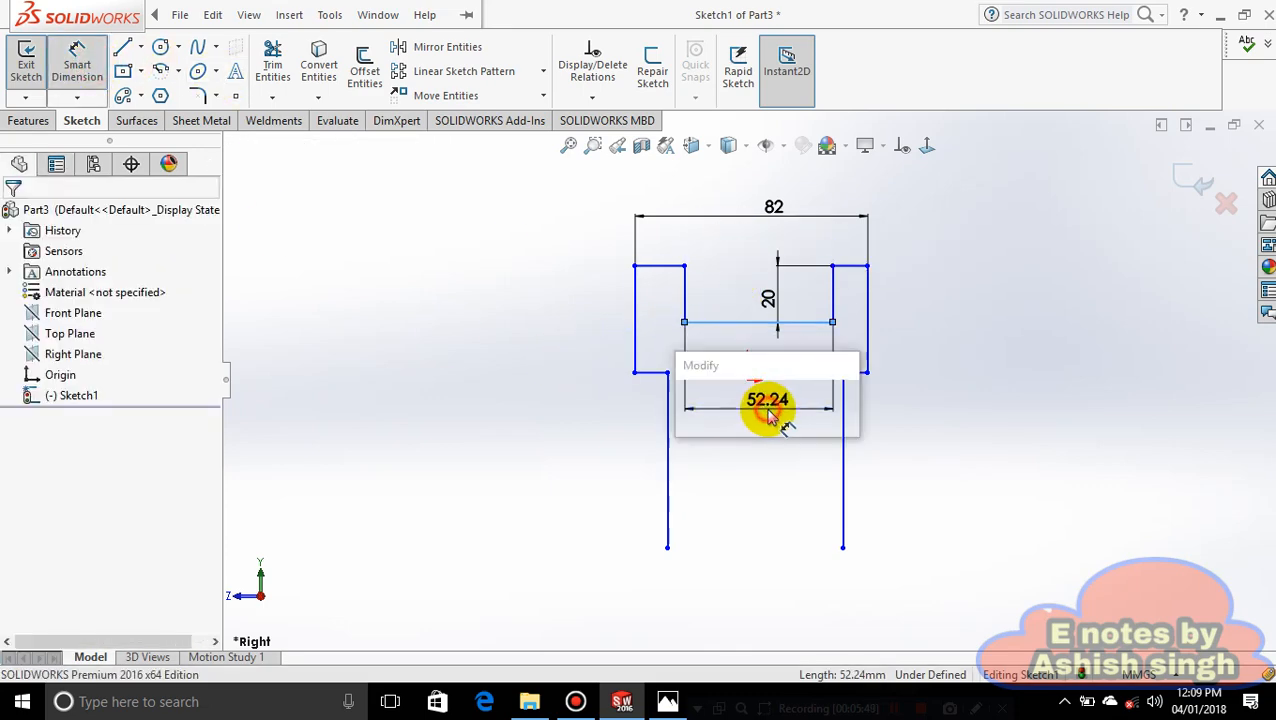
pyautogui.write('52')
pyautogui.press('Return')
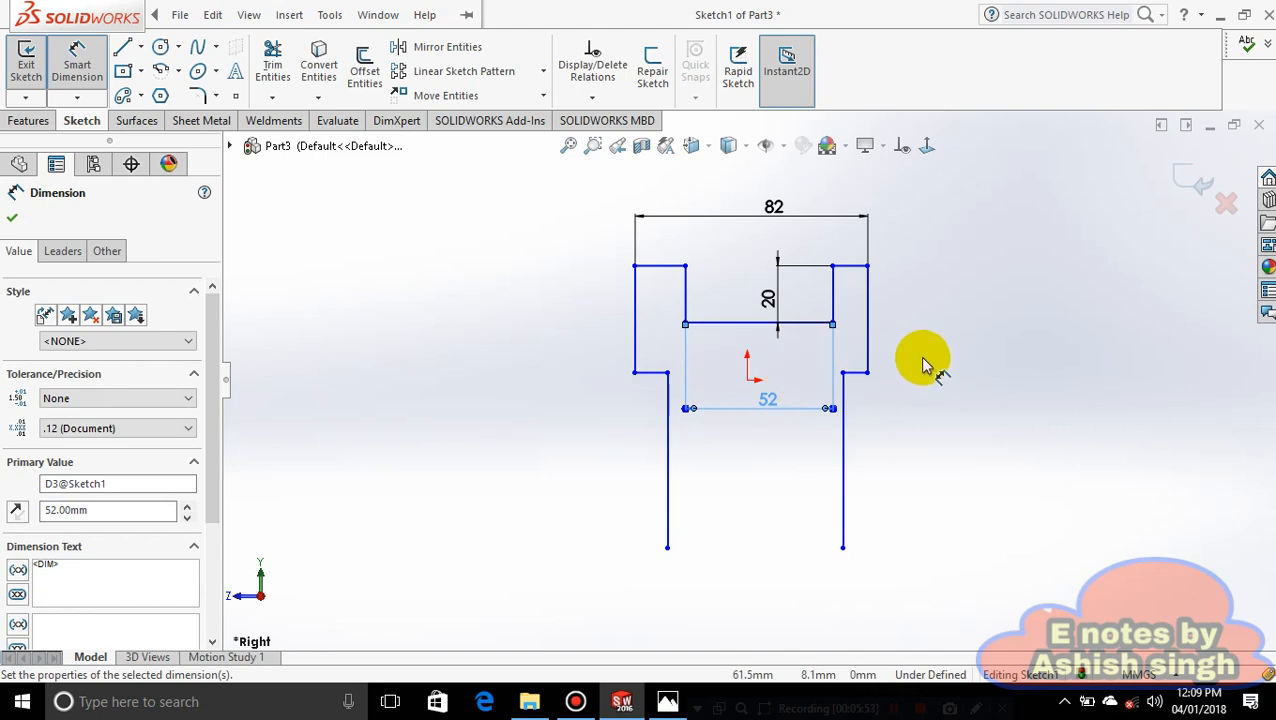
pyautogui.press('Escape')
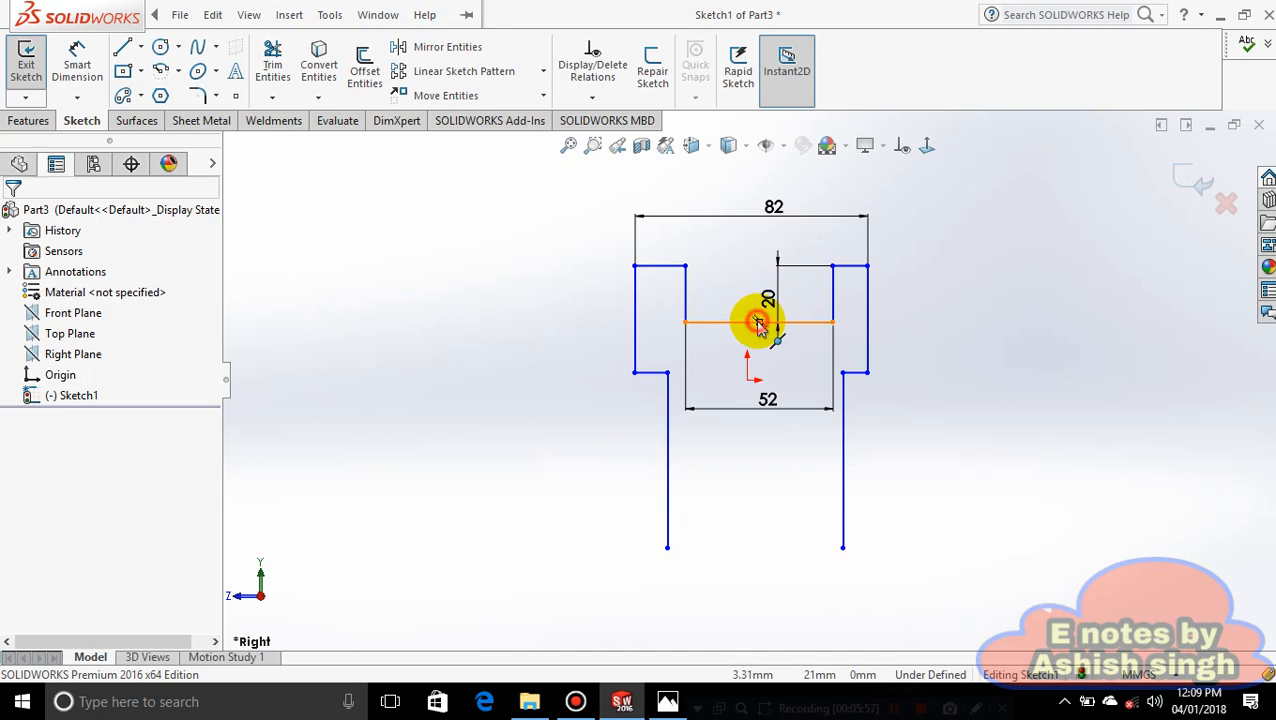
# - Add a vertical relation between the midpoint of the notch floor and the origin
pyautogui.click(758, 323)
pyautogui.keyDown('ctrl'); pyautogui.click(747, 378); pyautogui.keyUp('ctrl')
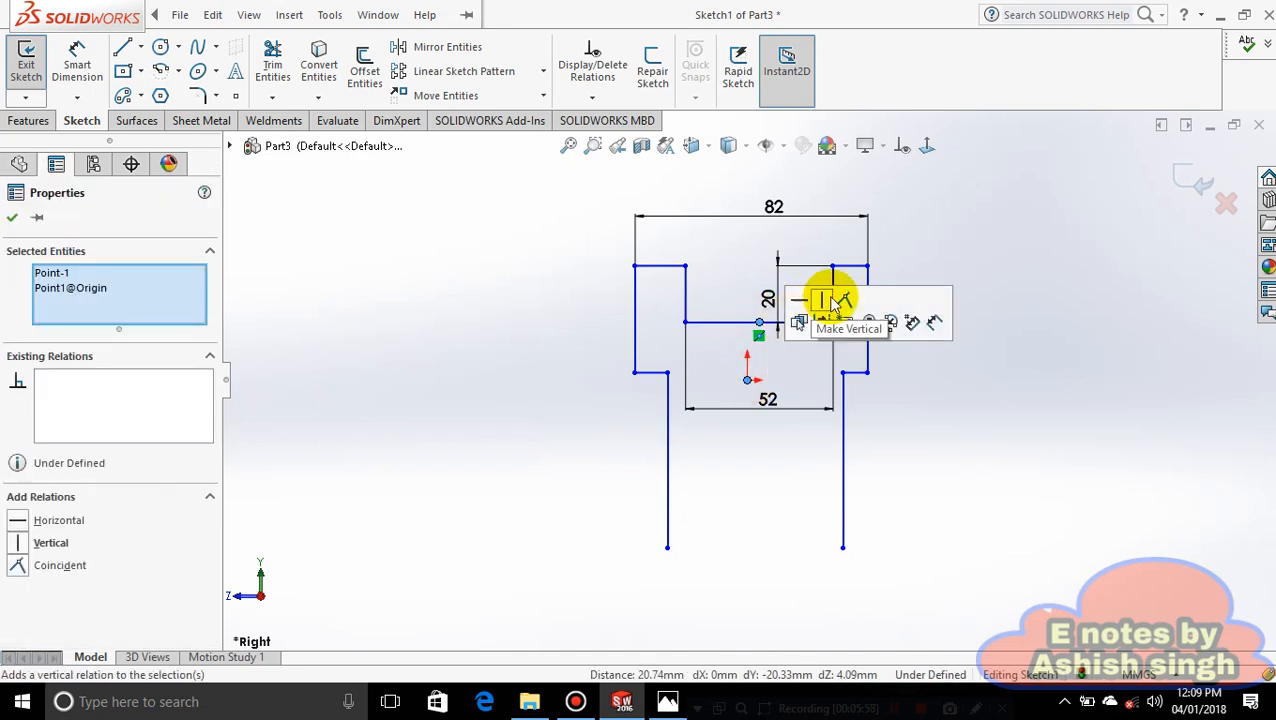
pyautogui.click(829, 300)
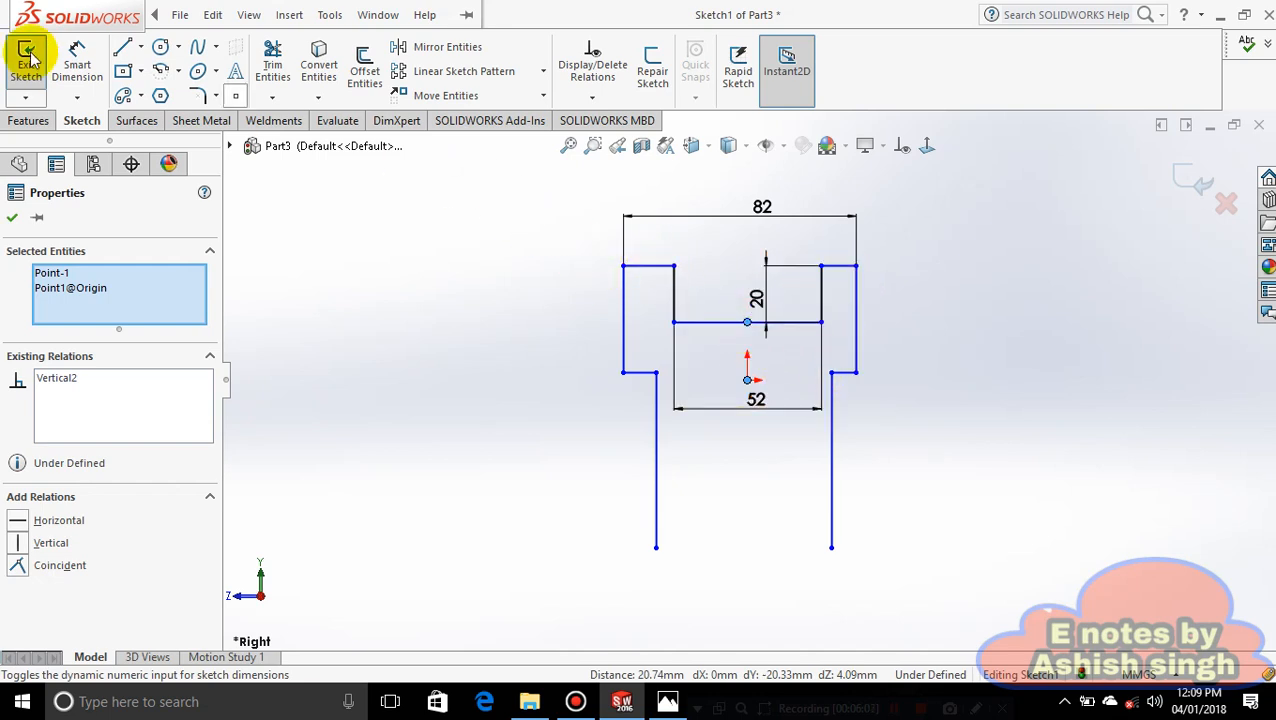
# - Dimension the horizontal distance from the notch floor's midpoint to the outer top-left corner as 41 mm
pyautogui.click(74, 60)
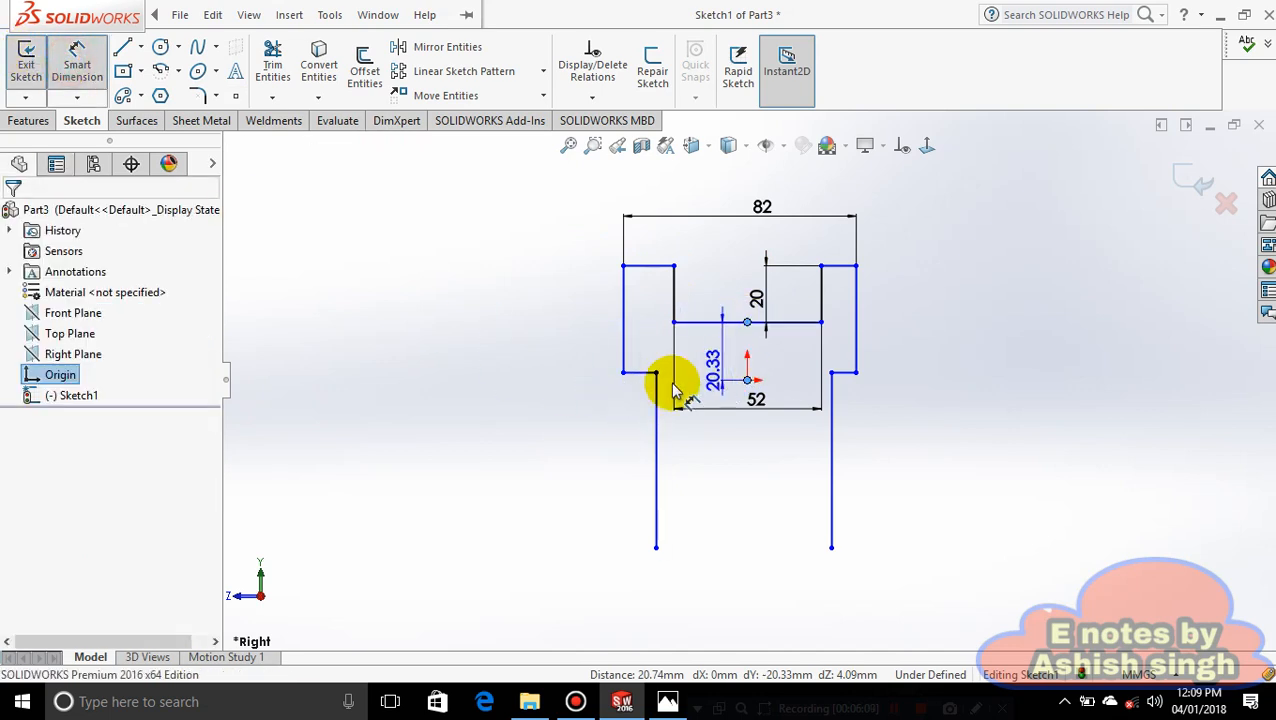
pyautogui.press('Escape')
pyautogui.click(66, 48)
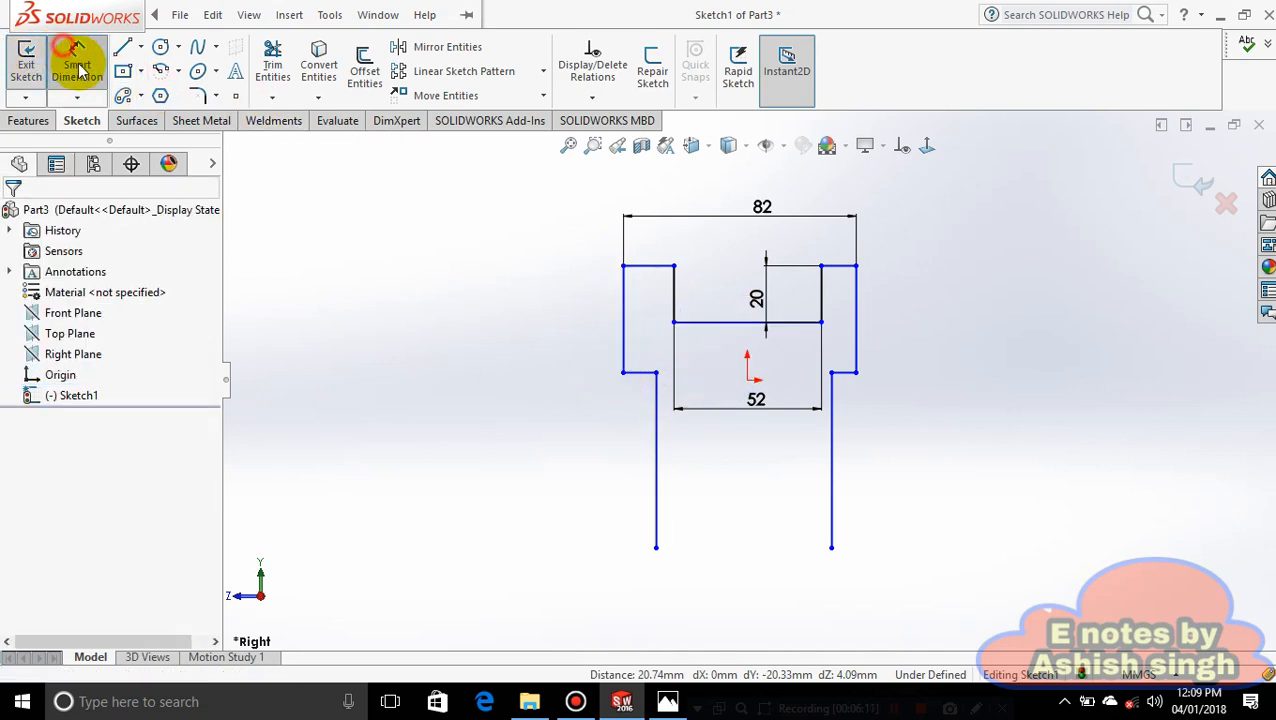
pyautogui.click(750, 323)
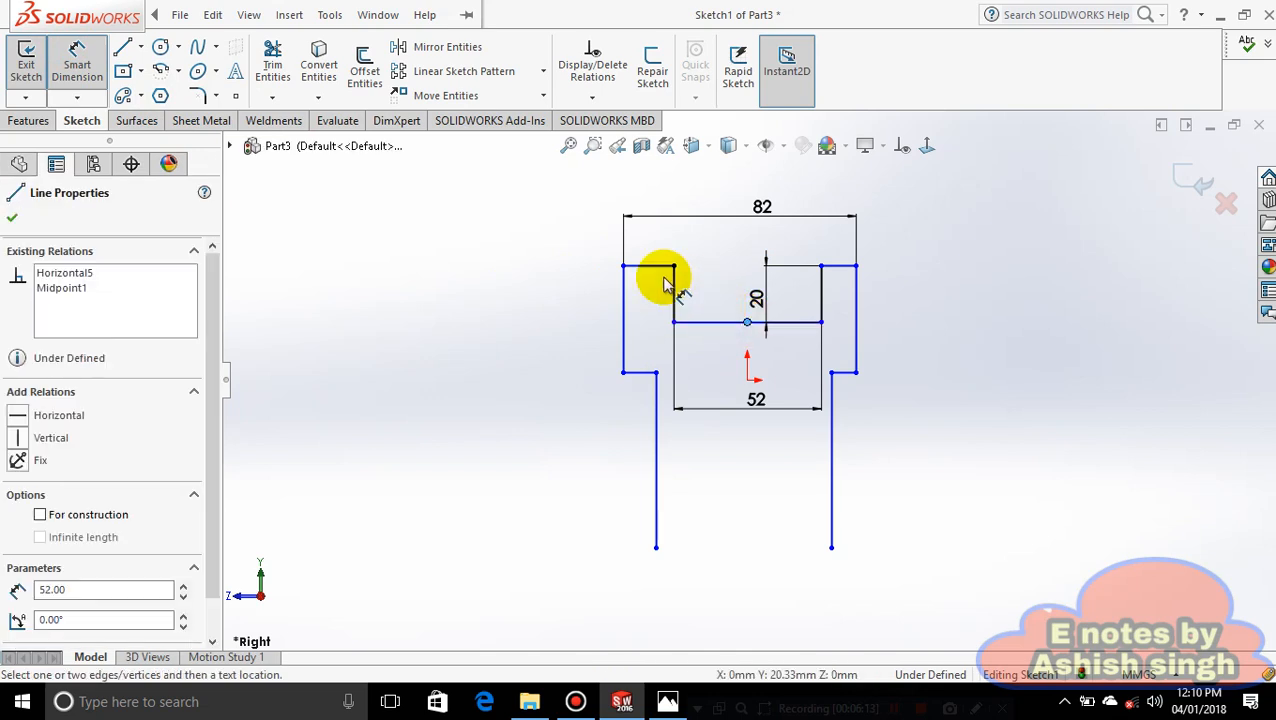
pyautogui.click(624, 266)
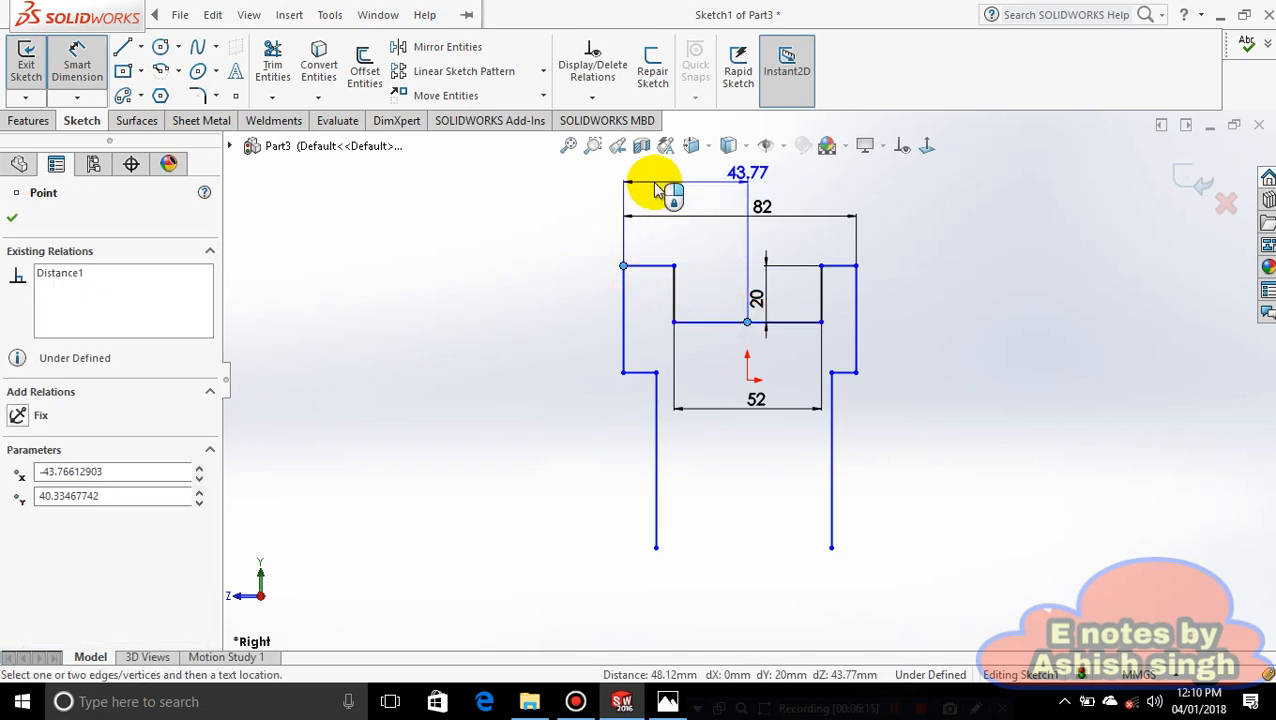
pyautogui.click(656, 190)
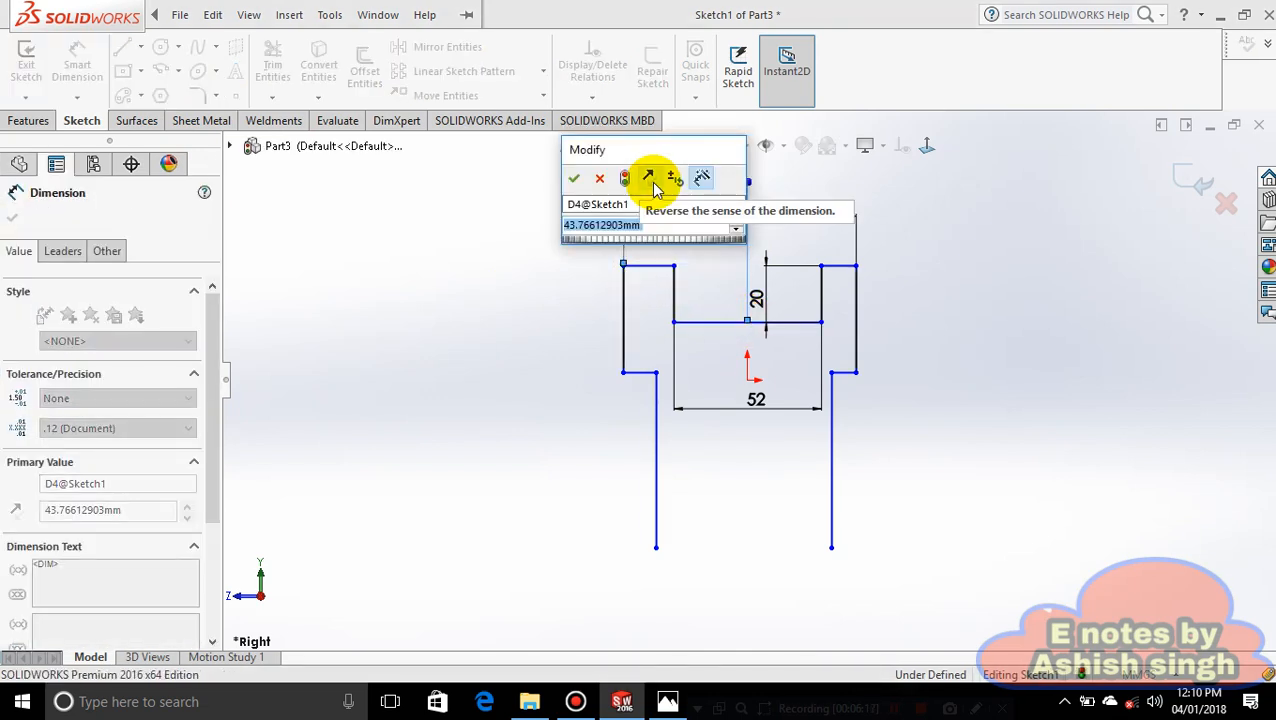
pyautogui.write('41')
pyautogui.press('Return')
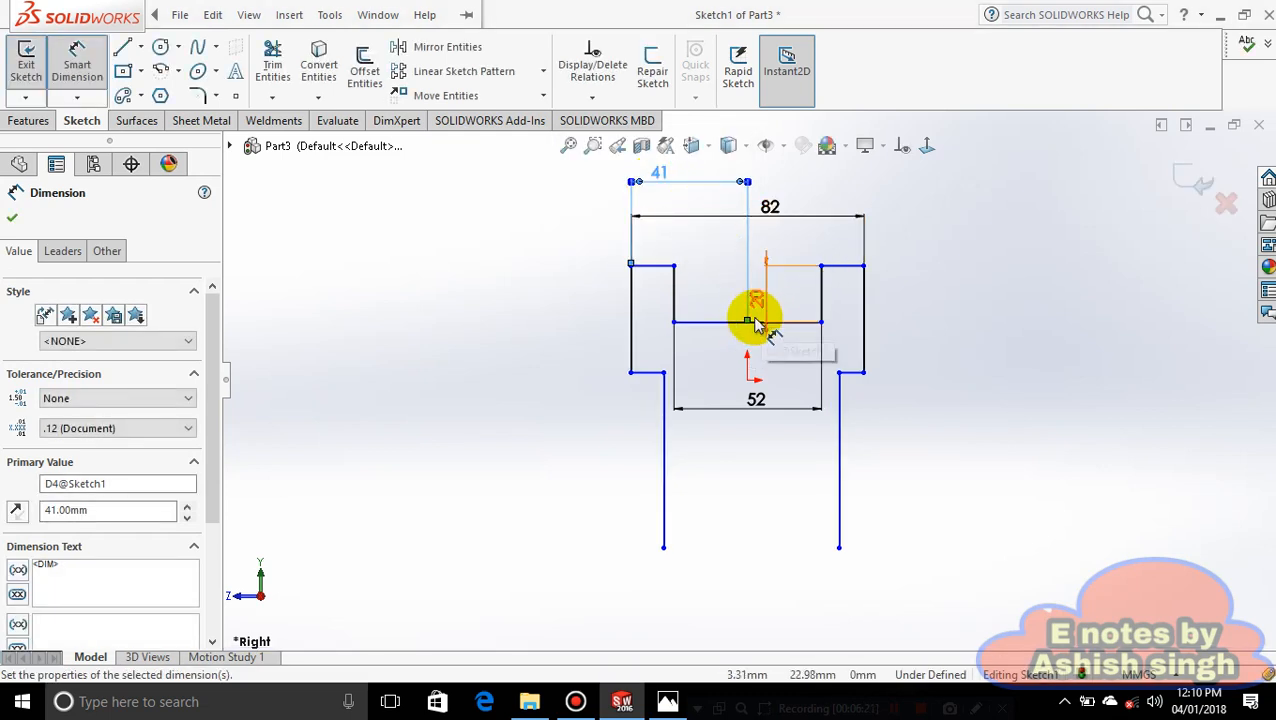
# - Try to dimension from the notch floor's midpoint to the outer top-right corner, and remove the half-width dimensions
pyautogui.moveTo(748, 322); pyautogui.dragTo(864, 266)
pyautogui.click(751, 372)
pyautogui.scroll(3, 885, 348)
pyautogui.scroll(-3, 863, 361)
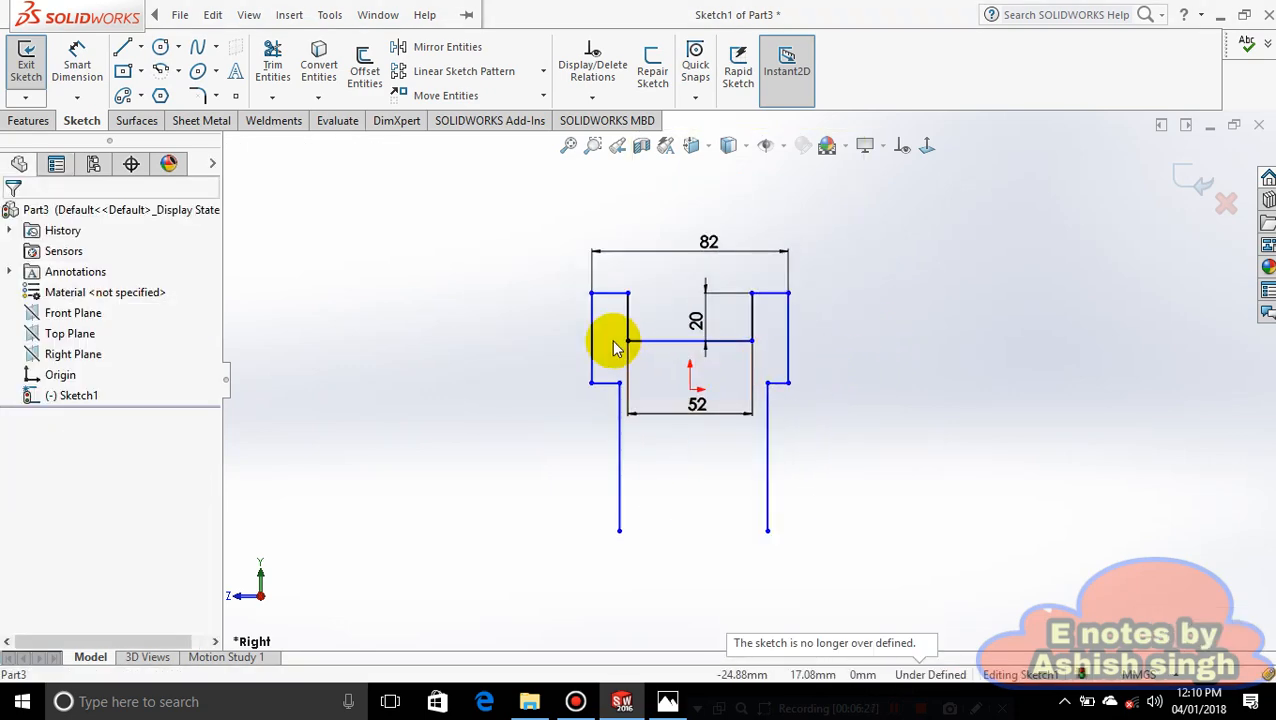
pyautogui.scroll(-1, 669, 333)
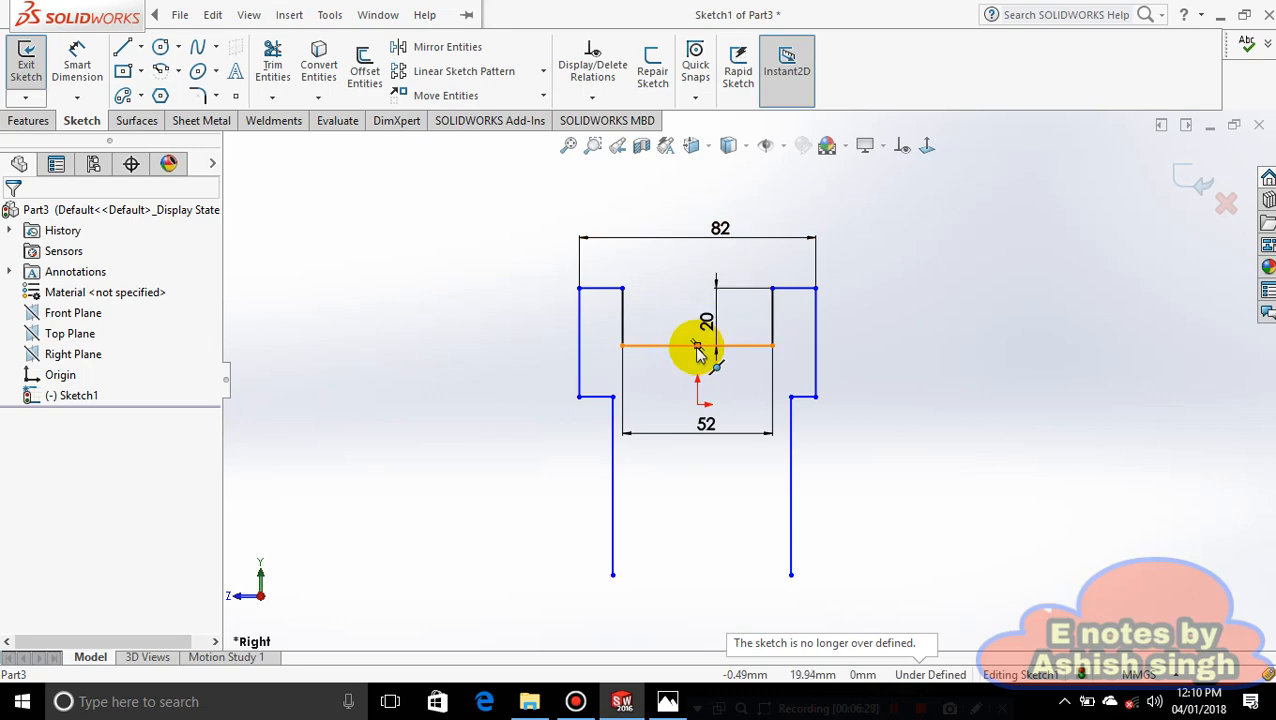
# - Dimension the horizontal distance from the notch floor's midpoint to the outer top-left corner as 41 mm
pyautogui.click(697, 348)
pyautogui.click(77, 62)
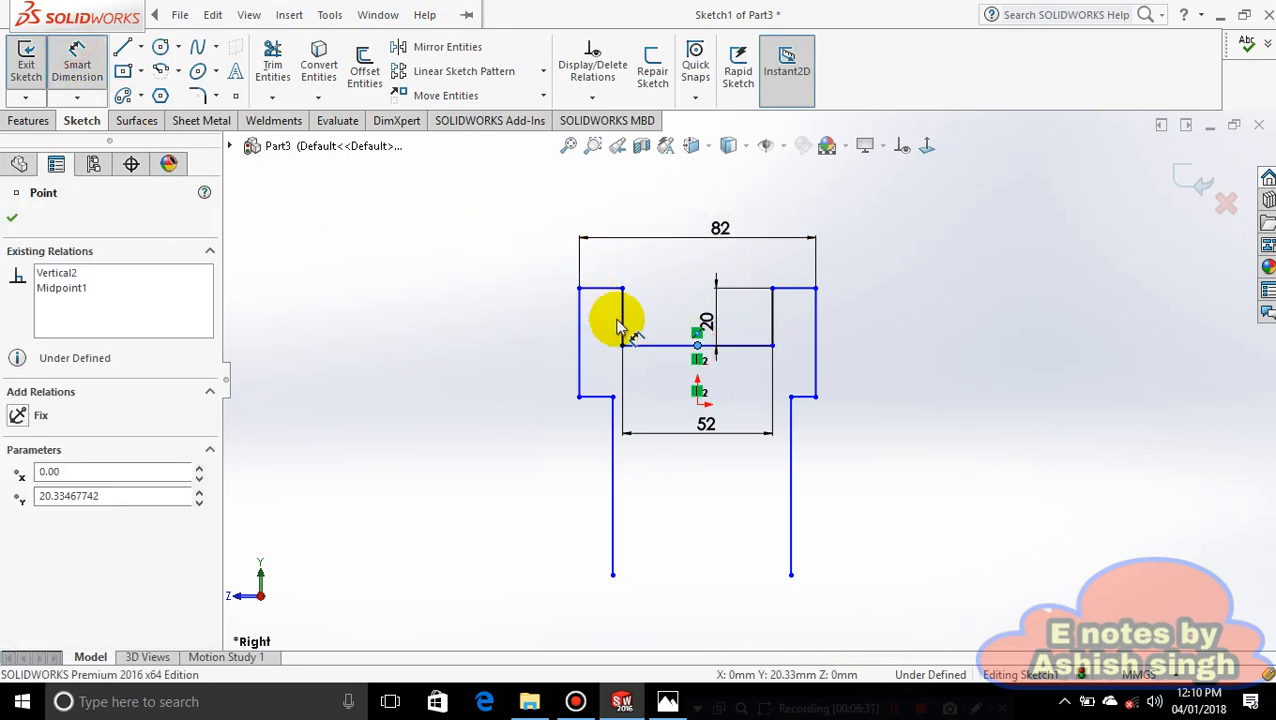
pyautogui.click(579, 290)
pyautogui.click(621, 196)
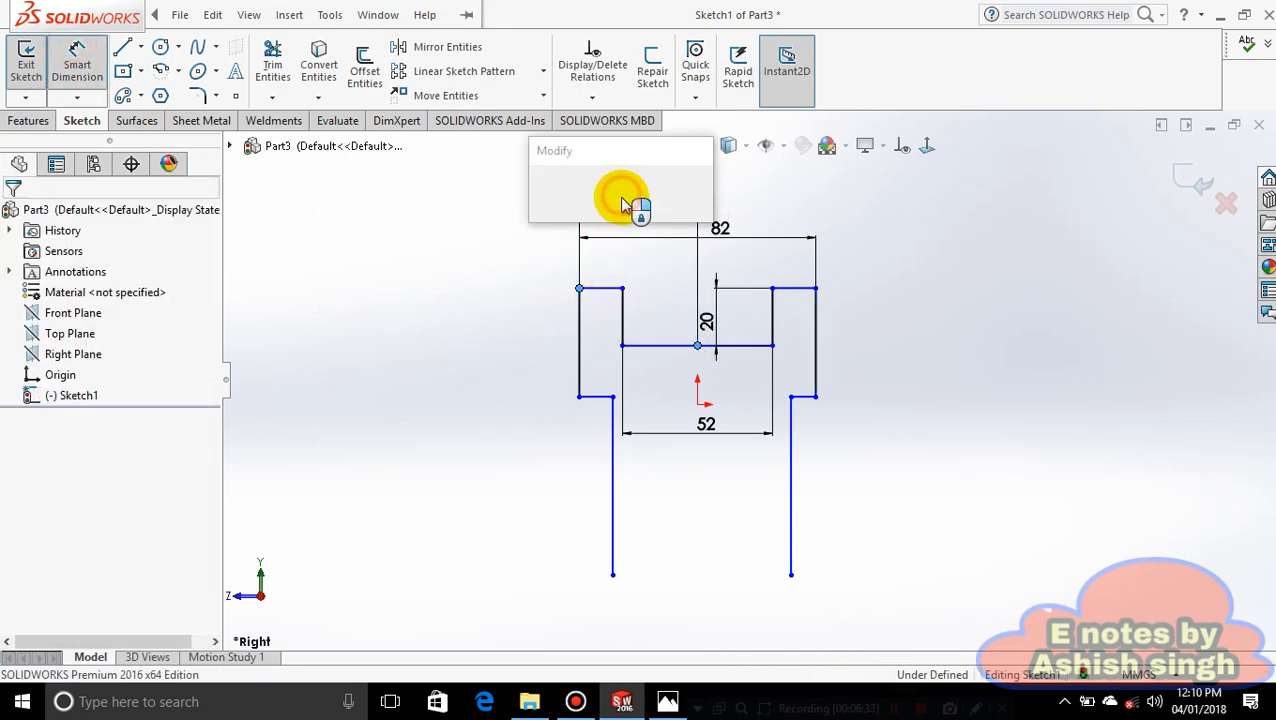
pyautogui.click(543, 192)
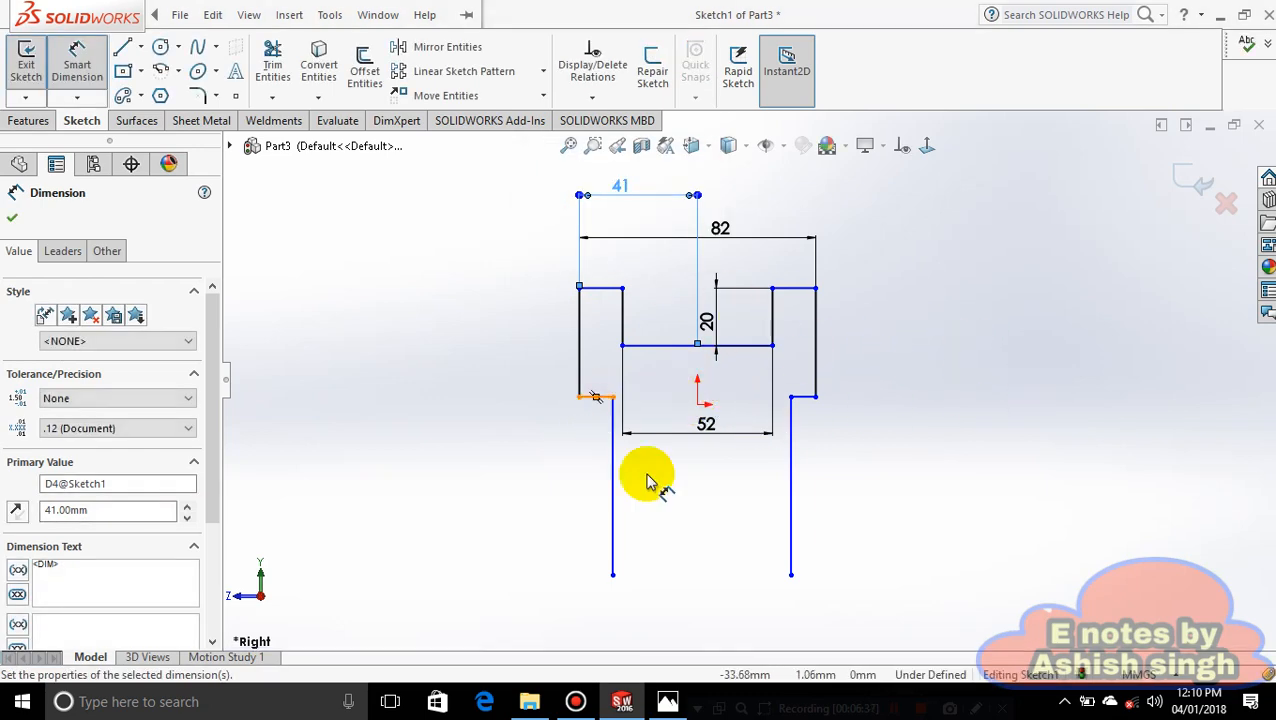
# - Check the shoulder height on the reference drawing and dimension the left outer vertical edge as 36 mm
pyautogui.click(670, 702)
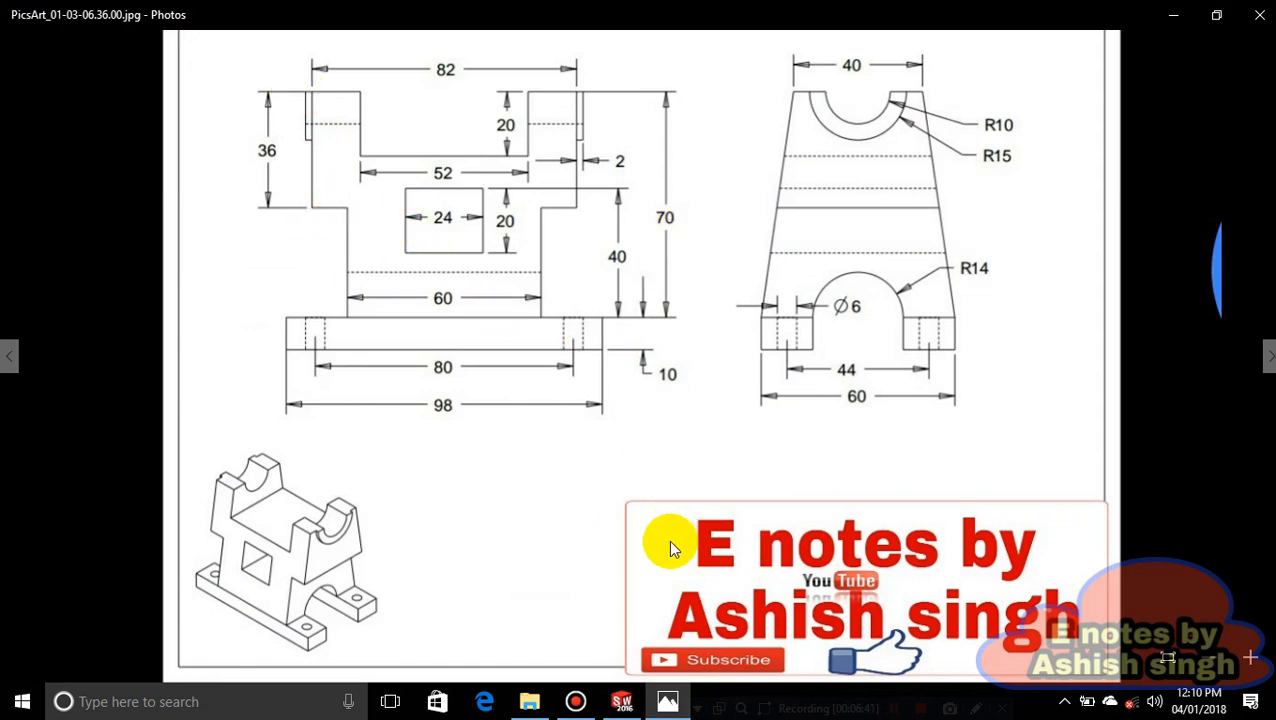
pyautogui.click(670, 702)
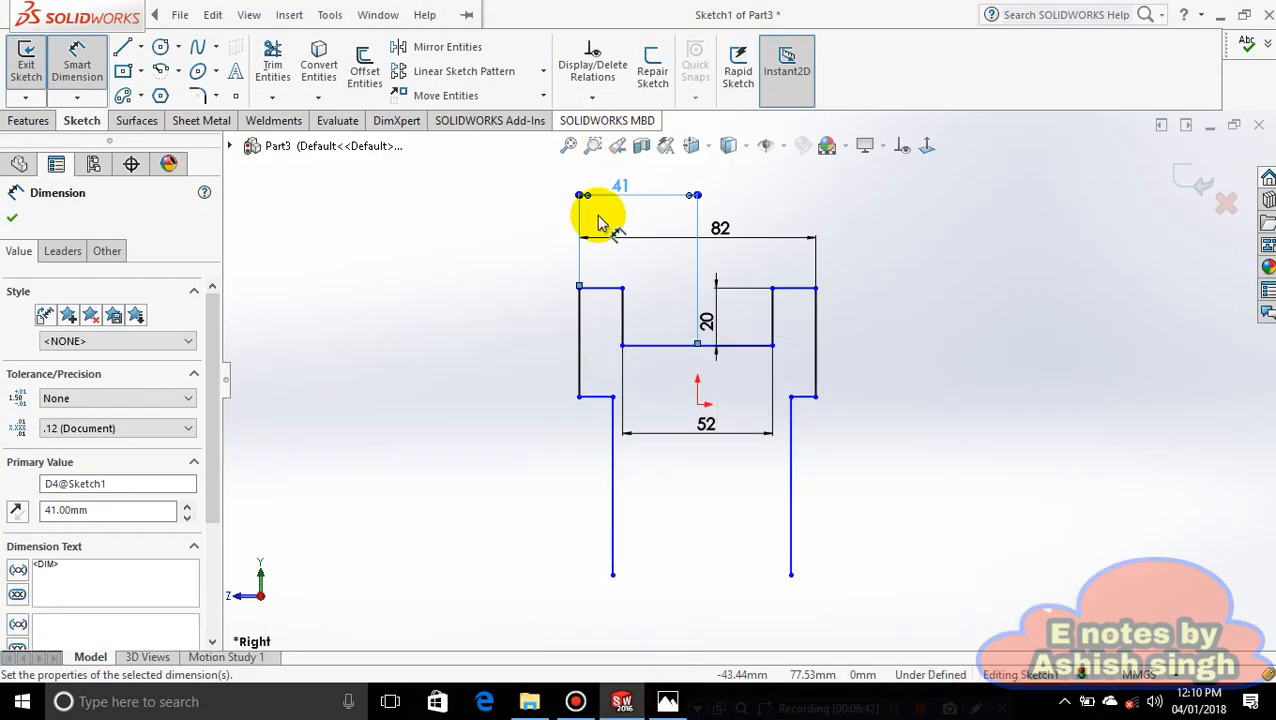
pyautogui.click(580, 330)
pyautogui.click(462, 332)
pyautogui.click(462, 232)
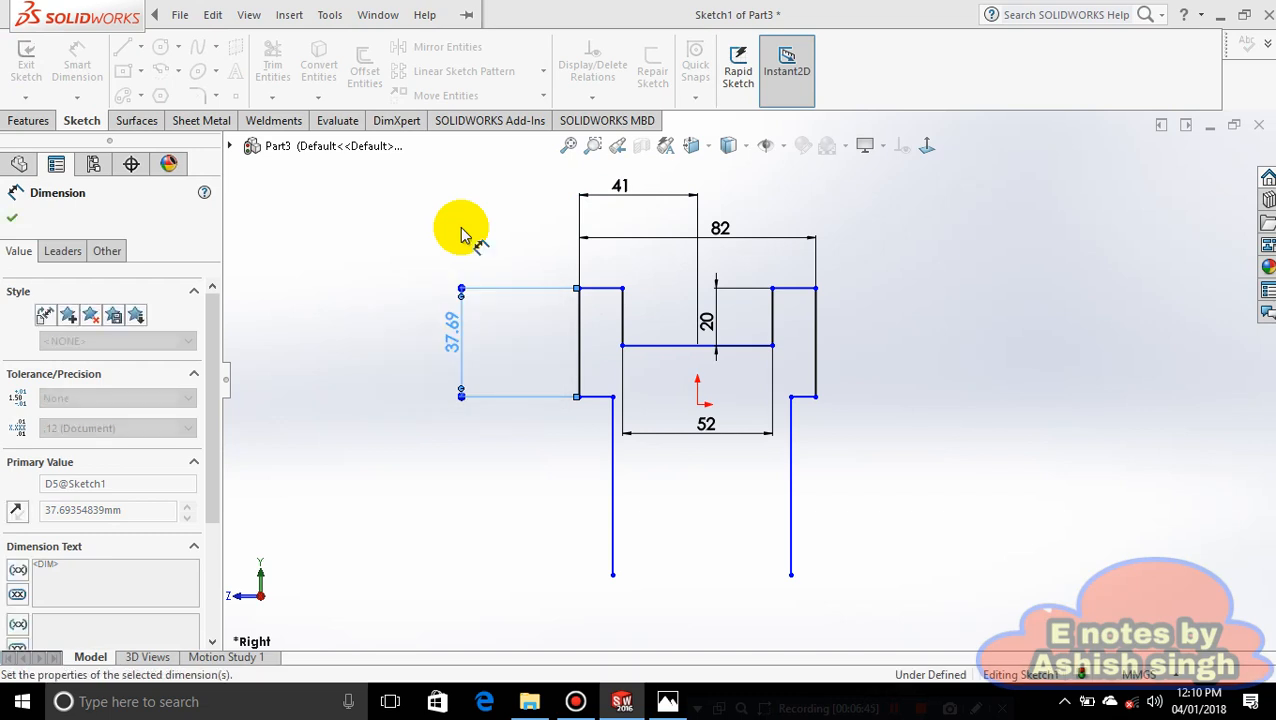
pyautogui.click(462, 236)
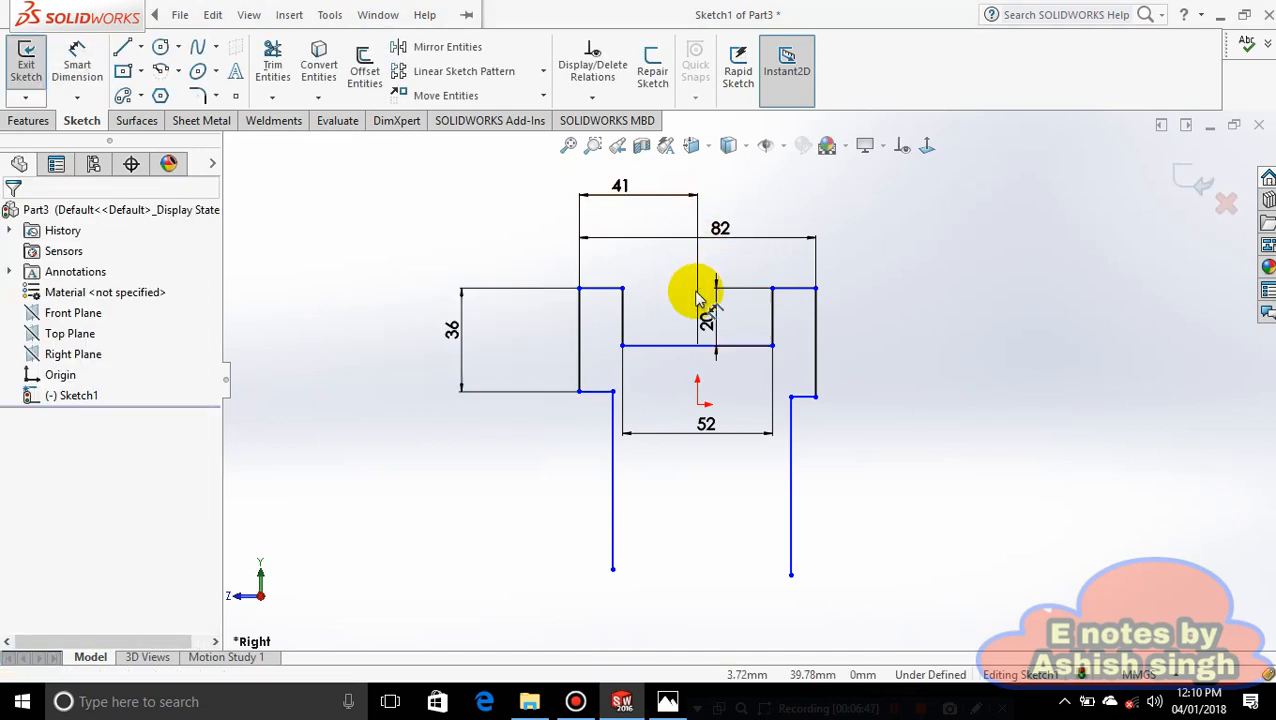
# - Add an equal relation between the left and right outer vertical edges of the profile
pyautogui.click(580, 330)
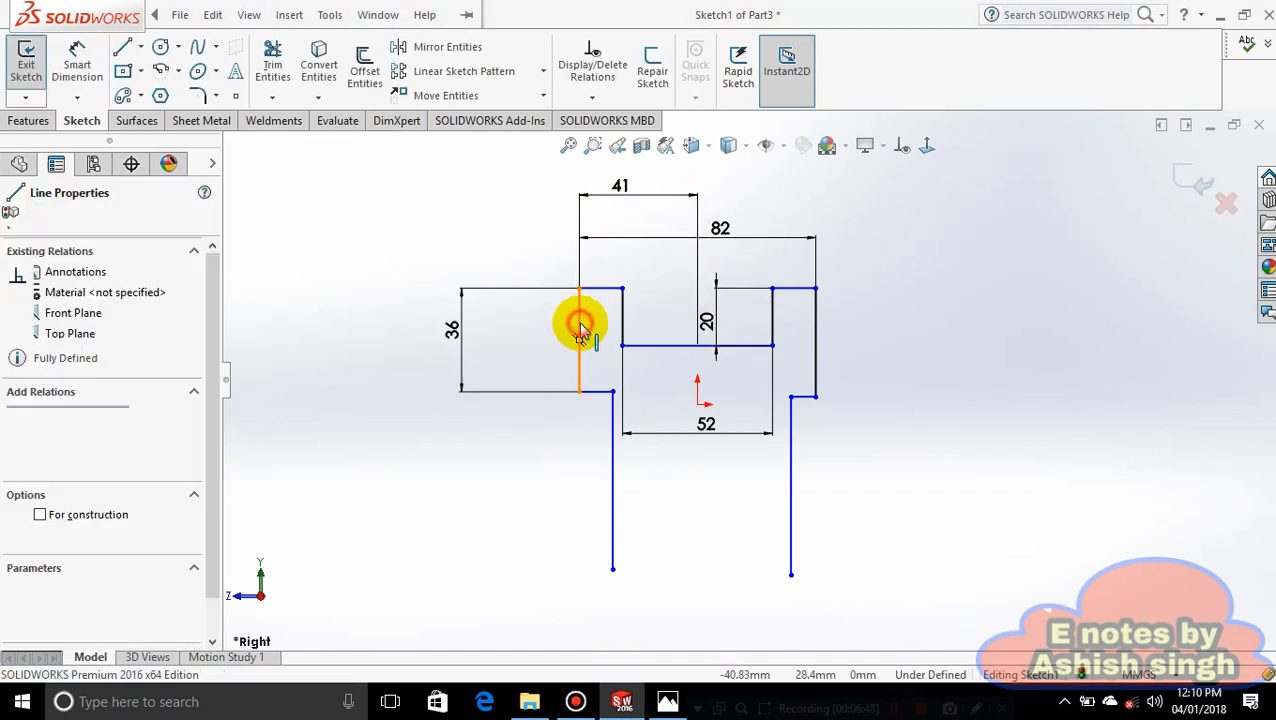
pyautogui.keyDown('ctrl'); pyautogui.click(817, 372); pyautogui.keyUp('ctrl')
pyautogui.click(977, 285)
pyautogui.click(912, 372)
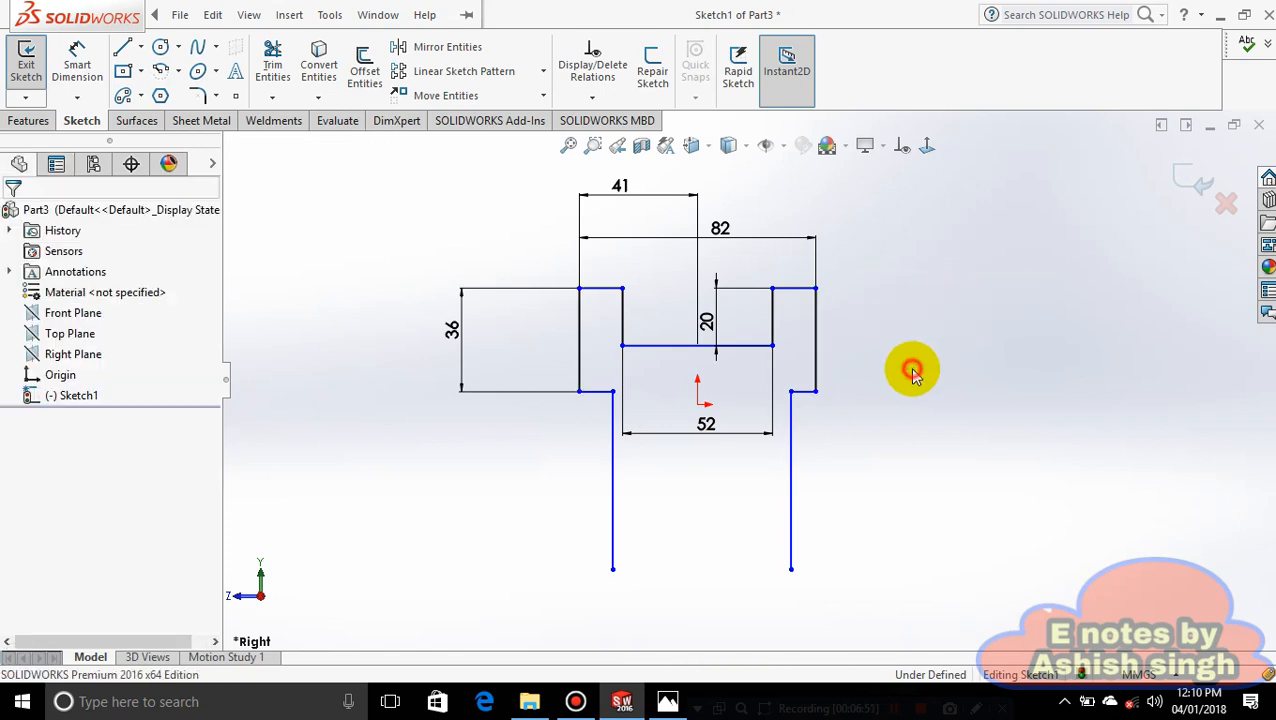
# - Dimension the distance between the two lower vertical leg lines as 60 mm
pyautogui.click(77, 60)
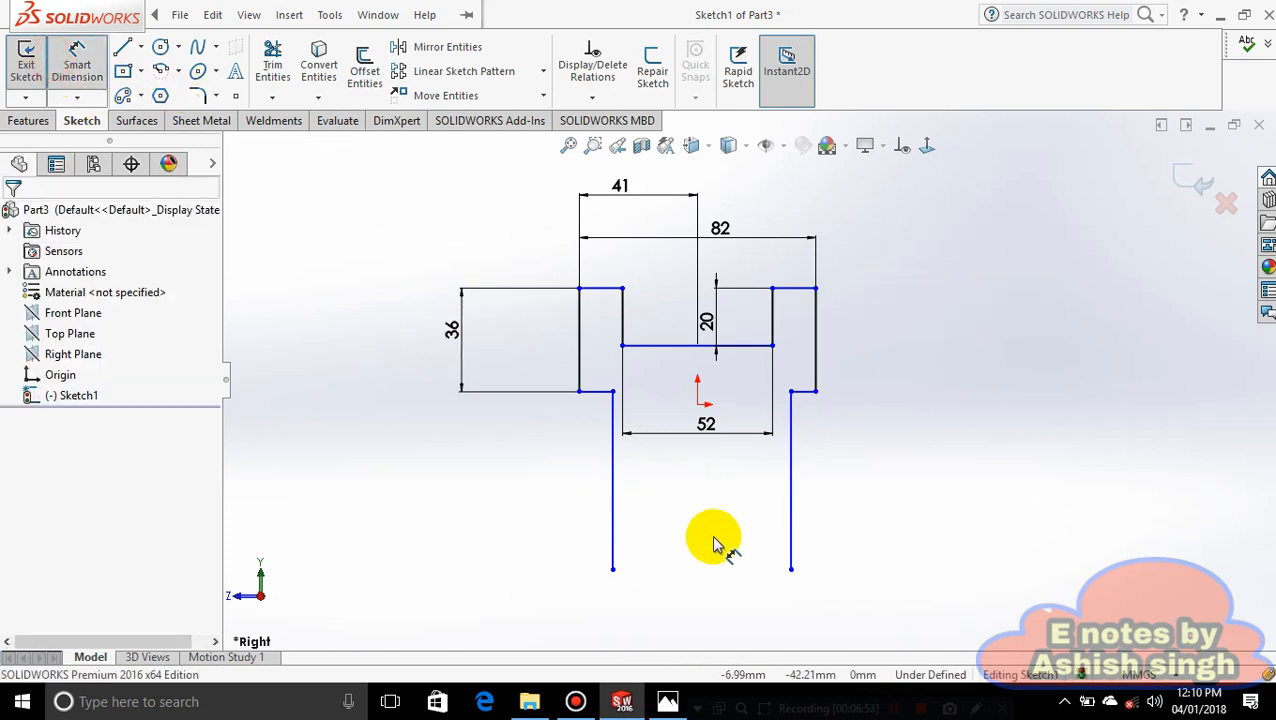
pyautogui.click(612, 527)
pyautogui.click(792, 535)
pyautogui.click(737, 545)
pyautogui.press('Return')
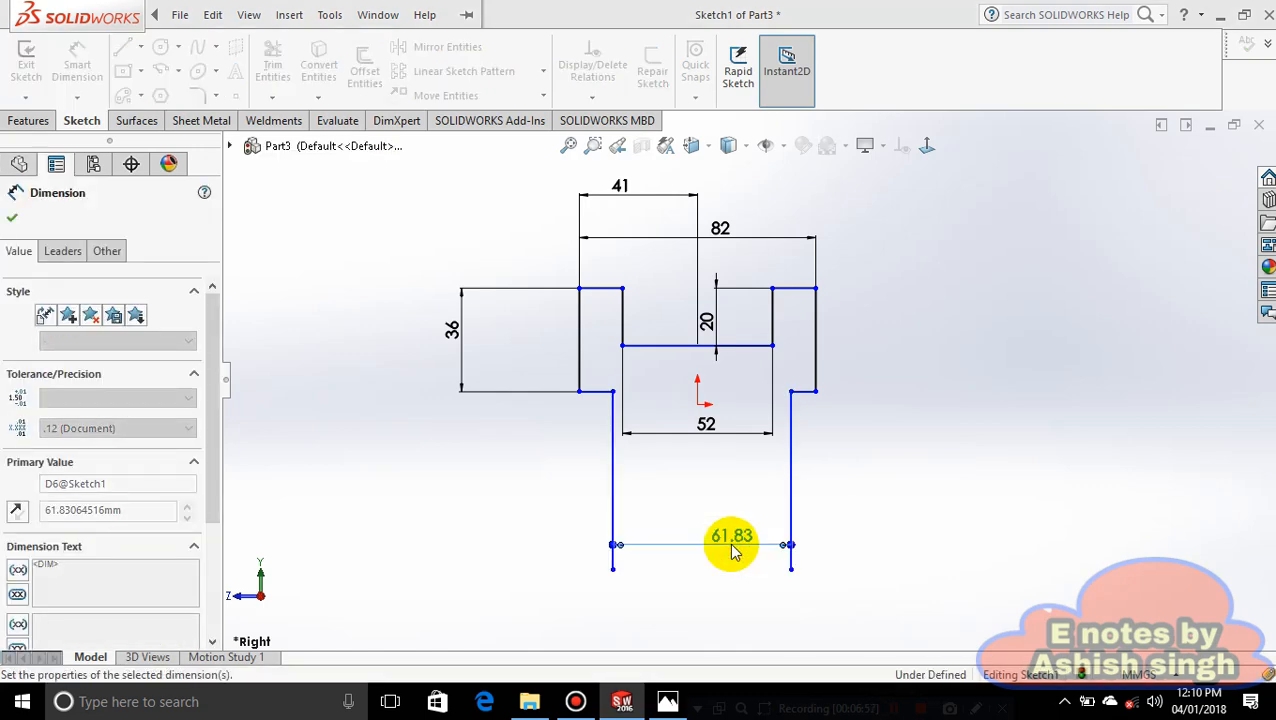
# - Dimension the horizontal distance from the origin to the left leg line's upper corner as 30 mm
pyautogui.scroll(-2, 741, 515)
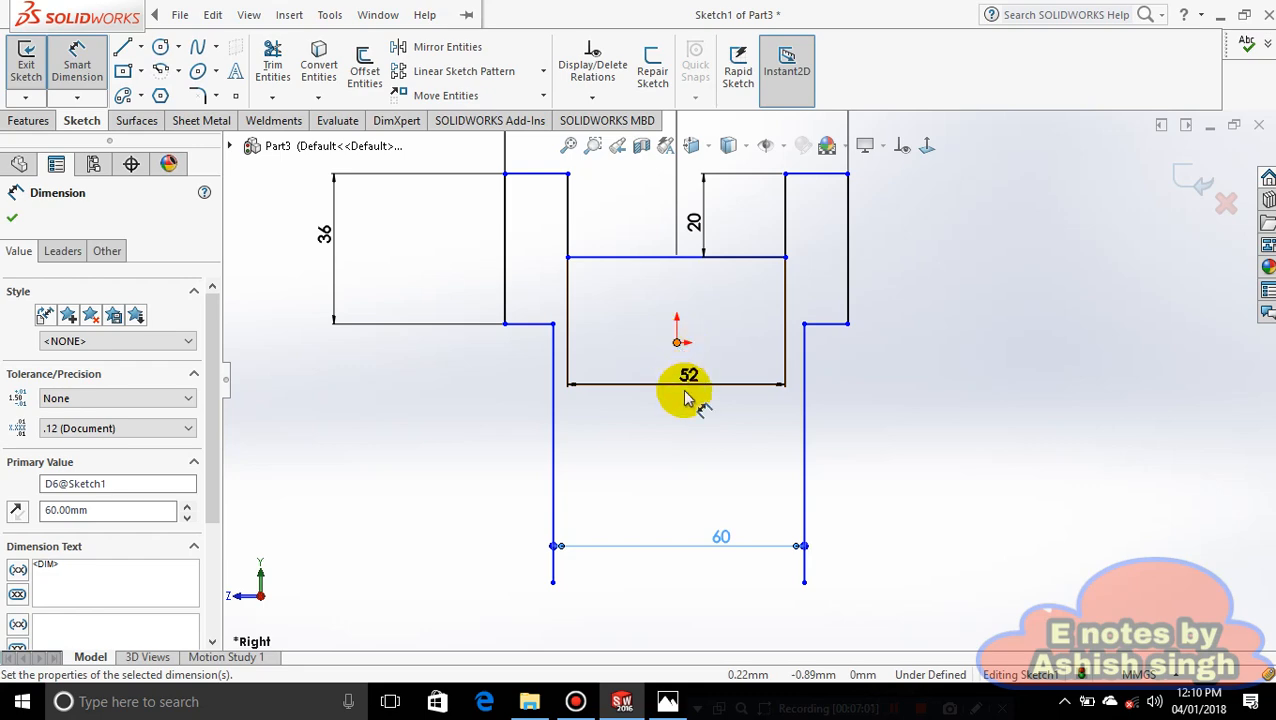
pyautogui.click(678, 344)
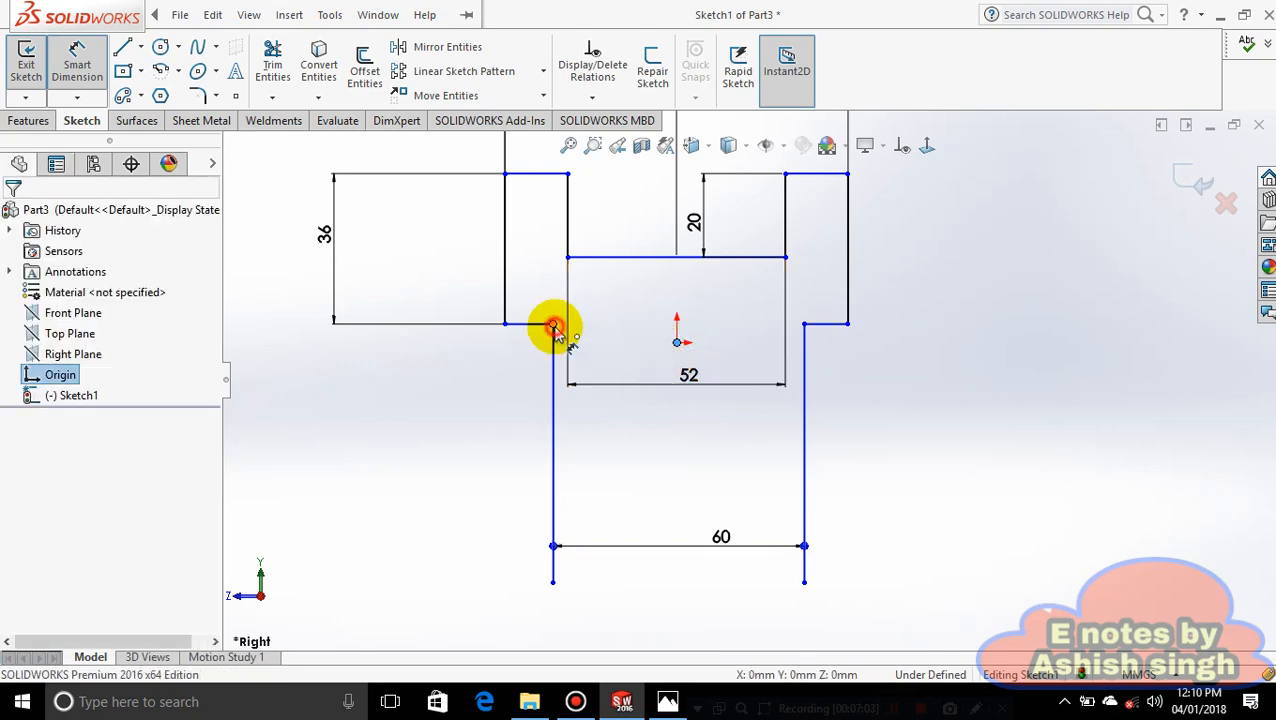
pyautogui.click(554, 327)
pyautogui.click(594, 504)
pyautogui.write('30')
pyautogui.press('Return')
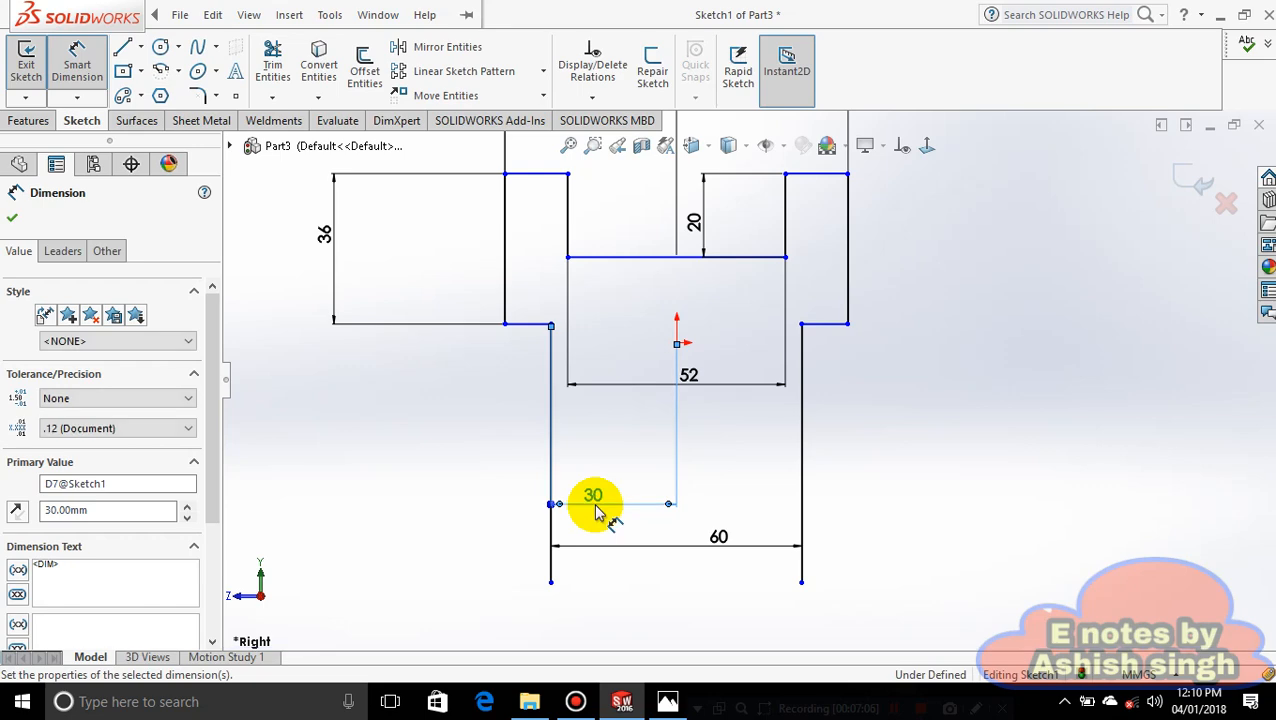
# - Try to dimension the horizontal distance from the origin to the right leg line's upper corner
pyautogui.click(678, 344)
pyautogui.click(808, 330)
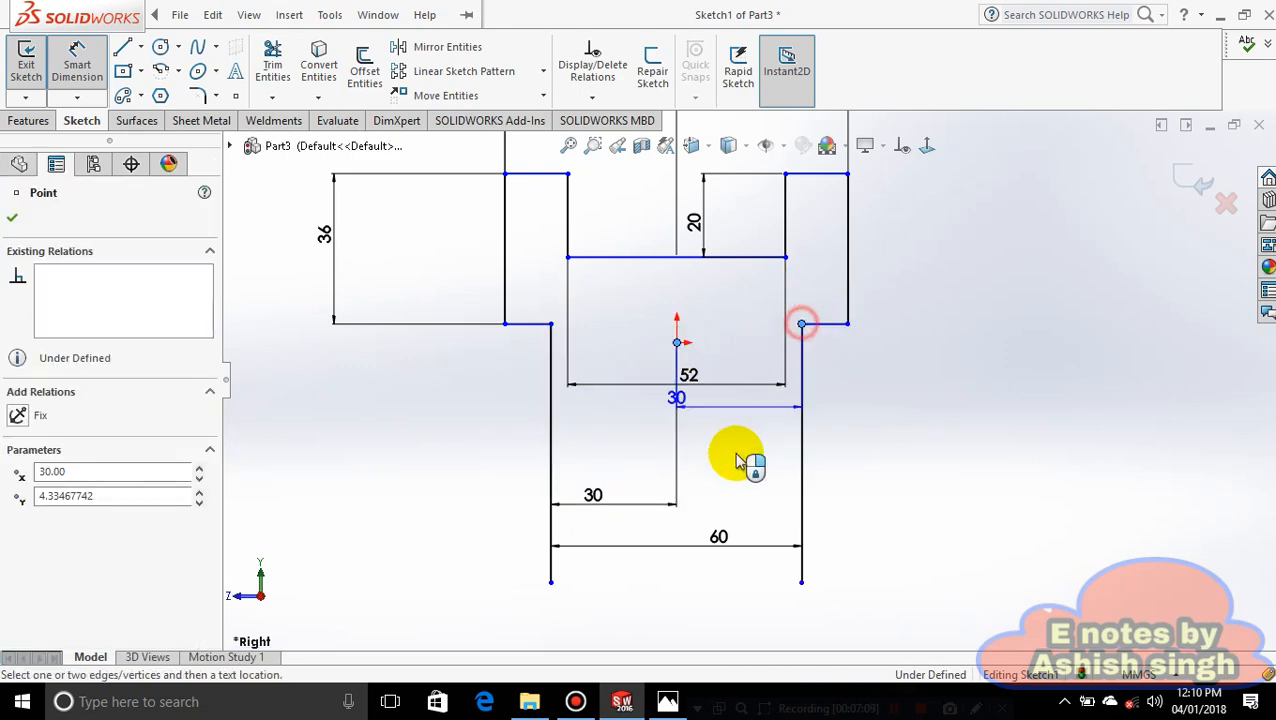
pyautogui.click(745, 455)
pyautogui.click(766, 371)
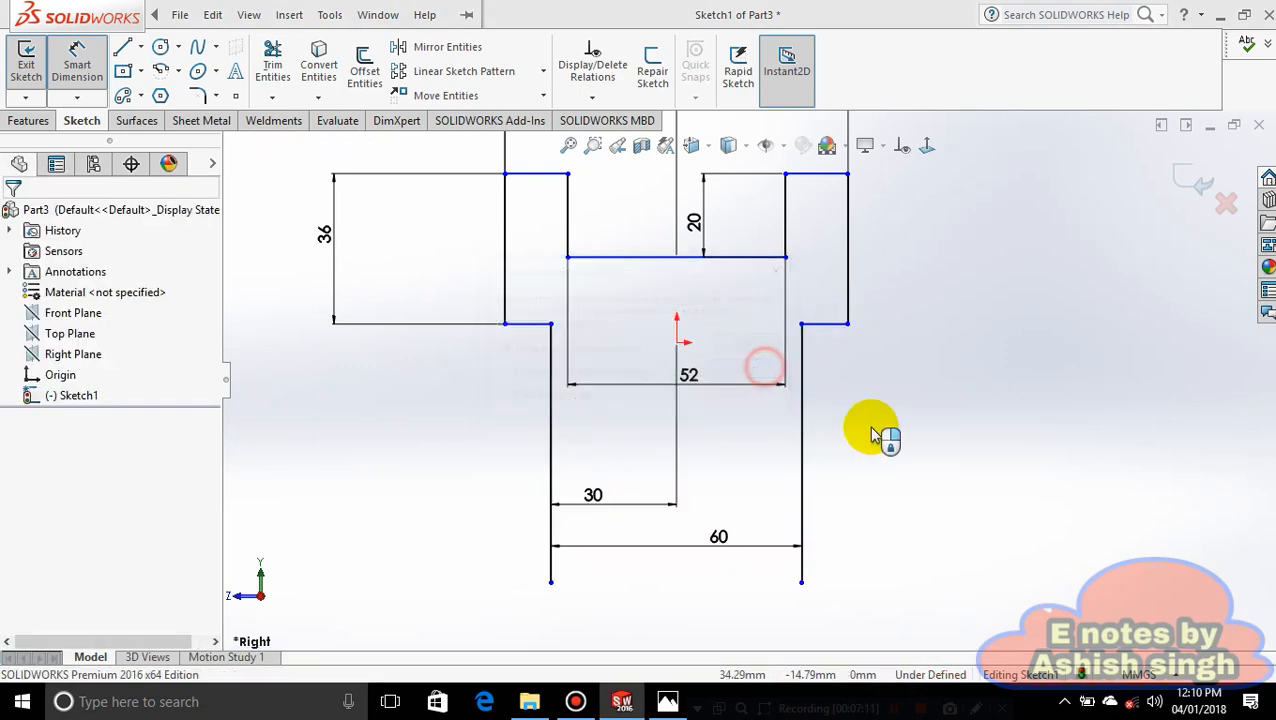
pyautogui.scroll(2, 900, 445)
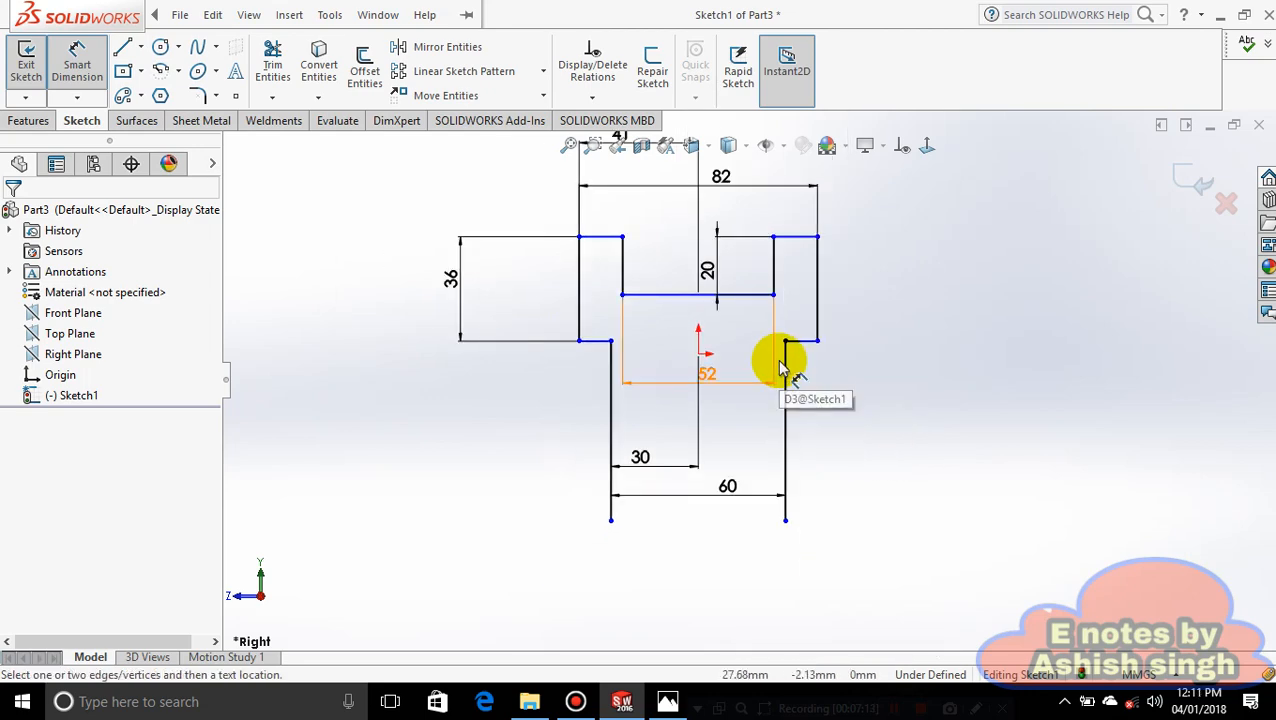
pyautogui.click(668, 701)
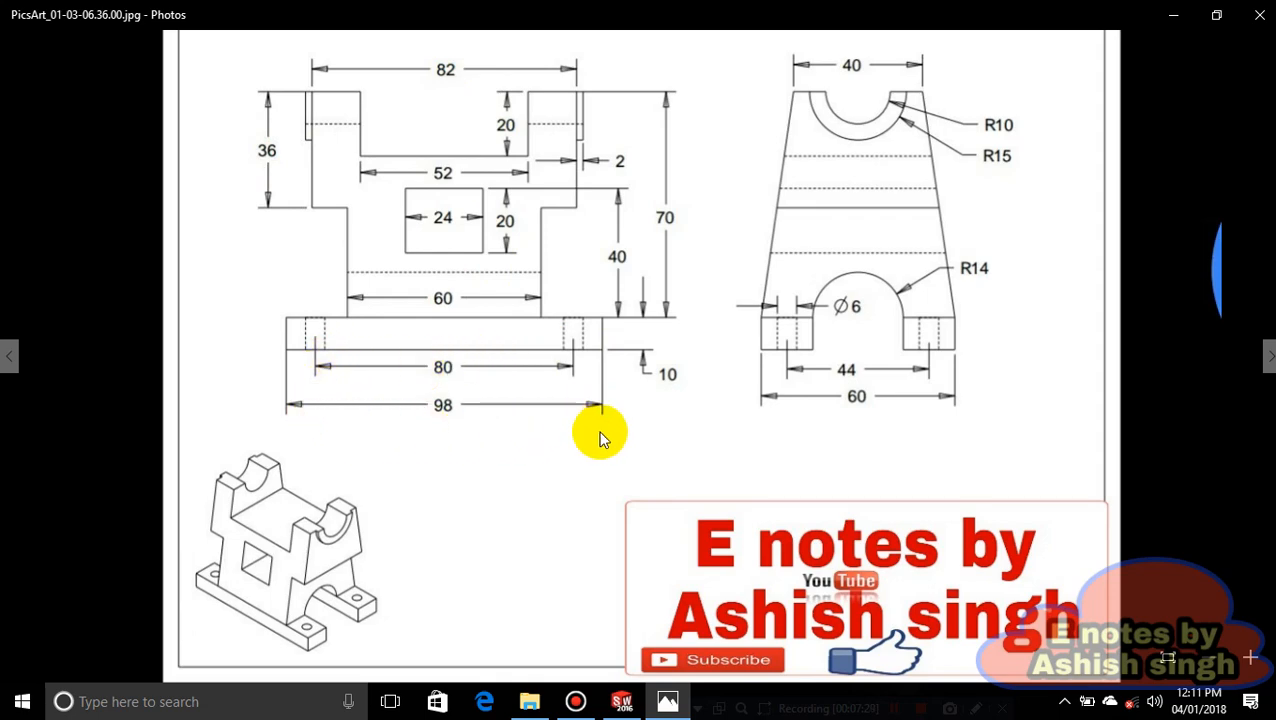
pyautogui.click(667, 702)
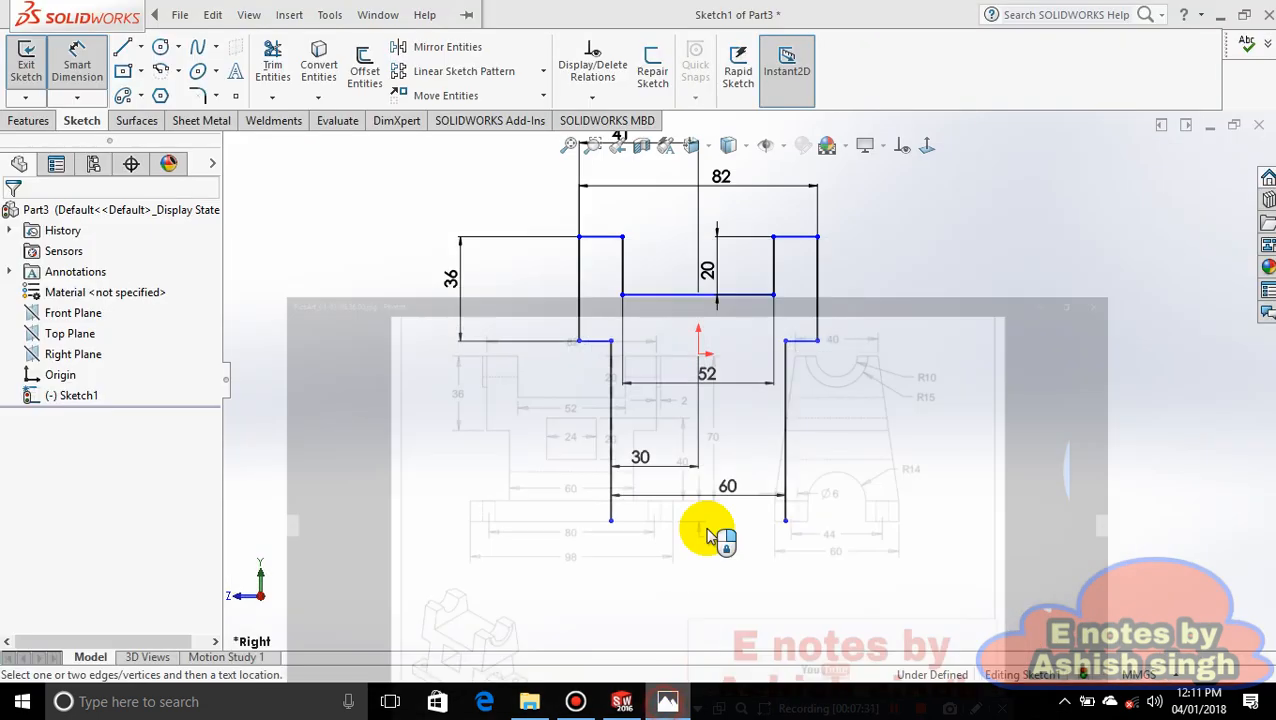
pyautogui.click(8, 16)
pyautogui.click(141, 47)
pyautogui.click(142, 70)
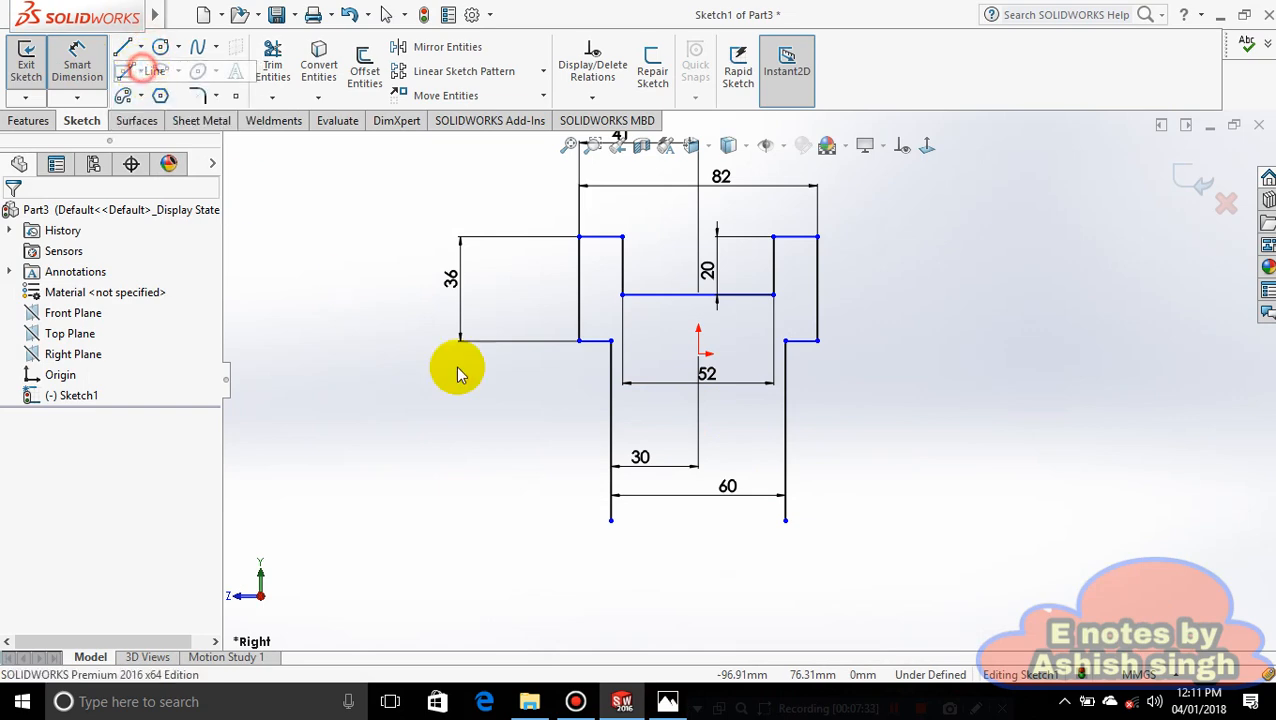
pyautogui.click(534, 533)
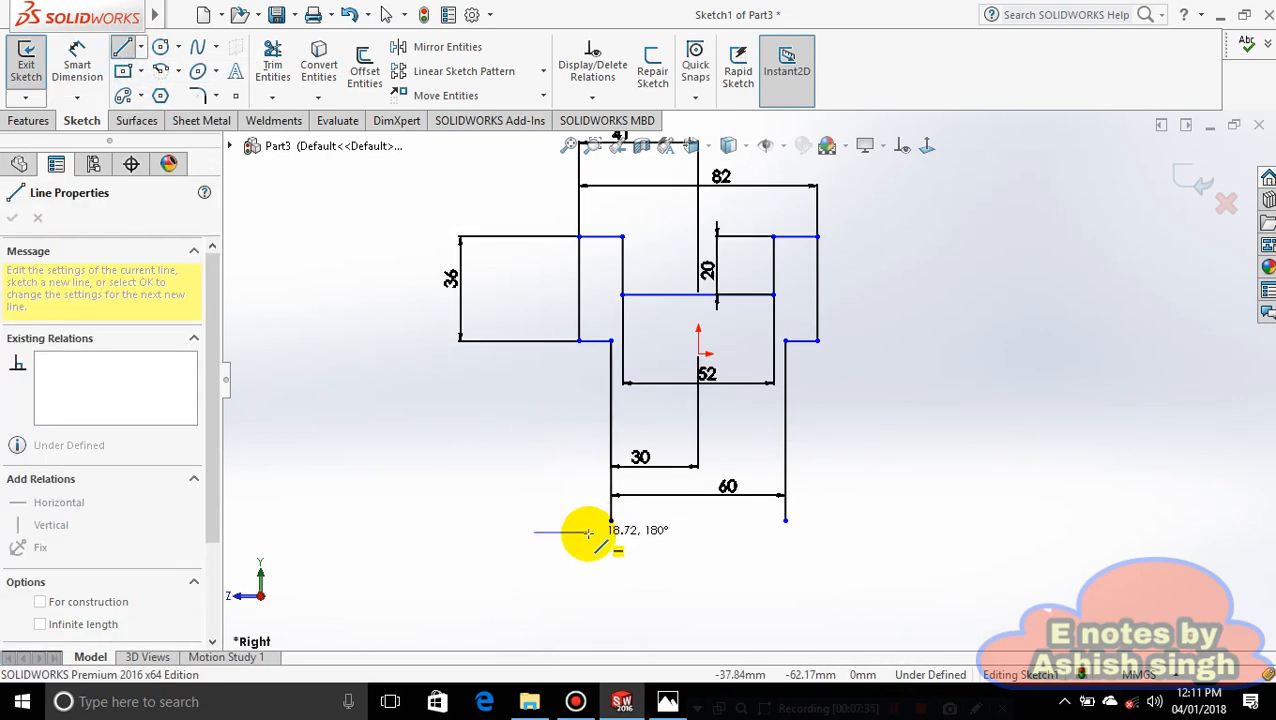
pyautogui.press('Escape')
# - Sketch a closed base rectangle from lines, about 132 mm wide and 19 mm high, with its upper edge through the leg ends
pyautogui.click(122, 47)
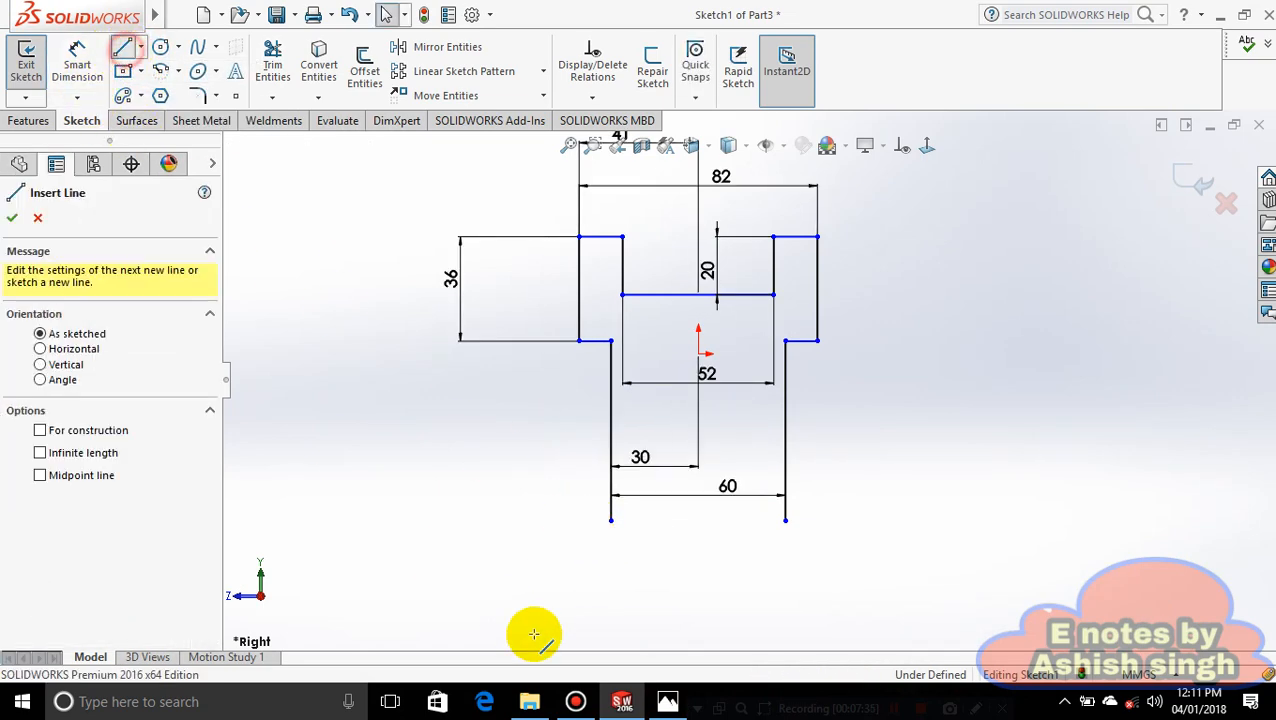
pyautogui.click(526, 519)
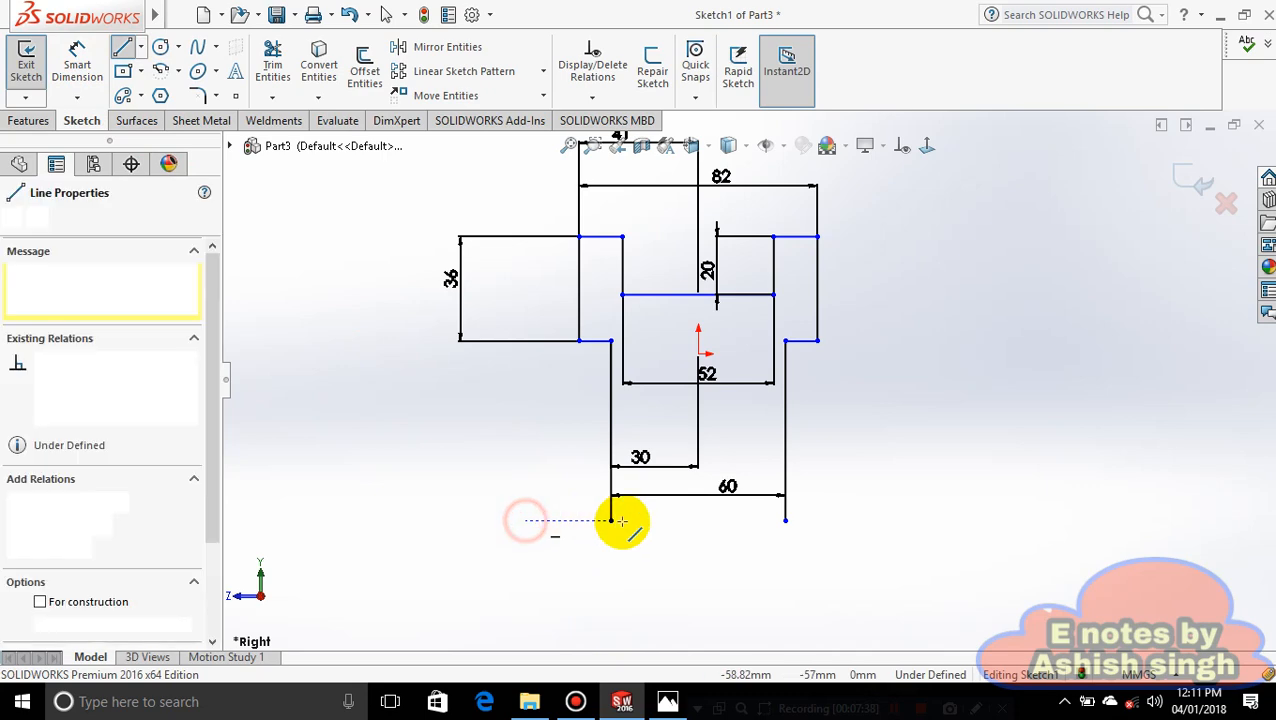
pyautogui.click(908, 520)
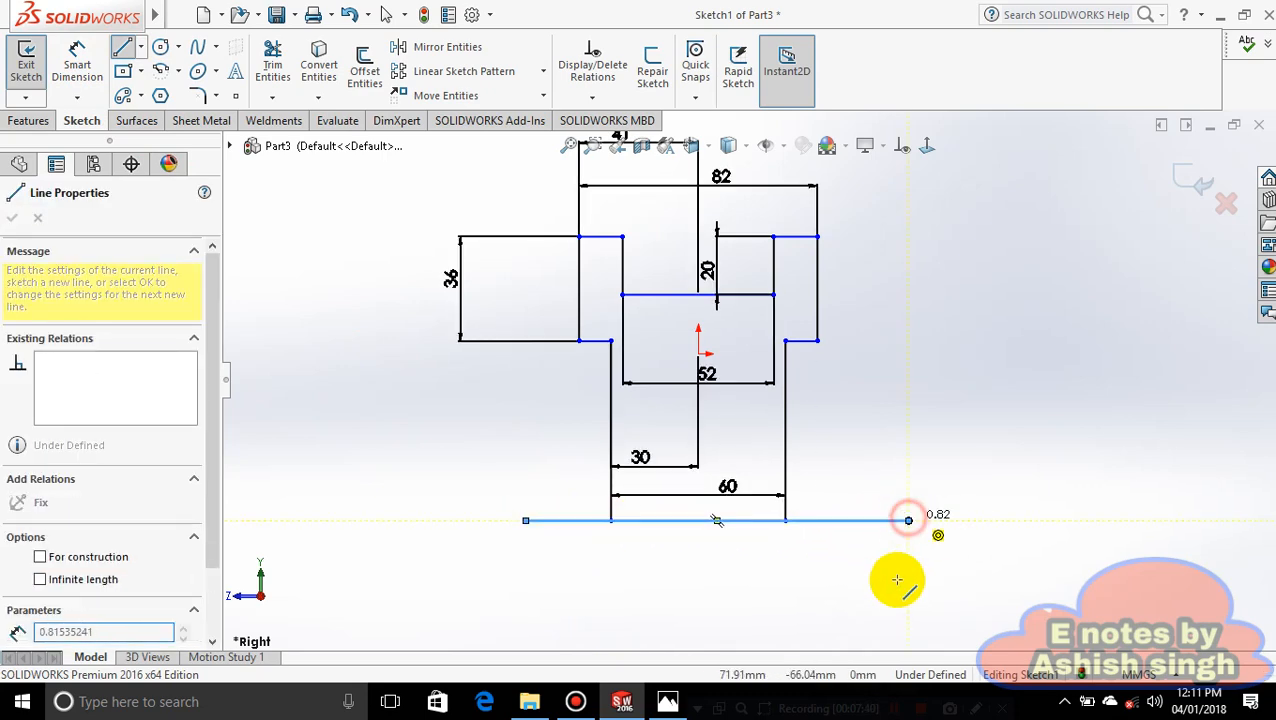
pyautogui.click(526, 575)
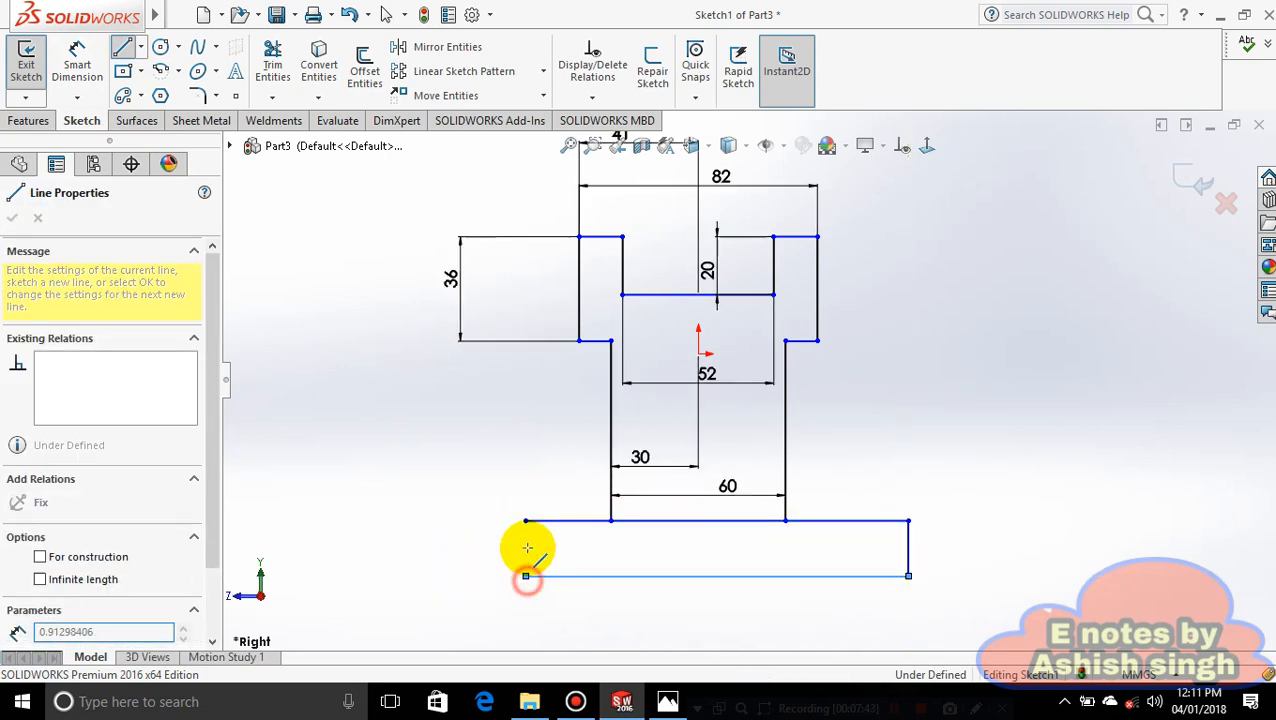
pyautogui.click(526, 520)
# - Dimension the height of the base rectangle's right edge as 10 mm
pyautogui.click(77, 55)
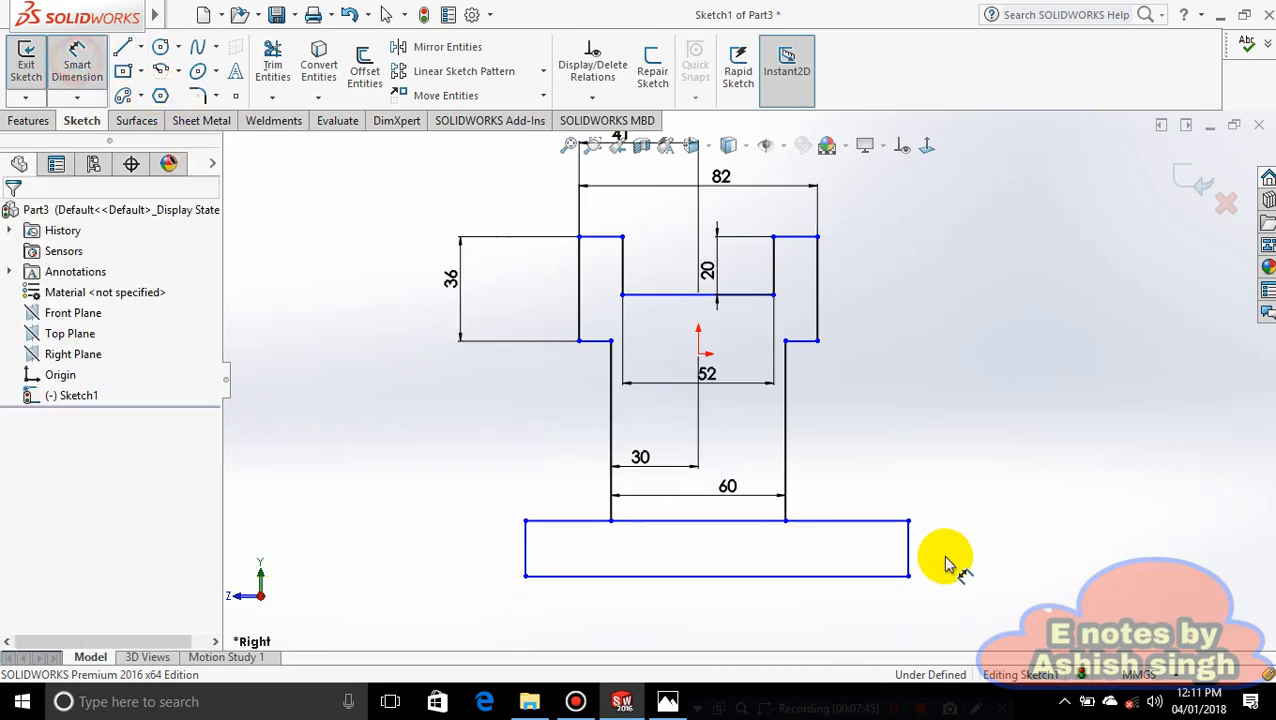
pyautogui.click(908, 560)
pyautogui.click(968, 540)
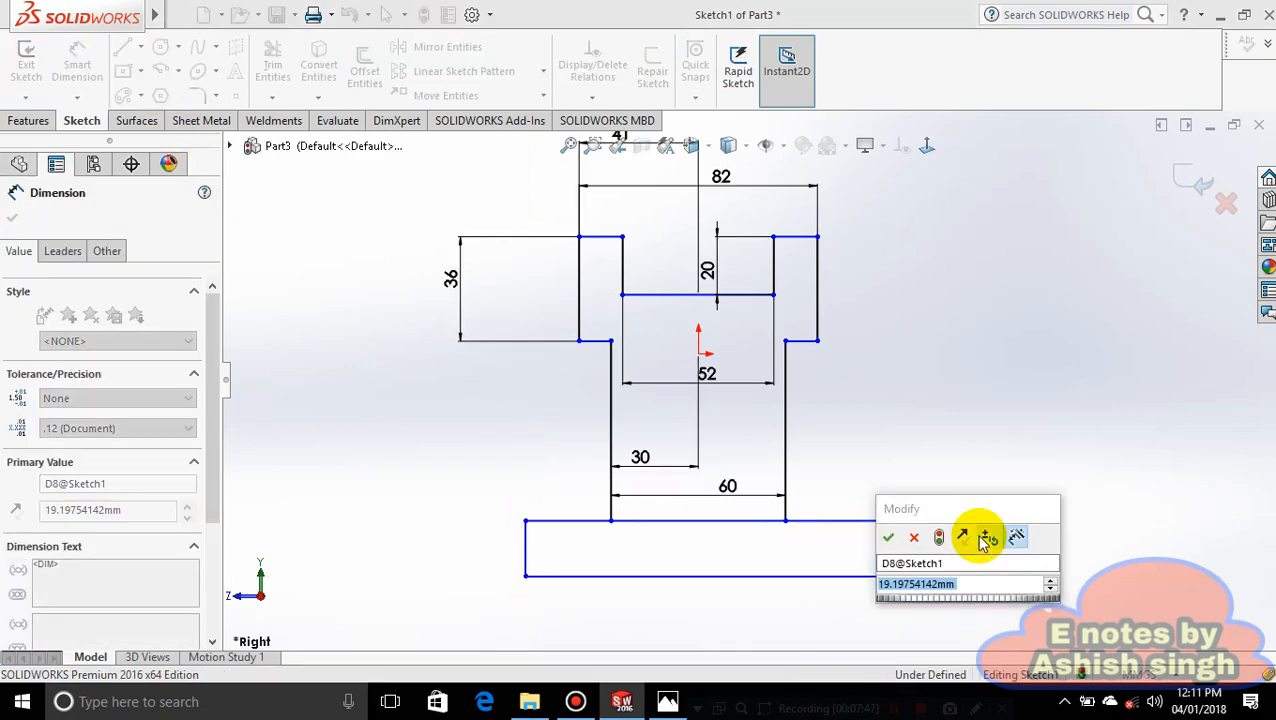
pyautogui.write('10')
pyautogui.press('Return')
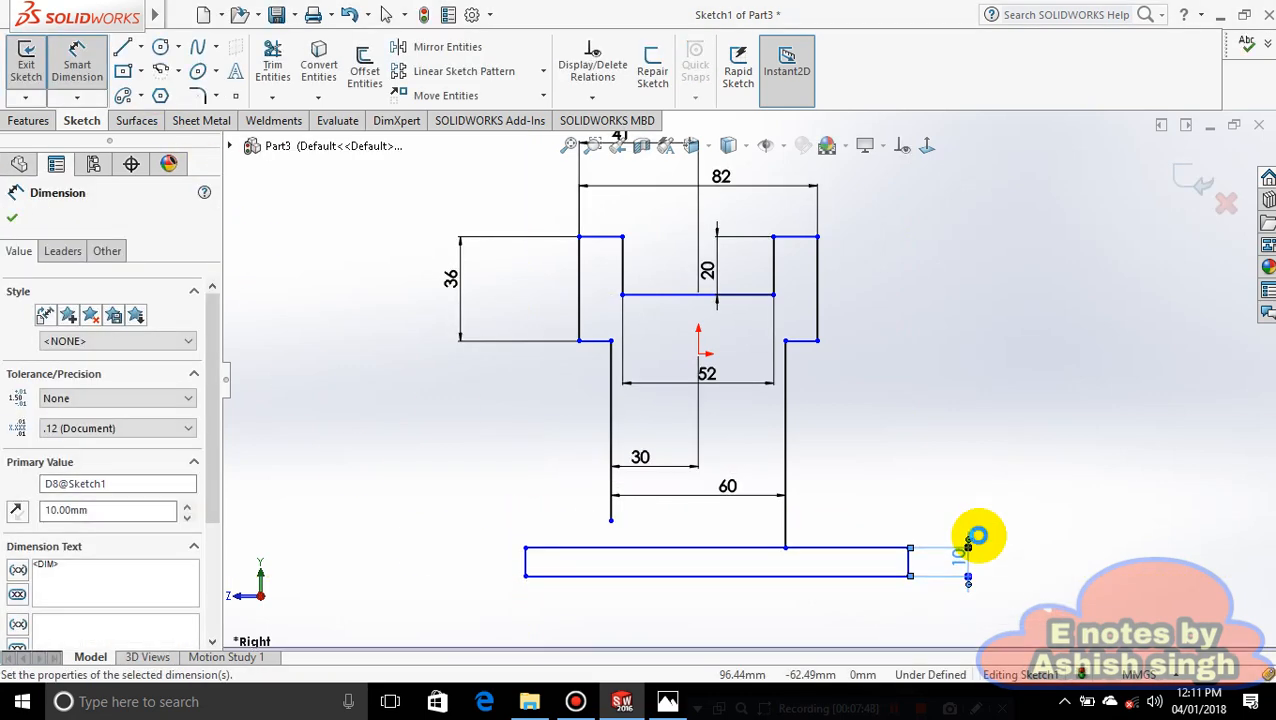
# - Check the base width on the reference drawing and dimension the base rectangle's lower edge as 98 mm
pyautogui.click(646, 585)
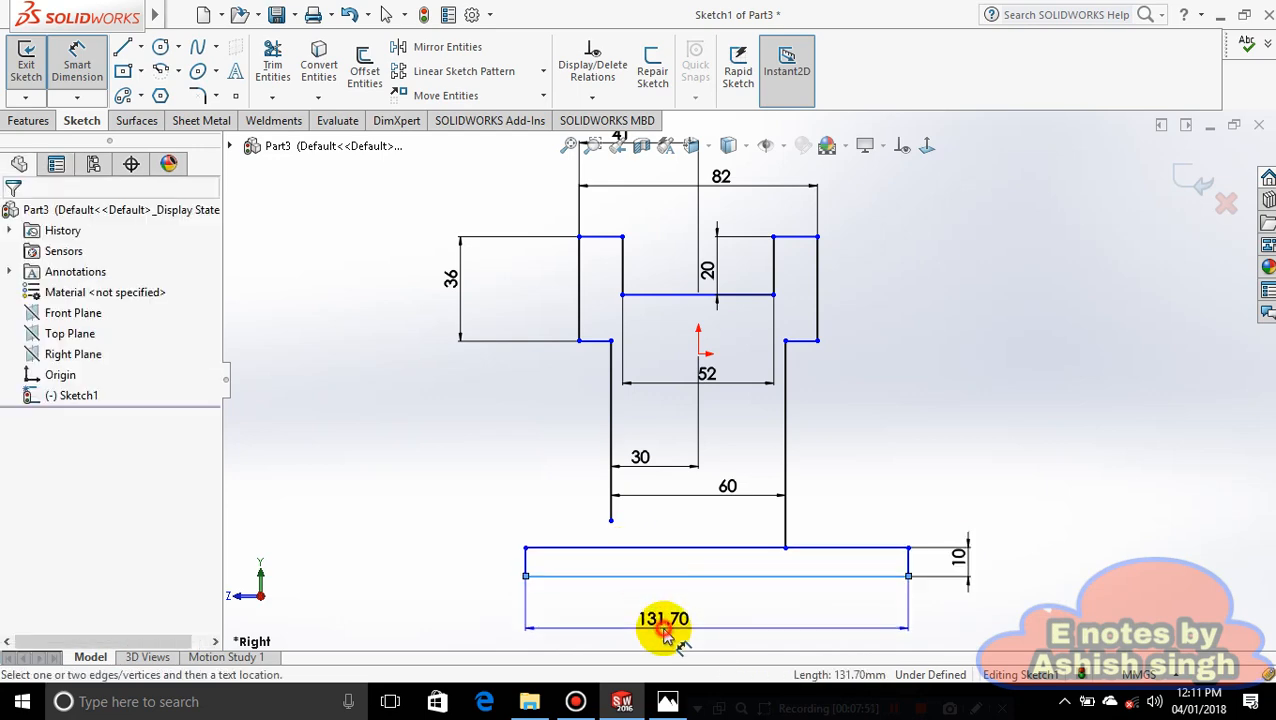
pyautogui.click(640, 640)
pyautogui.click(668, 701)
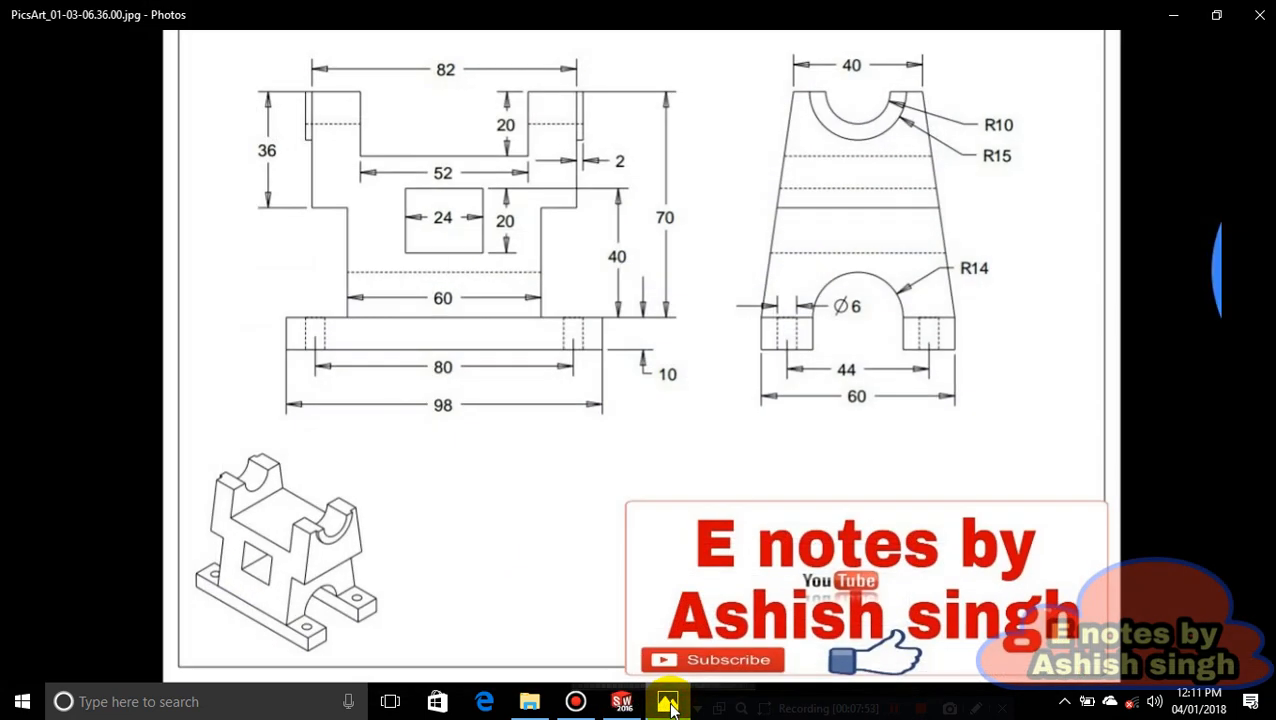
pyautogui.click(668, 703)
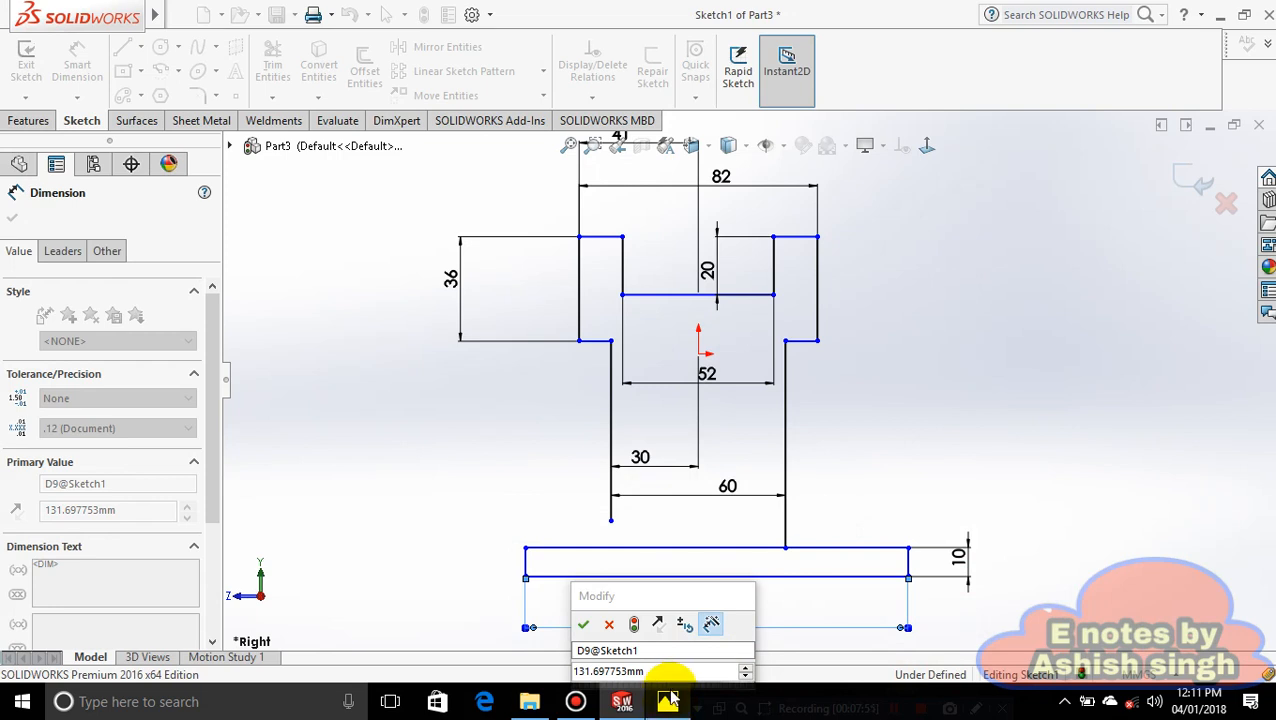
pyautogui.write('98')
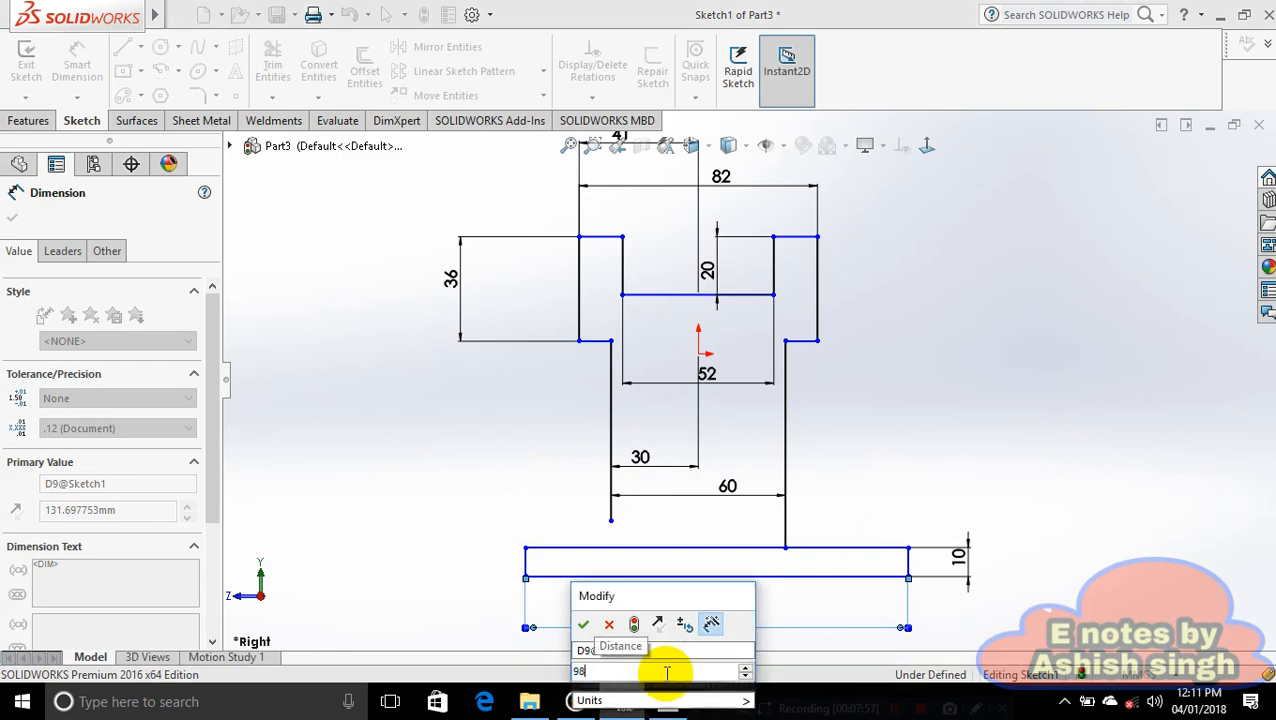
pyautogui.press('Return')
pyautogui.click(1040, 415)
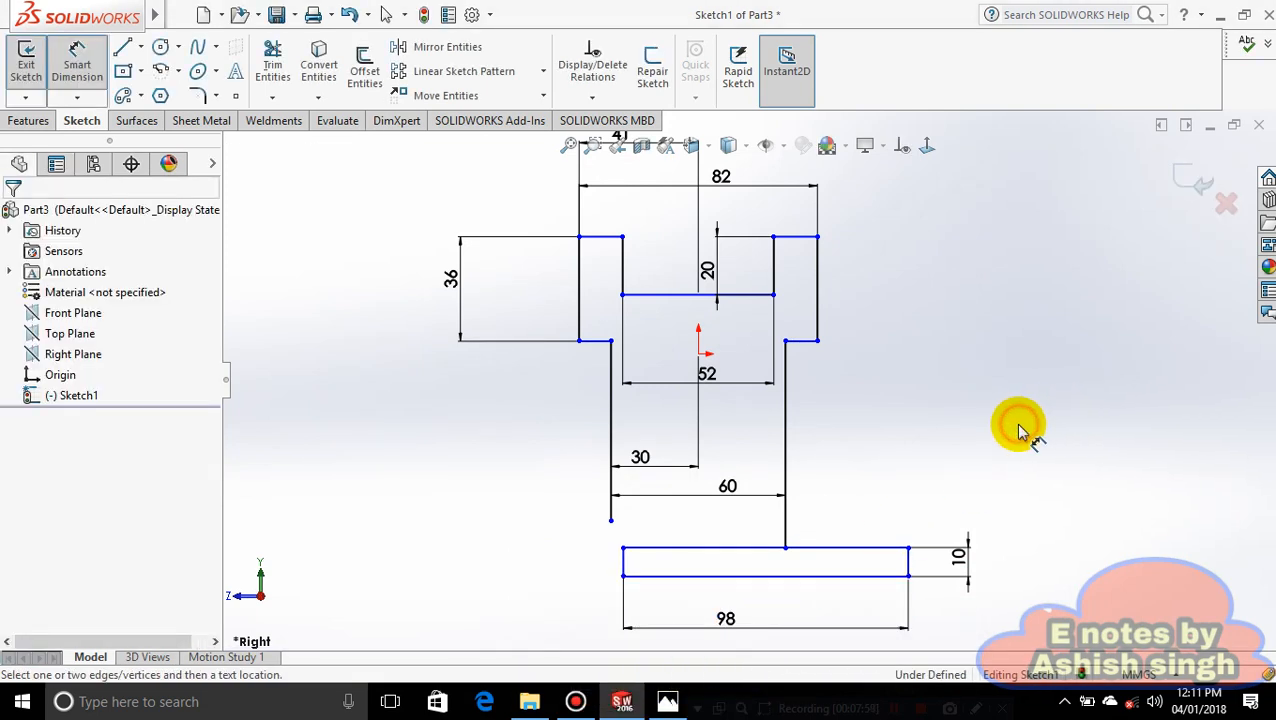
pyautogui.click(765, 550)
pyautogui.press('Escape')
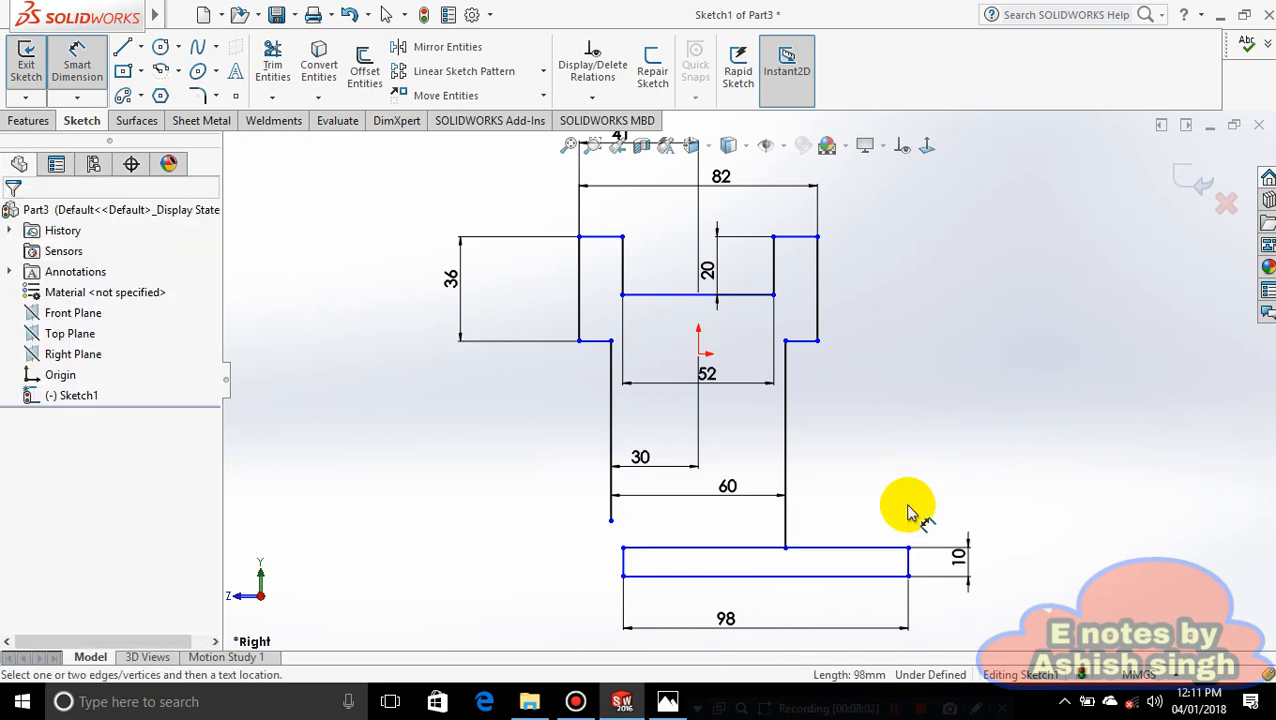
pyautogui.click(765, 550)
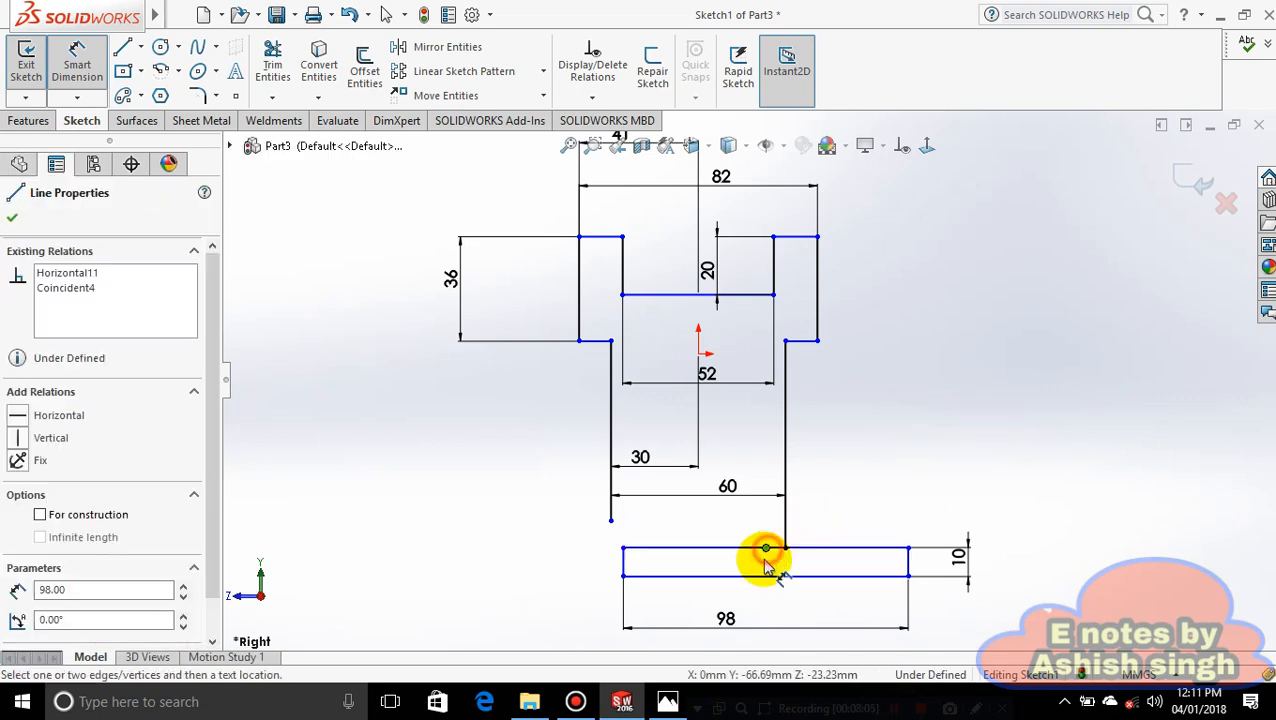
pyautogui.click(700, 352)
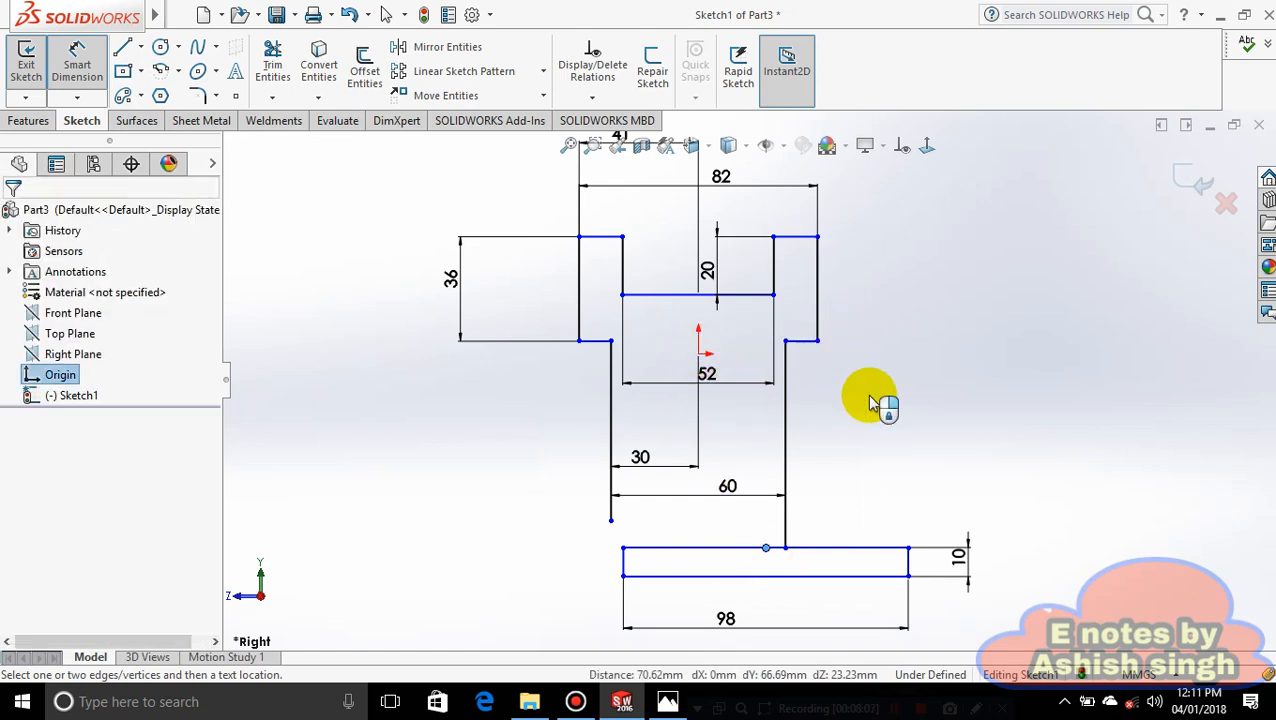
pyautogui.click(766, 552)
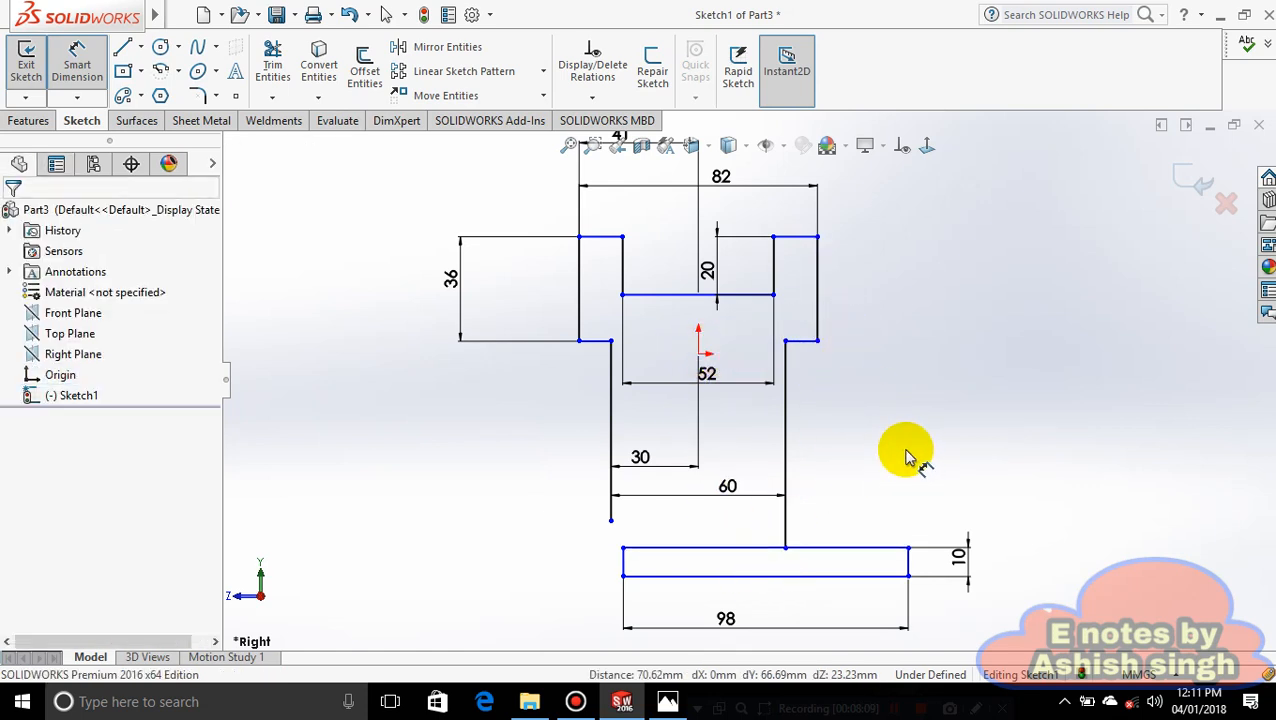
pyautogui.press('Escape')
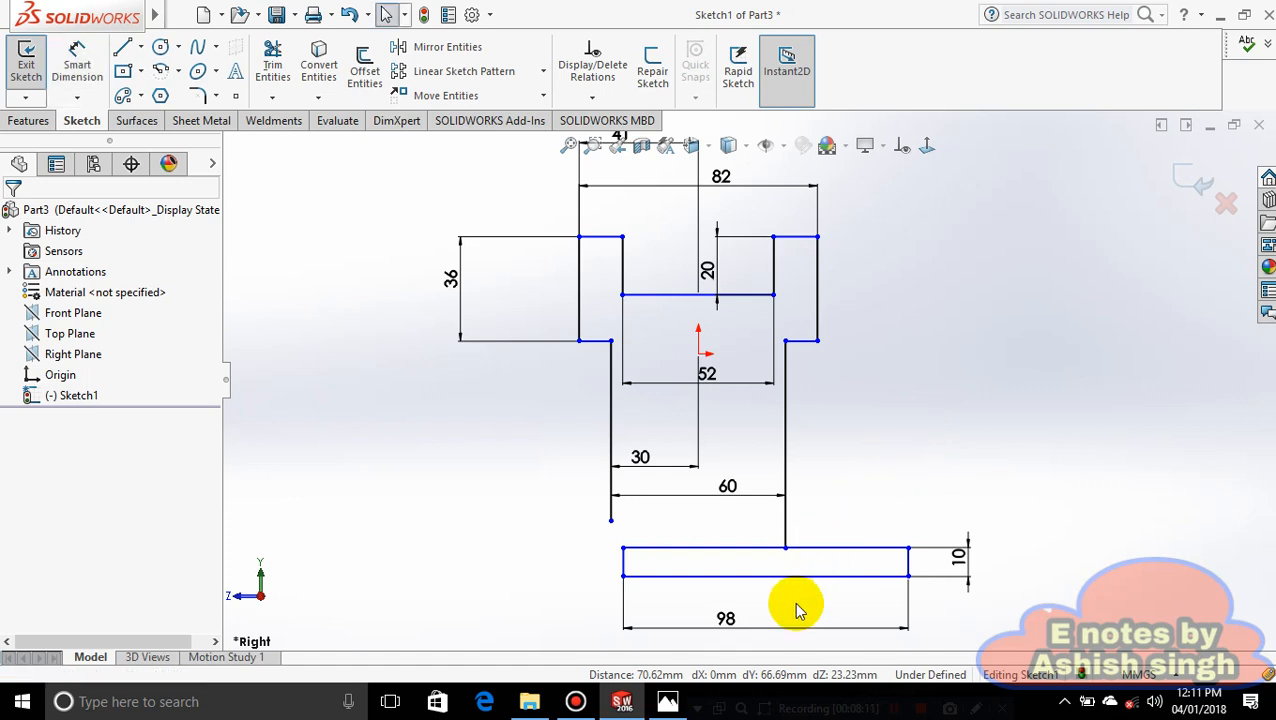
# - Align the midpoint of the base's upper edge vertically with the origin and extend the left leg's lower end to that edge
pyautogui.click(766, 552)
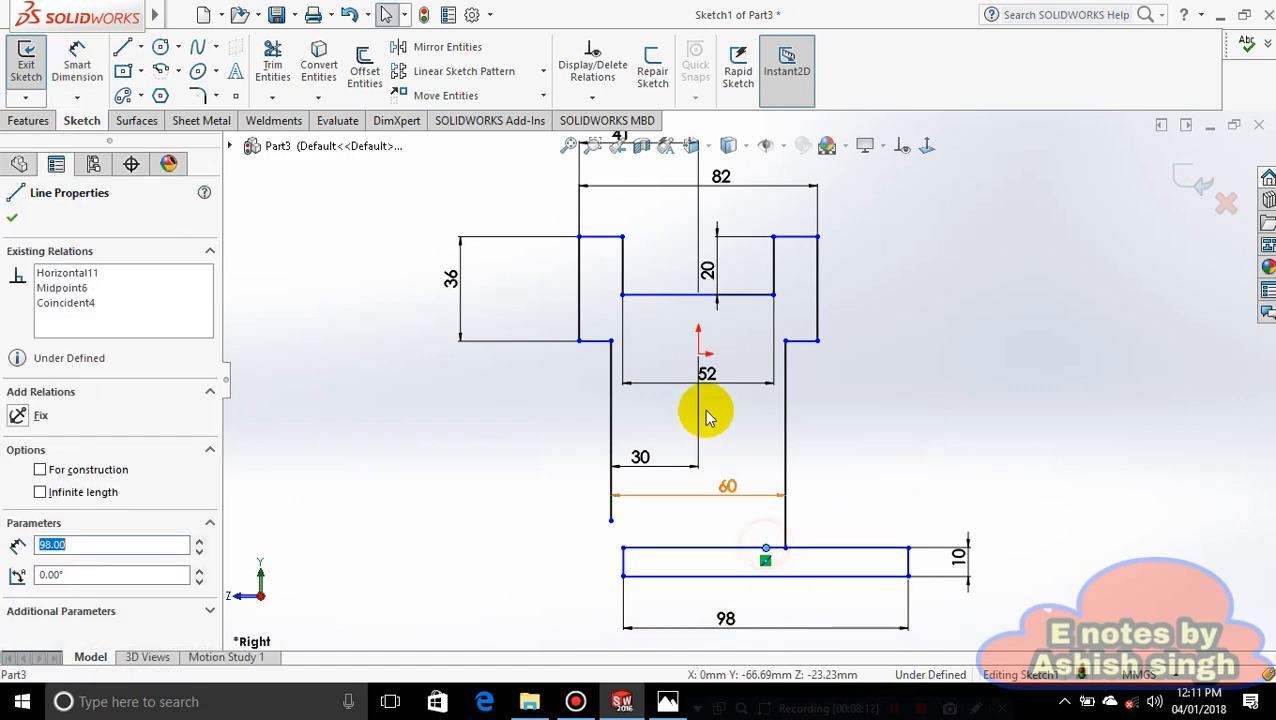
pyautogui.keyDown('ctrl'); pyautogui.click(698, 353); pyautogui.keyUp('ctrl')
pyautogui.click(776, 296)
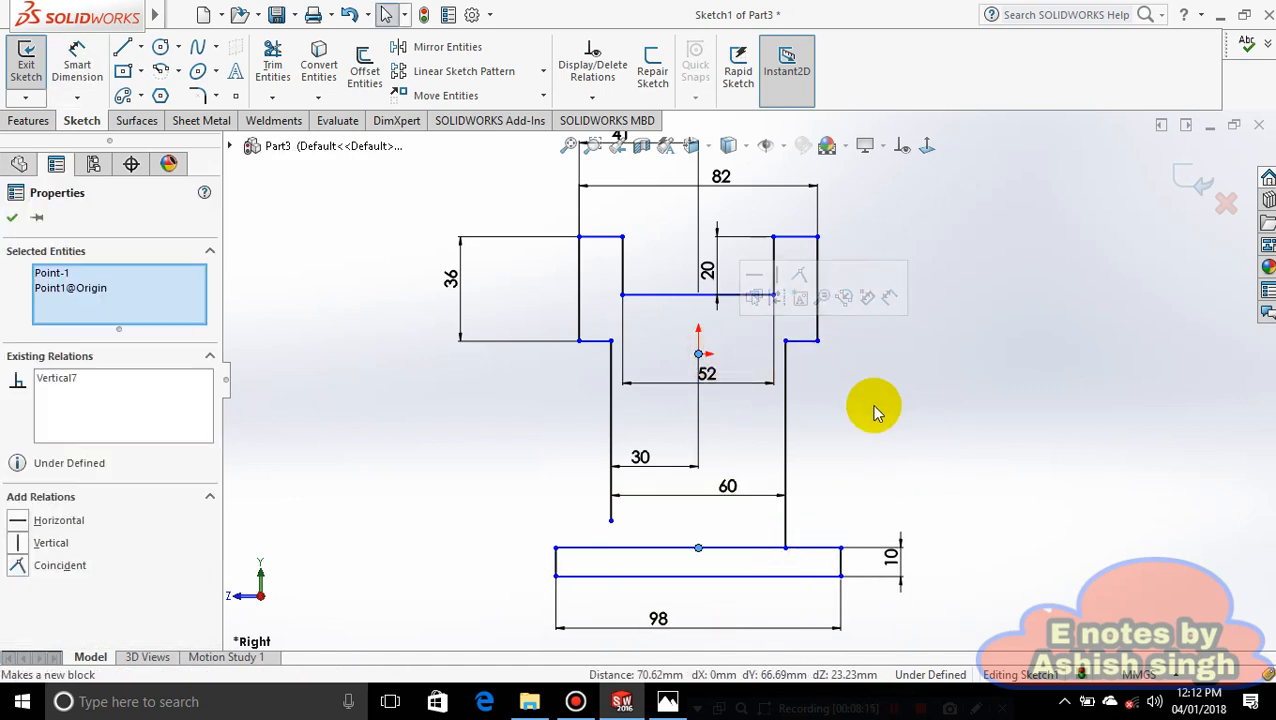
pyautogui.click(869, 405)
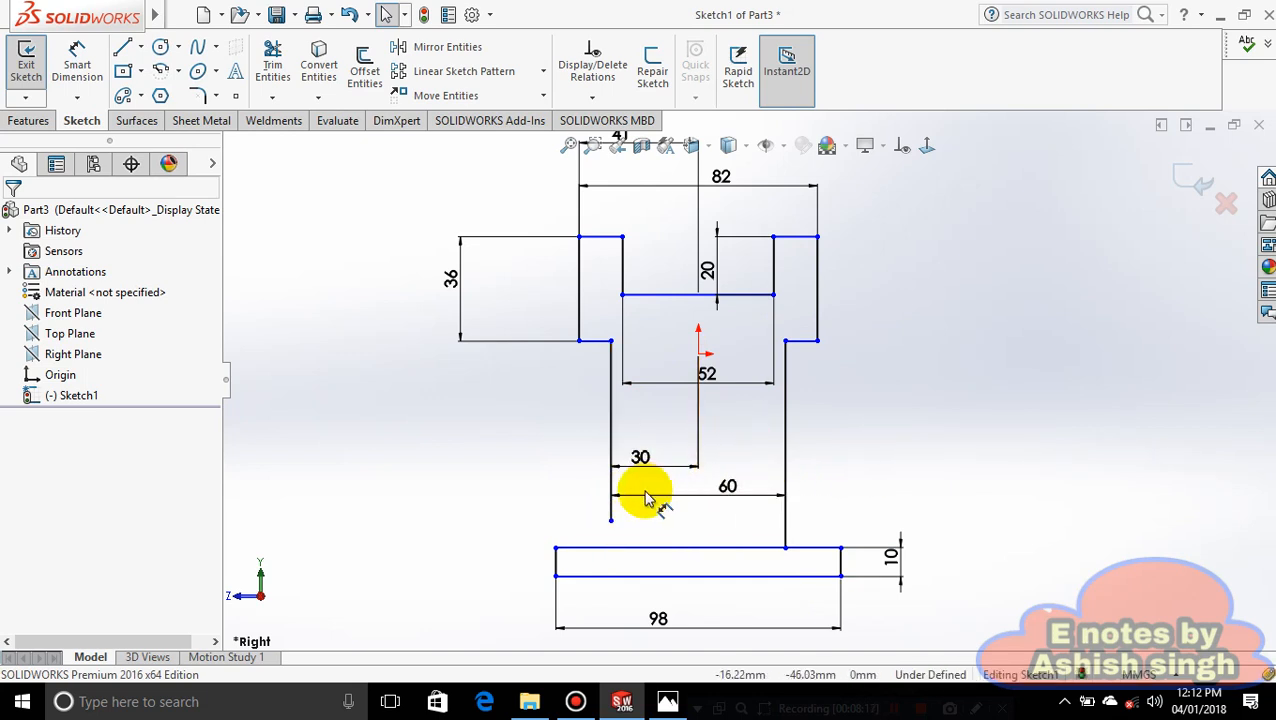
pyautogui.moveTo(612, 527); pyautogui.dragTo(613, 545)
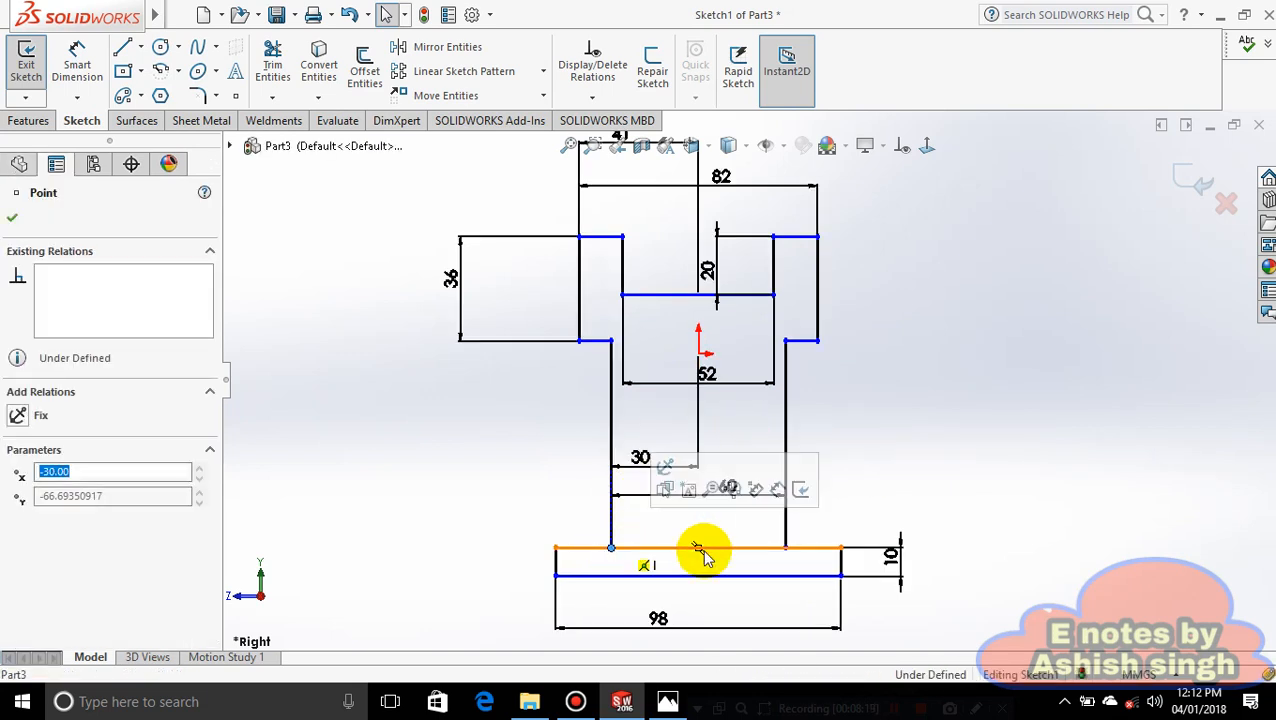
pyautogui.click(1000, 507)
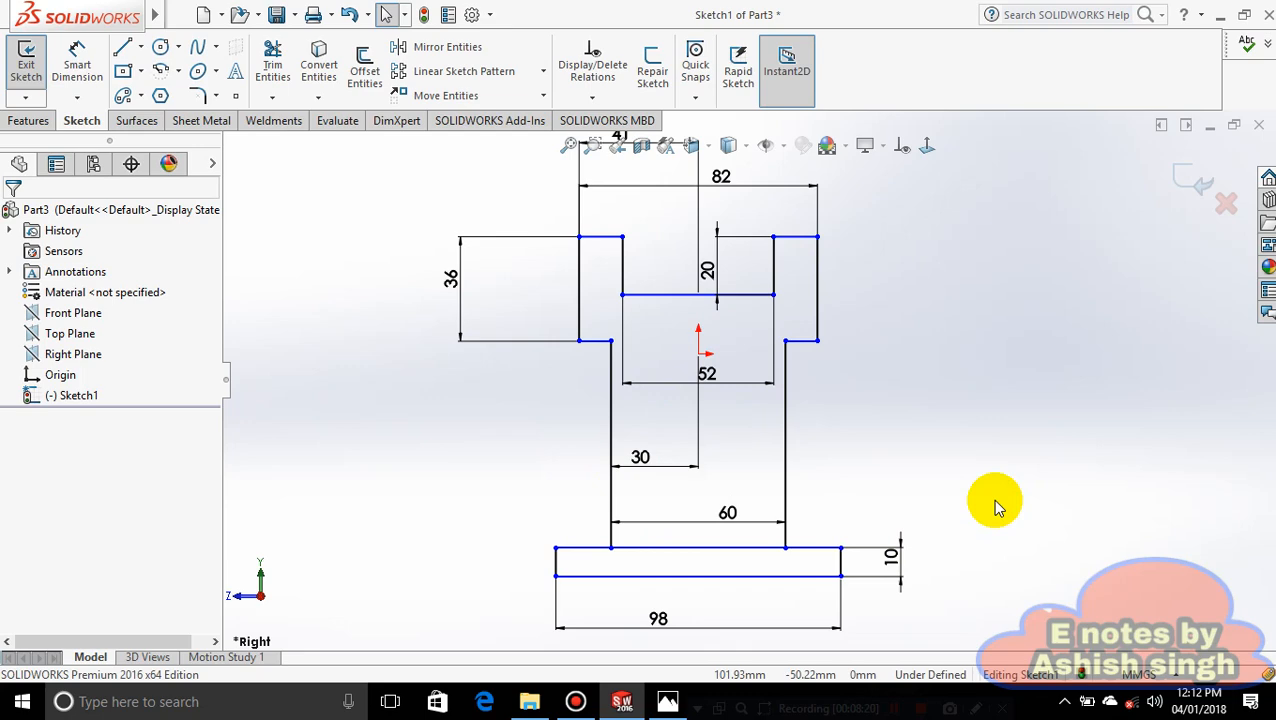
# - Check the reference drawing and dimension the height from the base's upper edge to the right arm's top edge as 70 mm
pyautogui.click(667, 703)
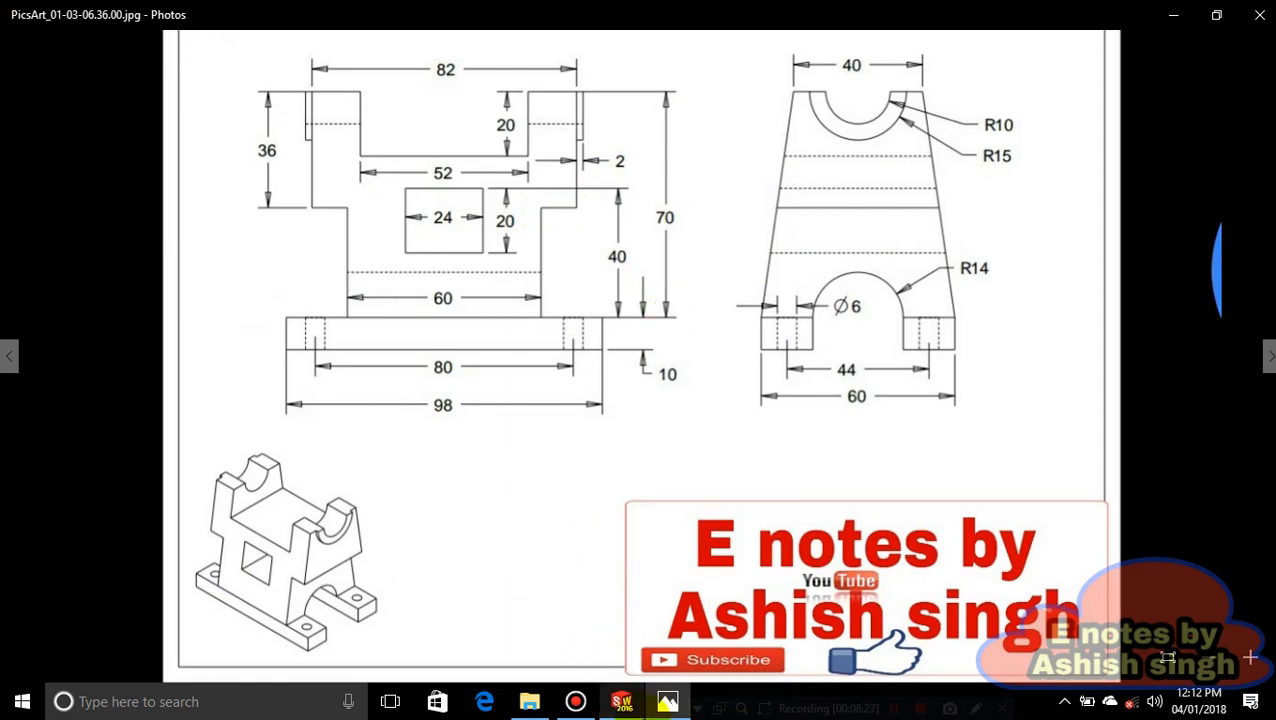
pyautogui.click(667, 700)
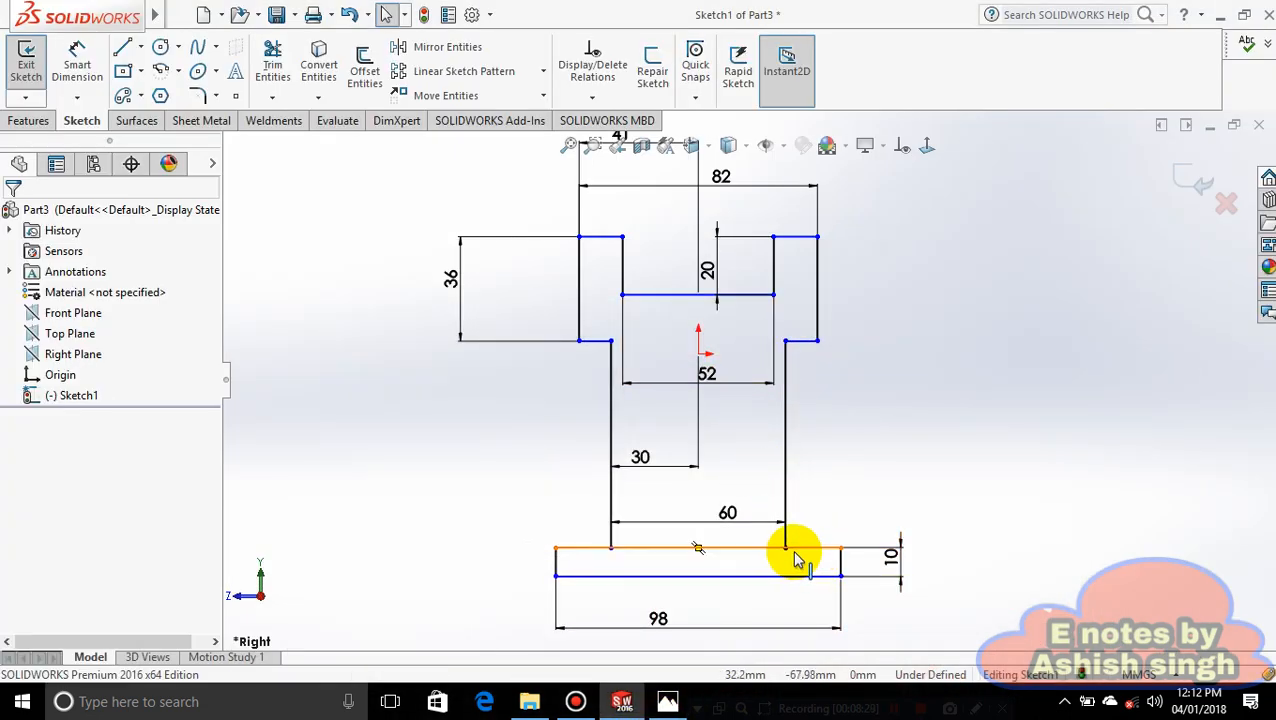
pyautogui.click(812, 550)
pyautogui.click(806, 239)
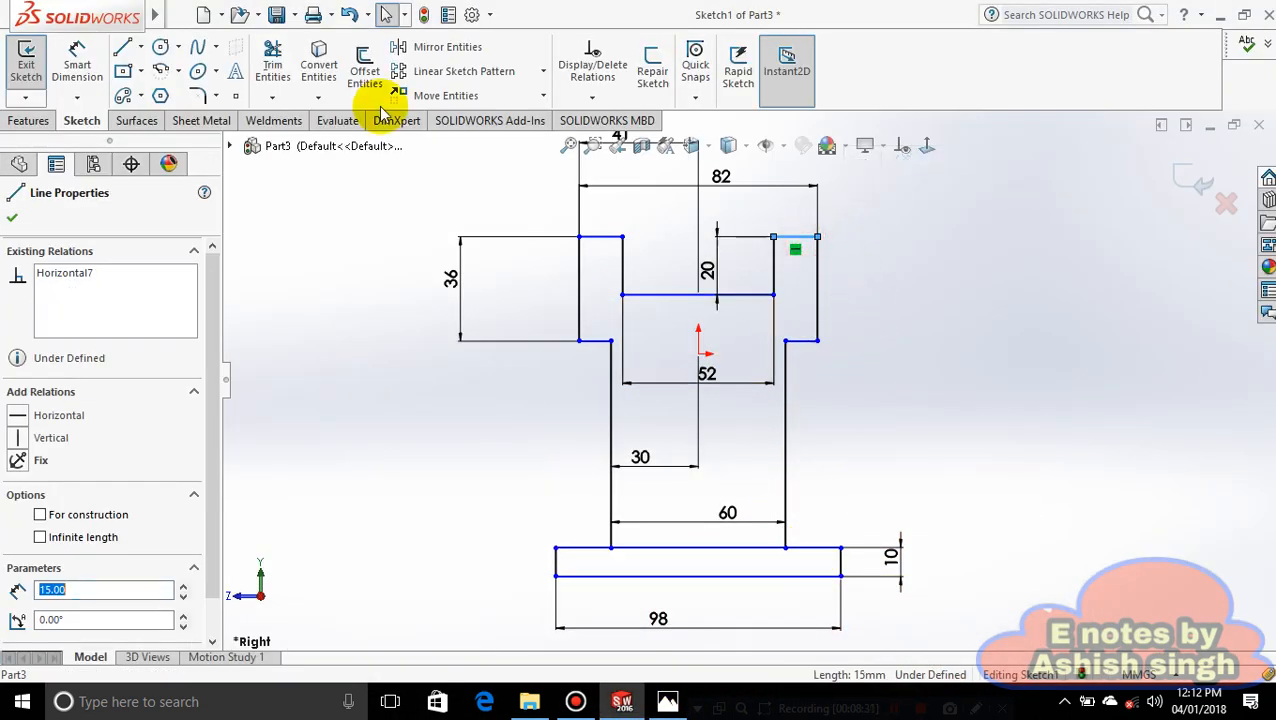
pyautogui.click(85, 50)
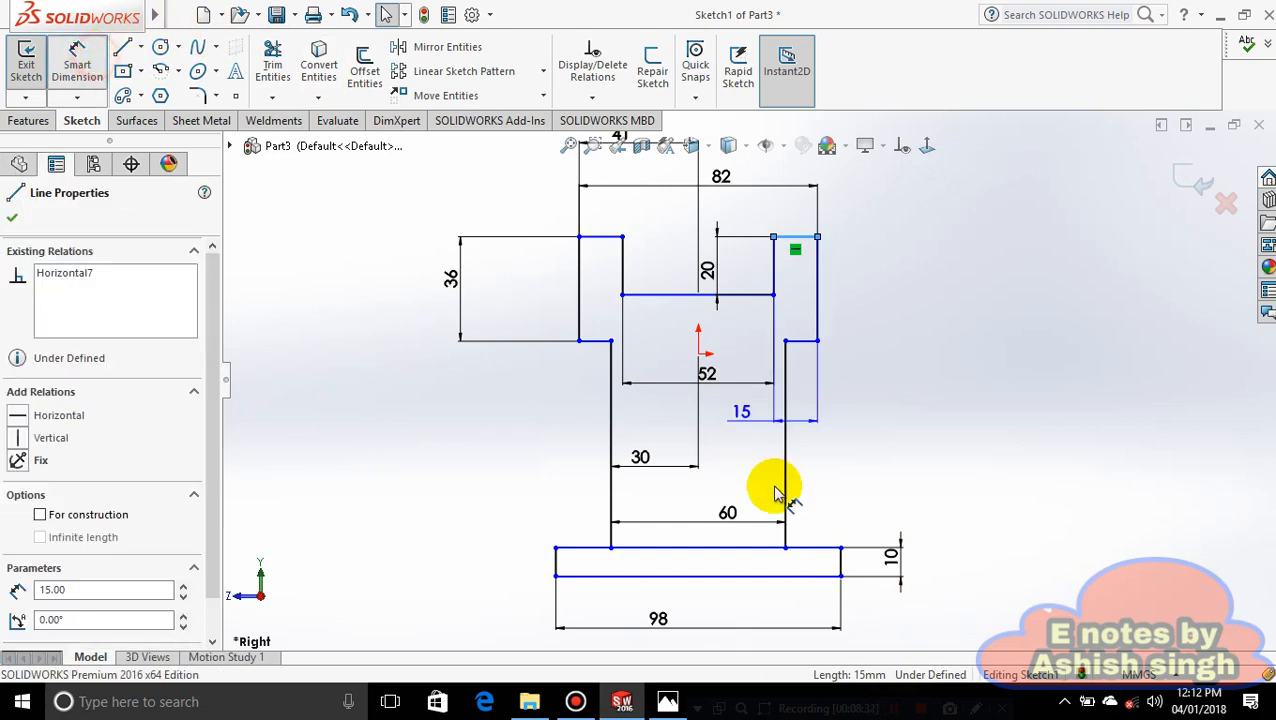
pyautogui.click(826, 550)
pyautogui.click(998, 390)
pyautogui.write('70')
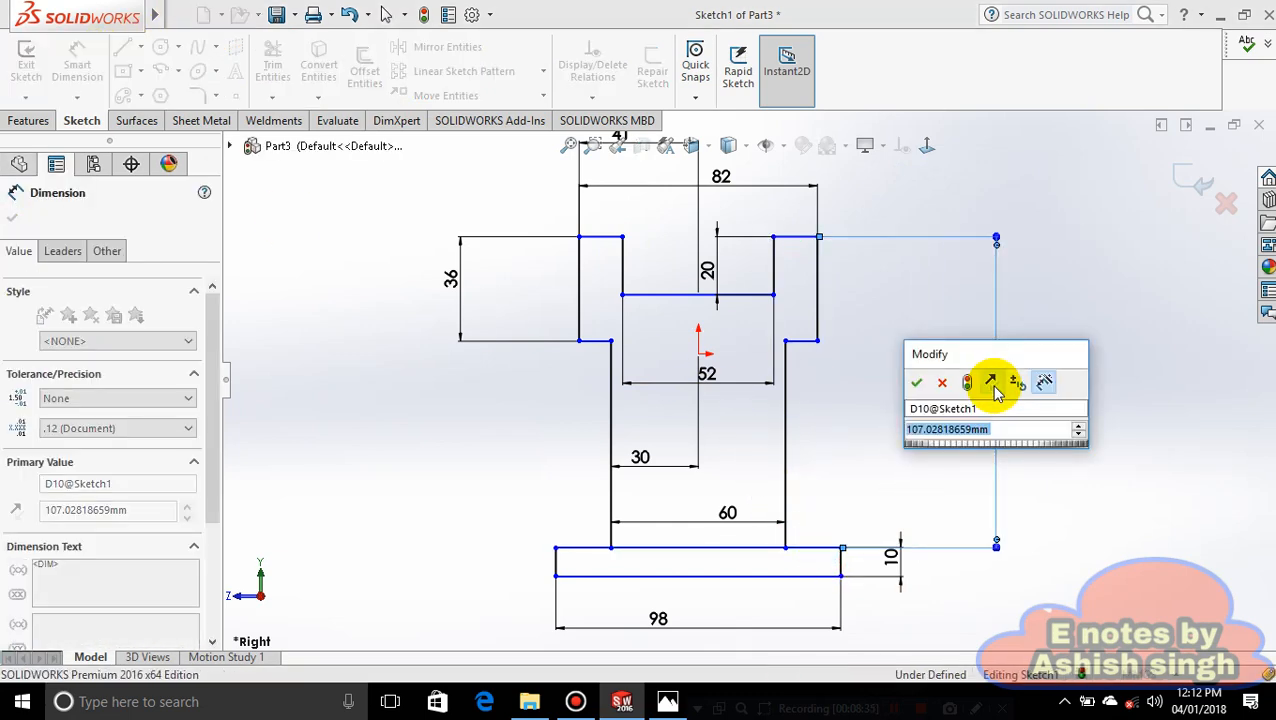
pyautogui.press('Return')
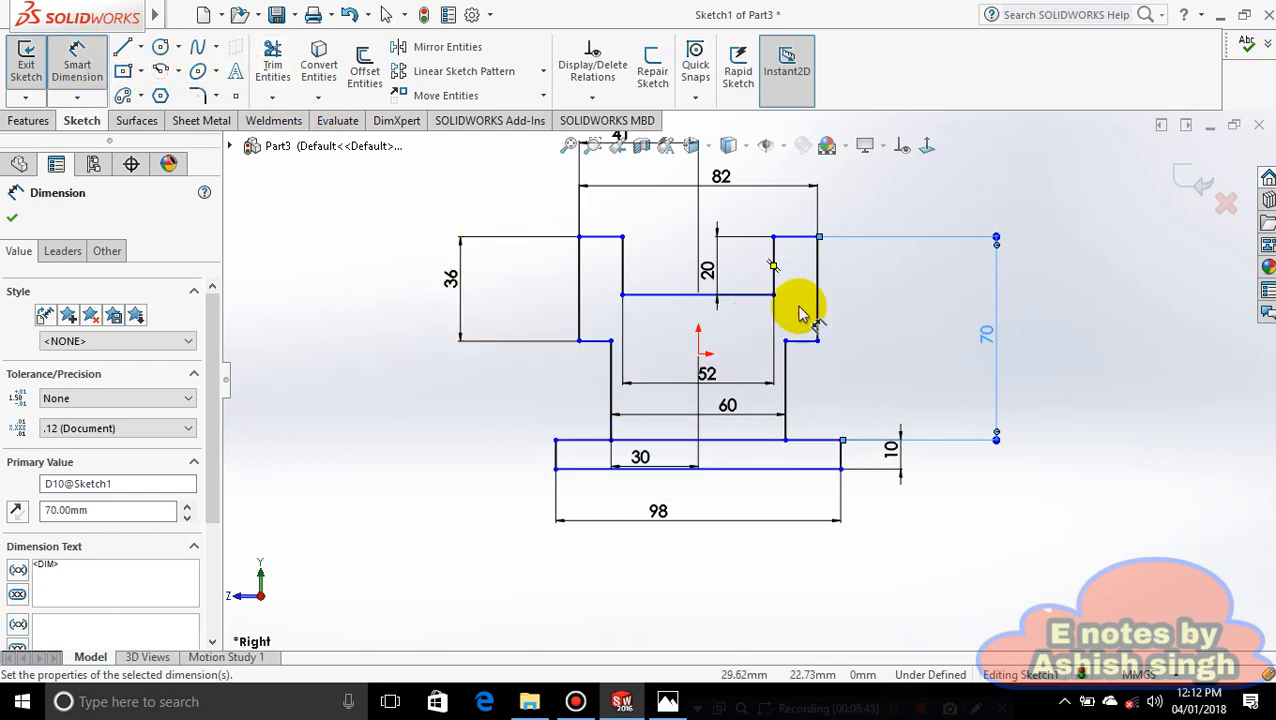
# - Compare the profile with the reference drawing and trim away the segment of the base's upper edge between the two legs
pyautogui.click(667, 701)
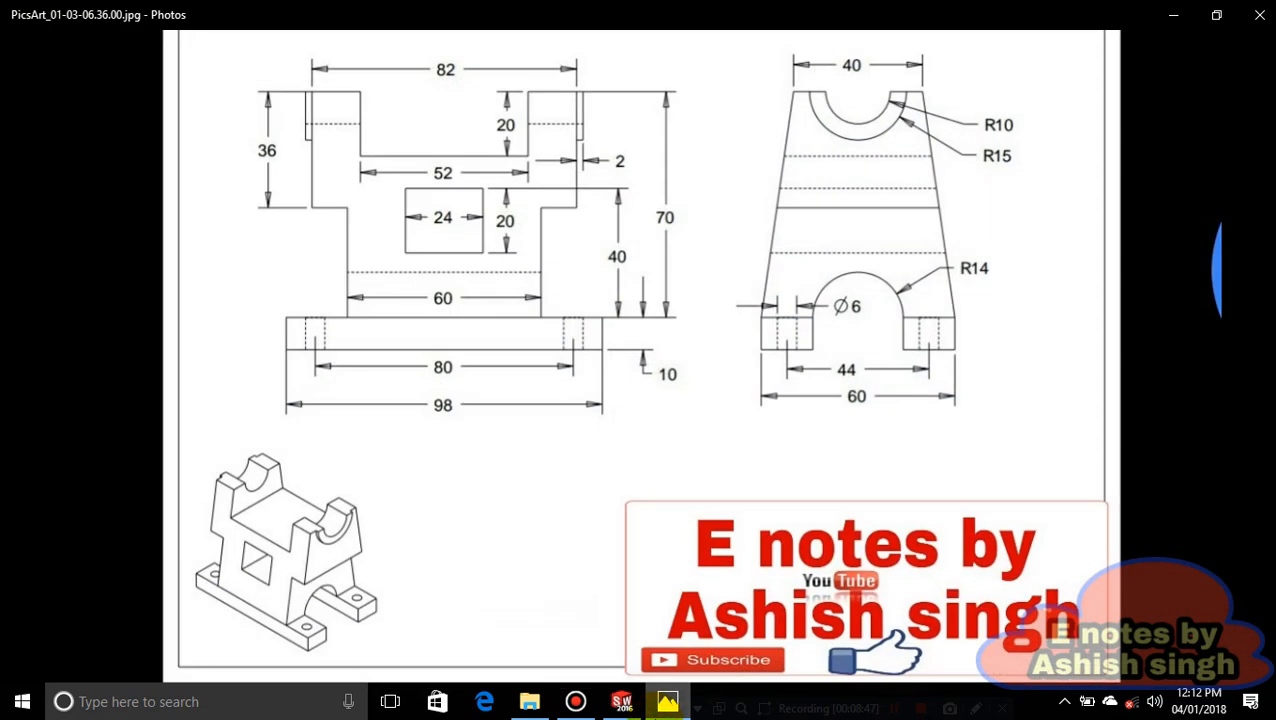
pyautogui.click(667, 701)
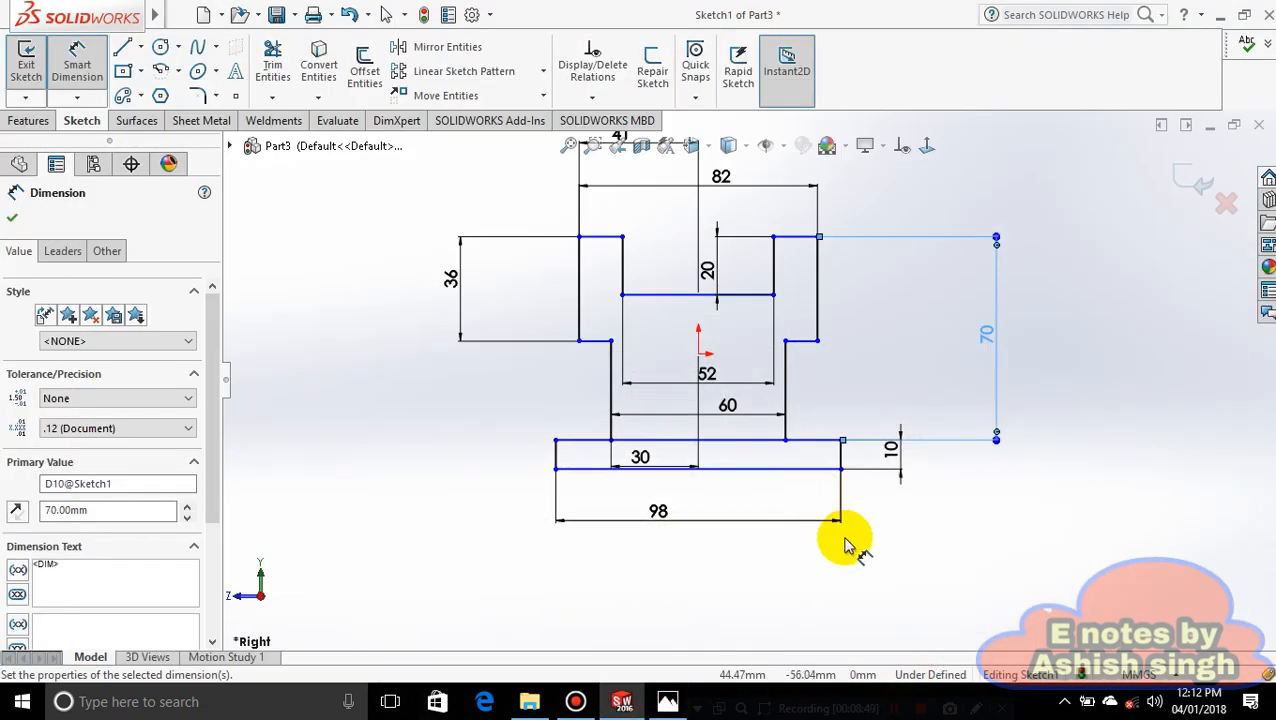
pyautogui.scroll(-2, 708, 472)
pyautogui.scroll(2, 738, 375)
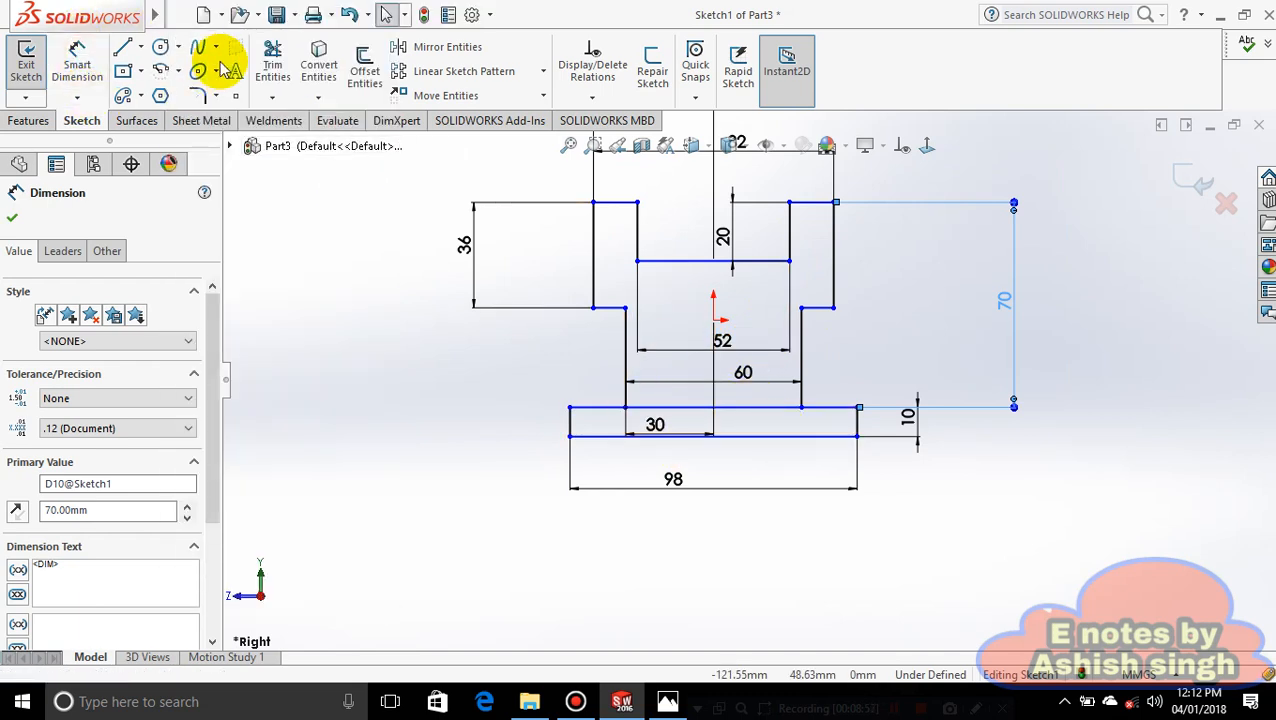
pyautogui.click(272, 65)
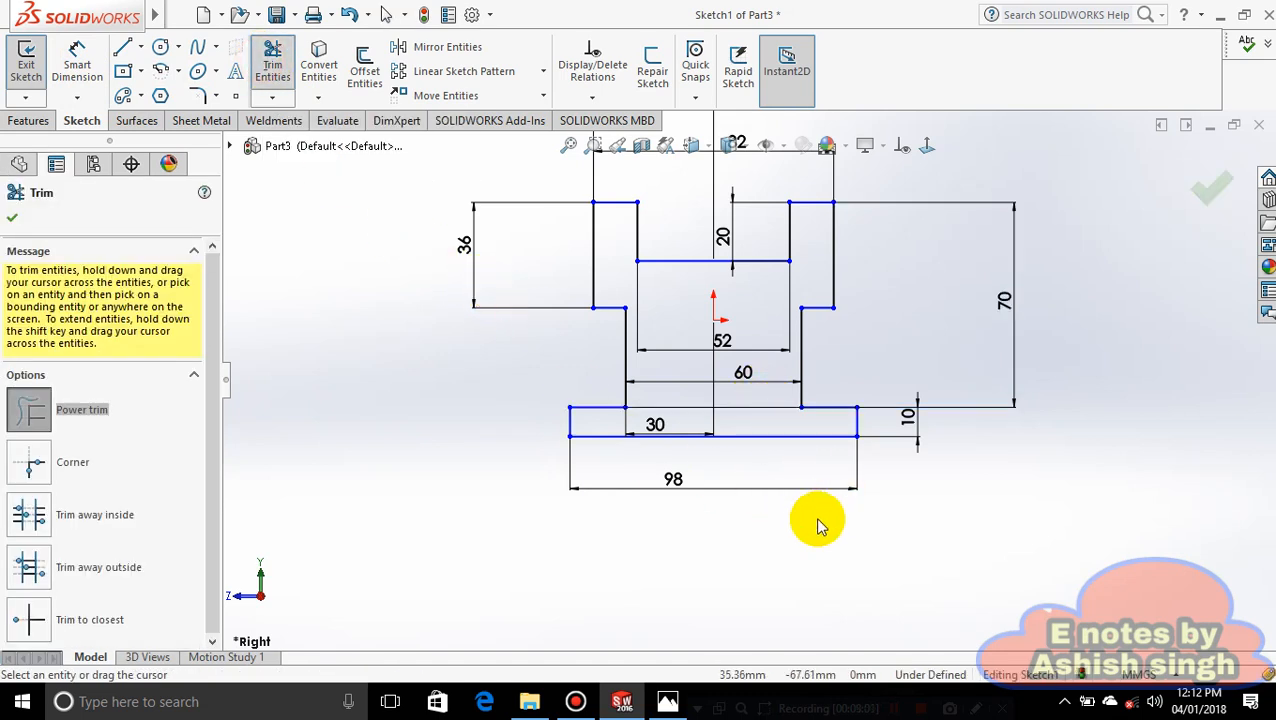
# - Set up a blind boss extrusion of the profile about 62 mm deep and check the depth on the reference drawing
pyautogui.click(45, 125)
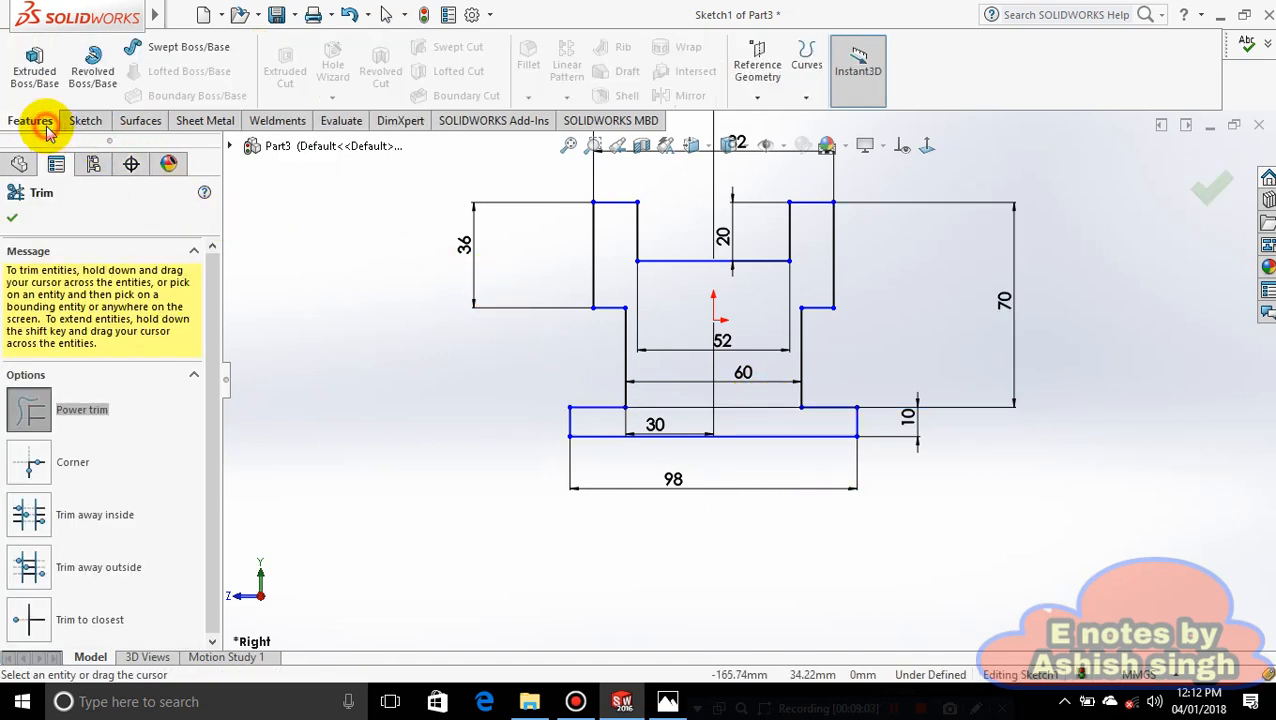
pyautogui.click(34, 72)
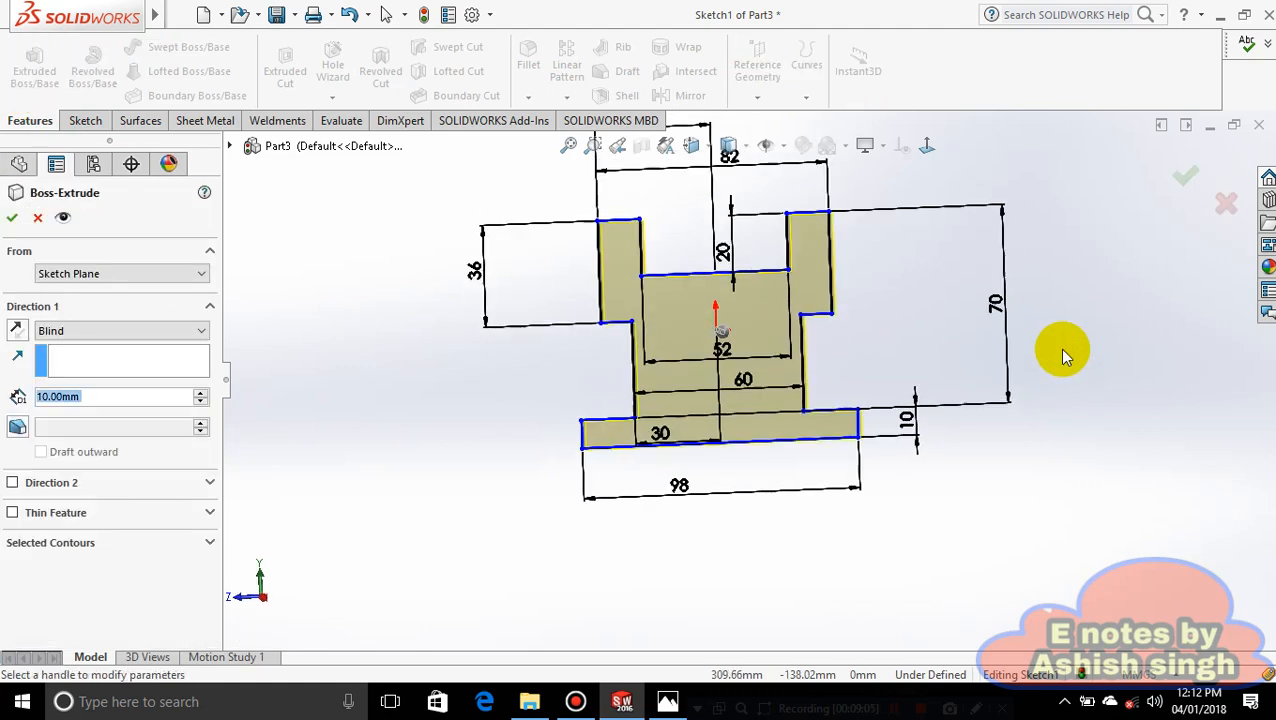
pyautogui.moveTo(790, 410); pyautogui.dragTo(882, 442)
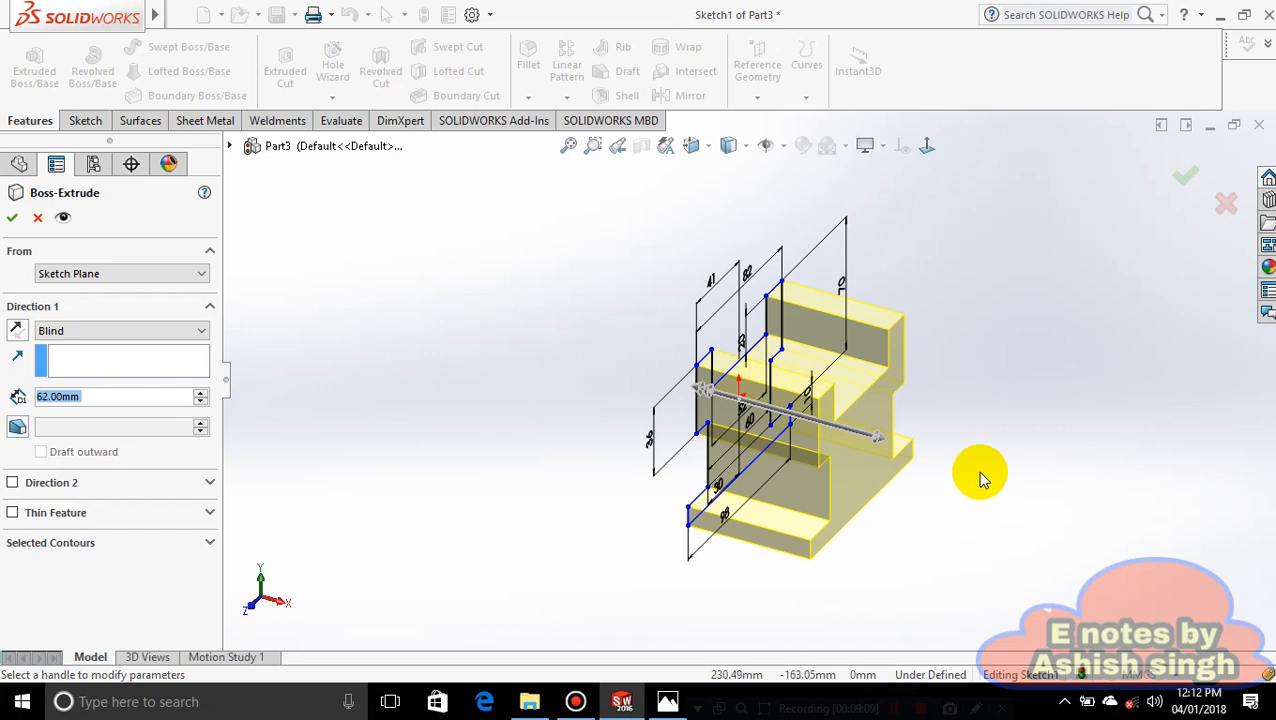
pyautogui.click(680, 704)
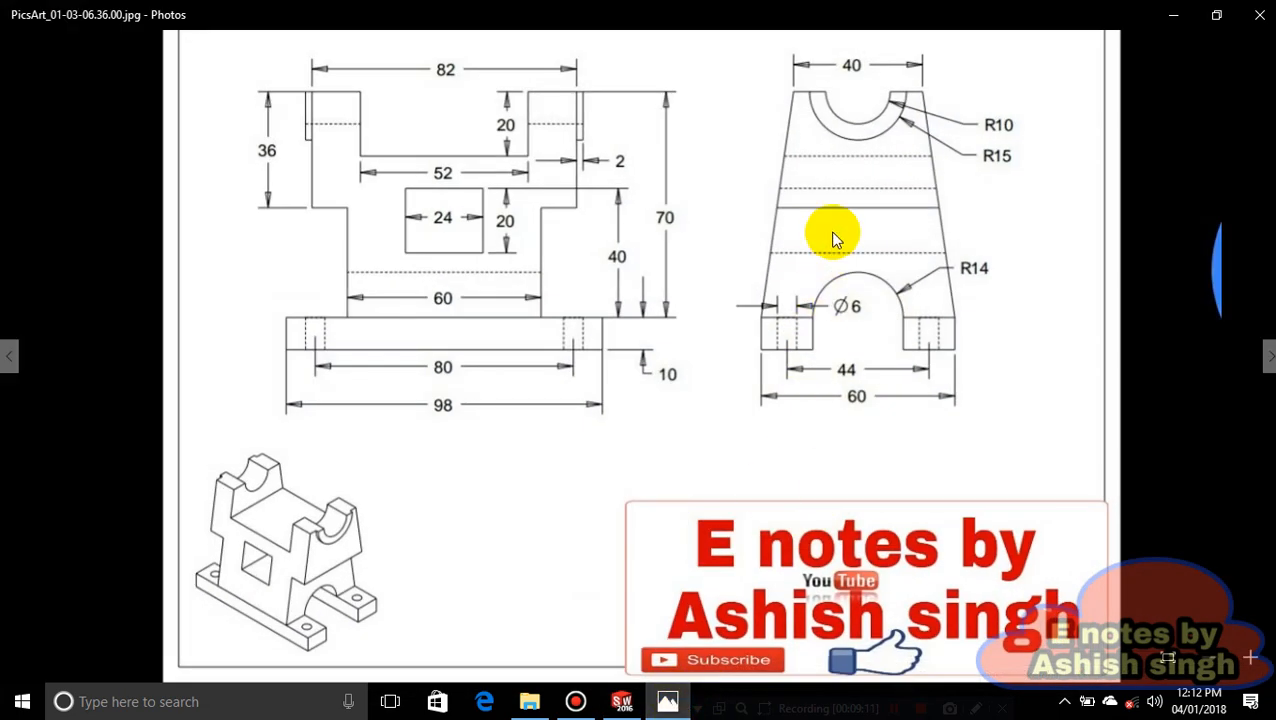
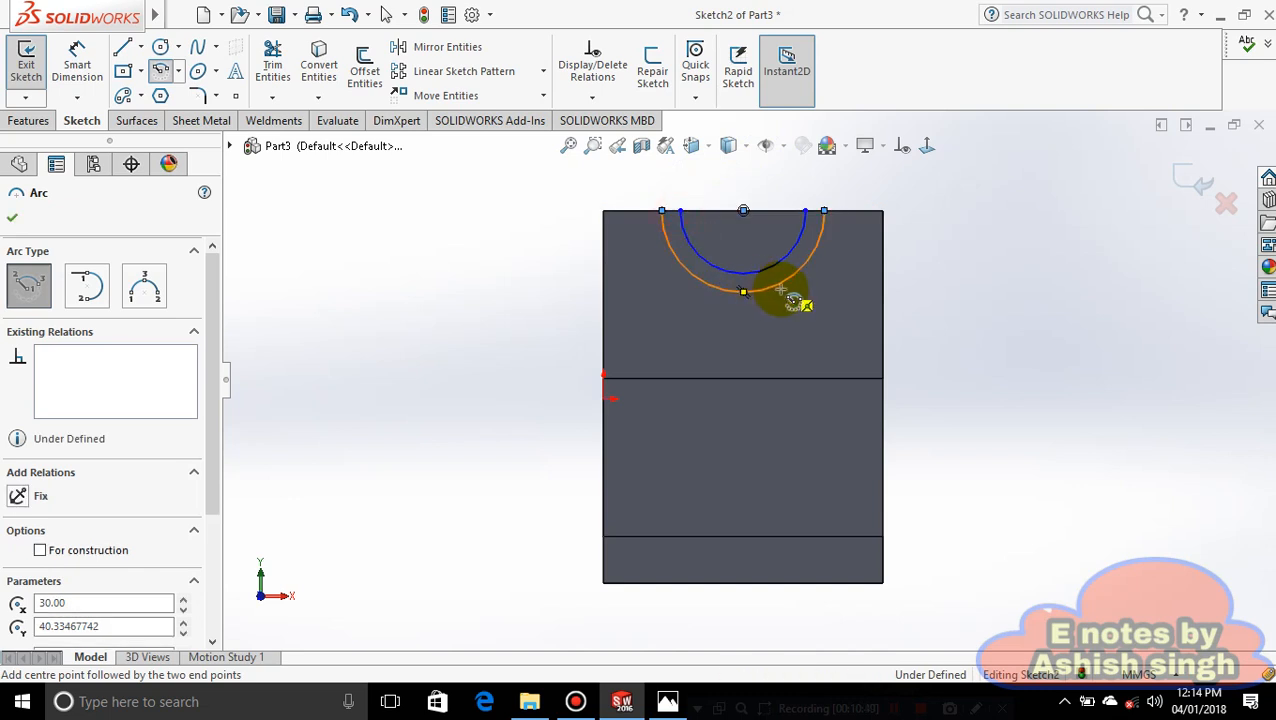
# - Finish the arcs and dimension the radius of the larger arc as 10 mm, checking the value on the reference drawing
pyautogui.press('Escape')
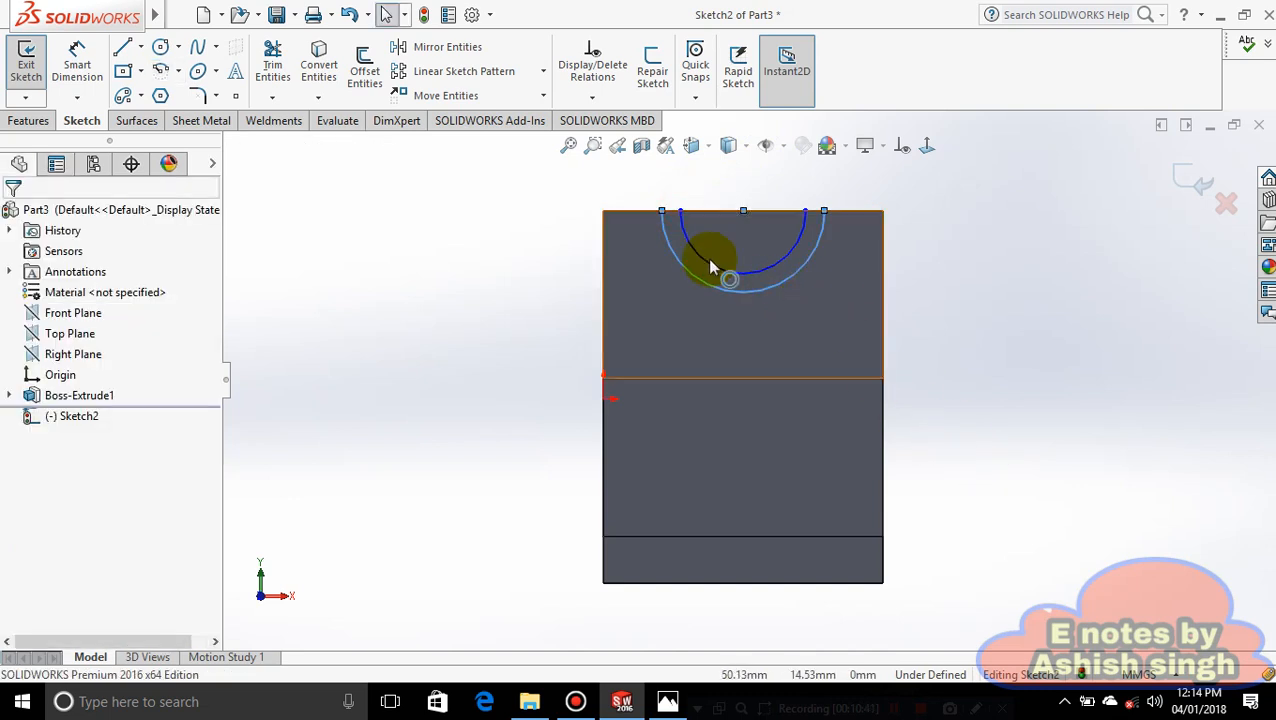
pyautogui.click(80, 62)
pyautogui.click(683, 242)
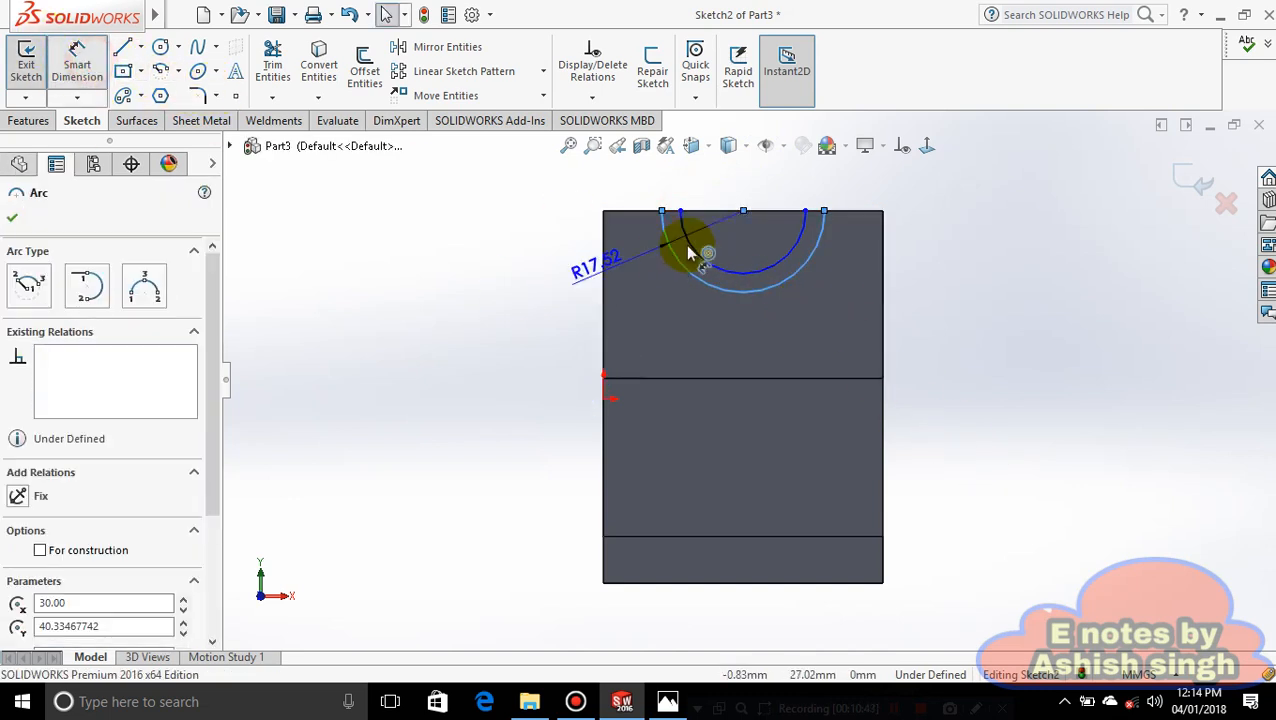
pyautogui.click(988, 368)
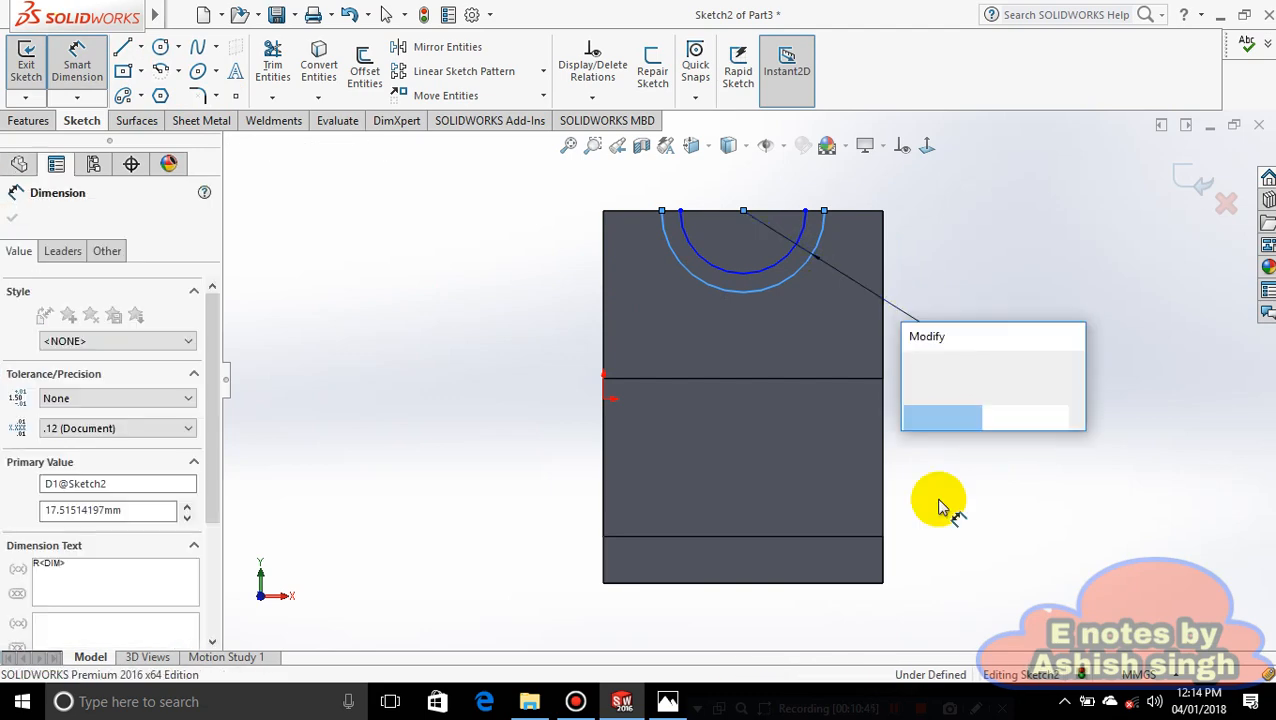
pyautogui.click(668, 701)
pyautogui.click(668, 701)
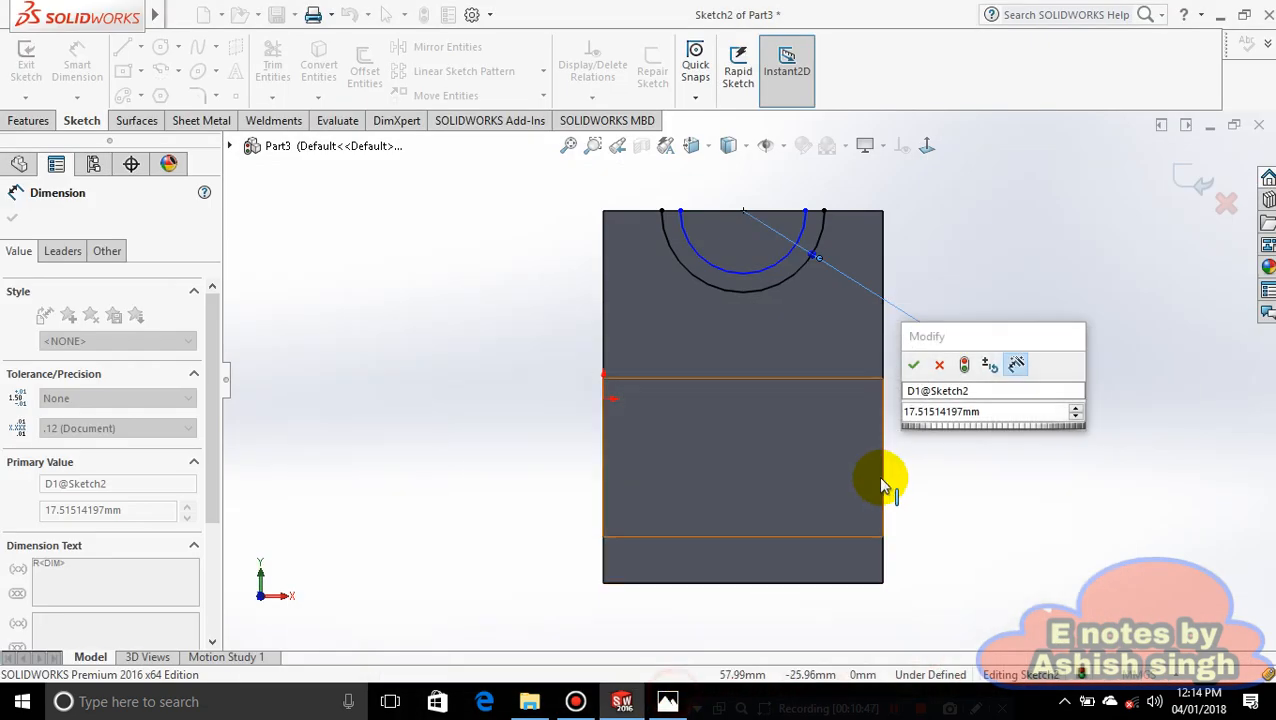
pyautogui.doubleClick(985, 413)
pyautogui.write('10')
pyautogui.press('Return')
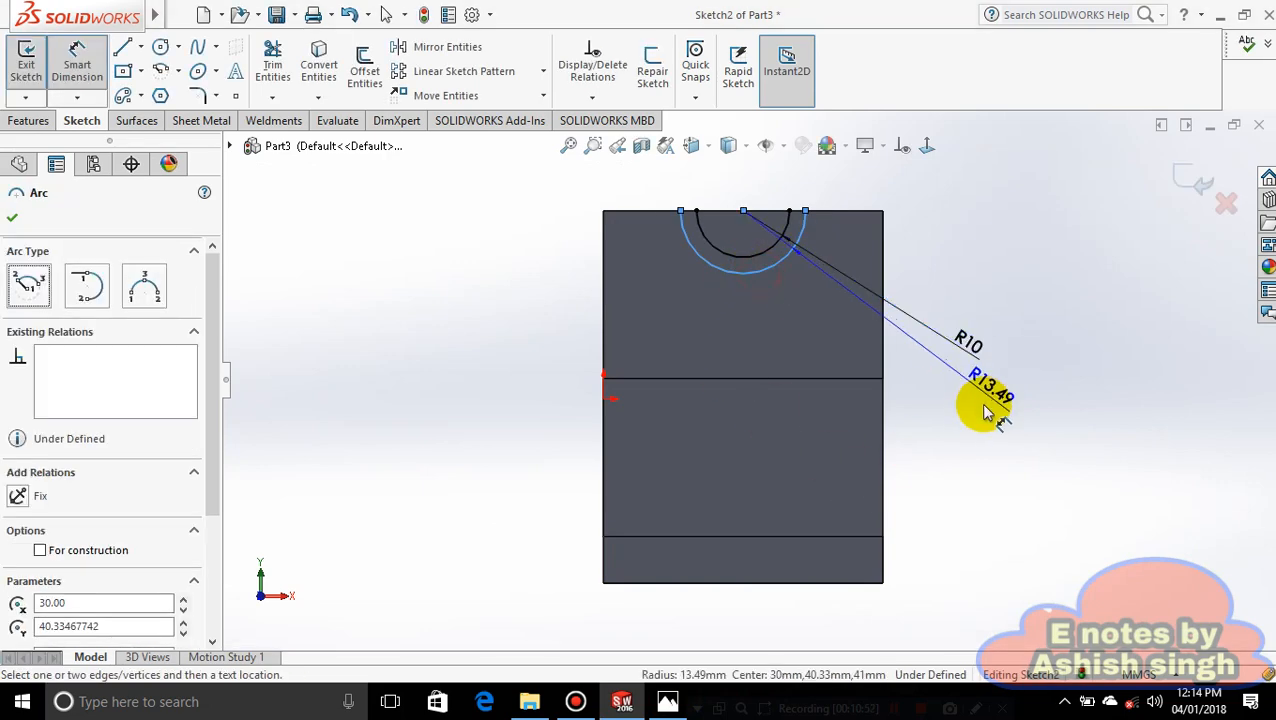
# - Dimension the radius of the other concentric arc on the end face as 15 mm
pyautogui.click(983, 407)
pyautogui.write('15')
pyautogui.press('Return')
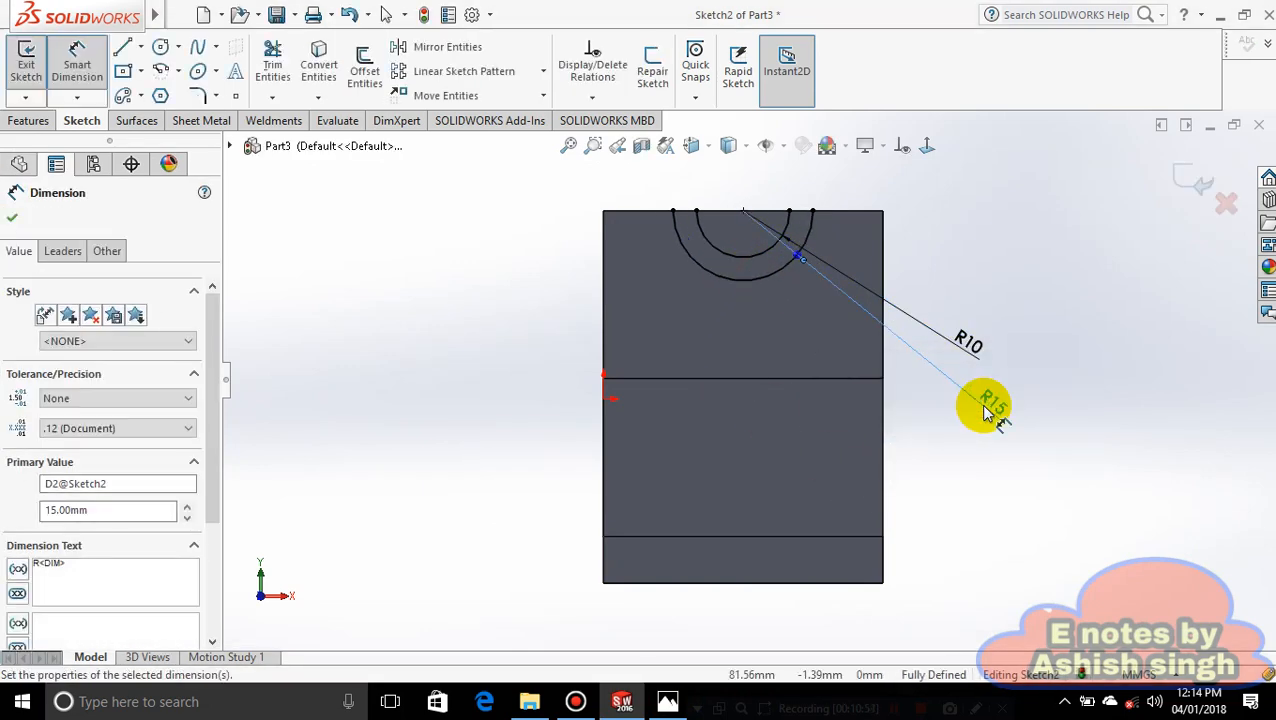
pyautogui.click(918, 510)
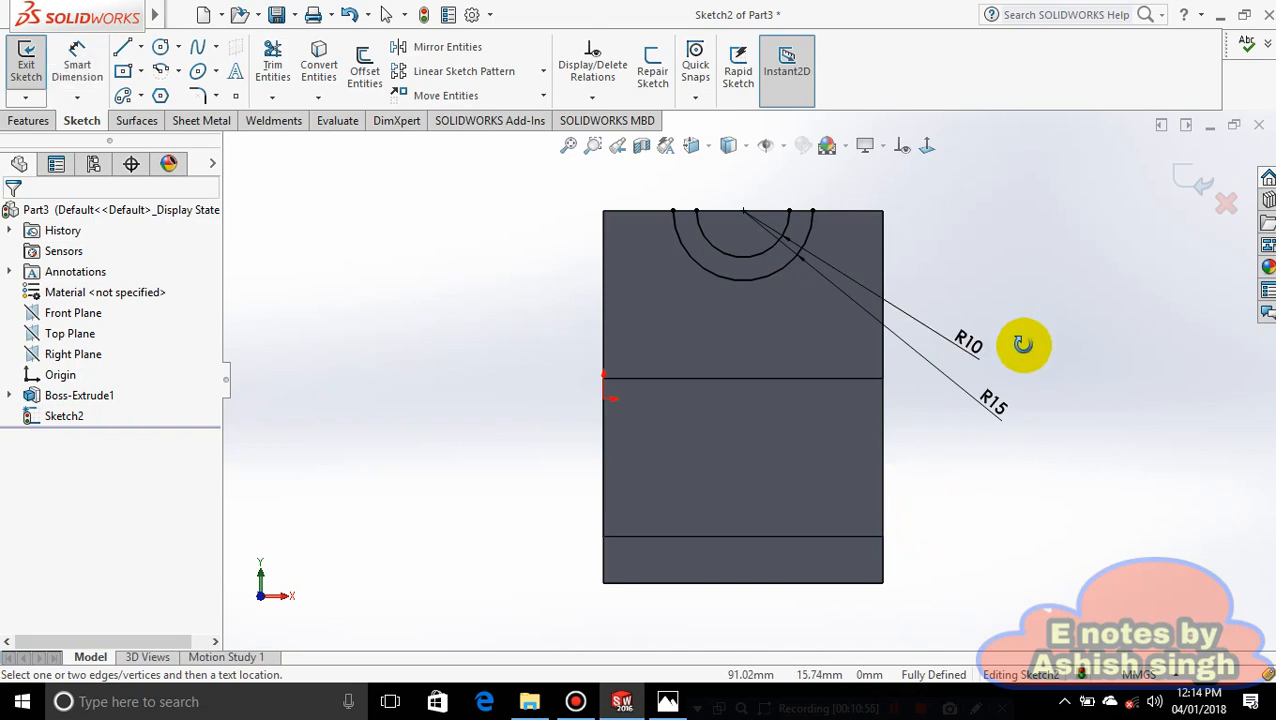
# - Convert the outline of the upper end face into entities of the sketch with the R10 and R15 arcs
pyautogui.moveTo(1020, 342); pyautogui.dragTo(957, 445, button='middle')
pyautogui.scroll(2, 944, 438)
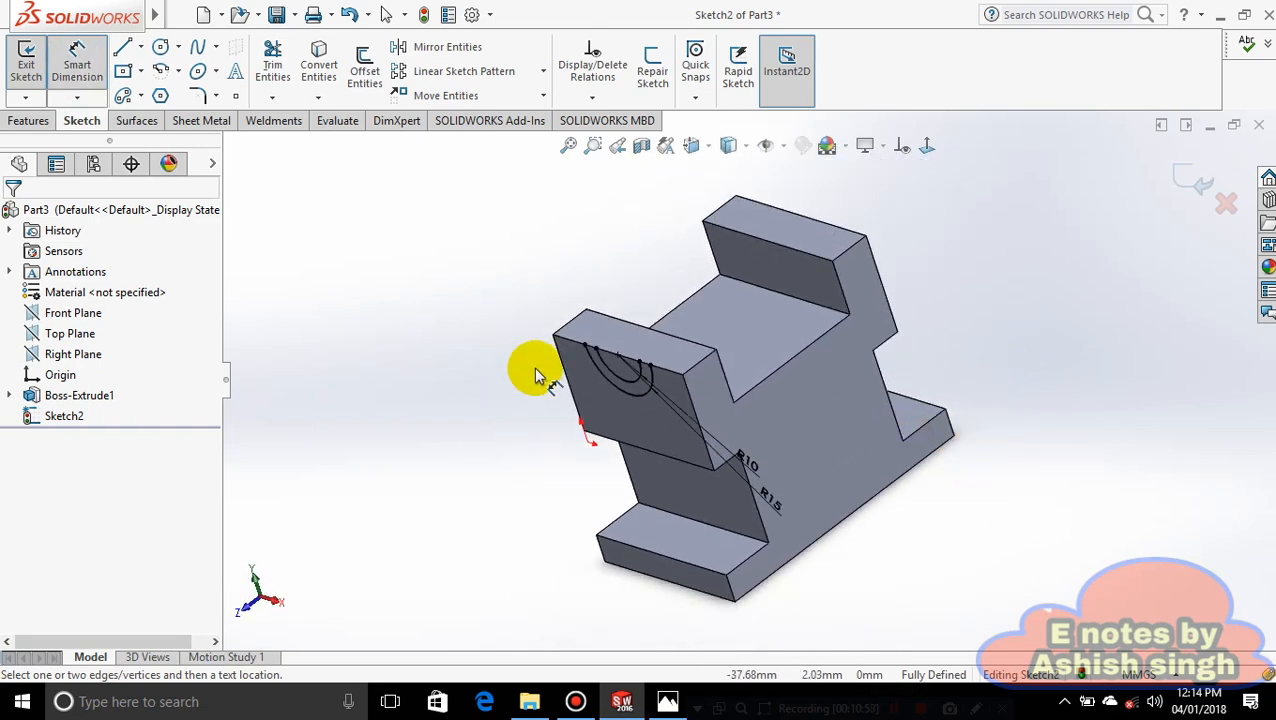
pyautogui.hotkey('ctrl', '8')
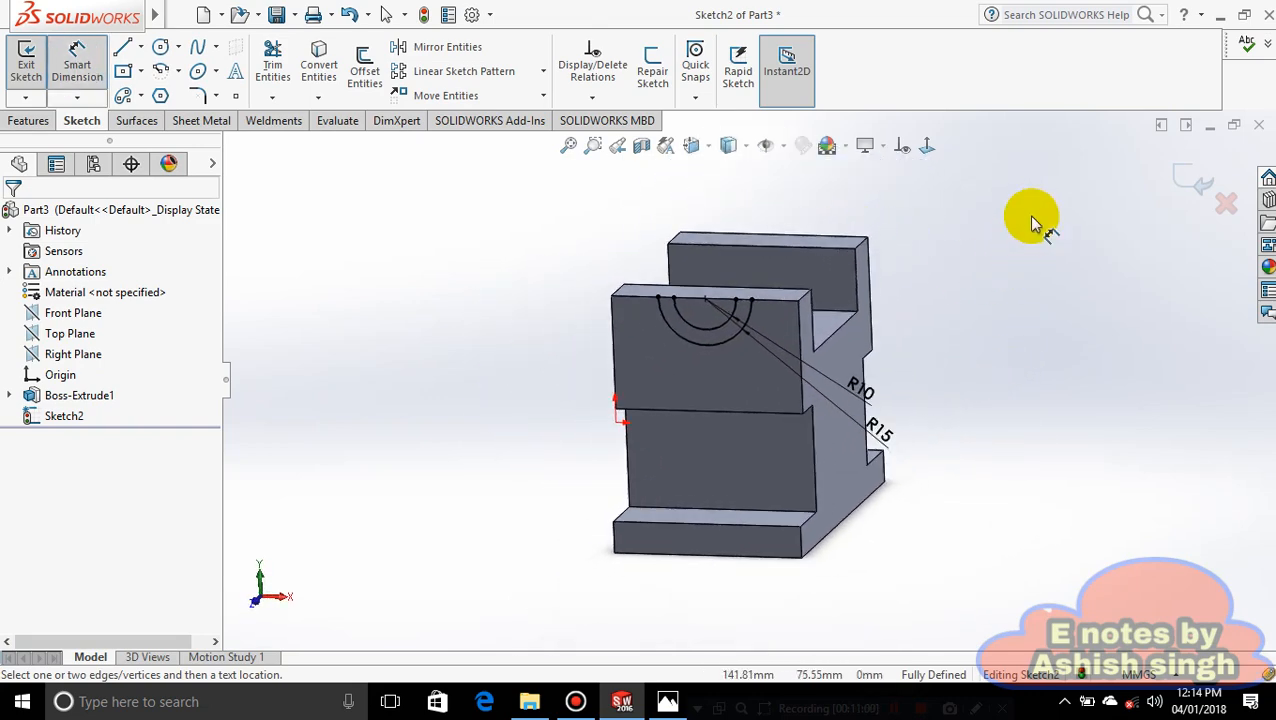
pyautogui.click(318, 62)
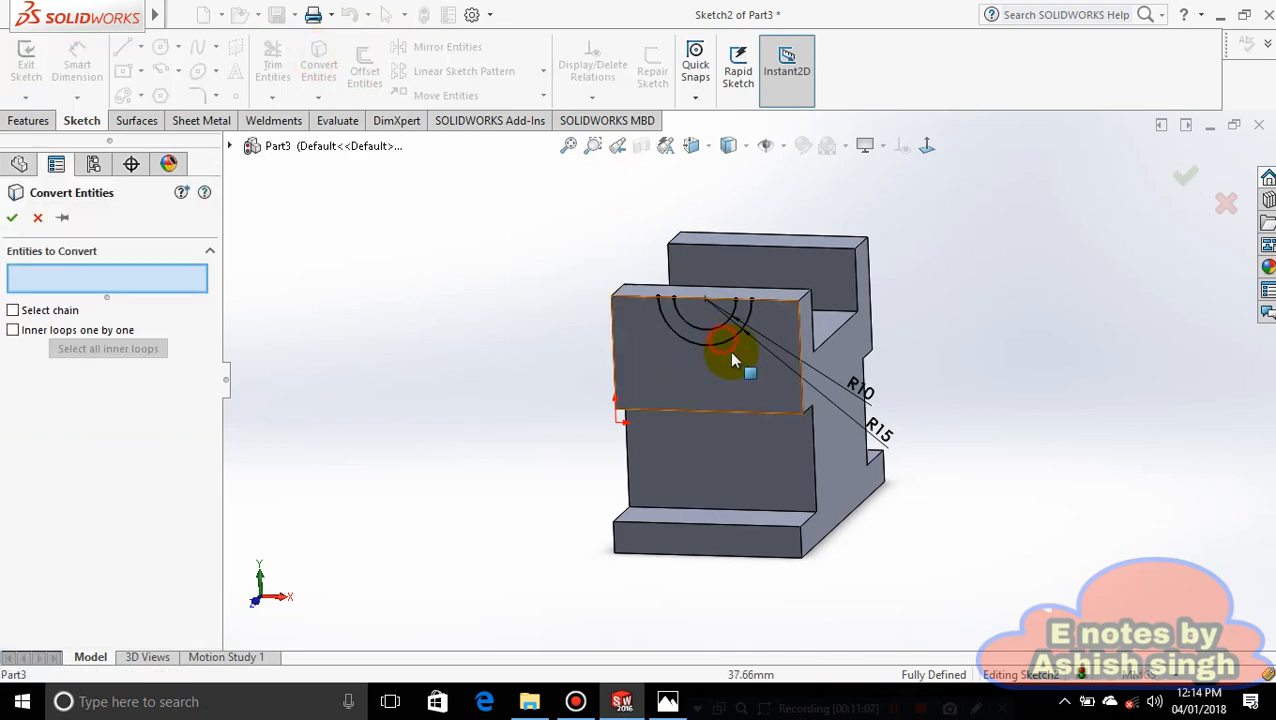
pyautogui.moveTo(963, 331); pyautogui.dragTo(727, 493, button='middle')
pyautogui.click(750, 310)
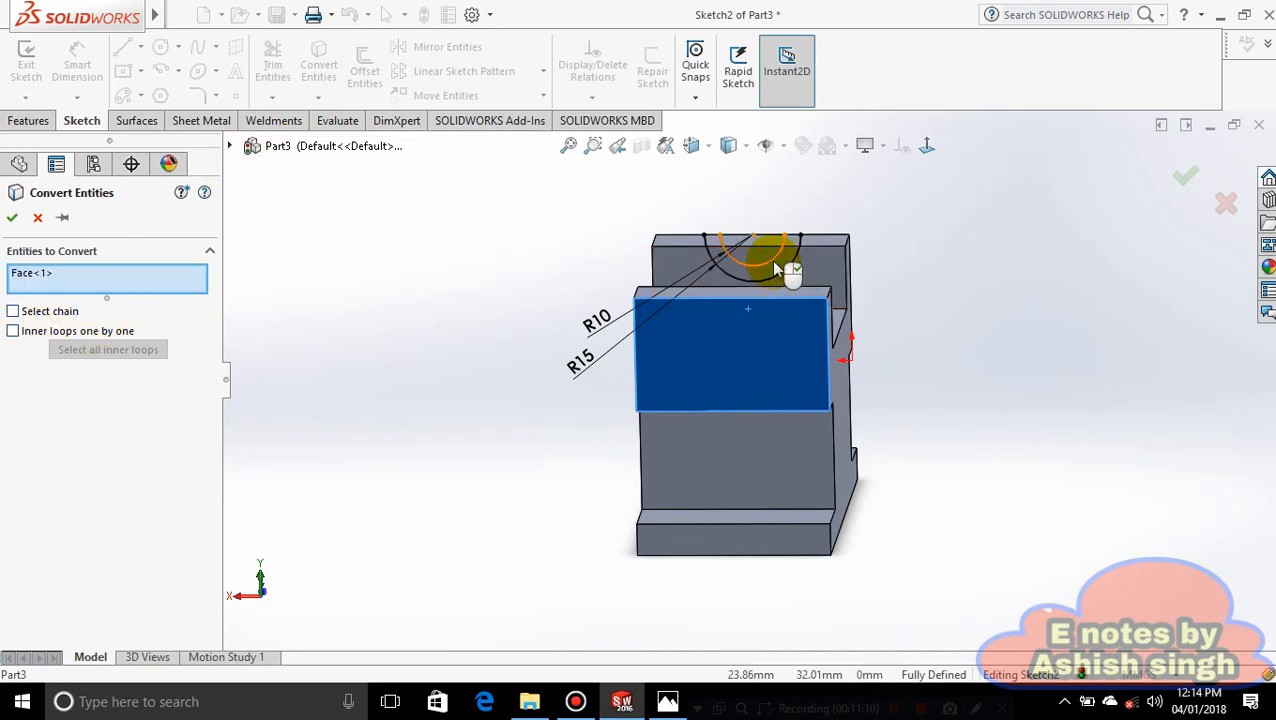
pyautogui.click(765, 316)
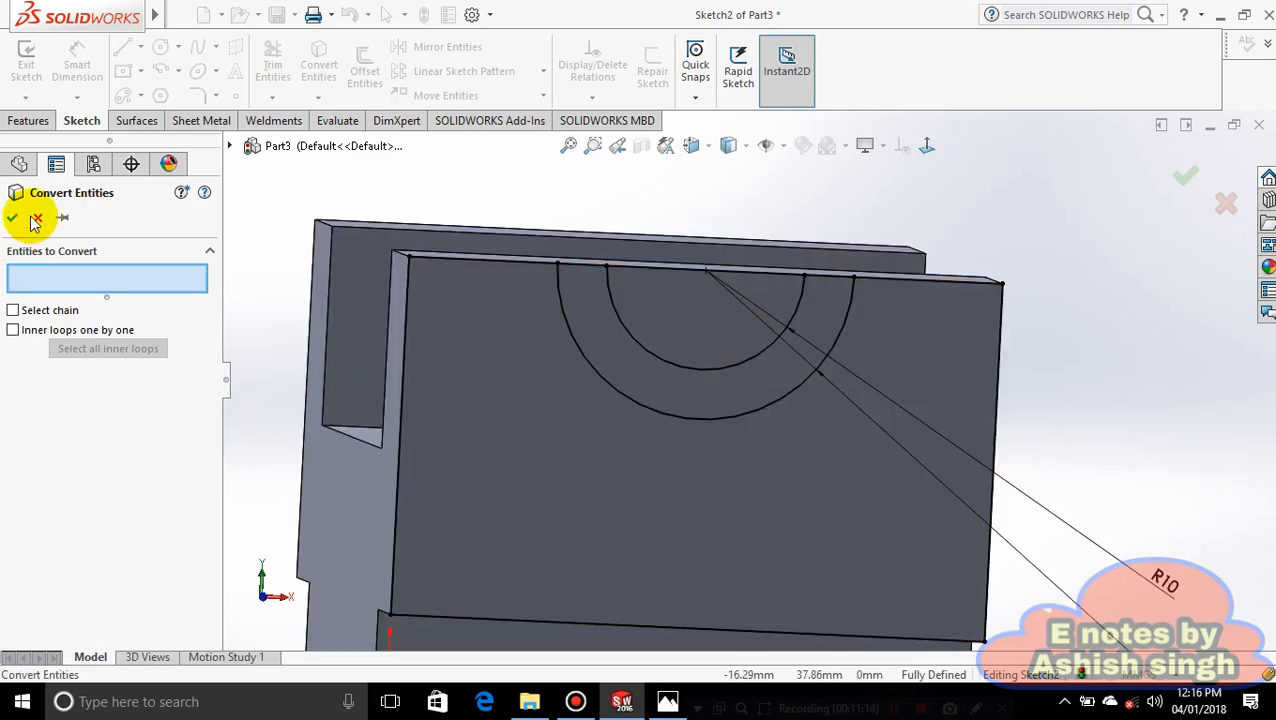
pyautogui.click(36, 216)
# - Cut the region inside the R10 semicircle to a blind depth of 99 mm, extending through both upper legs
pyautogui.click(735, 347)
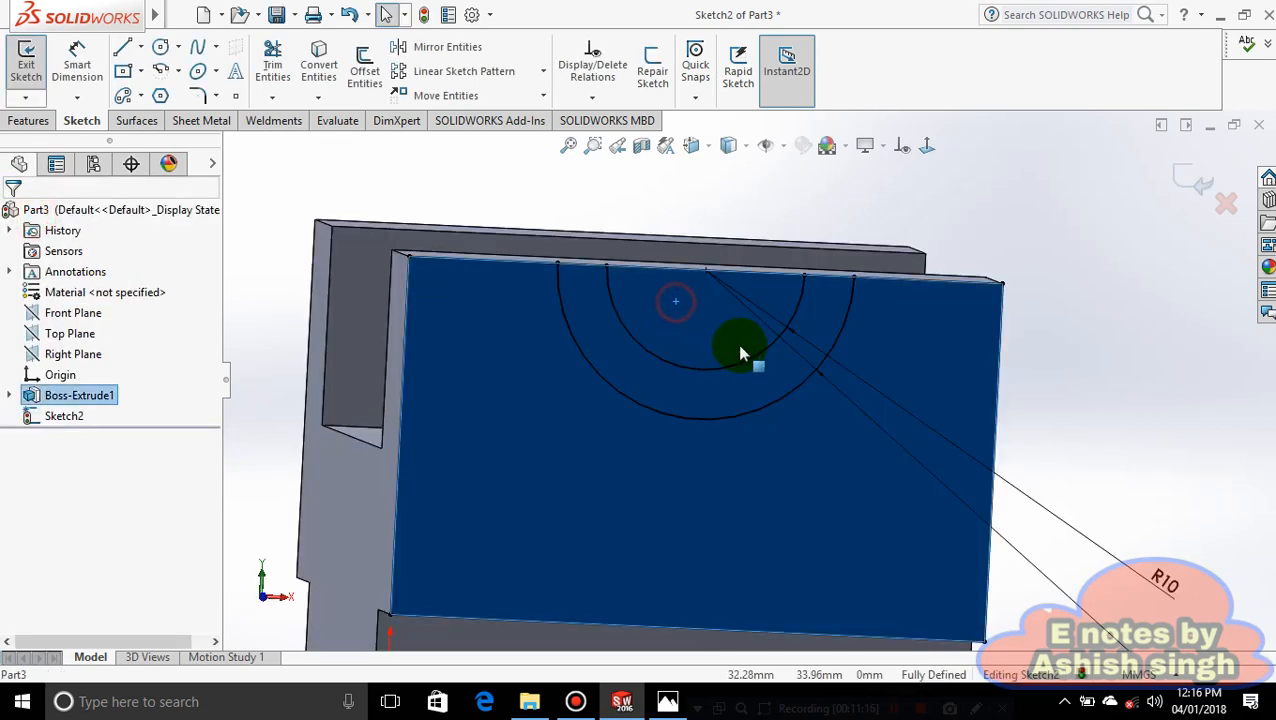
pyautogui.click(1088, 278)
pyautogui.click(50, 120)
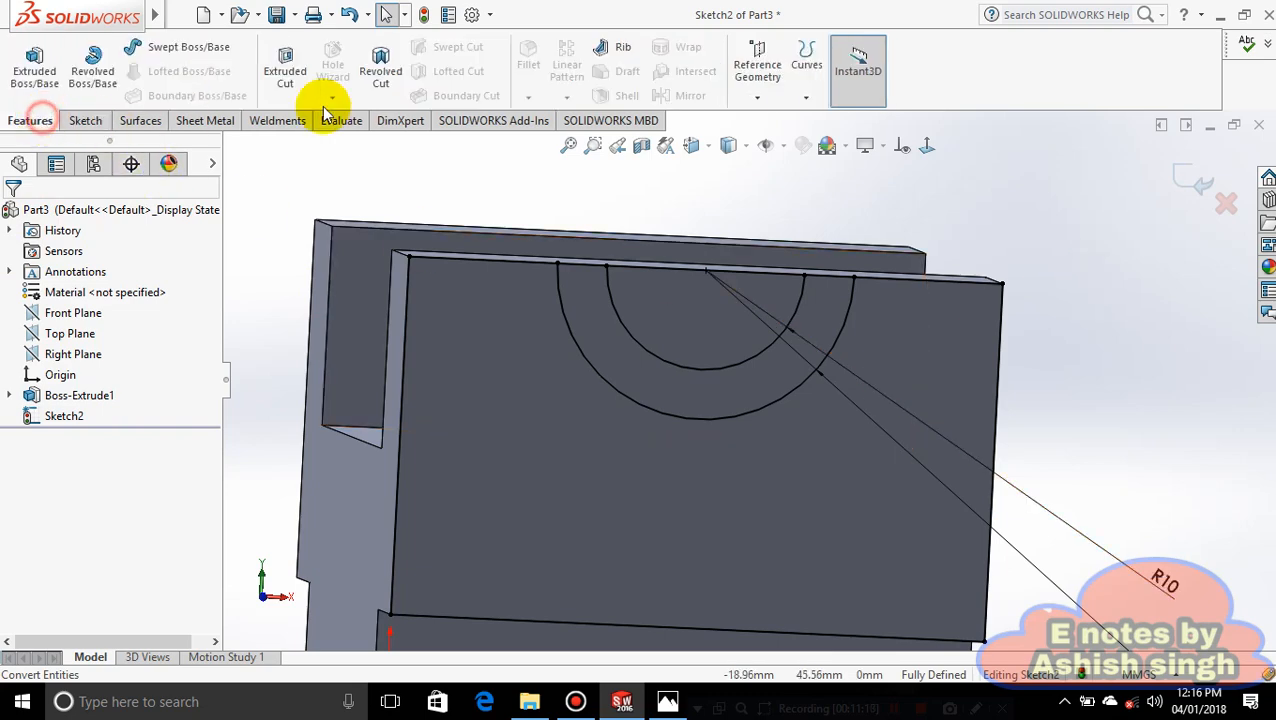
pyautogui.click(290, 74)
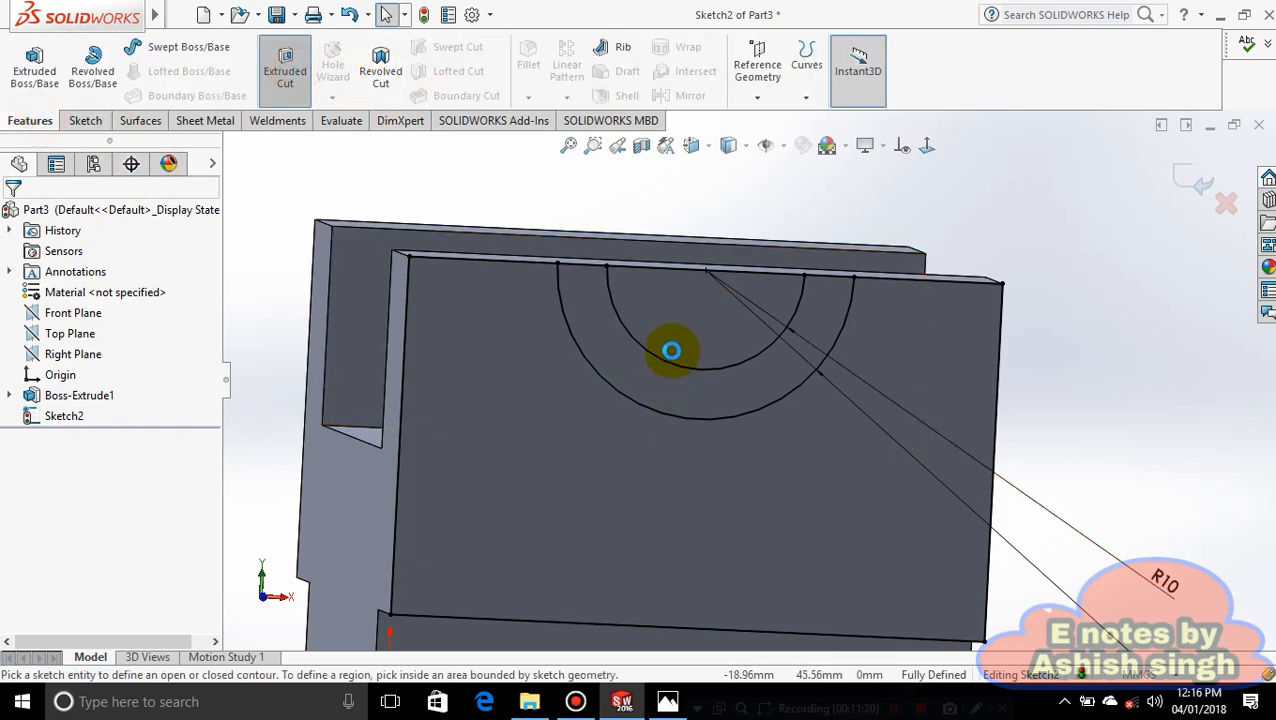
pyautogui.click(698, 350)
pyautogui.moveTo(757, 381)
pyautogui.mouseDown(button='middle')
pyautogui.moveTo(832, 404)
pyautogui.moveTo(943, 513)
pyautogui.moveTo(537, 280)
pyautogui.mouseUp(button='middle')
pyautogui.moveTo(536, 278); pyautogui.dragTo(342, 273)
pyautogui.click(1183, 178)
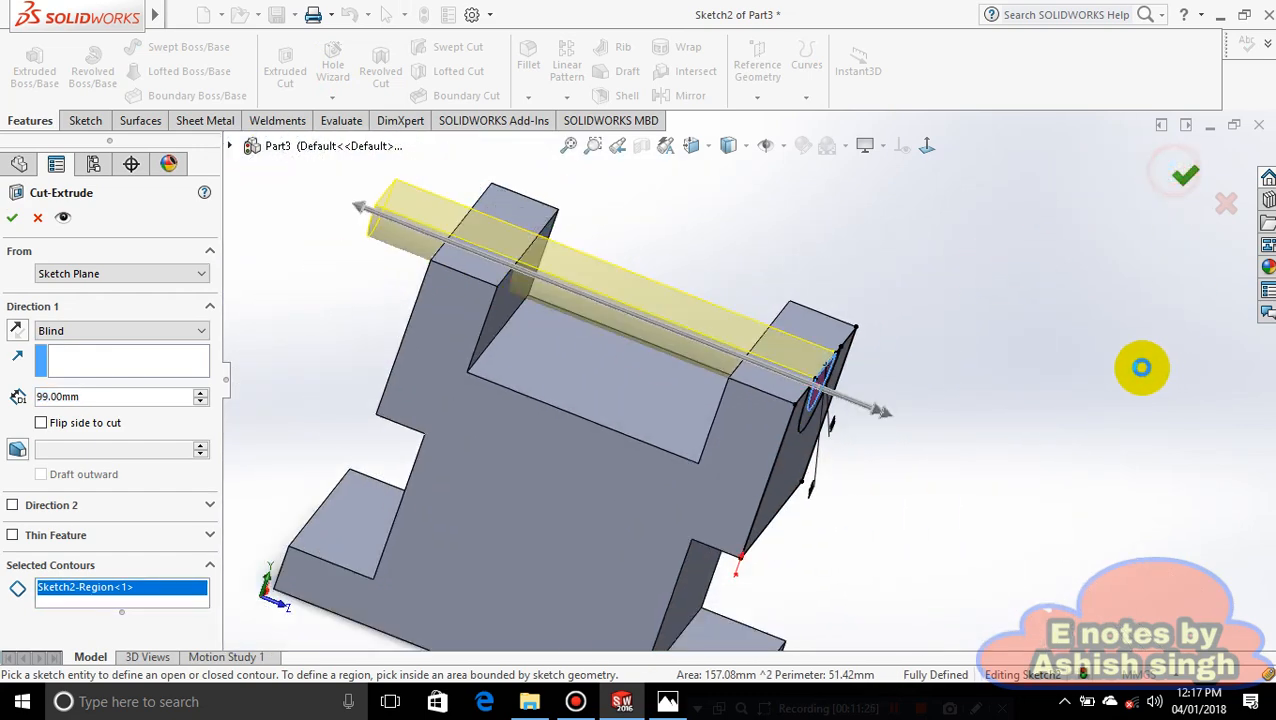
# - Examine the semicircular groove cut through both upper legs
pyautogui.moveTo(1081, 370); pyautogui.dragTo(896, 410, button='middle')
pyautogui.scroll(-4, 1044, 385)
pyautogui.scroll(1, 896, 410)
pyautogui.click(894, 411)
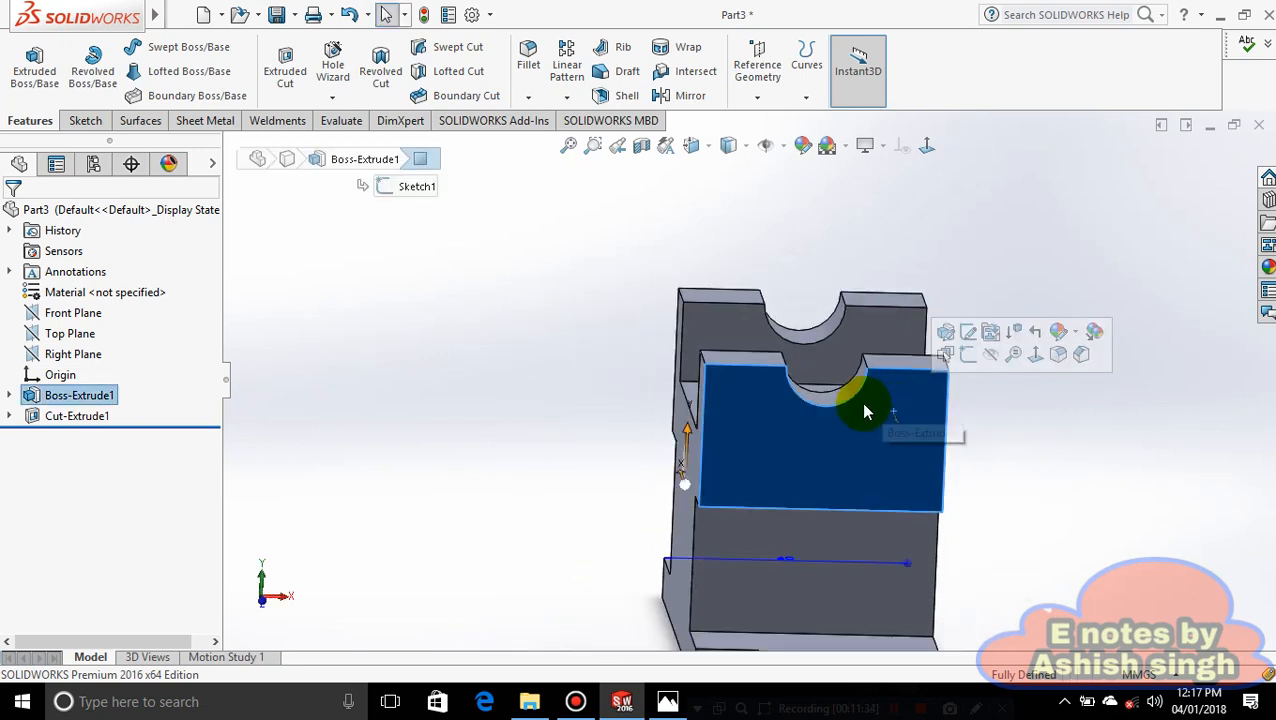
pyautogui.click(1063, 423)
pyautogui.click(845, 468)
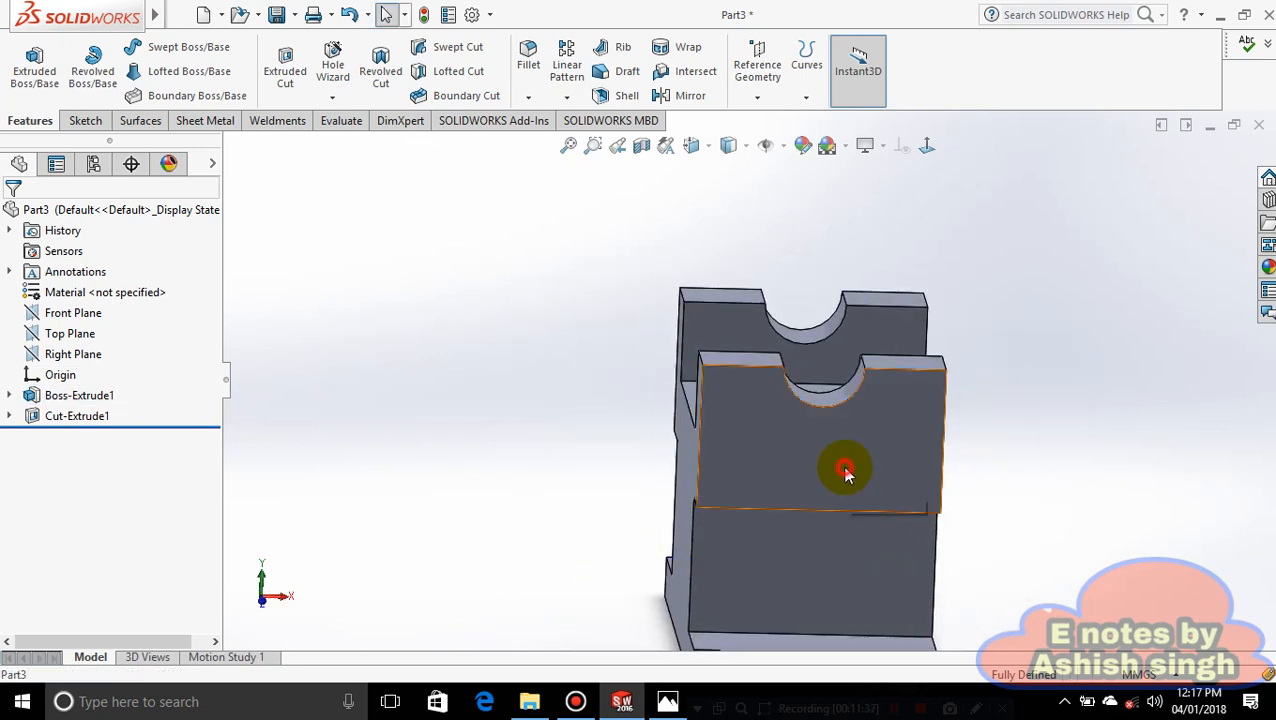
pyautogui.click(1043, 267)
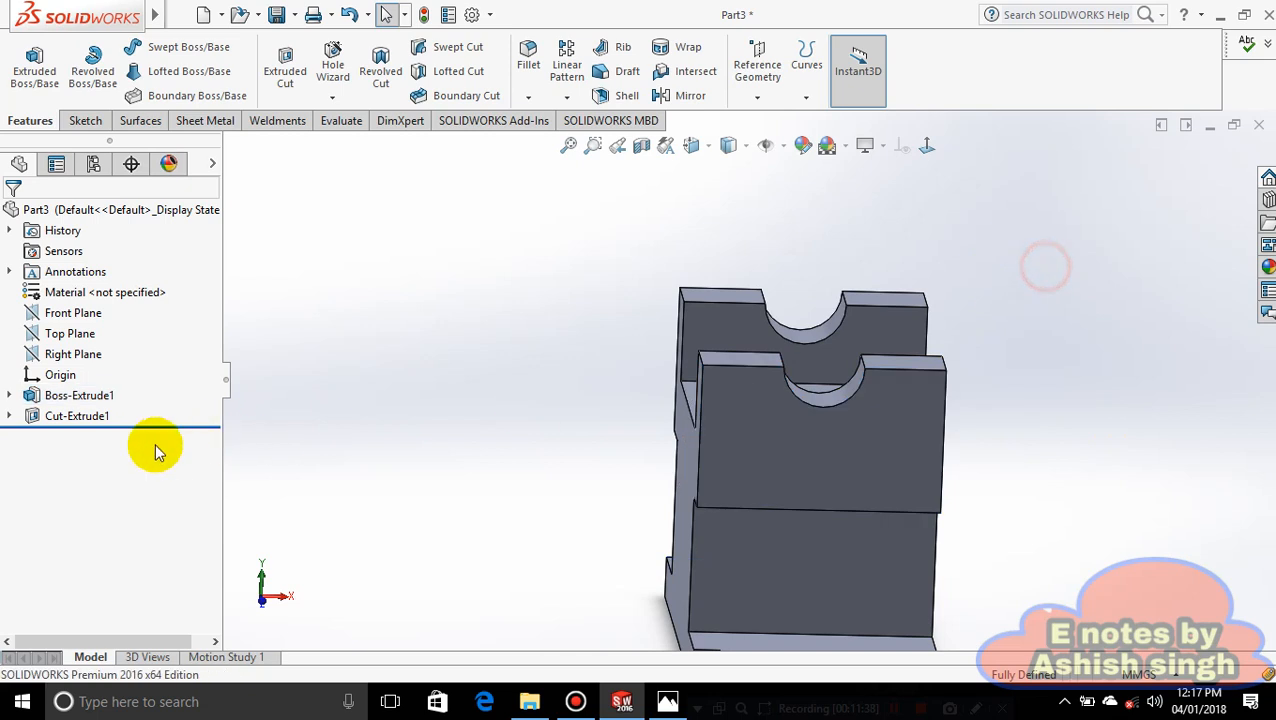
# - Show the sketch behind the groove cut and check its R15 arc and radius dimension
pyautogui.click(9, 418)
pyautogui.click(62, 436)
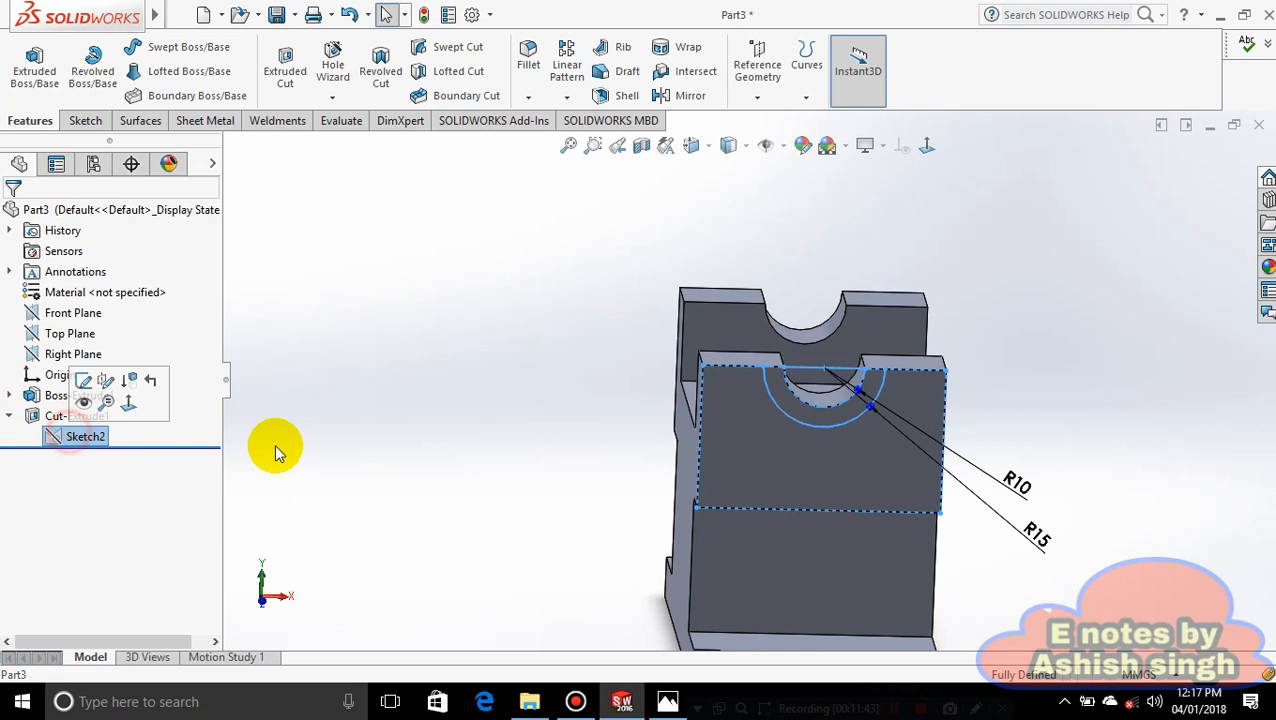
pyautogui.click(820, 434)
pyautogui.click(1236, 270)
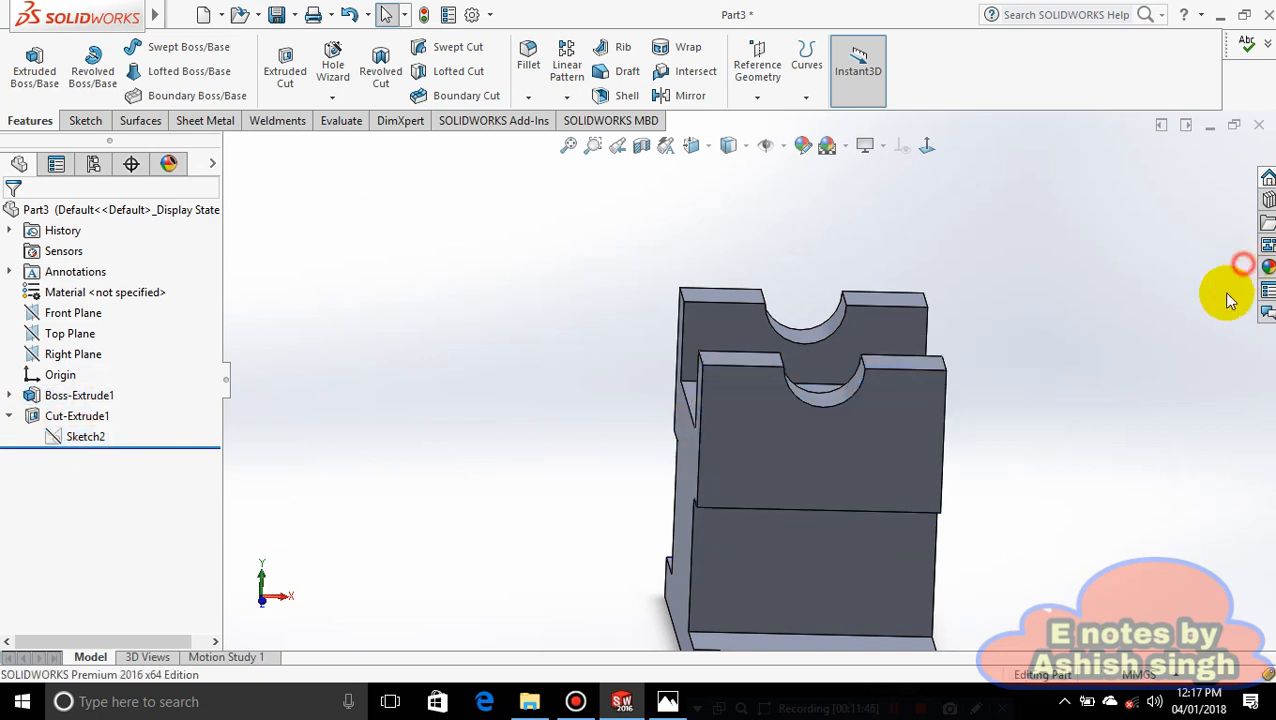
pyautogui.click(55, 436)
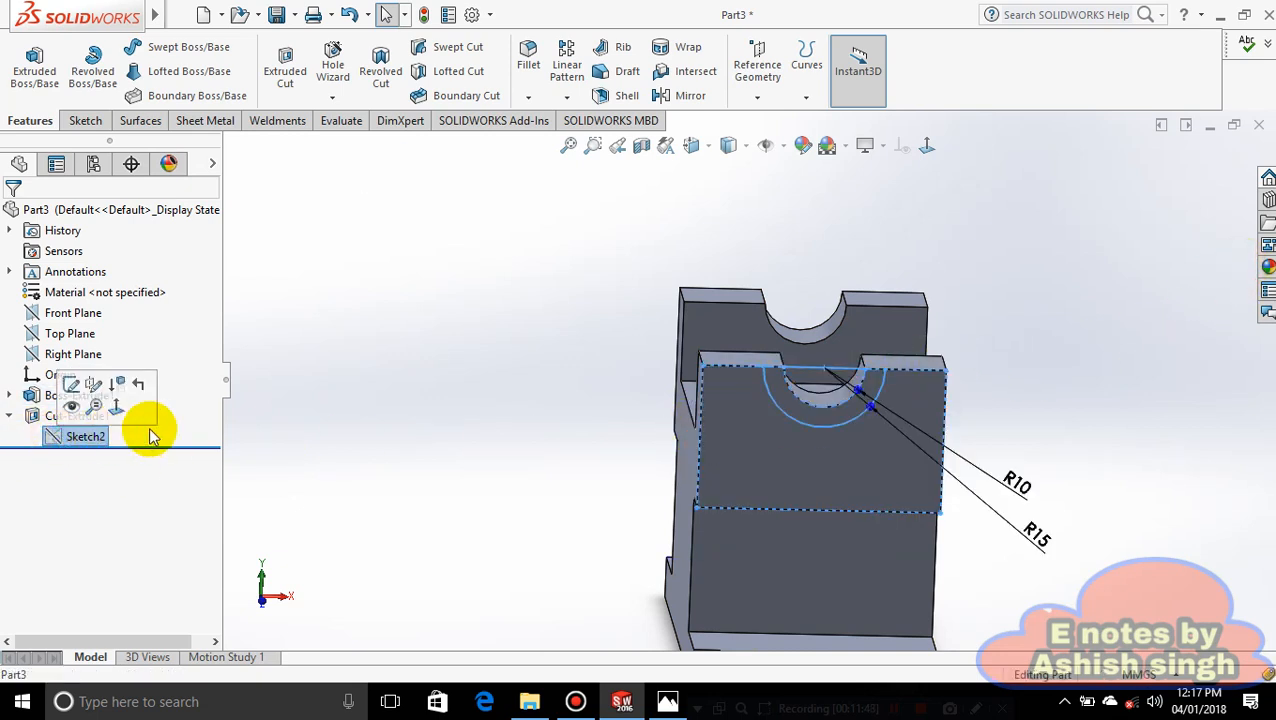
pyautogui.click(1030, 532)
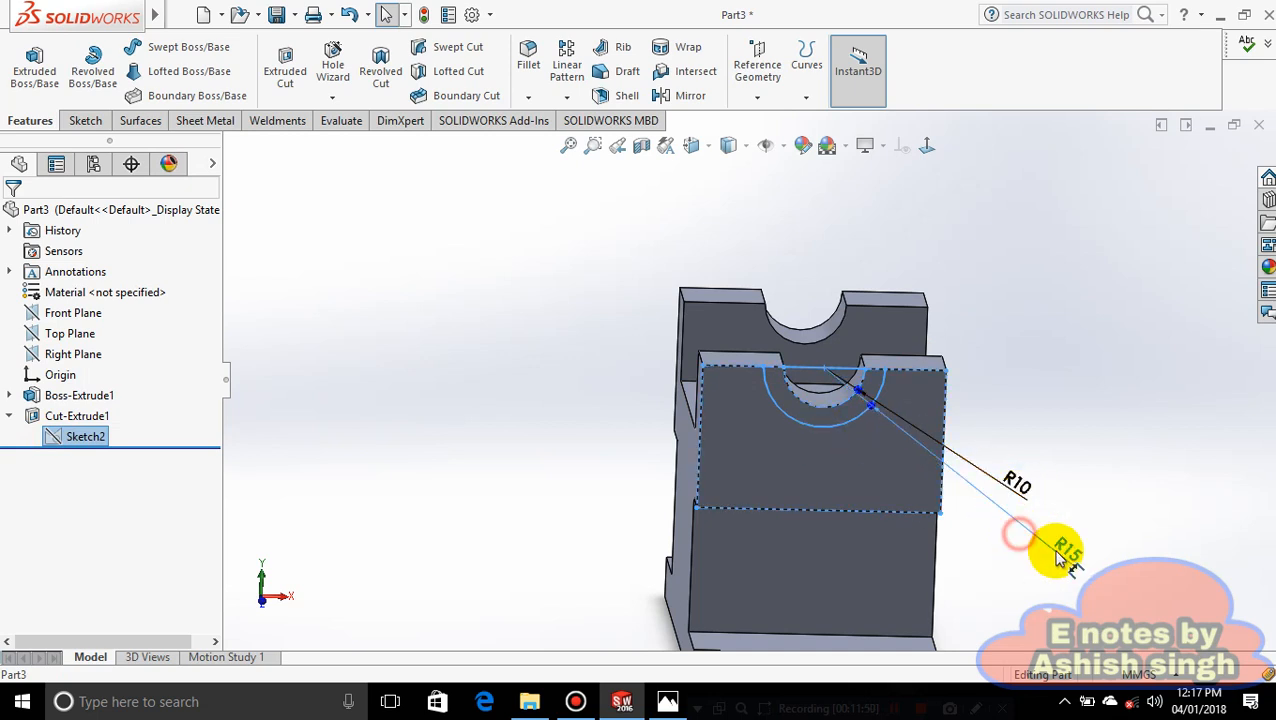
pyautogui.doubleClick(1068, 553)
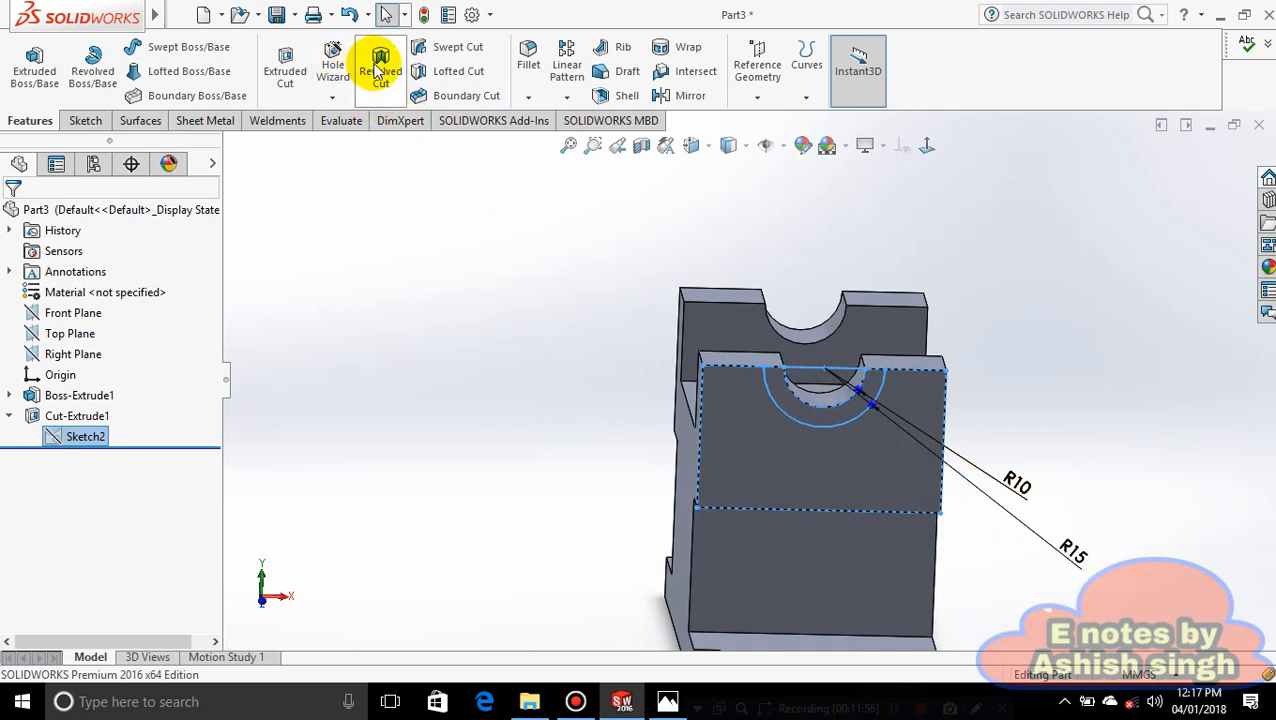
pyautogui.click(85, 120)
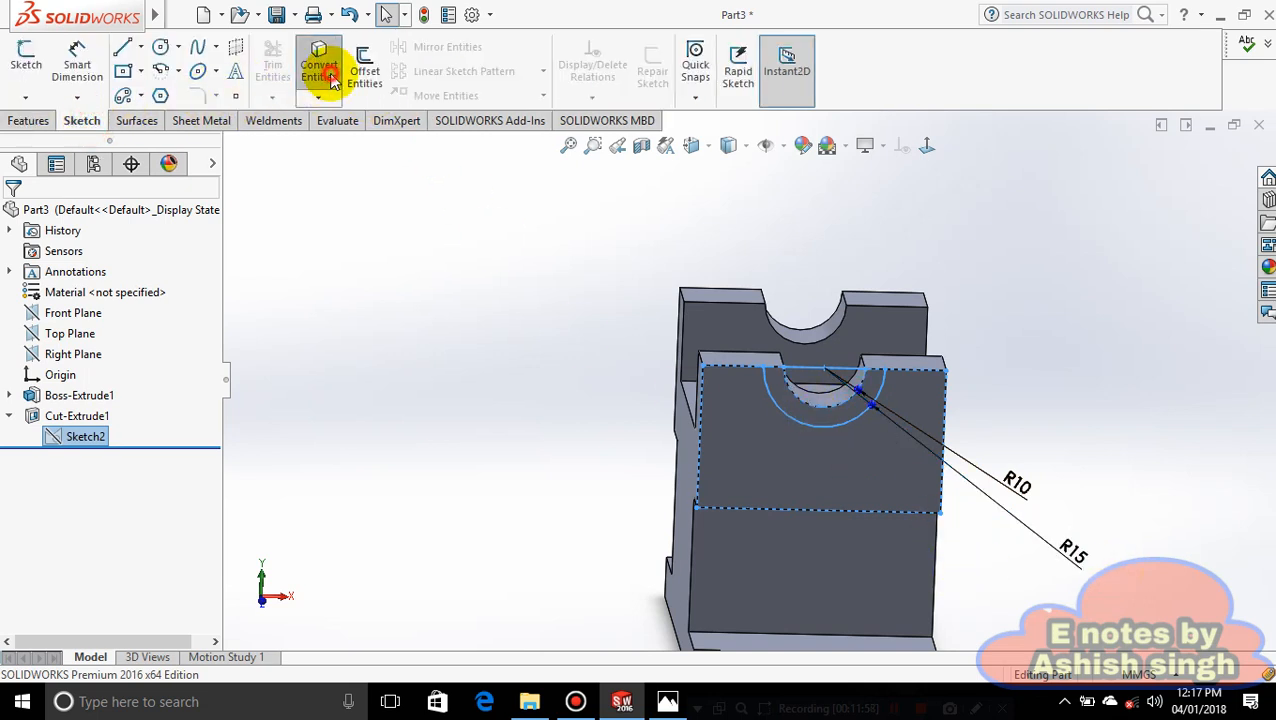
pyautogui.click(330, 79)
pyautogui.moveTo(1031, 416); pyautogui.dragTo(834, 350, button='middle')
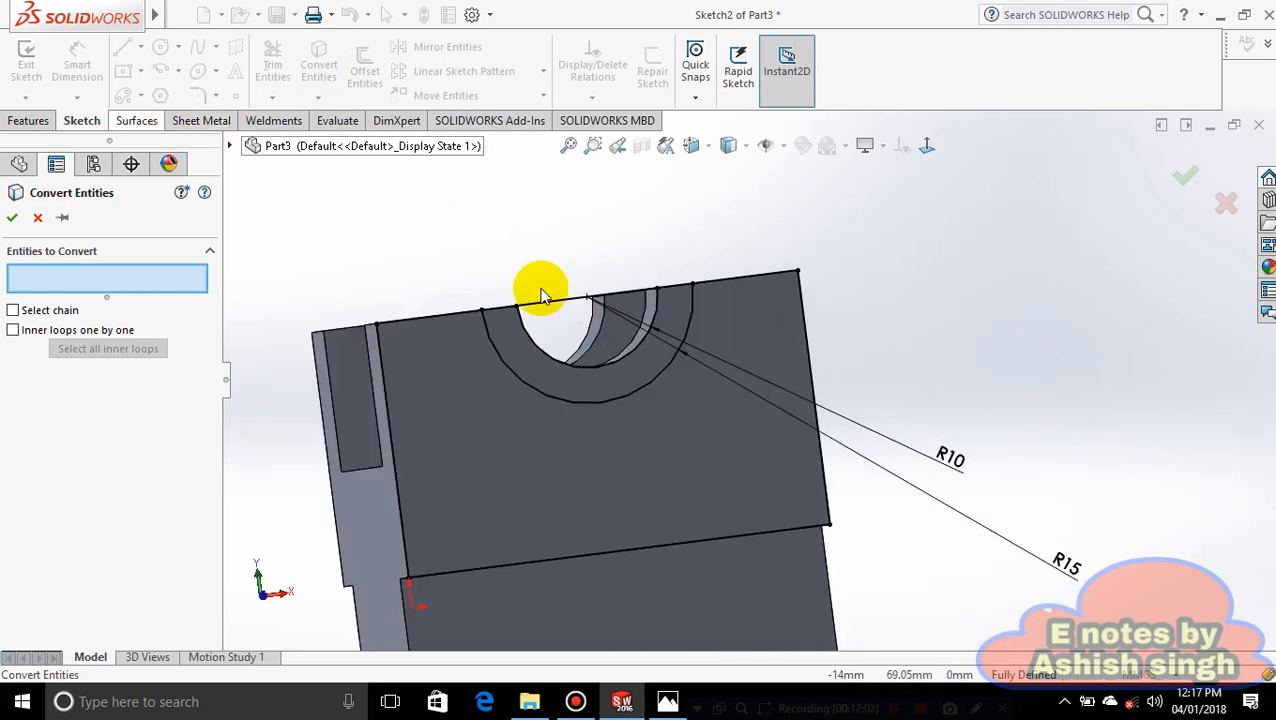
pyautogui.moveTo(1011, 398); pyautogui.dragTo(991, 450, button='middle')
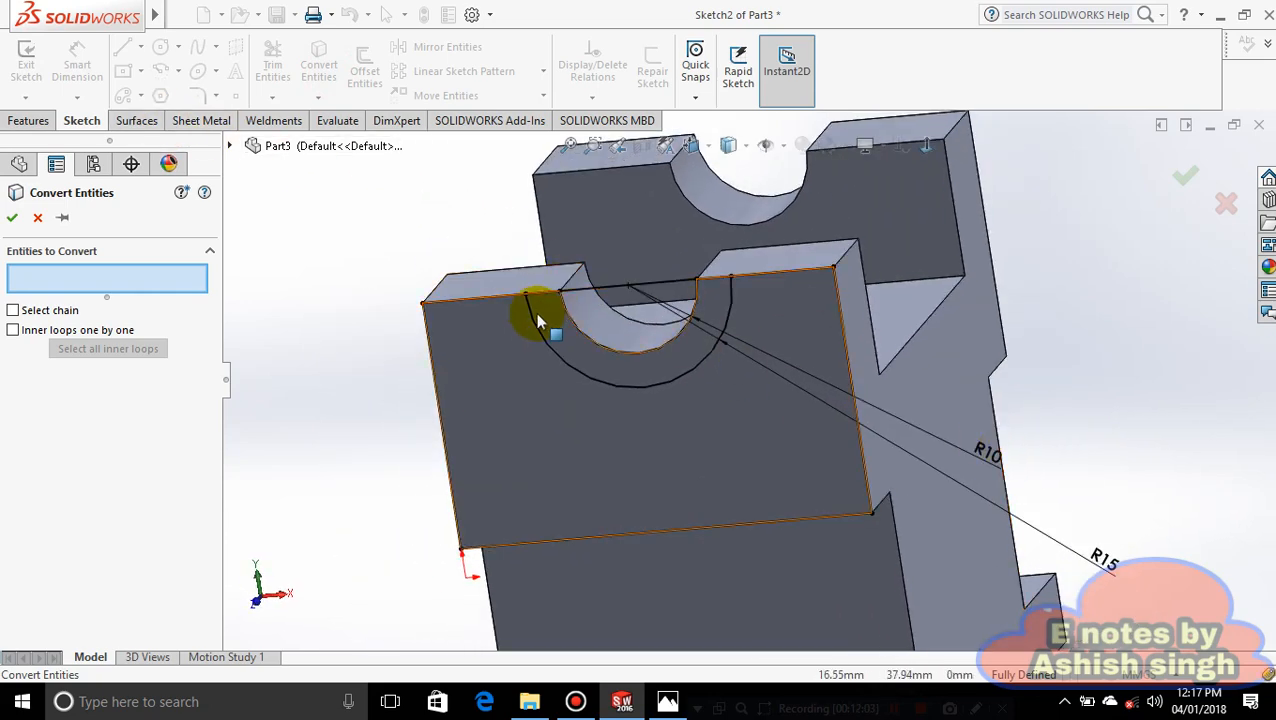
pyautogui.click(28, 120)
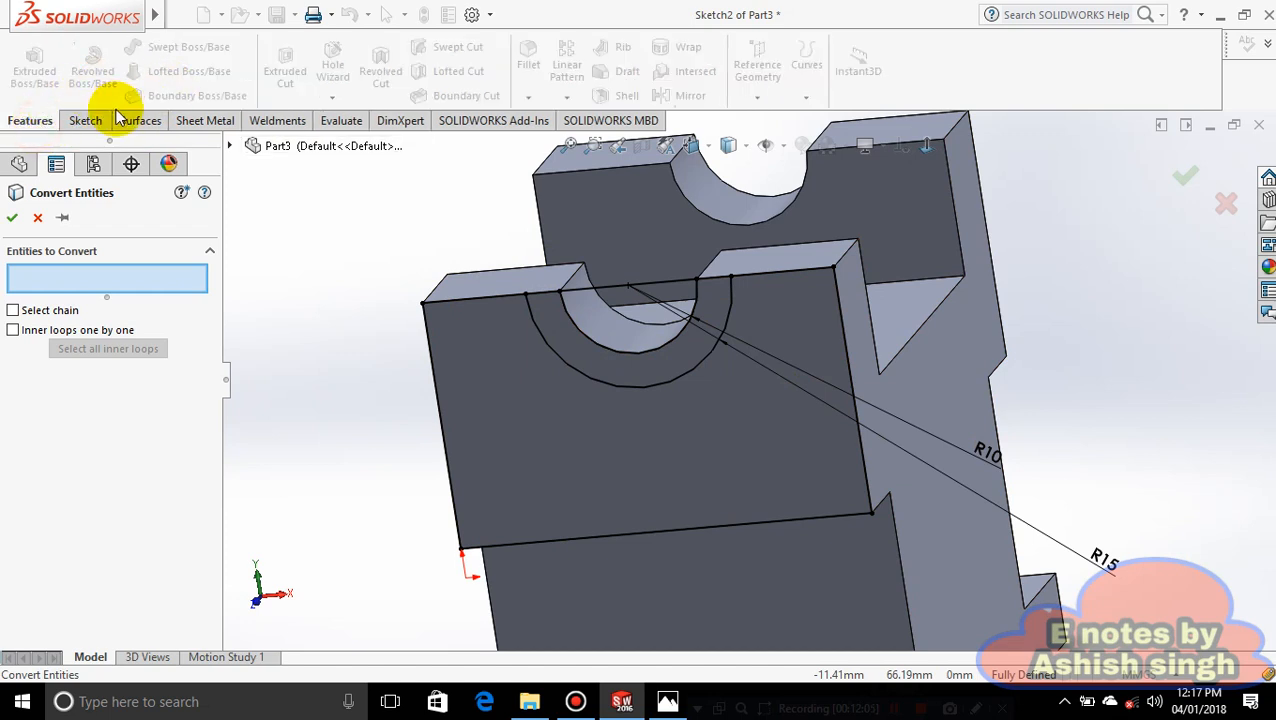
pyautogui.click(1182, 186)
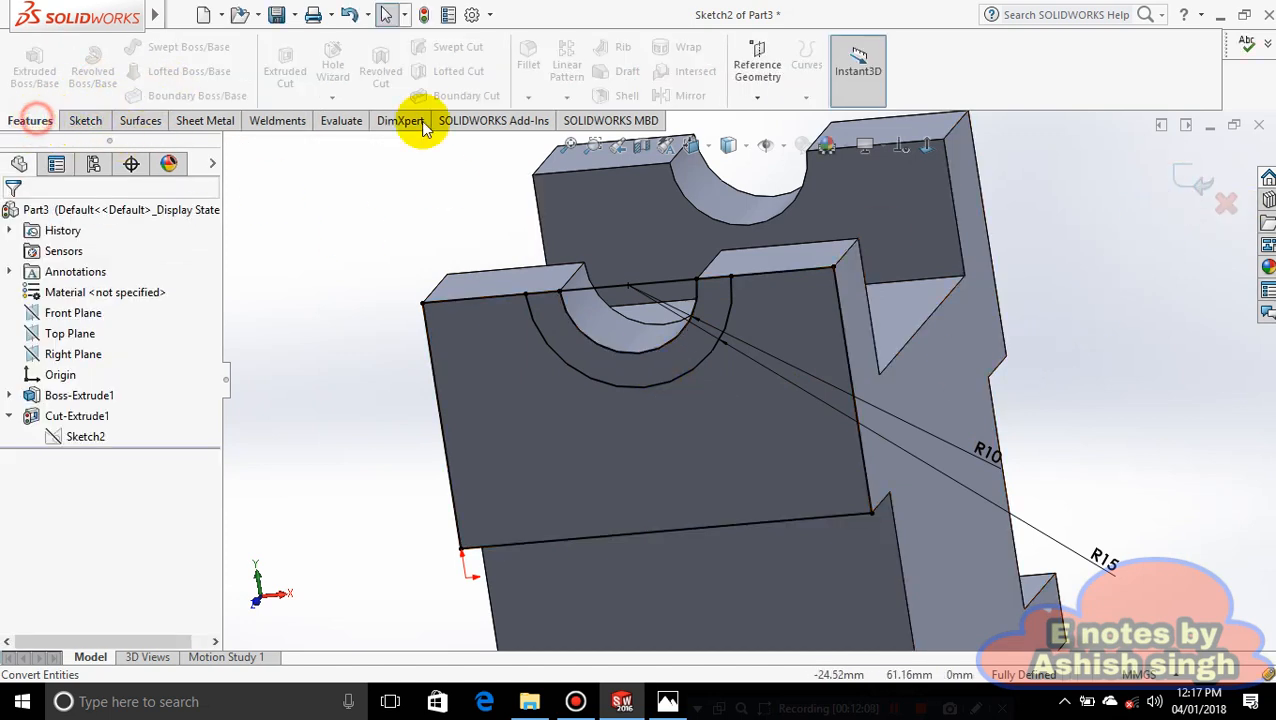
pyautogui.click(1196, 183)
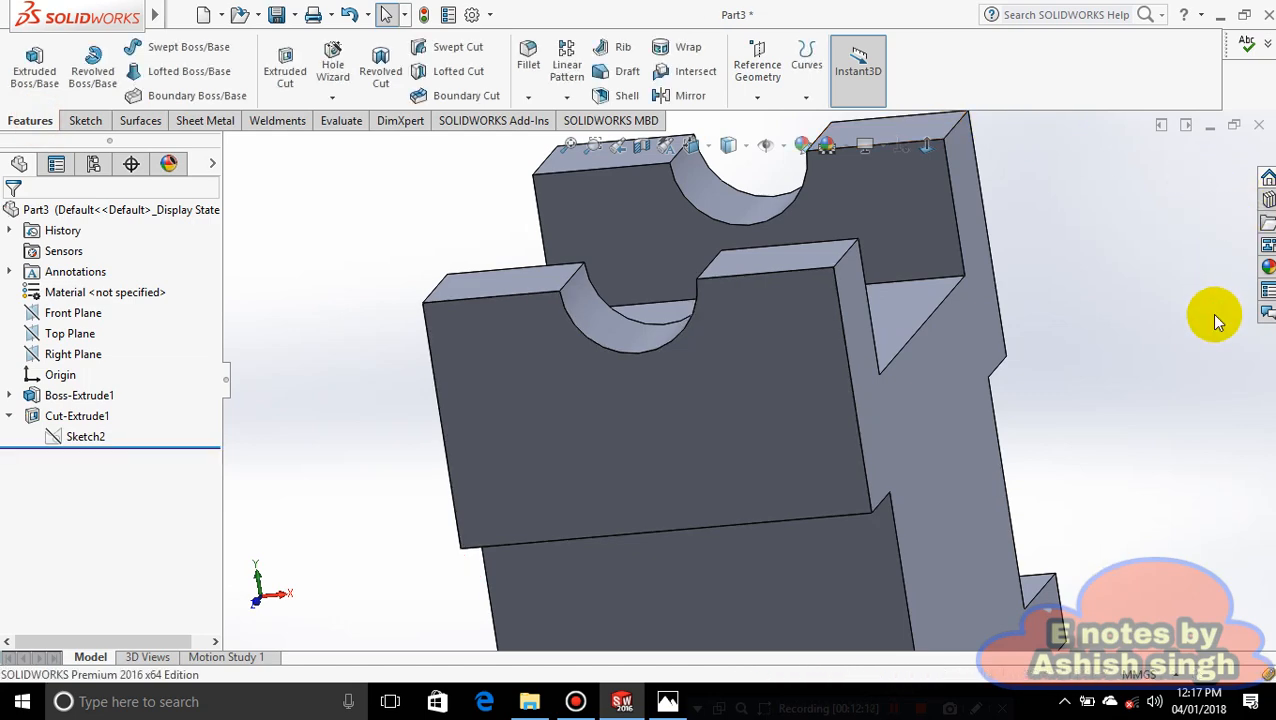
# - Reopen the groove cut's sketch and convert the outline of the notched end face into it
pyautogui.moveTo(539, 317); pyautogui.dragTo(269, 424, button='middle')
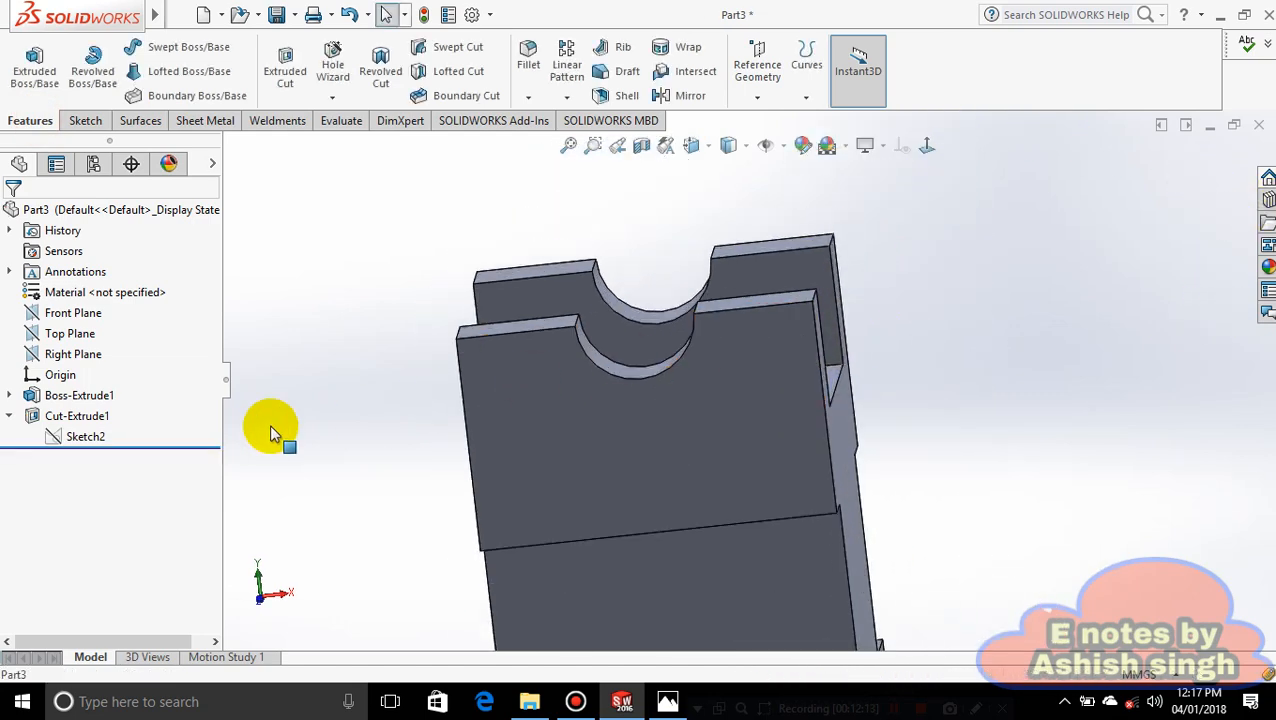
pyautogui.click(60, 437)
pyautogui.moveTo(584, 347)
pyautogui.mouseDown(button='middle')
pyautogui.moveTo(854, 285)
pyautogui.moveTo(863, 338)
pyautogui.moveTo(708, 387)
pyautogui.mouseUp(button='middle')
pyautogui.click(708, 408)
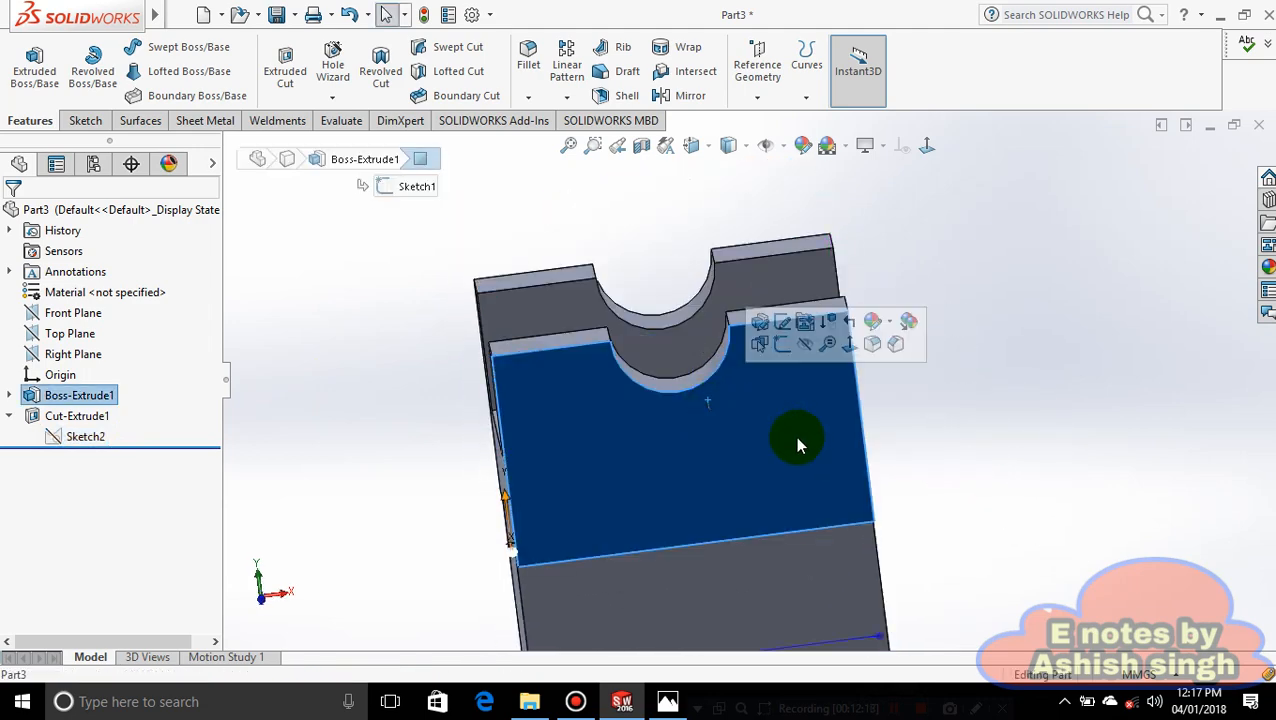
pyautogui.click(1009, 442)
pyautogui.click(57, 440)
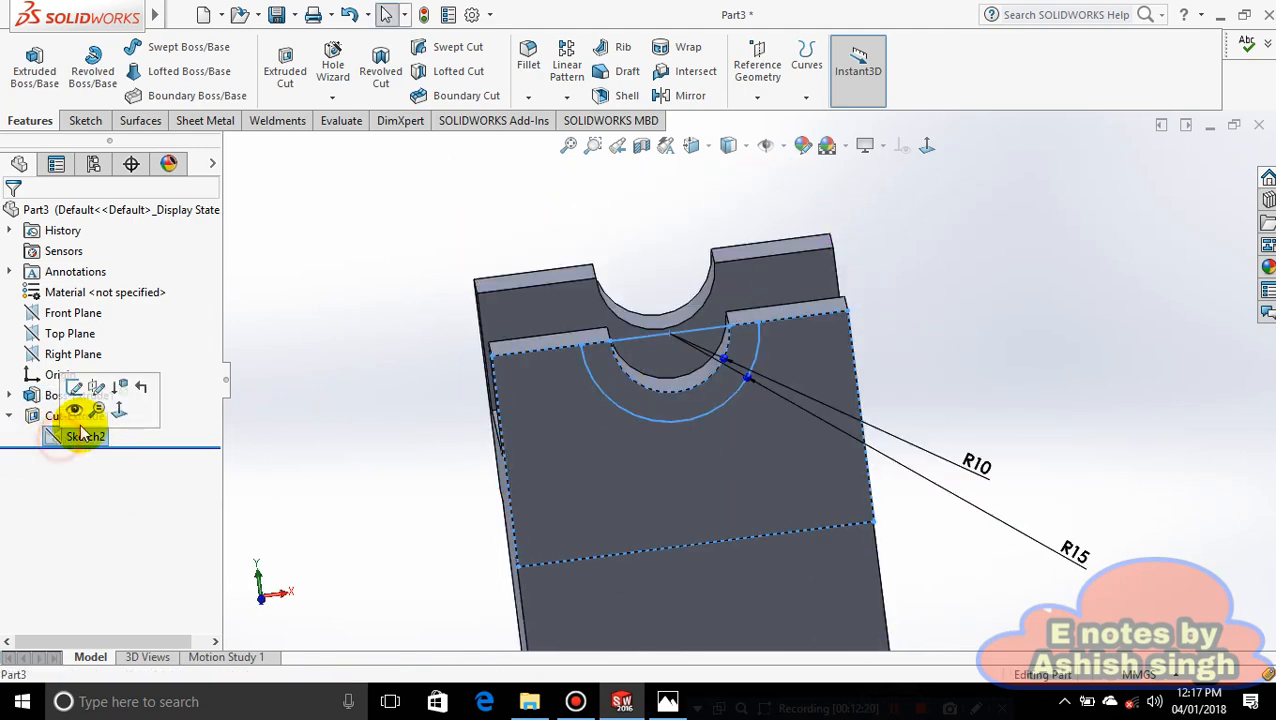
pyautogui.click(88, 120)
pyautogui.click(318, 62)
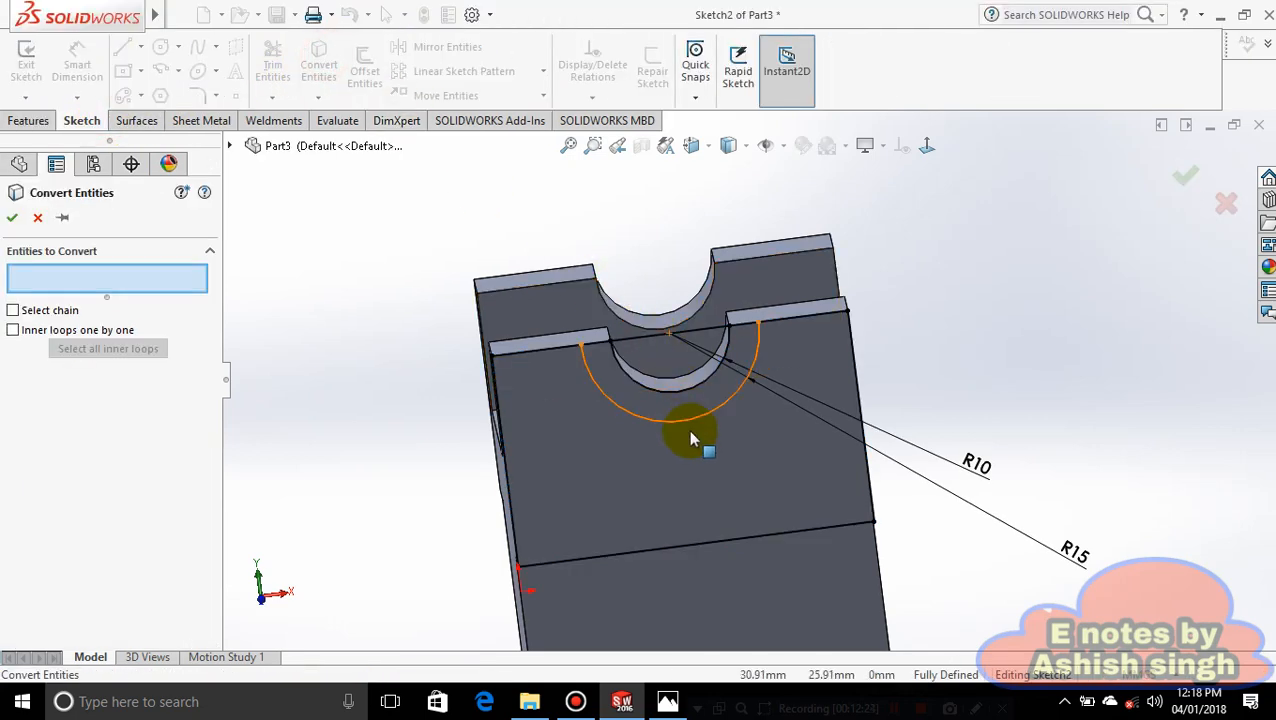
pyautogui.click(694, 400)
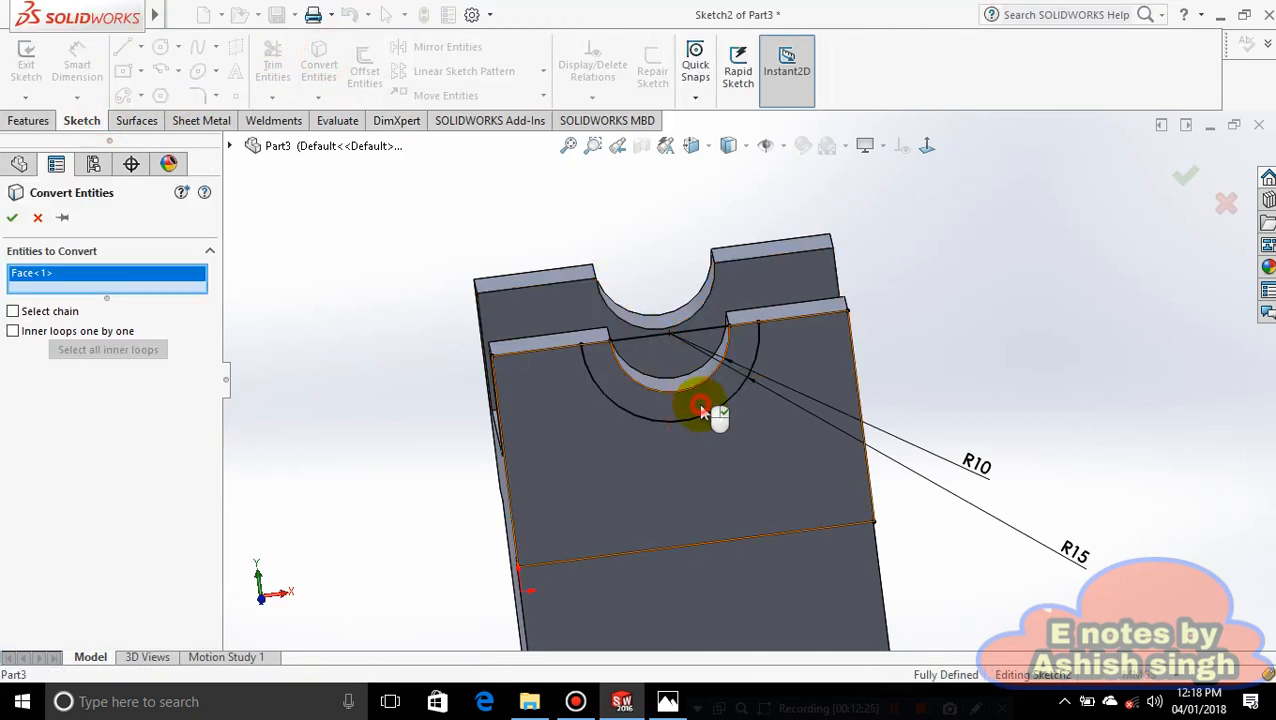
pyautogui.click(12, 218)
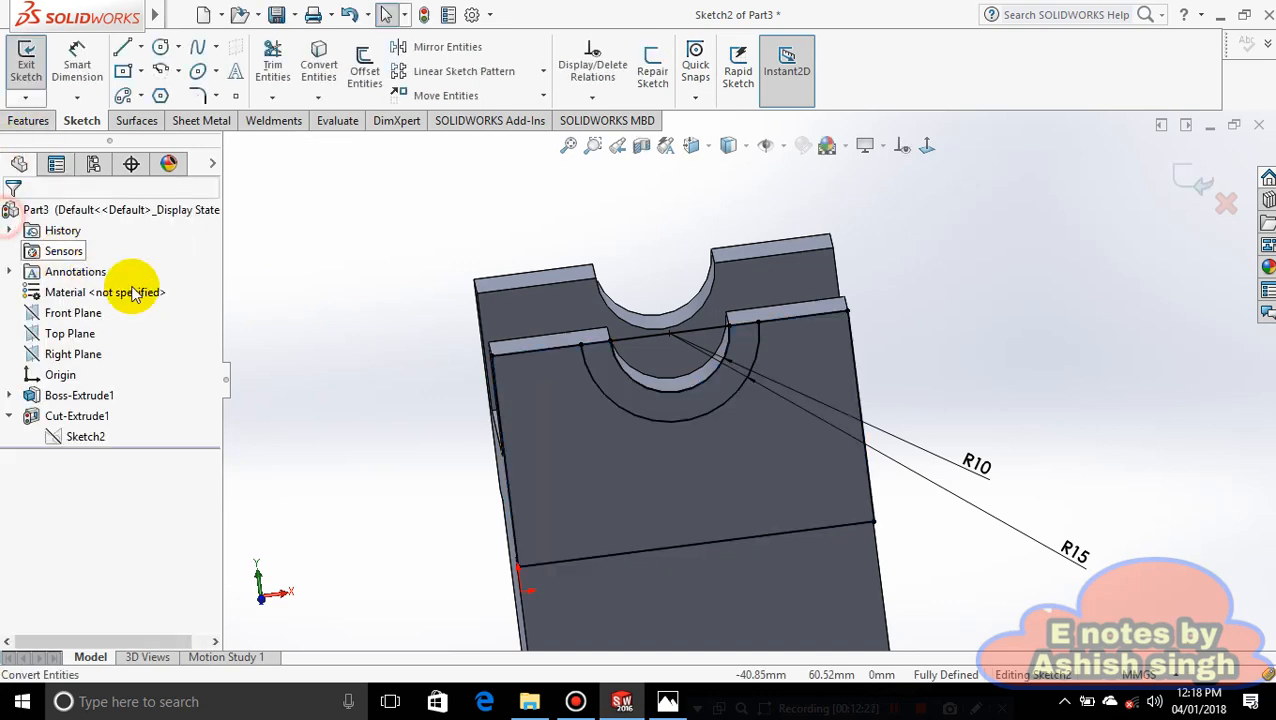
# - Trim away the sketch line that spans the mouth of the R10 semicircle along the end face's upper edge
pyautogui.click(30, 120)
pyautogui.click(406, 505)
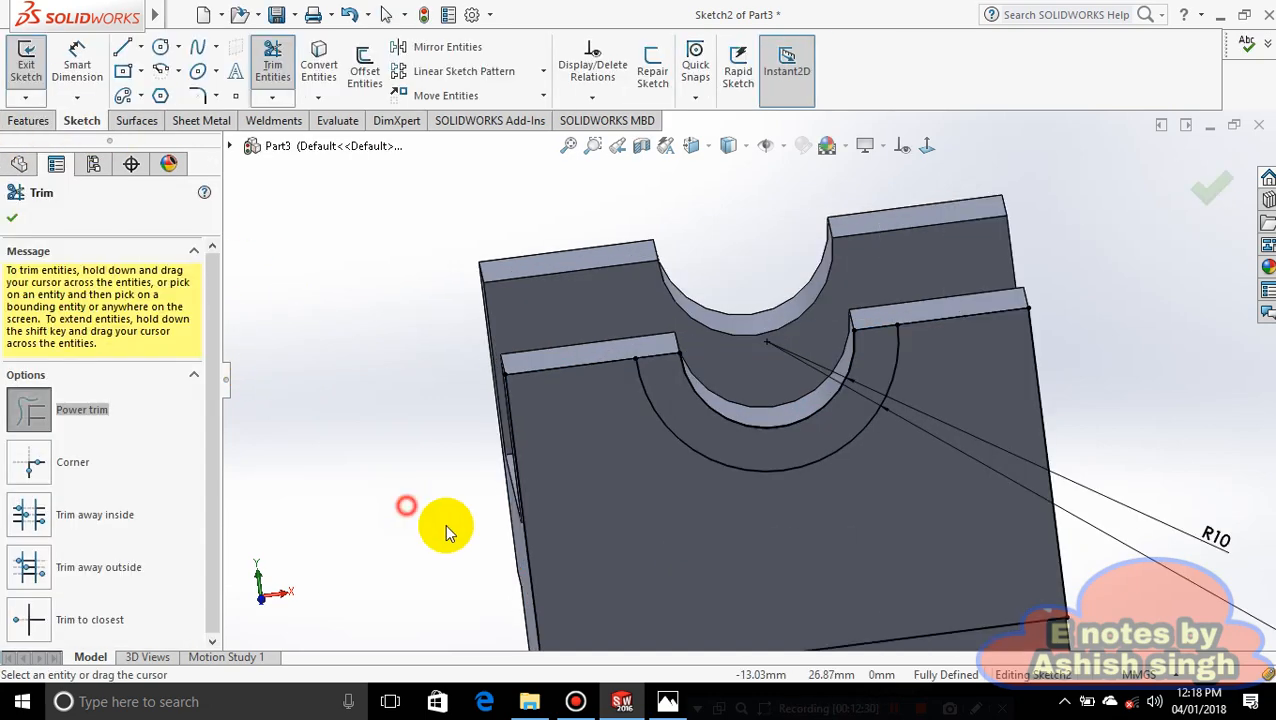
pyautogui.rightClick(604, 490)
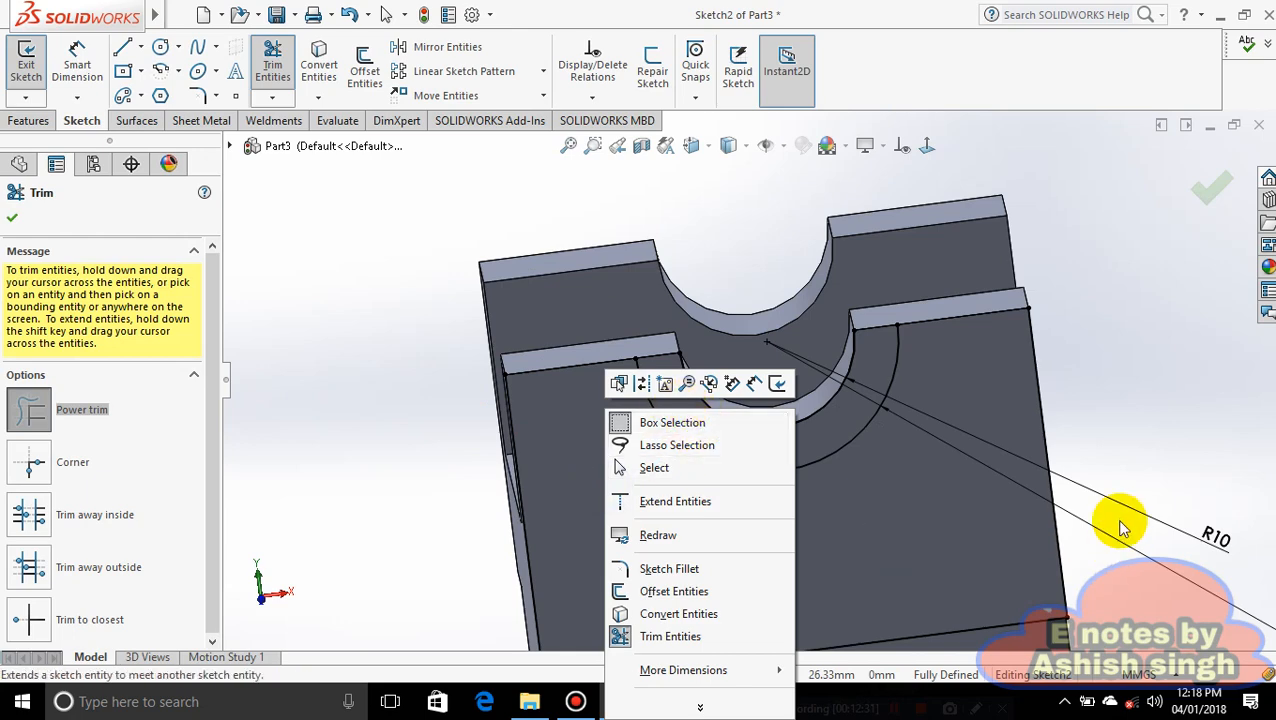
pyautogui.click(1240, 430)
pyautogui.scroll(3, 1104, 421)
pyautogui.click(1208, 190)
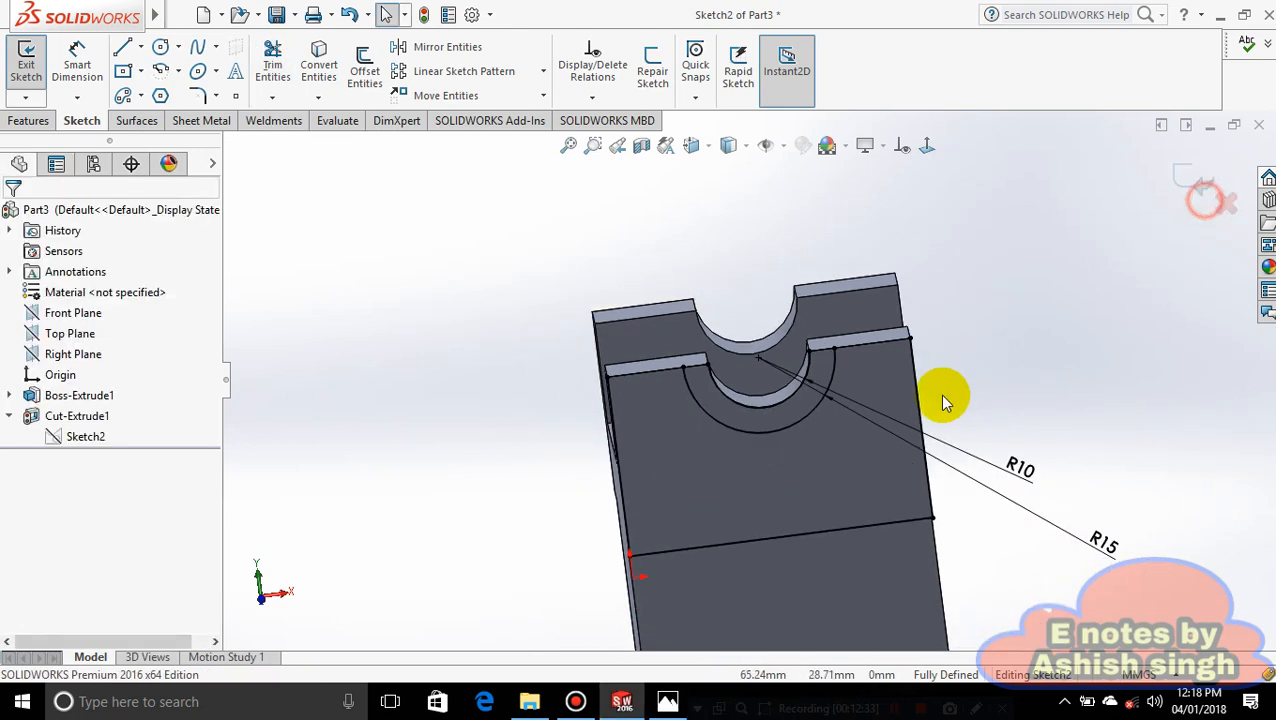
# - Undo the last two edits to the groove cut's sketch and exit the sketch
pyautogui.rightClick(813, 488)
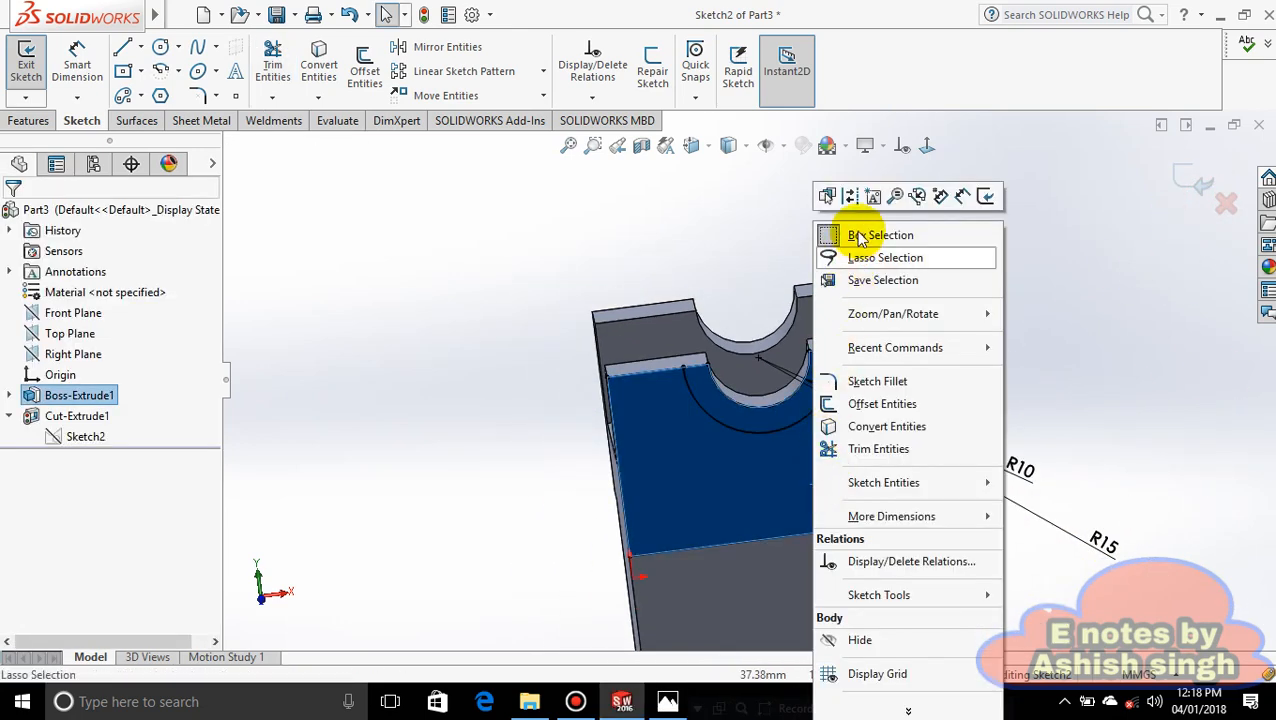
pyautogui.click(1105, 293)
pyautogui.click(1190, 178)
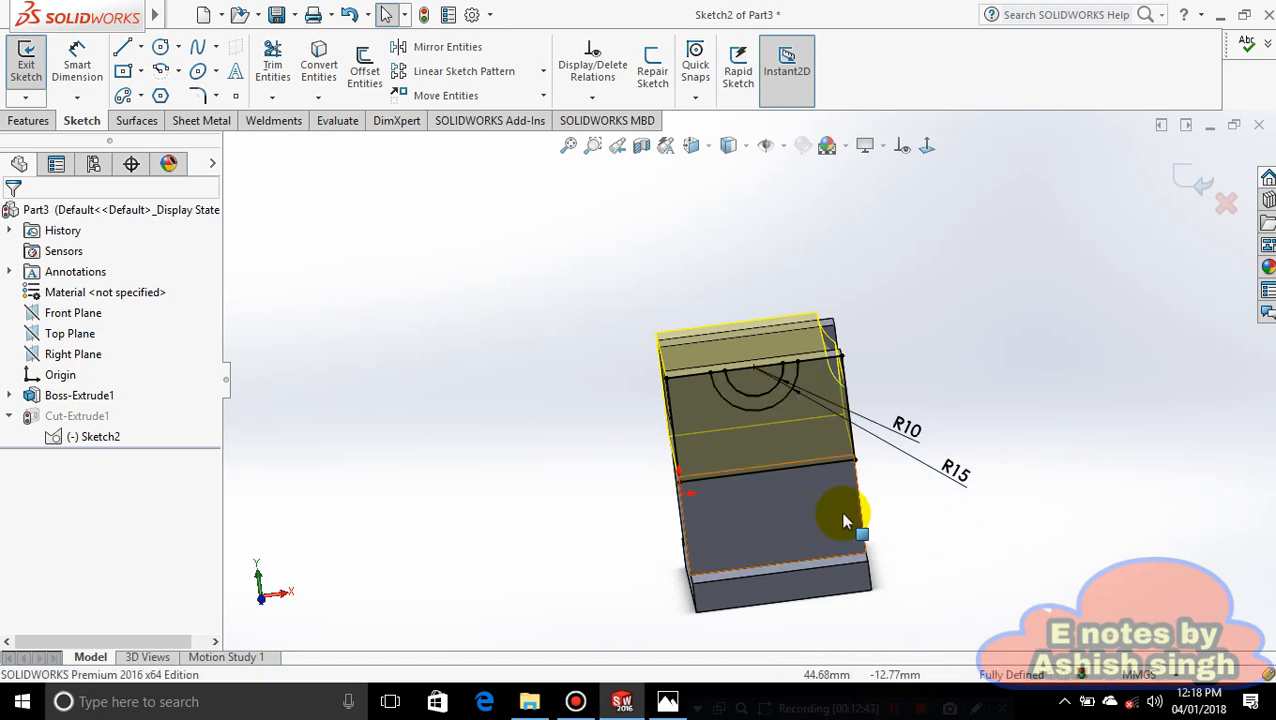
pyautogui.click(990, 522)
pyautogui.hotkey('ctrl', 'z')
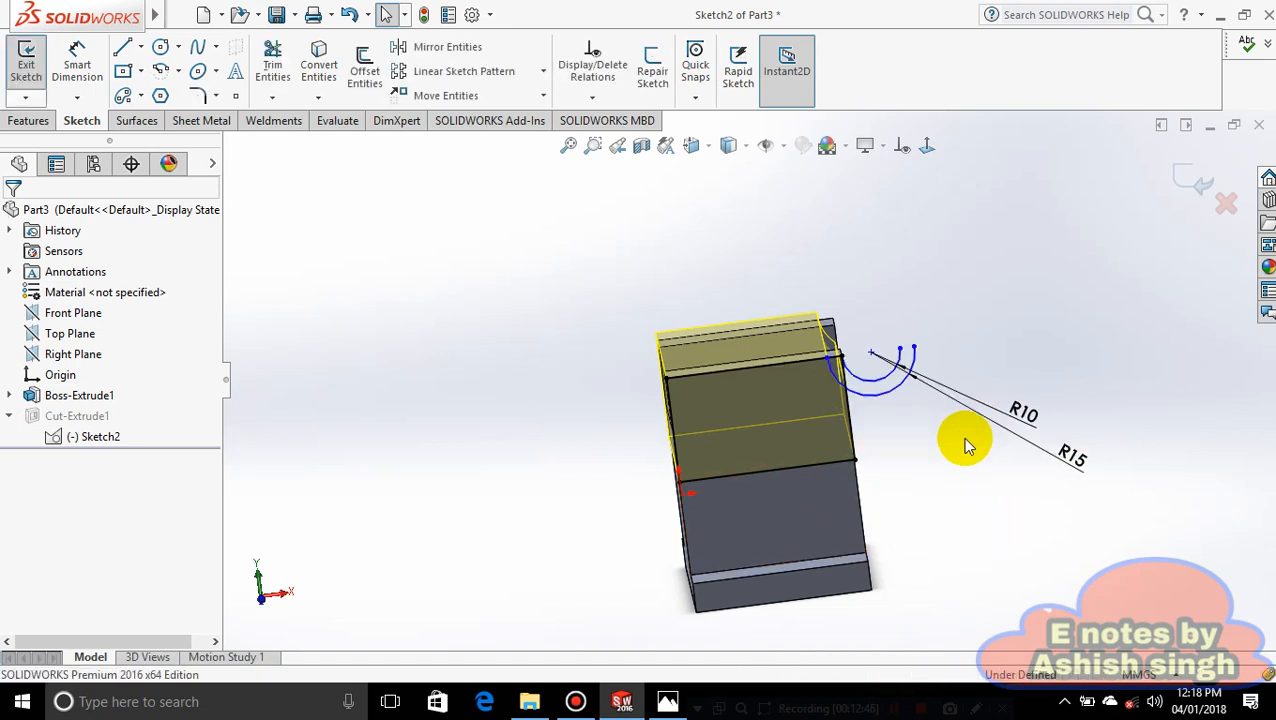
pyautogui.hotkey('ctrl', 'z')
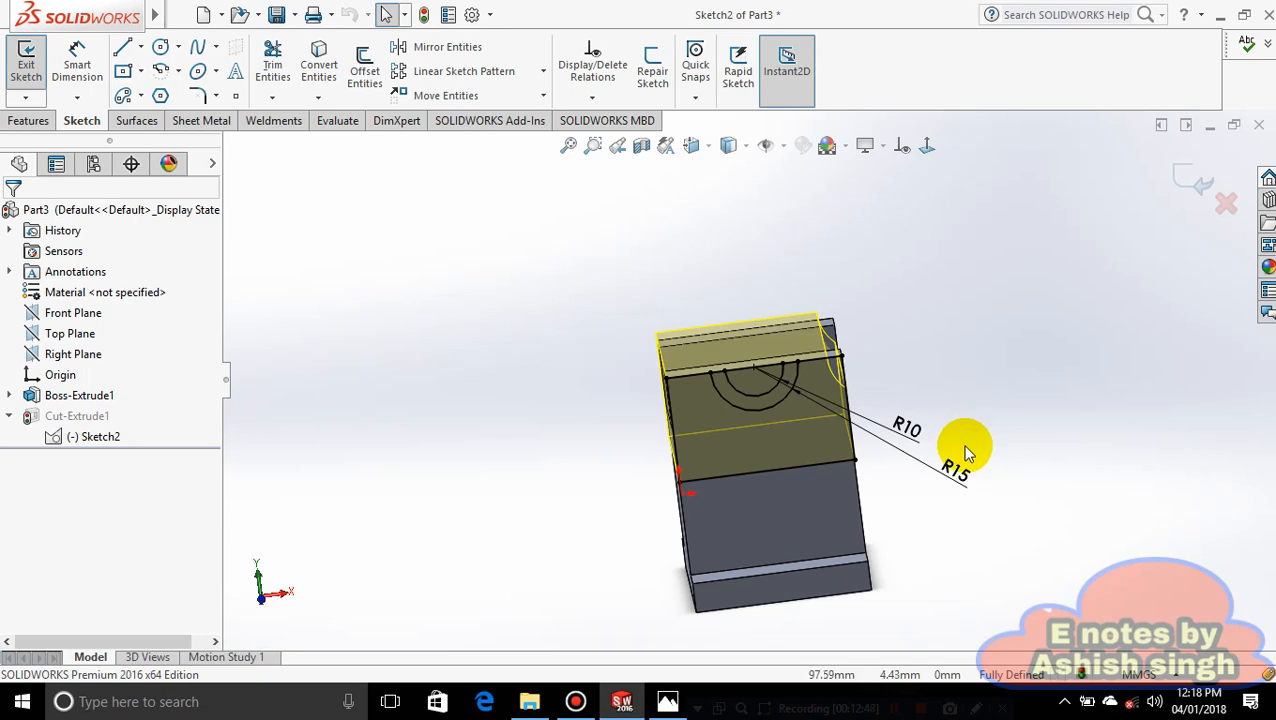
pyautogui.doubleClick(1050, 390)
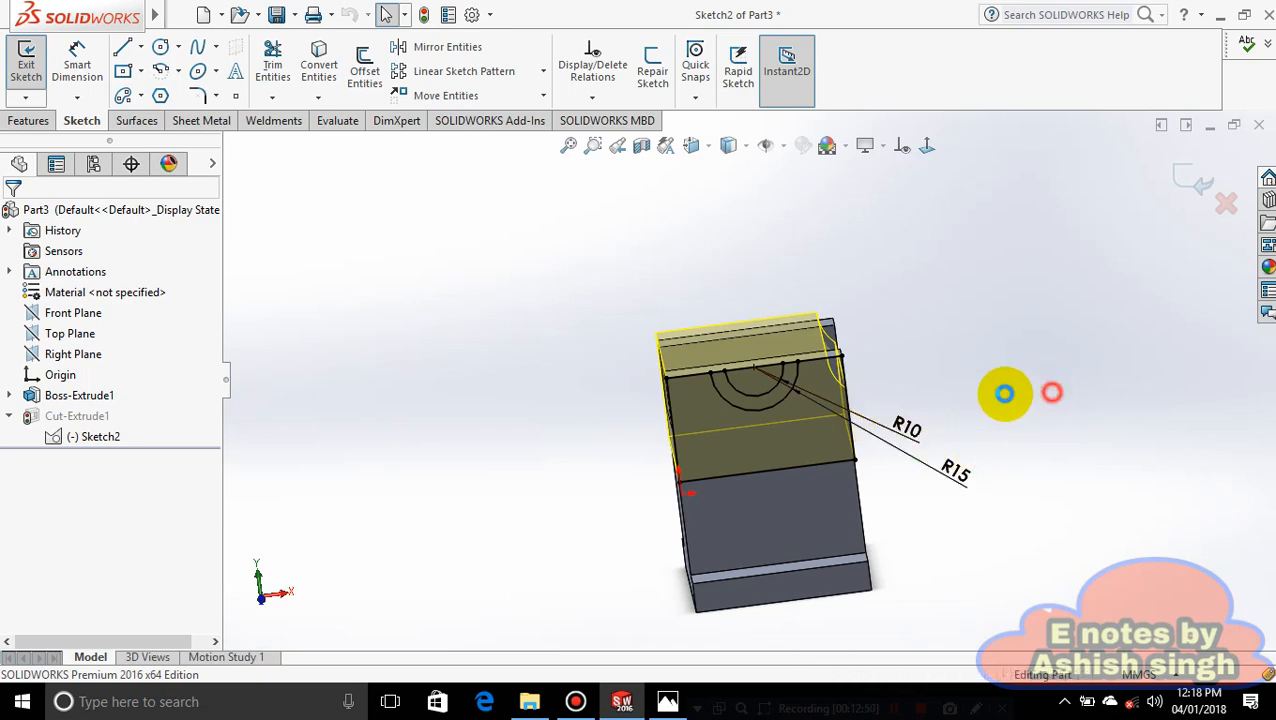
# - Start a new sketch on the notched end face of the upper leg and view it face-on
pyautogui.moveTo(854, 464); pyautogui.dragTo(771, 526, button='middle')
pyautogui.scroll(2, 935, 456)
pyautogui.moveTo(946, 458)
pyautogui.mouseDown(button='middle')
pyautogui.moveTo(1134, 364)
pyautogui.moveTo(729, 382)
pyautogui.mouseUp(button='middle')
pyautogui.click(729, 382)
pyautogui.click(806, 328)
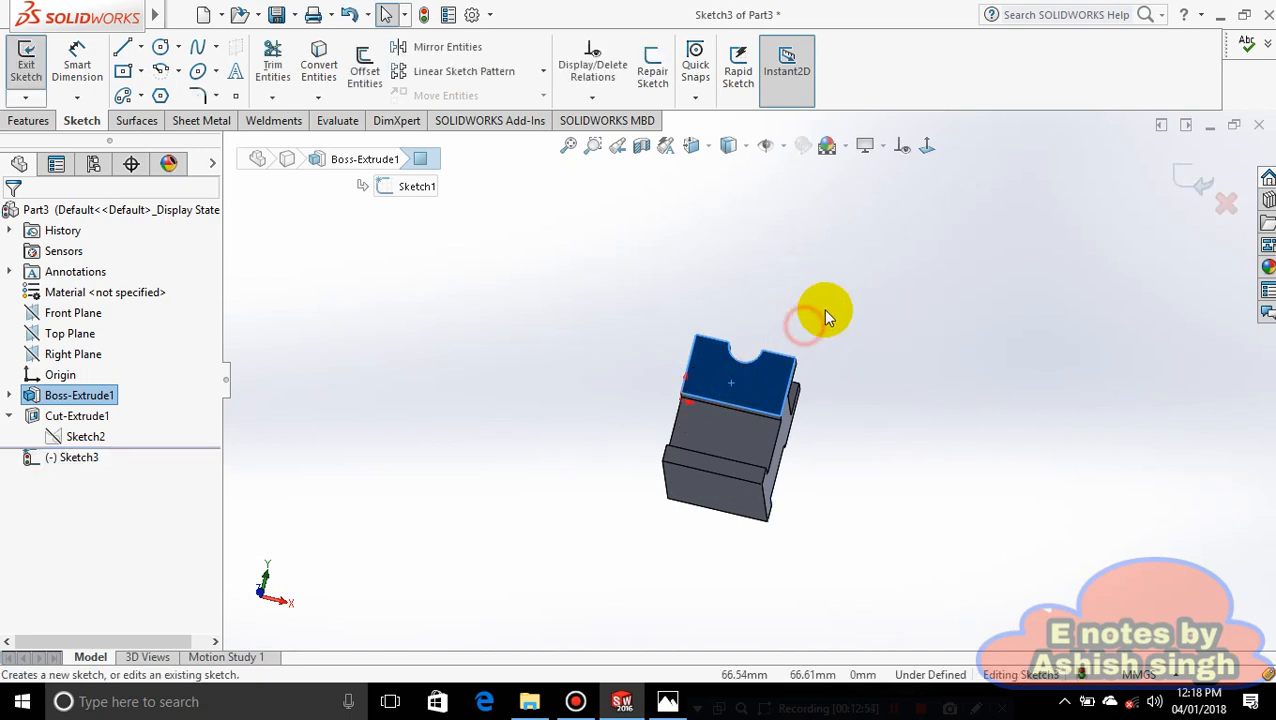
pyautogui.click(928, 144)
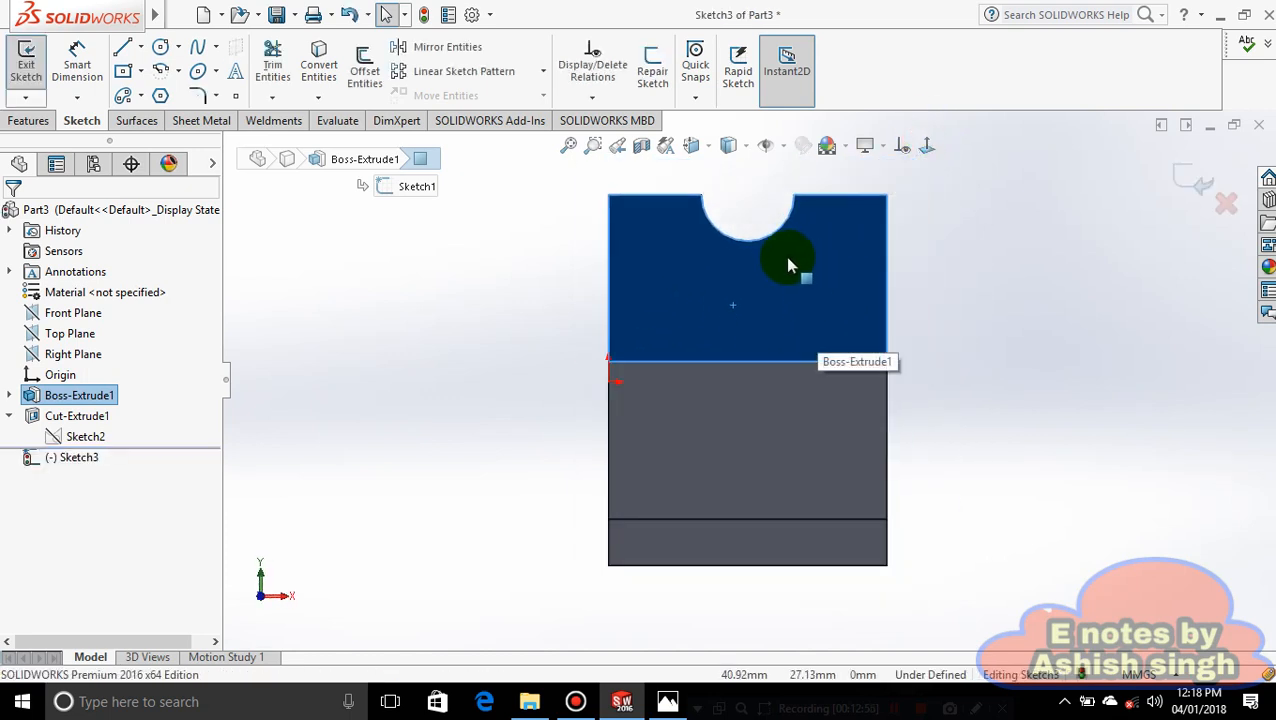
# - Draw a centerpoint arc of about 12.8 mm radius below the groove, centred on its mouth and ending on the face's upper edge
pyautogui.click(177, 73)
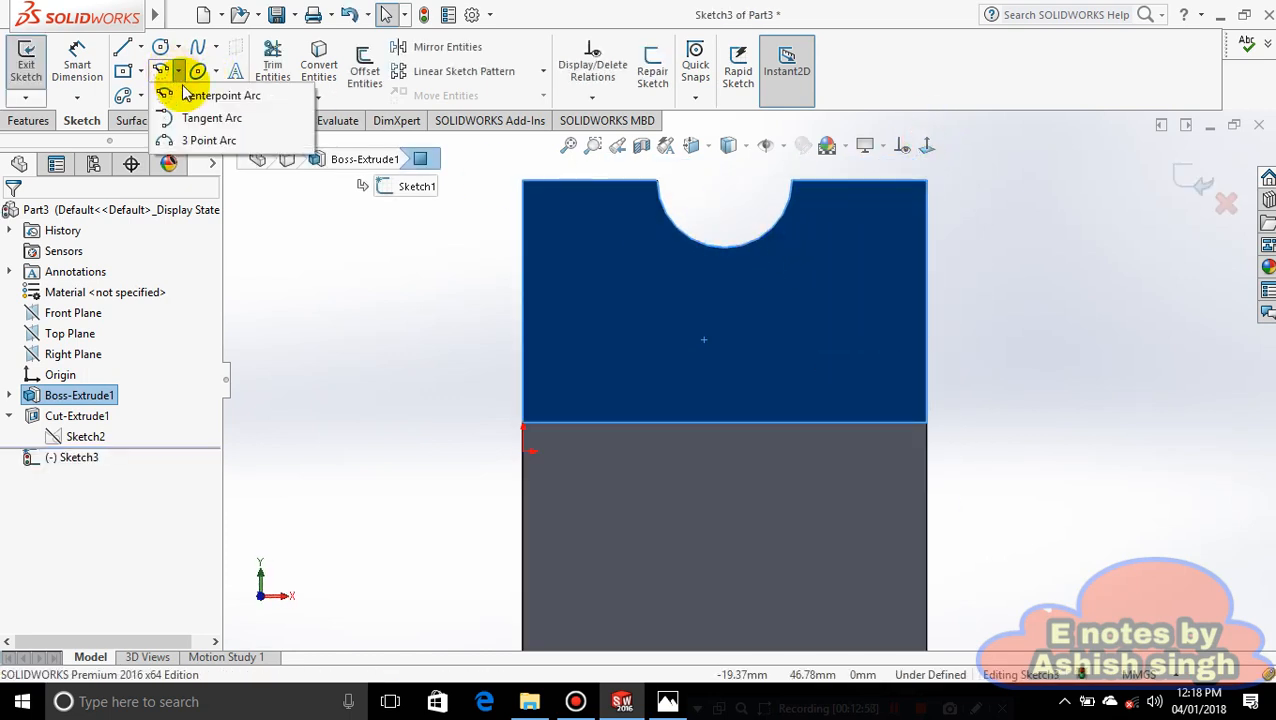
pyautogui.click(200, 91)
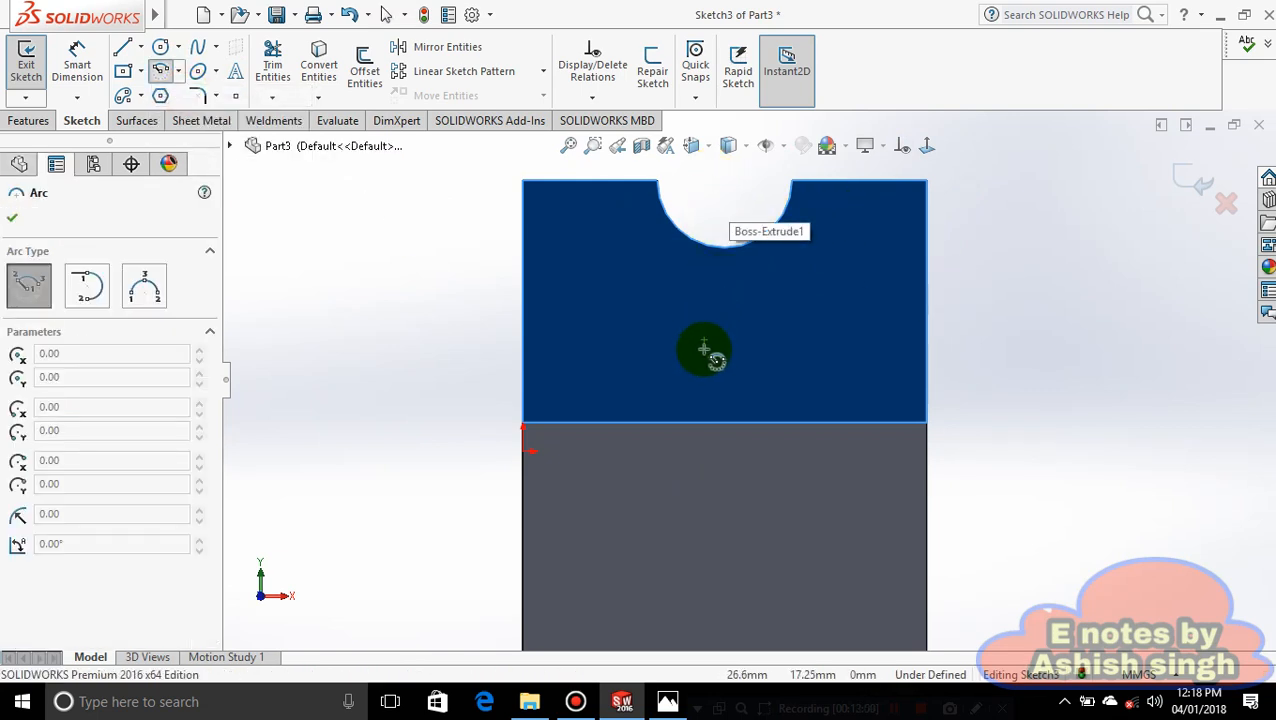
pyautogui.click(724, 181)
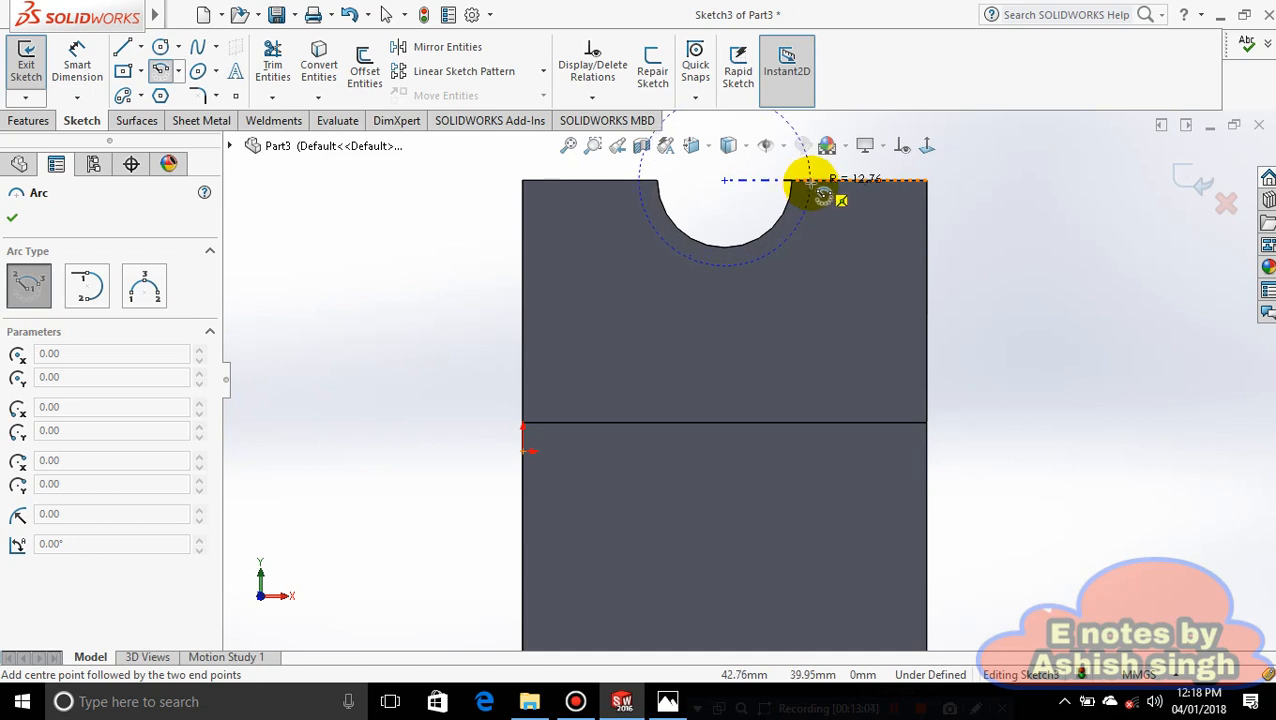
pyautogui.click(818, 196)
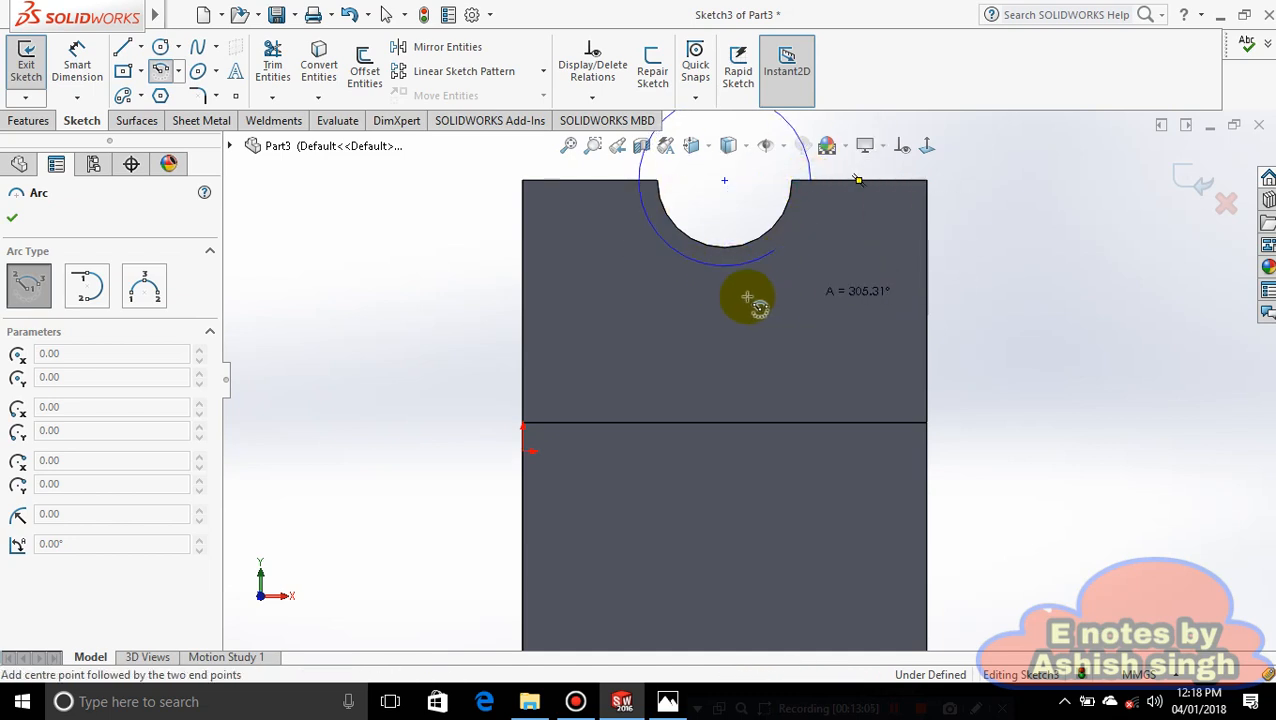
pyautogui.click(636, 182)
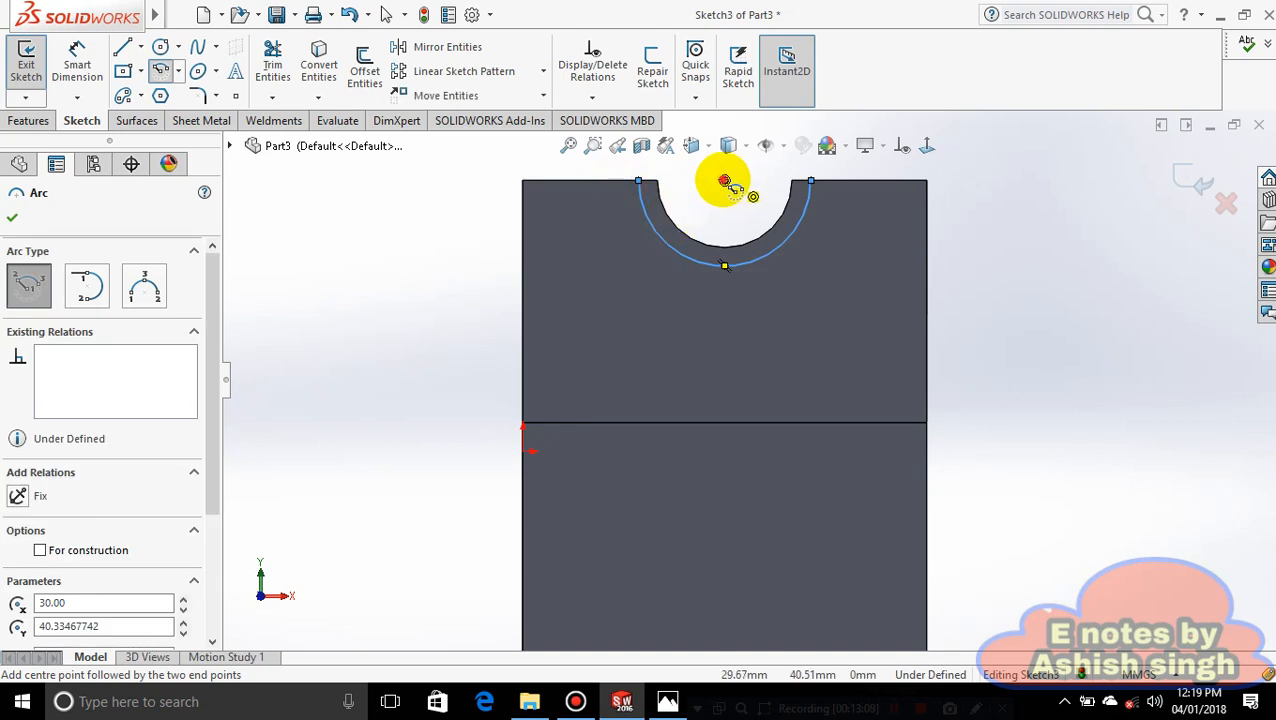
# - Trace the semicircular groove edge with a concentric centerpoint arc running between the corners of its mouth
pyautogui.click(725, 181)
pyautogui.click(791, 182)
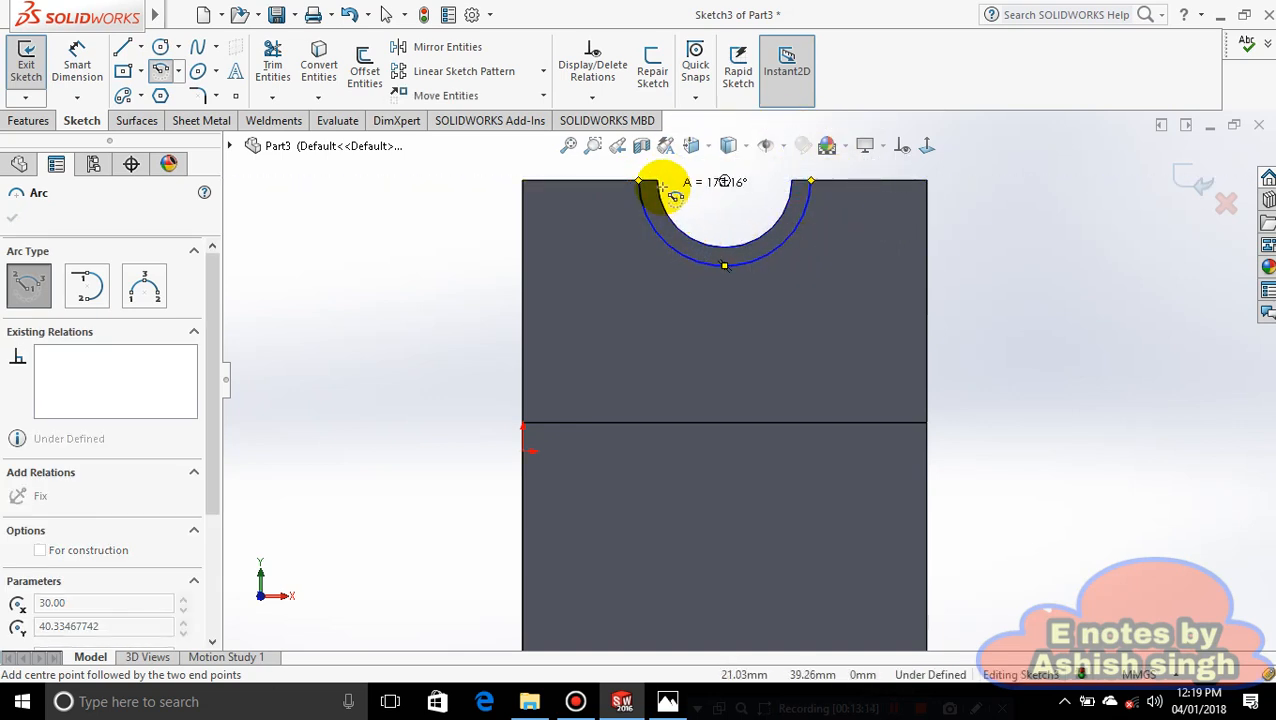
pyautogui.click(657, 182)
# - Join the ends of the two concentric arcs on both sides with horizontal lines about 2.76 mm long
pyautogui.scroll(-3, 684, 204)
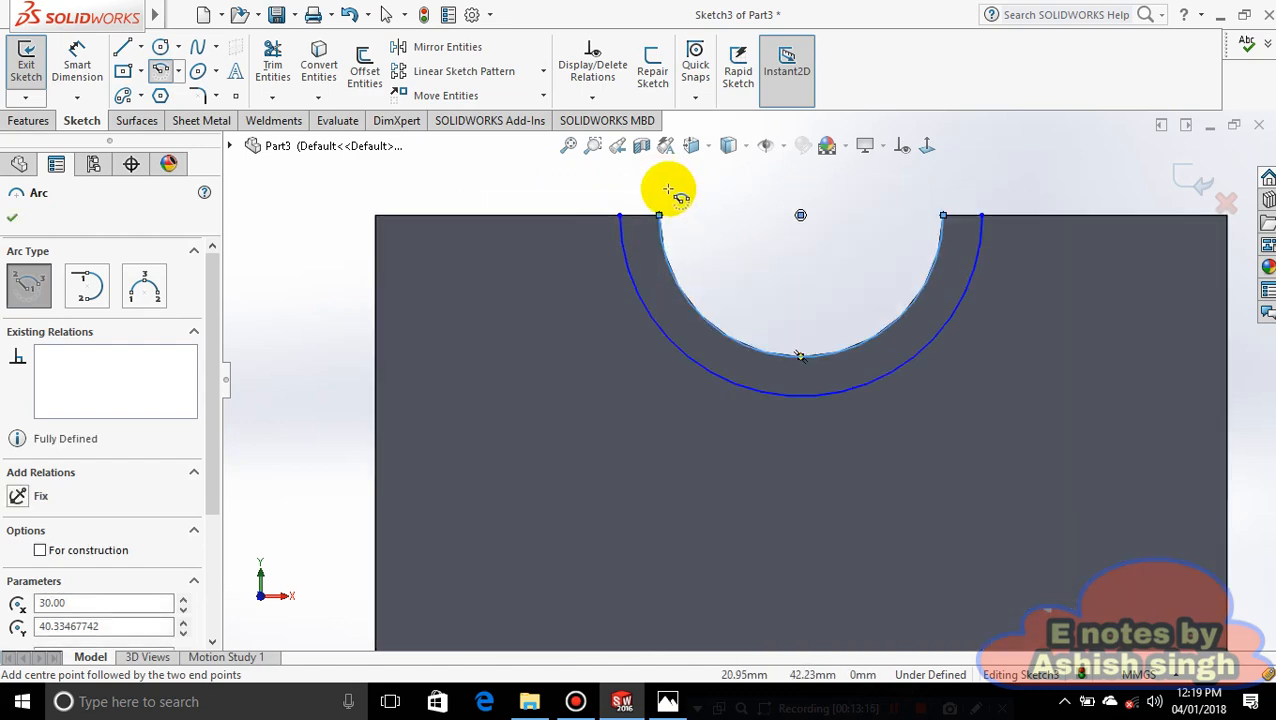
pyautogui.click(140, 47)
pyautogui.click(141, 69)
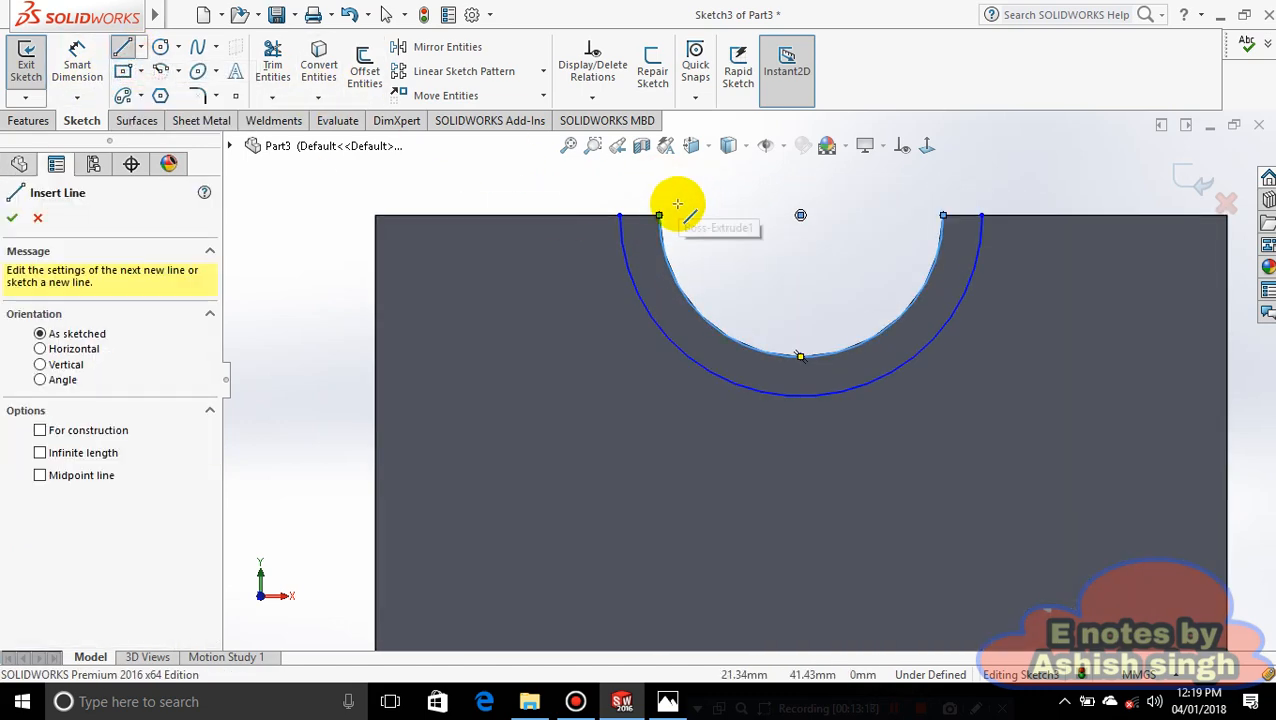
pyautogui.click(659, 213)
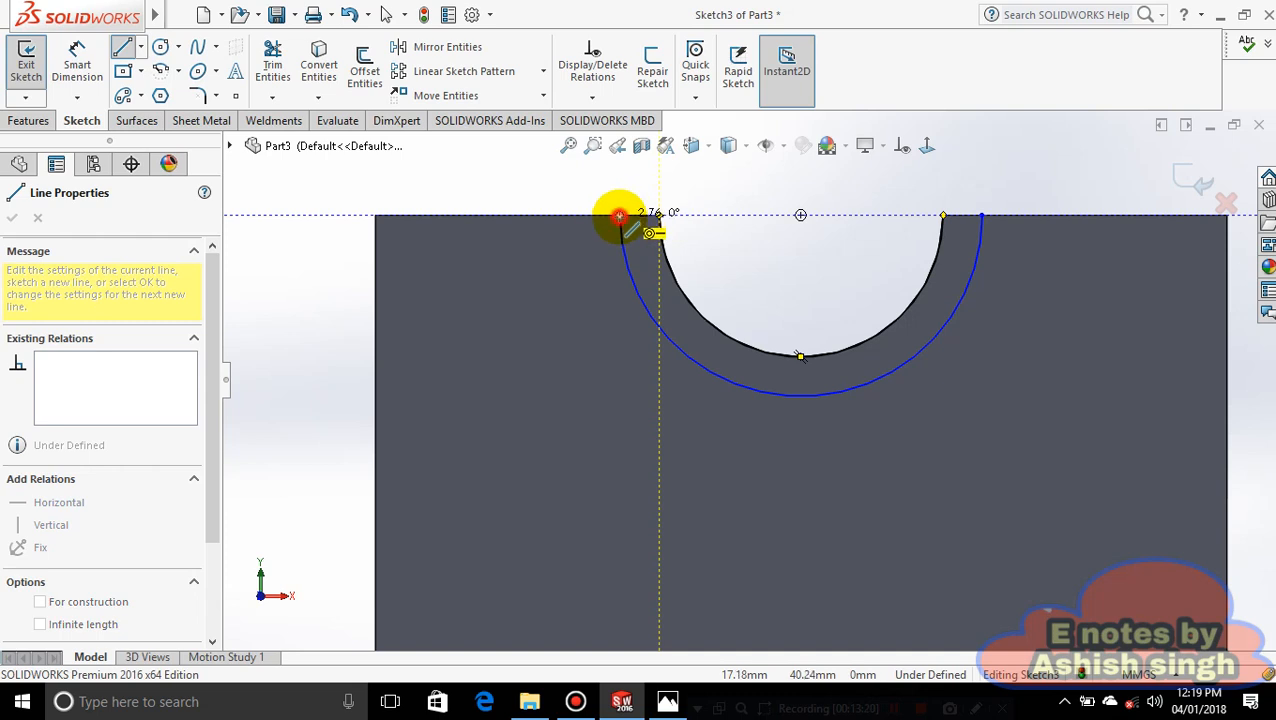
pyautogui.doubleClick(620, 216)
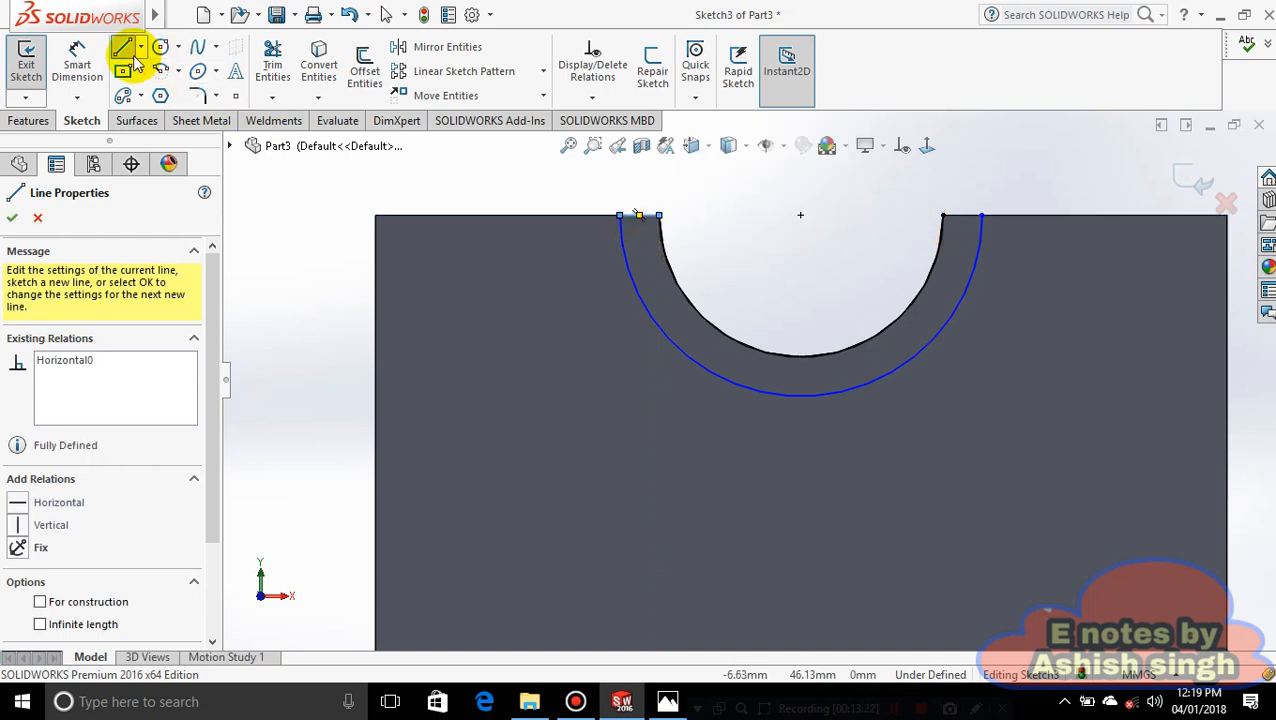
pyautogui.click(943, 216)
pyautogui.doubleClick(981, 215)
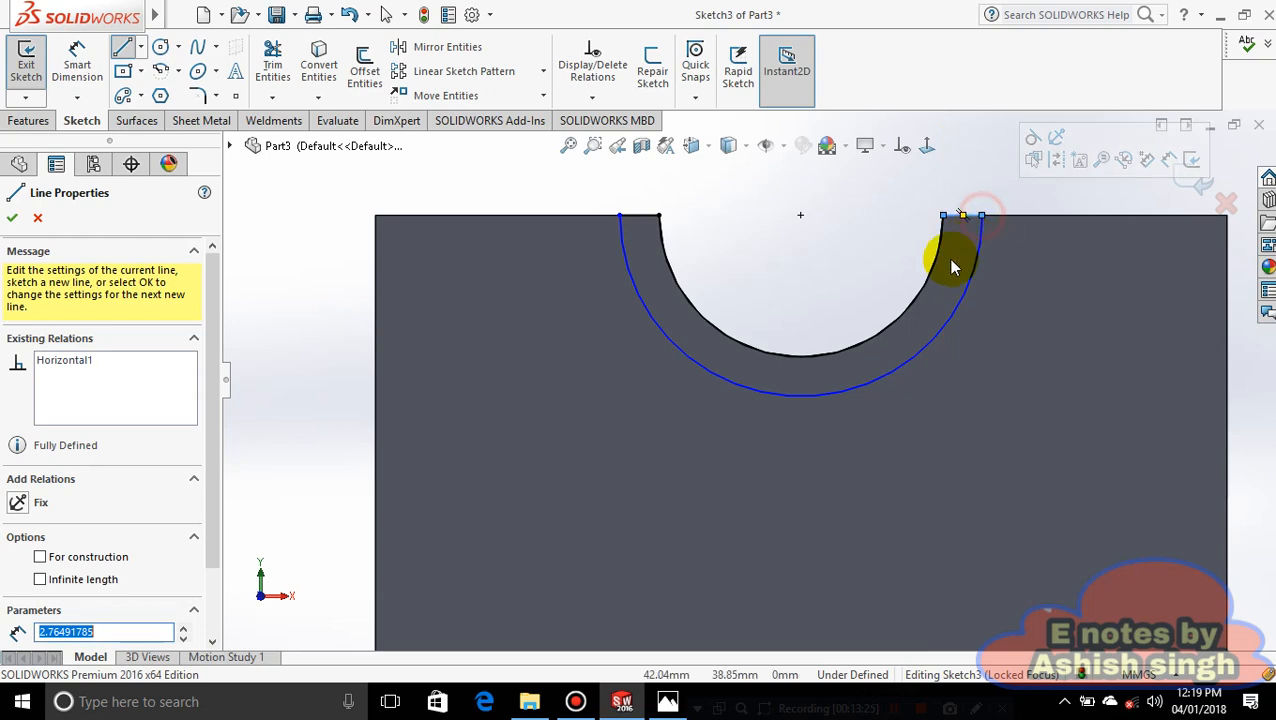
# - Add a stub line about 0.21 mm long at the outer arc's left end and inspect that corner
pyautogui.click(659, 215)
pyautogui.doubleClick(620, 216)
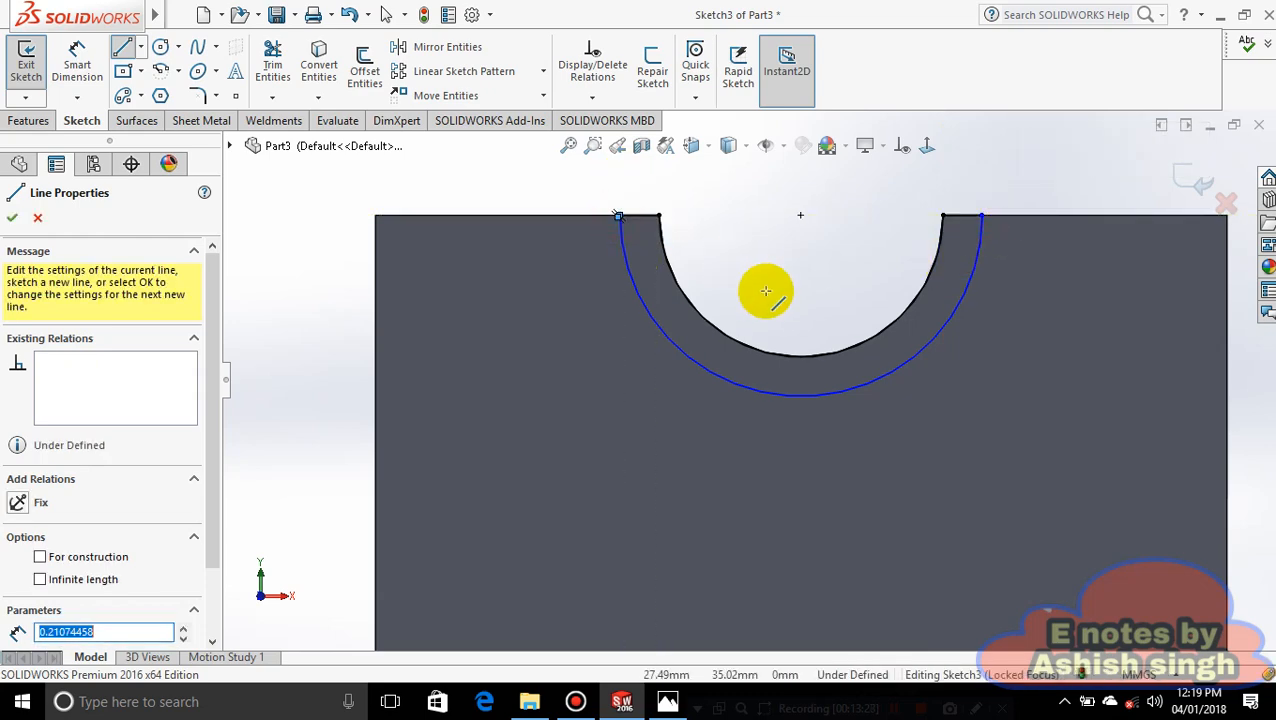
pyautogui.press('Escape')
pyautogui.scroll(5, 664, 219)
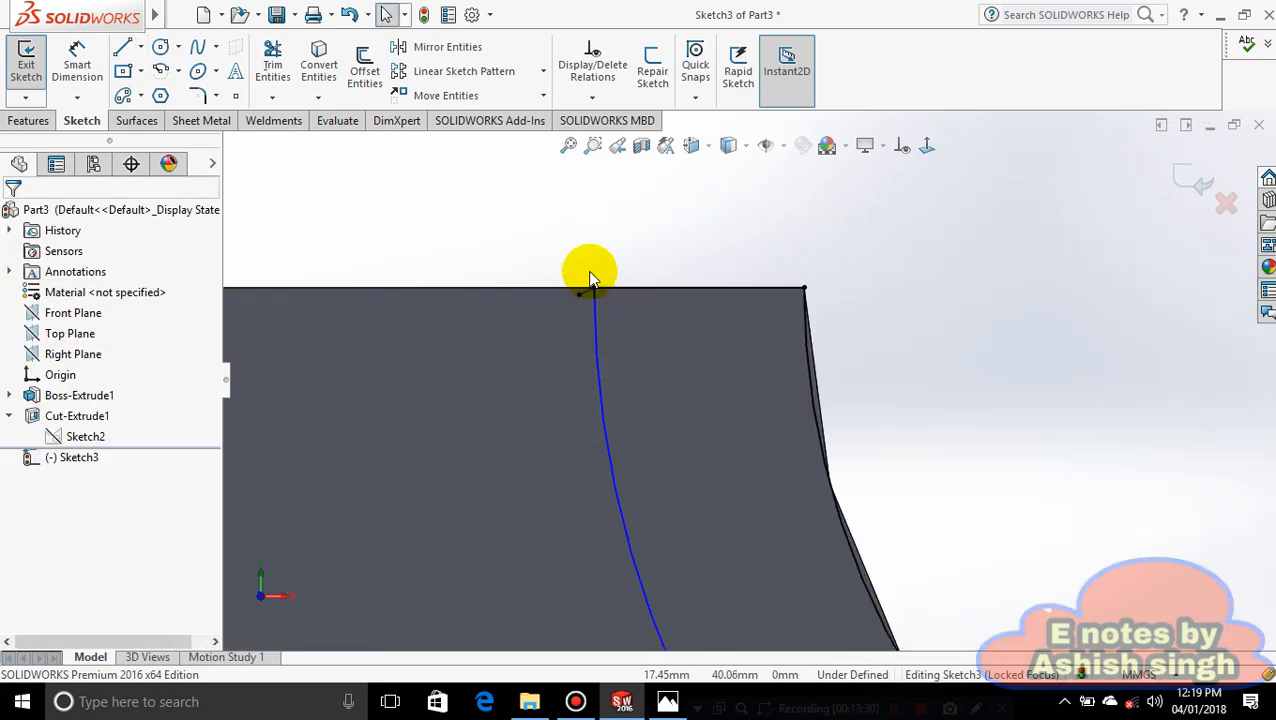
# - Trim the short stray line at the end of the sketched arc where it meets the block's upper edge
pyautogui.click(270, 64)
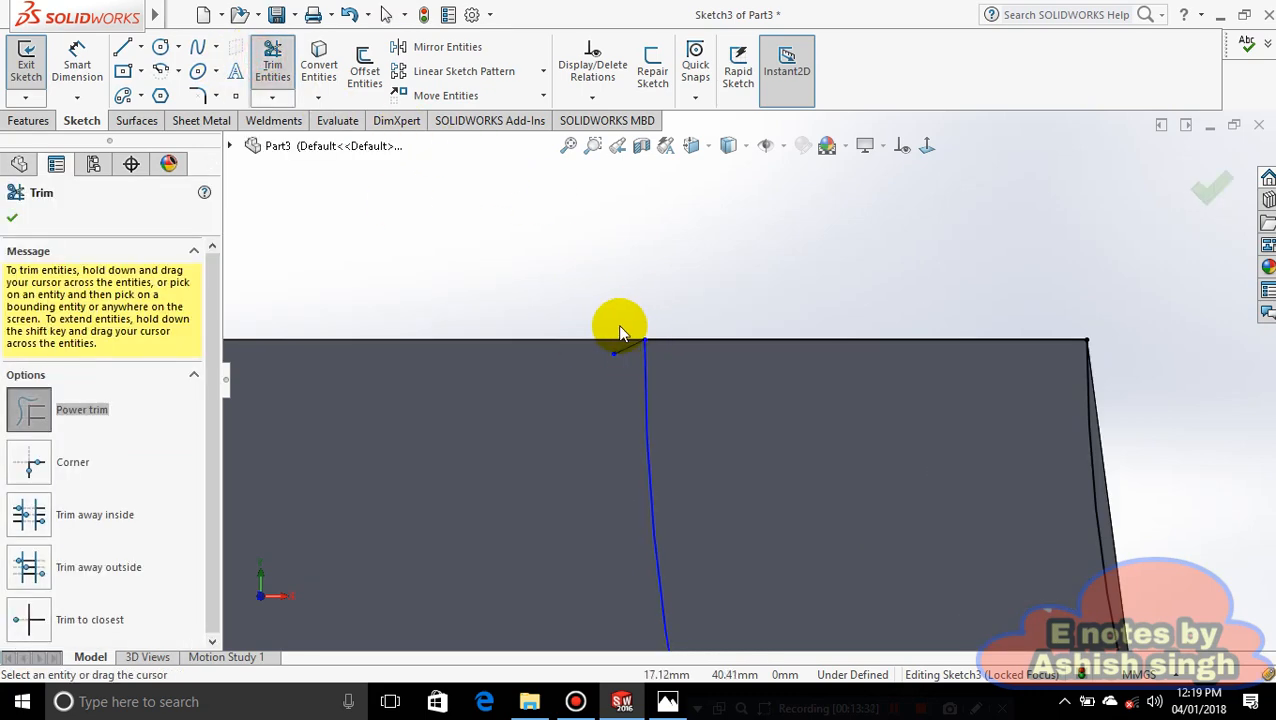
pyautogui.moveTo(623, 358); pyautogui.dragTo(624, 362)
pyautogui.scroll(12, 814, 422)
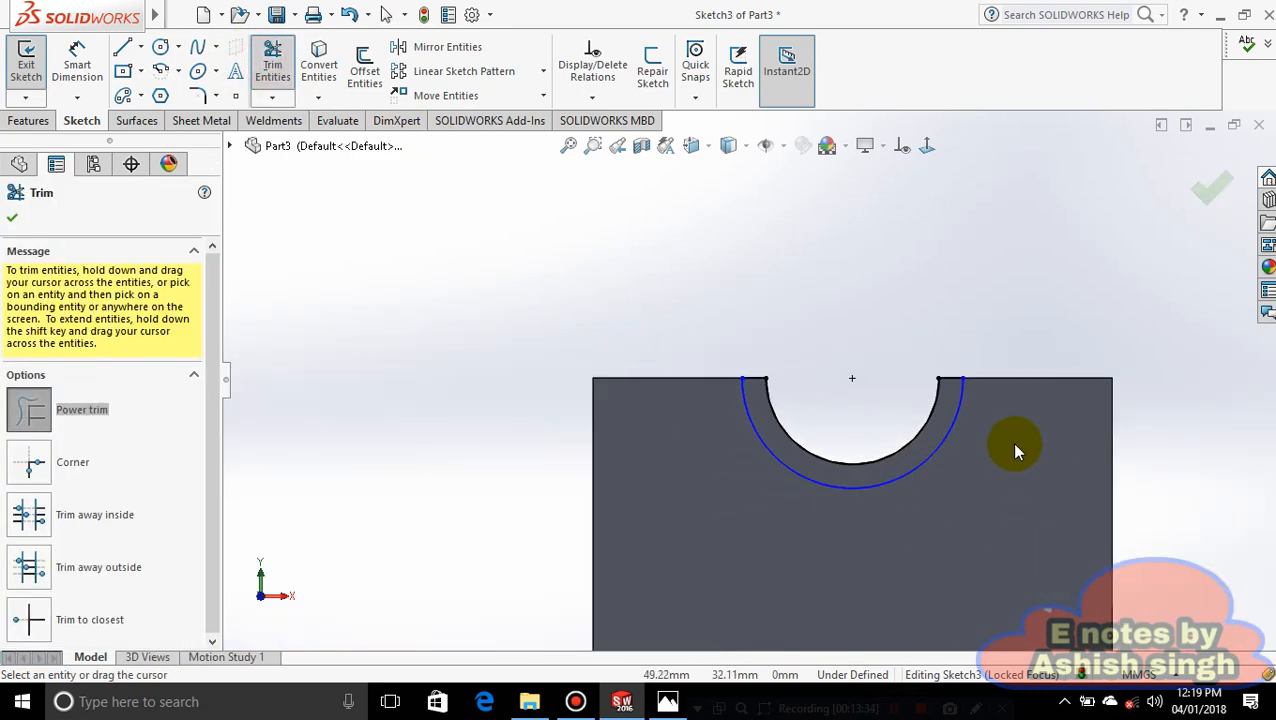
# - Dimension the outer arc around the semicircular notch with a radius of 15 mm
pyautogui.scroll(-3, 1062, 449)
pyautogui.click(77, 64)
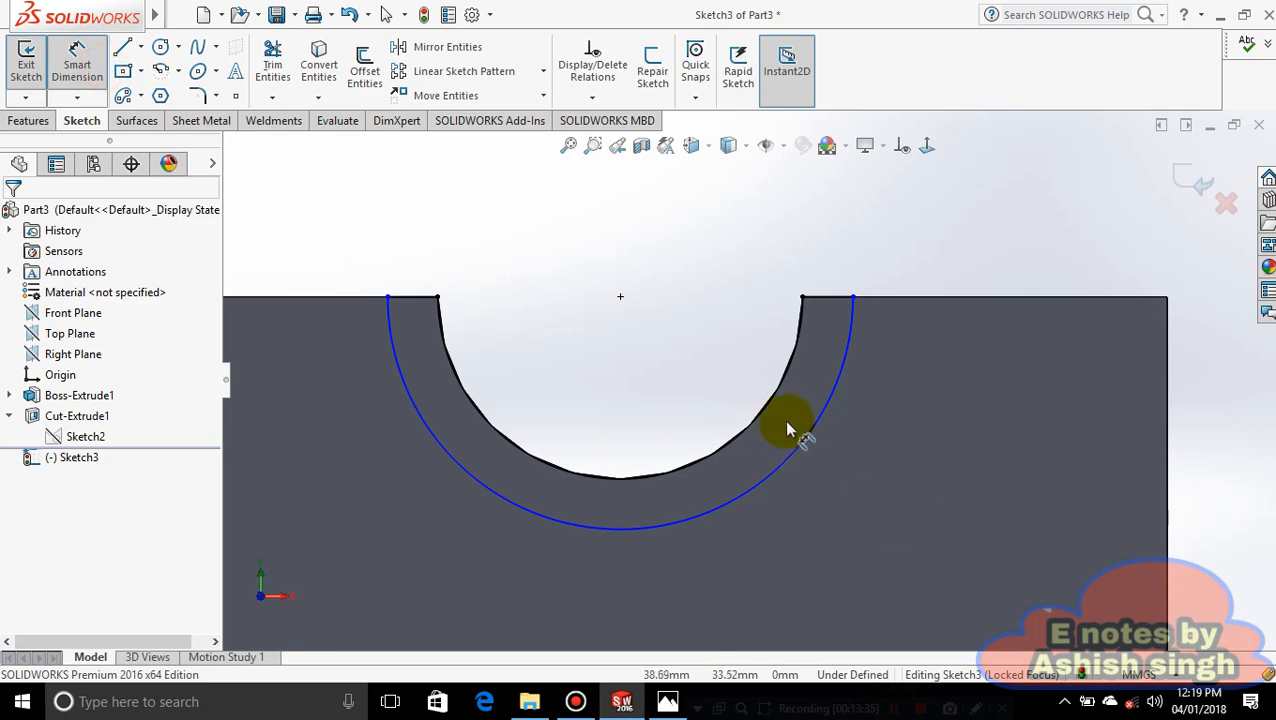
pyautogui.click(812, 441)
pyautogui.click(963, 470)
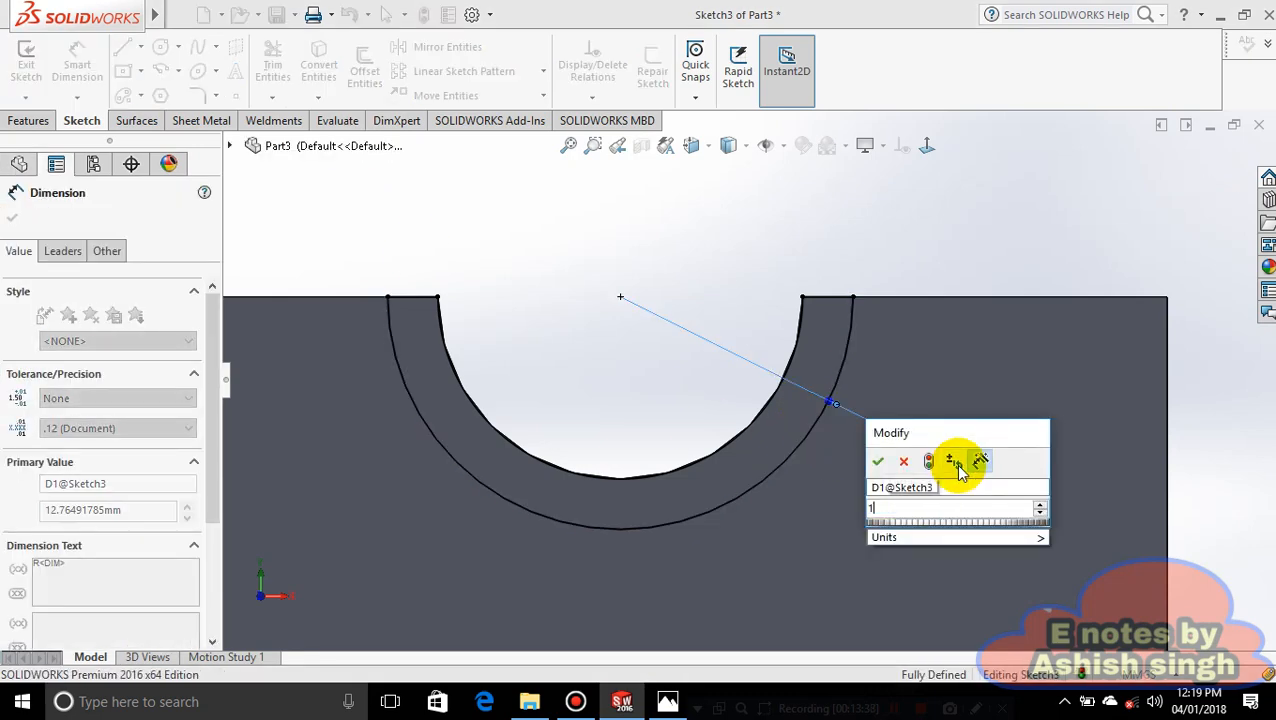
pyautogui.press('Return')
pyautogui.scroll(4, 962, 459)
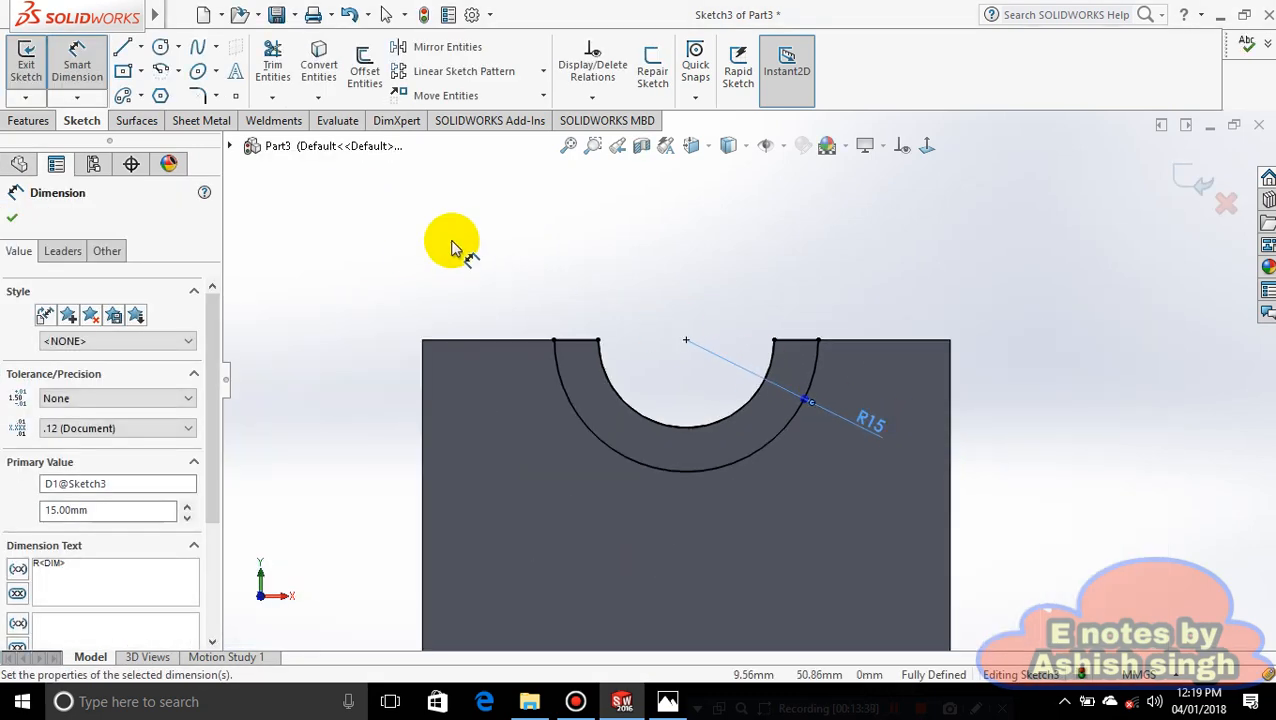
# - Extrude the half-ring region around the notch as a blind boss 2 mm deep, merged with the block
pyautogui.click(28, 120)
pyautogui.click(32, 66)
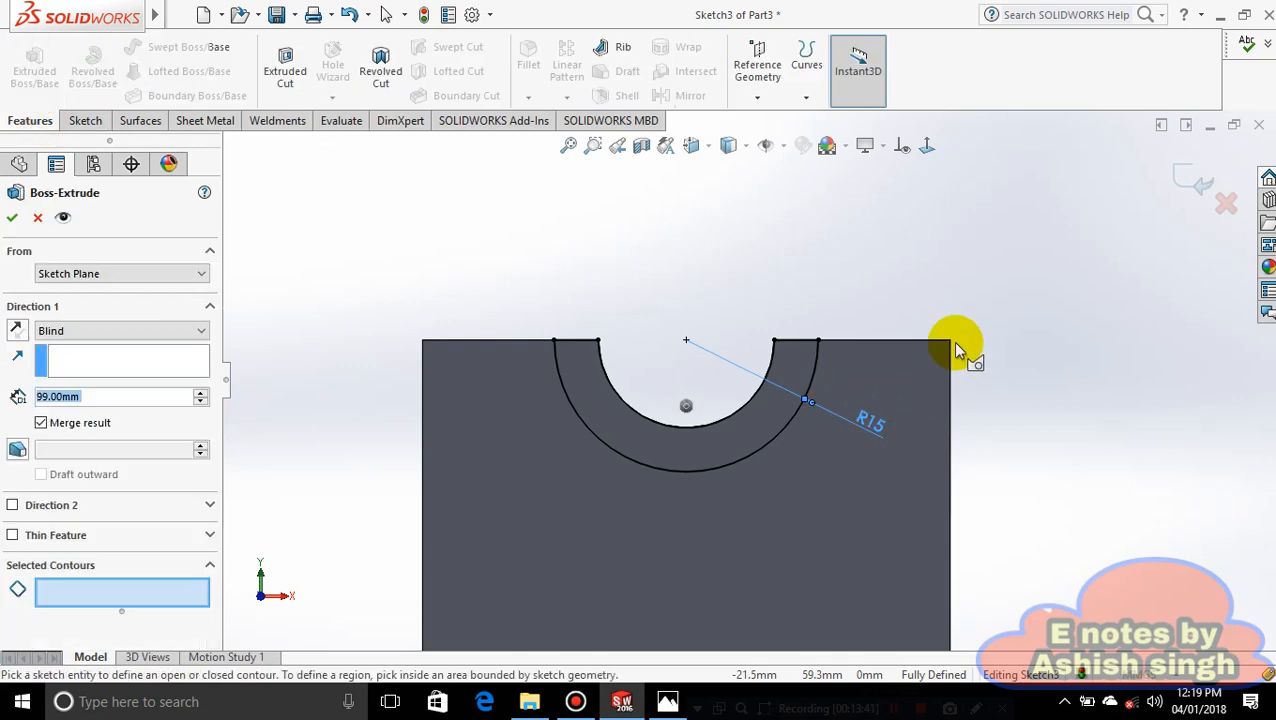
pyautogui.click(698, 443)
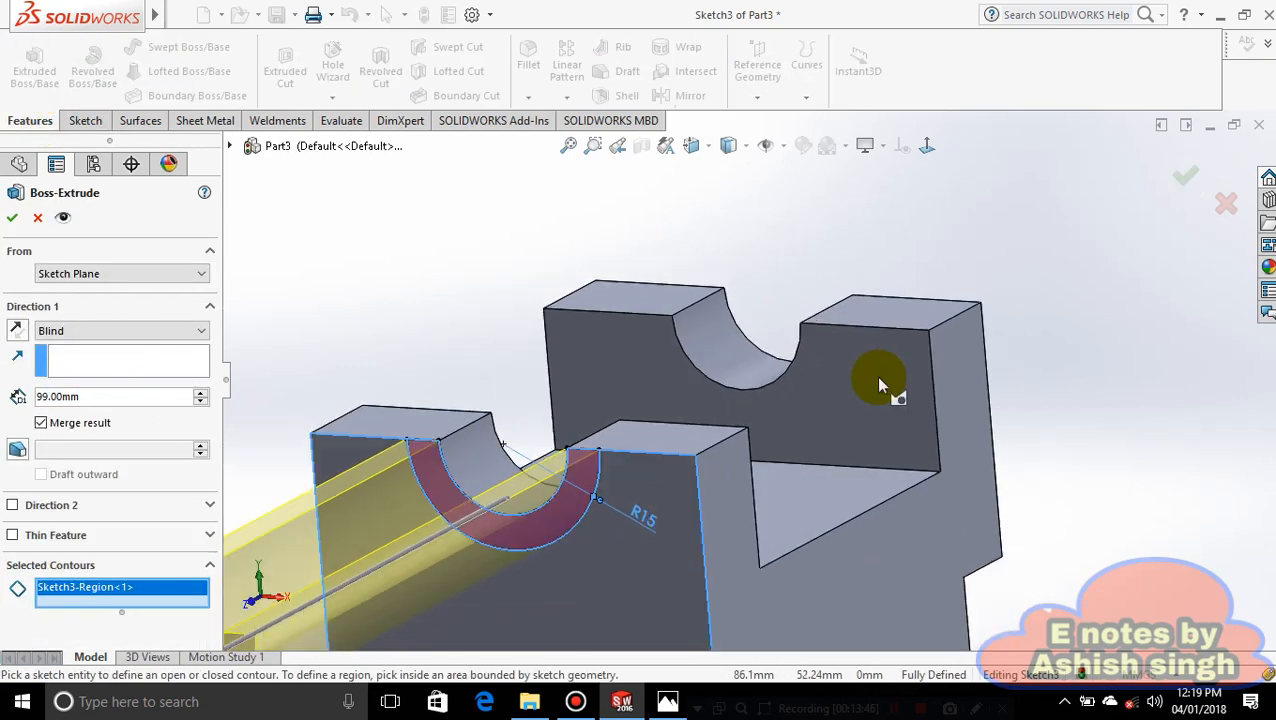
pyautogui.click(101, 400)
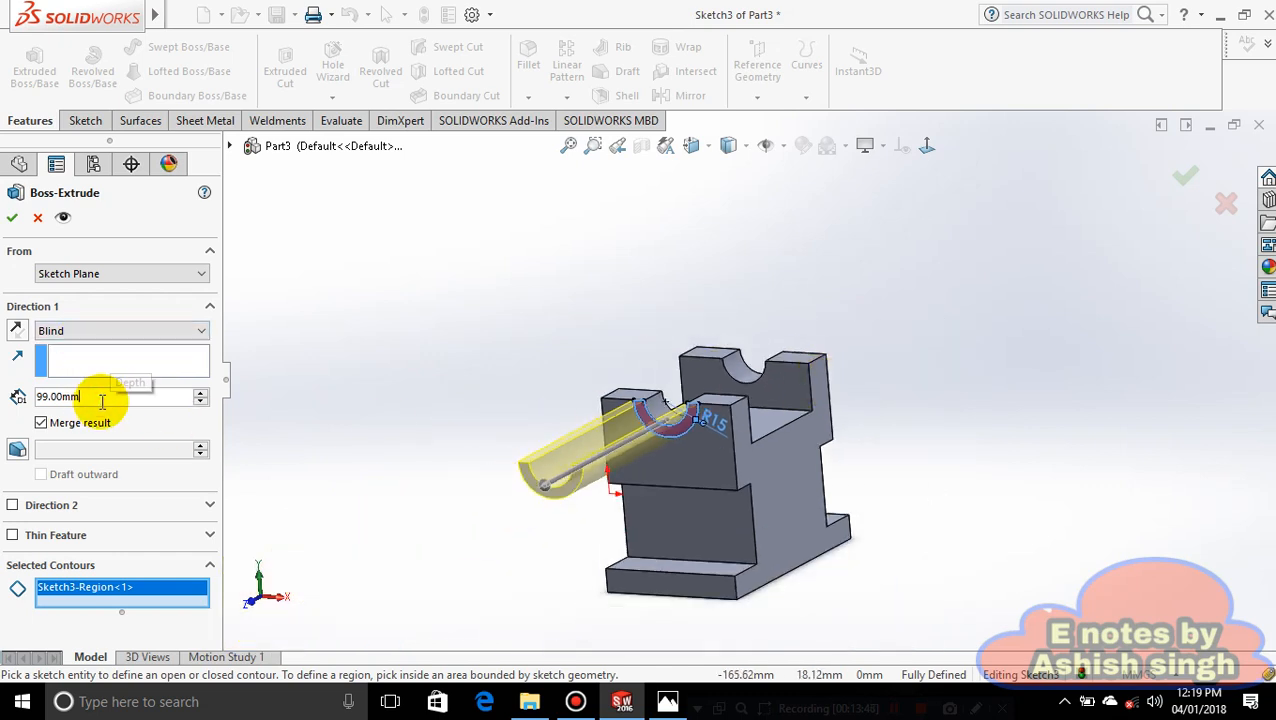
pyautogui.press('BackSpace')
pyautogui.press('BackSpace')
pyautogui.press('BackSpace')
pyautogui.write('2')
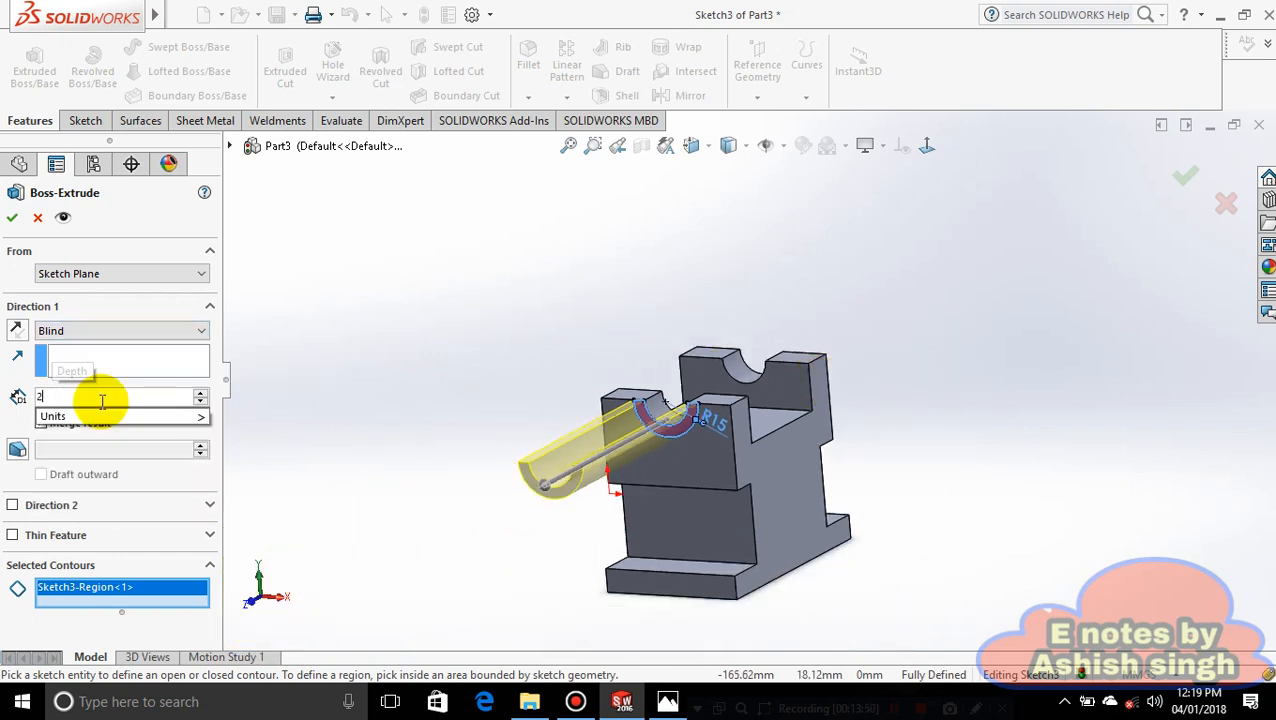
pyautogui.press('Return')
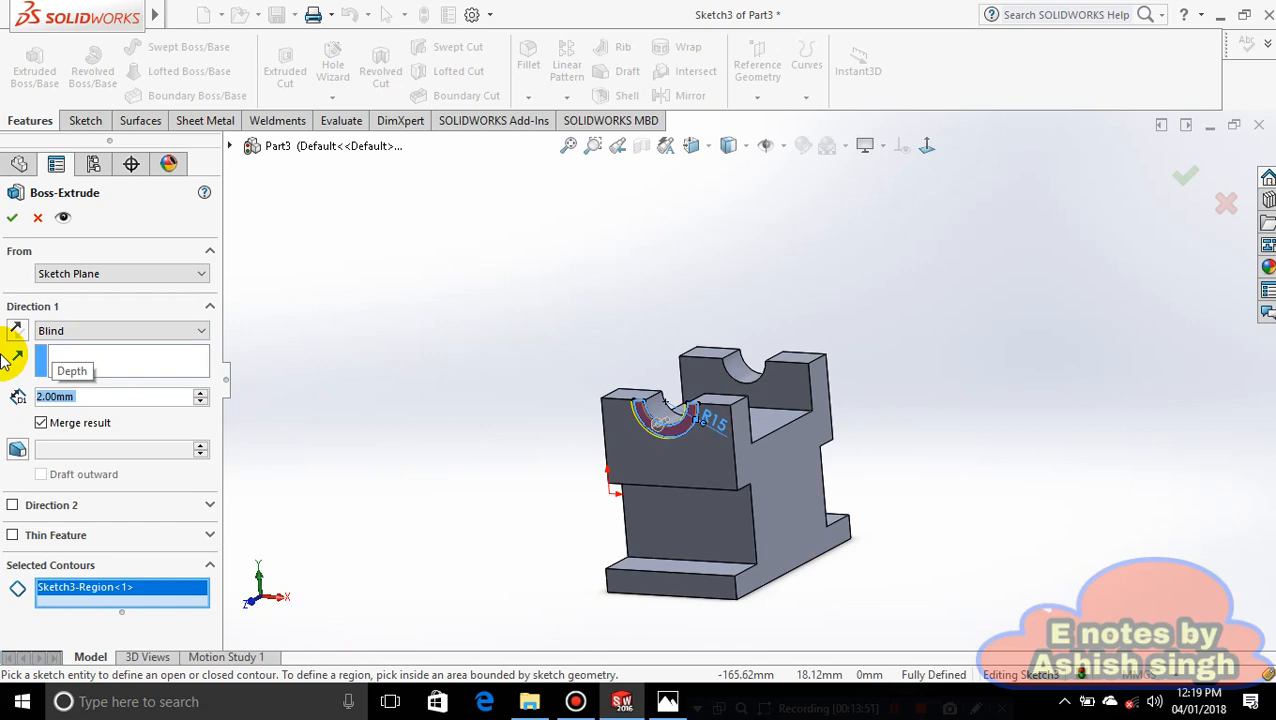
pyautogui.click(12, 219)
pyautogui.click(407, 378)
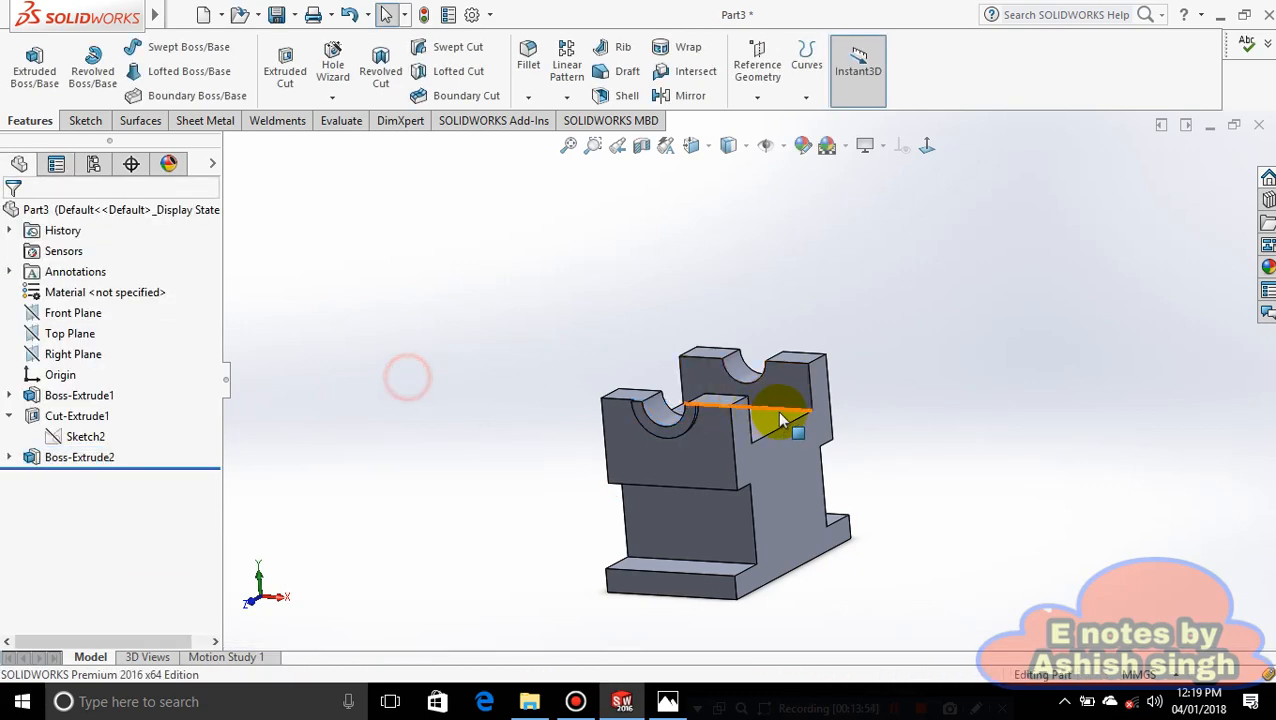
# - Start a sketch on the notched upper face at the opposite end of the block, viewed normal to it
pyautogui.moveTo(783, 420); pyautogui.dragTo(520, 505, button='middle')
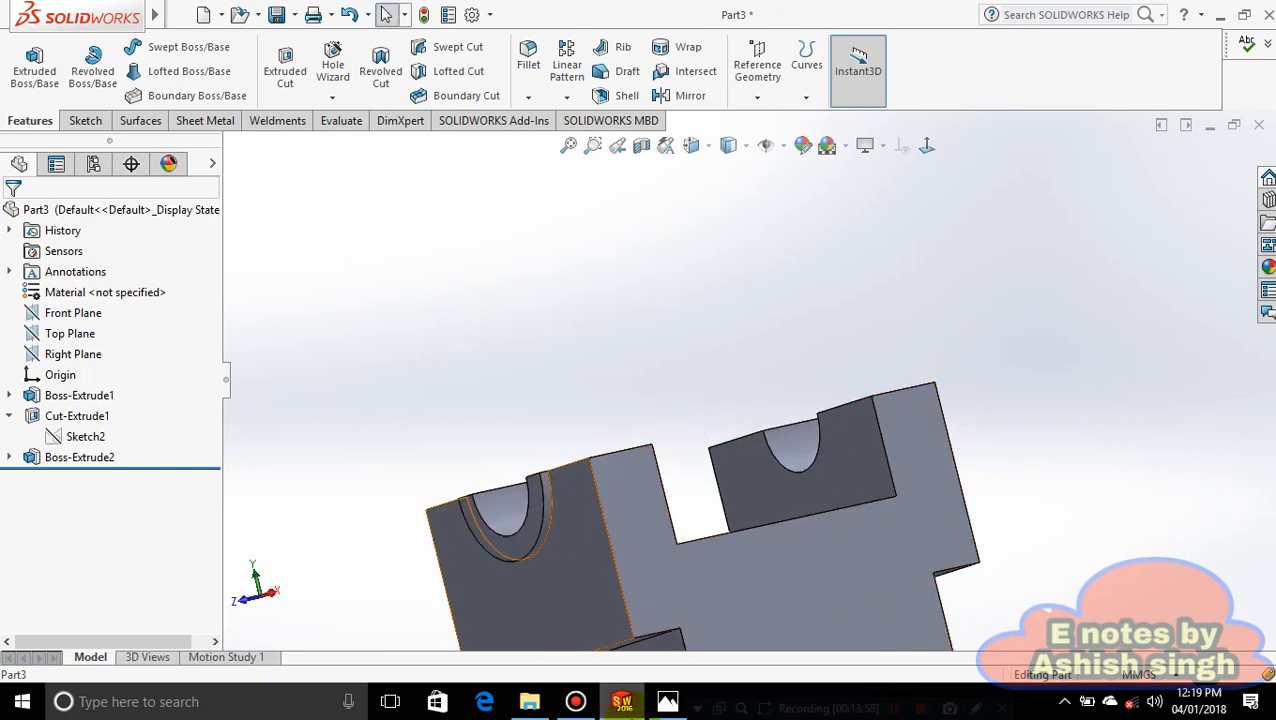
pyautogui.click(660, 703)
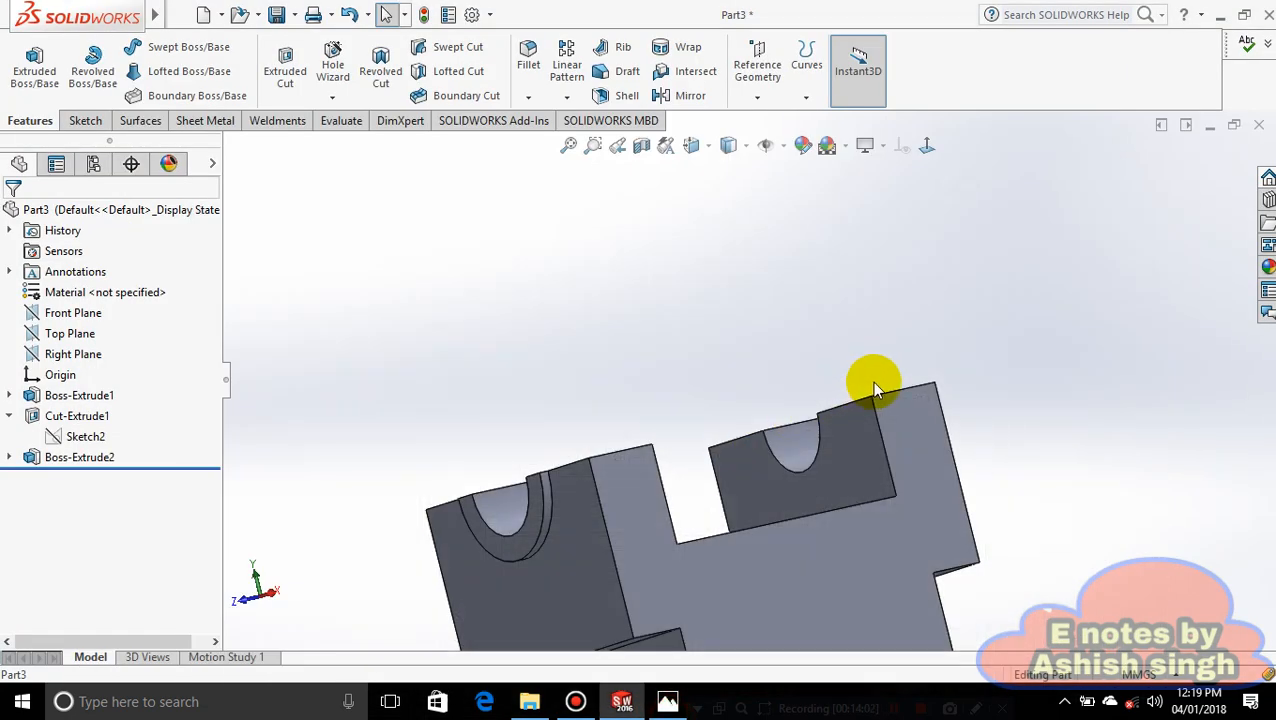
pyautogui.moveTo(869, 379); pyautogui.dragTo(684, 504, button='middle')
pyautogui.click(1037, 490)
pyautogui.click(926, 146)
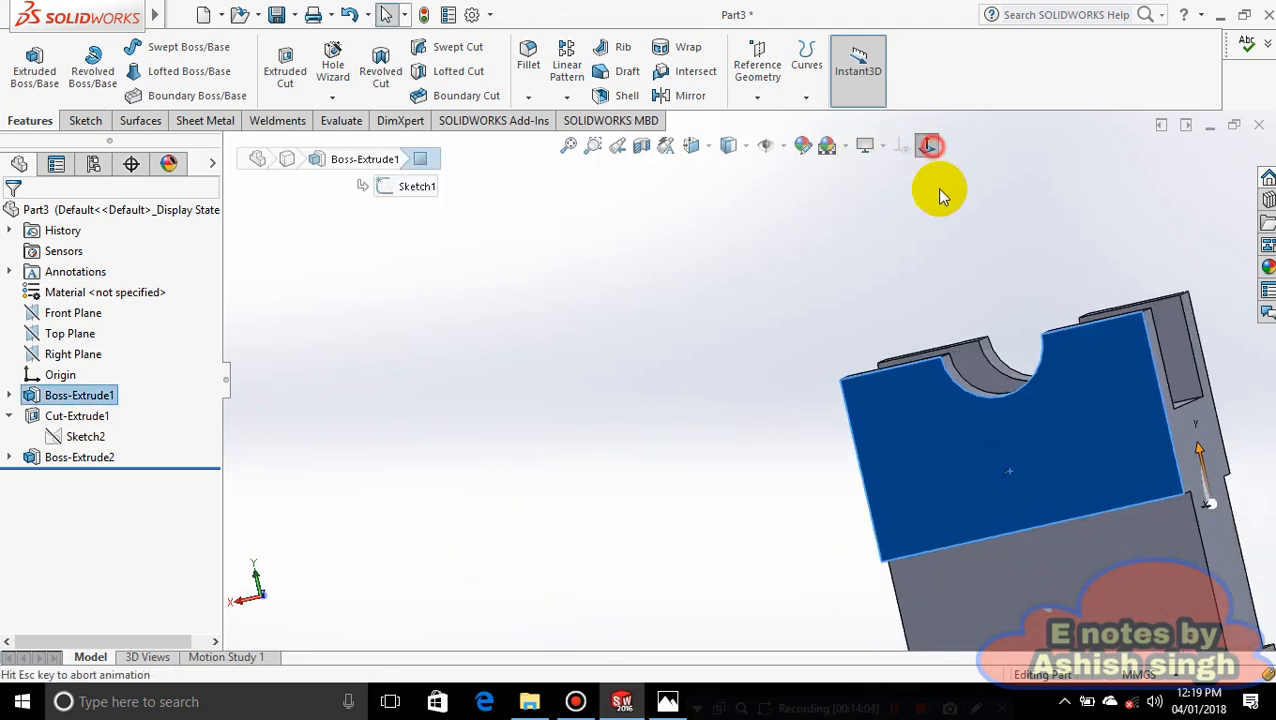
pyautogui.scroll(-2, 716, 205)
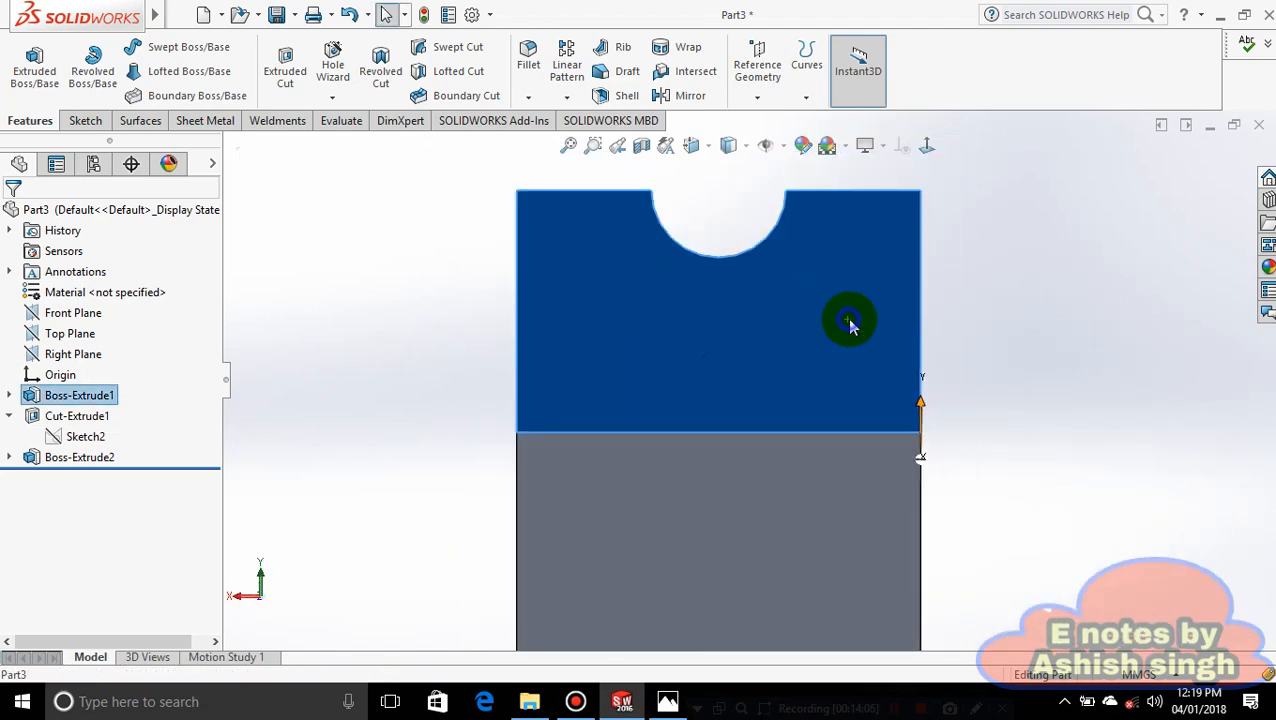
pyautogui.rightClick(851, 324)
pyautogui.click(886, 178)
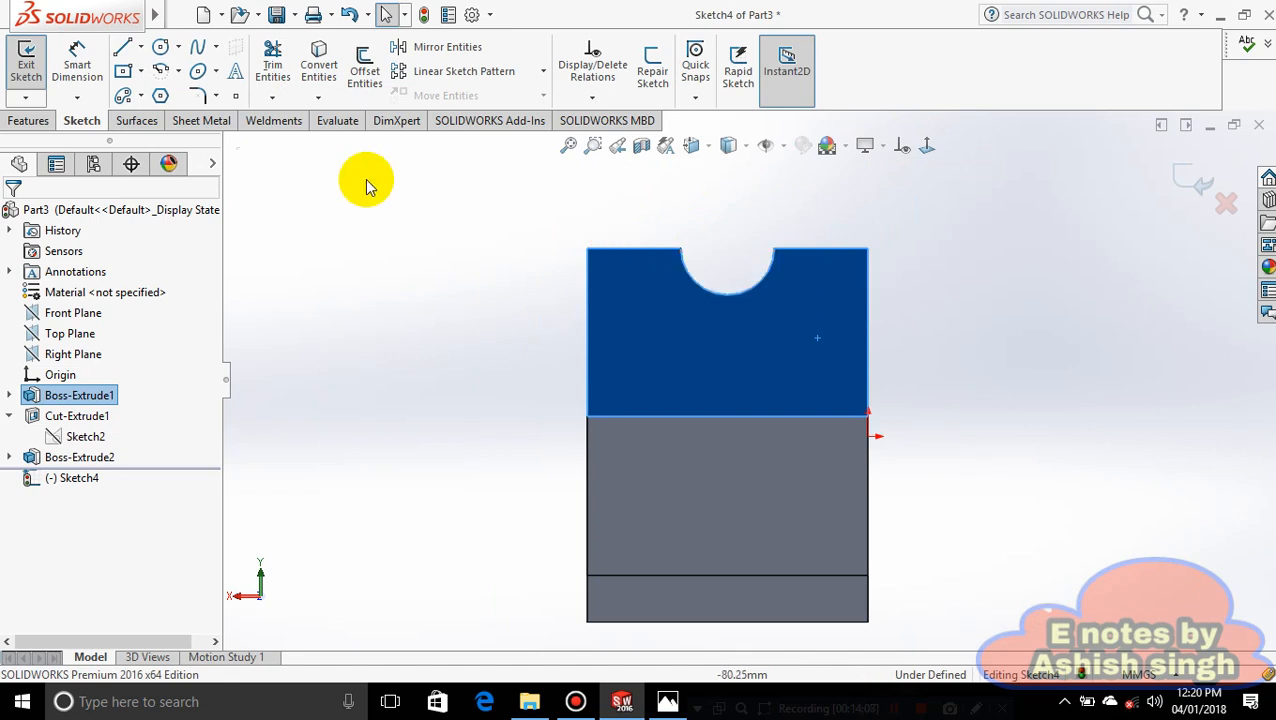
pyautogui.click(178, 71)
pyautogui.click(220, 95)
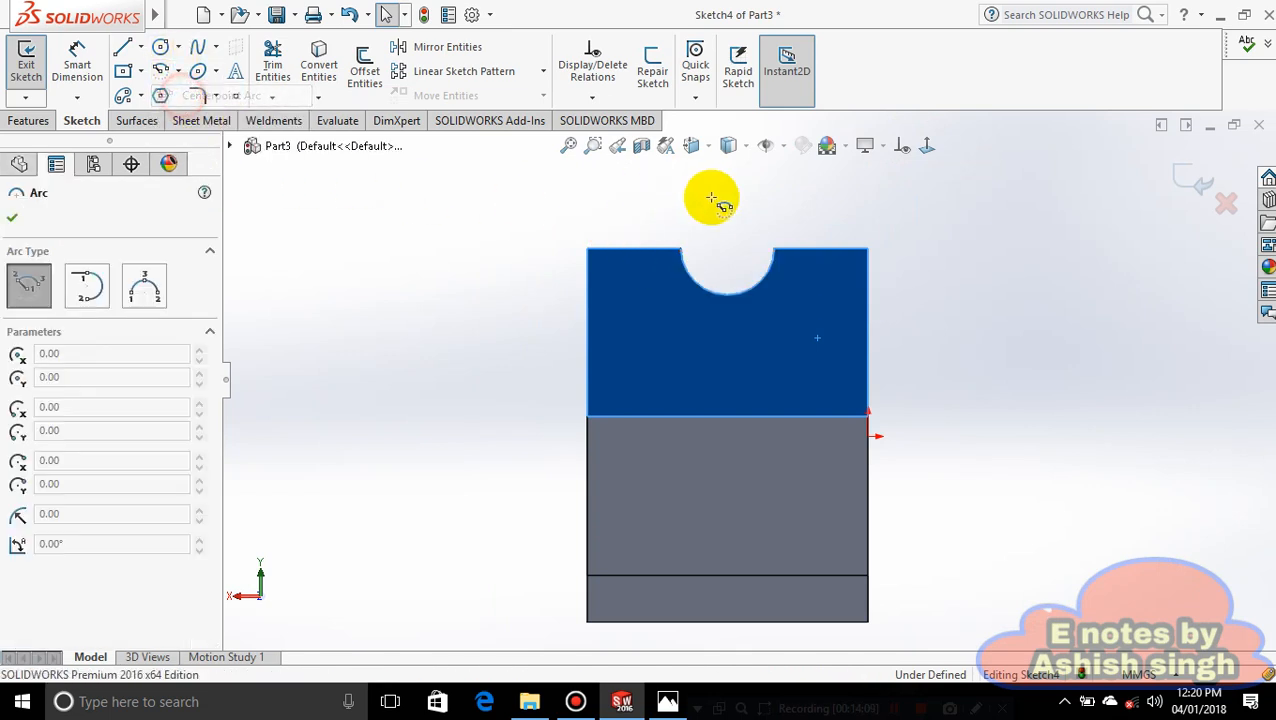
pyautogui.click(729, 261)
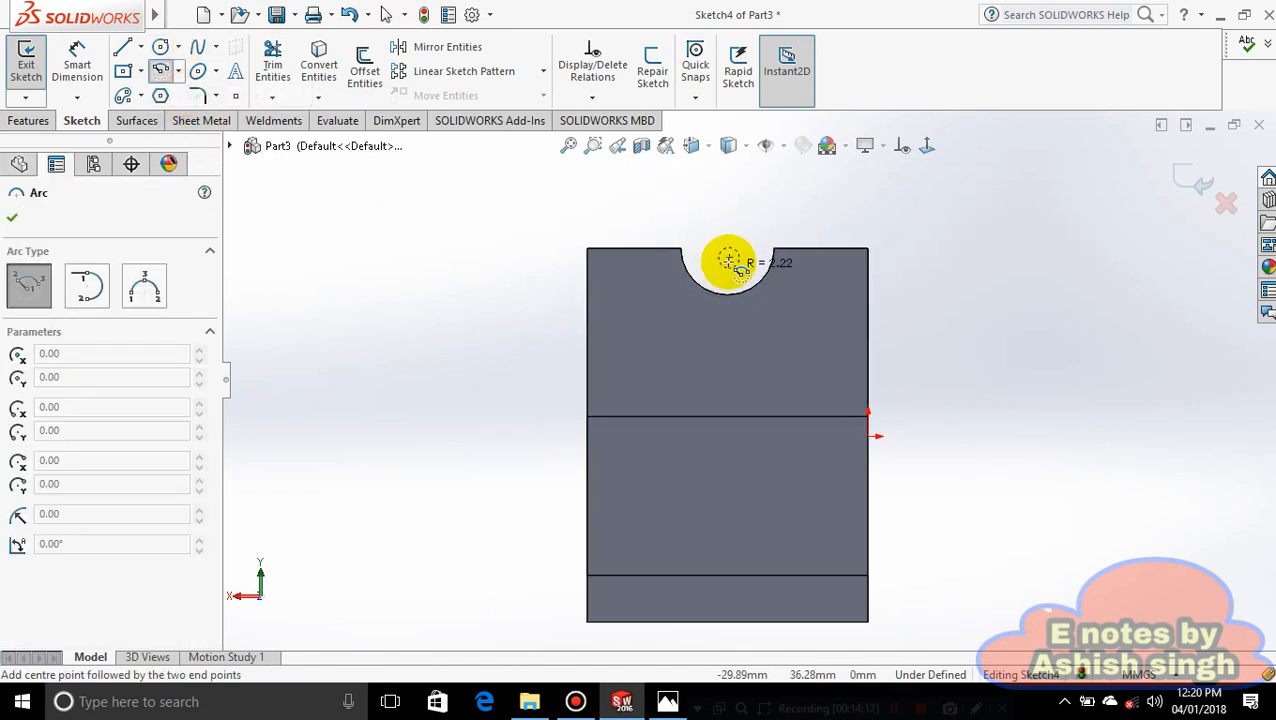
pyautogui.click(775, 248)
pyautogui.press('Escape')
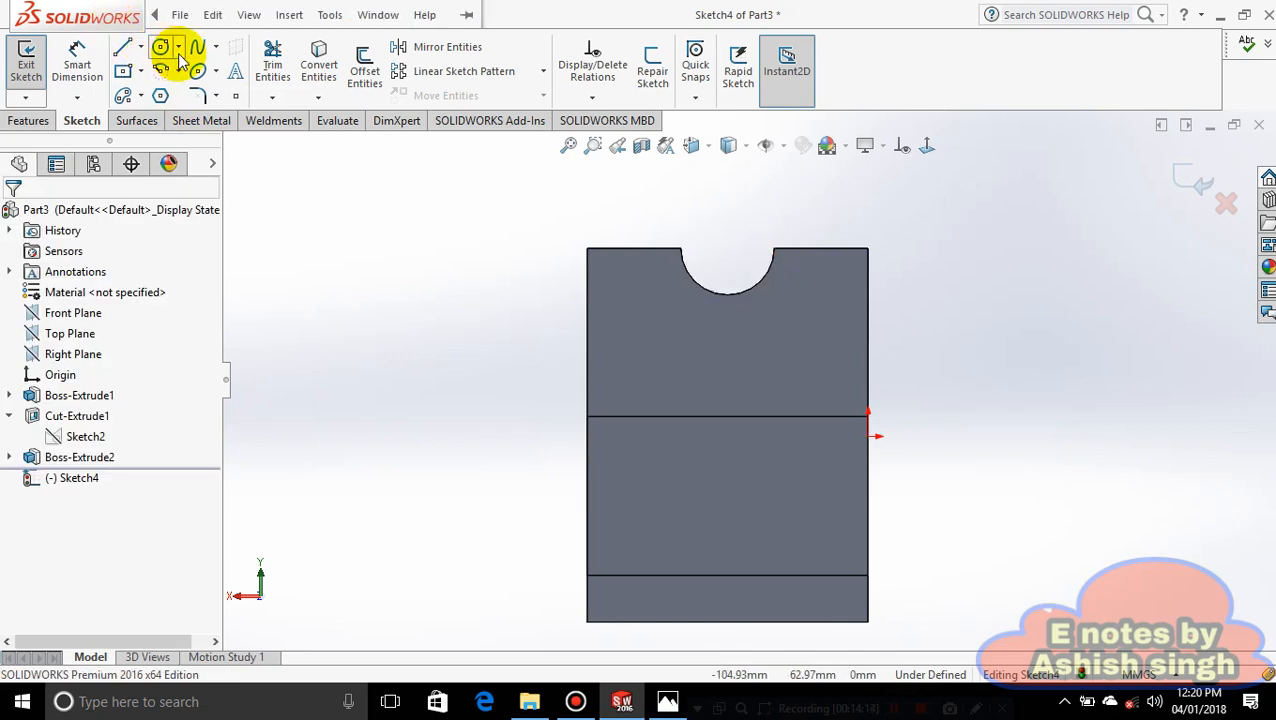
# - Sketch a centerpoint arc along the notch edge, centred on the notch and ending at its two upper corners
pyautogui.click(178, 47)
pyautogui.click(178, 71)
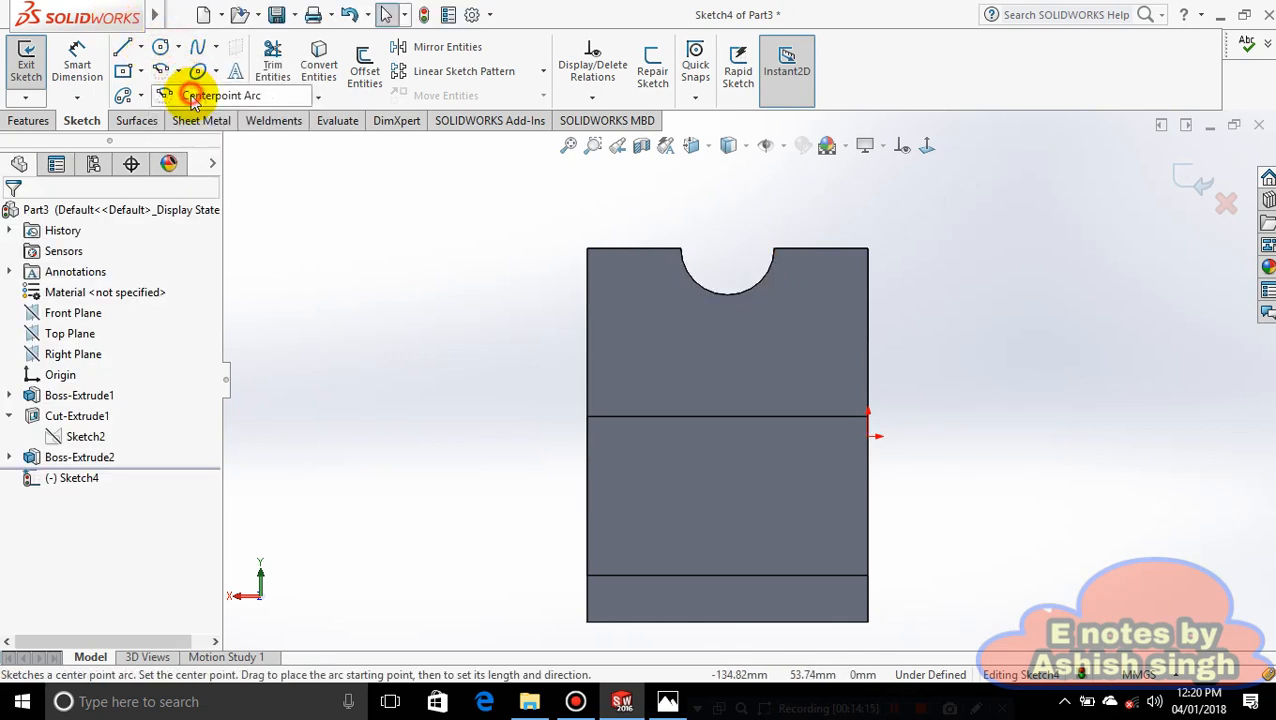
pyautogui.click(191, 80)
pyautogui.scroll(-3, 726, 256)
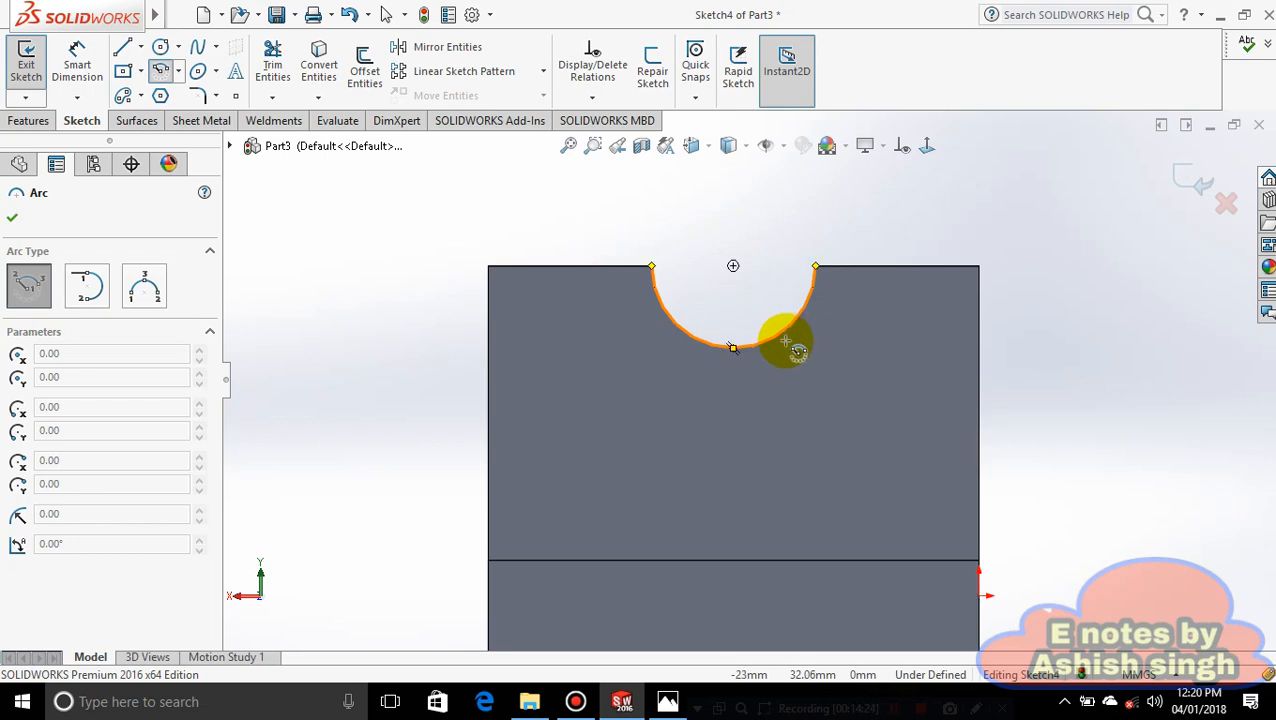
pyautogui.click(733, 266)
pyautogui.click(817, 266)
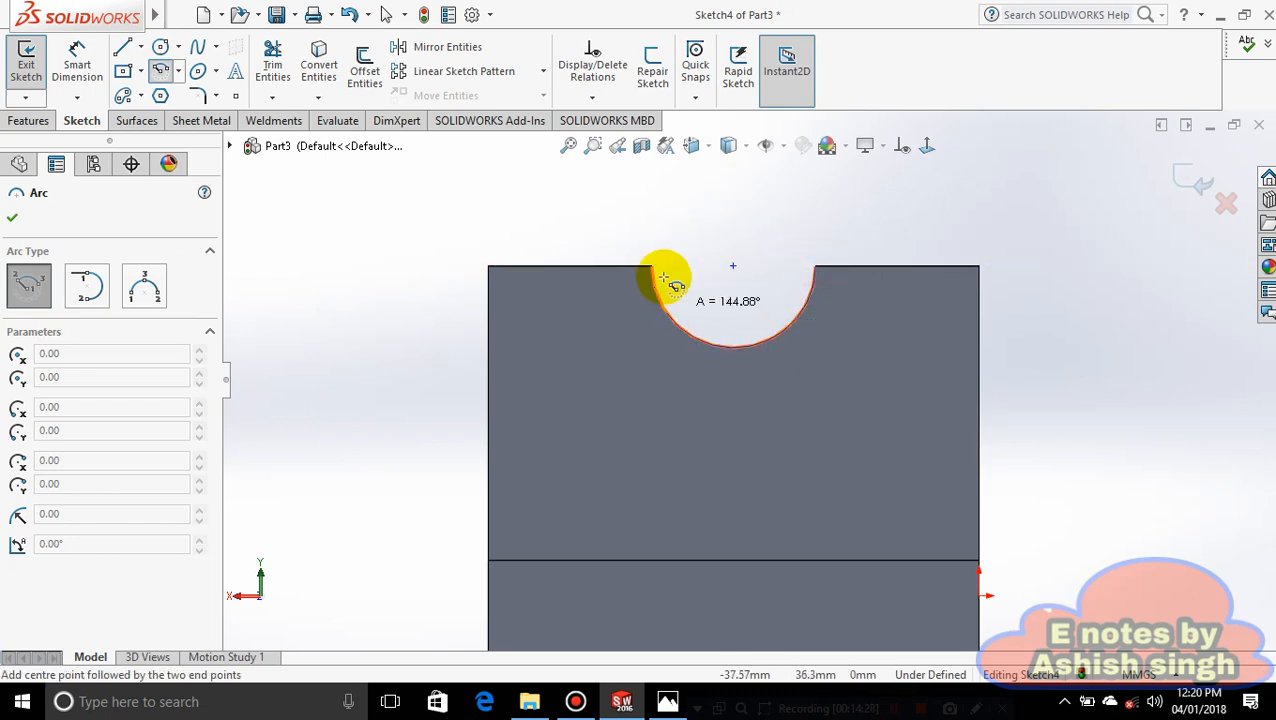
pyautogui.click(652, 267)
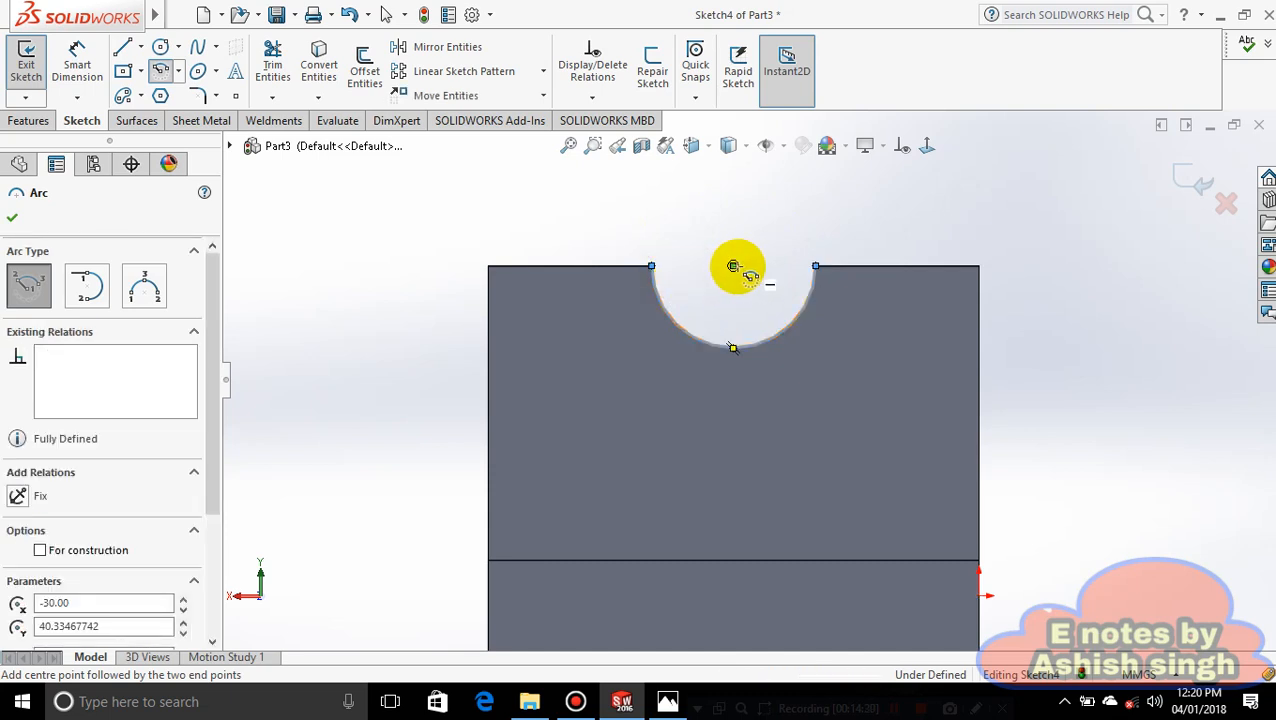
# - Sketch a larger concentric arc of about 12.5 mm radius around the notch, with both ends on the block's upper edge
pyautogui.click(734, 266)
pyautogui.click(835, 265)
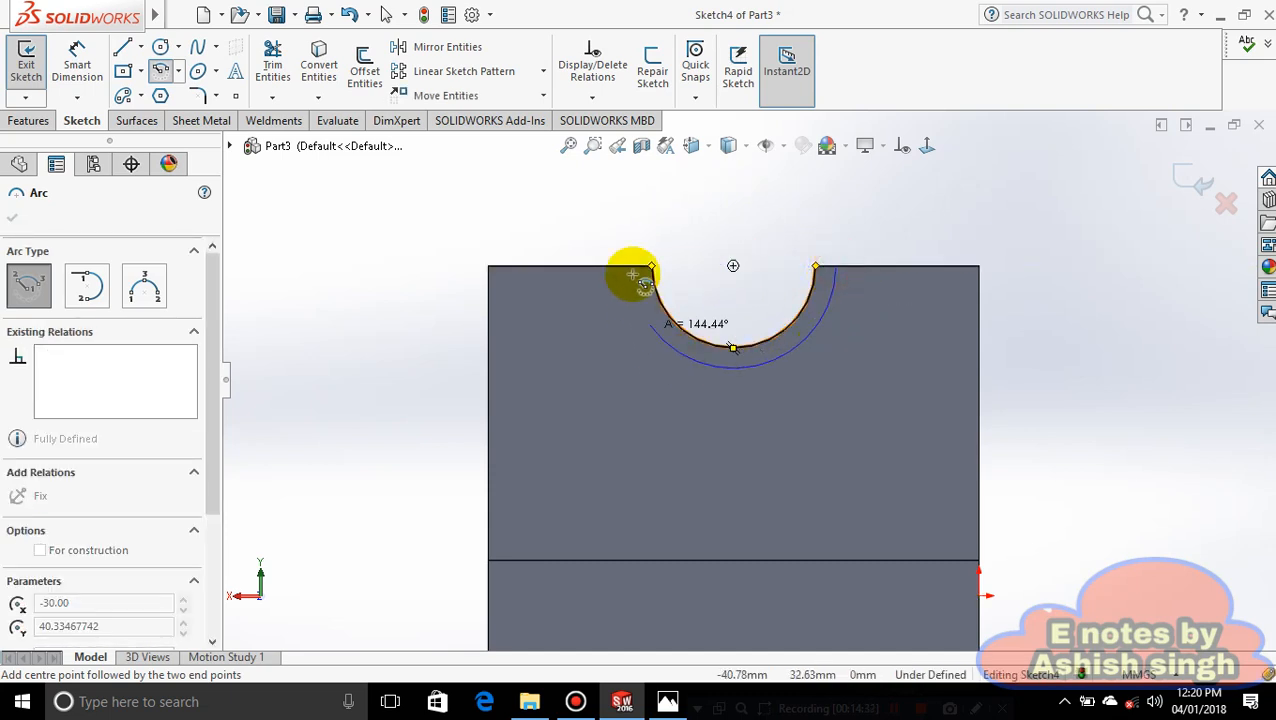
pyautogui.click(631, 265)
pyautogui.press('Escape')
pyautogui.scroll(-5, 703, 277)
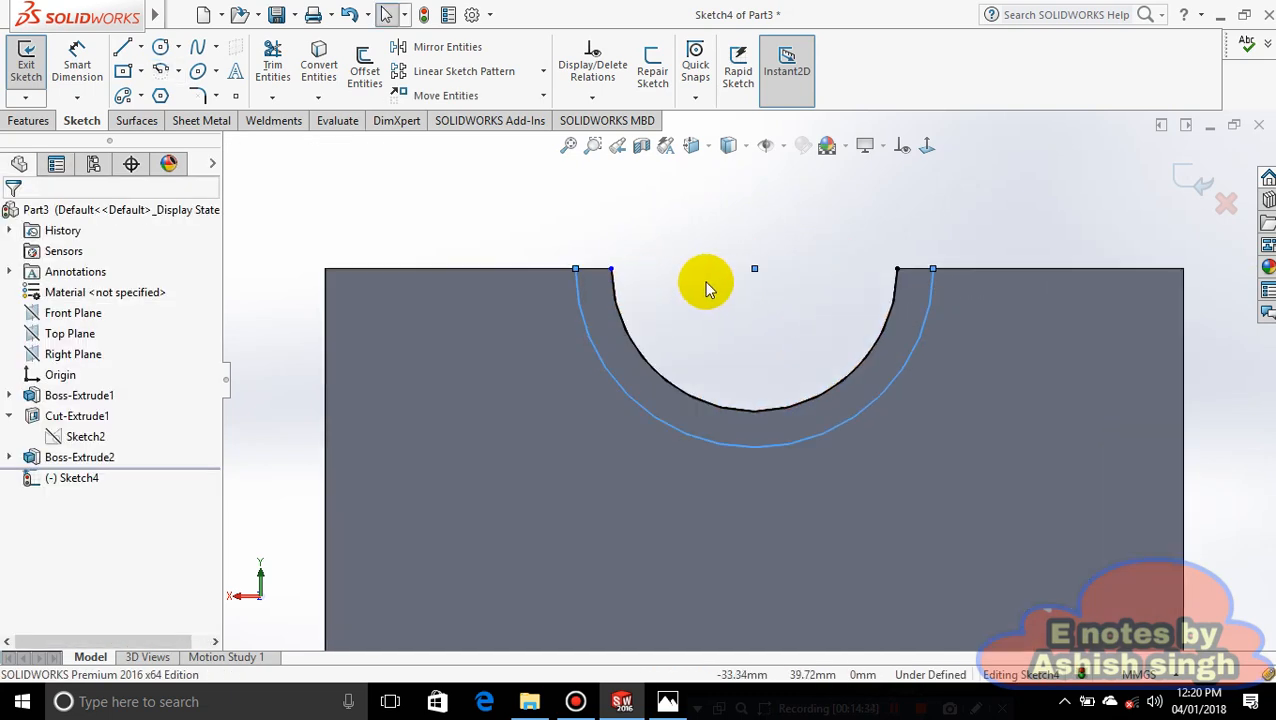
# - Close the half-ring profile with two horizontal lines about 2.5 mm long joining the ends of the two arcs
pyautogui.click(141, 47)
pyautogui.click(180, 74)
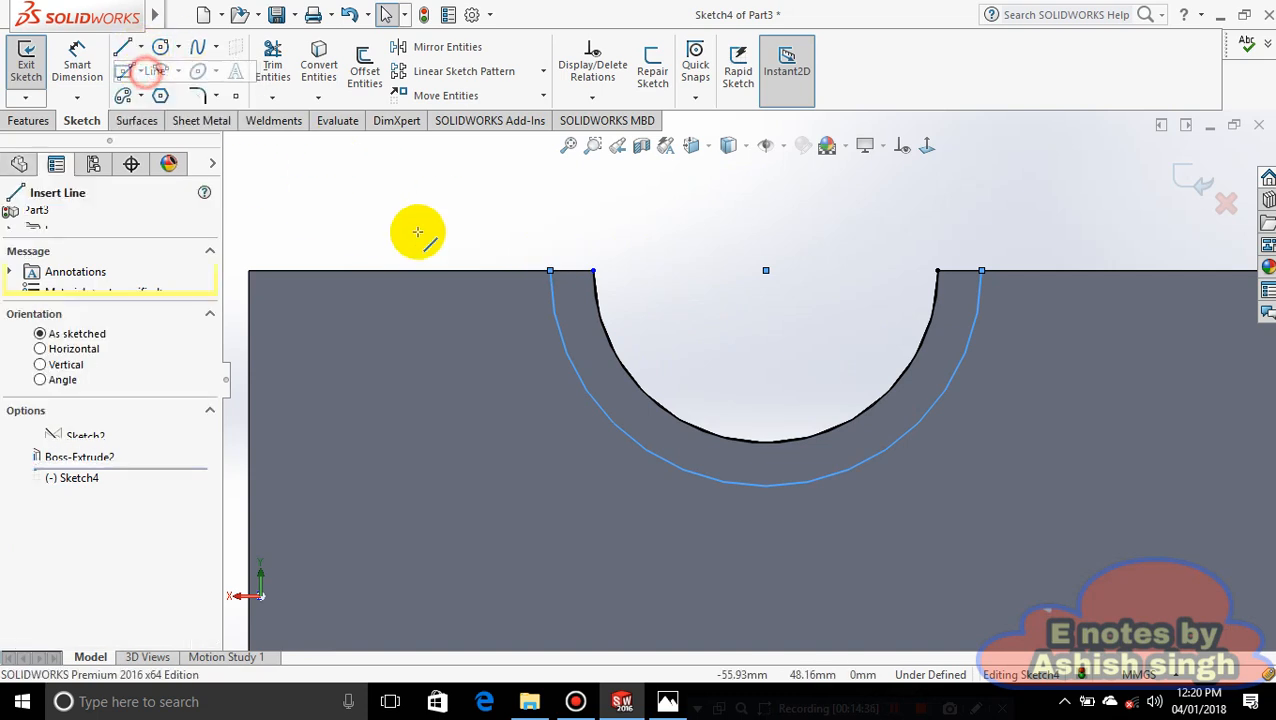
pyautogui.click(593, 270)
pyautogui.click(550, 270)
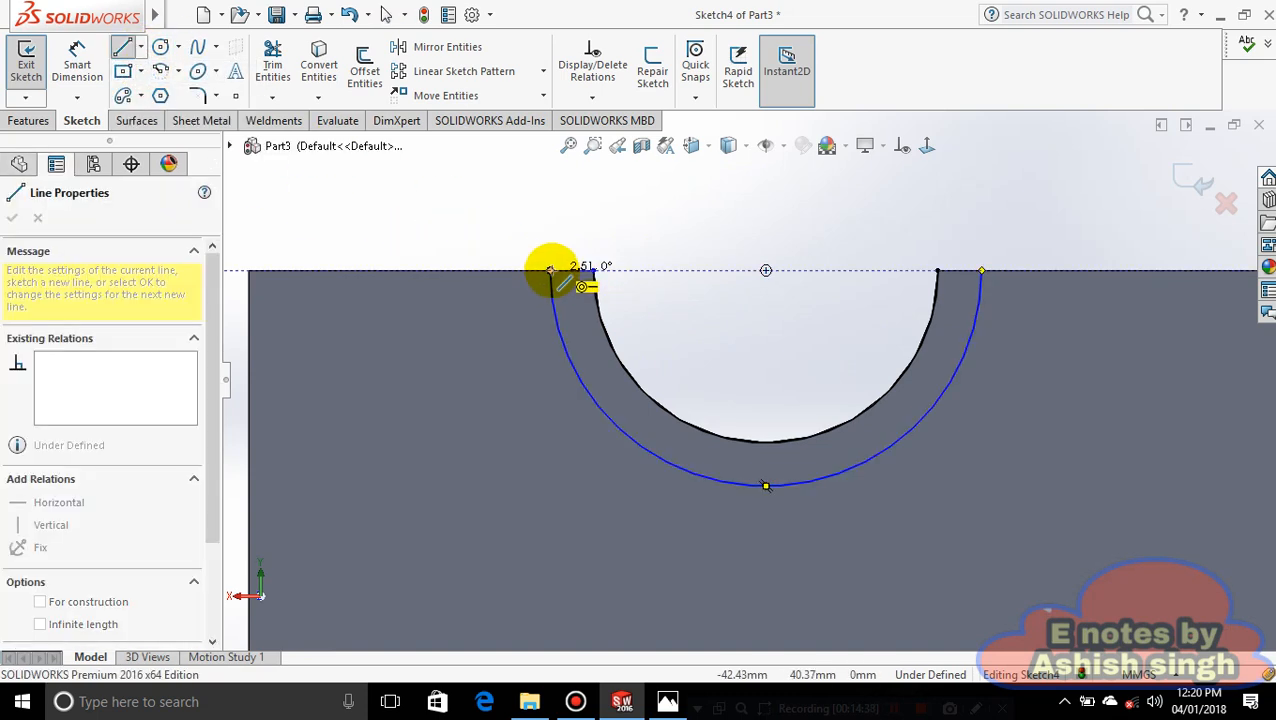
pyautogui.click(938, 270)
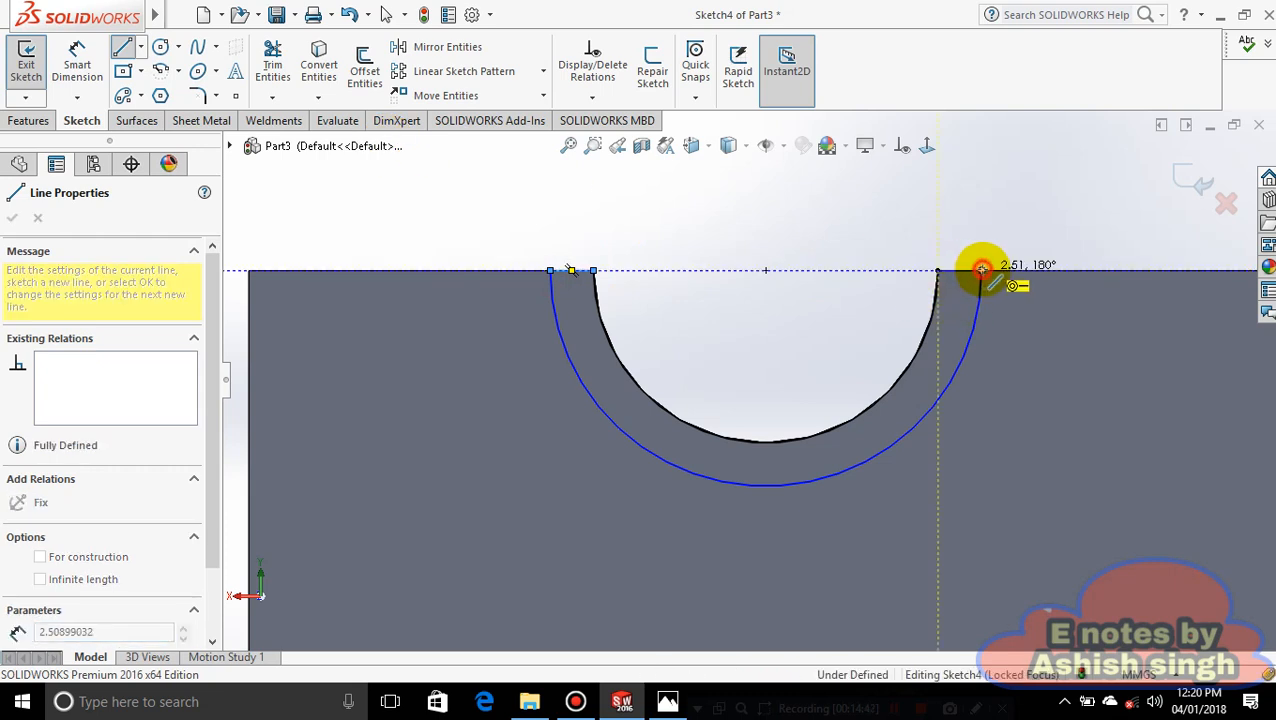
pyautogui.click(981, 270)
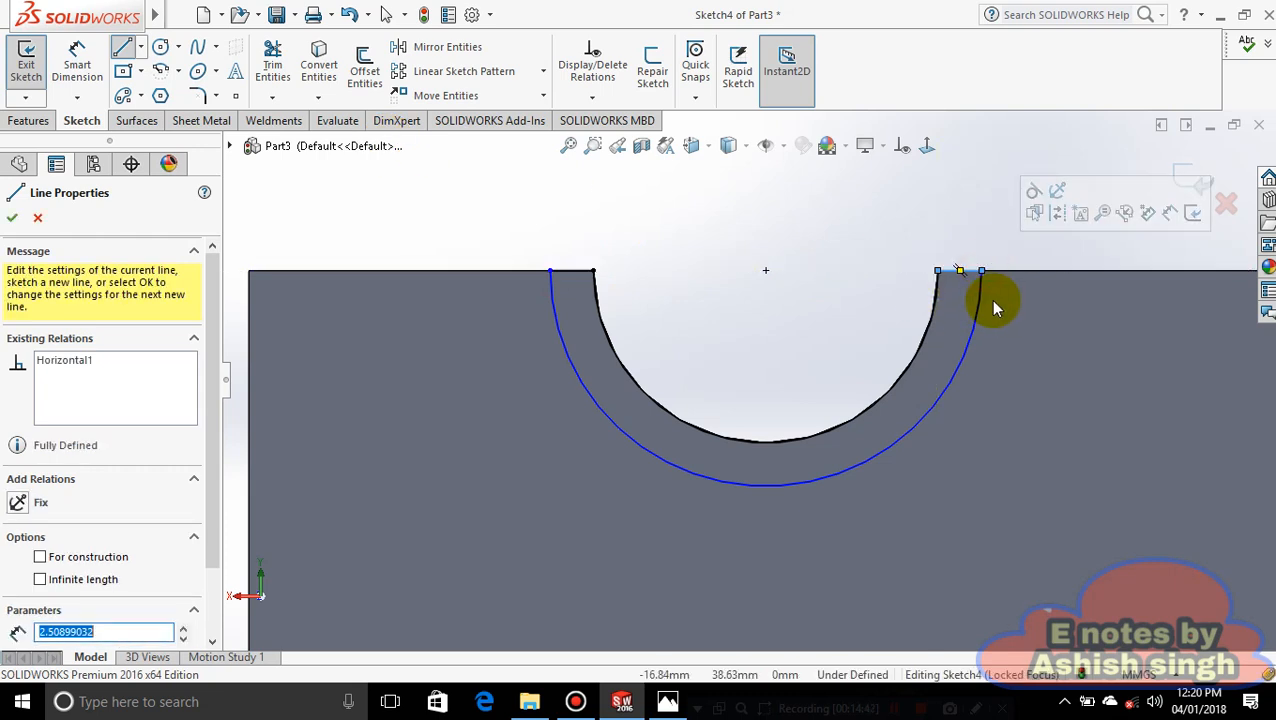
# - Dimension the outer arc of the closed half-ring profile with a radius of 15 mm
pyautogui.click(77, 60)
pyautogui.click(929, 430)
pyautogui.click(1020, 447)
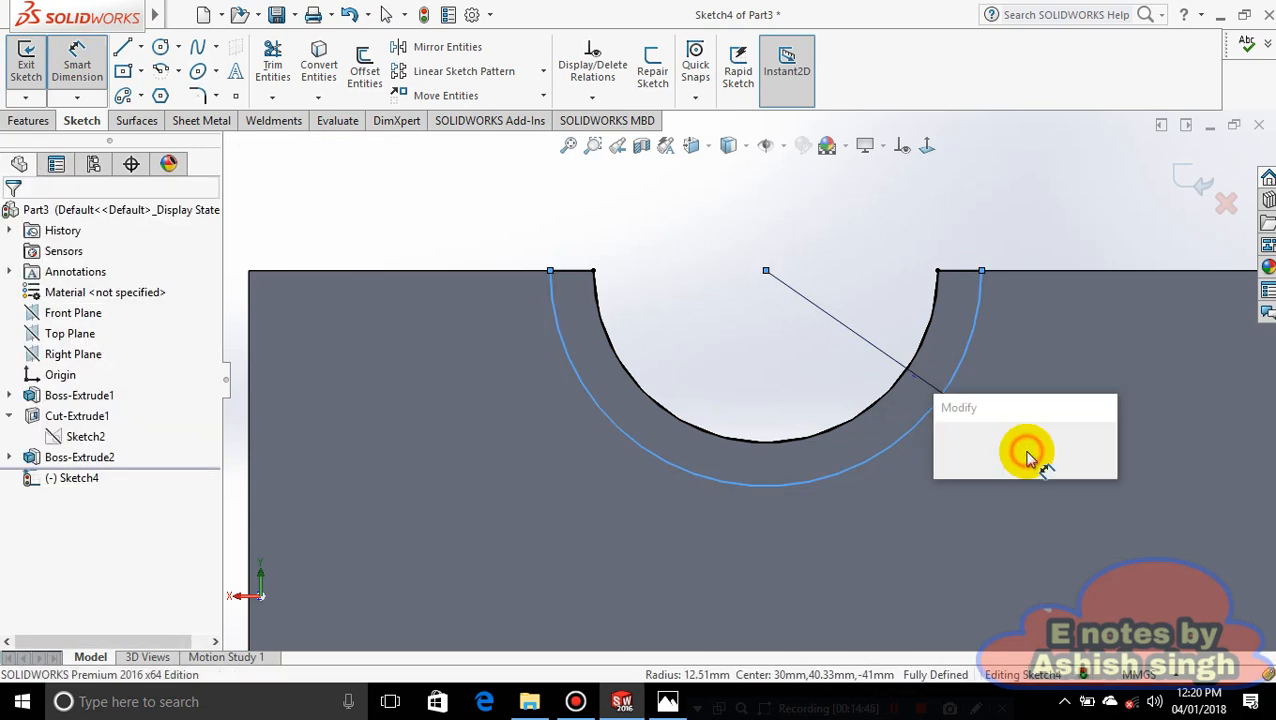
pyautogui.write('15')
pyautogui.press('Return')
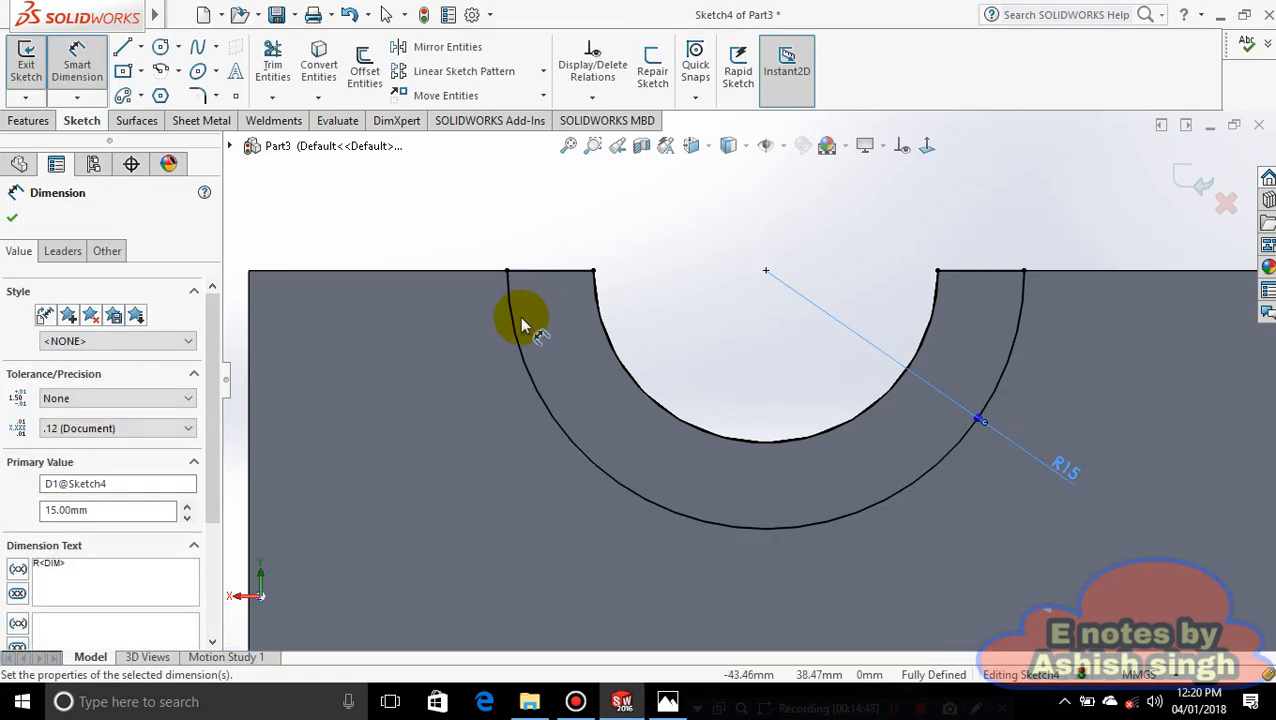
# - Extrude the closed half-ring sketch outward from the face as a 2 mm blind boss, merged with the block
pyautogui.click(28, 120)
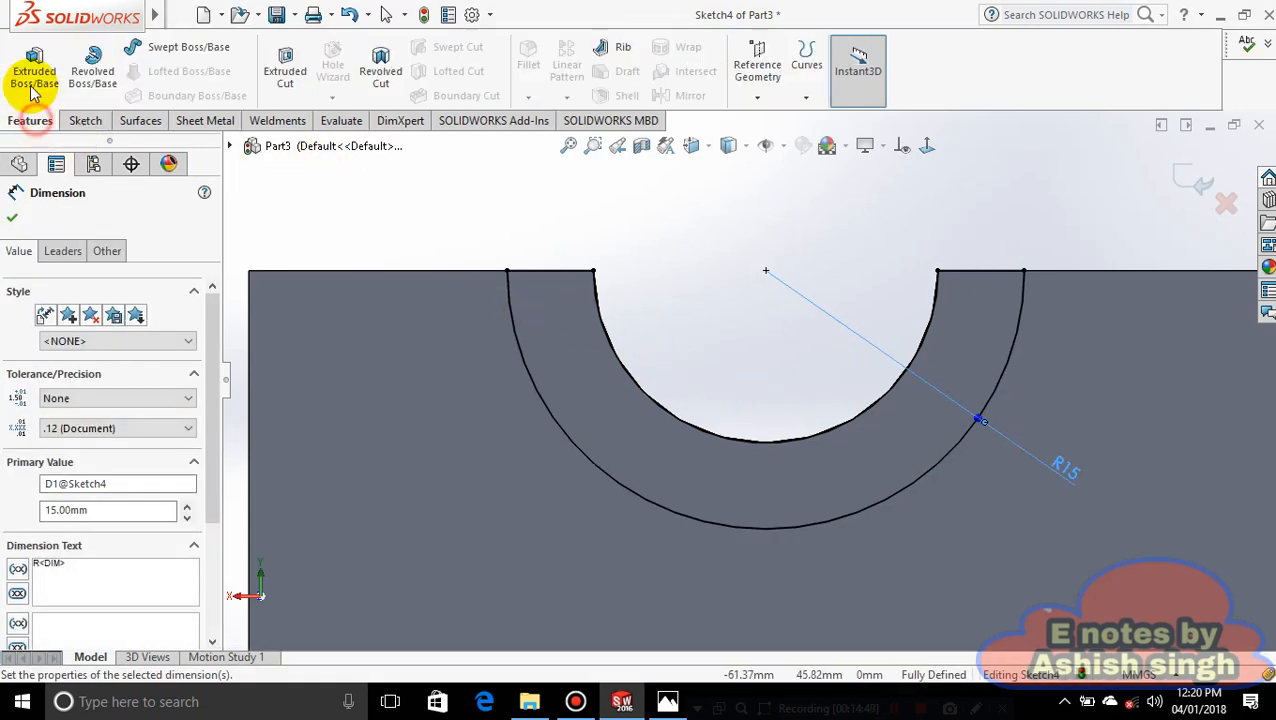
pyautogui.click(30, 72)
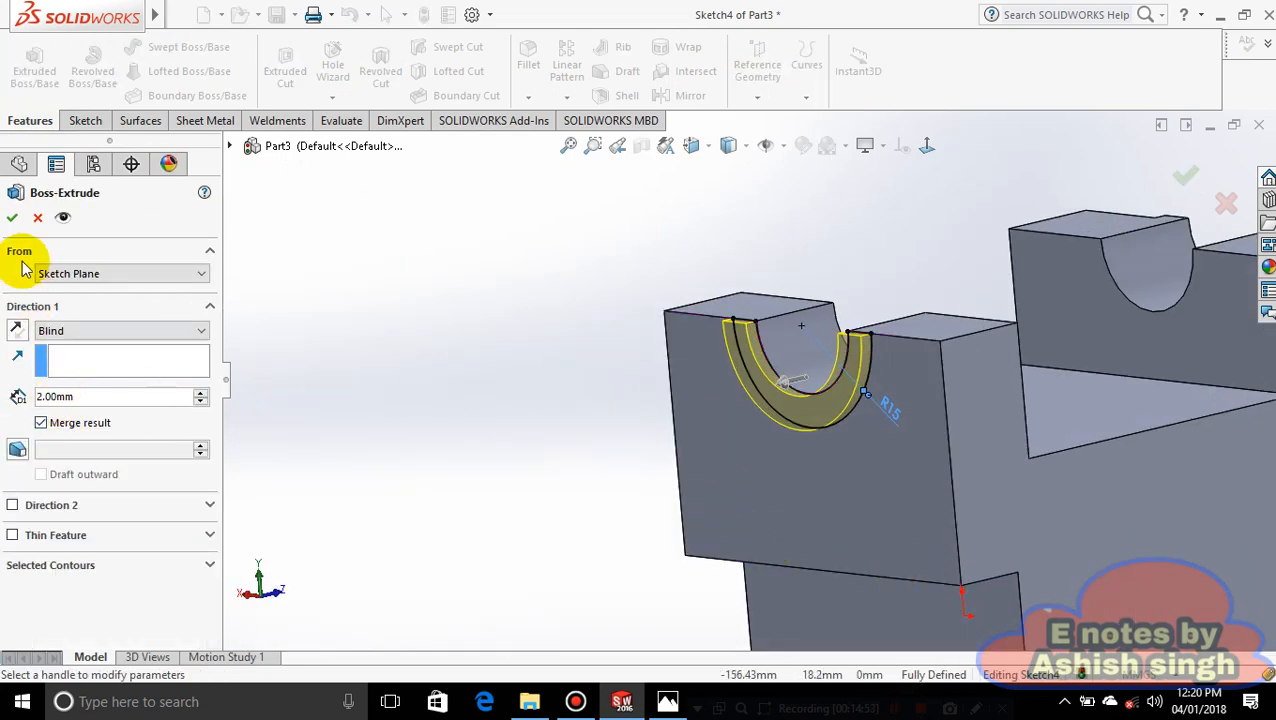
pyautogui.click(498, 389)
pyautogui.press('Return')
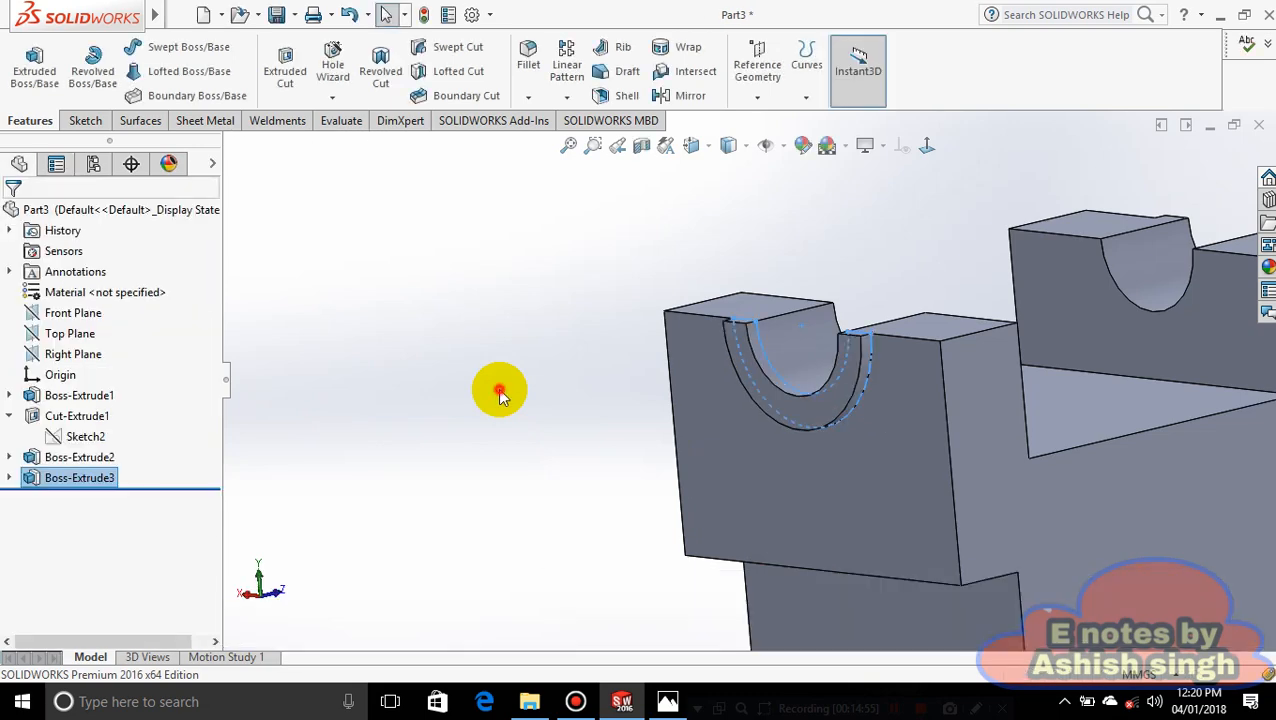
pyautogui.moveTo(1091, 470)
pyautogui.mouseDown(button='middle')
pyautogui.moveTo(1005, 484)
pyautogui.moveTo(1195, 432)
pyautogui.moveTo(1238, 390)
pyautogui.moveTo(1131, 393)
pyautogui.moveTo(1077, 473)
pyautogui.moveTo(1168, 467)
pyautogui.moveTo(1025, 316)
pyautogui.moveTo(1111, 390)
pyautogui.moveTo(1090, 460)
pyautogui.mouseUp(button='middle')
pyautogui.moveTo(1008, 492); pyautogui.dragTo(938, 584, button='middle')
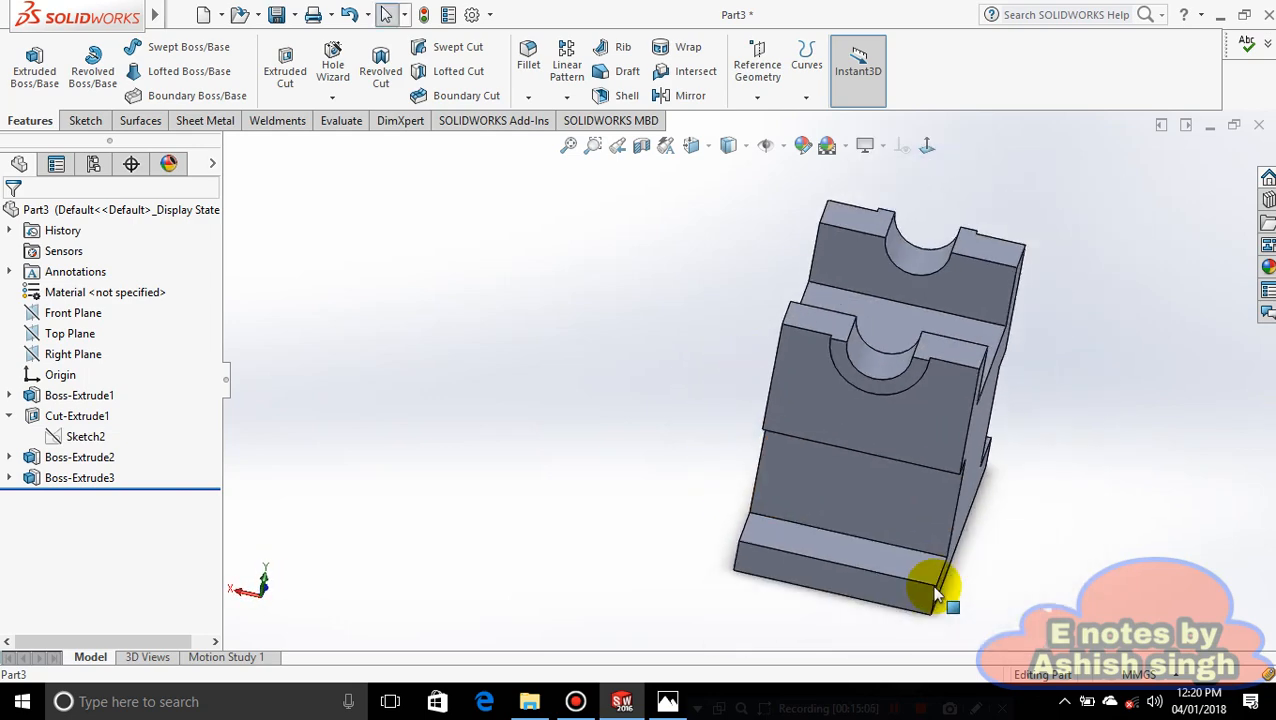
# - Check the reference drawing and start a sketch on the block's lower end face, beneath the notched upper section
pyautogui.click(668, 702)
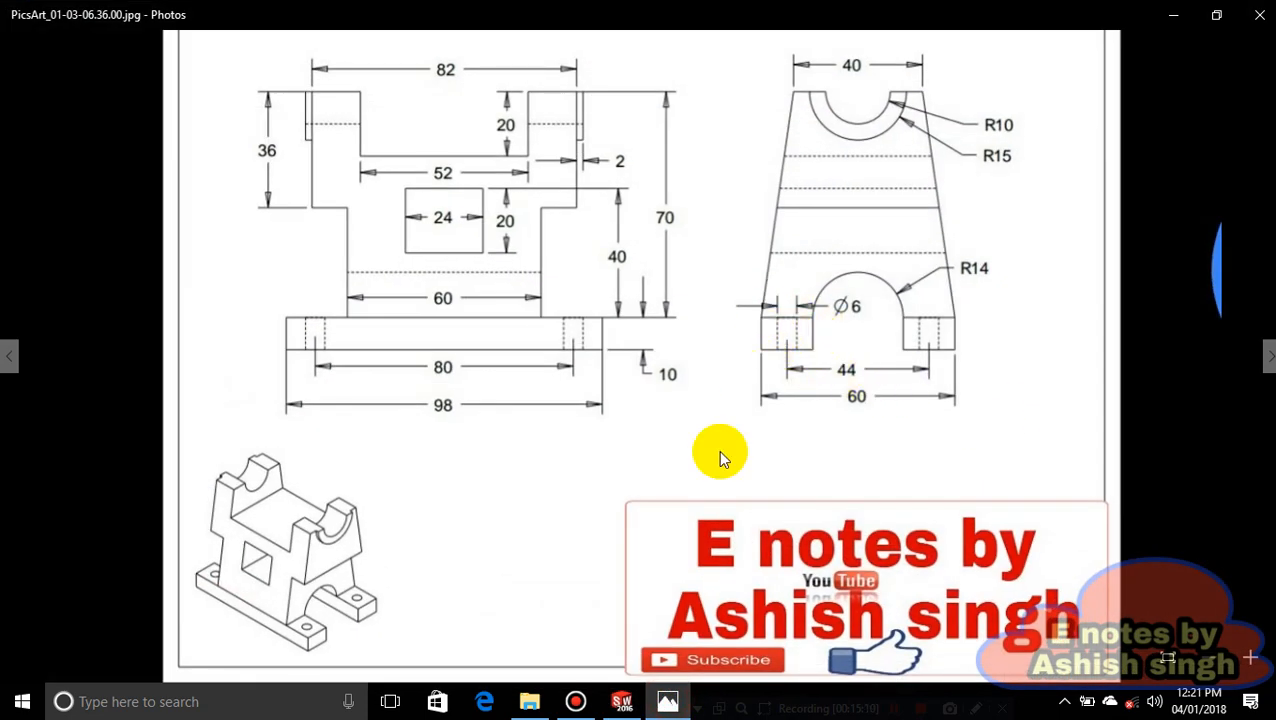
pyautogui.click(668, 703)
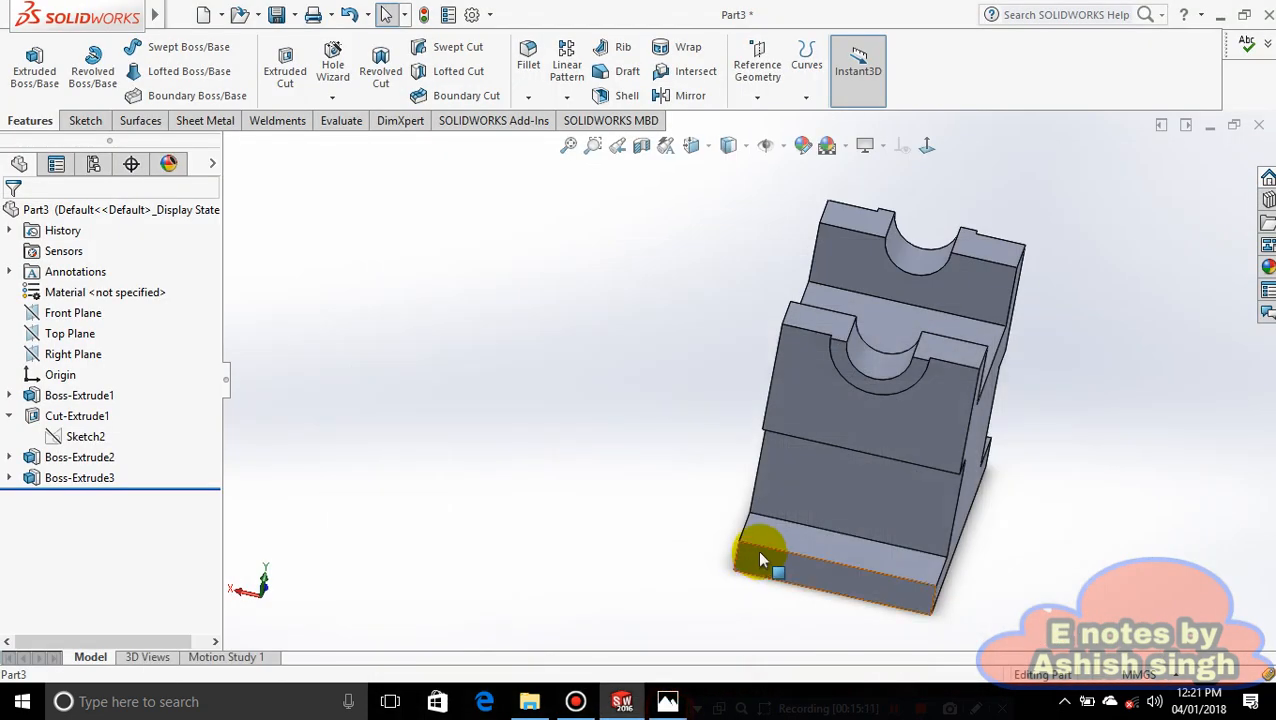
pyautogui.scroll(4, 822, 499)
pyautogui.moveTo(933, 492); pyautogui.dragTo(812, 402, button='middle')
pyautogui.click(815, 404)
pyautogui.rightClick(816, 410)
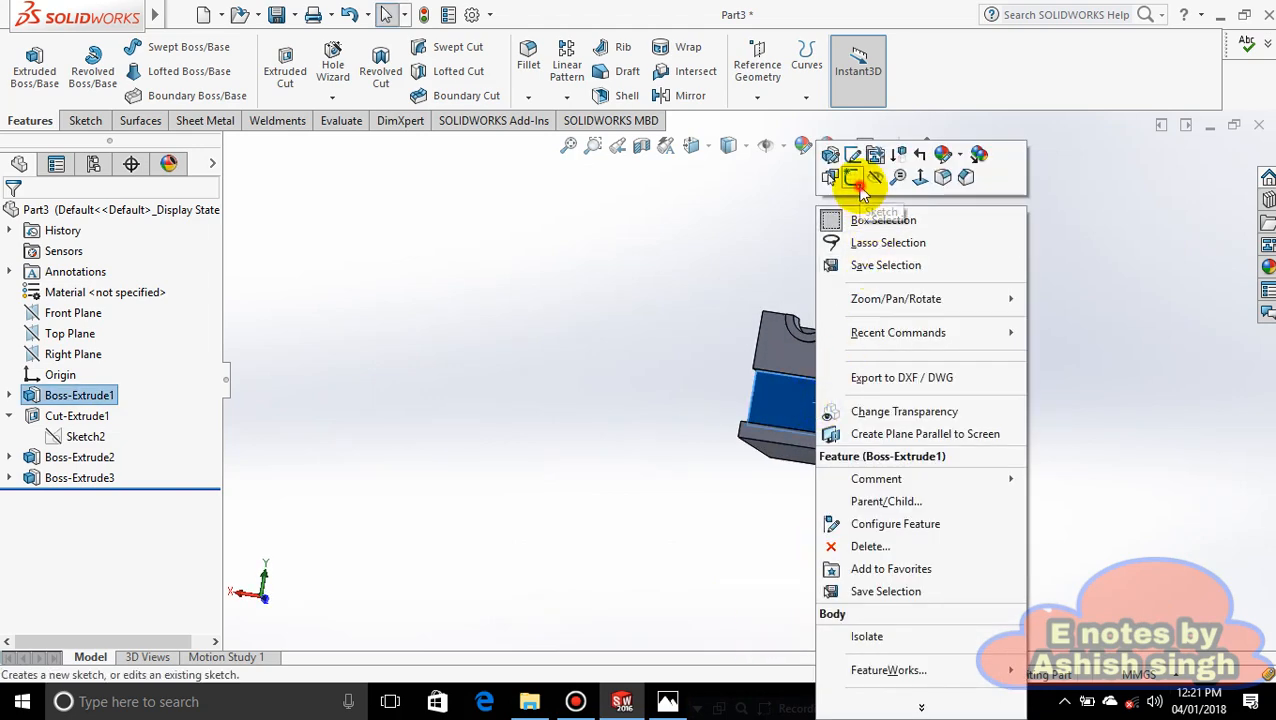
pyautogui.click(849, 178)
pyautogui.click(926, 144)
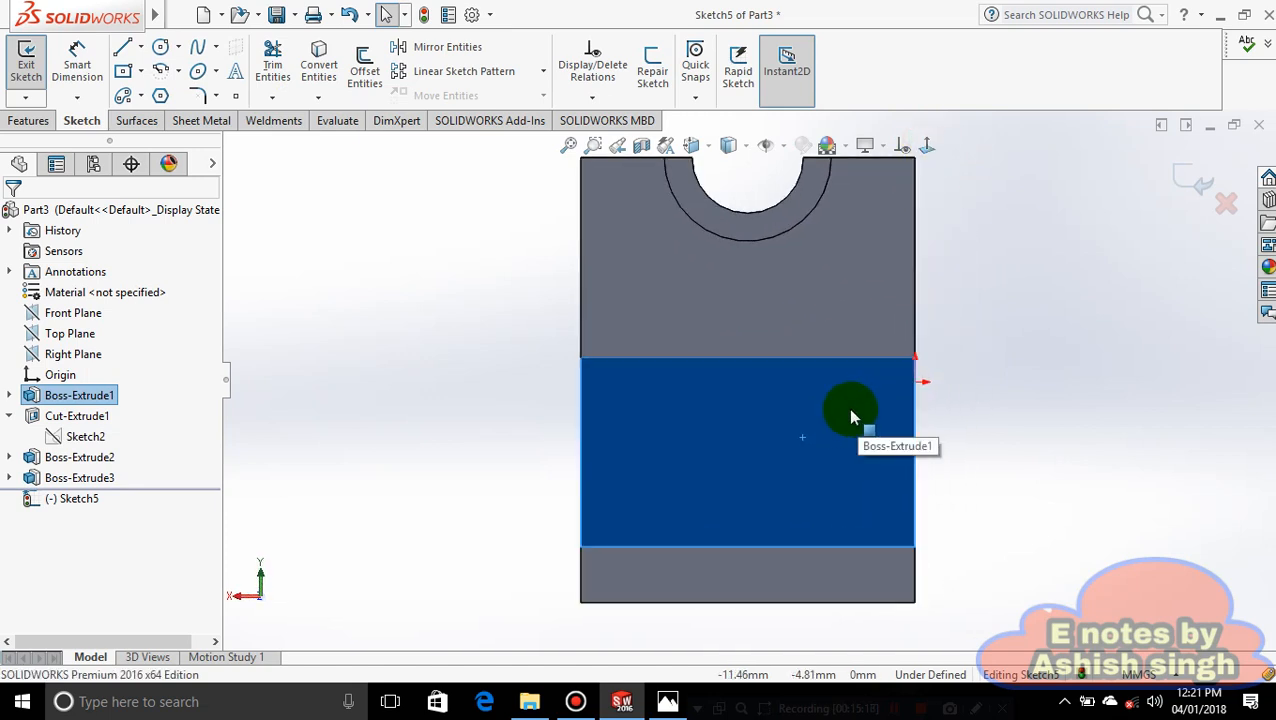
# - Sketch a closed four-line profile with one sloping line from the block's upper edge to the base corner and the rest outside the block
pyautogui.click(140, 47)
pyautogui.click(152, 68)
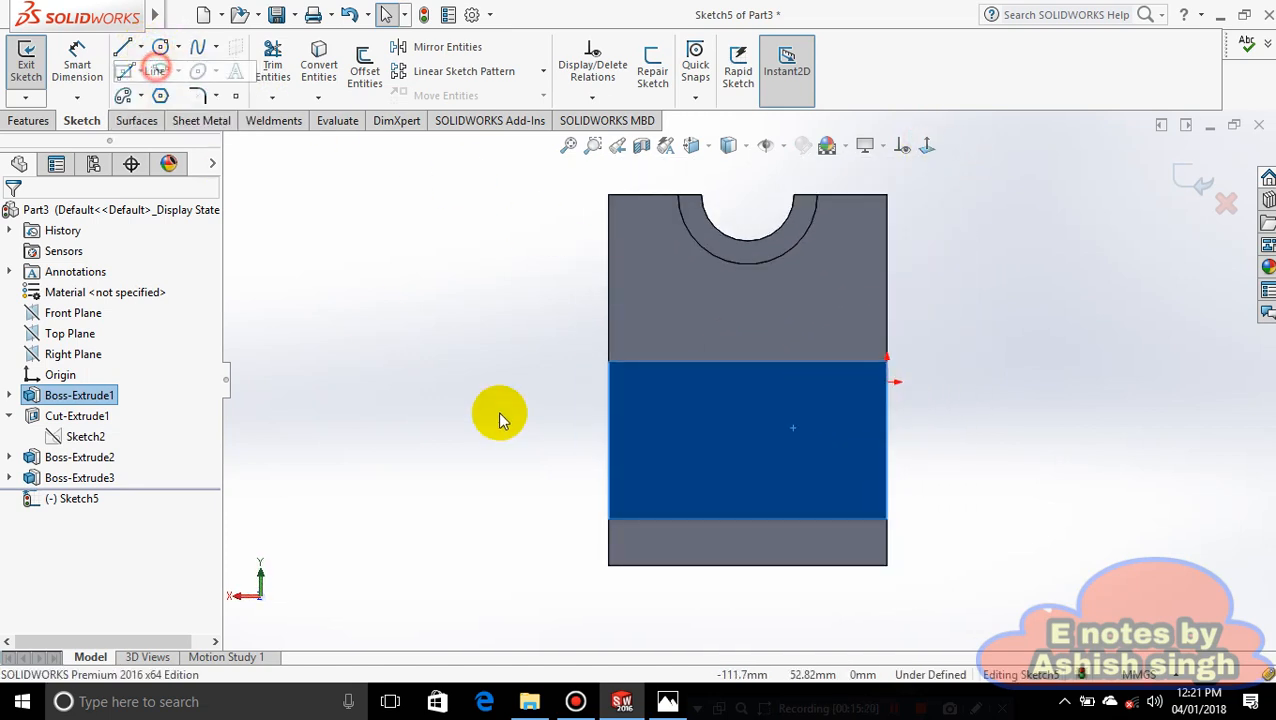
pyautogui.click(643, 194)
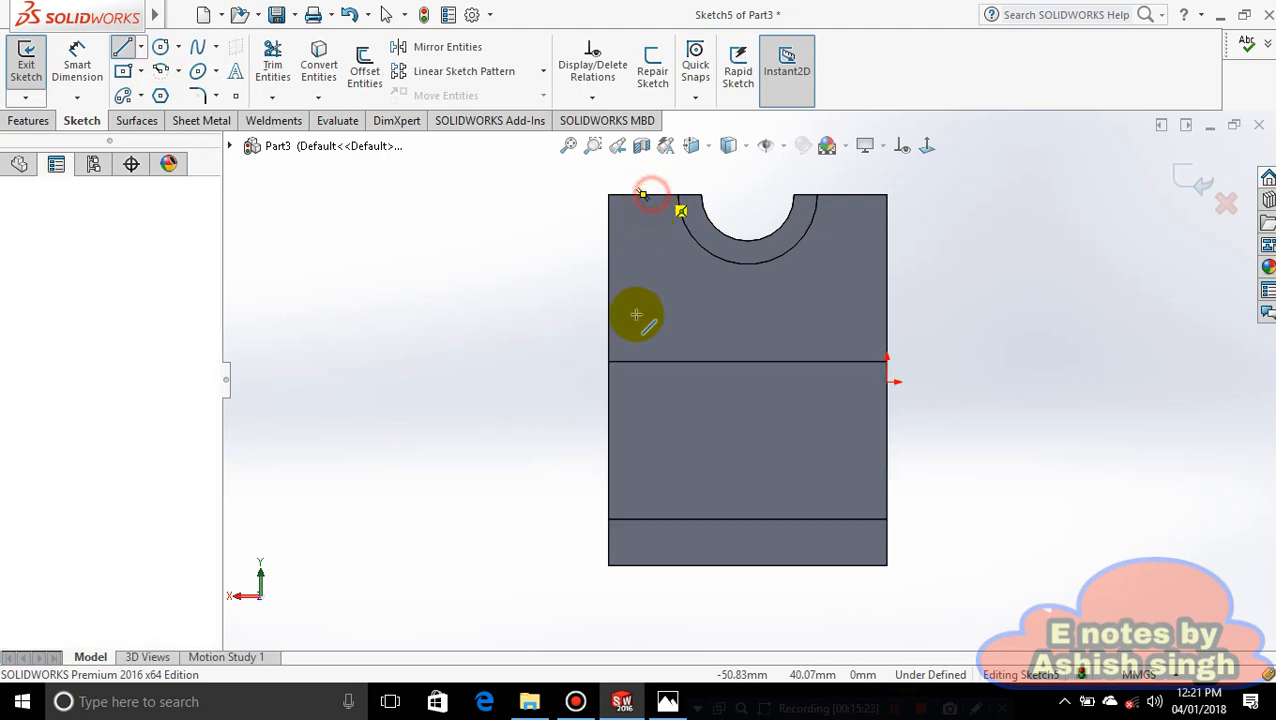
pyautogui.click(610, 521)
pyautogui.click(529, 439)
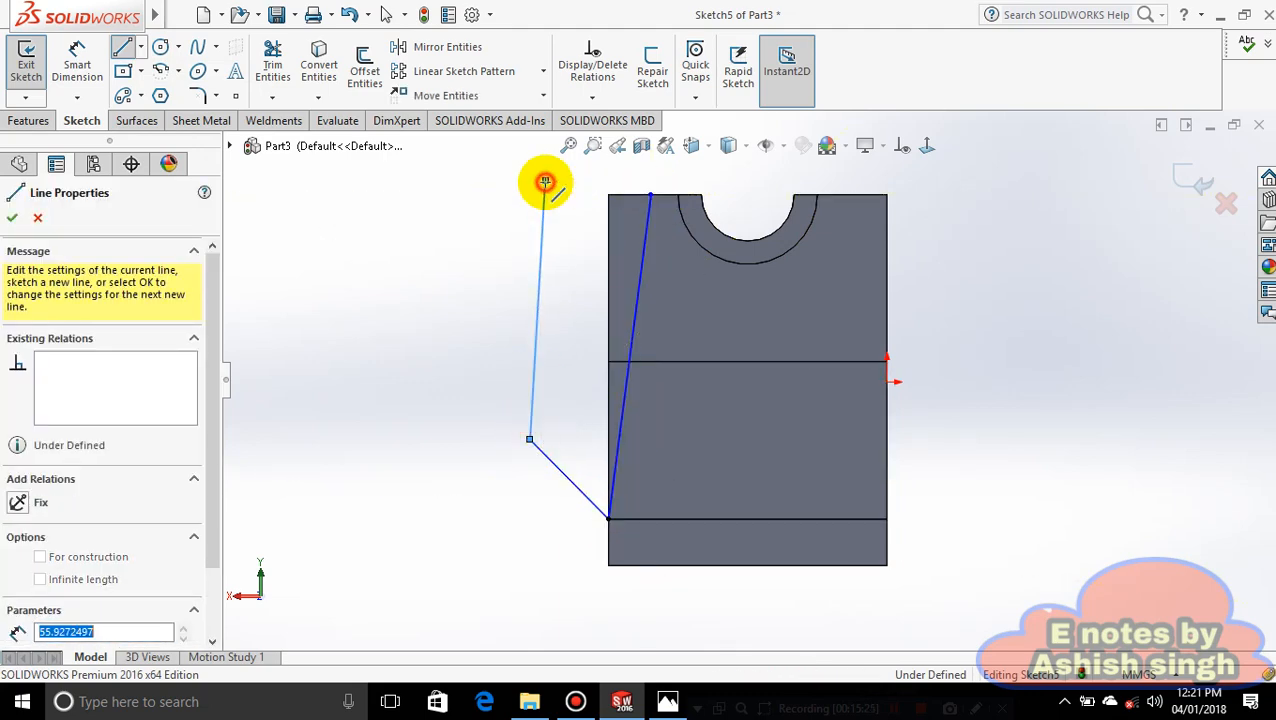
pyautogui.click(545, 181)
pyautogui.click(650, 193)
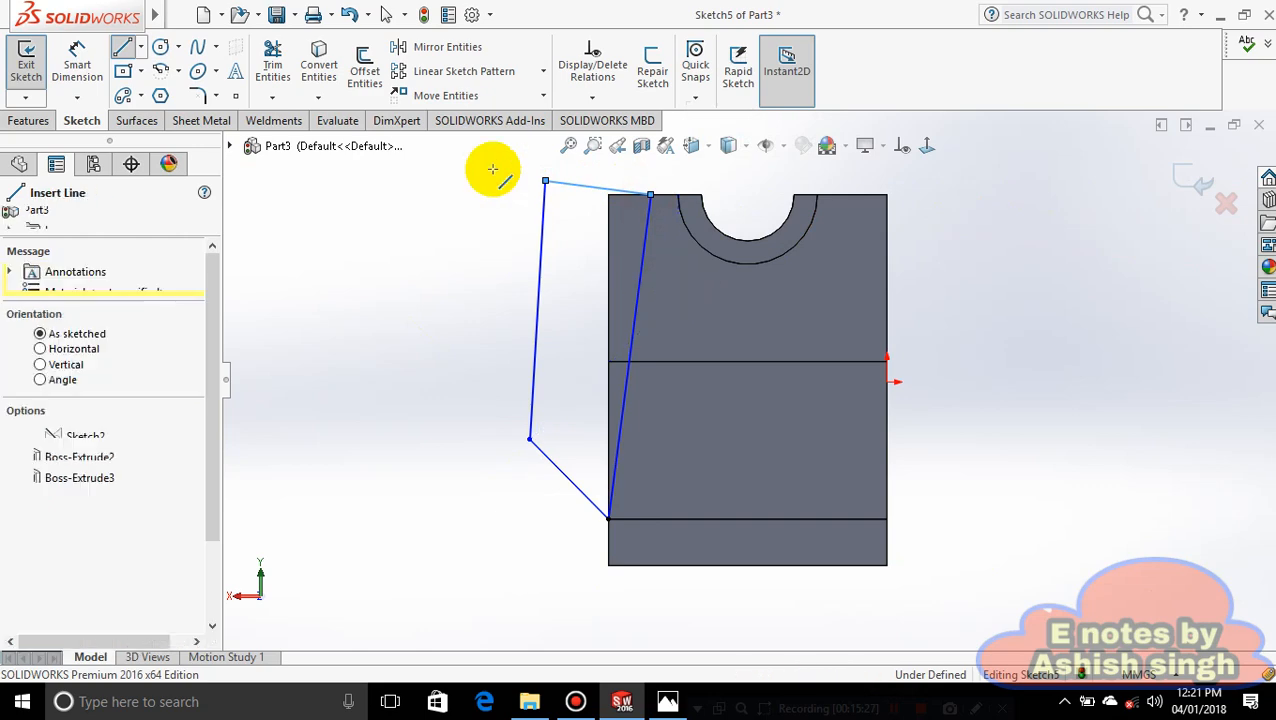
# - Draw a vertical centerline from the lowest point of the notch to below the base
pyautogui.click(138, 52)
pyautogui.click(140, 49)
pyautogui.click(165, 94)
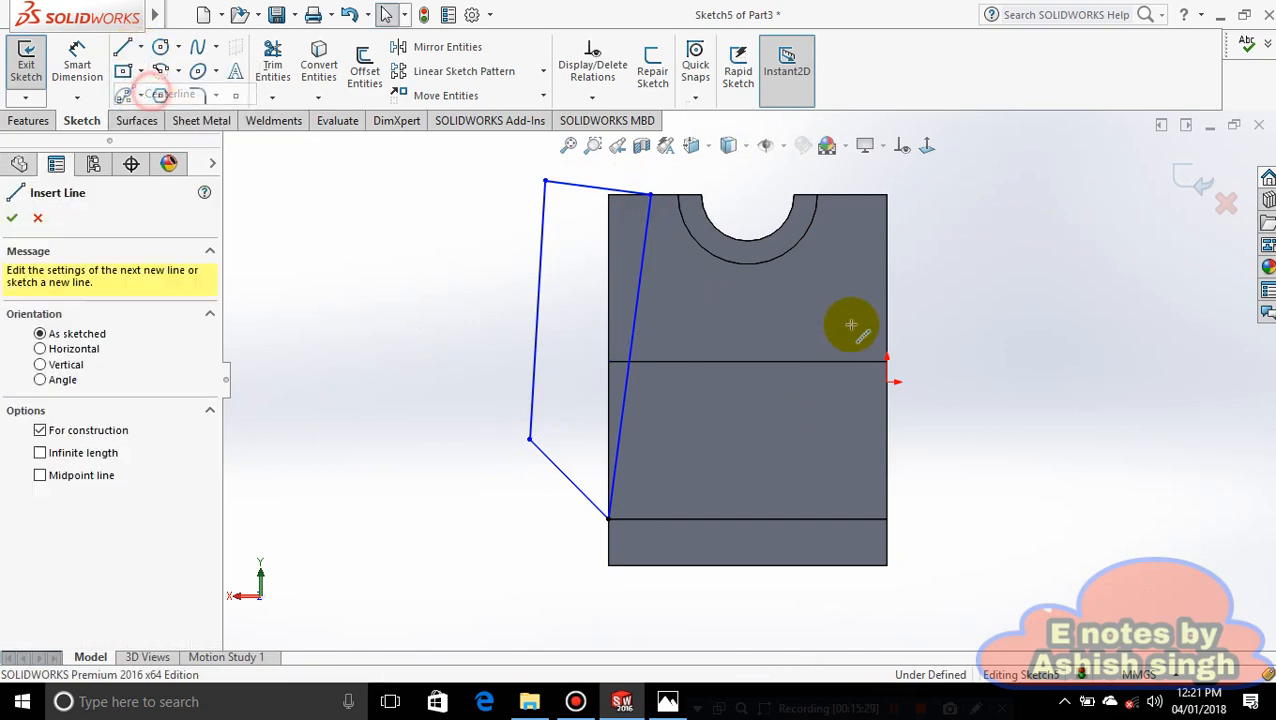
pyautogui.click(747, 240)
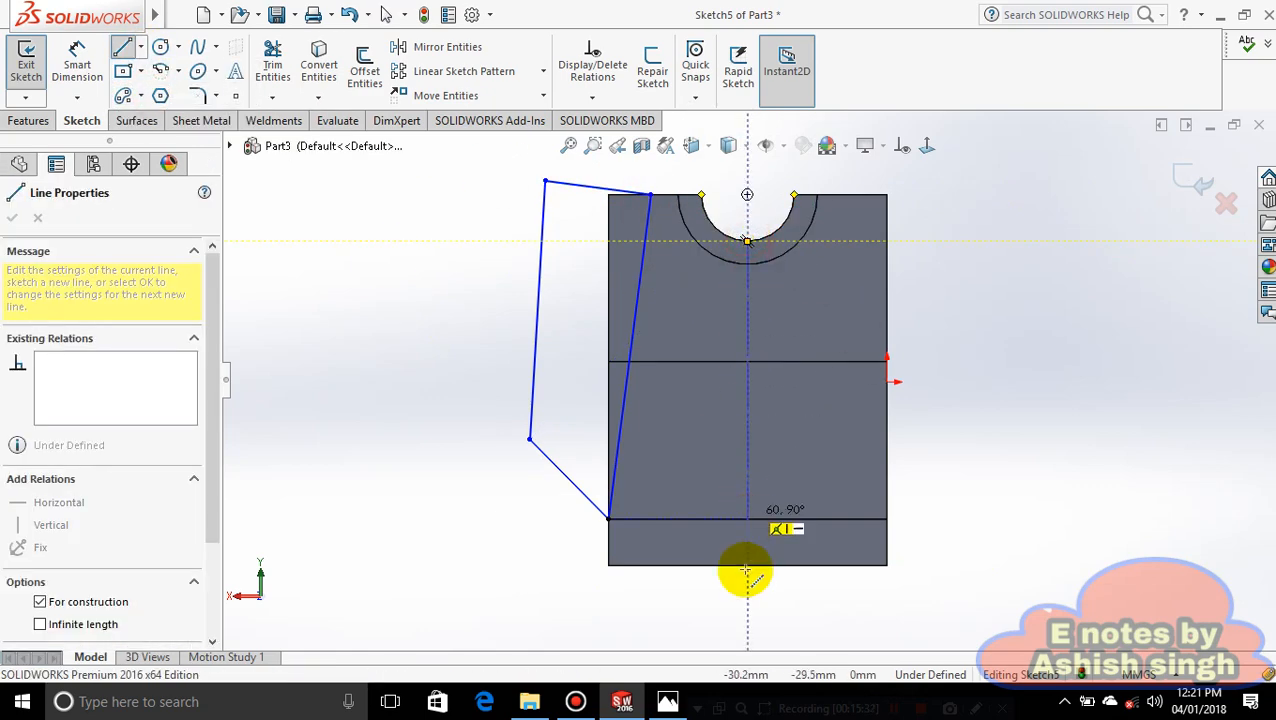
pyautogui.click(747, 619)
pyautogui.press('Escape')
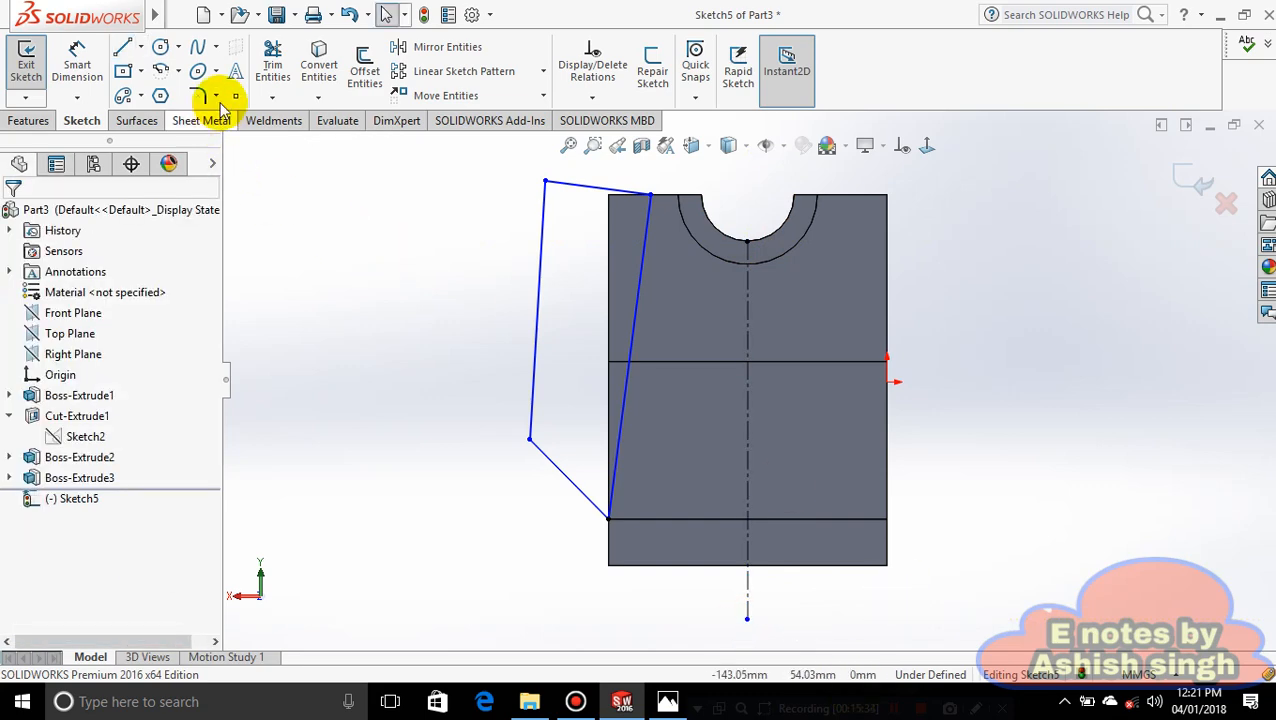
# - Dimension the horizontal distance from the centerline's upper end to the profile's corner on the upper edge as 20 mm, per the reference drawing
pyautogui.click(77, 64)
pyautogui.click(686, 690)
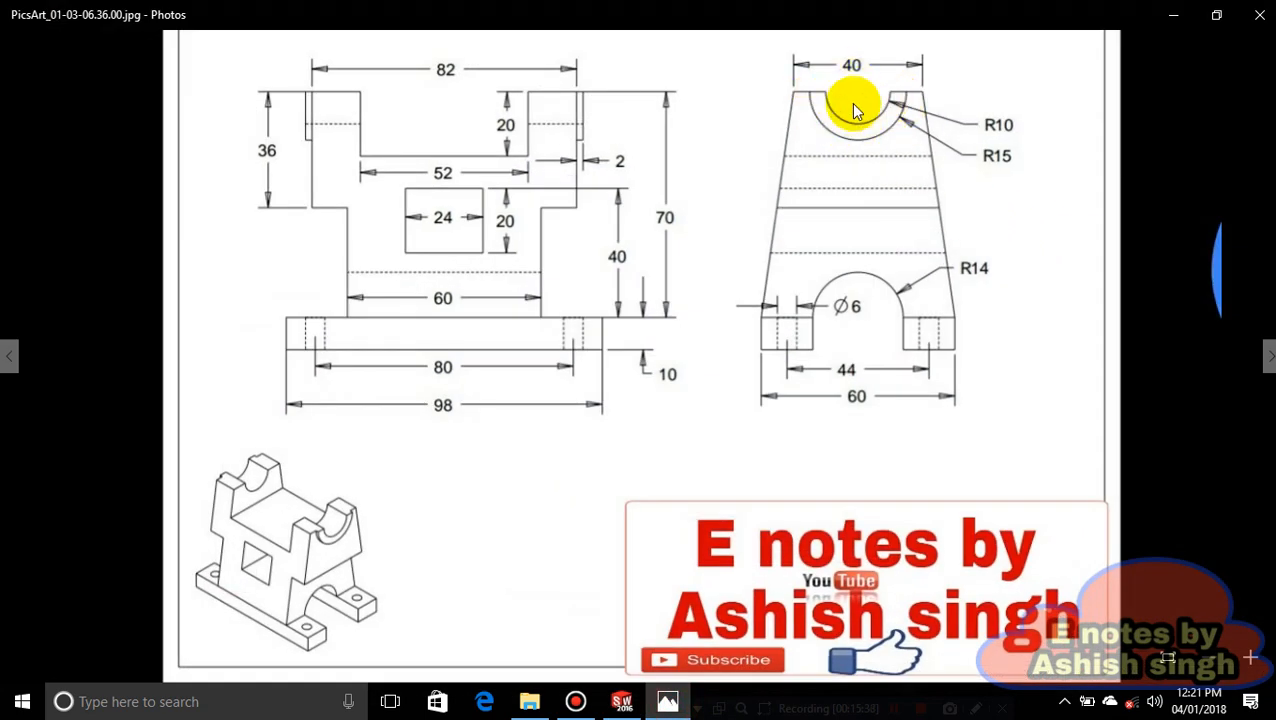
pyautogui.click(634, 702)
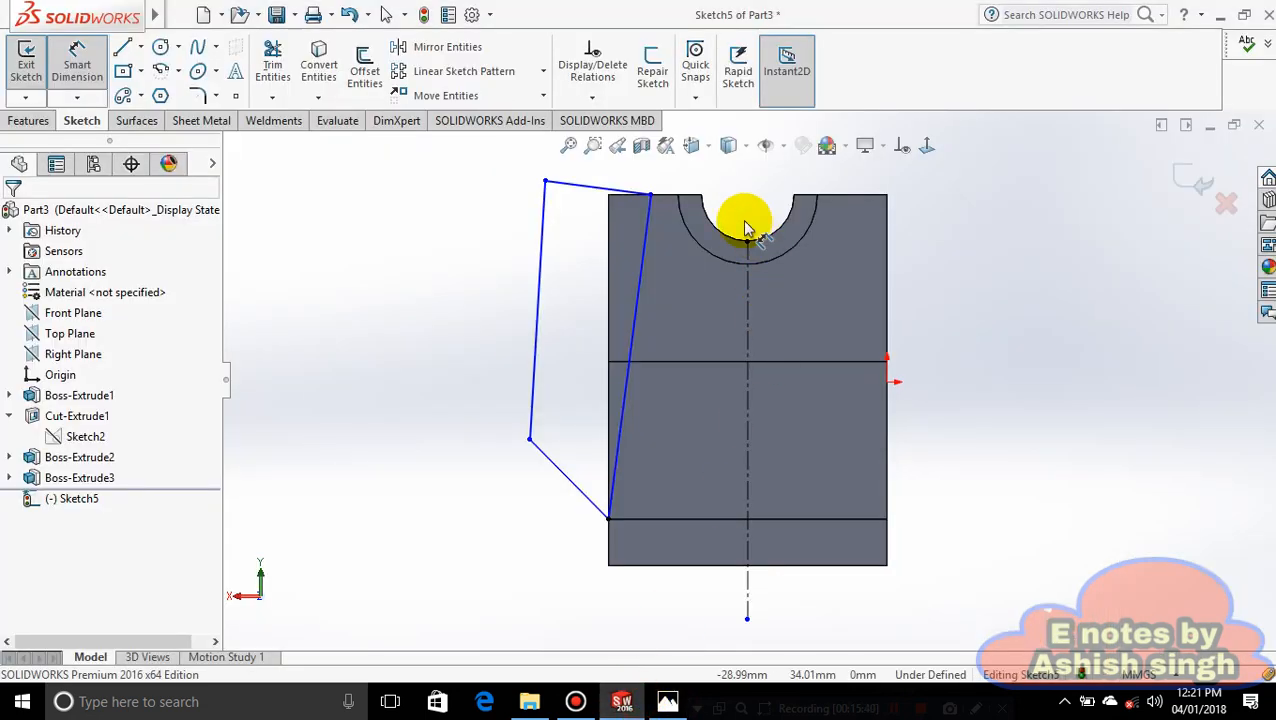
pyautogui.click(748, 243)
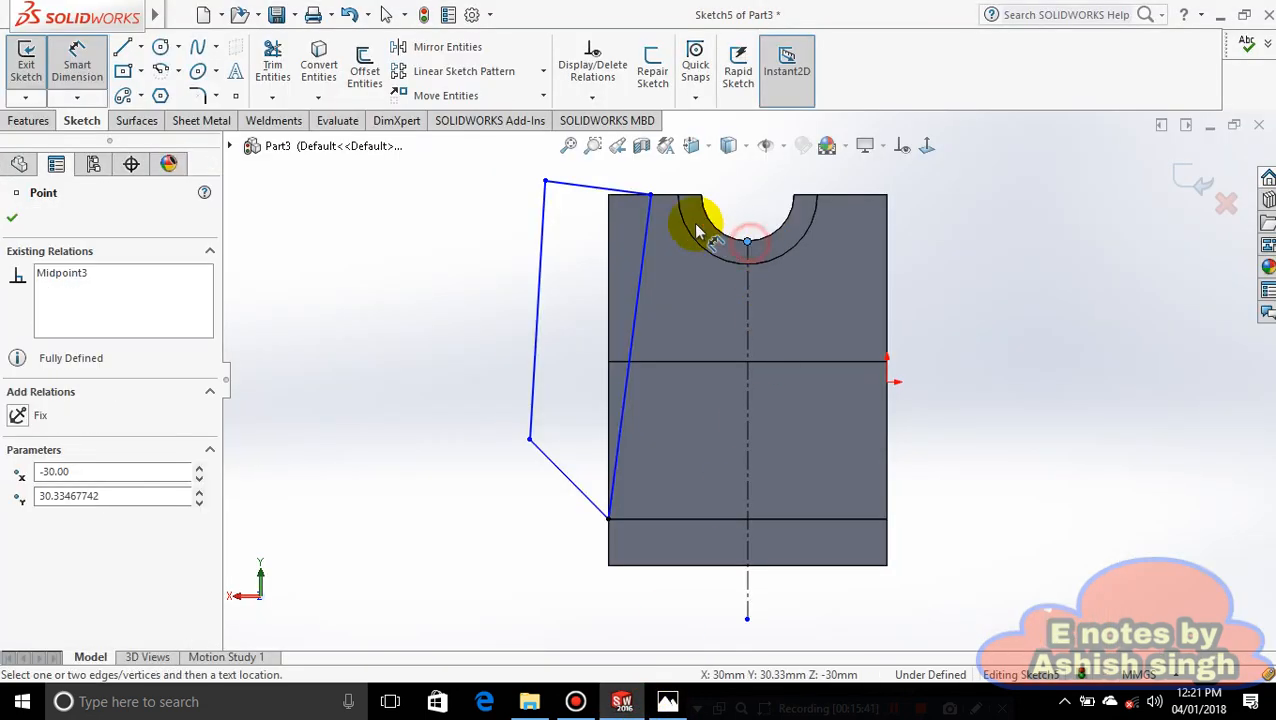
pyautogui.click(652, 195)
pyautogui.click(674, 170)
pyautogui.press('Return')
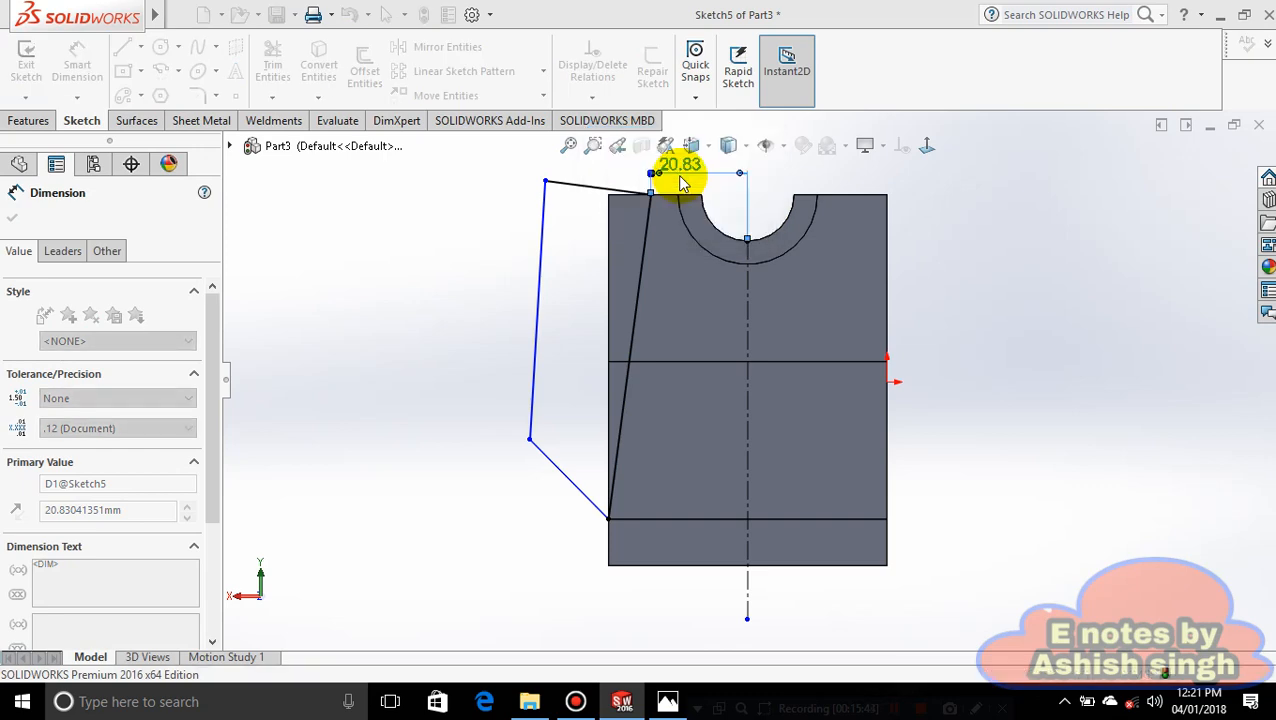
pyautogui.doubleClick(679, 166)
pyautogui.write('20.00mm')
pyautogui.press('Return')
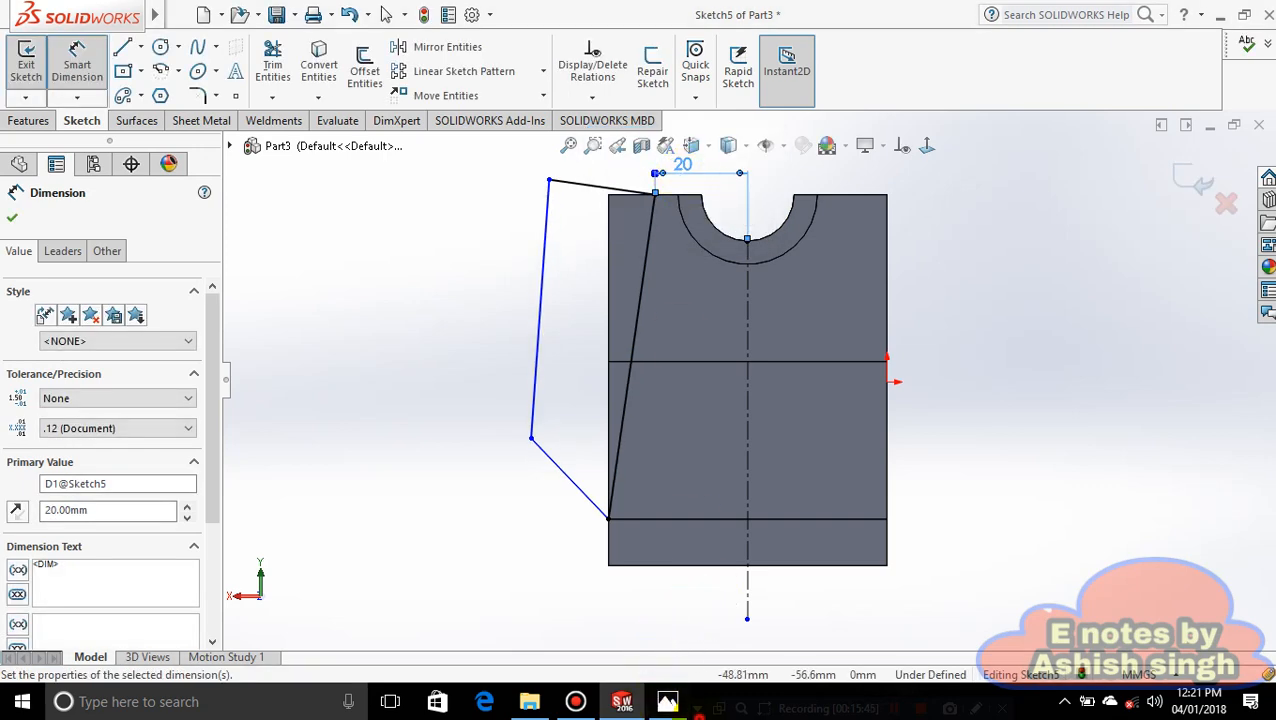
# - Mirror the four profile lines about the vertical centerline
pyautogui.click(668, 703)
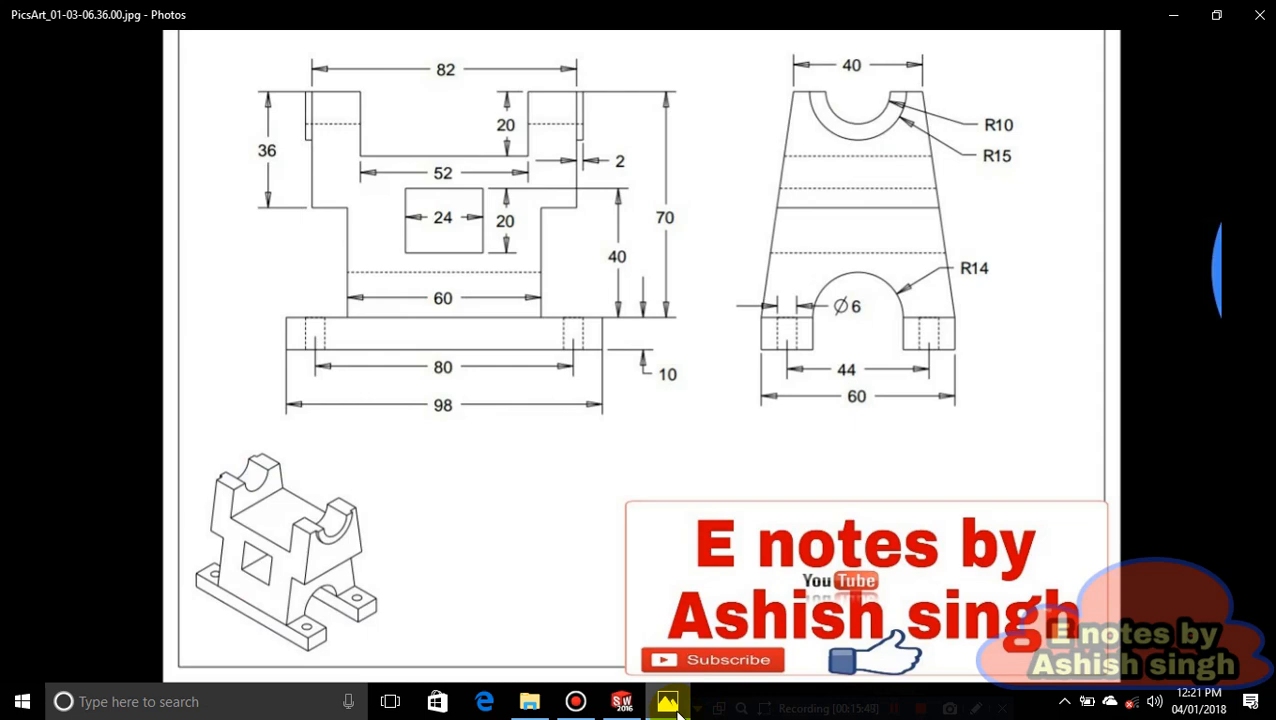
pyautogui.click(668, 703)
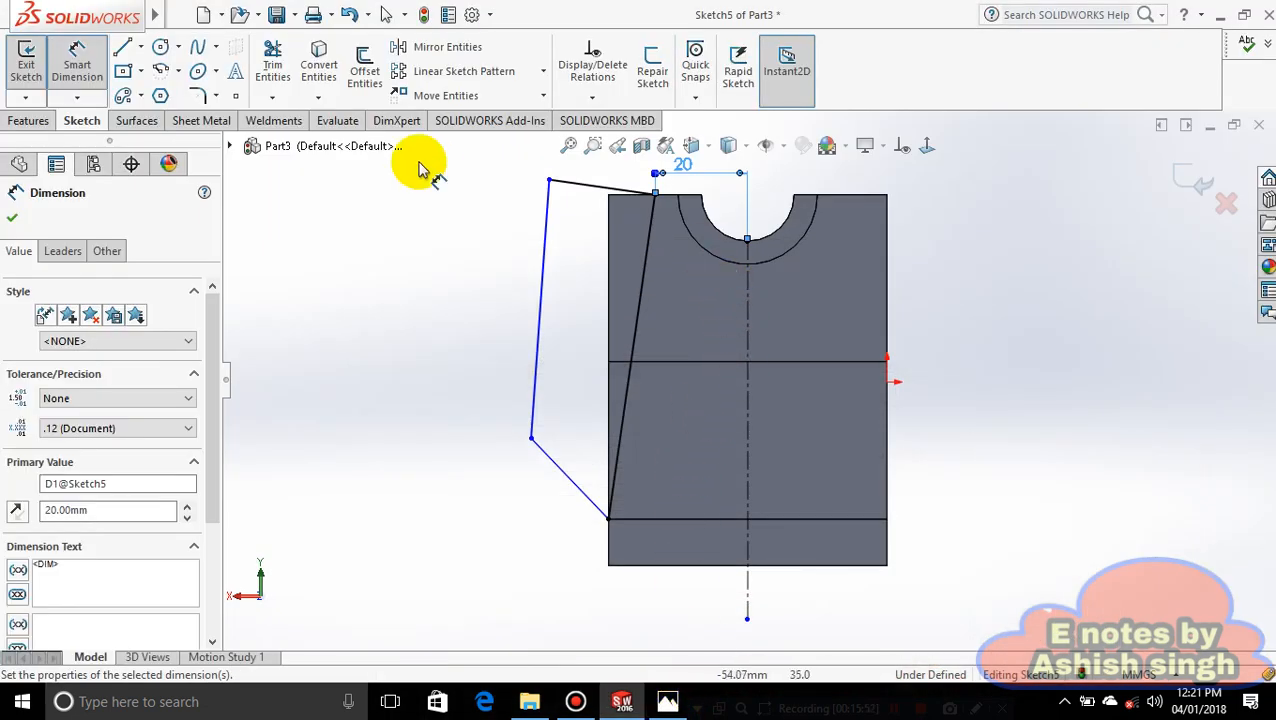
pyautogui.click(462, 47)
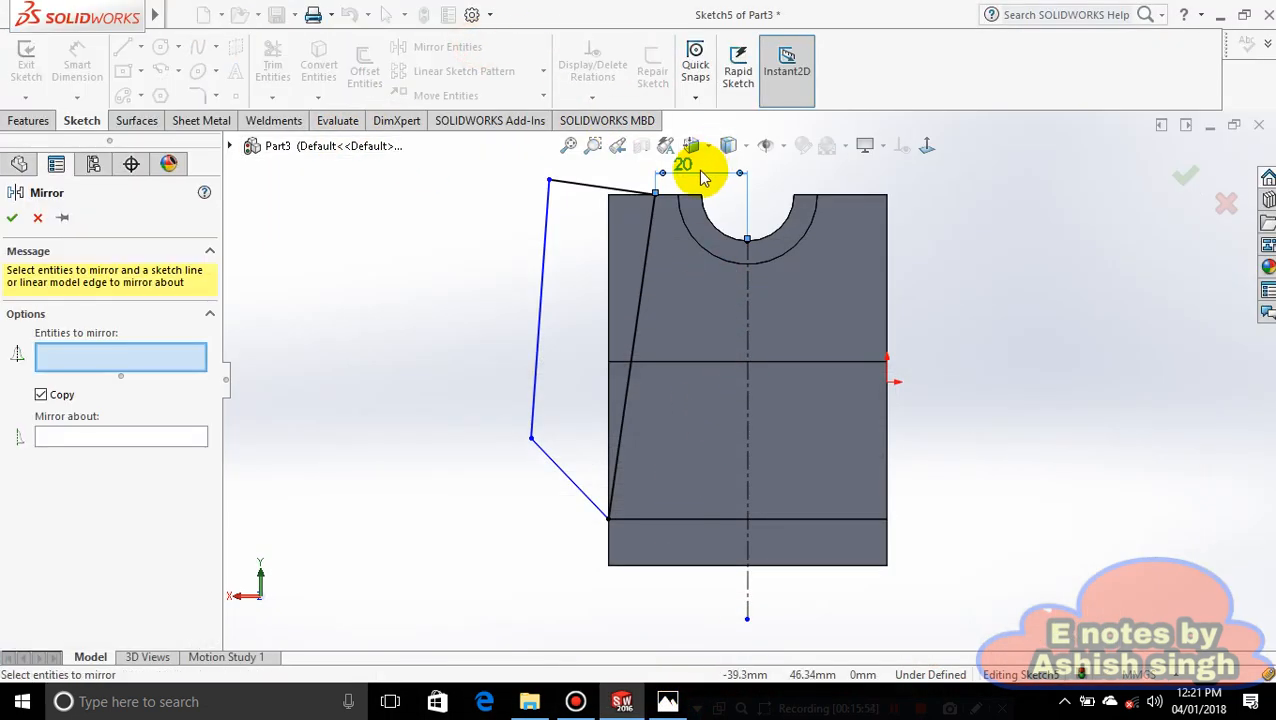
pyautogui.moveTo(702, 177)
pyautogui.mouseDown()
pyautogui.moveTo(675, 265)
pyautogui.moveTo(507, 551)
pyautogui.mouseUp()
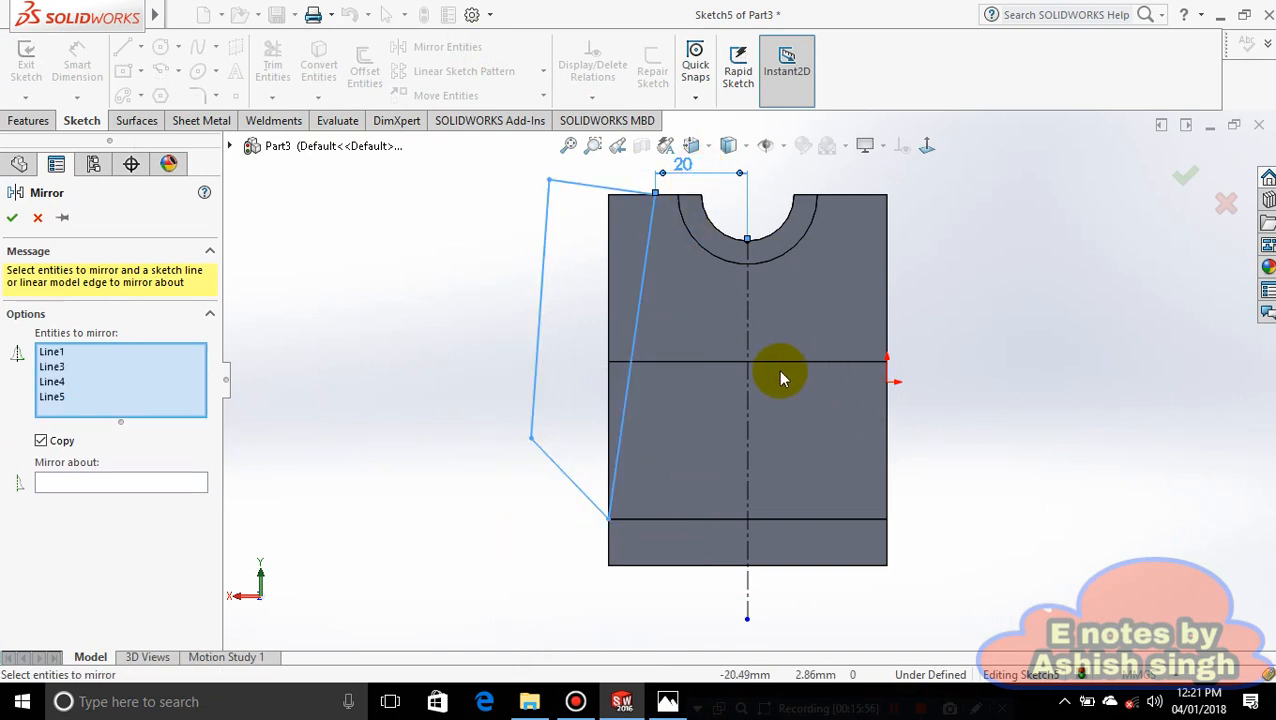
pyautogui.click(188, 484)
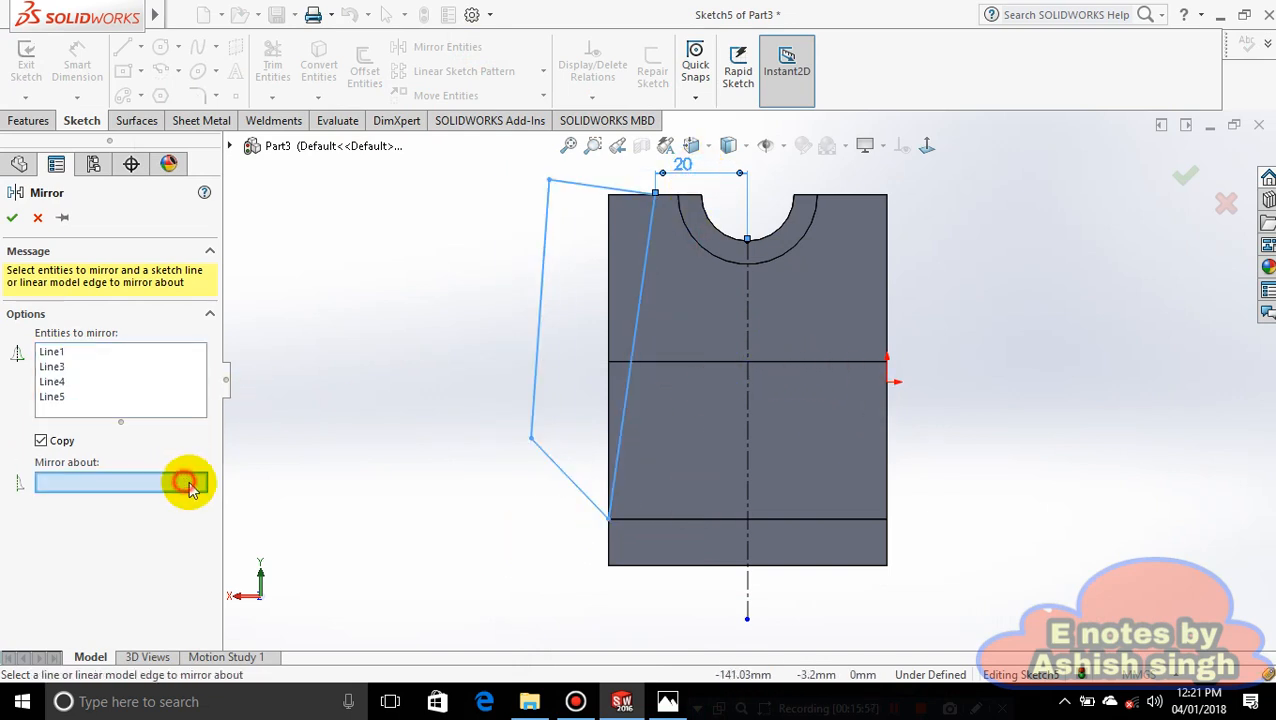
pyautogui.click(748, 458)
pyautogui.click(1192, 177)
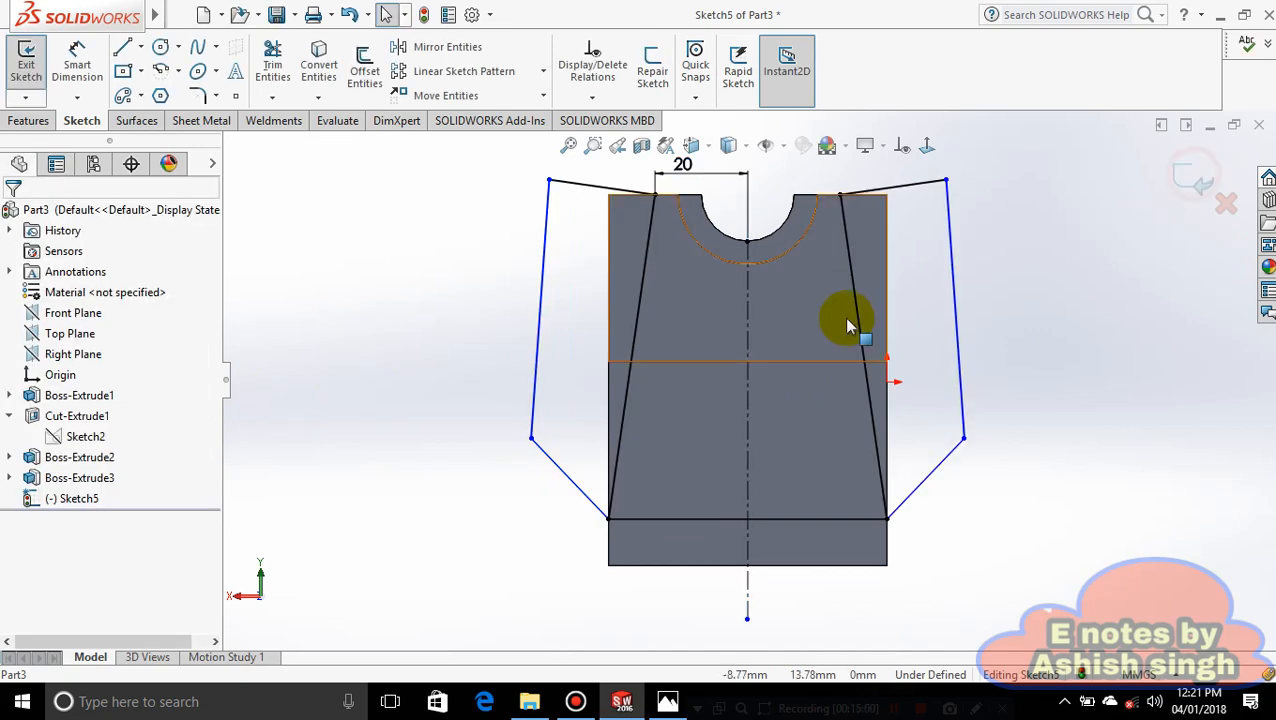
# - Try a blind extruded cut of both side profiles, deep enough to pass the block's far end, and inspect the tapered sides
pyautogui.click(30, 120)
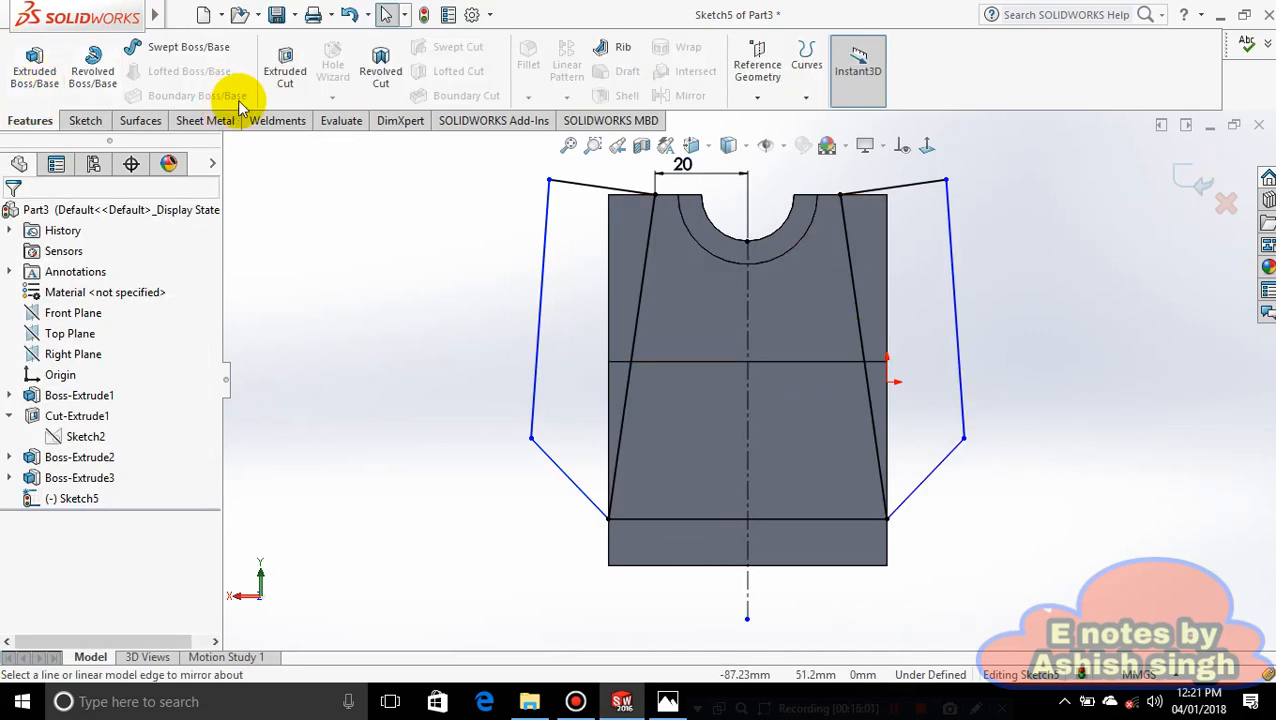
pyautogui.click(285, 72)
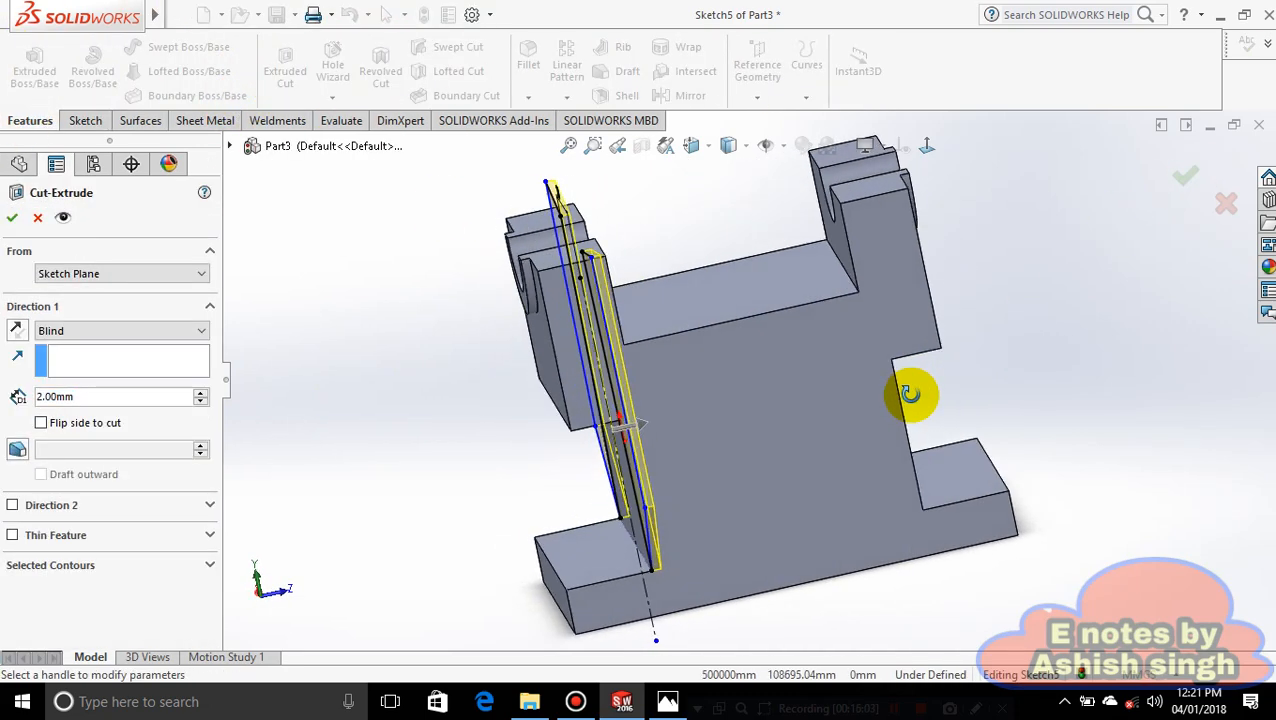
pyautogui.moveTo(645, 432); pyautogui.dragTo(1150, 328)
pyautogui.click(1186, 178)
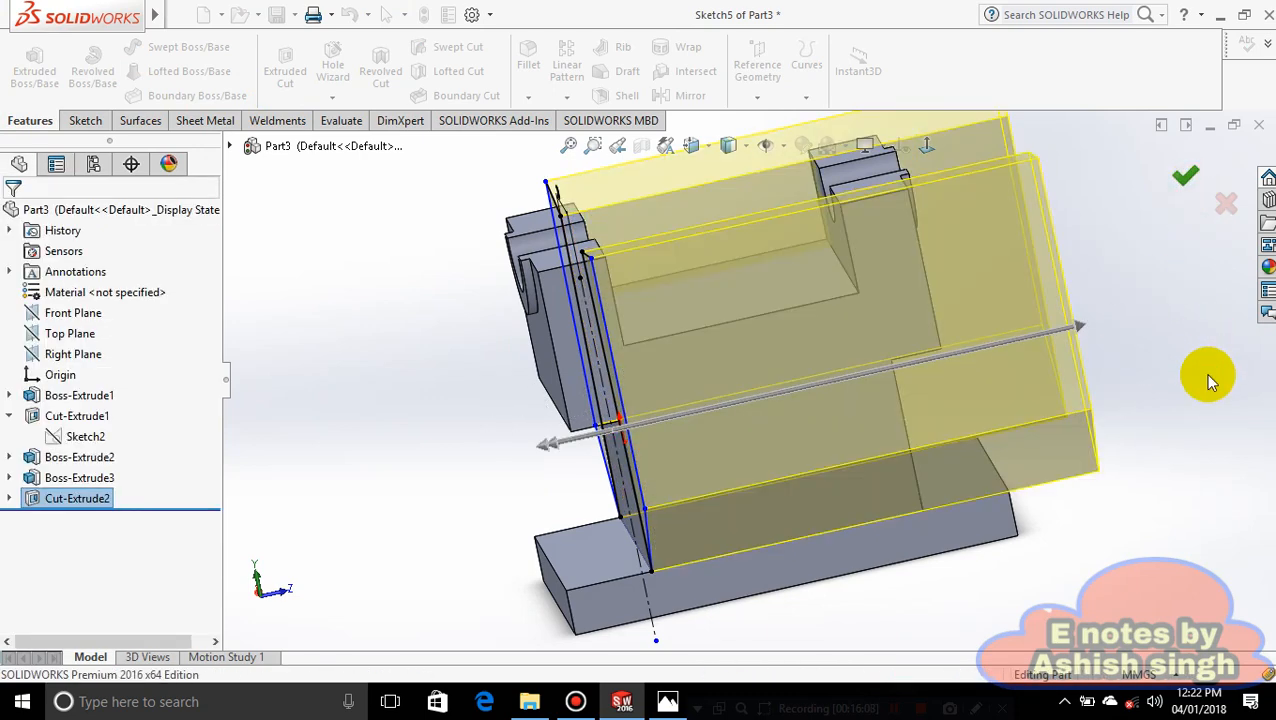
pyautogui.moveTo(1198, 378); pyautogui.dragTo(1188, 459, button='middle')
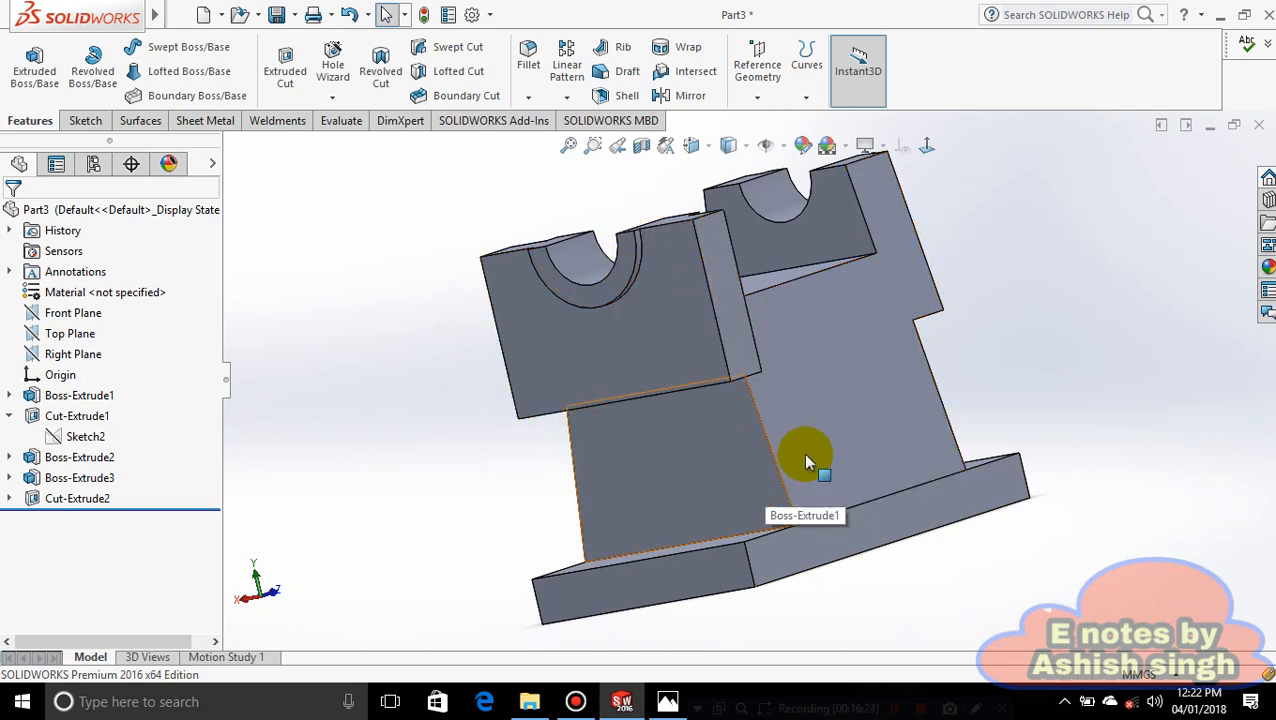
pyautogui.moveTo(852, 466); pyautogui.dragTo(779, 484, button='middle')
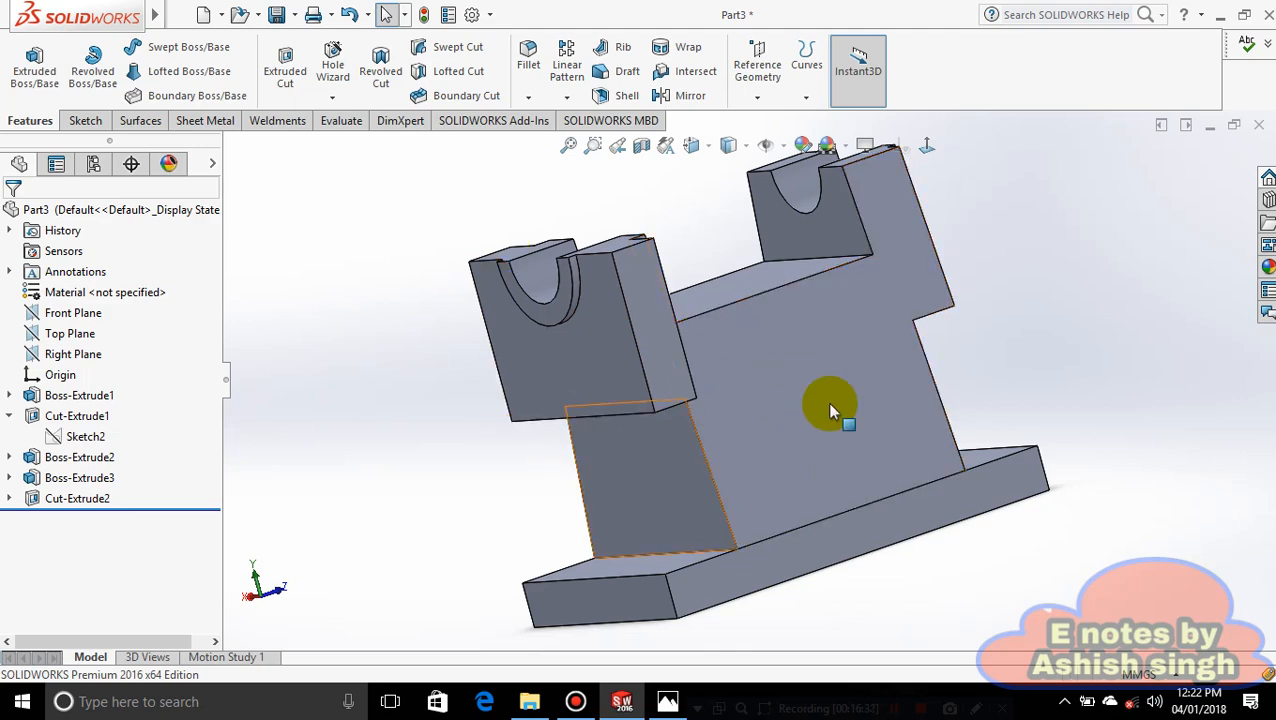
# - Undo the tapered side cut together with its mirrored profiles, dimension, centerline and the sketch on the lower end face
pyautogui.hotkey('ctrl', 'z')
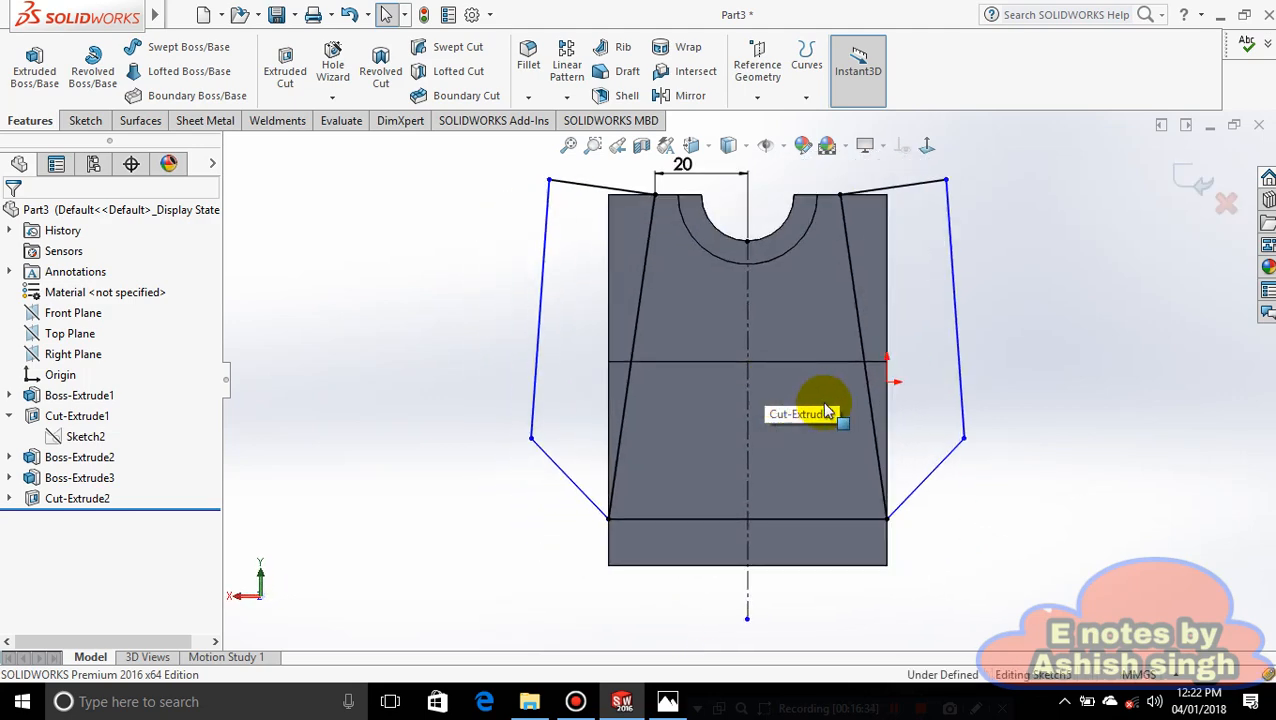
pyautogui.hotkey('ctrl', 'z')
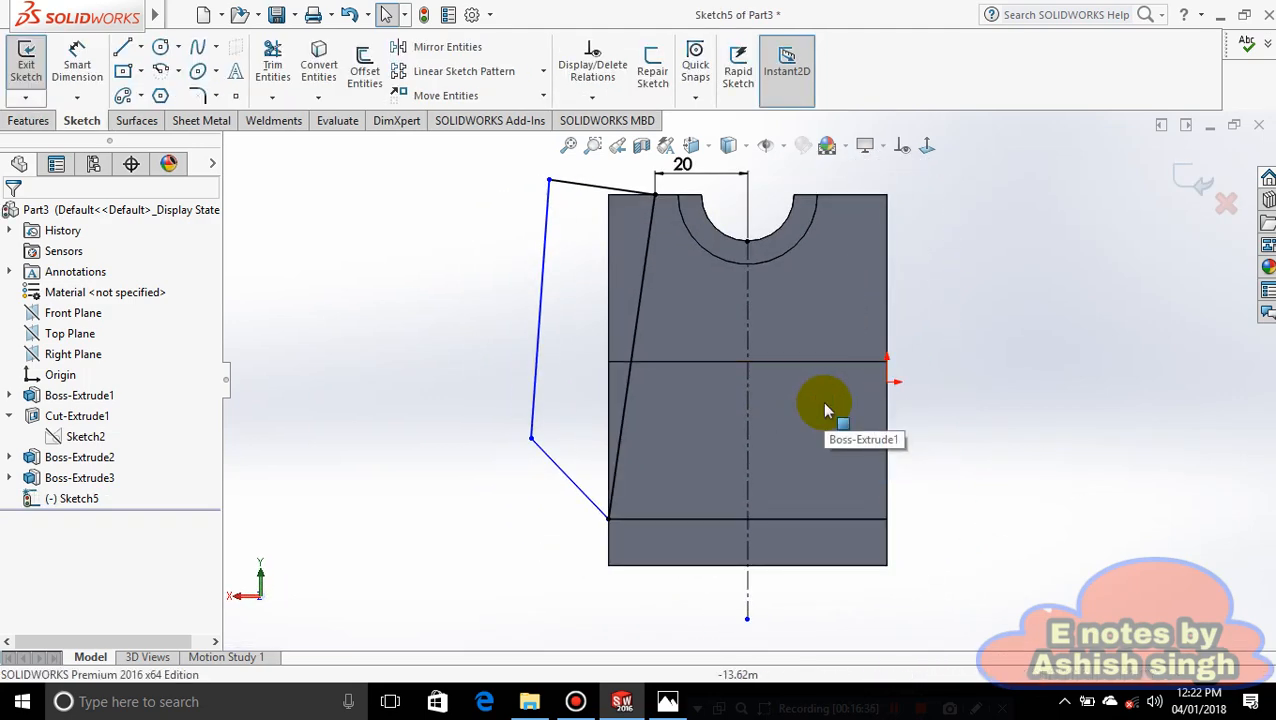
pyautogui.hotkey('ctrl', 'z')
pyautogui.hotkey('ctrl', 'z')
pyautogui.hotkey('ctrl', 'z')
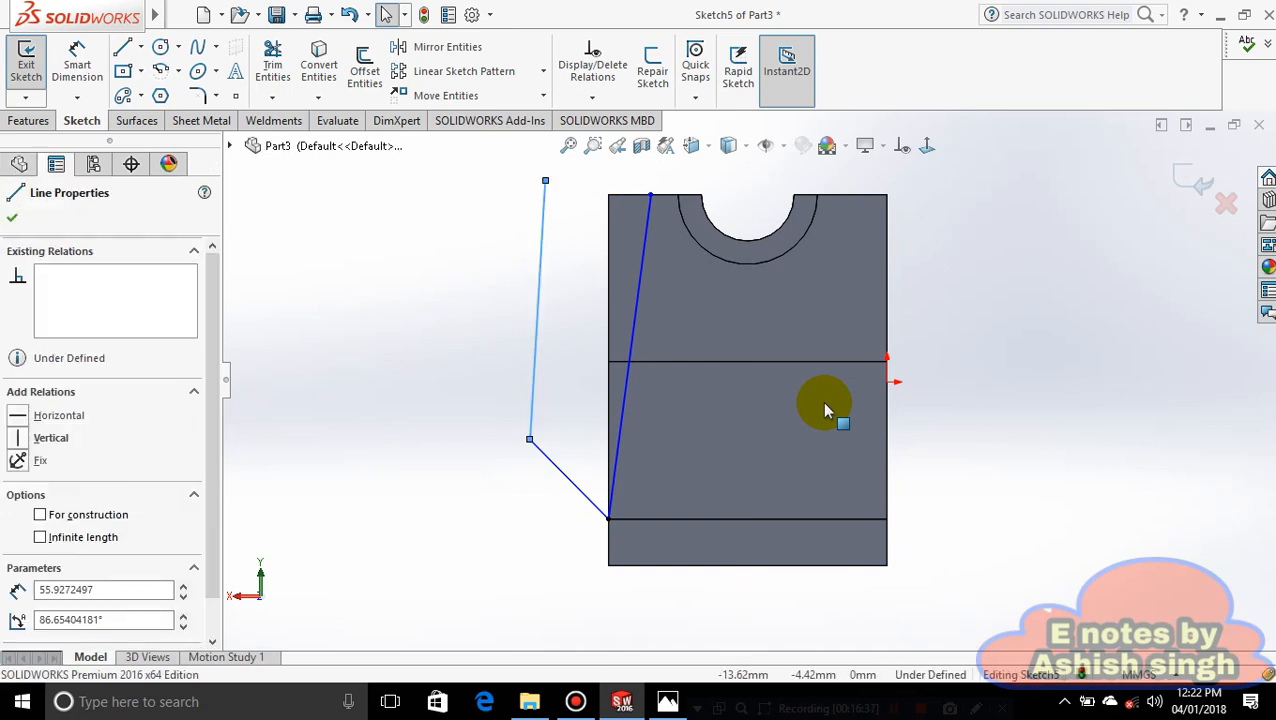
pyautogui.hotkey('ctrl', 'z')
pyautogui.hotkey('ctrl', 'z')
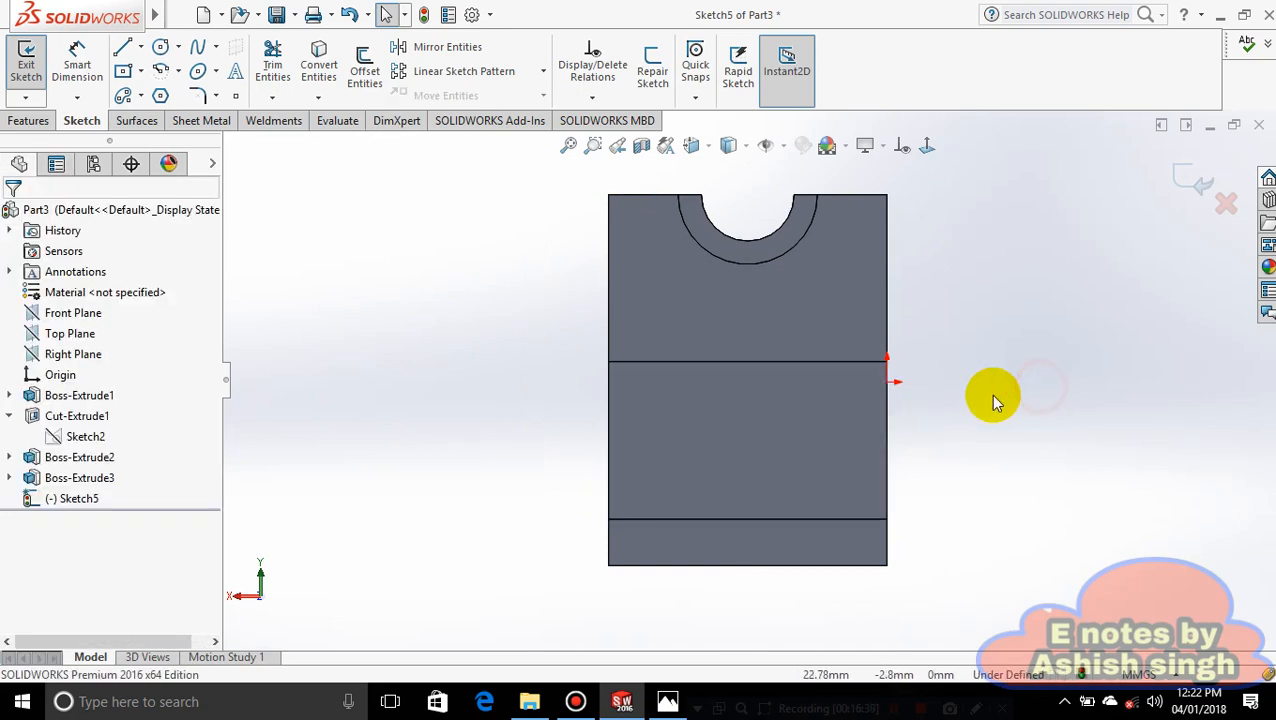
pyautogui.hotkey('ctrl', 'z')
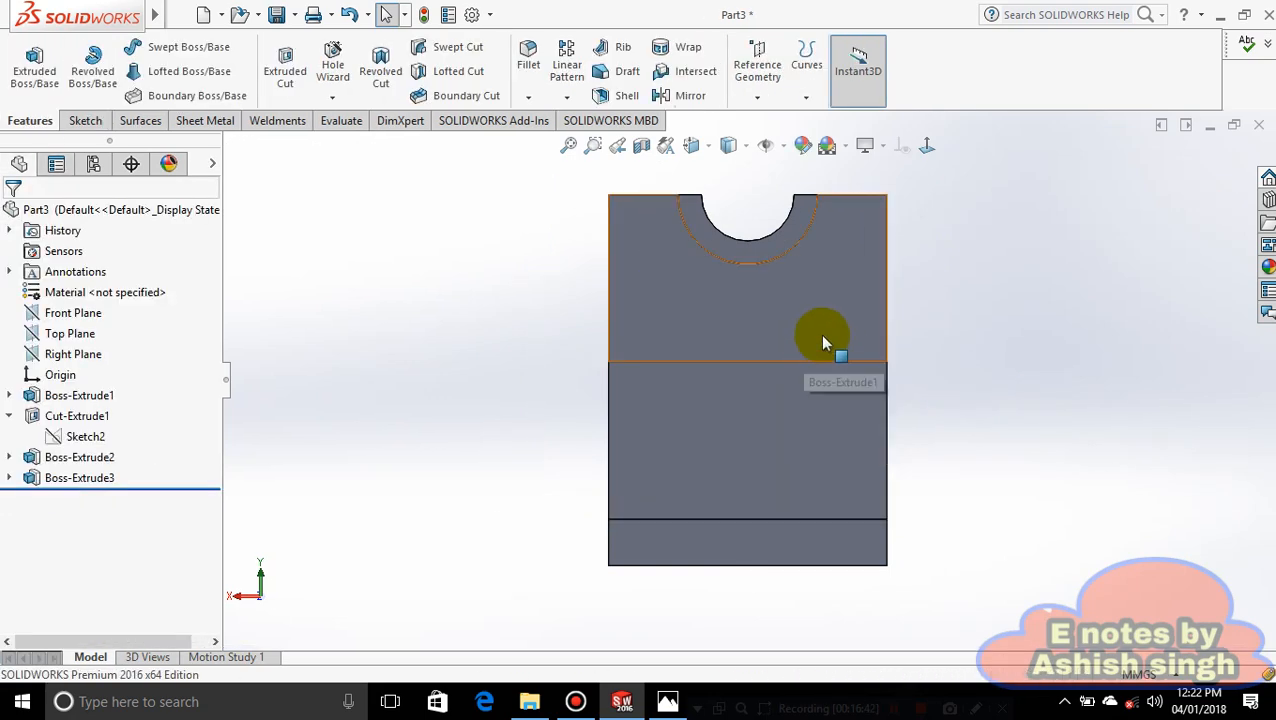
# - Start a new sketch on the upper end face surrounding the half-ring boss
pyautogui.click(718, 423)
pyautogui.rightClick(718, 423)
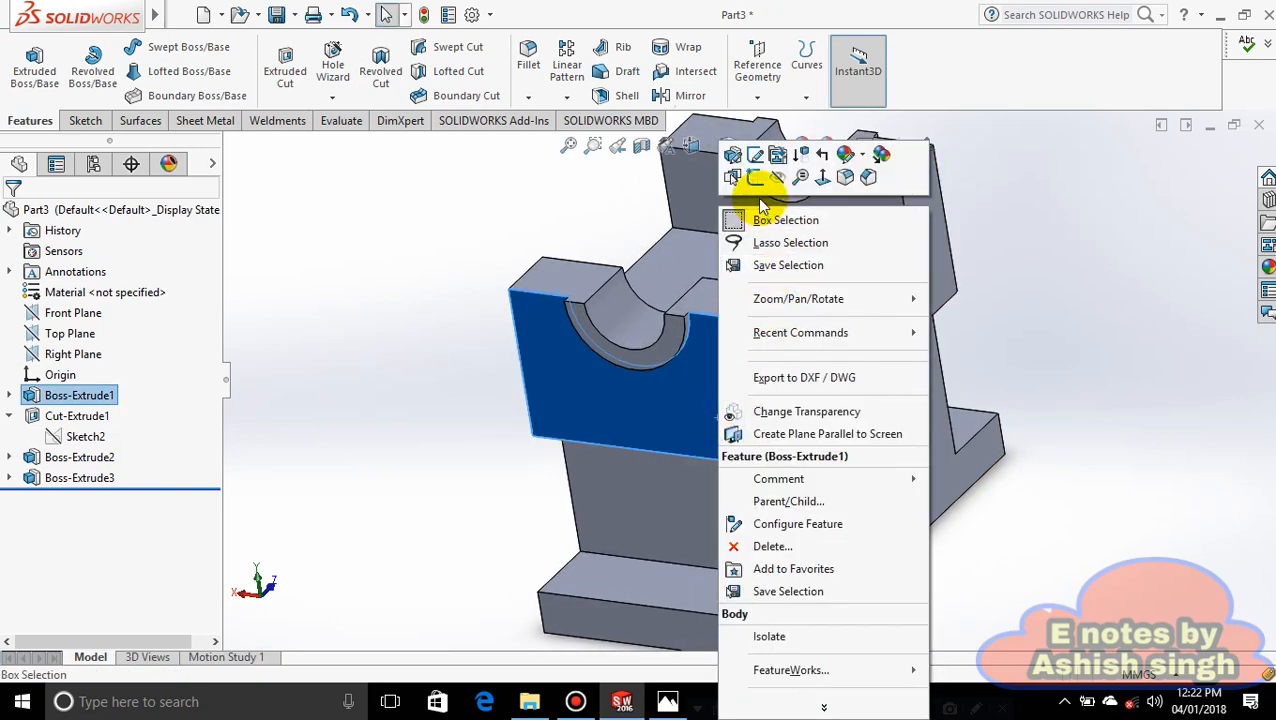
pyautogui.click(753, 181)
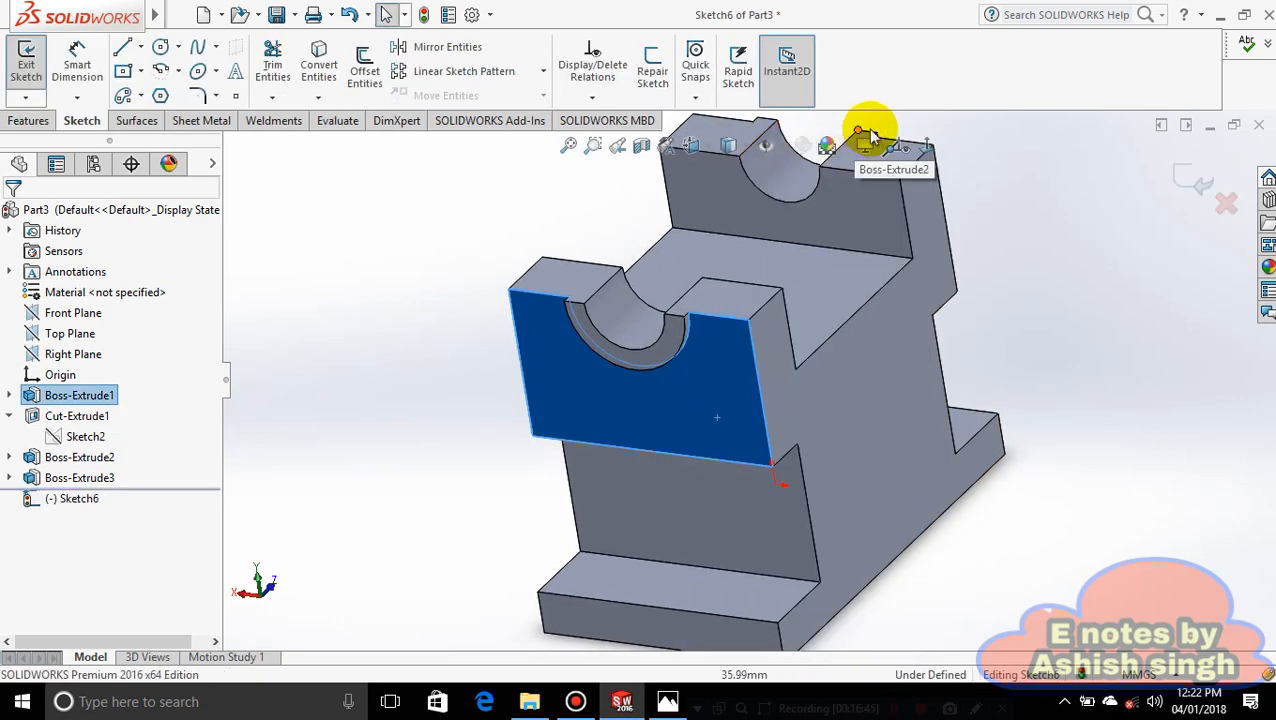
pyautogui.click(930, 145)
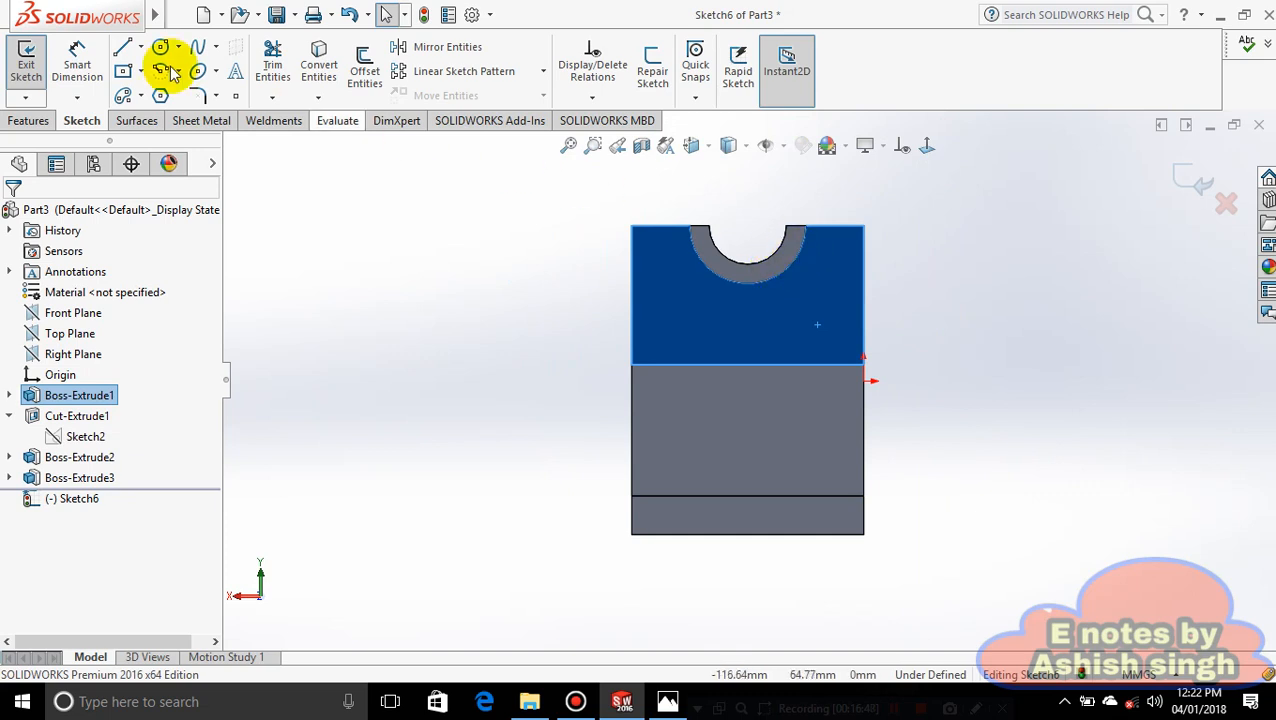
# - Sketch a closed line profile from the upper edge's midpoint beside the boss to the base step corner and around outside the block
pyautogui.scroll(2, 903, 287)
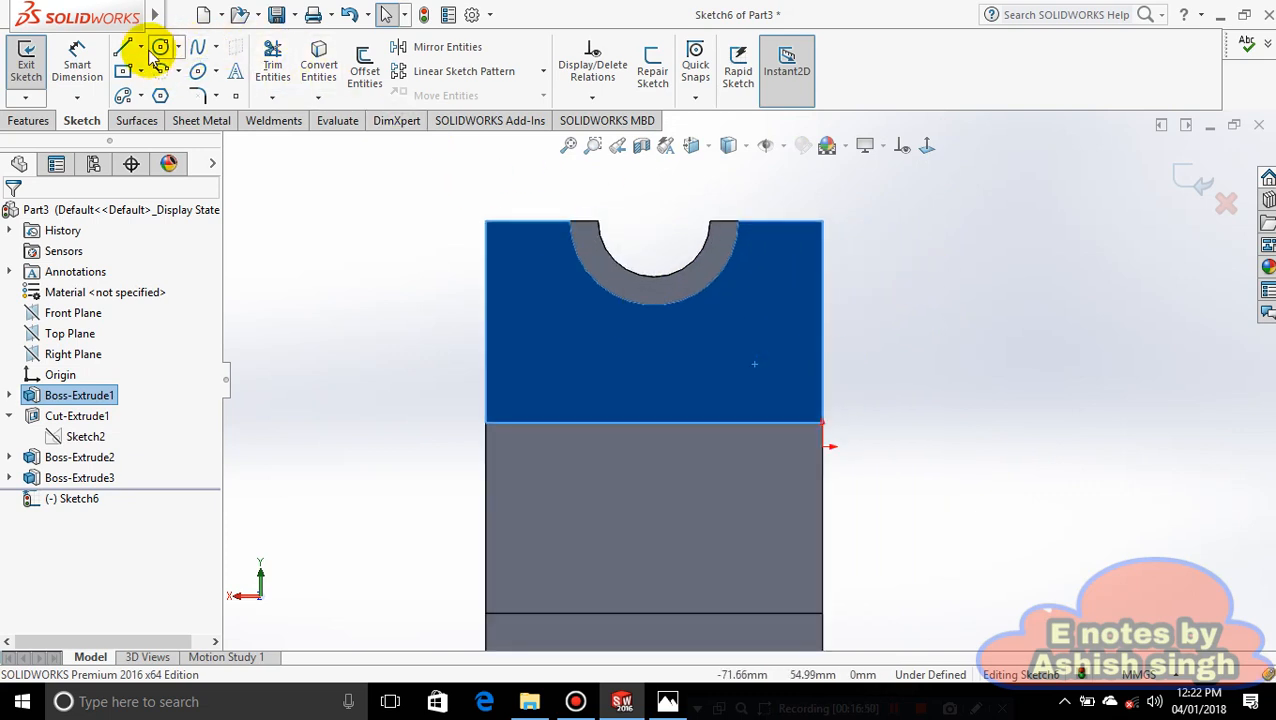
pyautogui.click(141, 47)
pyautogui.click(152, 69)
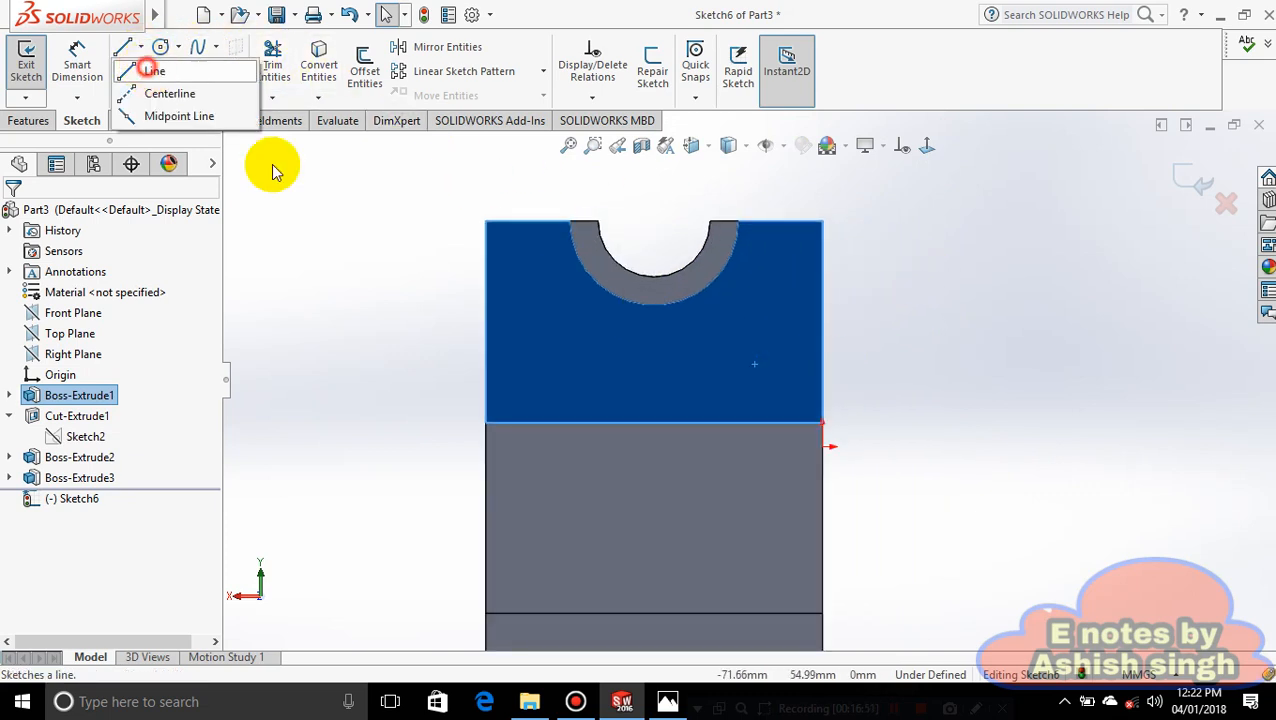
pyautogui.click(530, 220)
pyautogui.scroll(3, 550, 498)
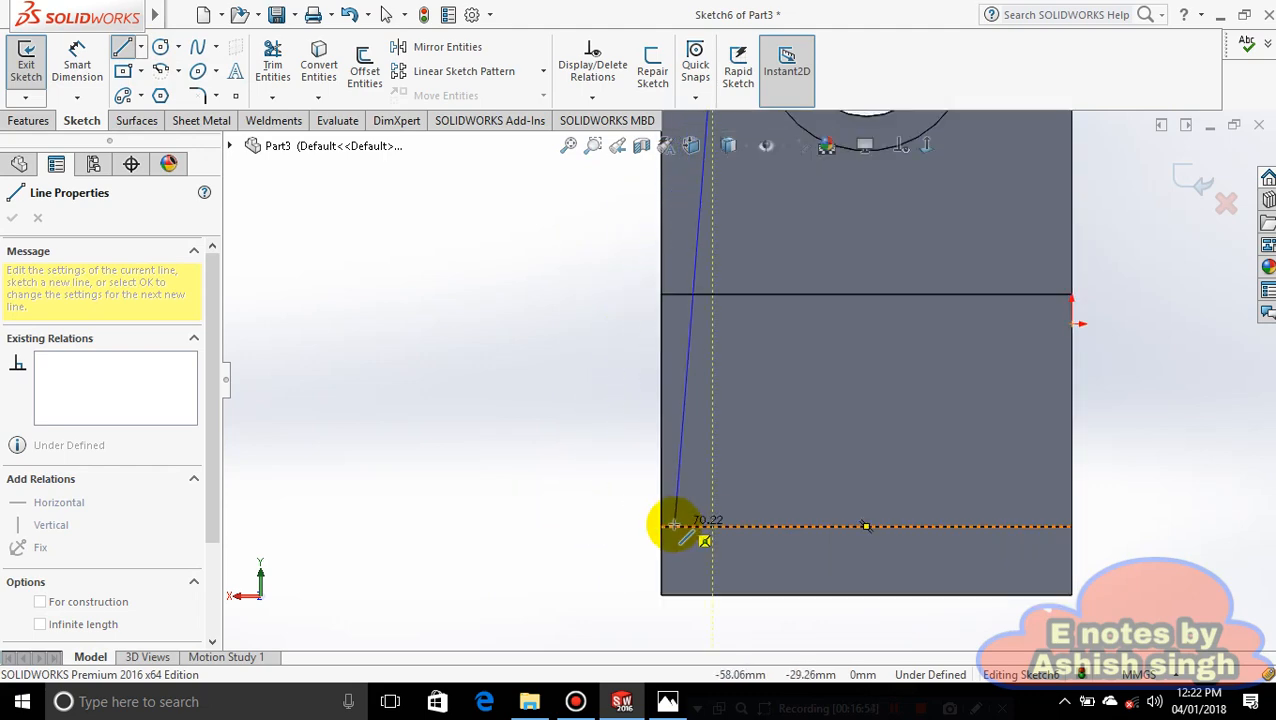
pyautogui.click(662, 527)
pyautogui.click(551, 490)
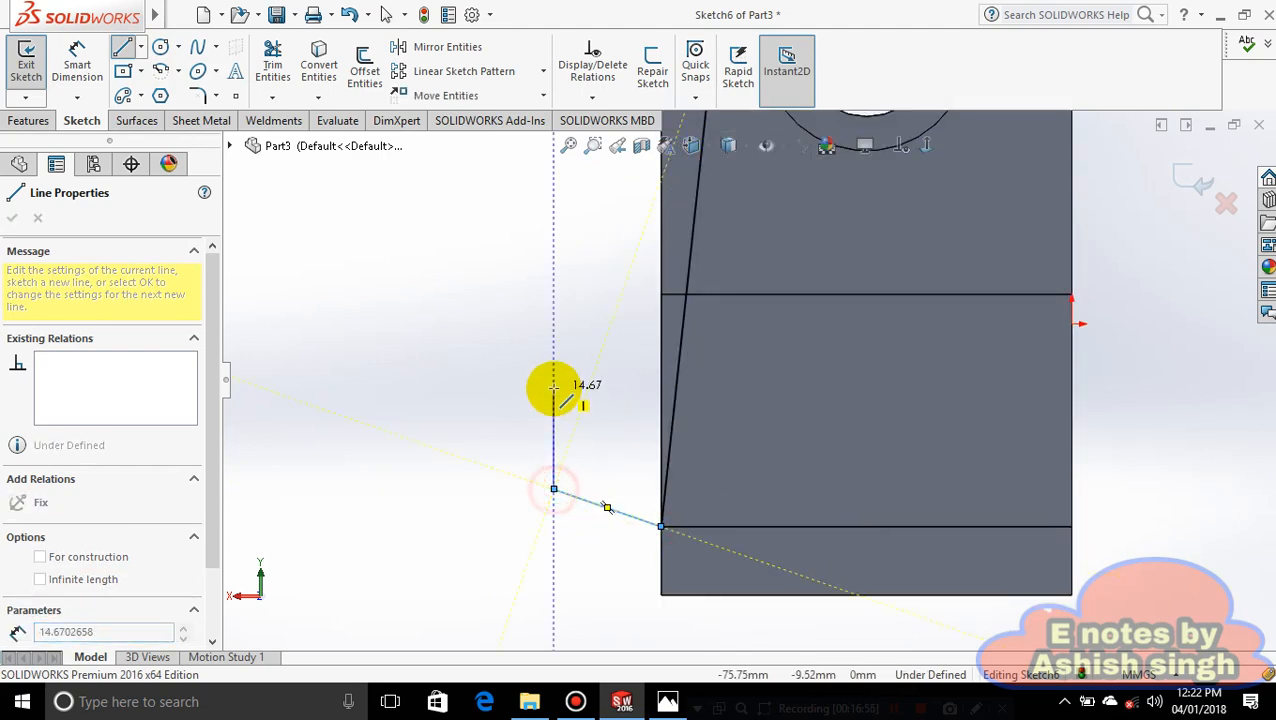
pyautogui.press('z')
pyautogui.press('z')
pyautogui.press('z')
pyautogui.press('z')
pyautogui.click(690, 193)
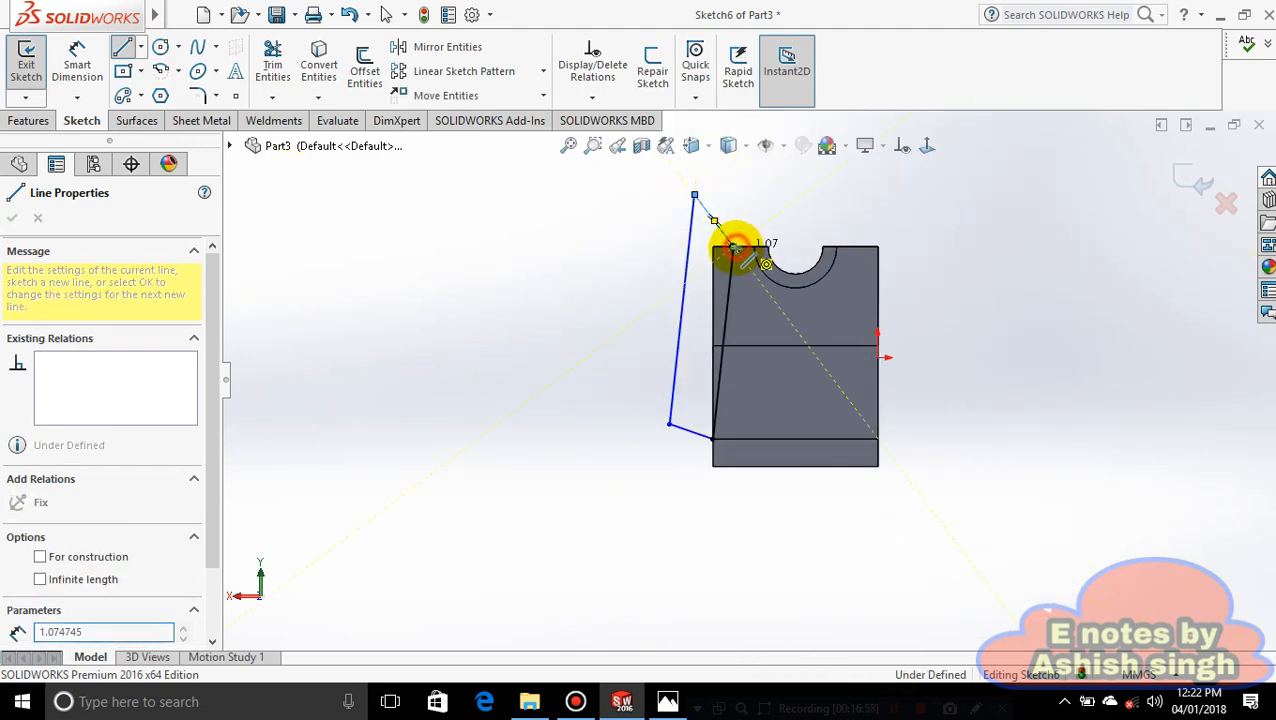
pyautogui.click(713, 247)
pyautogui.scroll(3, 745, 230)
pyautogui.scroll(6, 664, 318)
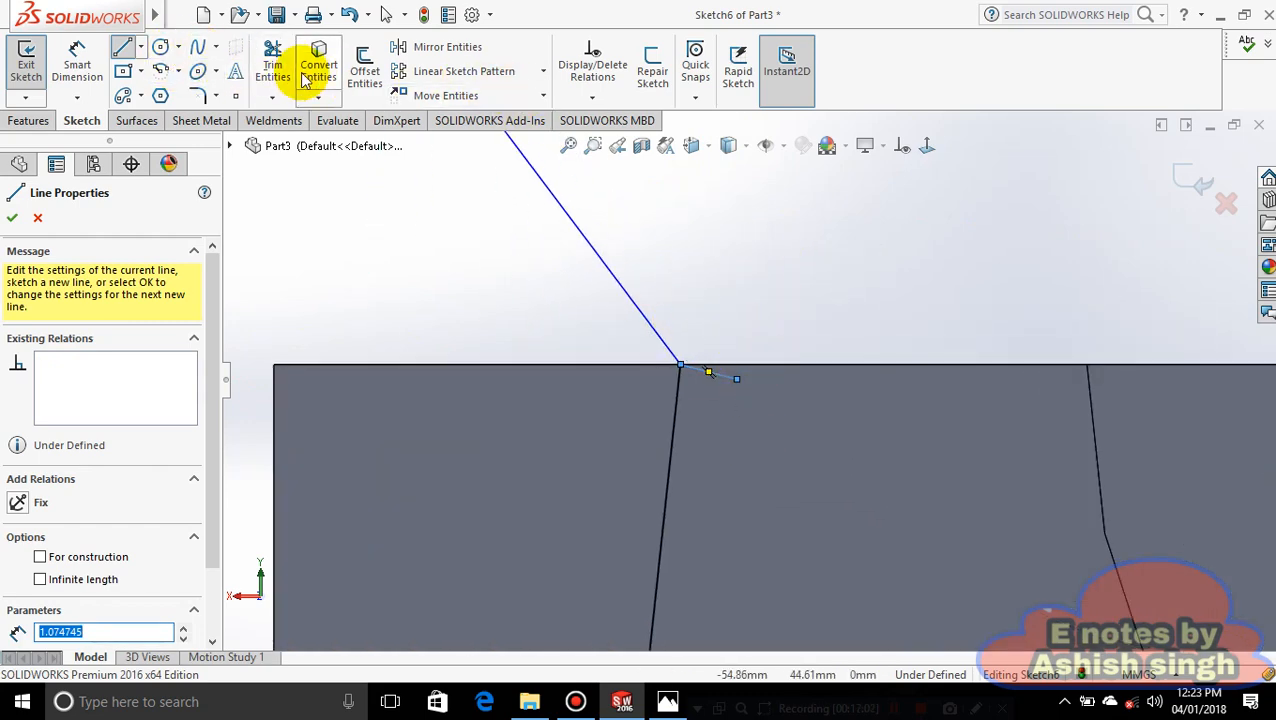
pyautogui.click(272, 64)
pyautogui.scroll(7, 733, 400)
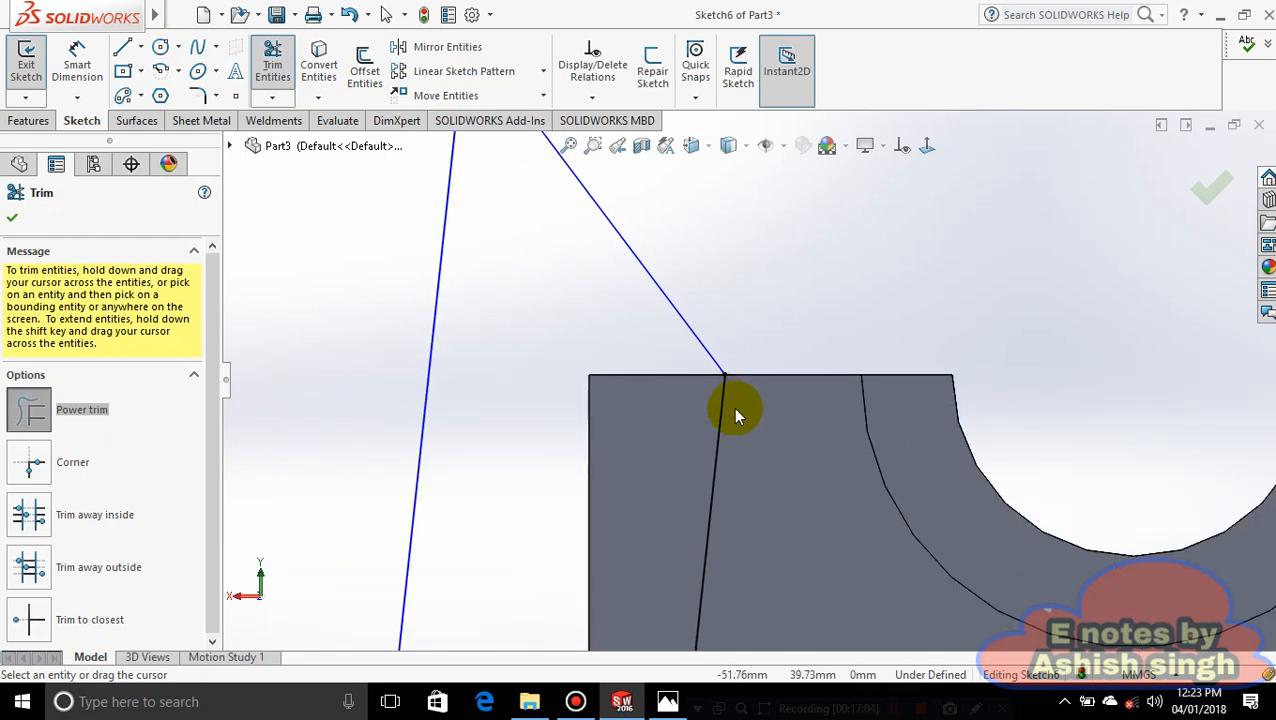
# - Dimension horizontally from the profile's upper corner to the notch's lowest point and try to edit the dimension
pyautogui.click(85, 65)
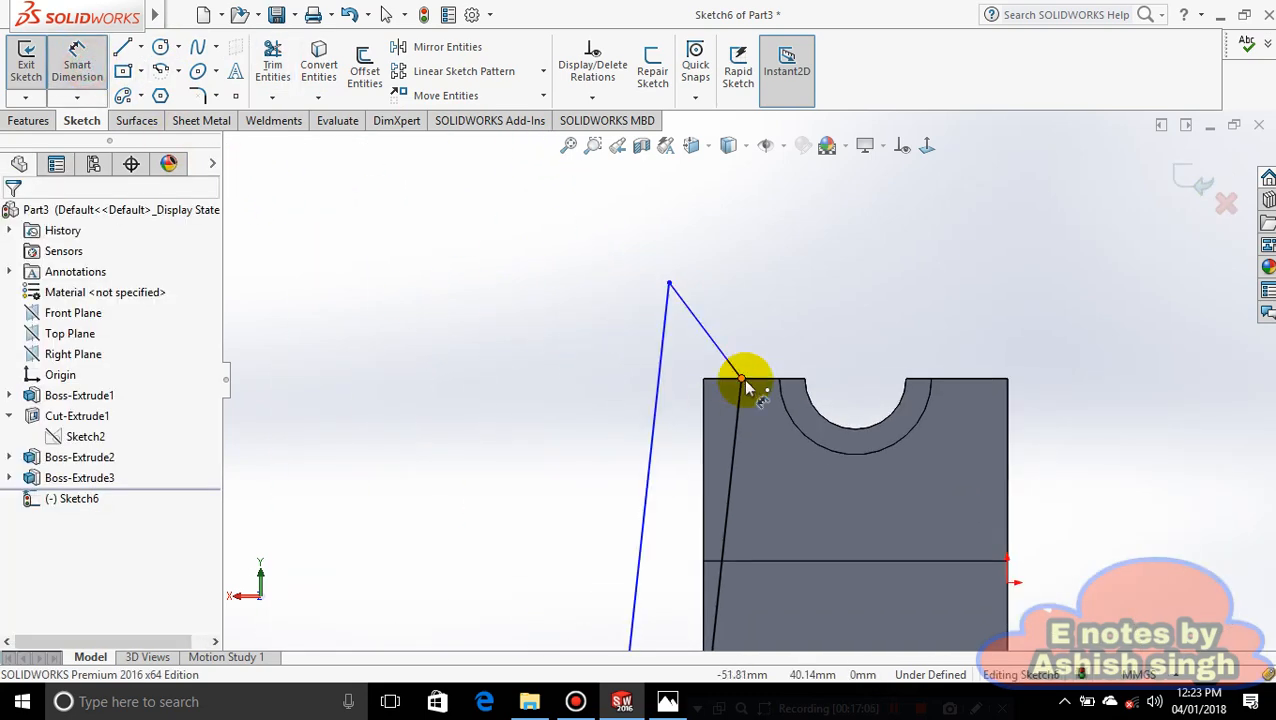
pyautogui.click(743, 381)
pyautogui.click(855, 430)
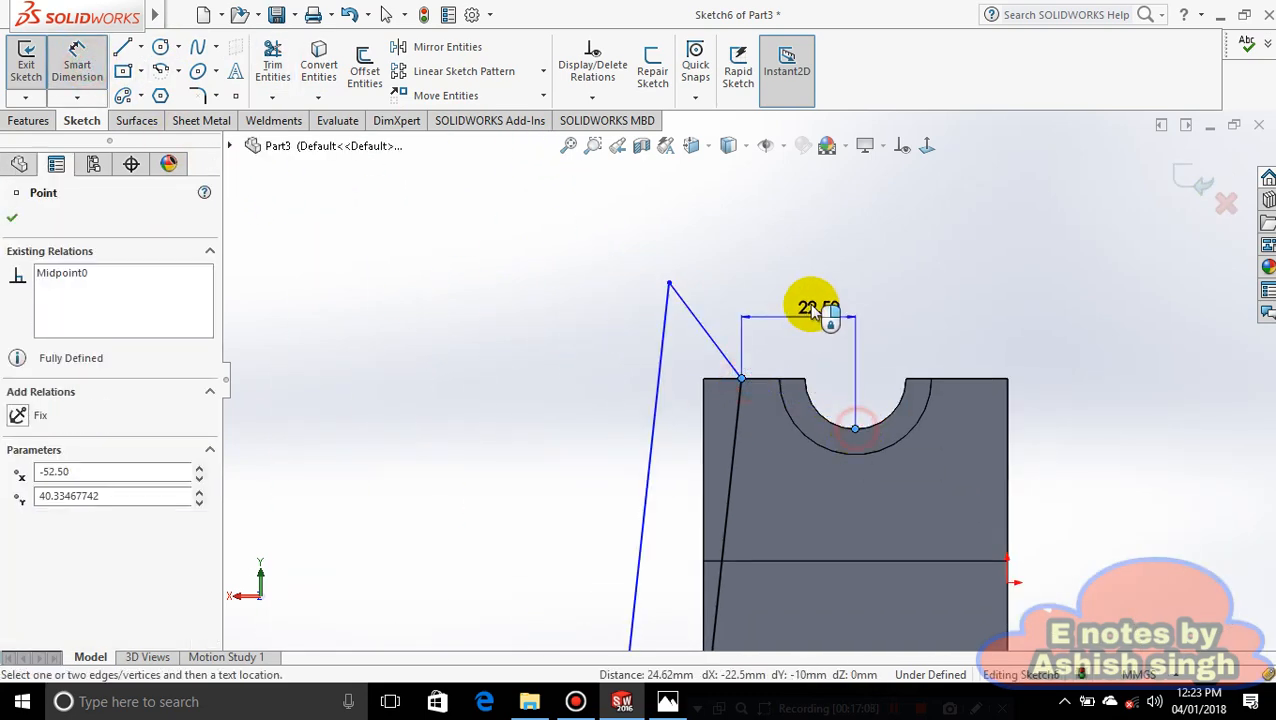
pyautogui.click(813, 296)
pyautogui.press('Return')
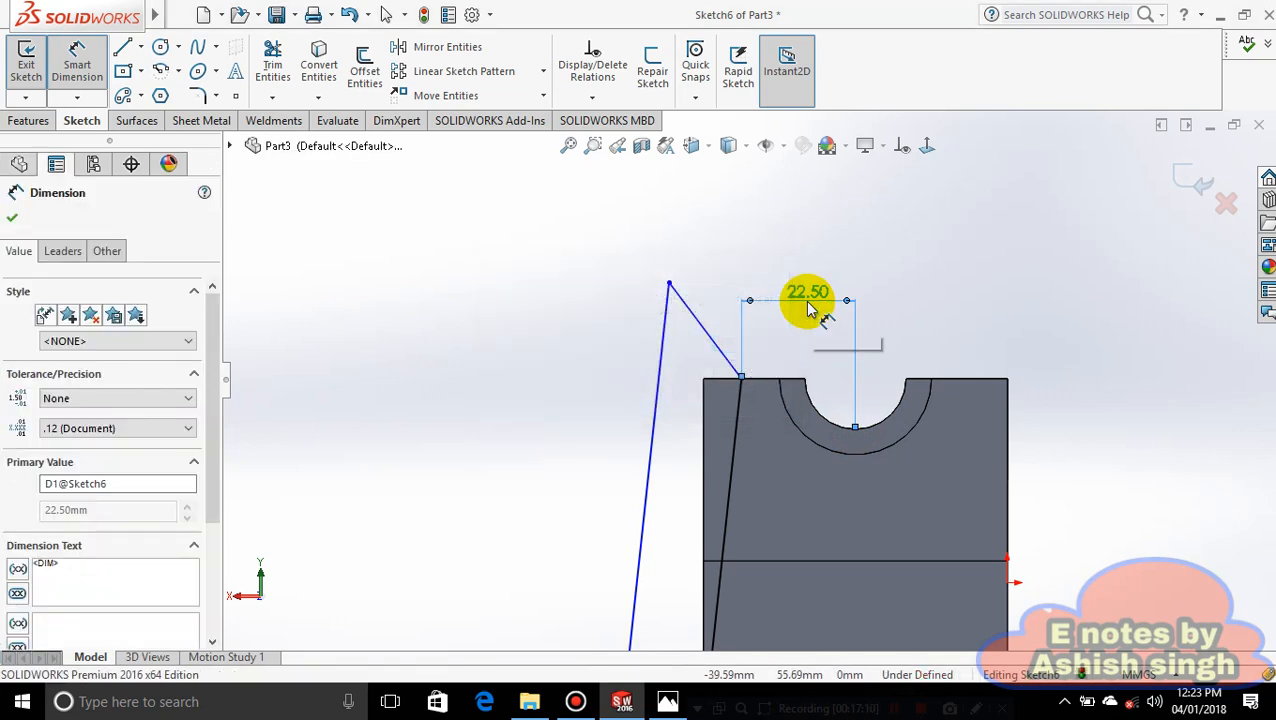
pyautogui.doubleClick(816, 295)
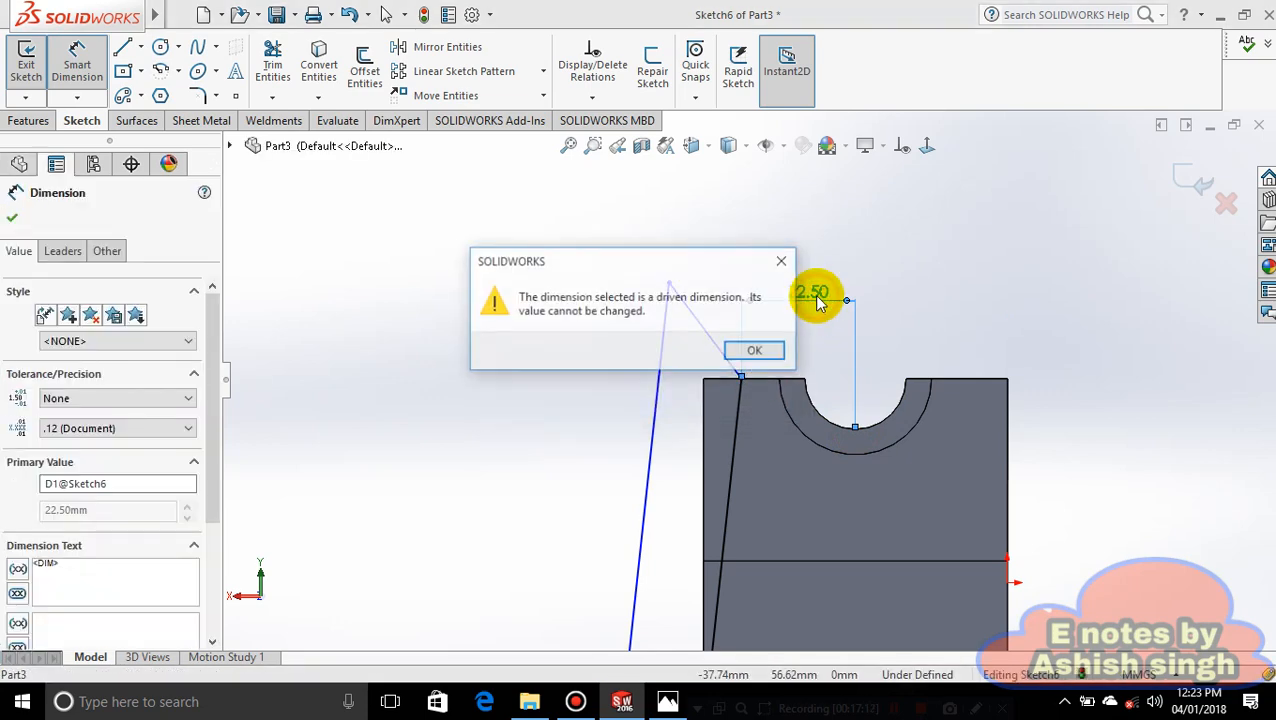
pyautogui.click(757, 352)
# - Try to delete the profile's corner point on the upper edge
pyautogui.scroll(-5, 755, 370)
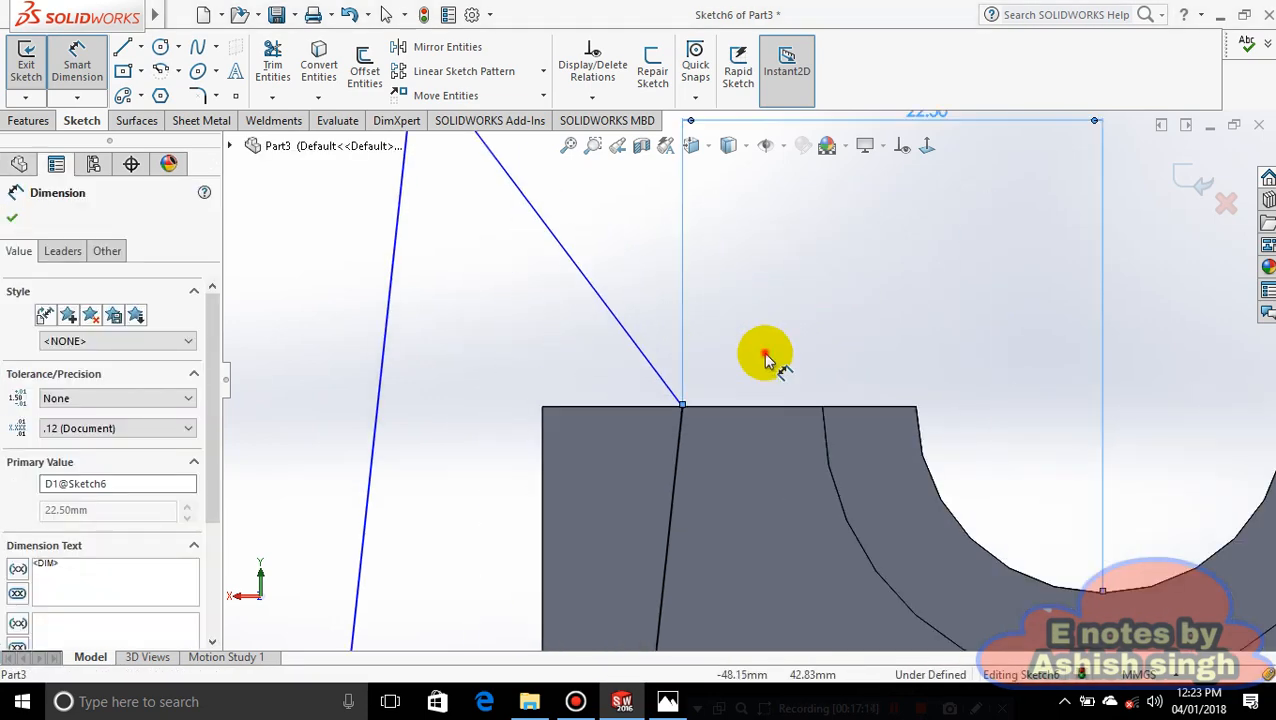
pyautogui.click(745, 373)
pyautogui.click(681, 409)
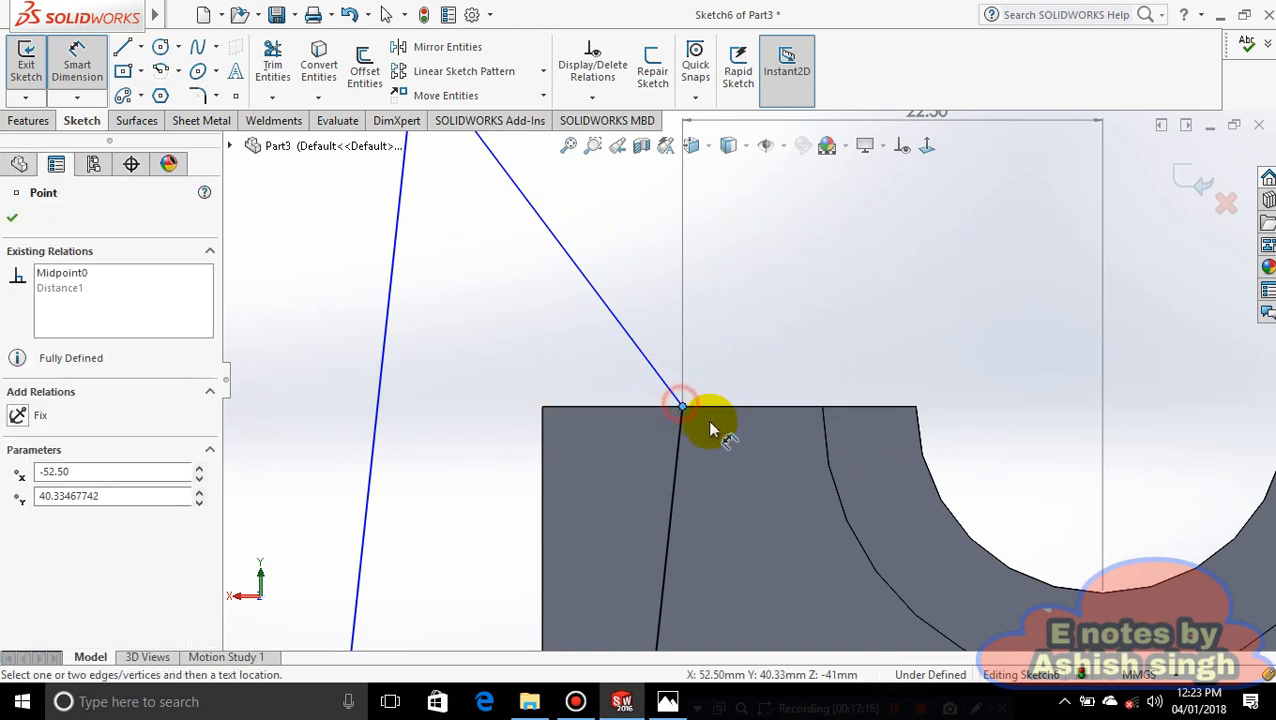
pyautogui.press('Delete')
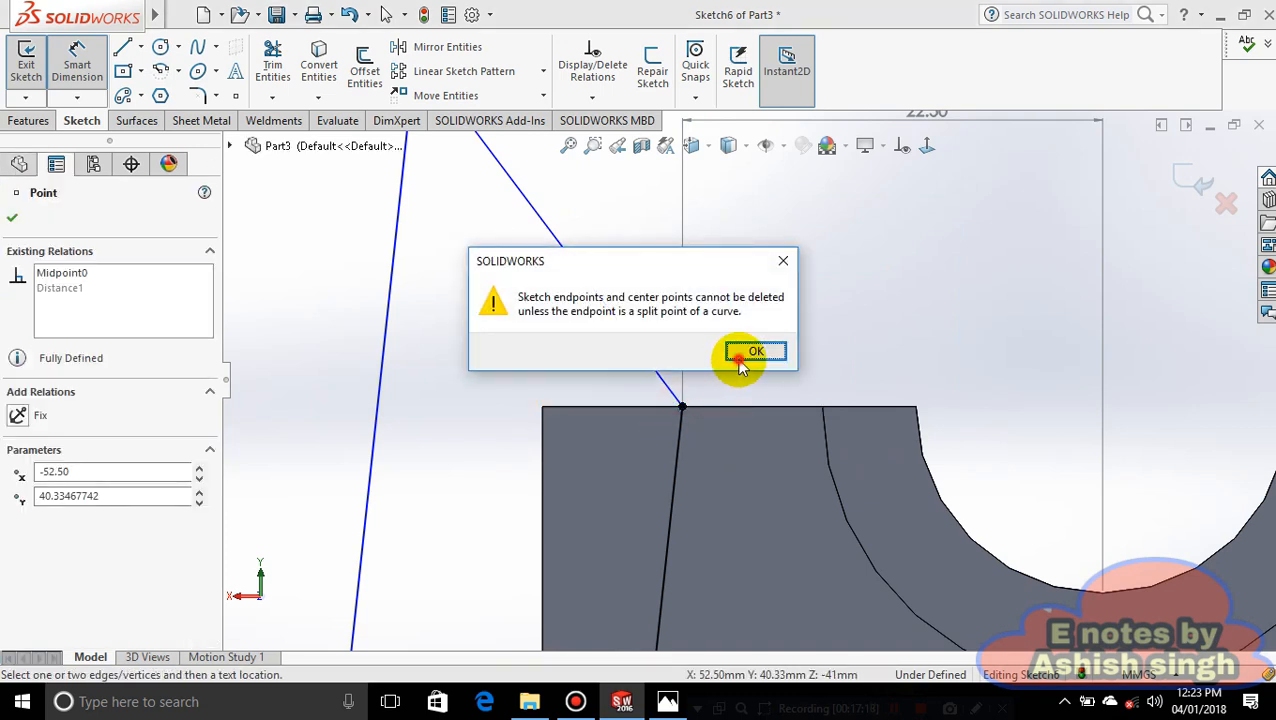
pyautogui.click(745, 352)
pyautogui.scroll(-2, 724, 412)
pyautogui.scroll(2, 722, 428)
pyautogui.scroll(5, 723, 425)
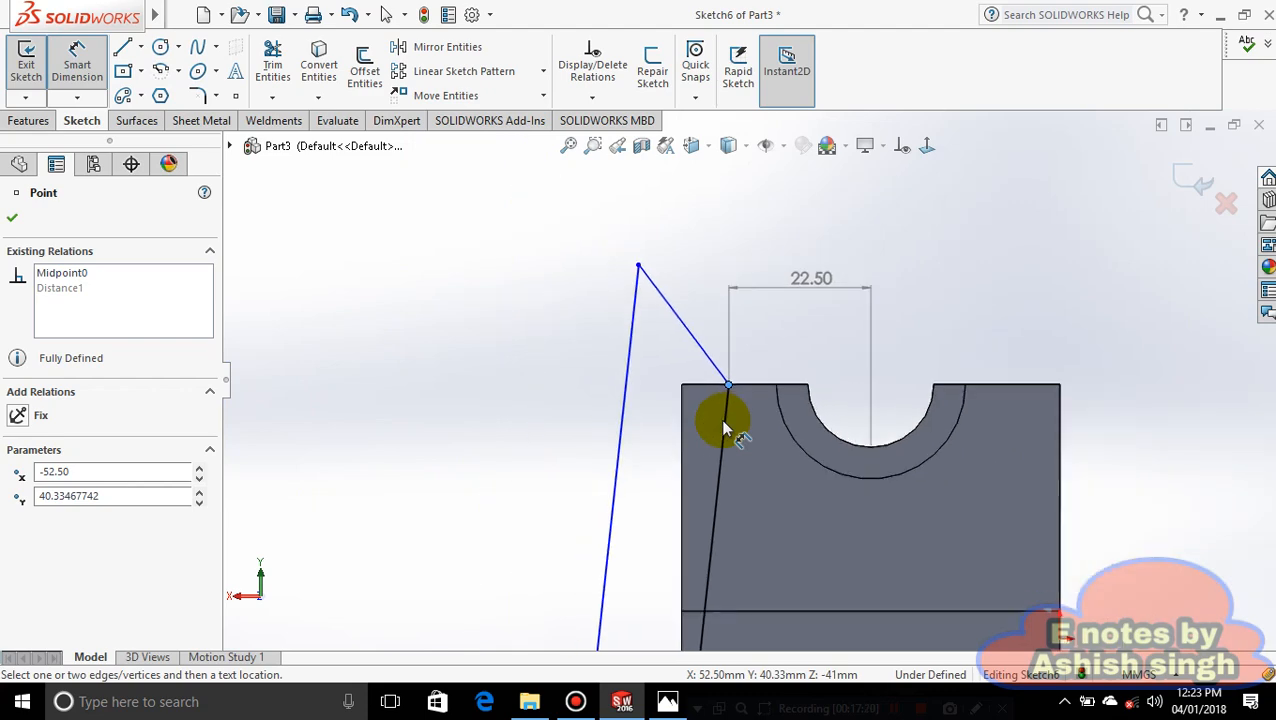
pyautogui.press('Escape')
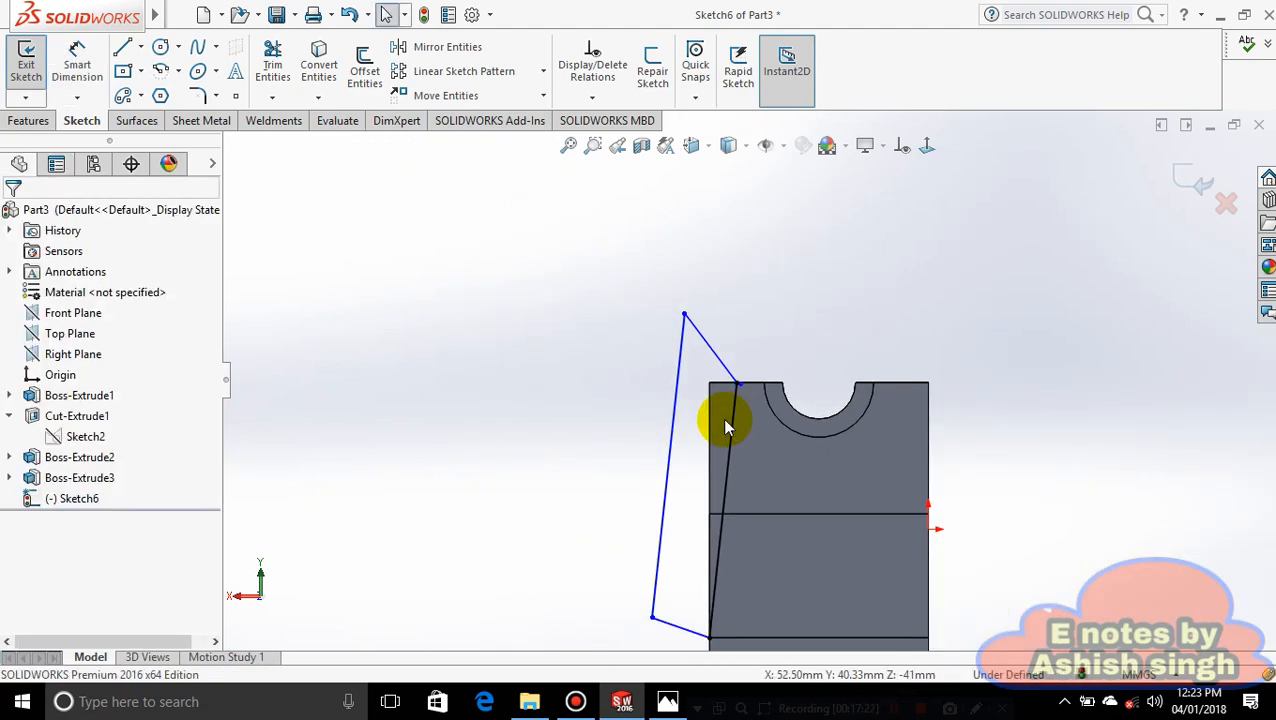
# - Undo the horizontal dimension and all the profile lines, leaving the sketch empty
pyautogui.hotkey('ctrl', 'z')
pyautogui.hotkey('ctrl', 'z')
pyautogui.hotkey('ctrl', 'z')
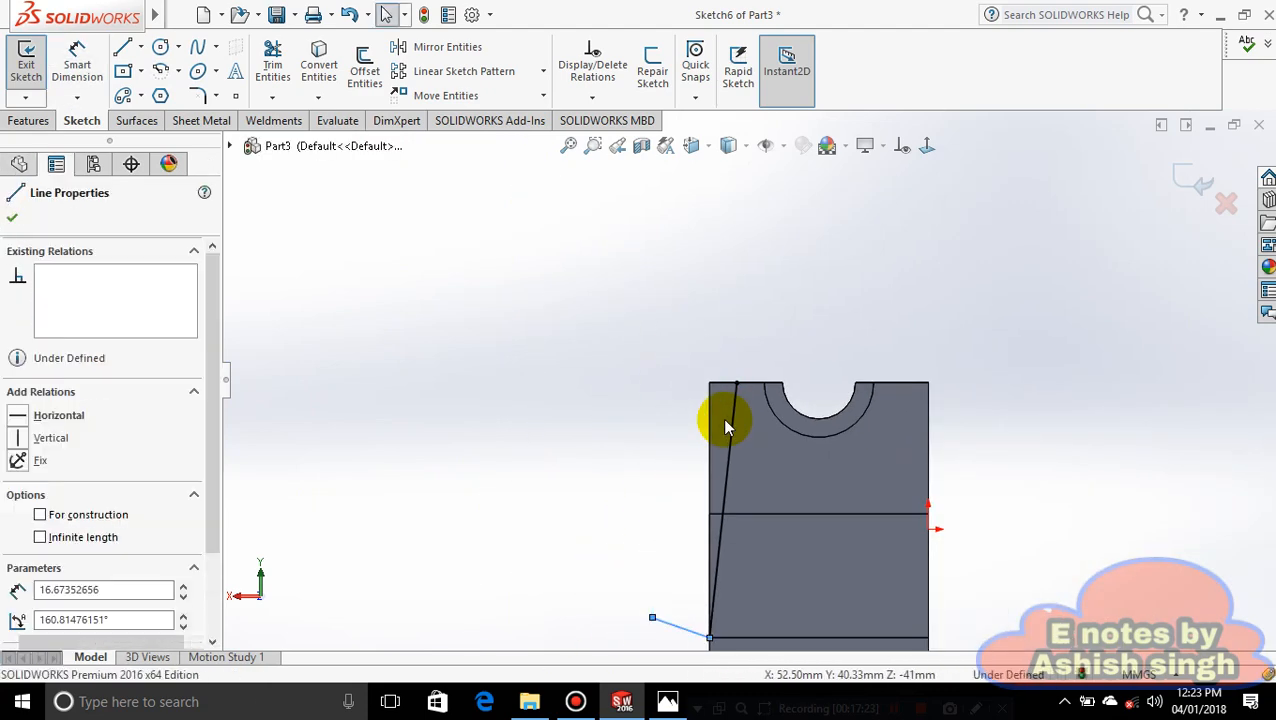
pyautogui.hotkey('ctrl', 'z')
pyautogui.hotkey('ctrl', 'z')
# - Sketch a closed five-line profile from off the upper edge's midpoint down to the base step corner and back around outside the block
pyautogui.scroll(-4, 724, 424)
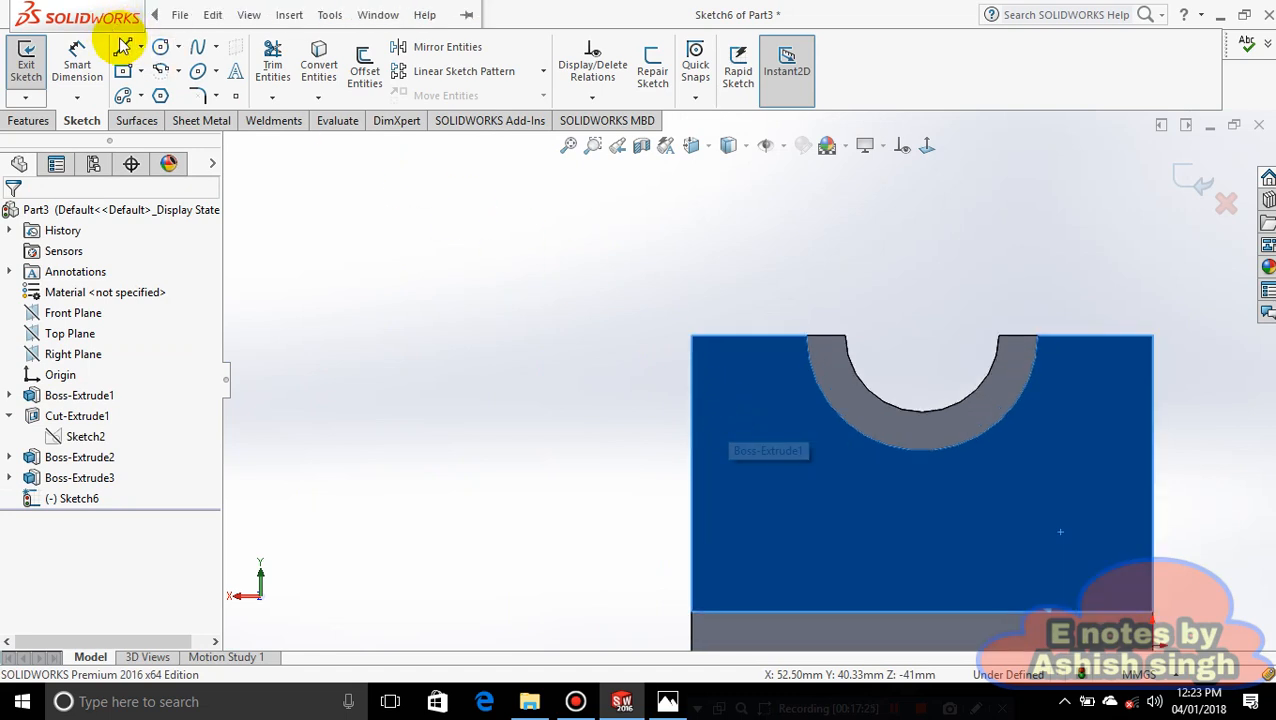
pyautogui.click(140, 47)
pyautogui.click(150, 66)
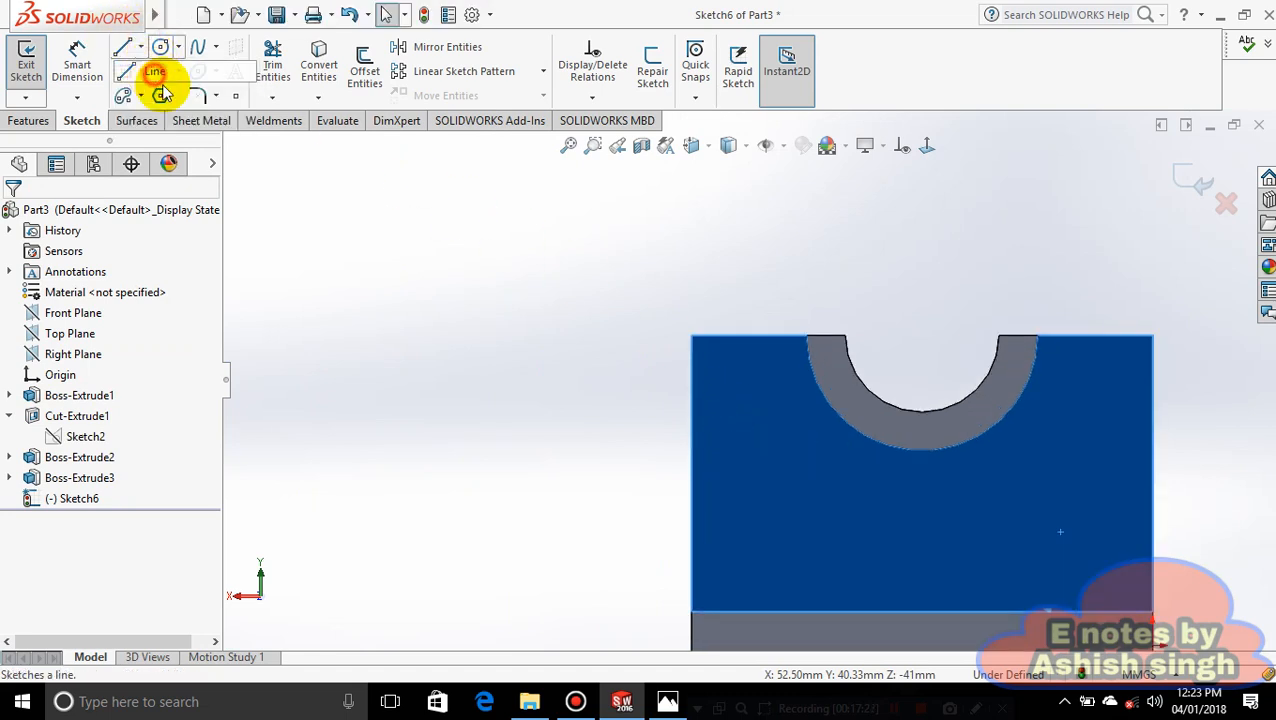
pyautogui.click(769, 335)
pyautogui.scroll(5, 780, 480)
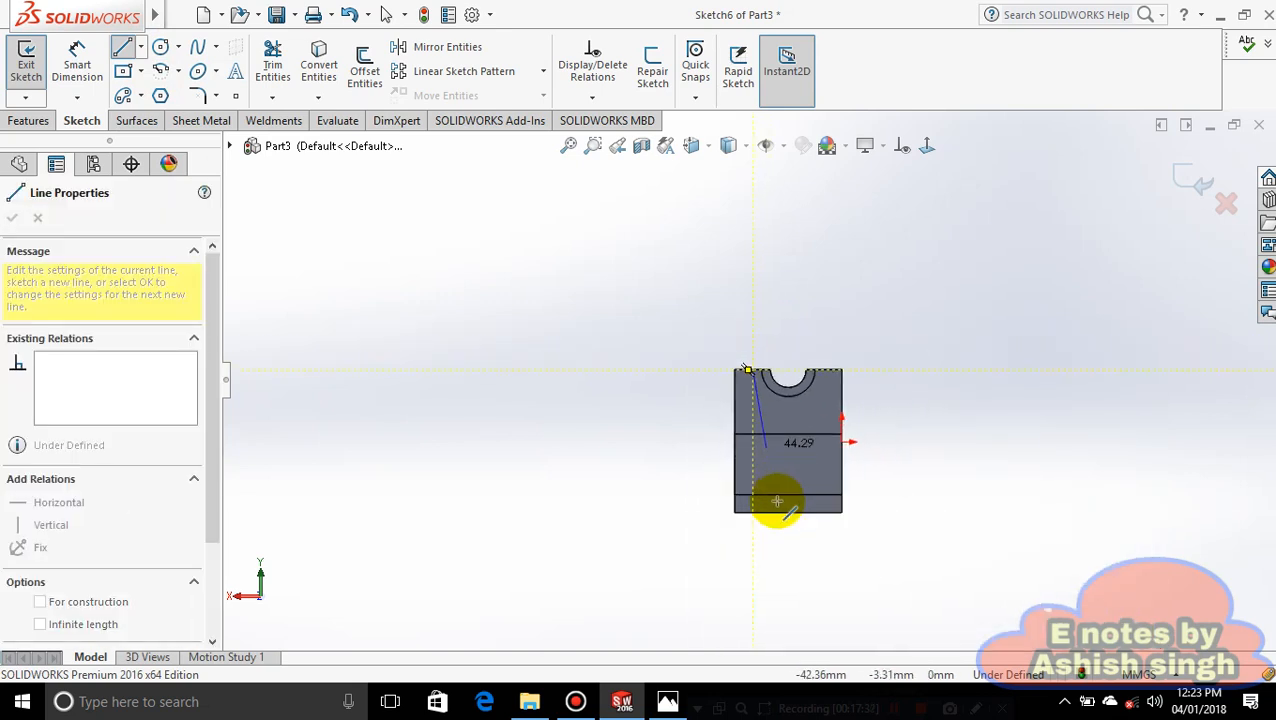
pyautogui.scroll(-5, 757, 490)
pyautogui.click(698, 463)
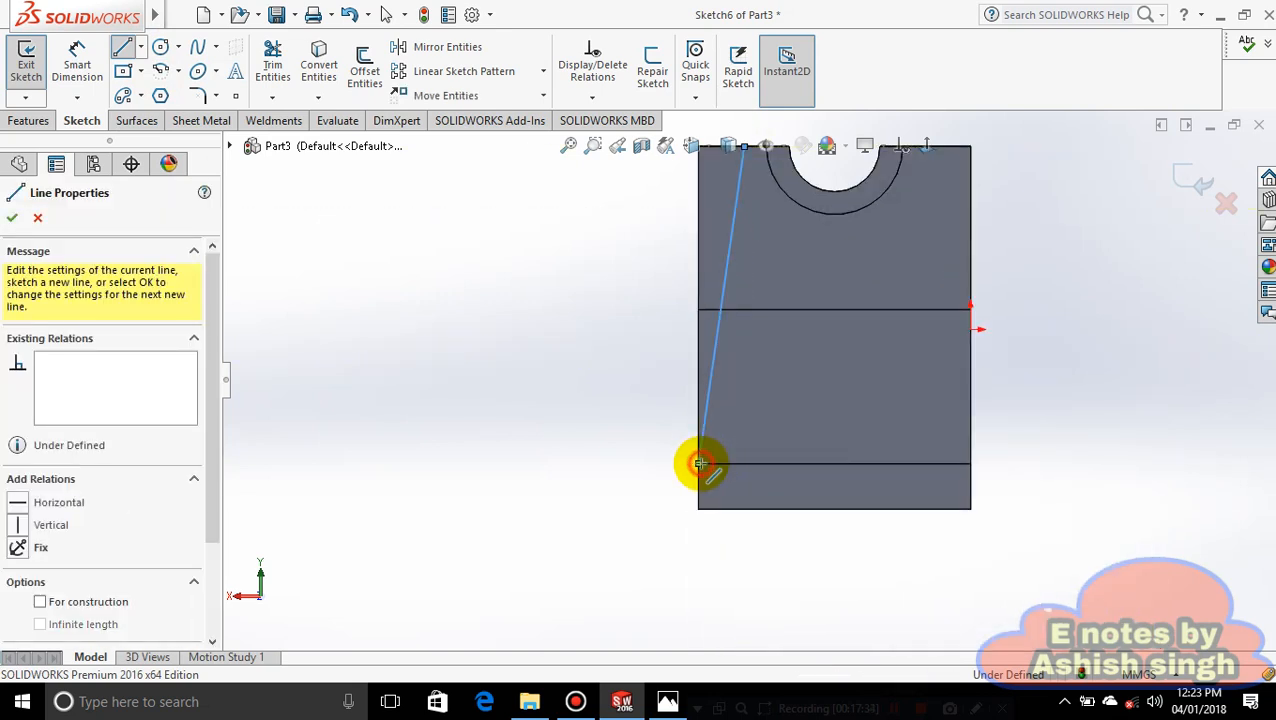
pyautogui.click(660, 441)
pyautogui.click(649, 266)
pyautogui.scroll(4, 670, 300)
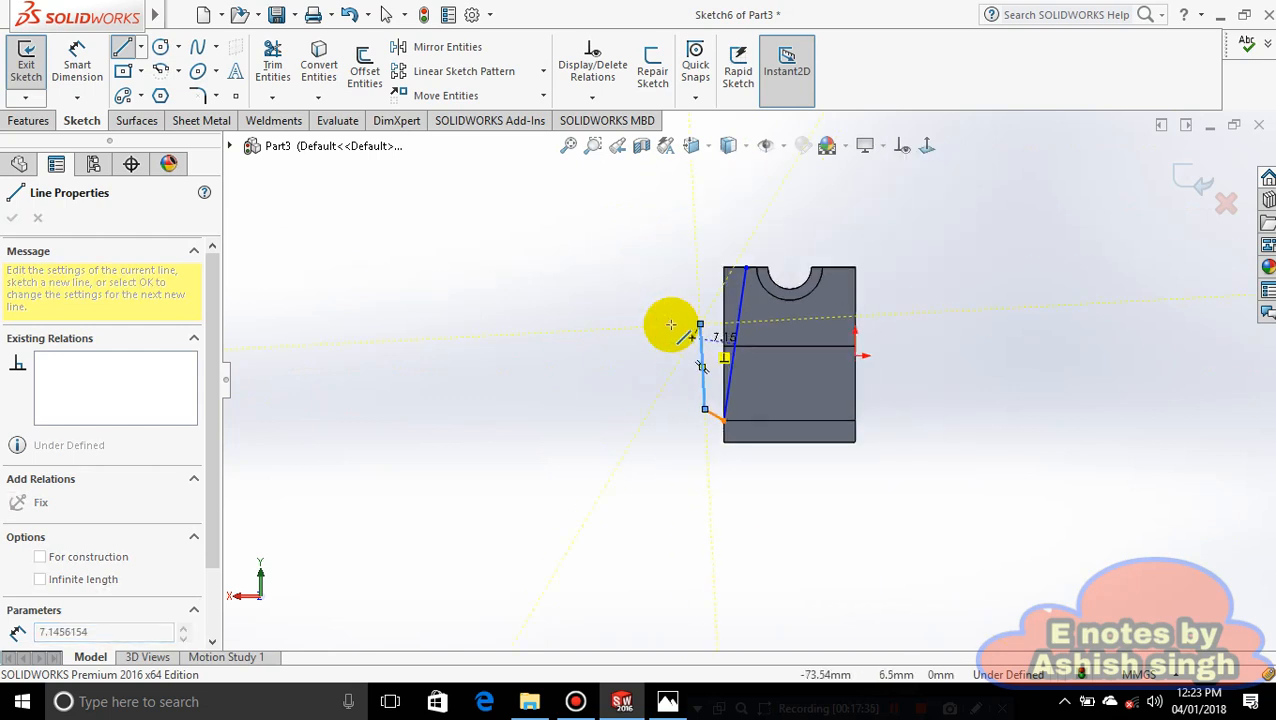
pyautogui.click(723, 234)
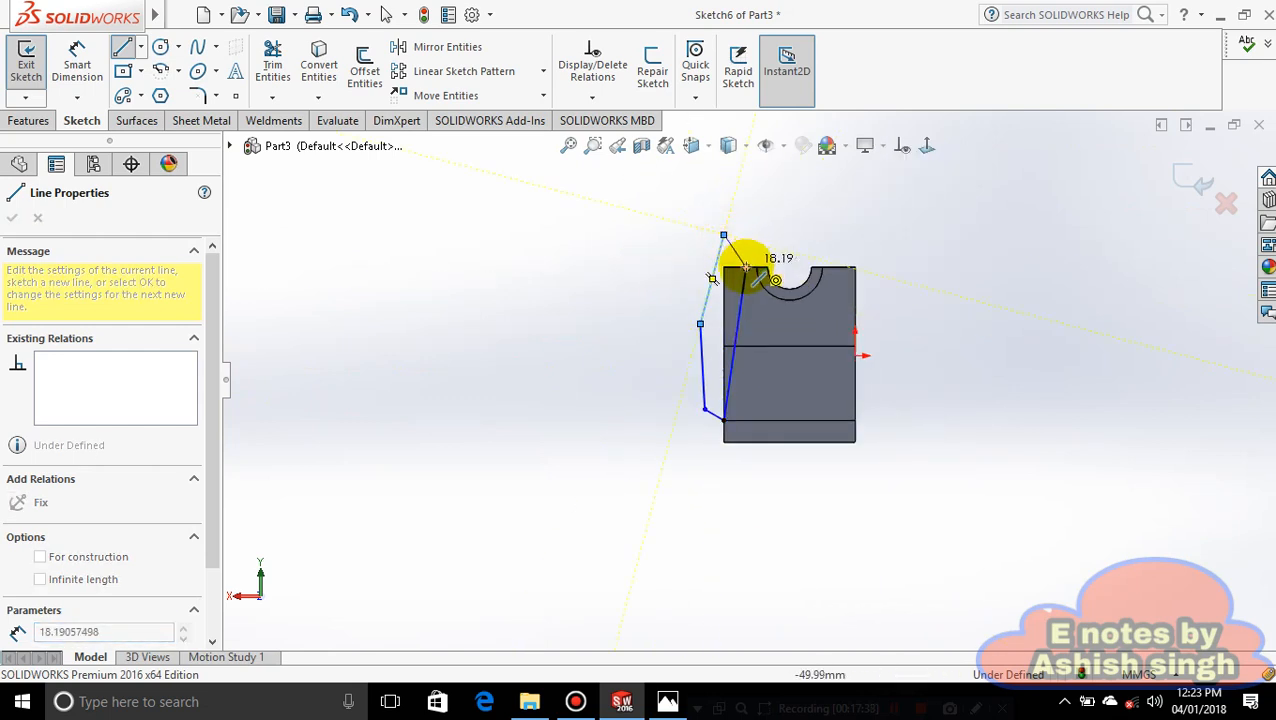
pyautogui.click(745, 266)
pyautogui.scroll(-3, 790, 320)
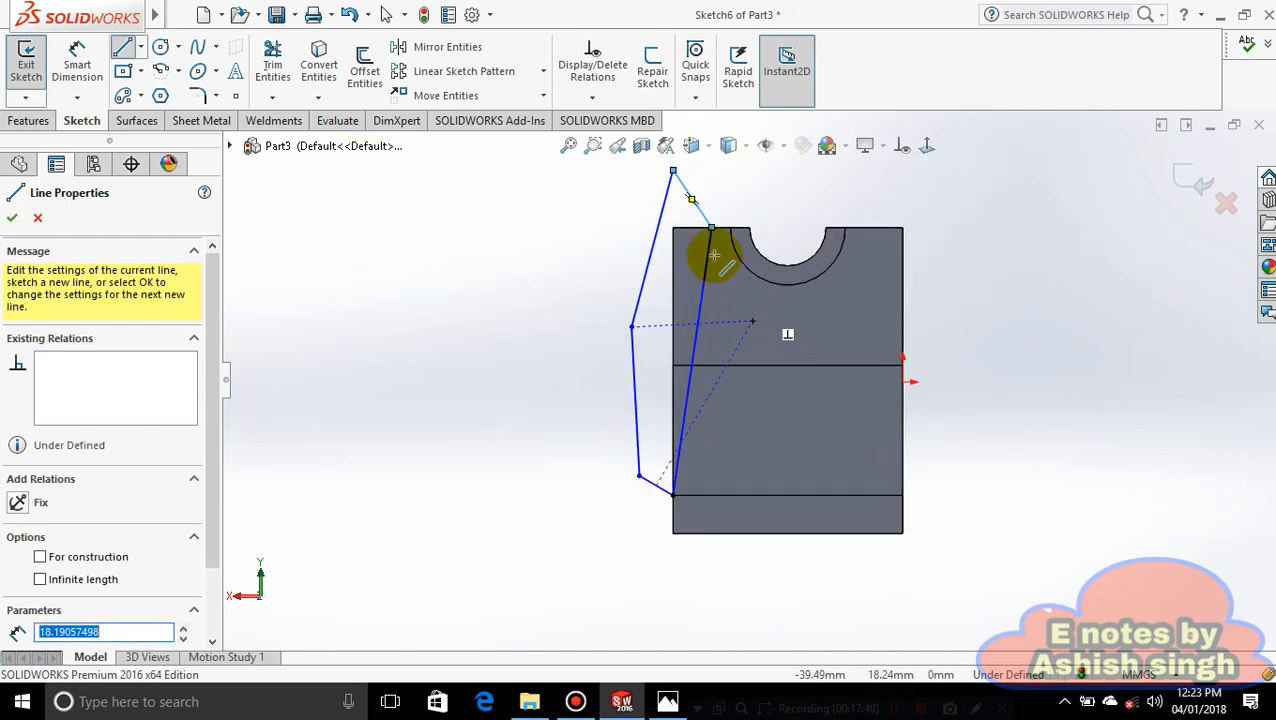
pyautogui.press('Escape')
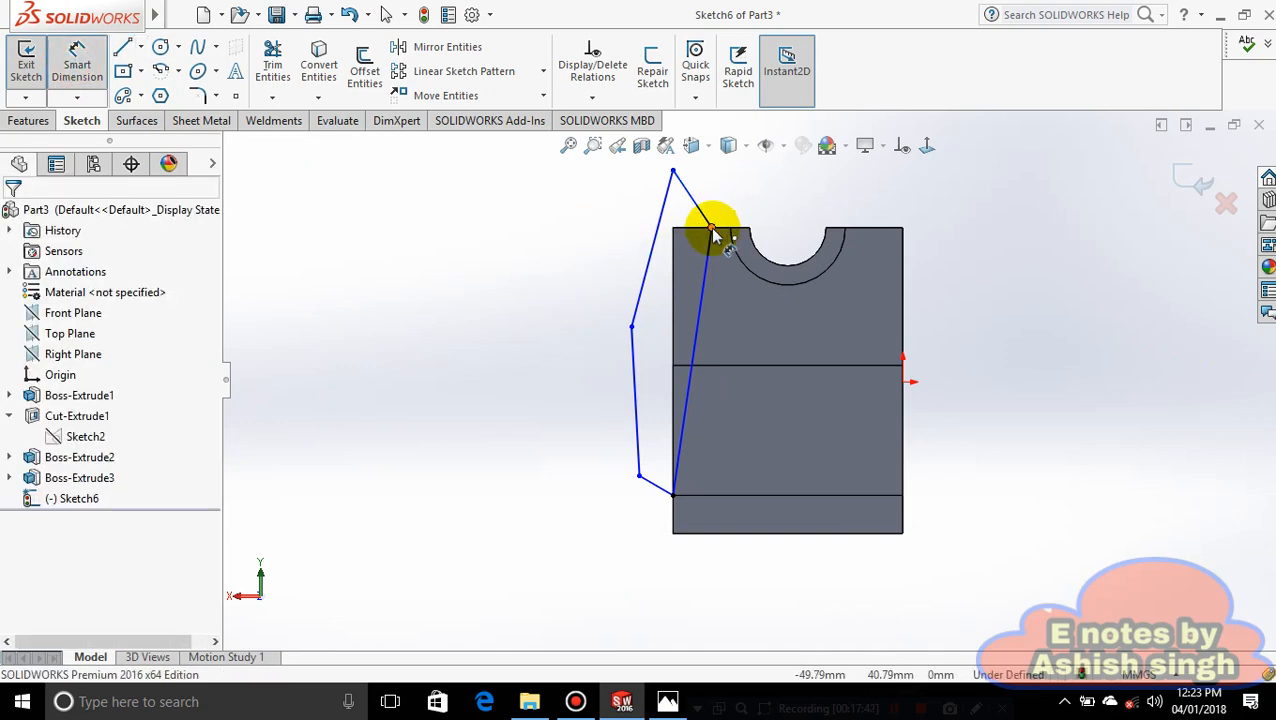
# - Dimension the profile's upper-edge corner 20 mm horizontally from the lowest point of the half-round notch
pyautogui.click(712, 231)
pyautogui.click(778, 252)
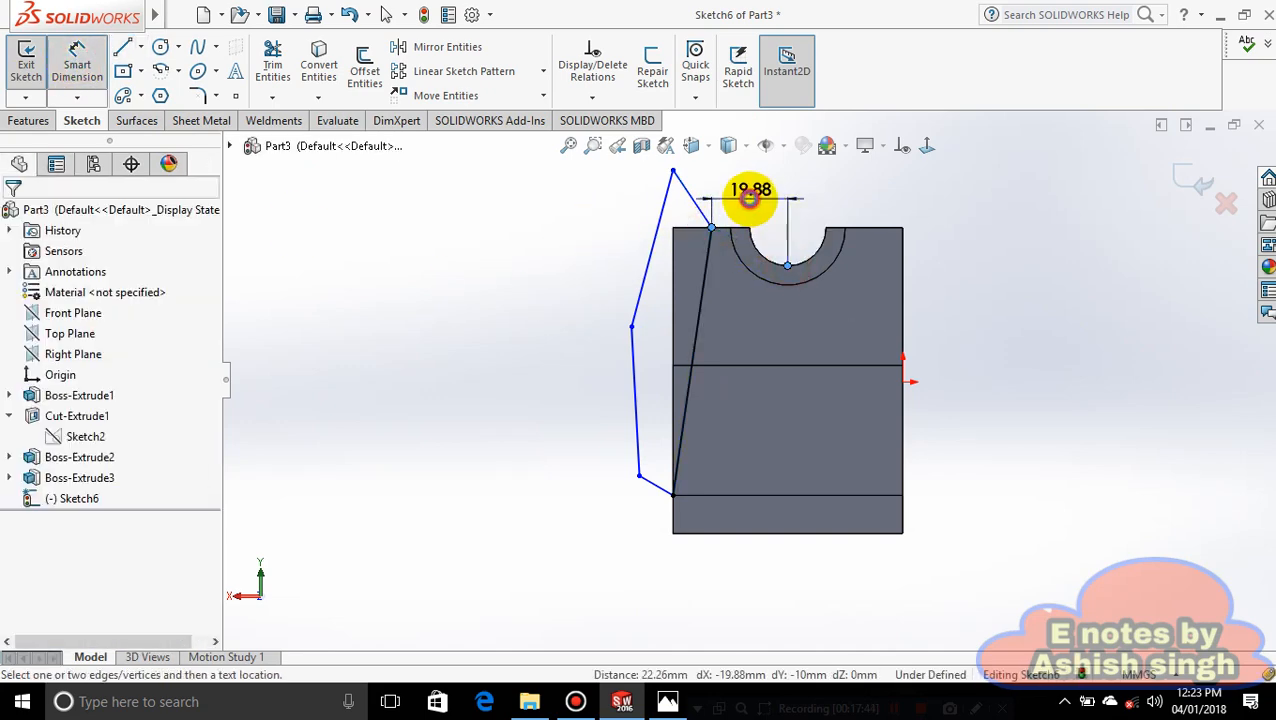
pyautogui.click(749, 197)
pyautogui.write('20')
pyautogui.press('Return')
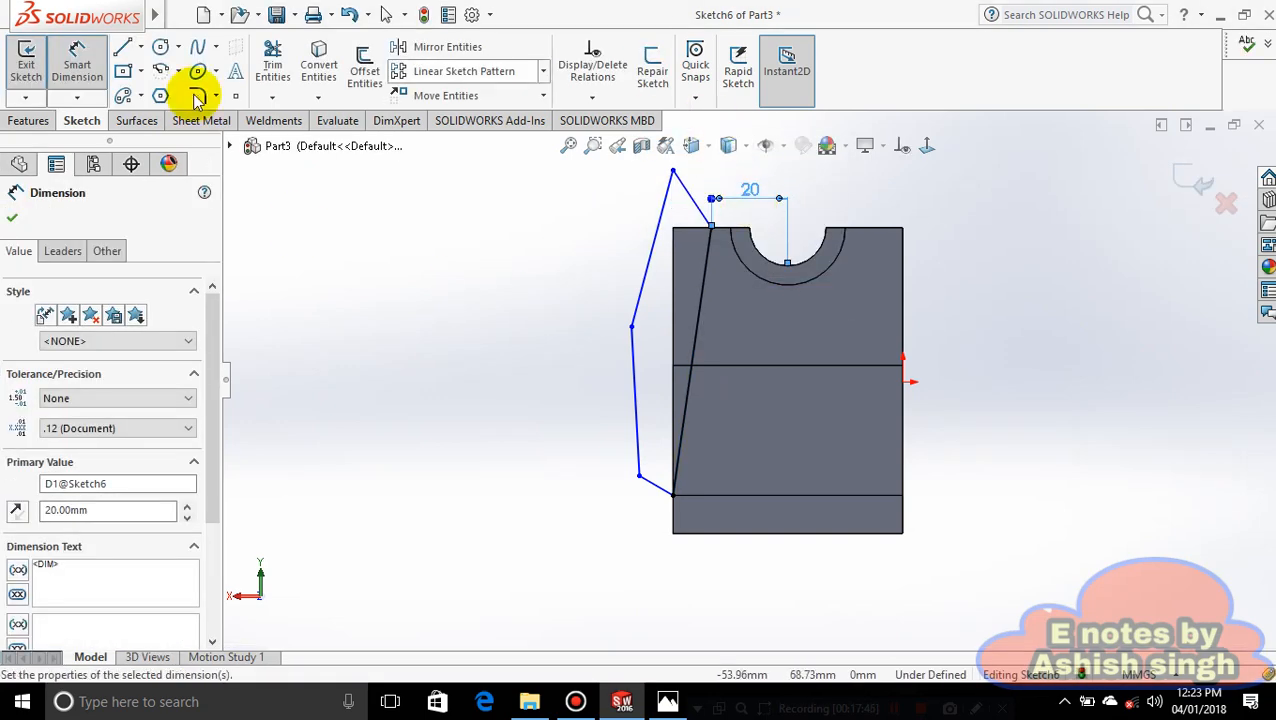
# - Draw a vertical centerline from the notch's lowest point down past the base
pyautogui.click(140, 47)
pyautogui.click(167, 93)
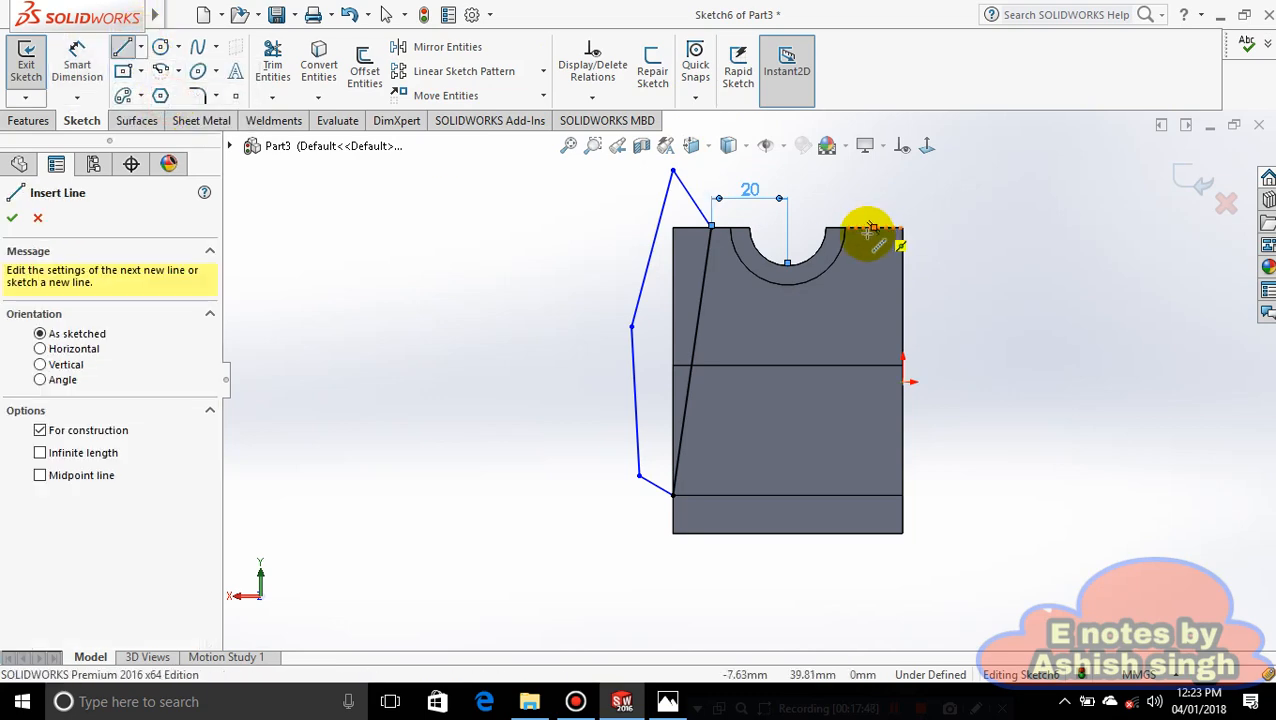
pyautogui.click(787, 264)
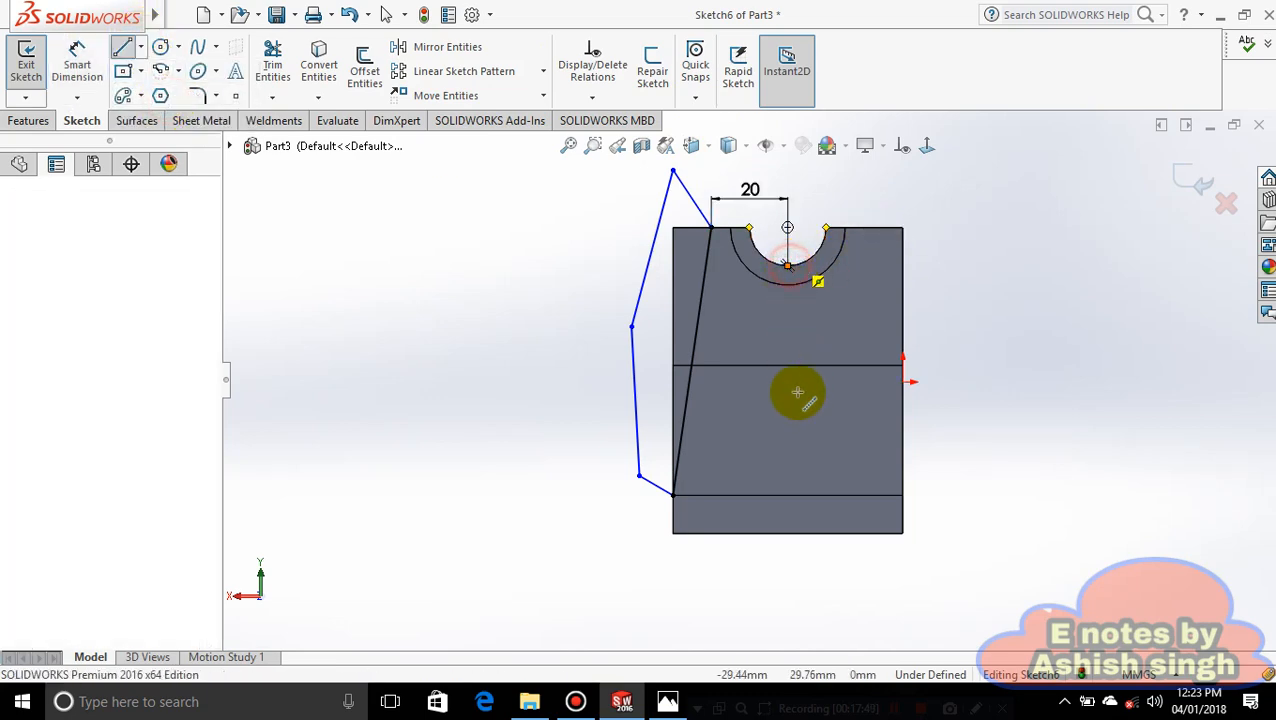
pyautogui.doubleClick(787, 578)
# - Mirror the five profile lines about the vertical centerline
pyautogui.click(470, 45)
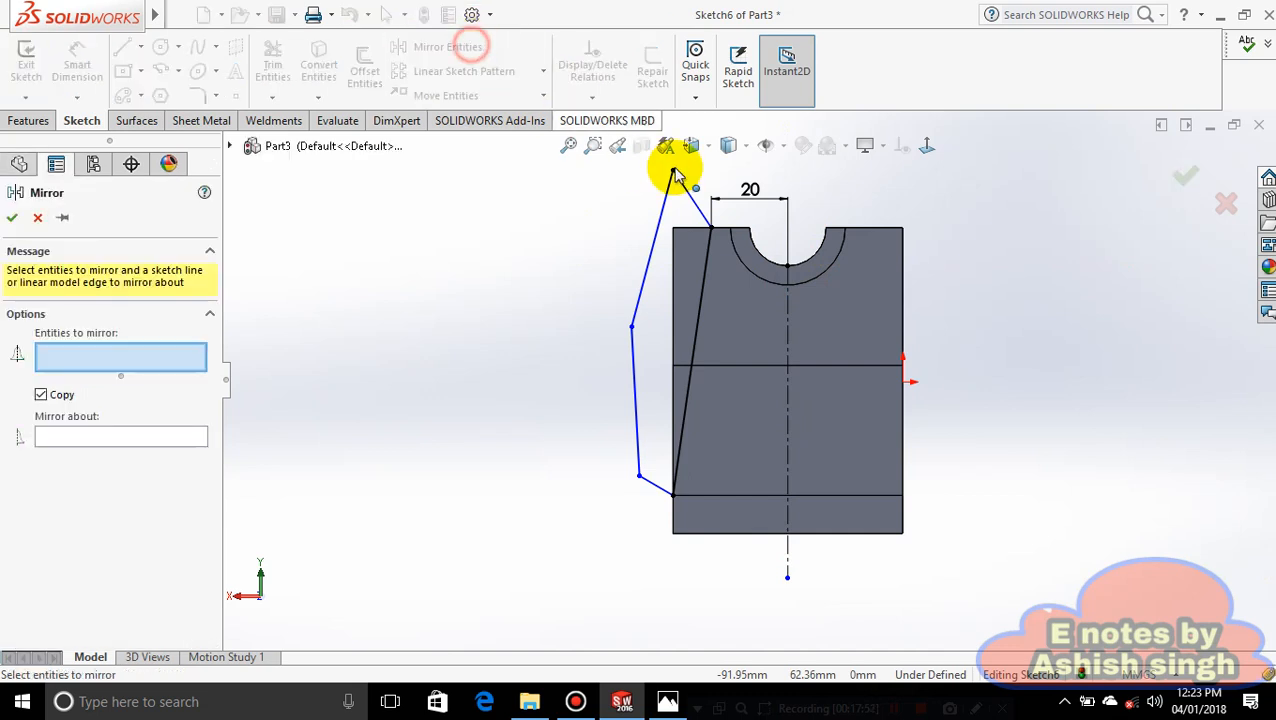
pyautogui.moveTo(754, 179); pyautogui.dragTo(533, 538)
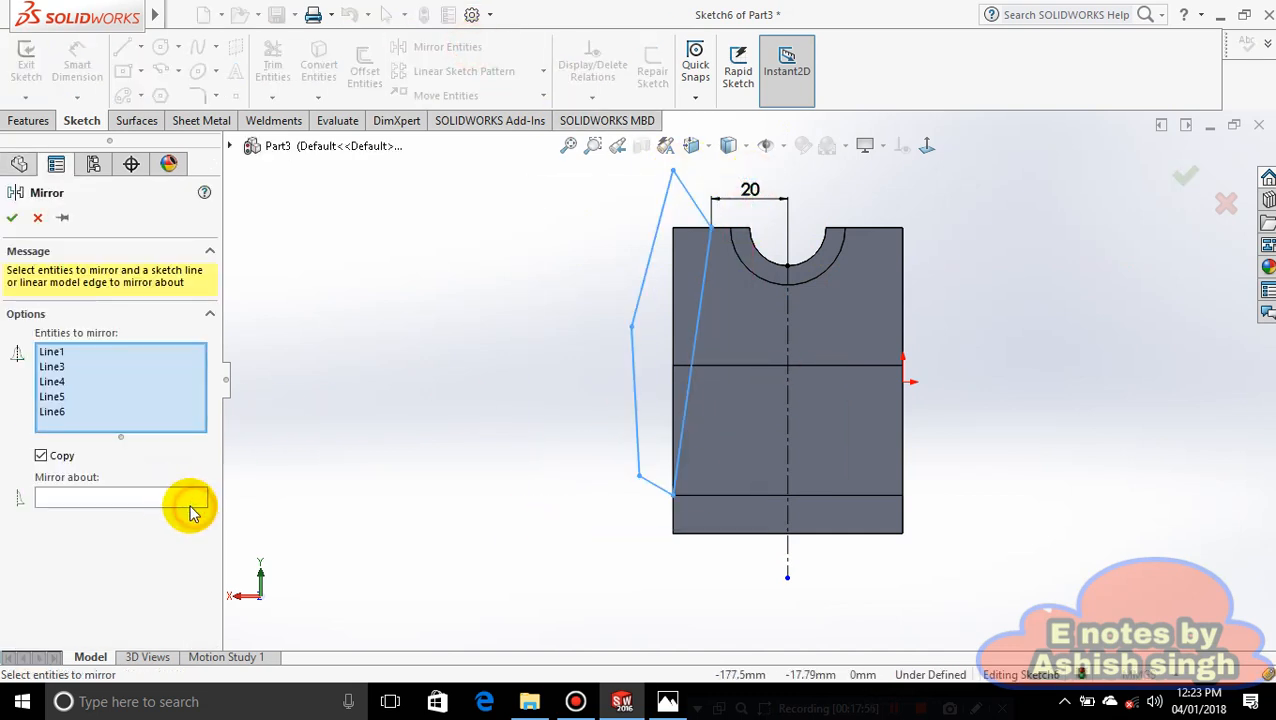
pyautogui.click(190, 500)
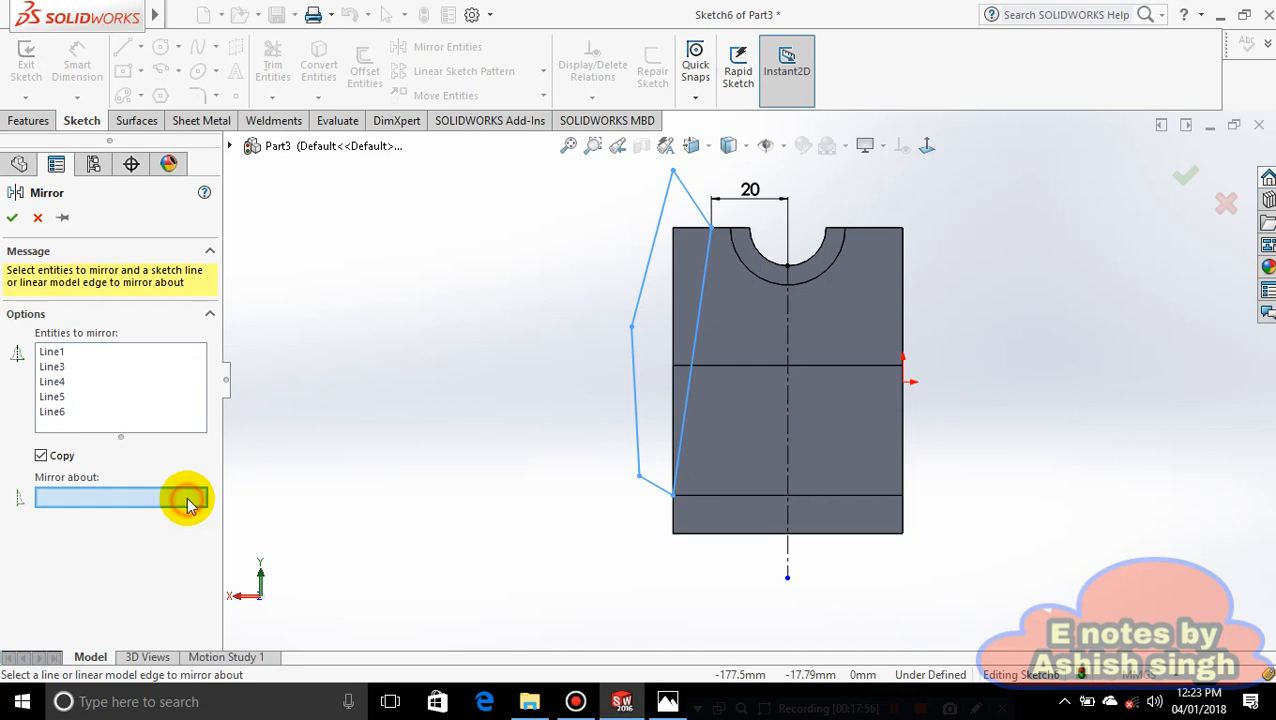
pyautogui.click(790, 352)
pyautogui.click(1190, 179)
# - Cut-extrude both mirrored side profiles 99 mm blind along the length of the block
pyautogui.moveTo(1102, 399); pyautogui.dragTo(1032, 446, button='middle')
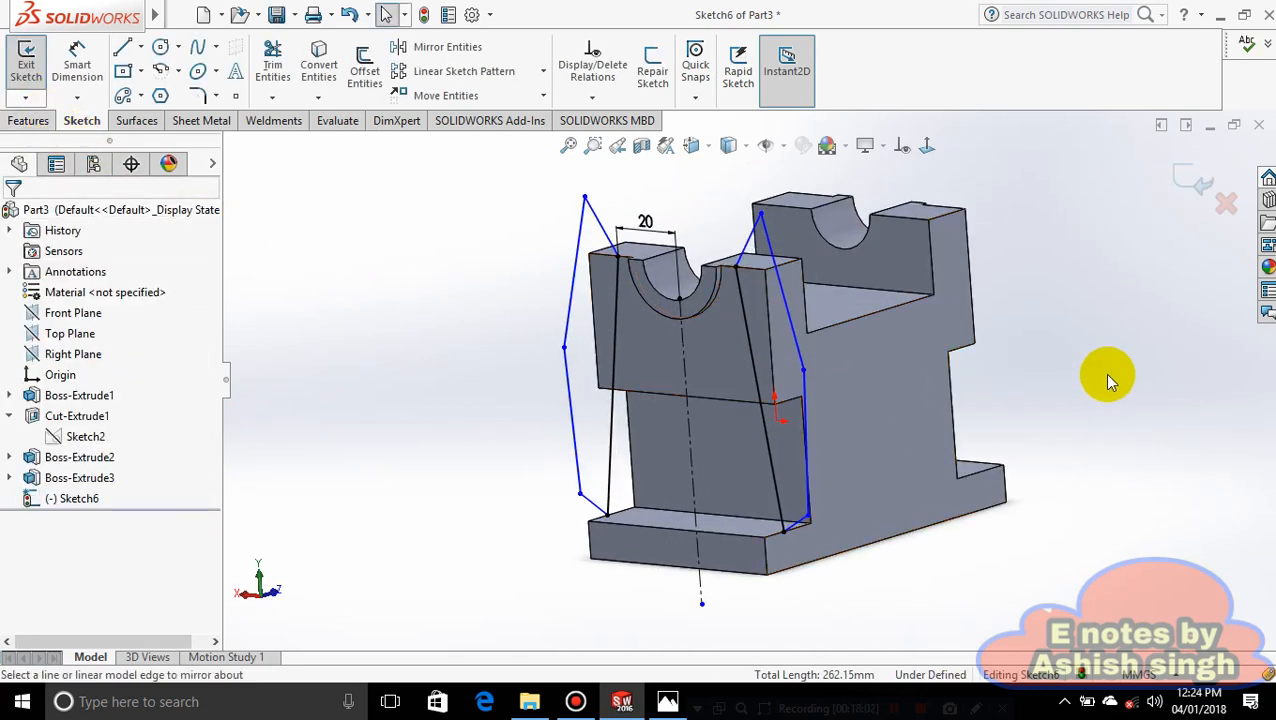
pyautogui.moveTo(1108, 380); pyautogui.dragTo(1048, 450, button='middle')
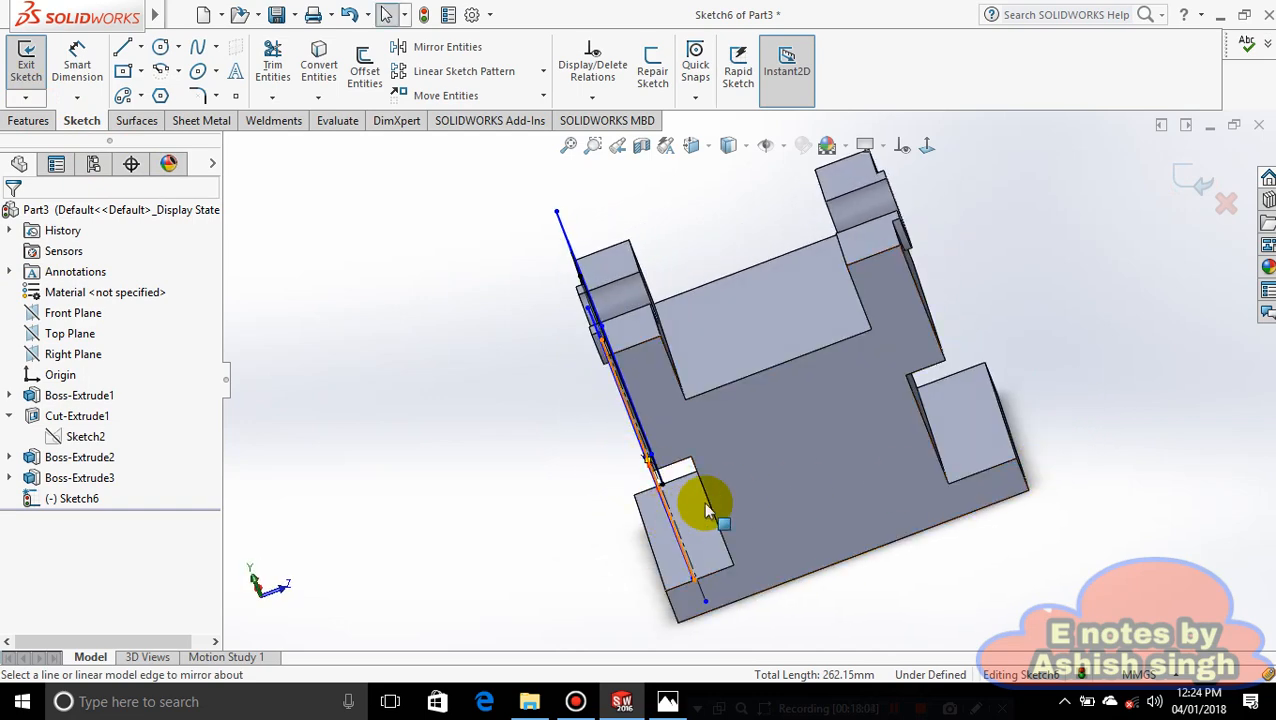
pyautogui.click(37, 124)
pyautogui.click(285, 71)
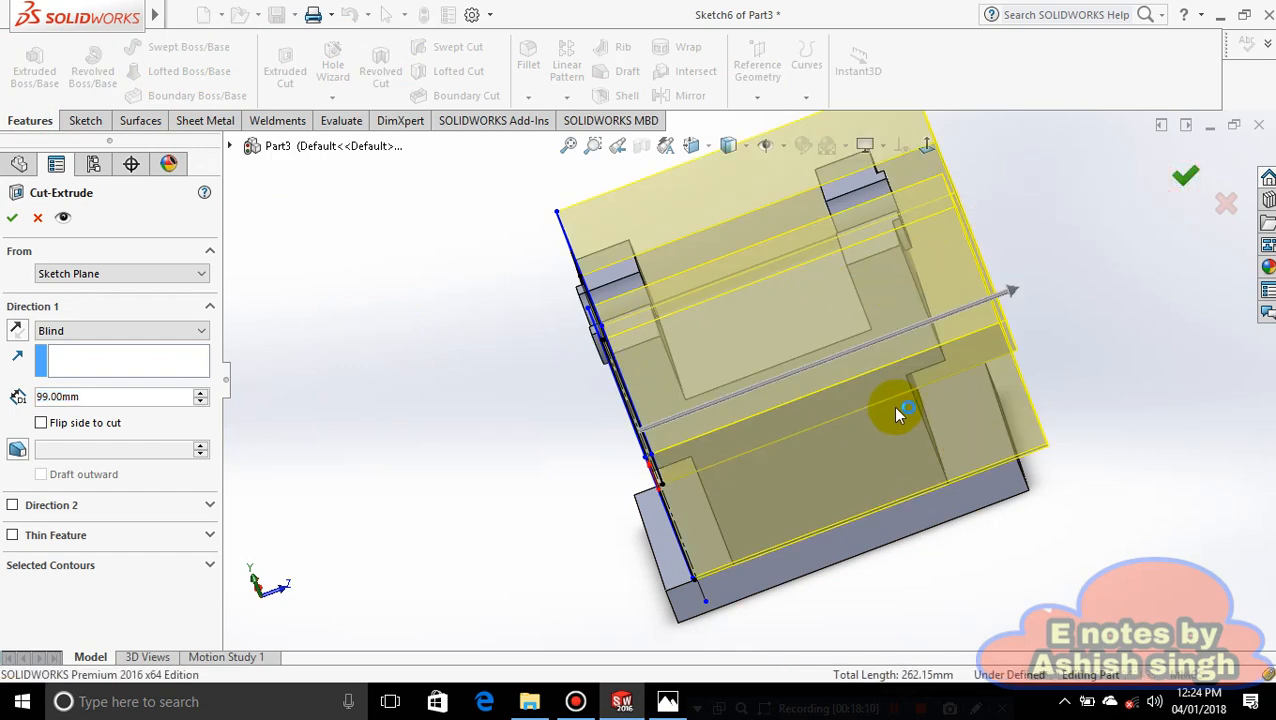
pyautogui.click(525, 429)
pyautogui.moveTo(530, 432); pyautogui.dragTo(820, 338, button='middle')
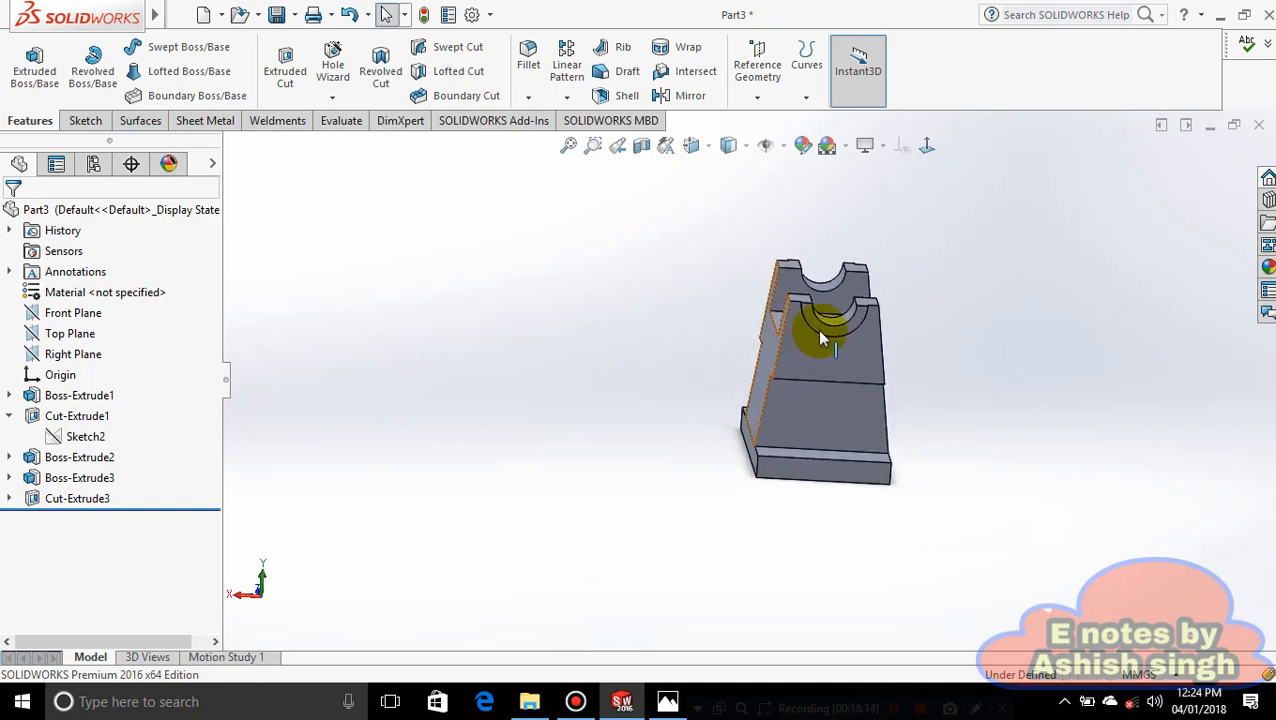
# - Check the reference drawing for the remaining features and inspect the tapered block from several sides
pyautogui.moveTo(983, 388); pyautogui.dragTo(1068, 383, button='middle')
pyautogui.click(668, 703)
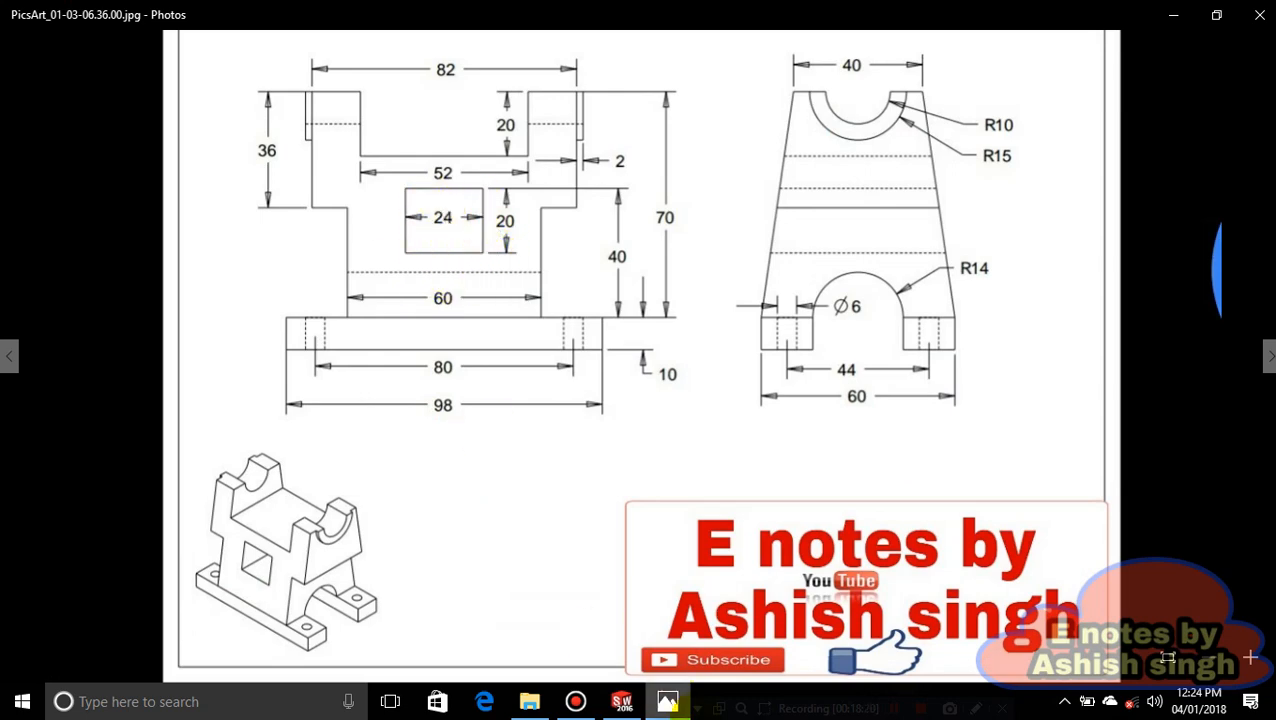
pyautogui.click(668, 703)
pyautogui.click(895, 438)
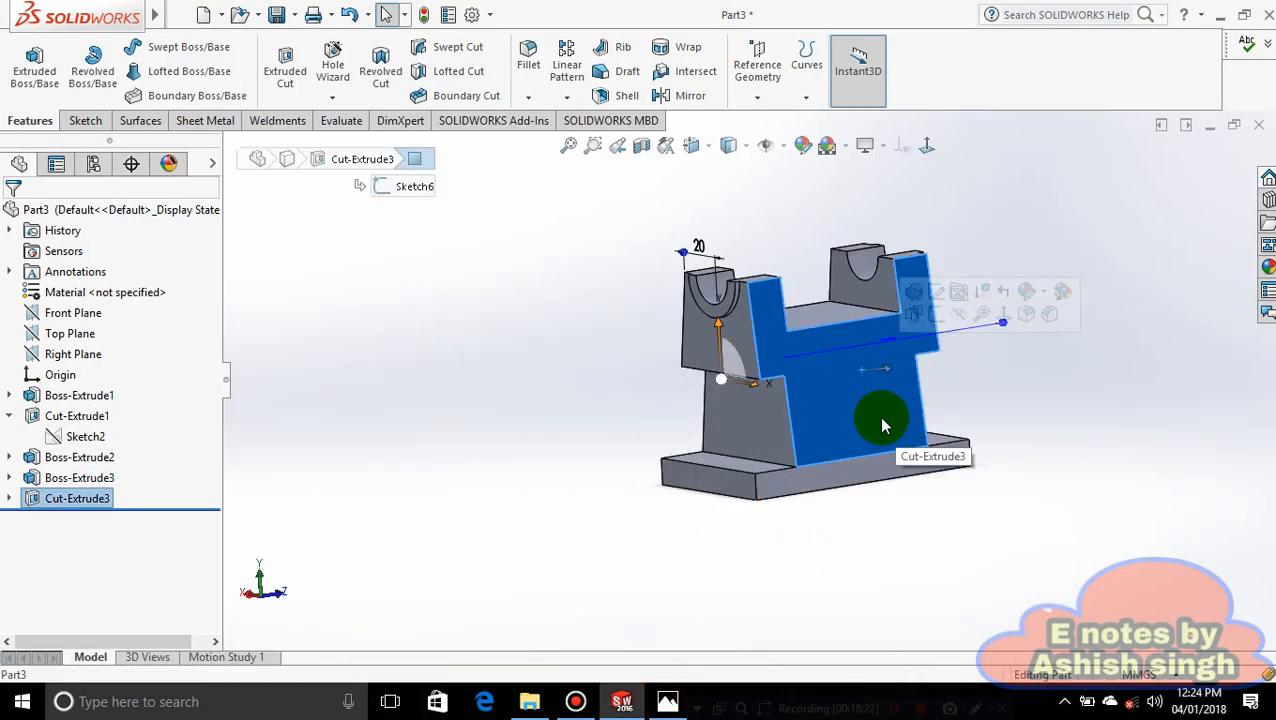
pyautogui.click(1036, 393)
pyautogui.moveTo(974, 391); pyautogui.dragTo(795, 333, button='middle')
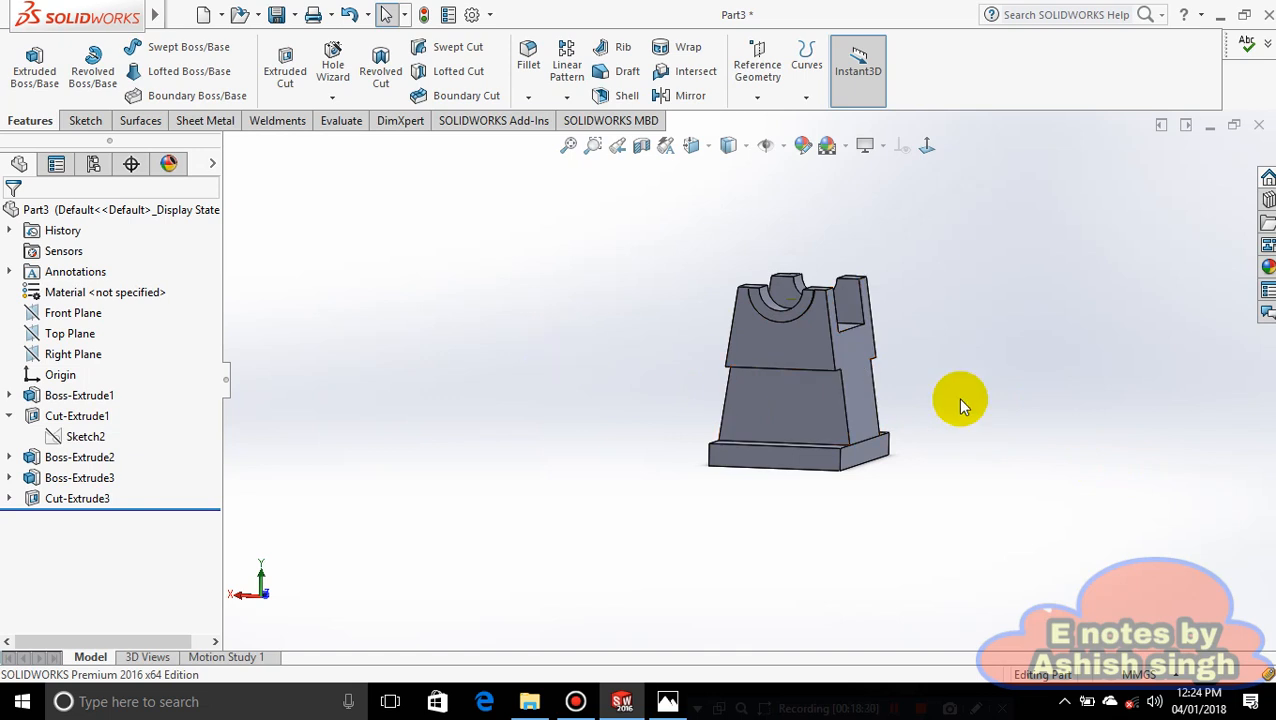
pyautogui.scroll(-4, 957, 398)
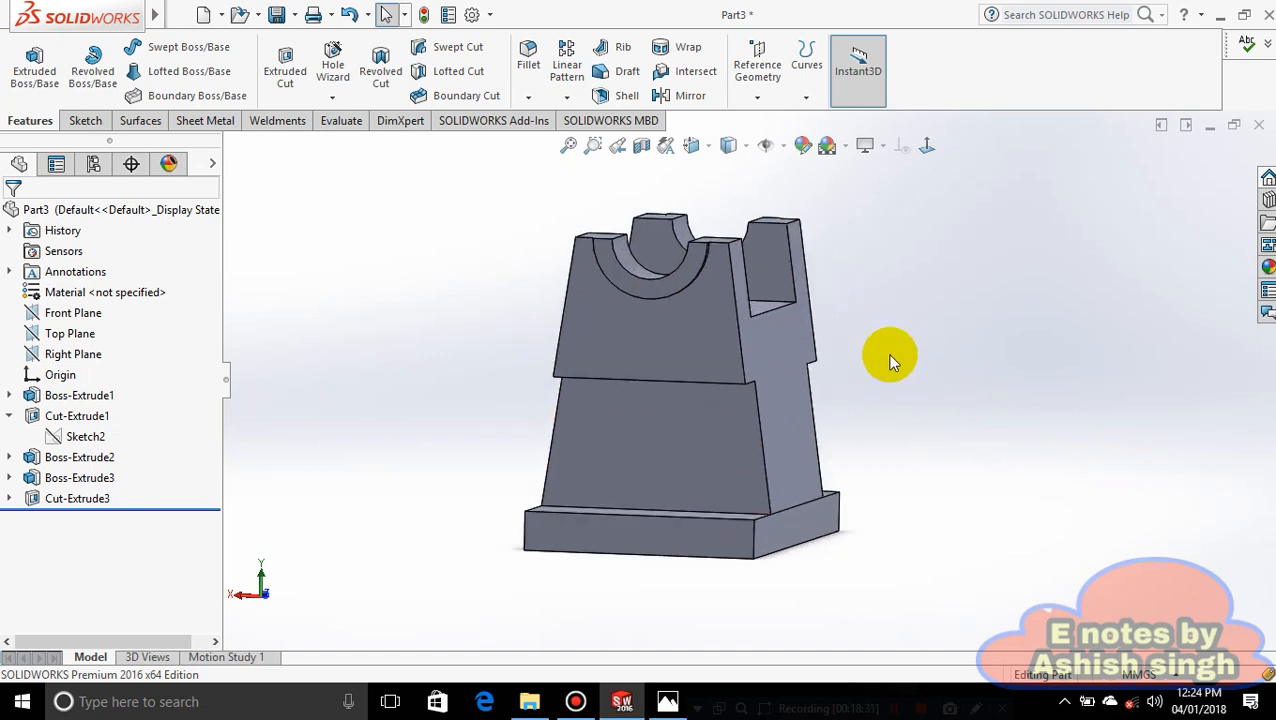
pyautogui.moveTo(852, 401); pyautogui.dragTo(790, 425, button='middle')
pyautogui.rightClick(788, 424)
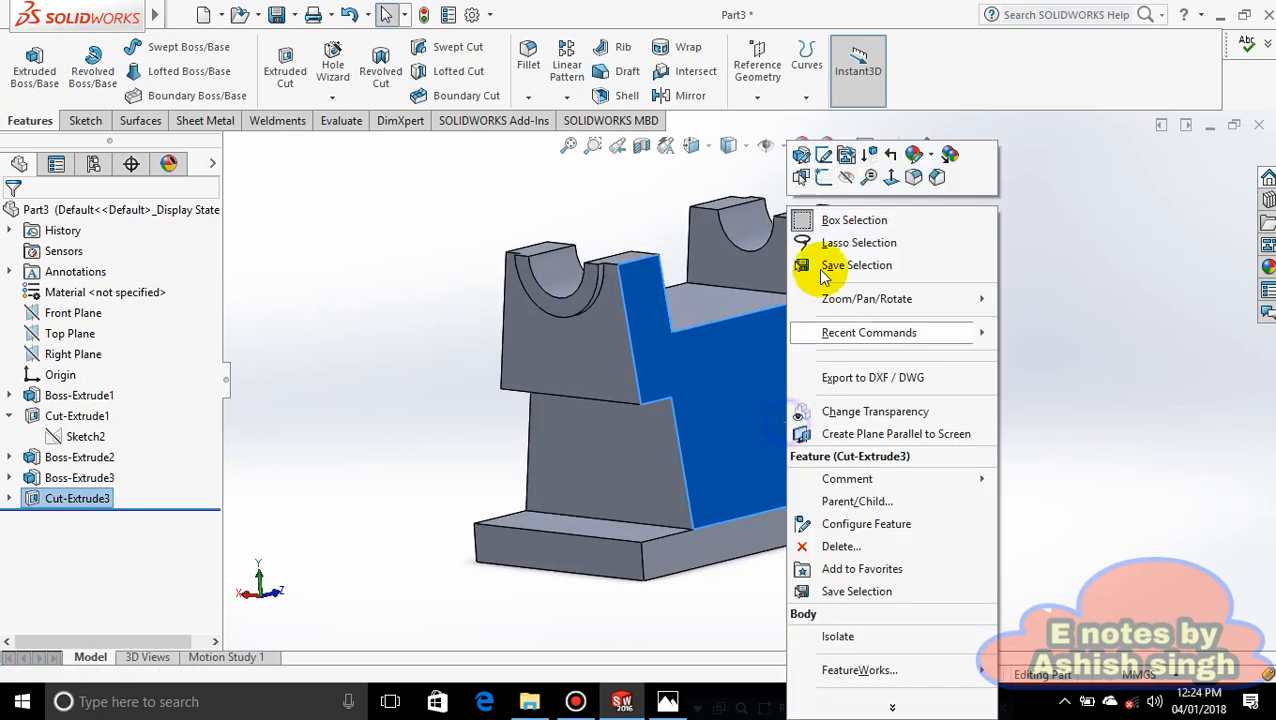
pyautogui.click(827, 168)
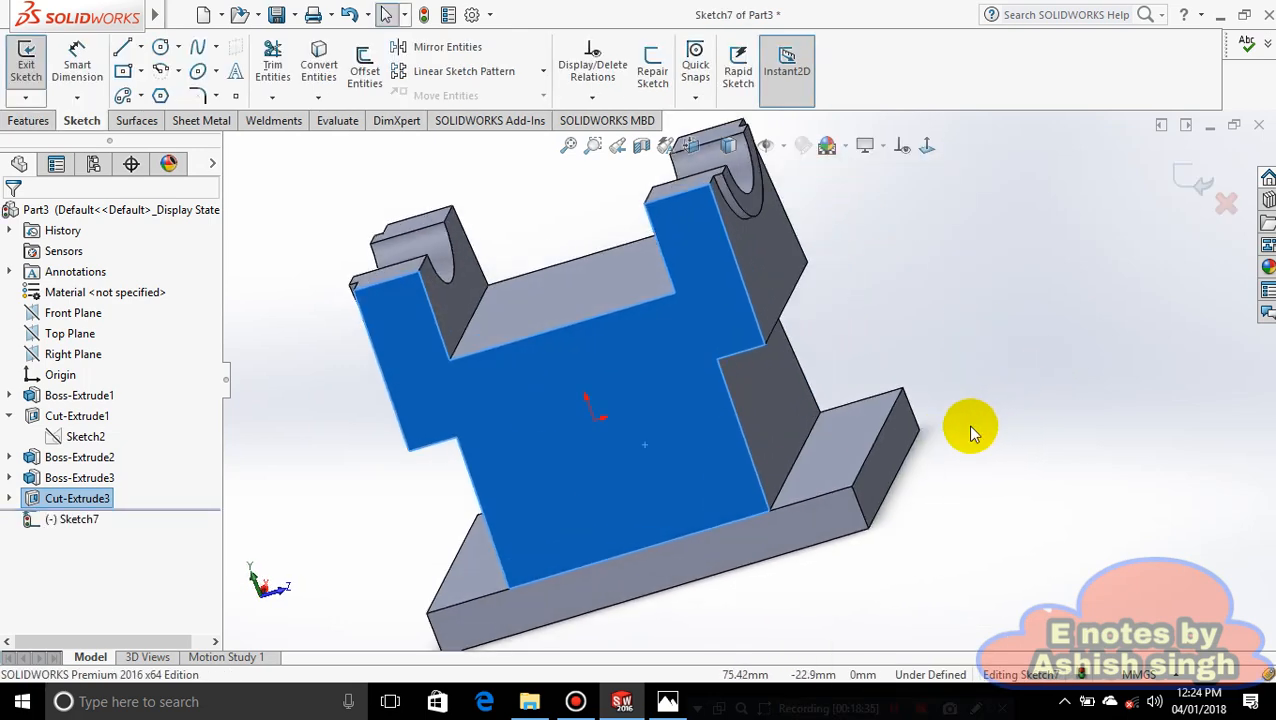
pyautogui.doubleClick(982, 421)
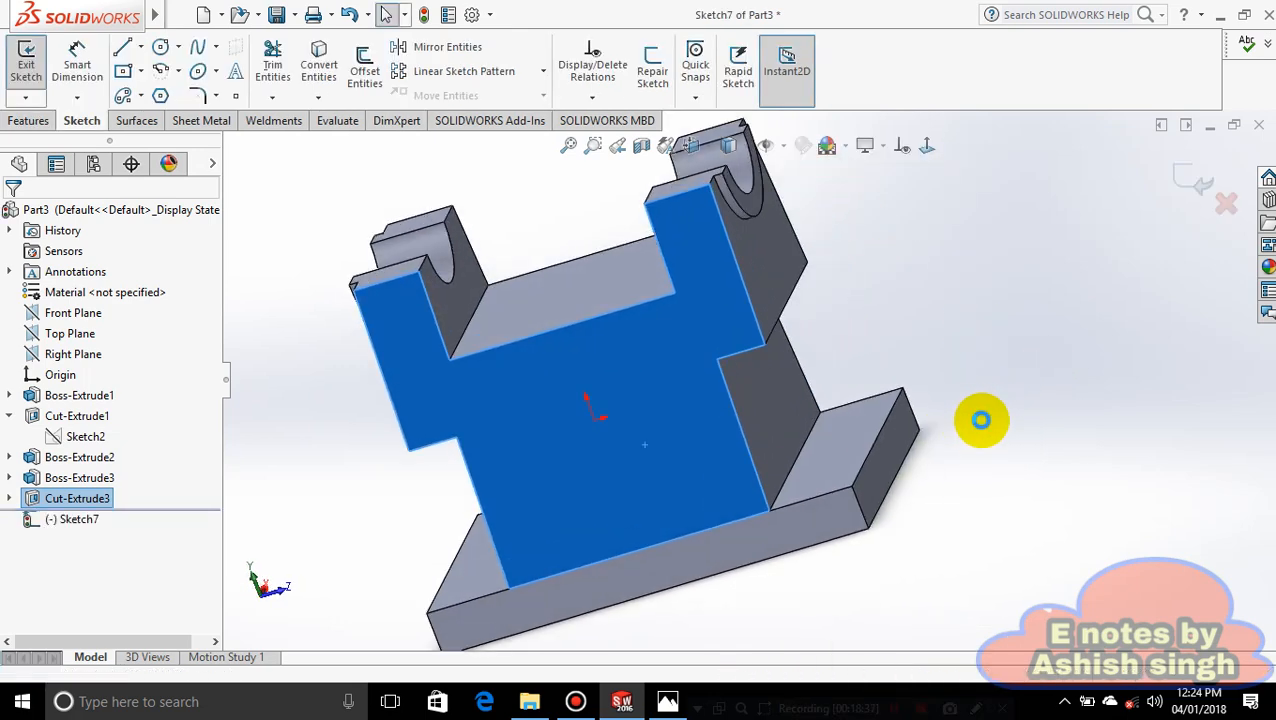
pyautogui.scroll(4, 975, 484)
pyautogui.moveTo(968, 484); pyautogui.dragTo(825, 361, button='middle')
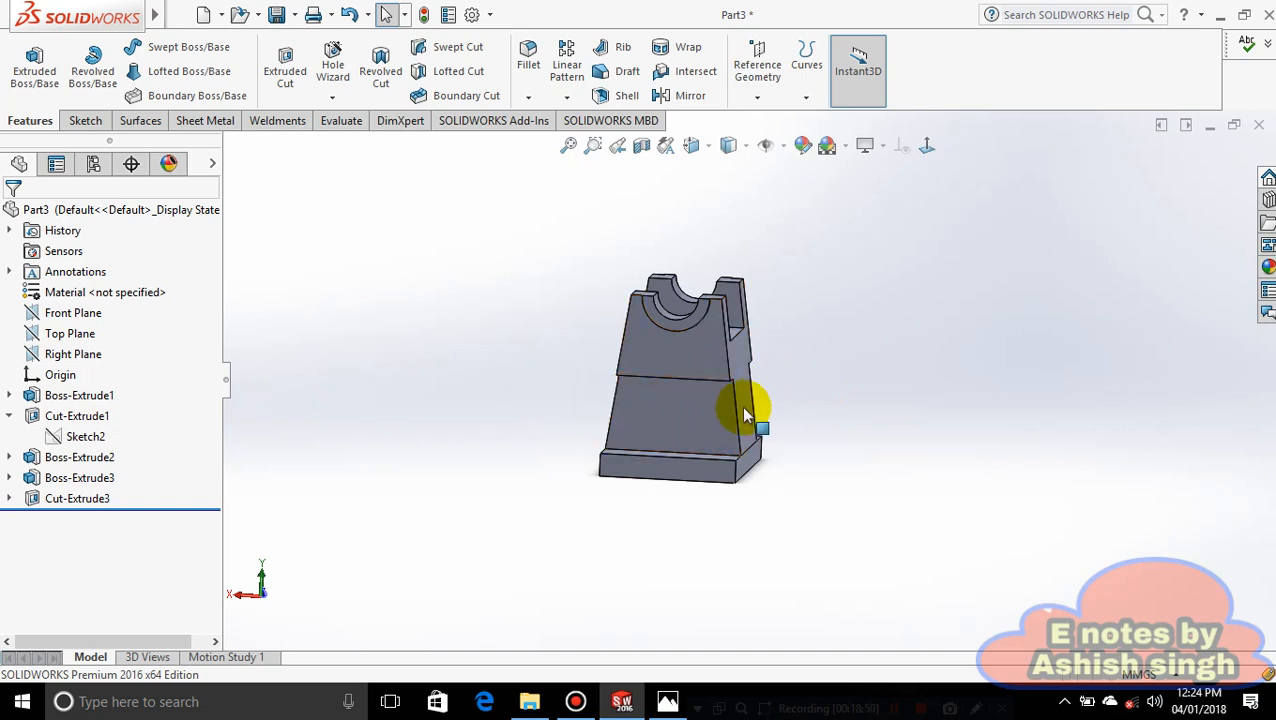
# - Check the side opening in the reference drawing and start a sketch on the tapered side face, viewed normal to it
pyautogui.click(667, 701)
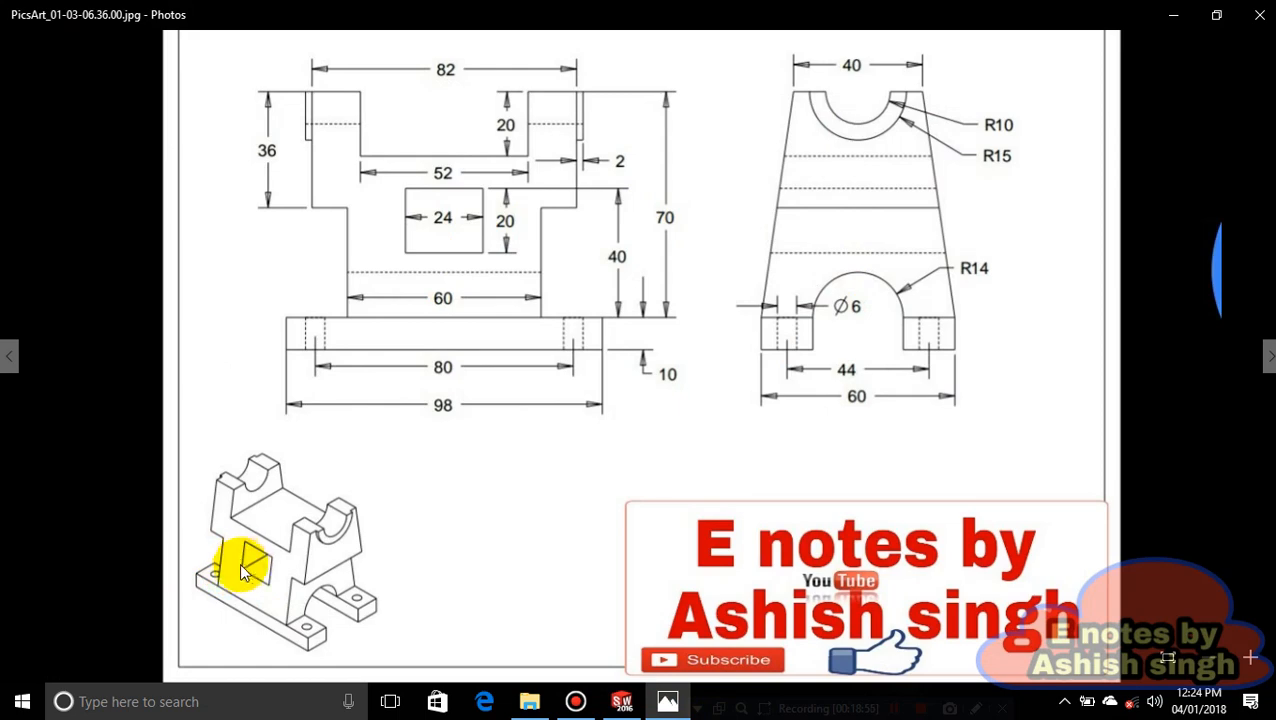
pyautogui.click(676, 702)
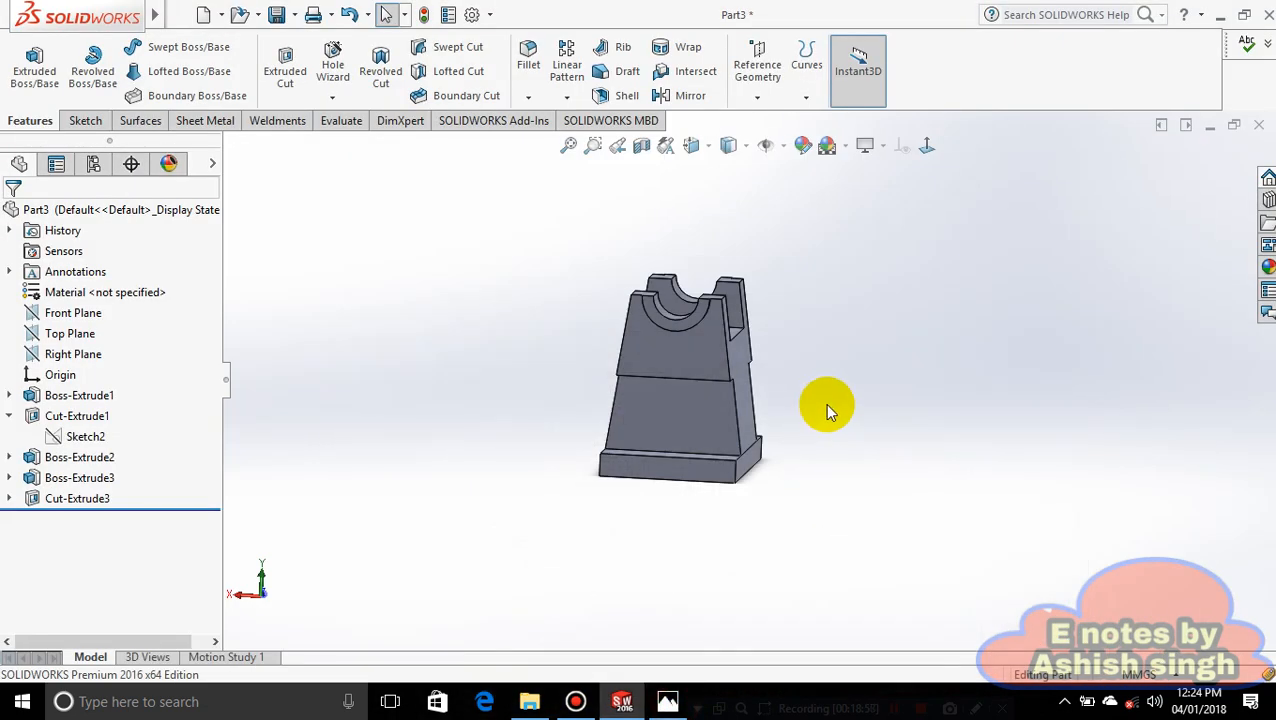
pyautogui.moveTo(824, 403); pyautogui.dragTo(709, 407, button='middle')
pyautogui.click(707, 405)
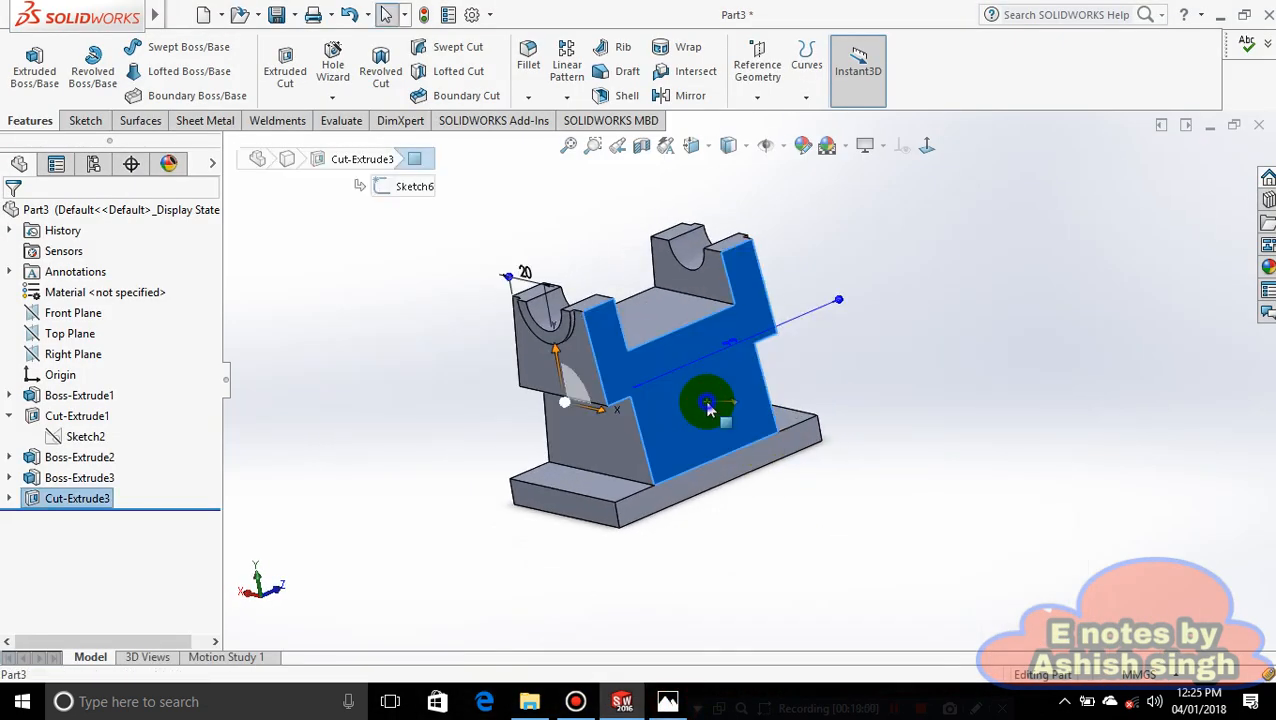
pyautogui.rightClick(707, 405)
pyautogui.click(752, 153)
pyautogui.click(927, 145)
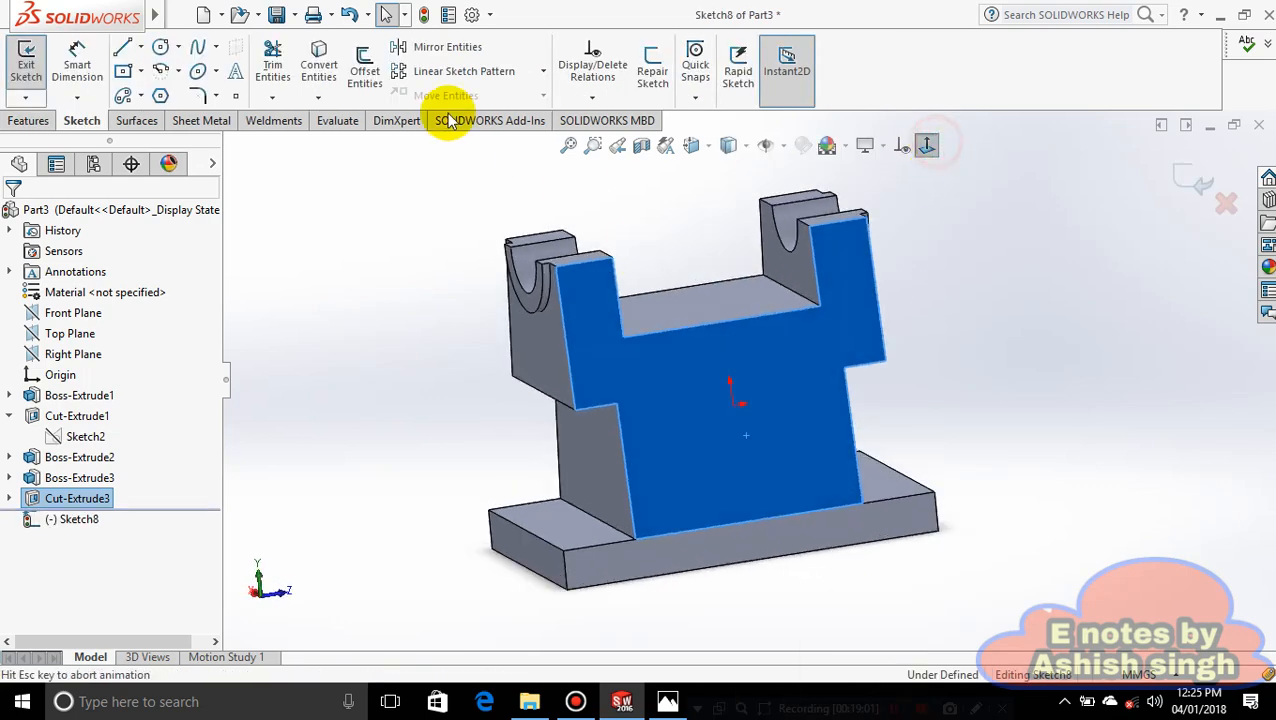
# - Sketch a center rectangle on the tapered side face, centered slightly off the origin
pyautogui.click(141, 70)
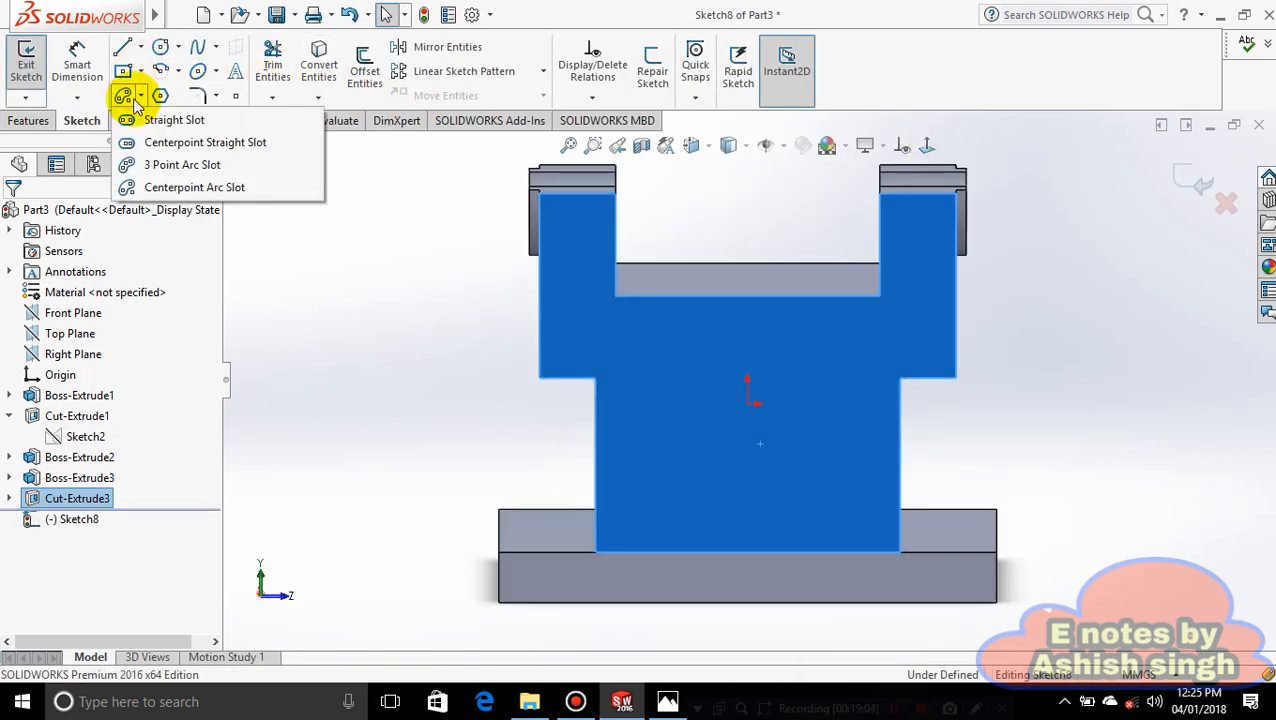
pyautogui.click(129, 72)
pyautogui.click(139, 73)
pyautogui.click(186, 118)
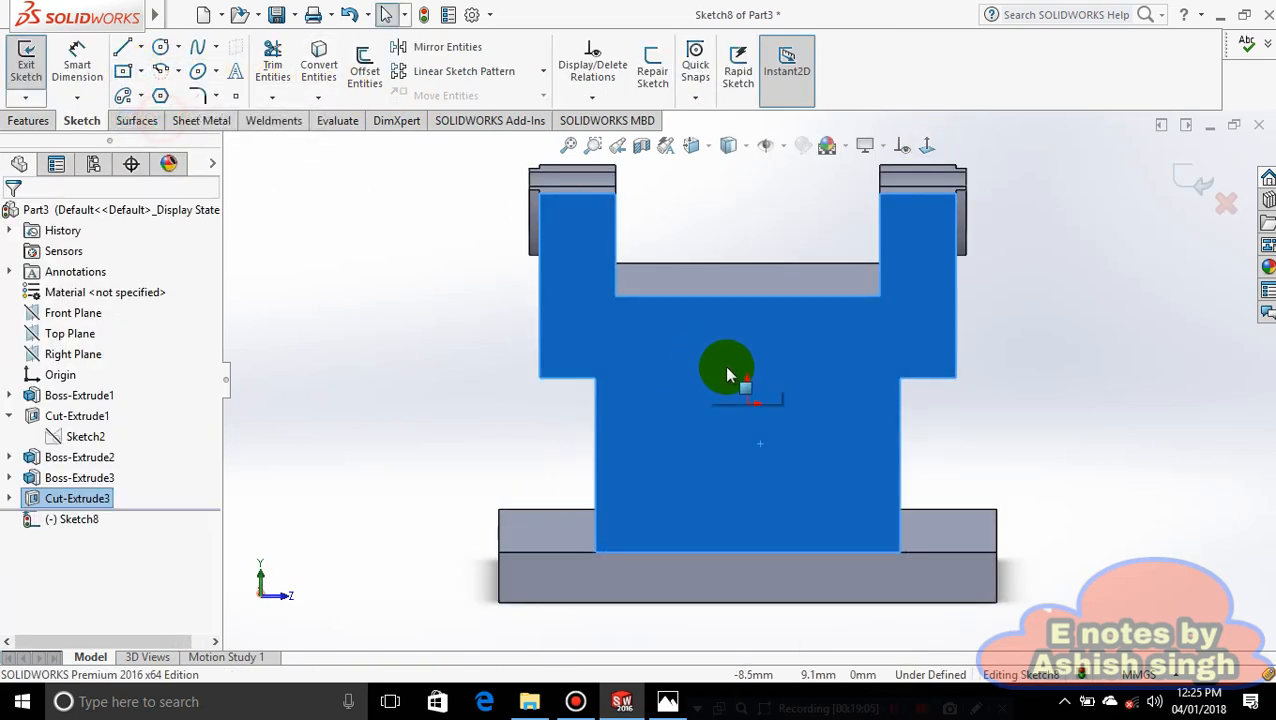
pyautogui.click(750, 405)
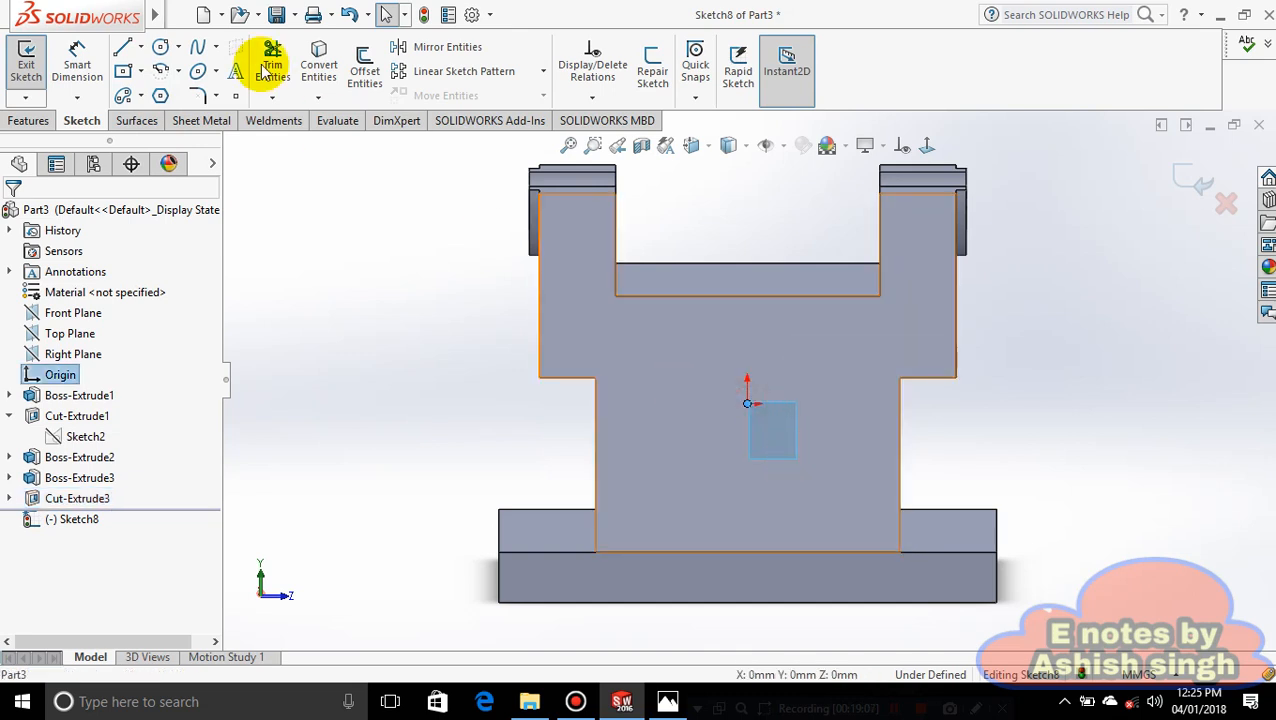
pyautogui.click(123, 71)
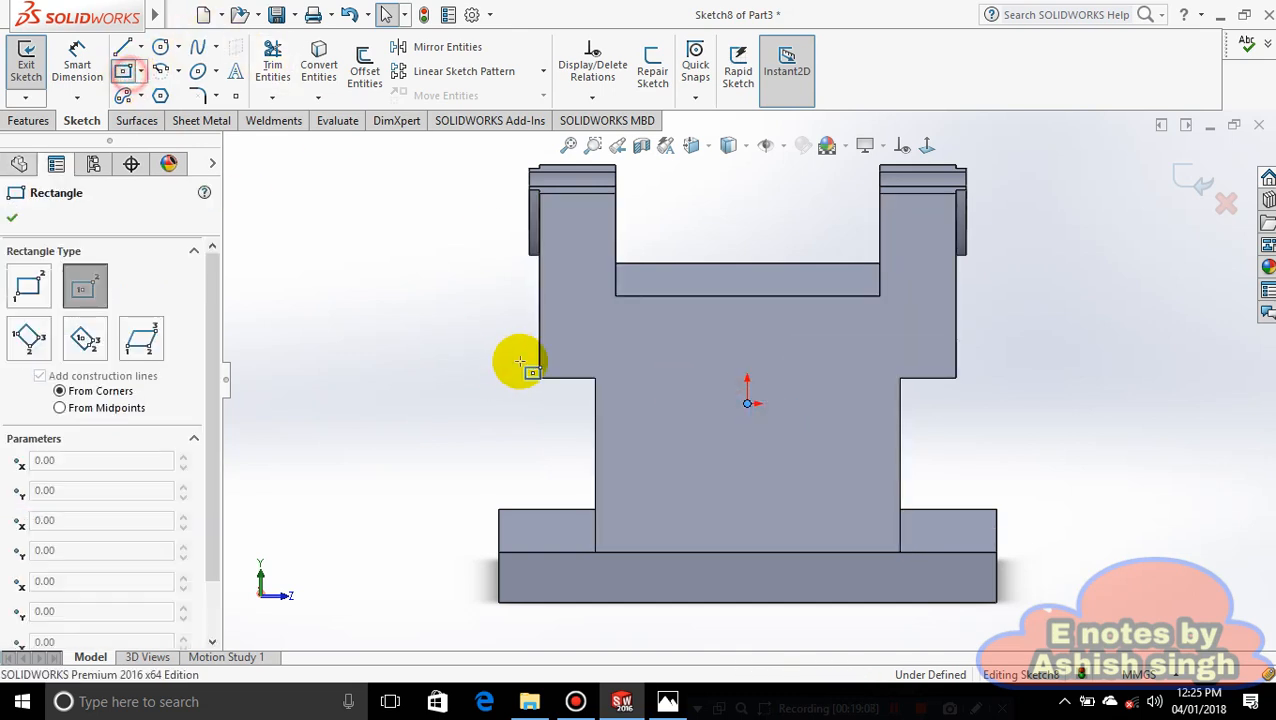
pyautogui.click(737, 403)
pyautogui.click(788, 446)
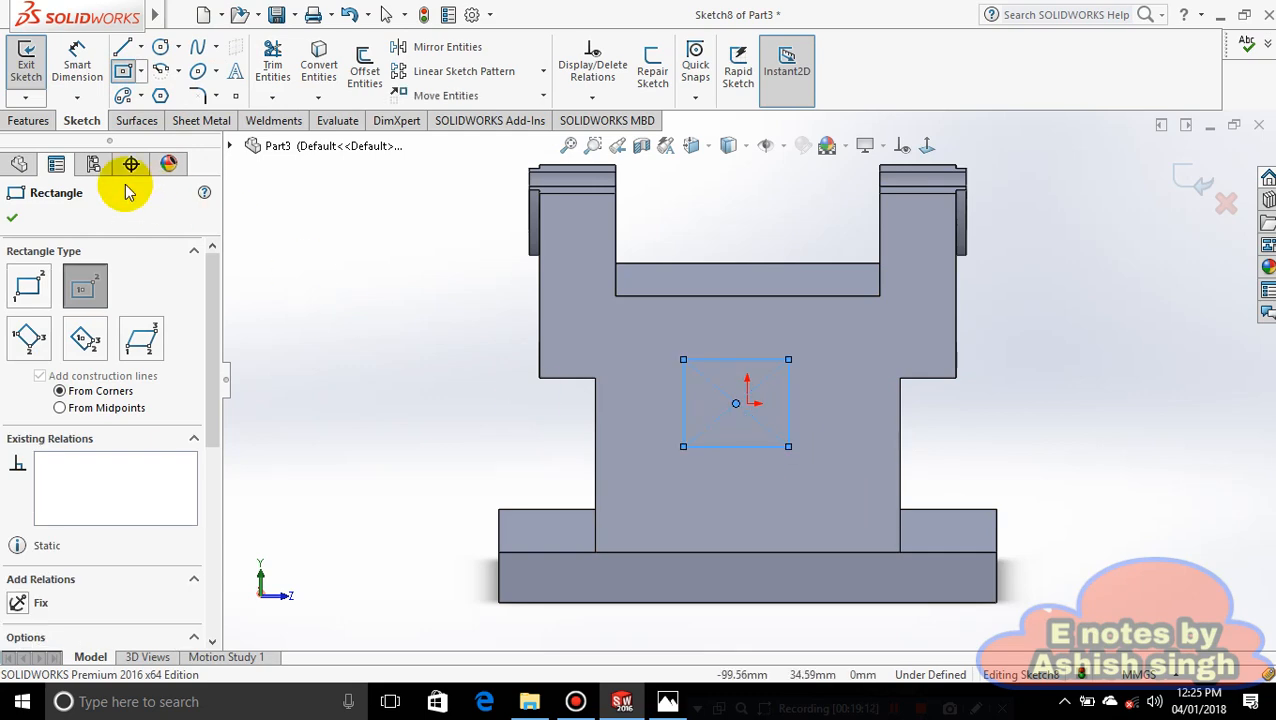
# - Cut-extrude the rectangle 99 mm blind through the block from the tapered face
pyautogui.click(28, 120)
pyautogui.click(285, 68)
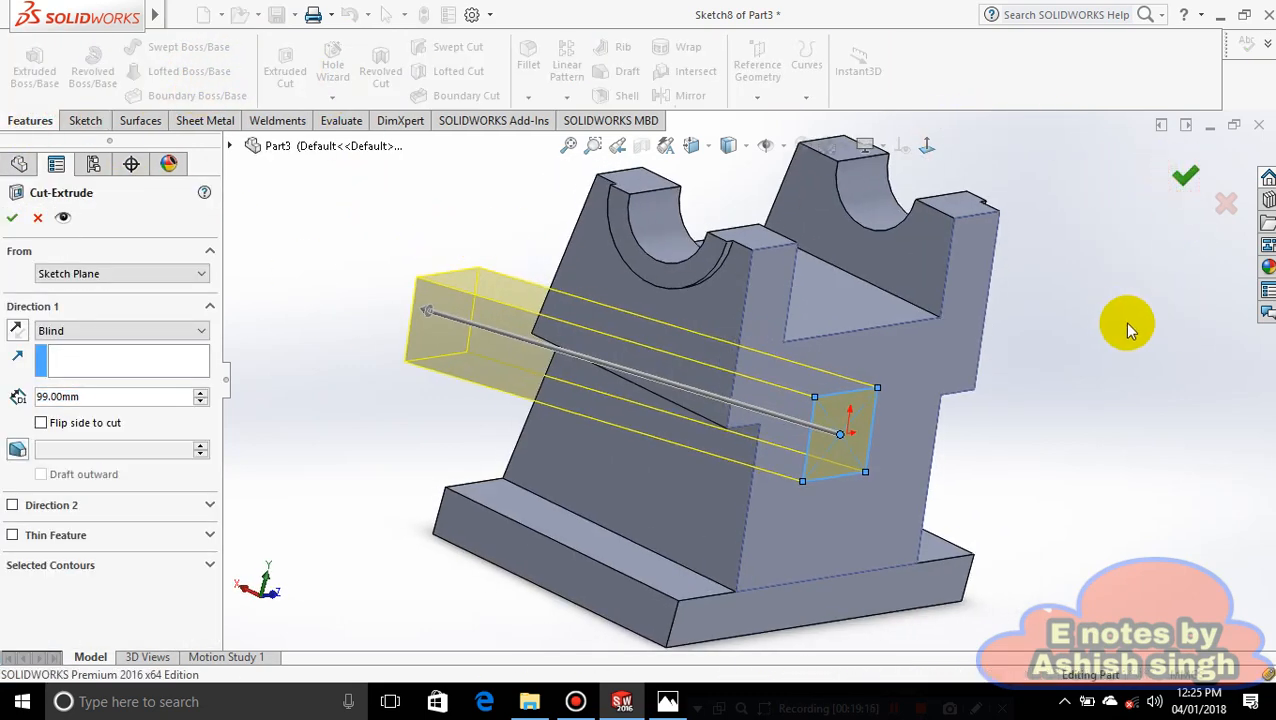
pyautogui.press('Return')
pyautogui.moveTo(1123, 322); pyautogui.dragTo(1077, 417, button='middle')
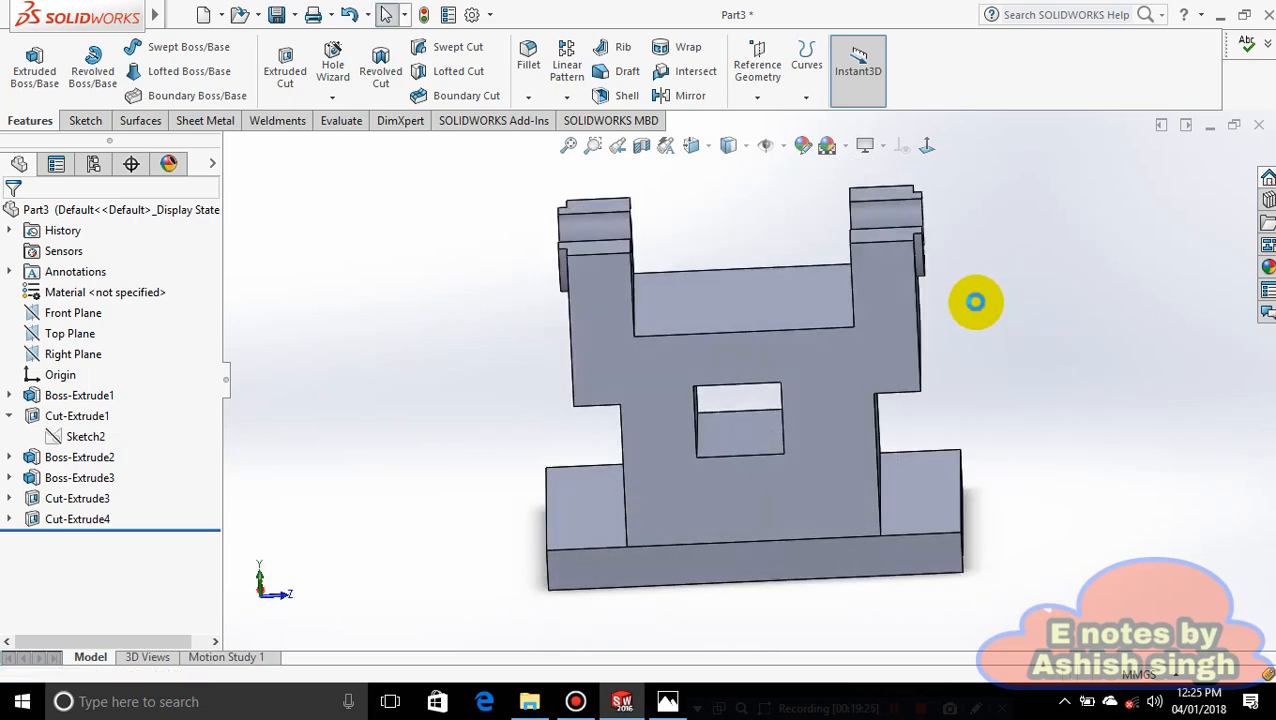
# - Undo the rectangular cut, its rectangle and the sketch on the tapered face
pyautogui.hotkey('ctrl', 'z')
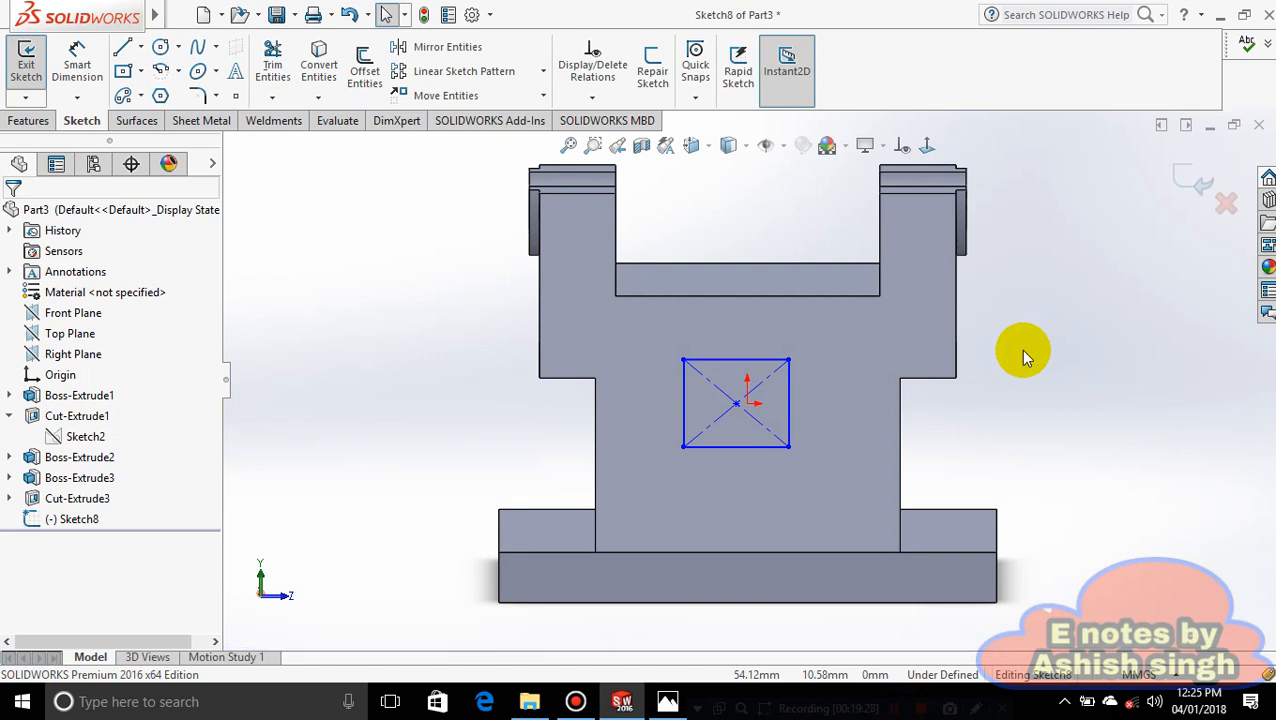
pyautogui.hotkey('ctrl', 'z')
pyautogui.click(1057, 344)
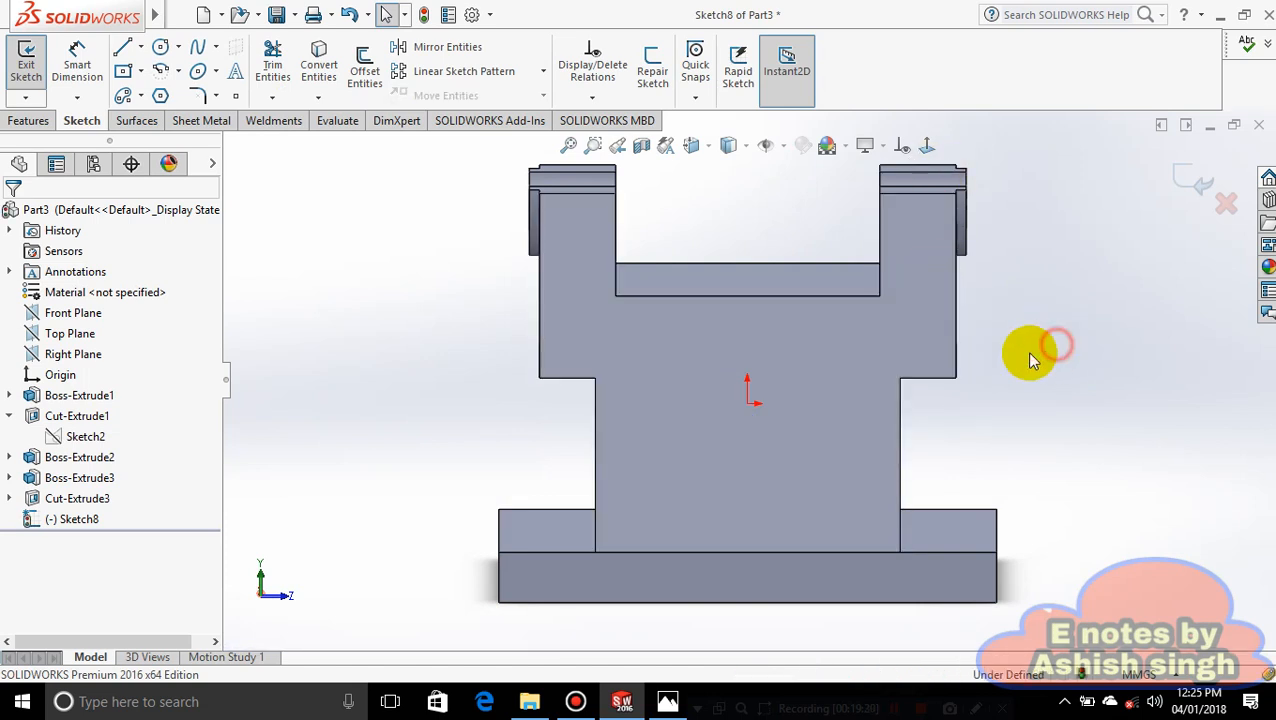
pyautogui.hotkey('ctrl', 'z')
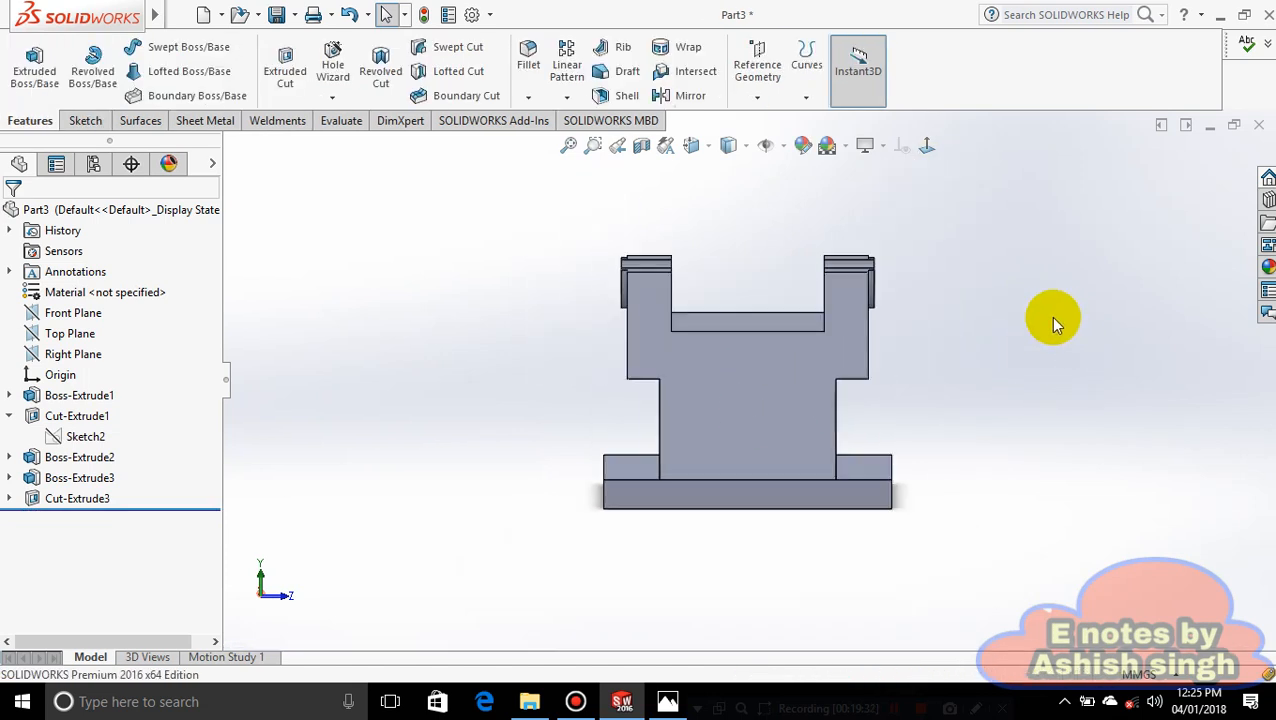
# - Sketch a center rectangle of about 21 by 20 mm on the plane of the base's long side face, centered just below the origin
pyautogui.moveTo(1050, 316); pyautogui.dragTo(1054, 251, button='middle')
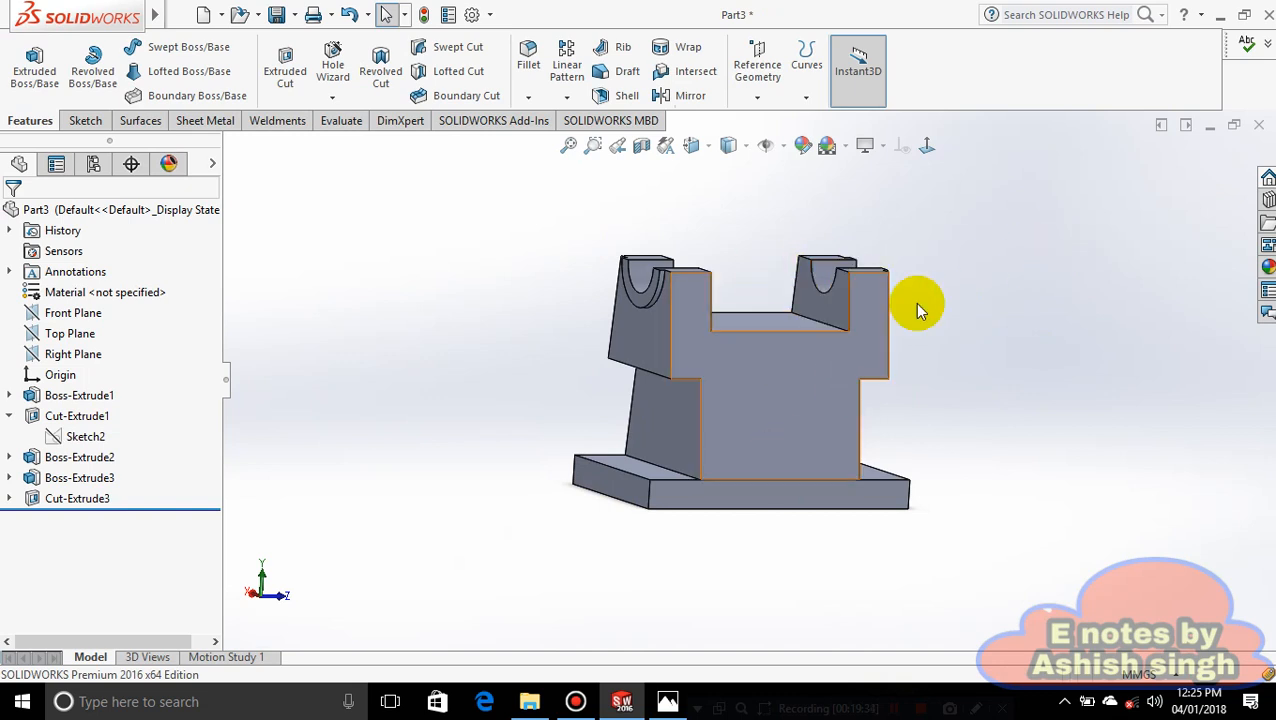
pyautogui.rightClick(868, 500)
pyautogui.click(906, 183)
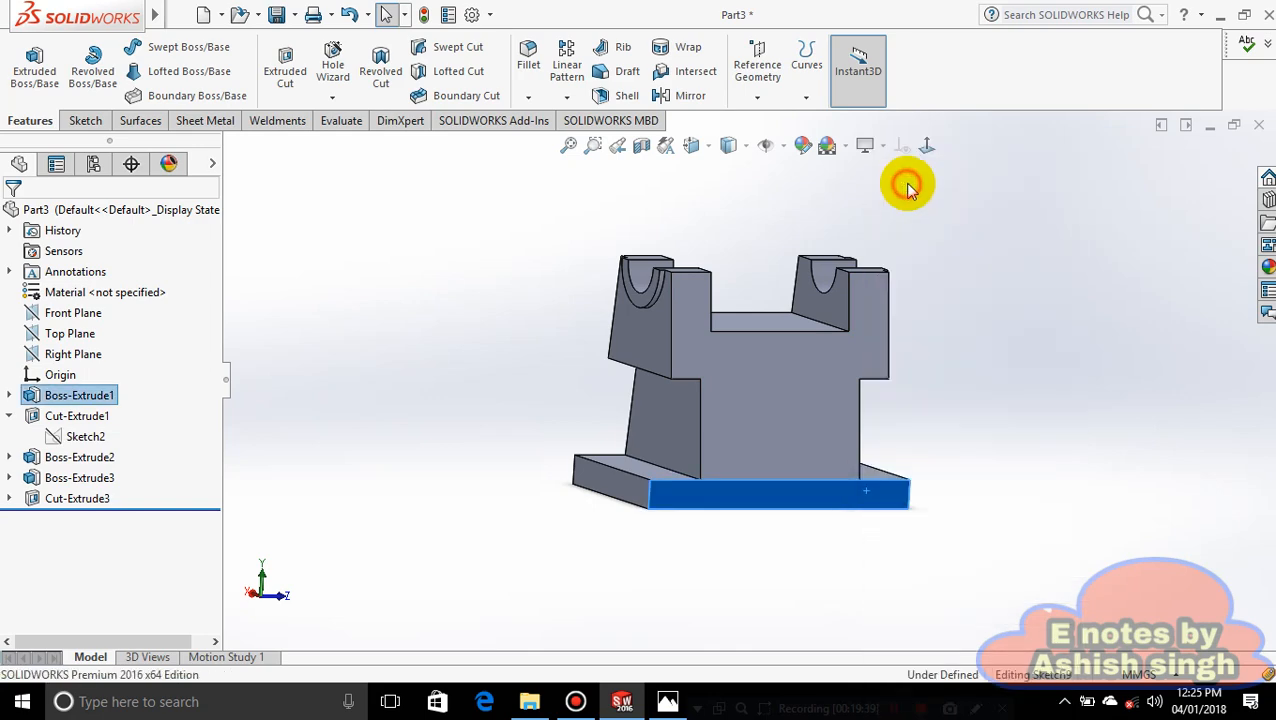
pyautogui.click(902, 147)
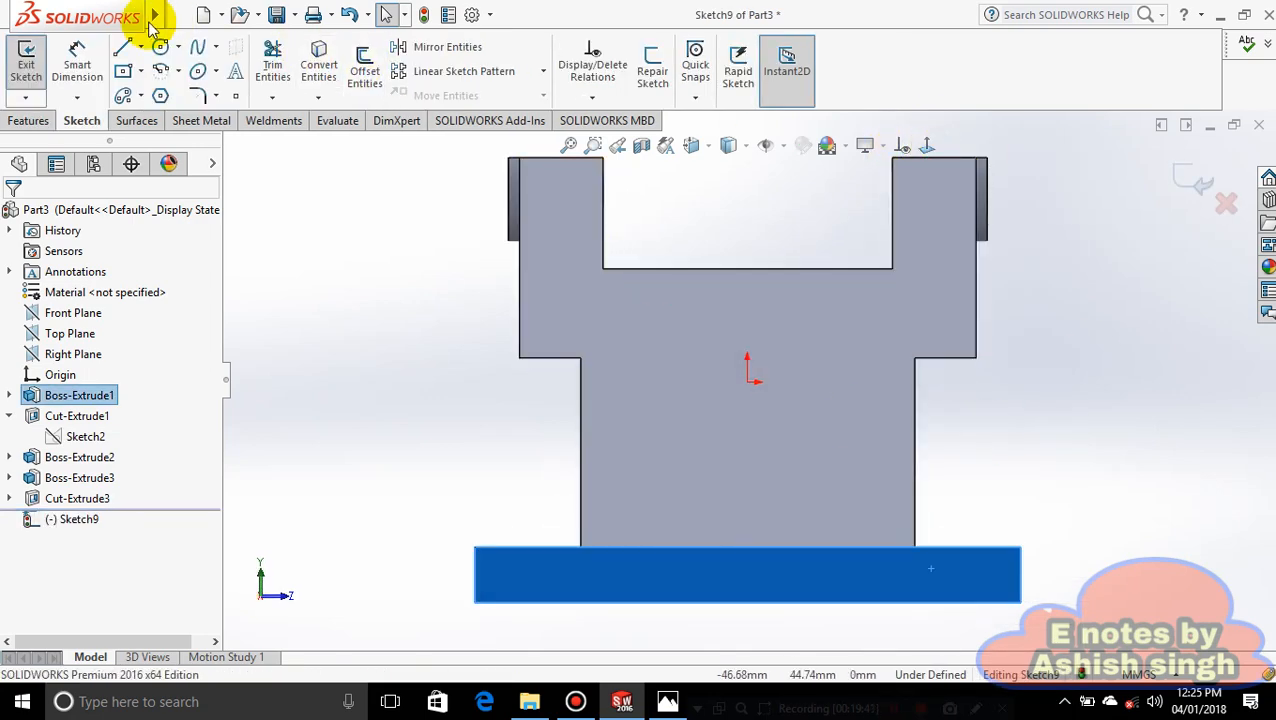
pyautogui.click(142, 72)
pyautogui.click(162, 118)
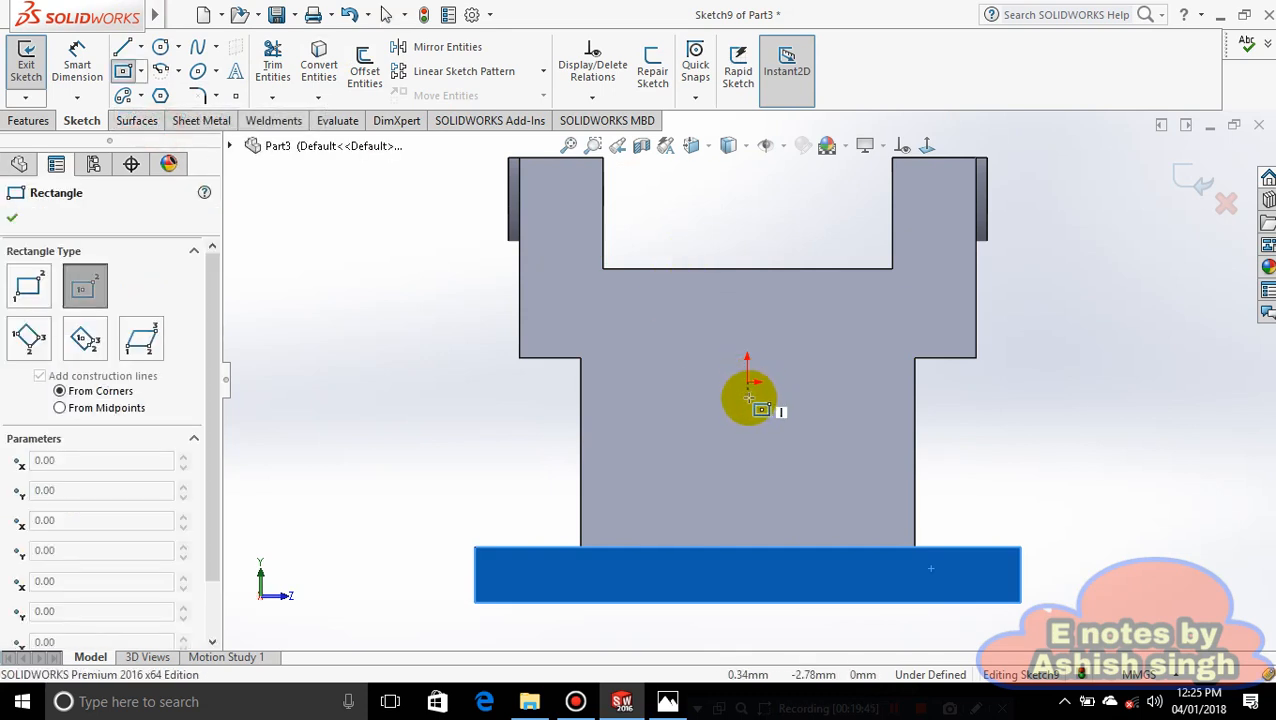
pyautogui.click(747, 397)
pyautogui.click(804, 451)
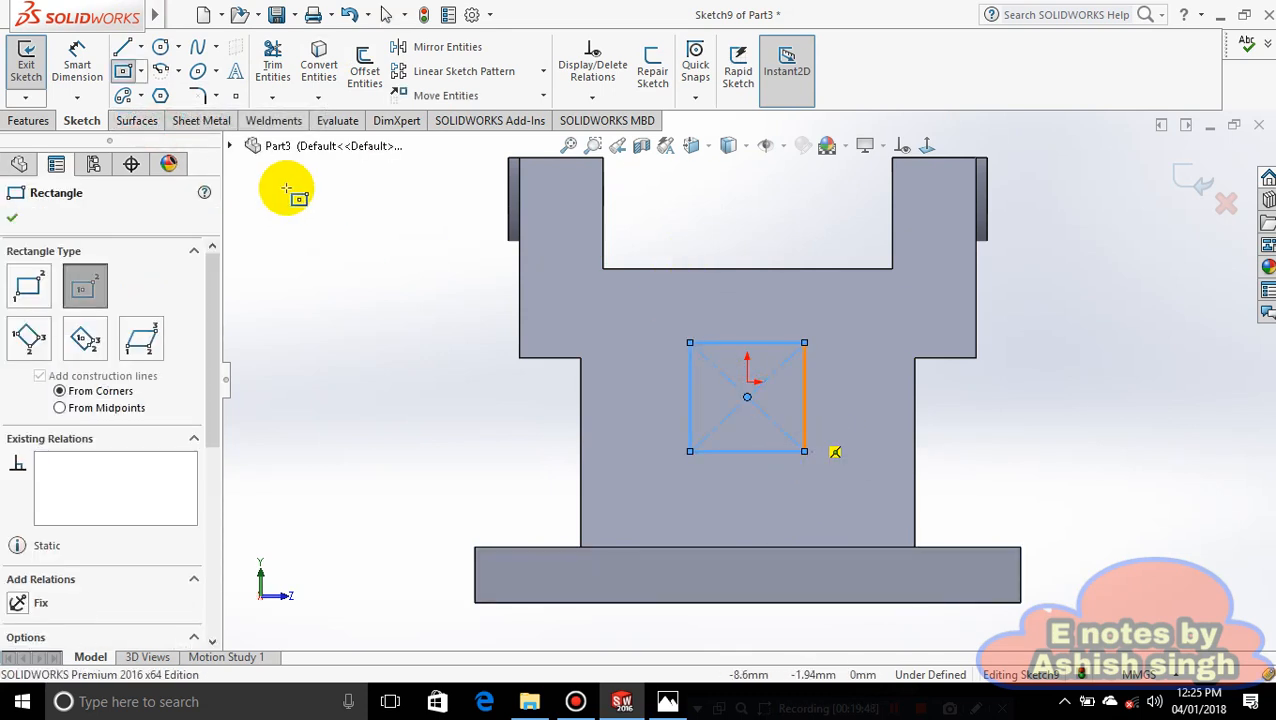
# - Dimension the rectangle's width as 24 mm, following the reference drawing
pyautogui.click(77, 62)
pyautogui.click(690, 420)
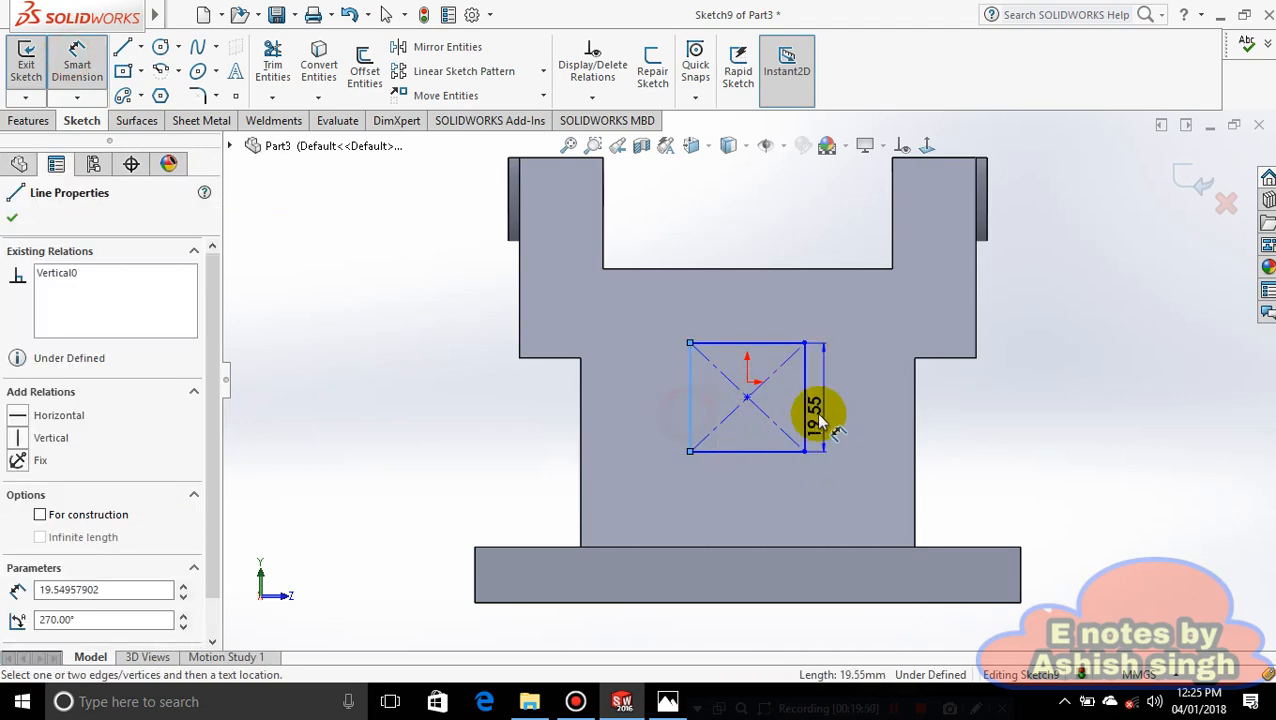
pyautogui.click(812, 428)
pyautogui.click(763, 579)
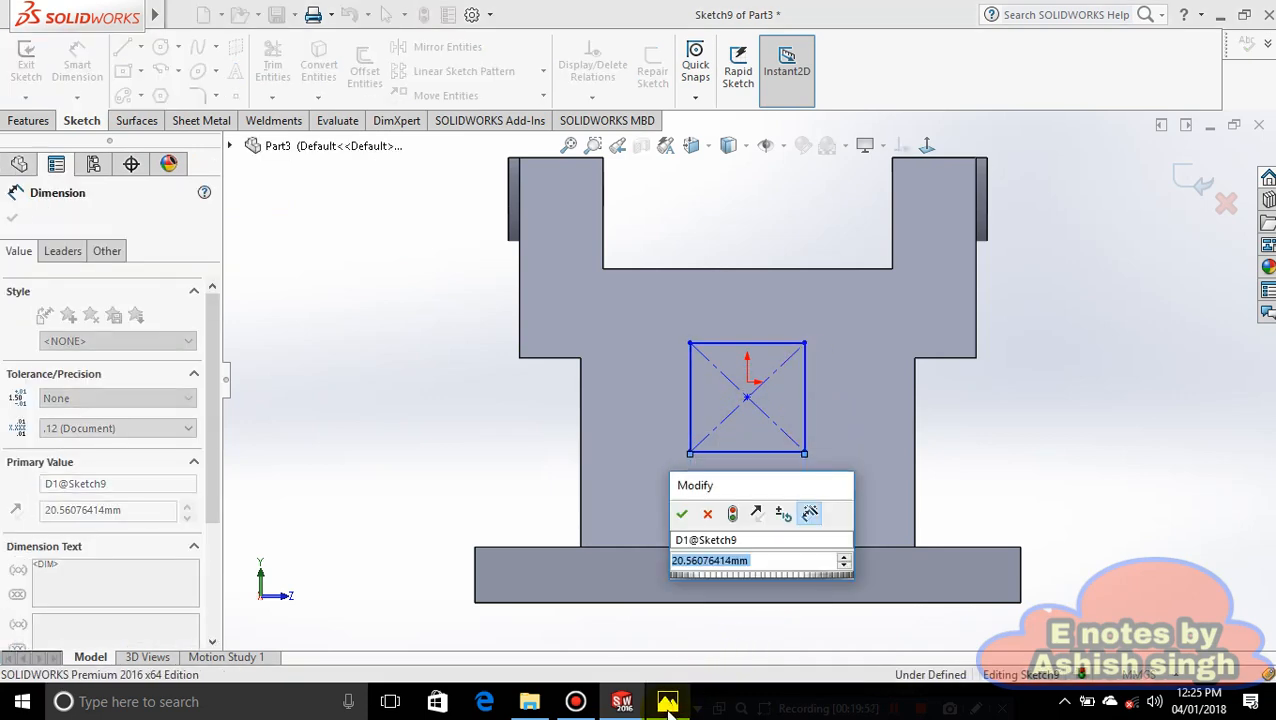
pyautogui.click(667, 703)
pyautogui.click(667, 703)
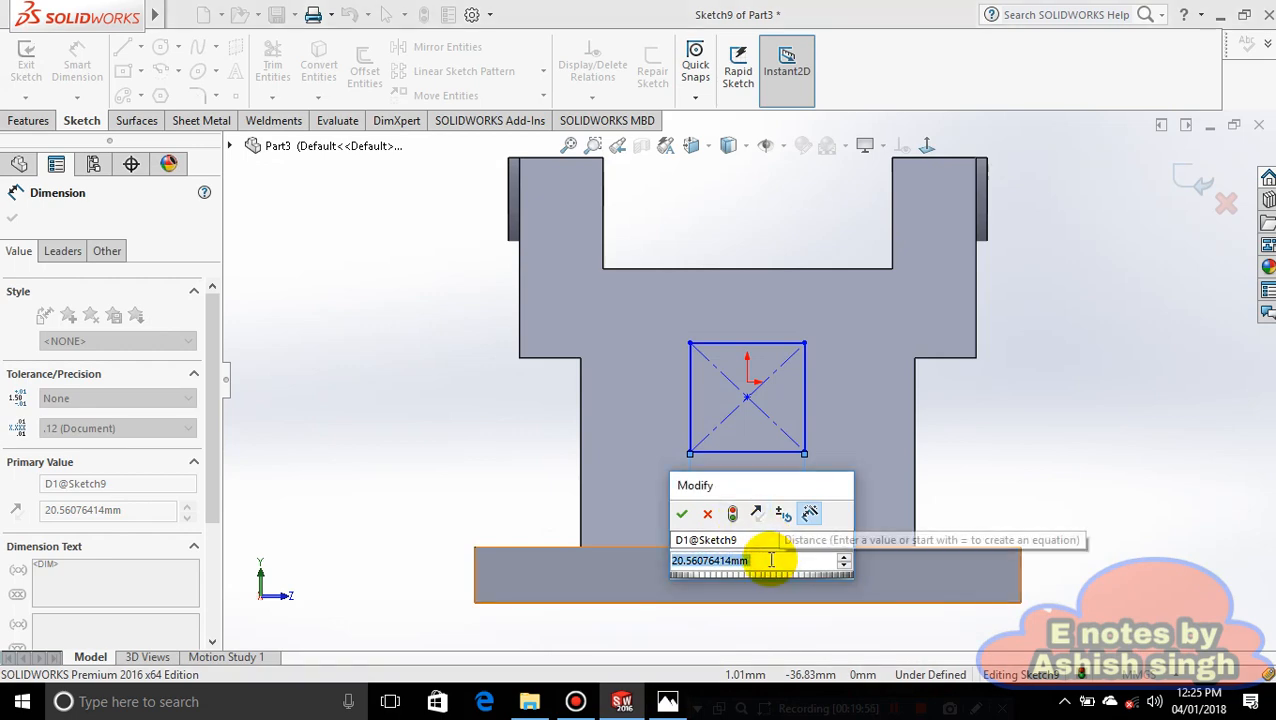
pyautogui.write('24')
pyautogui.press('Return')
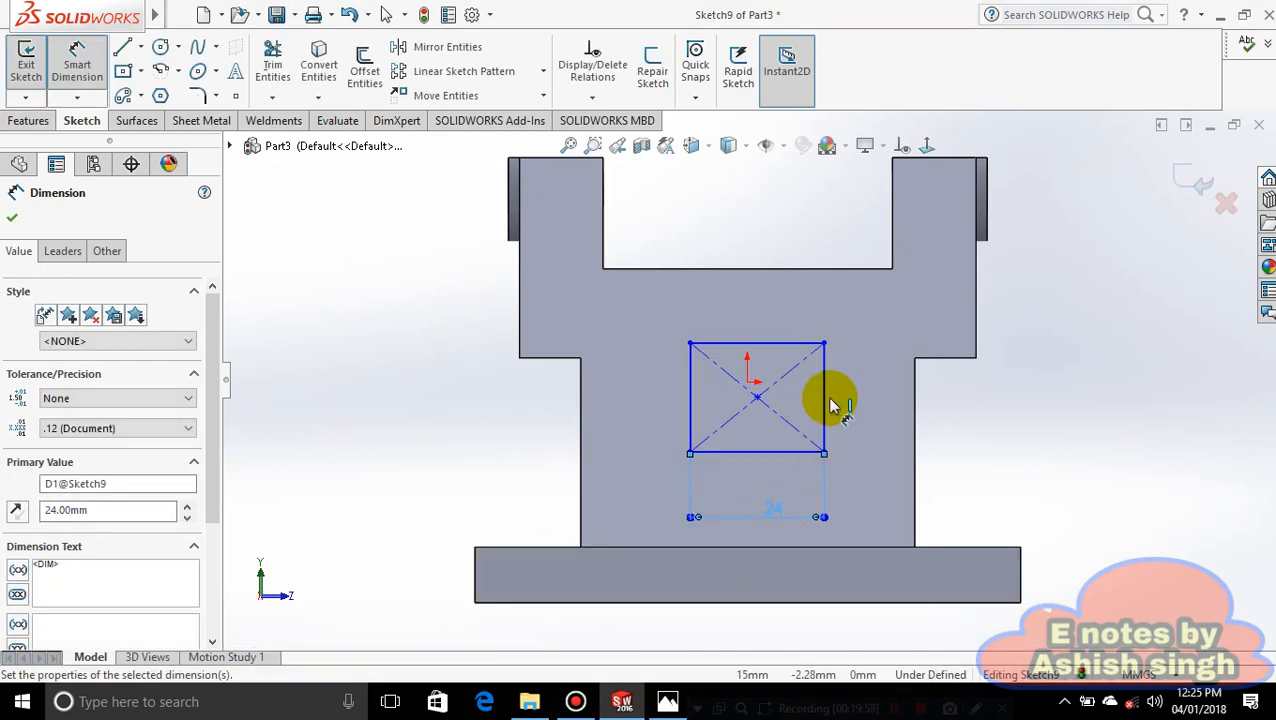
# - Dimension the rectangle's height as 20 mm
pyautogui.click(826, 401)
pyautogui.click(868, 400)
pyautogui.write('20')
pyautogui.press('Return')
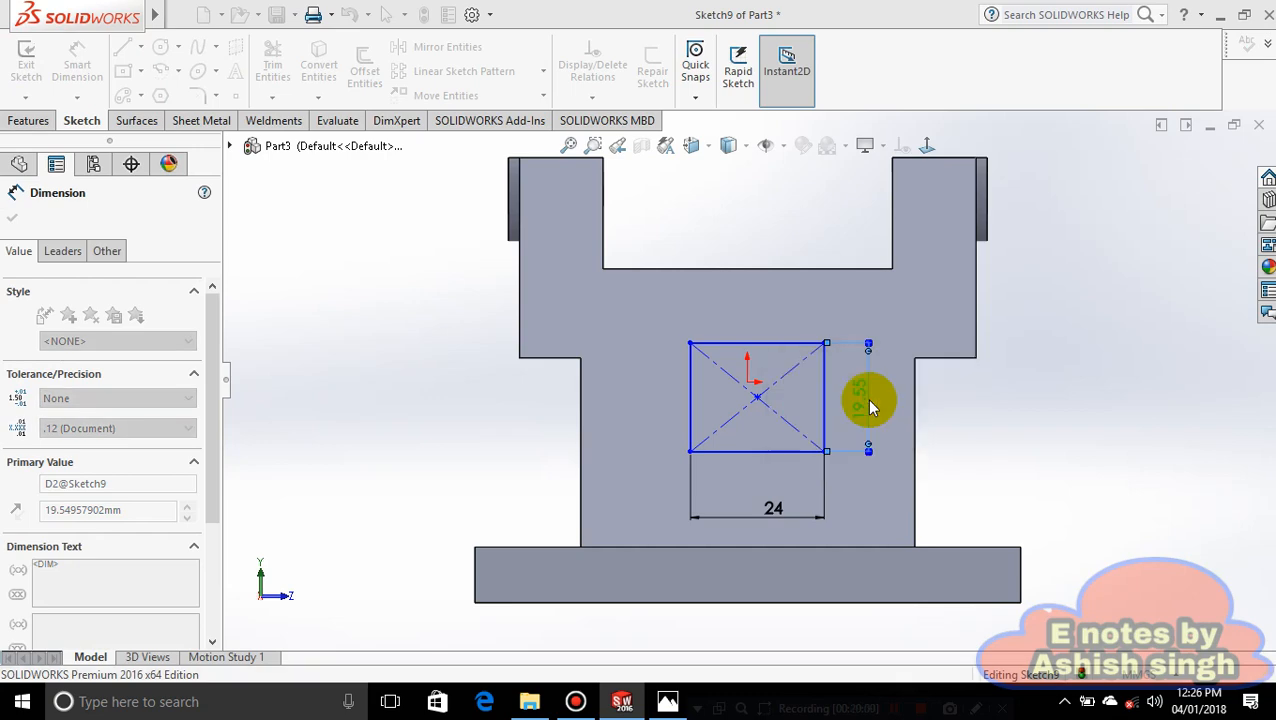
# - Dimension the rectangle's upper edge 40 mm above the base plate's upper edge, following the reference drawing
pyautogui.click(684, 706)
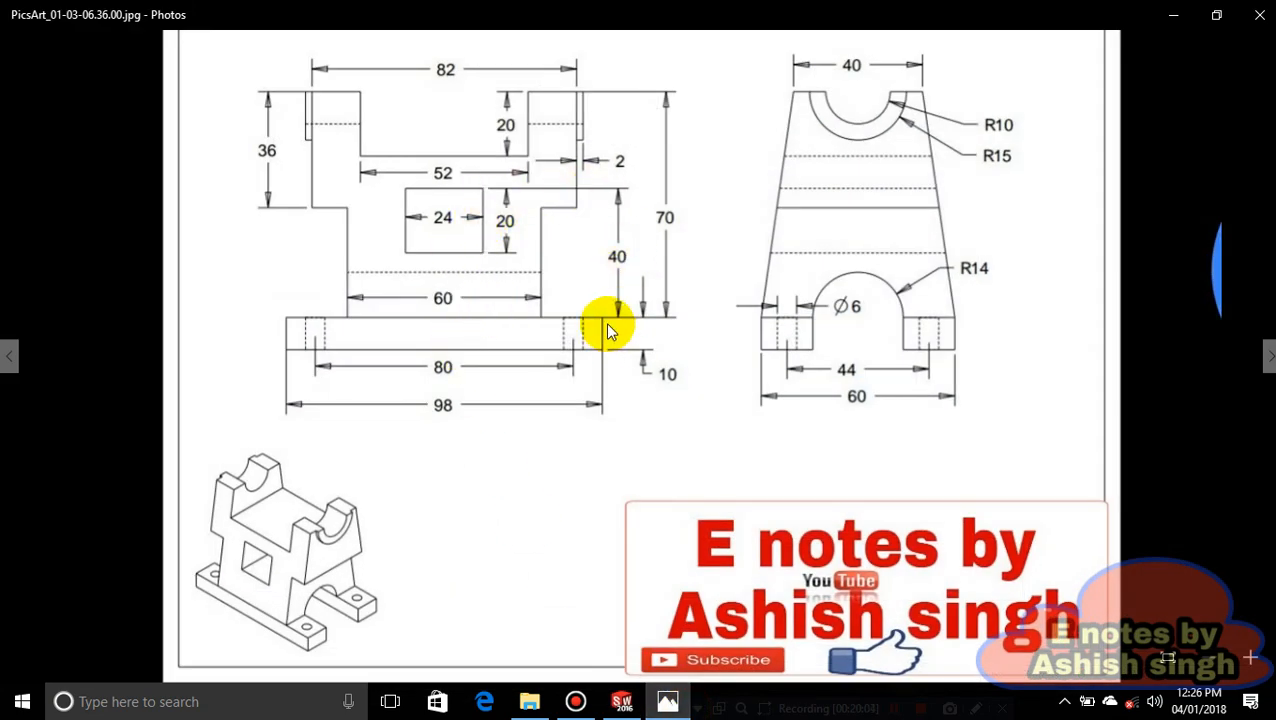
pyautogui.click(657, 703)
pyautogui.click(943, 553)
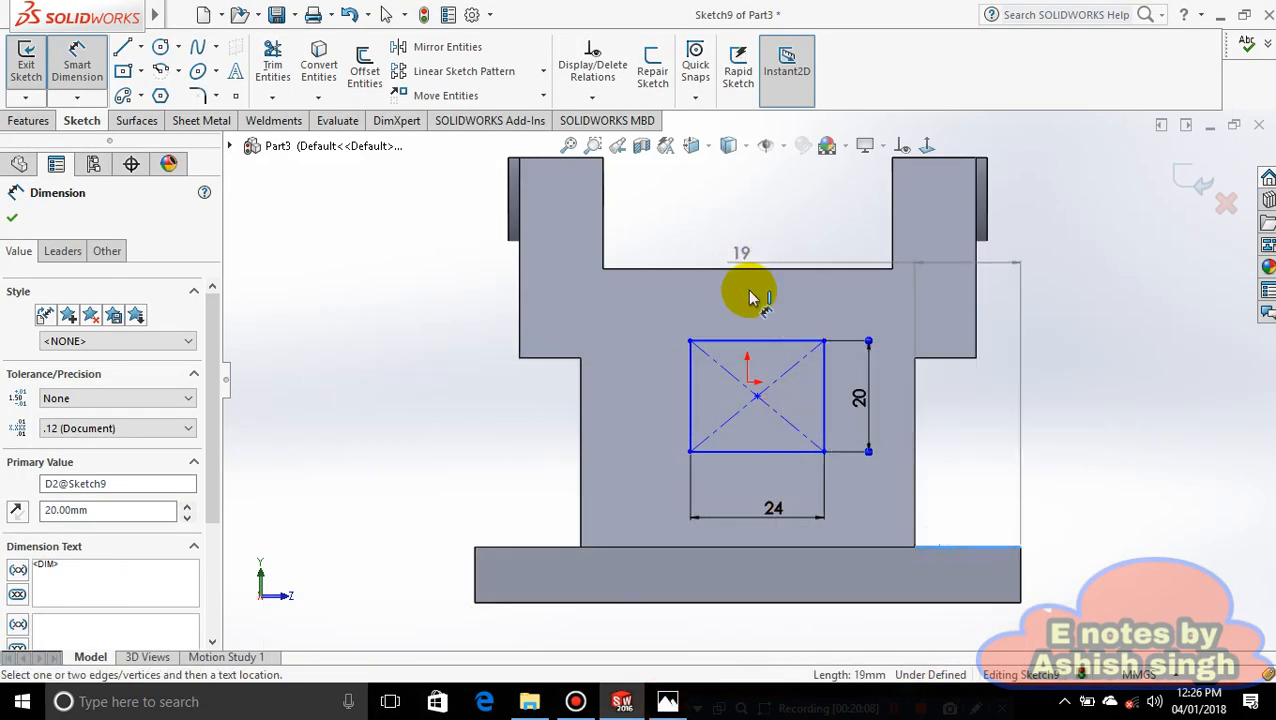
pyautogui.click(783, 343)
pyautogui.click(1035, 396)
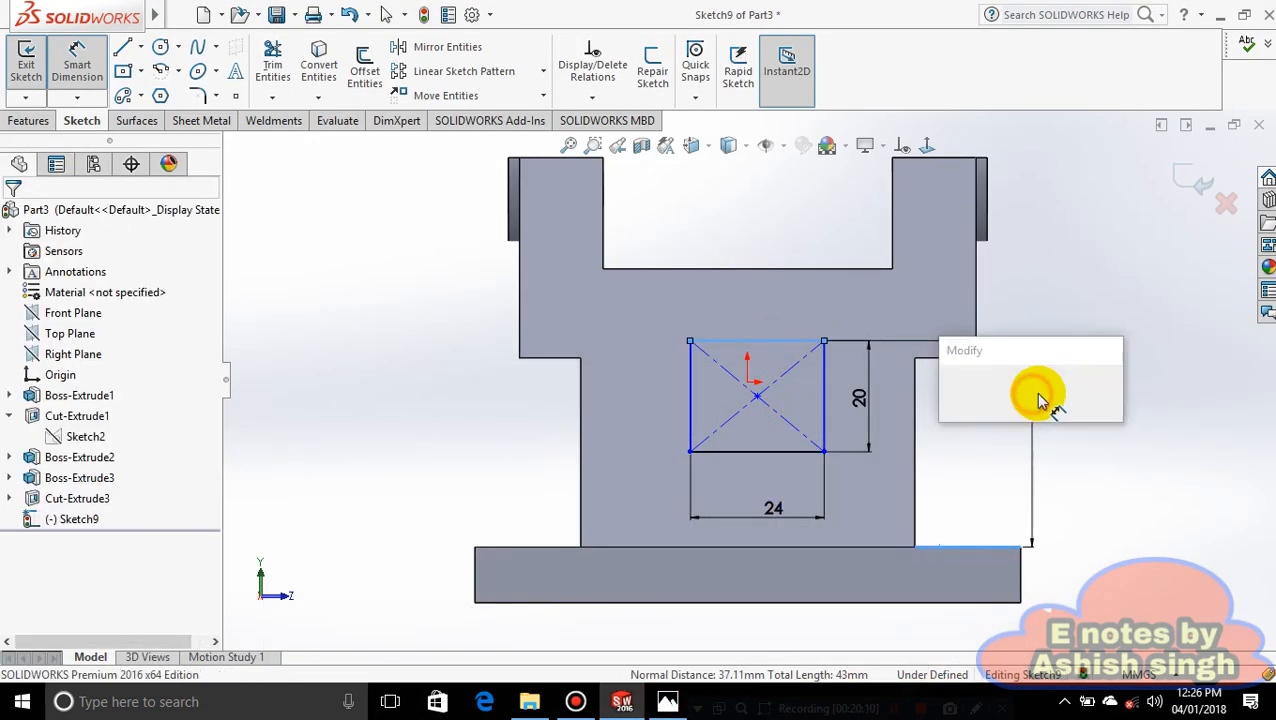
pyautogui.write('40')
pyautogui.press('Return')
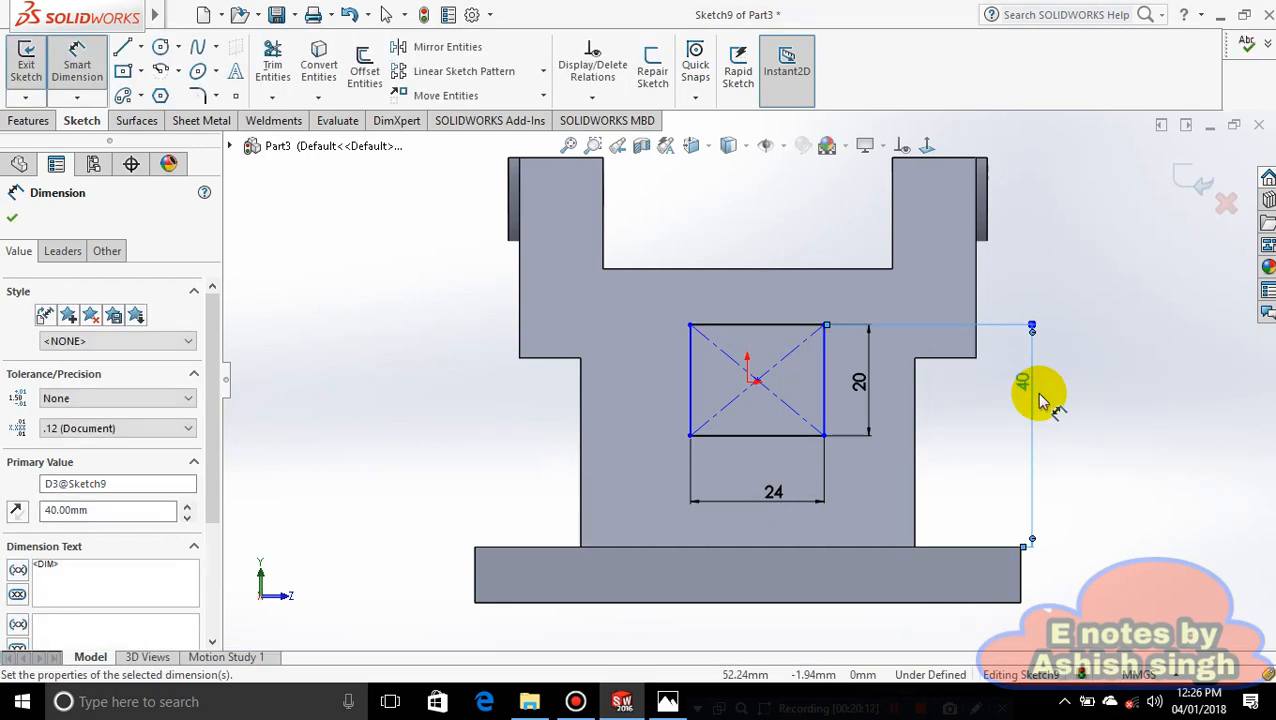
# - Align the rectangle's center point with the origin using a Vertical relation
pyautogui.click(667, 701)
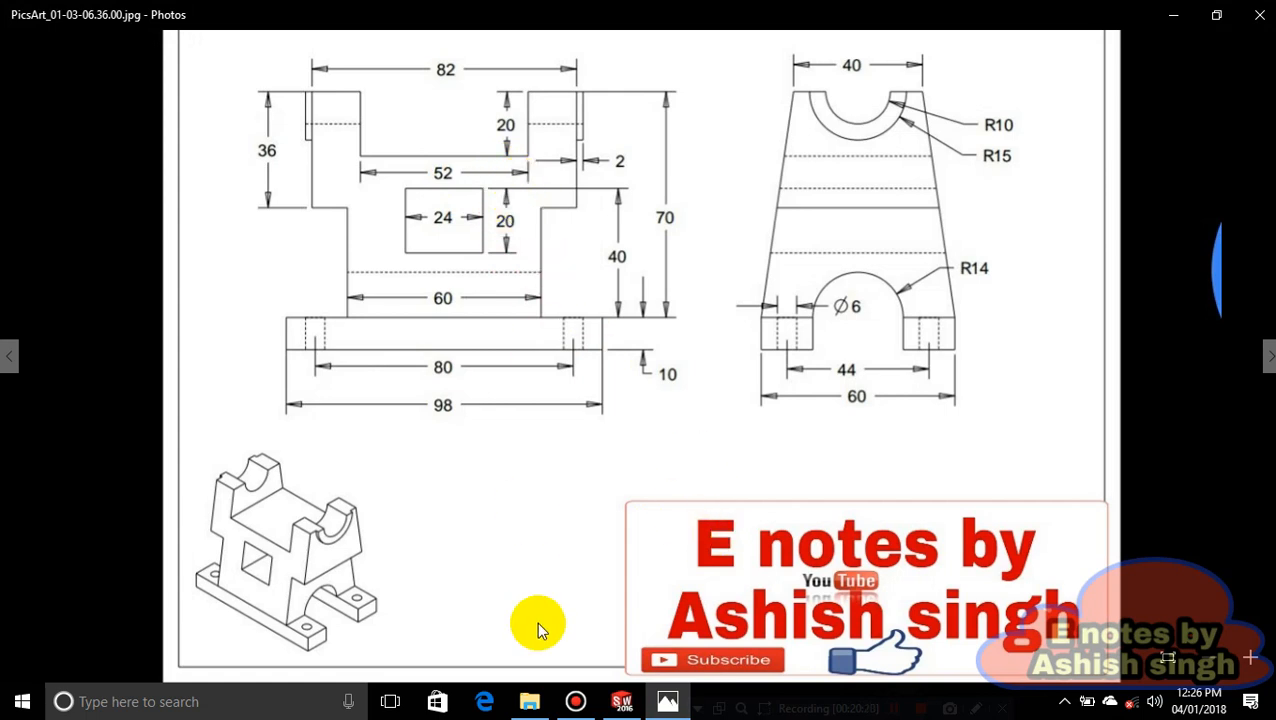
pyautogui.click(686, 703)
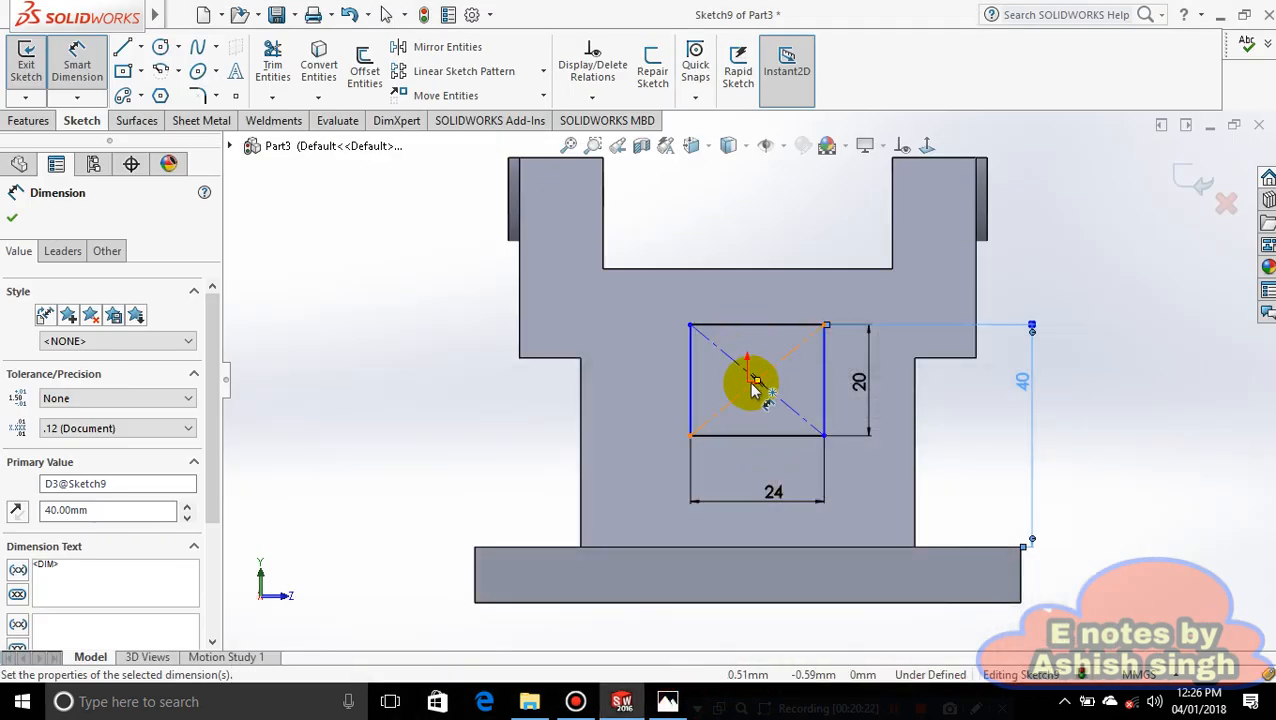
pyautogui.scroll(-5, 768, 382)
pyautogui.press('Escape')
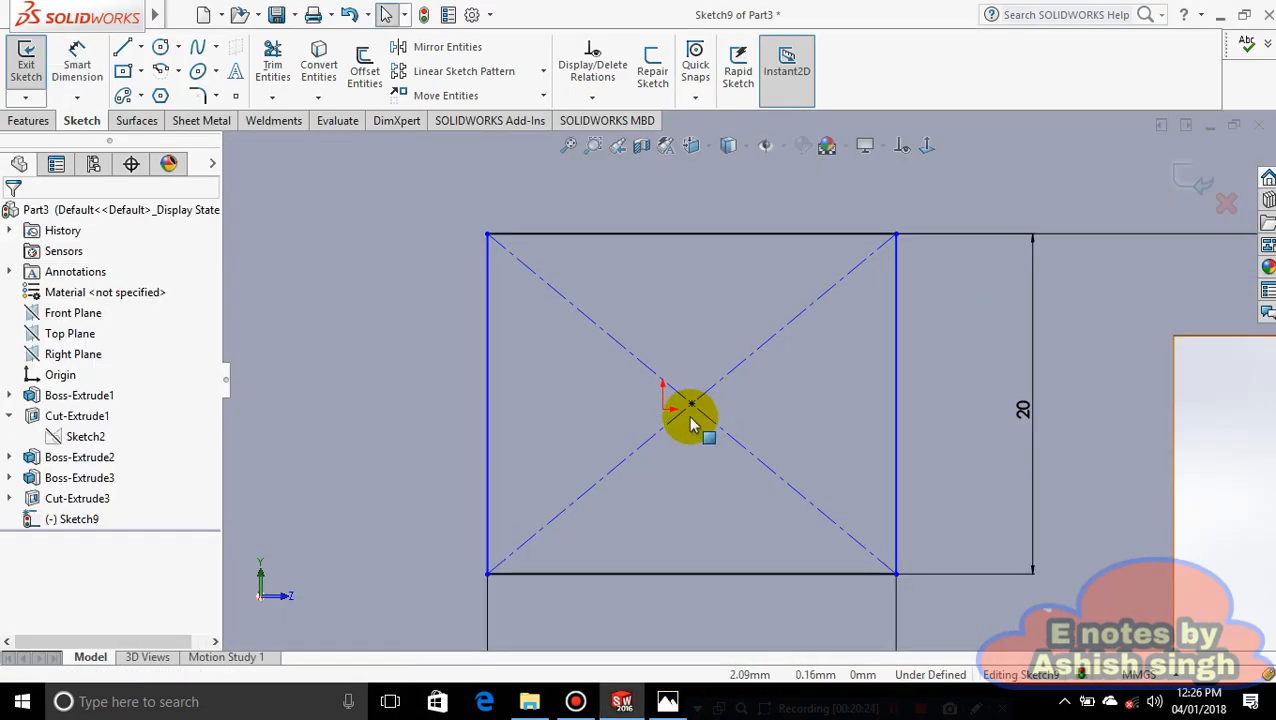
pyautogui.click(690, 405)
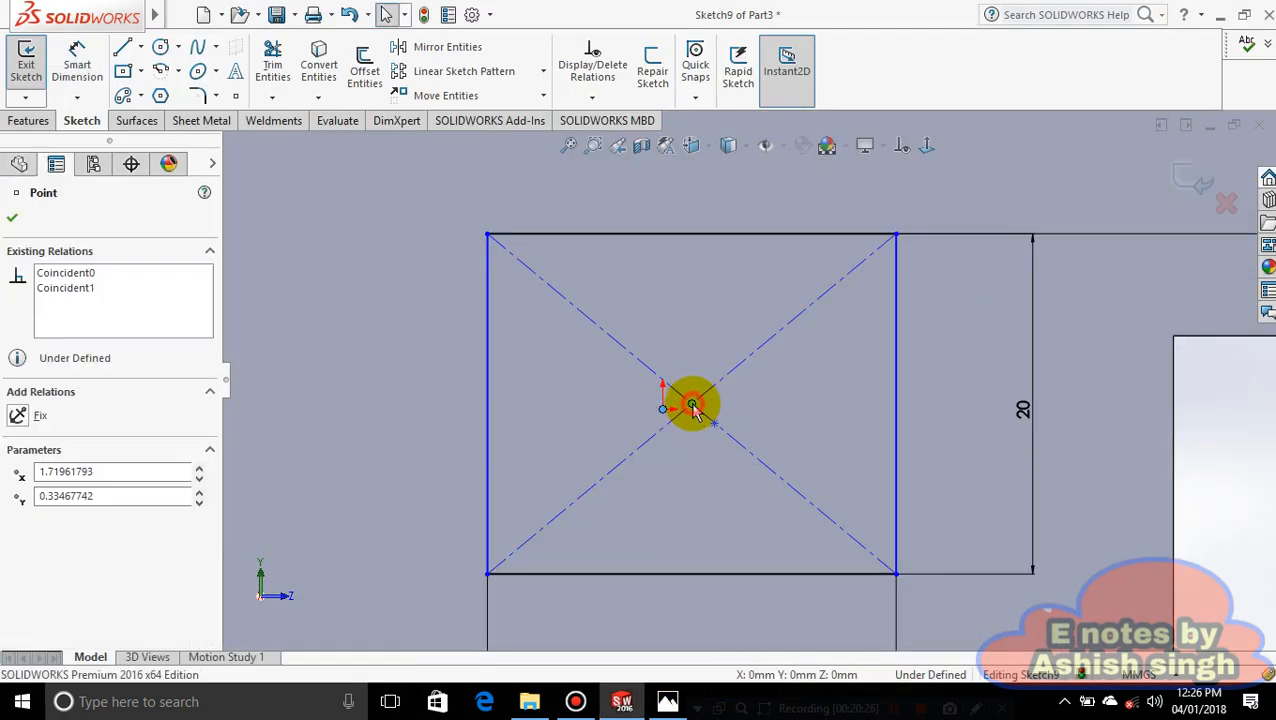
pyautogui.keyDown('ctrl'); pyautogui.click(662, 408); pyautogui.keyUp('ctrl')
pyautogui.click(770, 330)
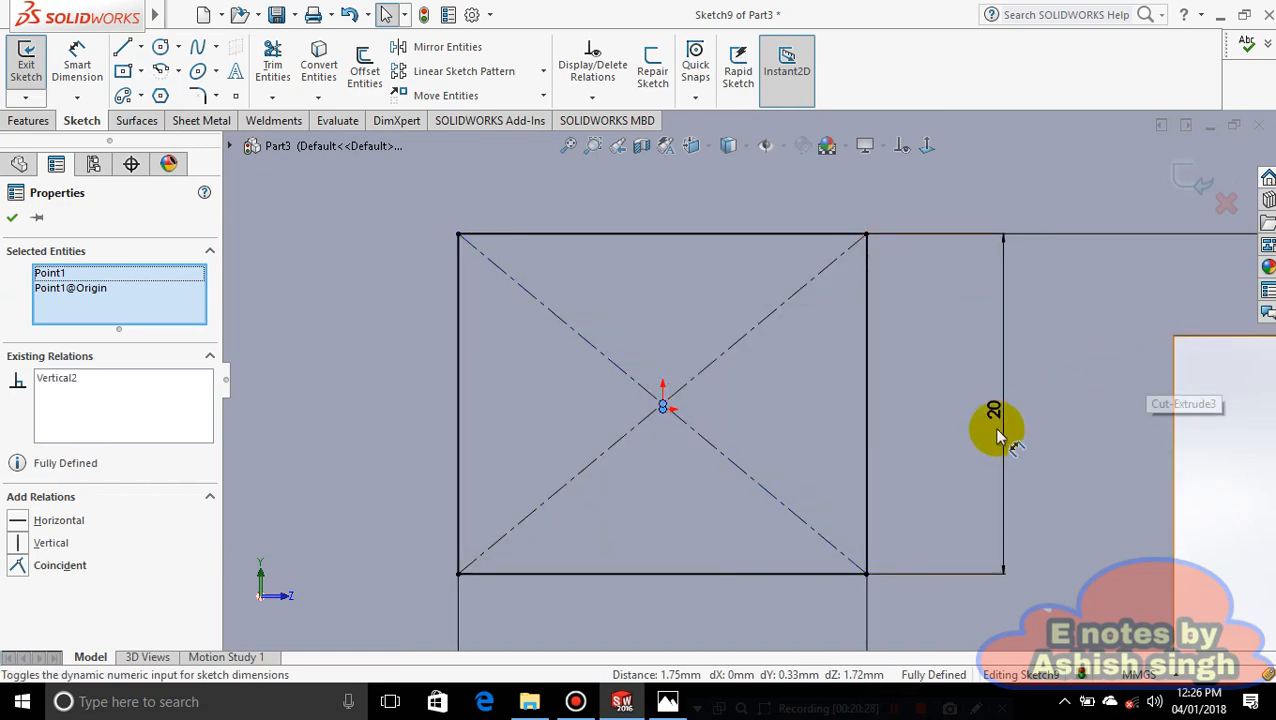
pyautogui.scroll(5, 1000, 427)
pyautogui.click(1110, 425)
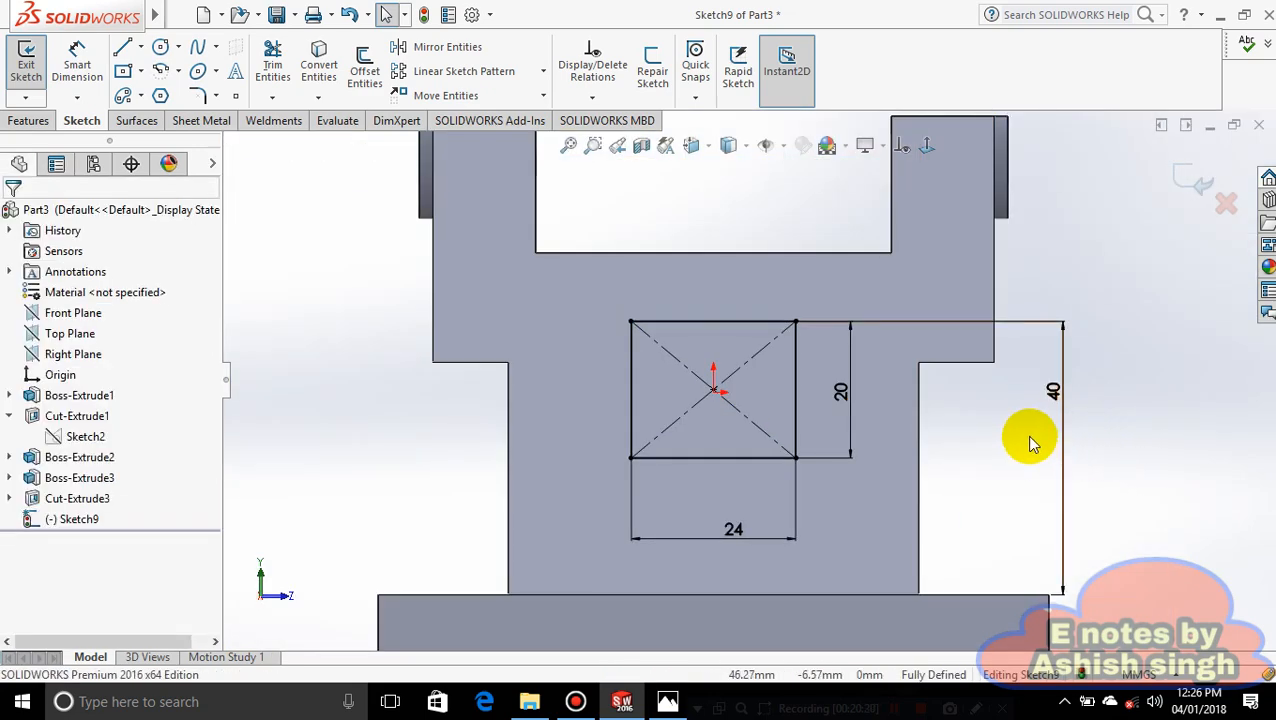
# - Cut-extrude the 24 by 20 mm rectangle 99 mm blind through the block and inspect the opening
pyautogui.scroll(3, 1003, 427)
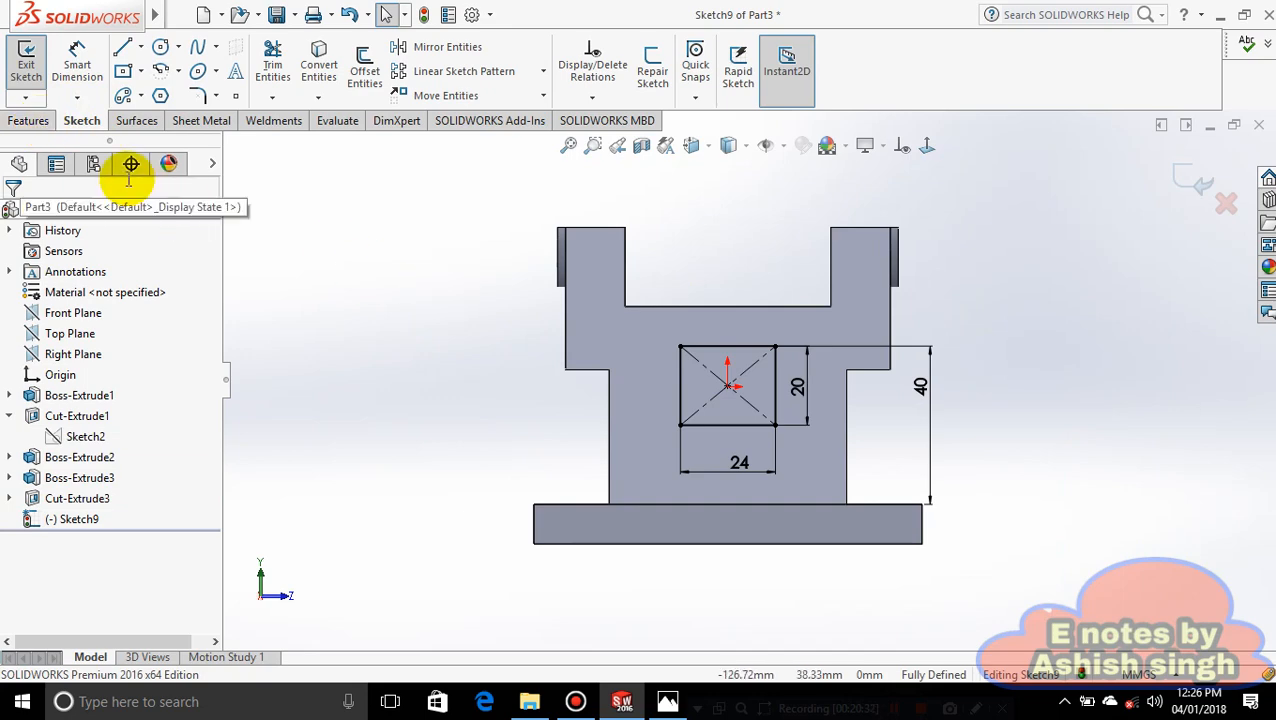
pyautogui.click(28, 121)
pyautogui.click(285, 72)
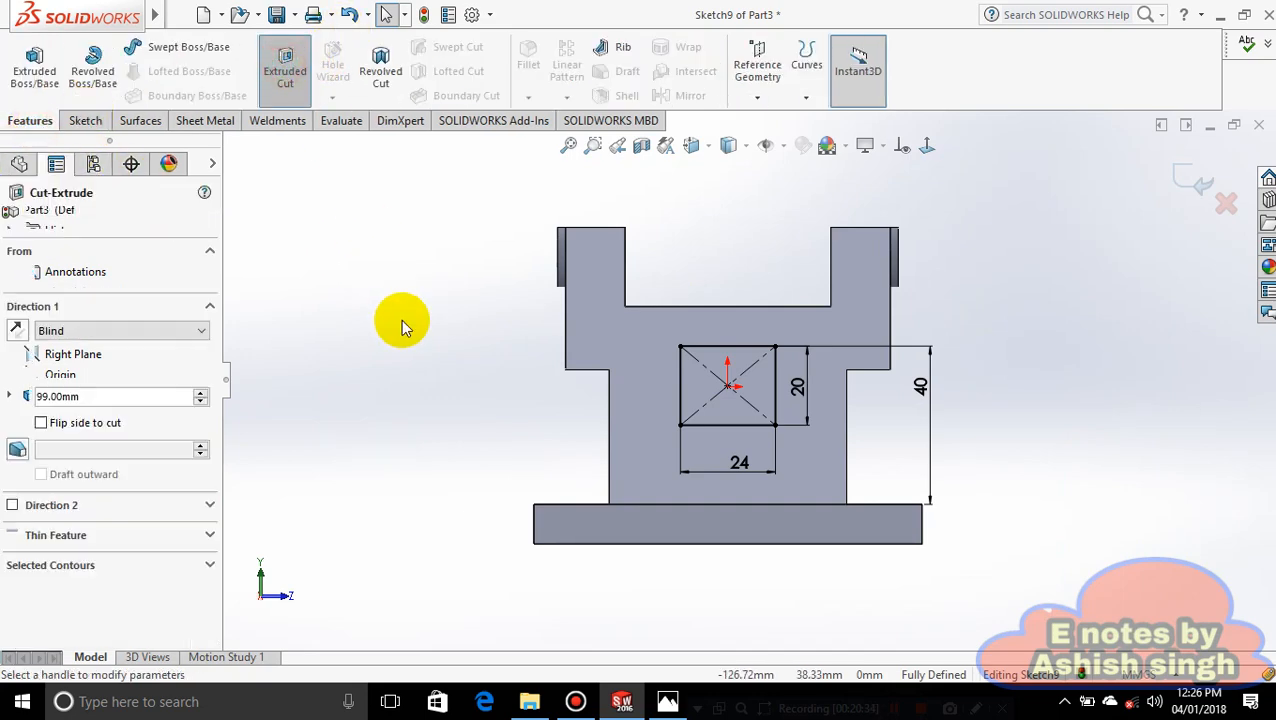
pyautogui.moveTo(399, 322); pyautogui.dragTo(508, 424, button='middle')
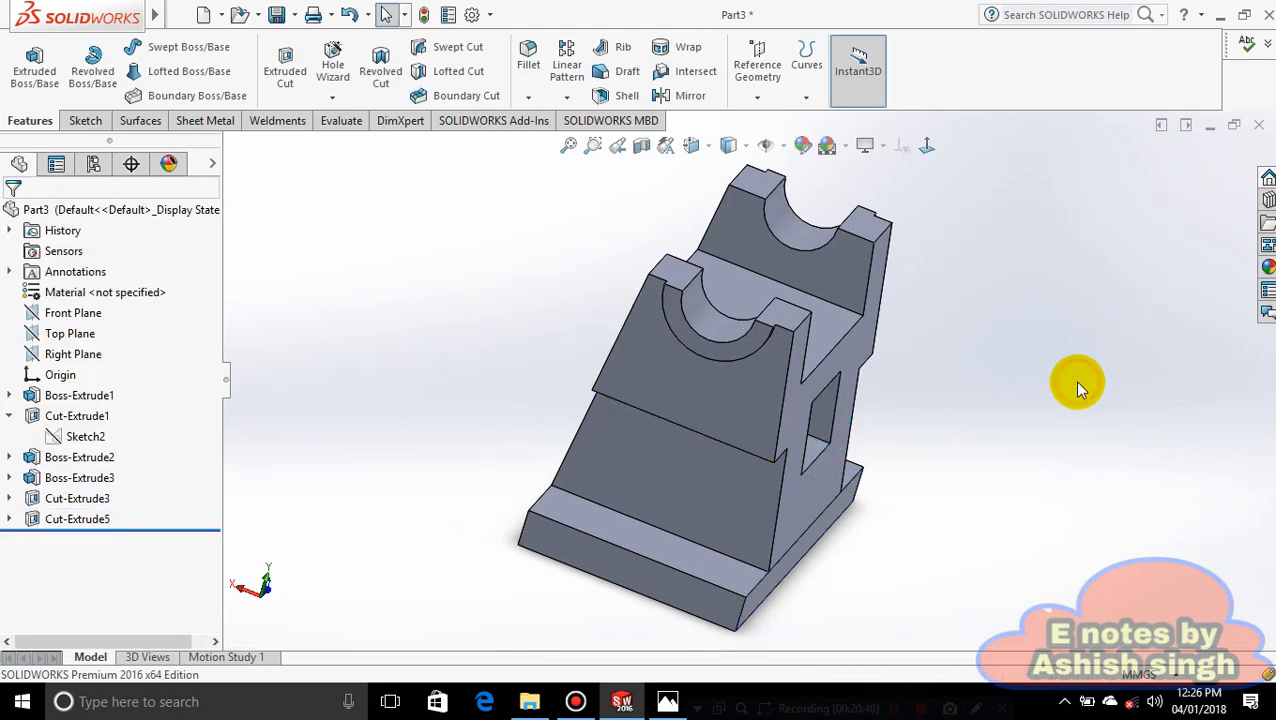
pyautogui.moveTo(1077, 385); pyautogui.dragTo(992, 382, button='middle')
pyautogui.scroll(-2, 991, 383)
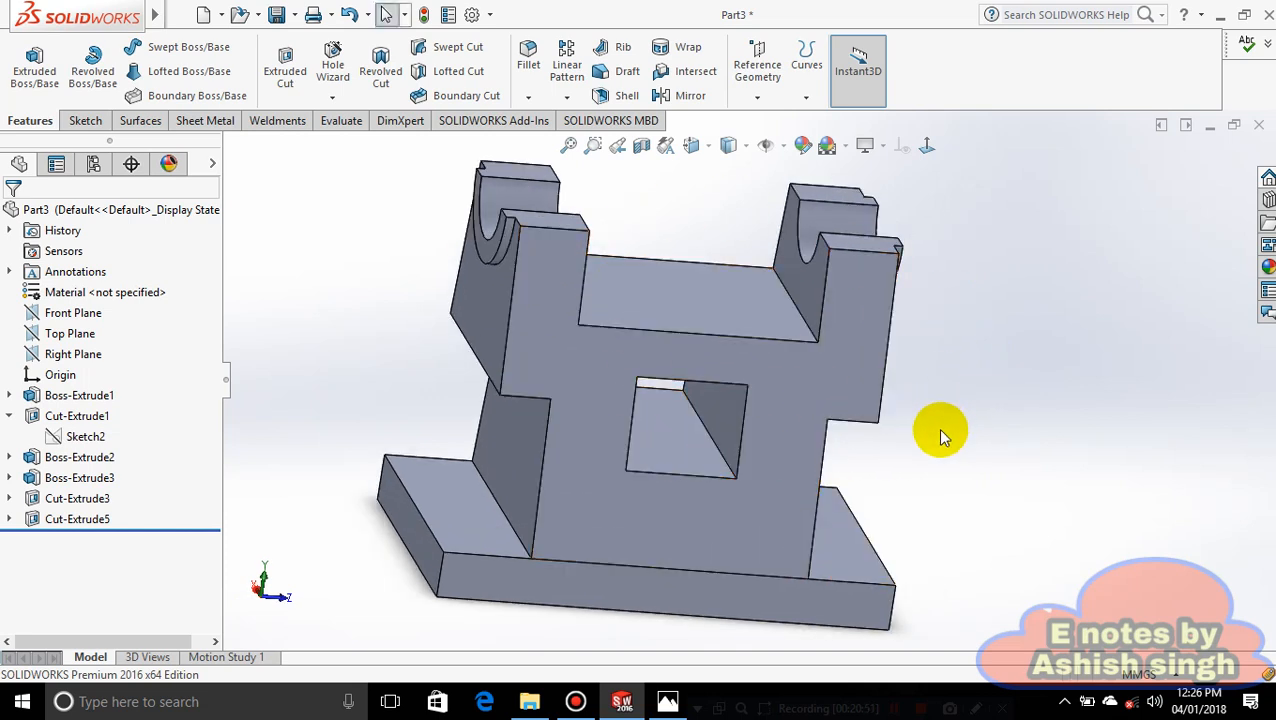
pyautogui.scroll(2, 517, 472)
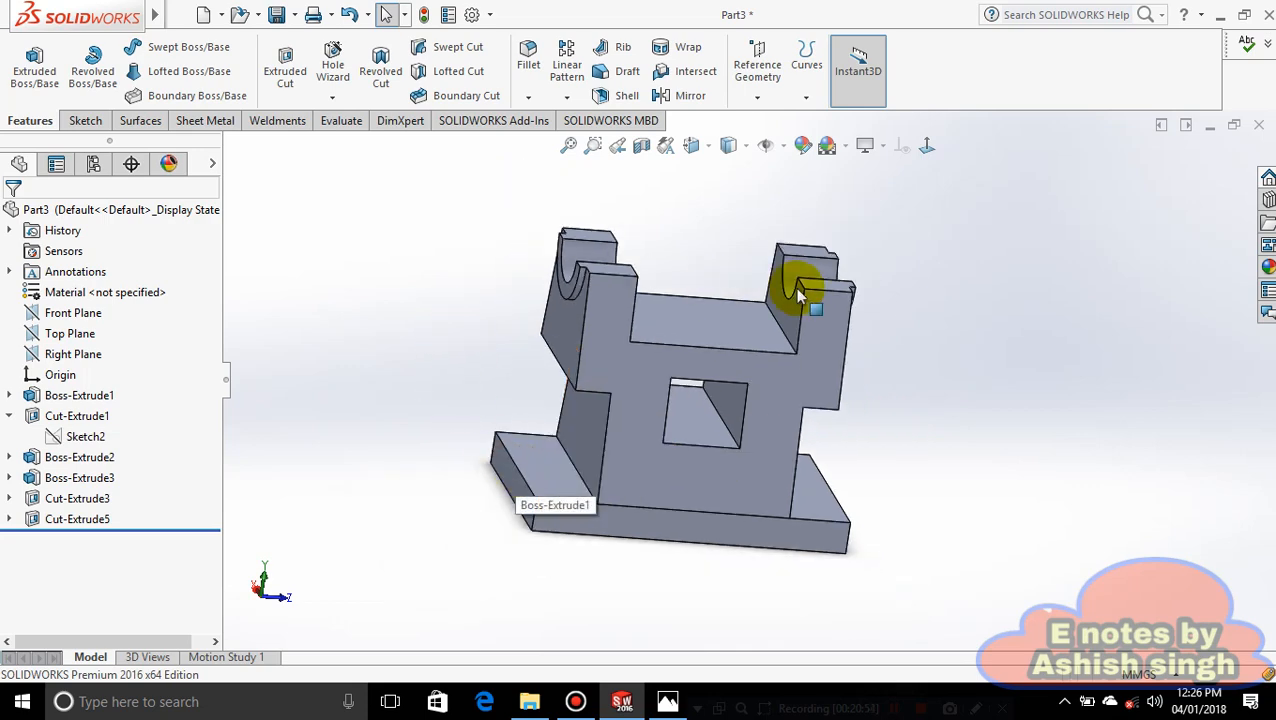
pyautogui.moveTo(806, 472); pyautogui.dragTo(838, 500, button='middle')
# - Check the base hole dimensions in the reference drawing and start a sketch on the upper face of the base plate's end ledge
pyautogui.click(688, 705)
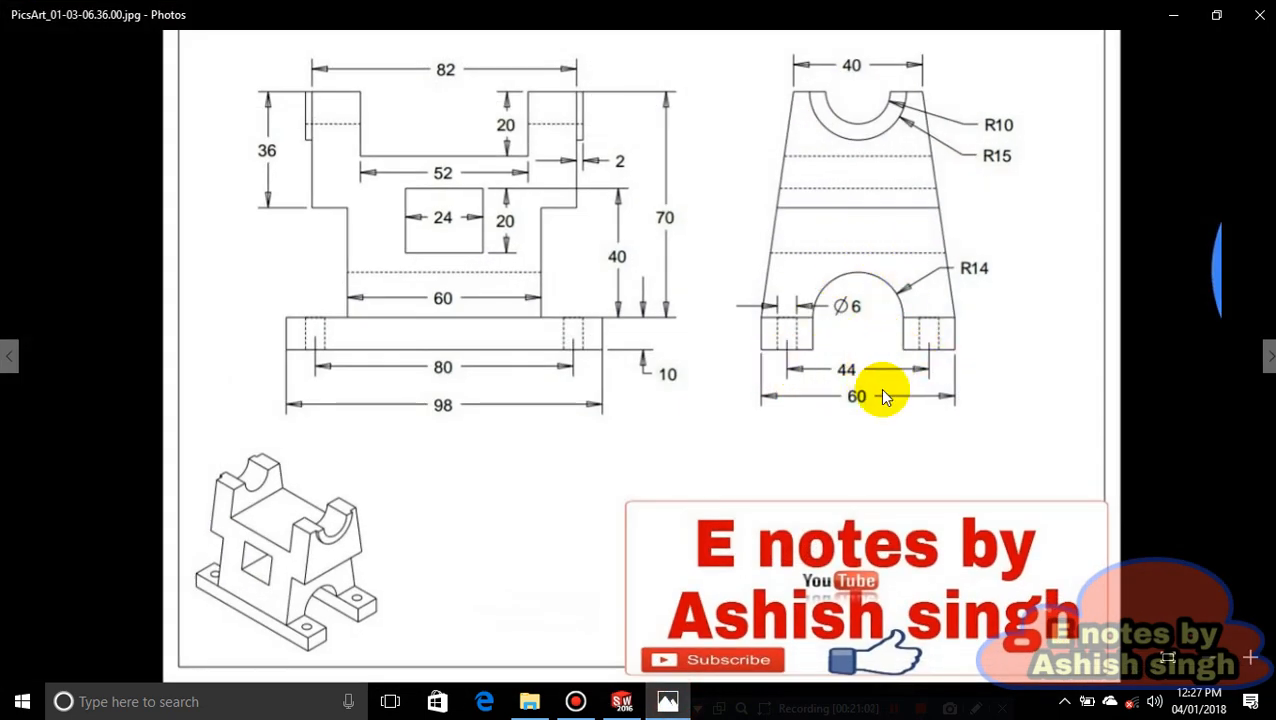
pyautogui.click(668, 702)
pyautogui.moveTo(934, 507); pyautogui.dragTo(789, 507, button='middle')
pyautogui.click(786, 501)
pyautogui.rightClick(786, 501)
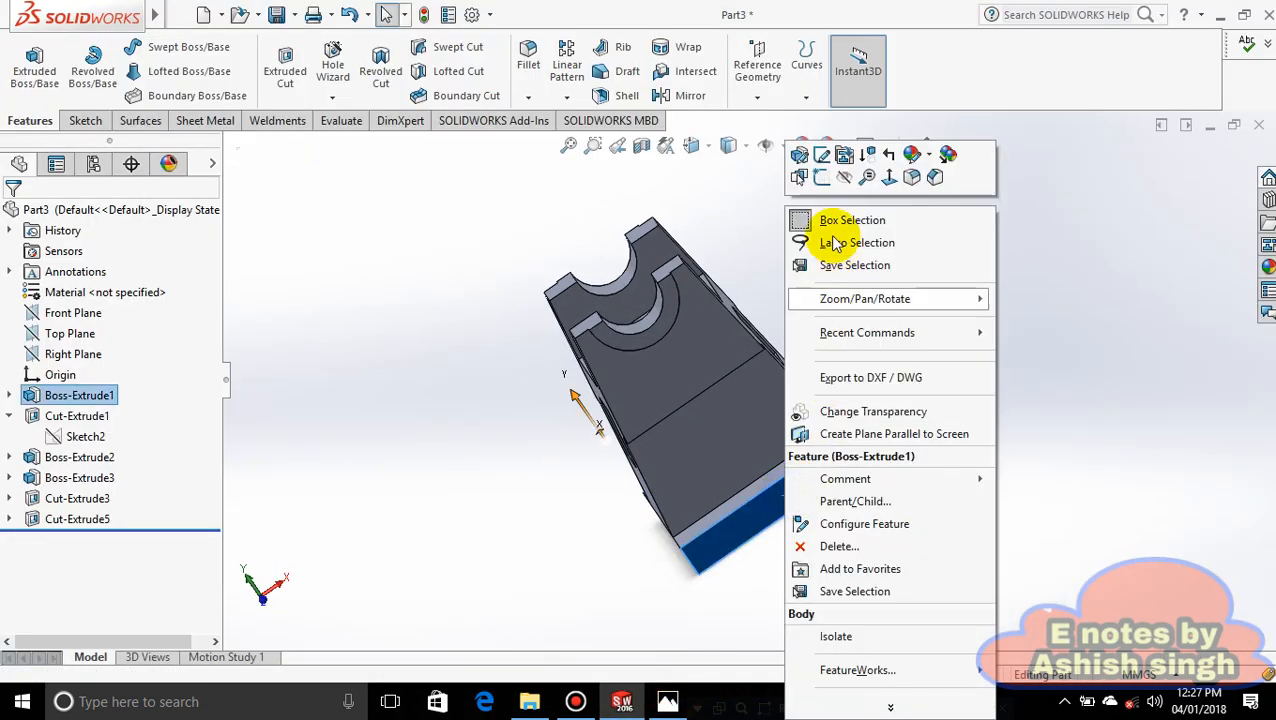
pyautogui.click(1169, 398)
pyautogui.moveTo(977, 510); pyautogui.dragTo(880, 545, button='middle')
pyautogui.click(794, 478)
pyautogui.rightClick(794, 478)
pyautogui.click(829, 183)
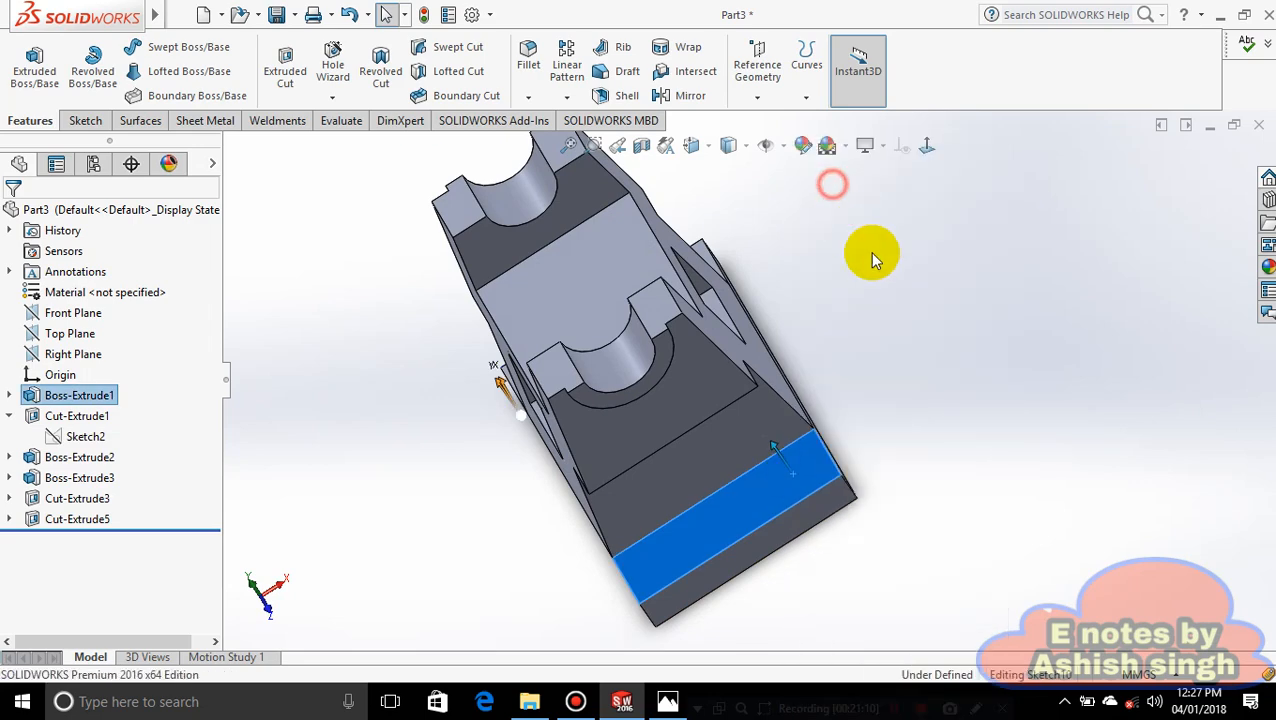
pyautogui.click(905, 146)
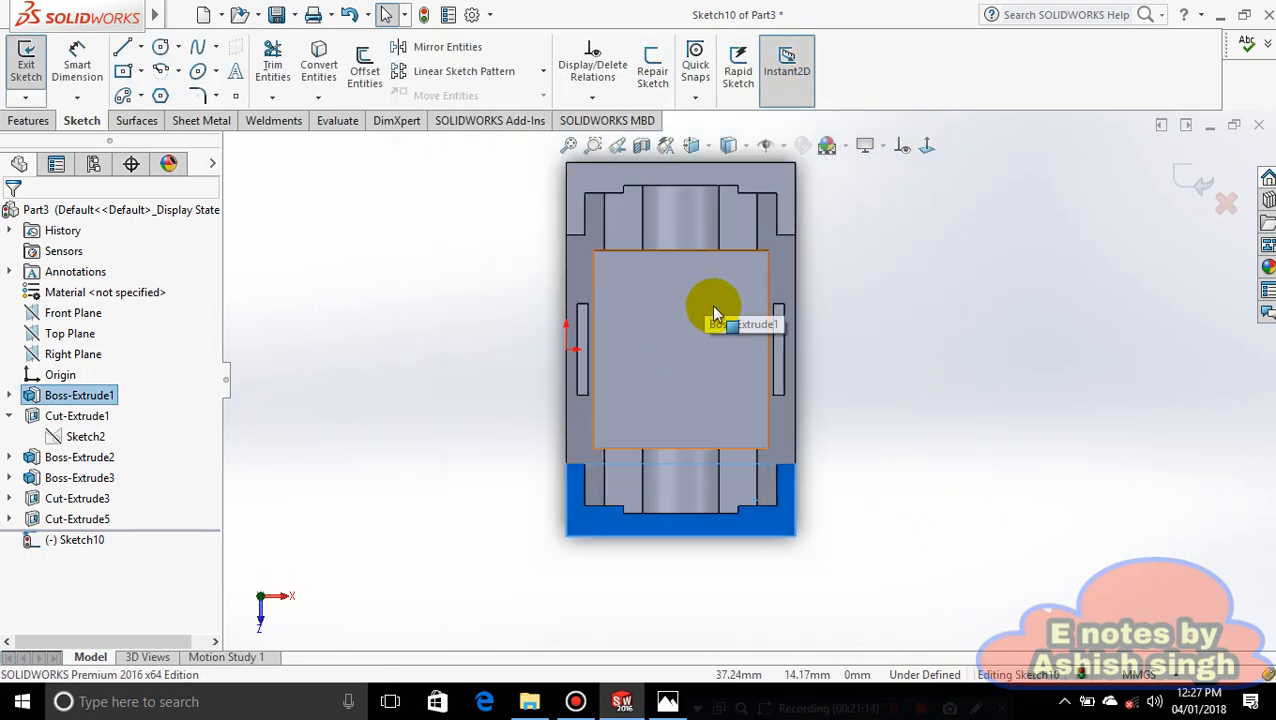
# - Sketch two circles about 7.5 mm in diameter side by side, one near each end of the base ledge
pyautogui.scroll(-3, 714, 310)
pyautogui.scroll(5, 722, 332)
pyautogui.scroll(-2, 660, 370)
pyautogui.scroll(4, 760, 480)
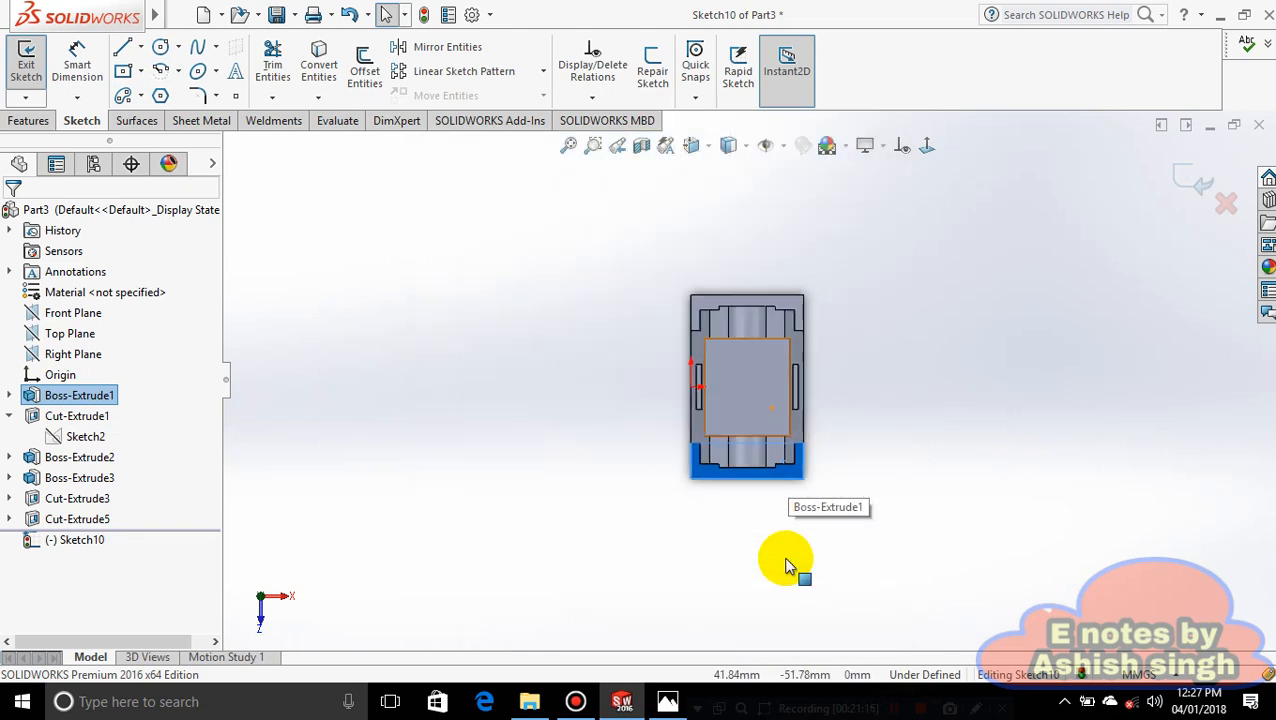
pyautogui.scroll(-4, 786, 566)
pyautogui.scroll(-3, 723, 380)
pyautogui.moveTo(724, 382); pyautogui.dragTo(714, 341, button='middle')
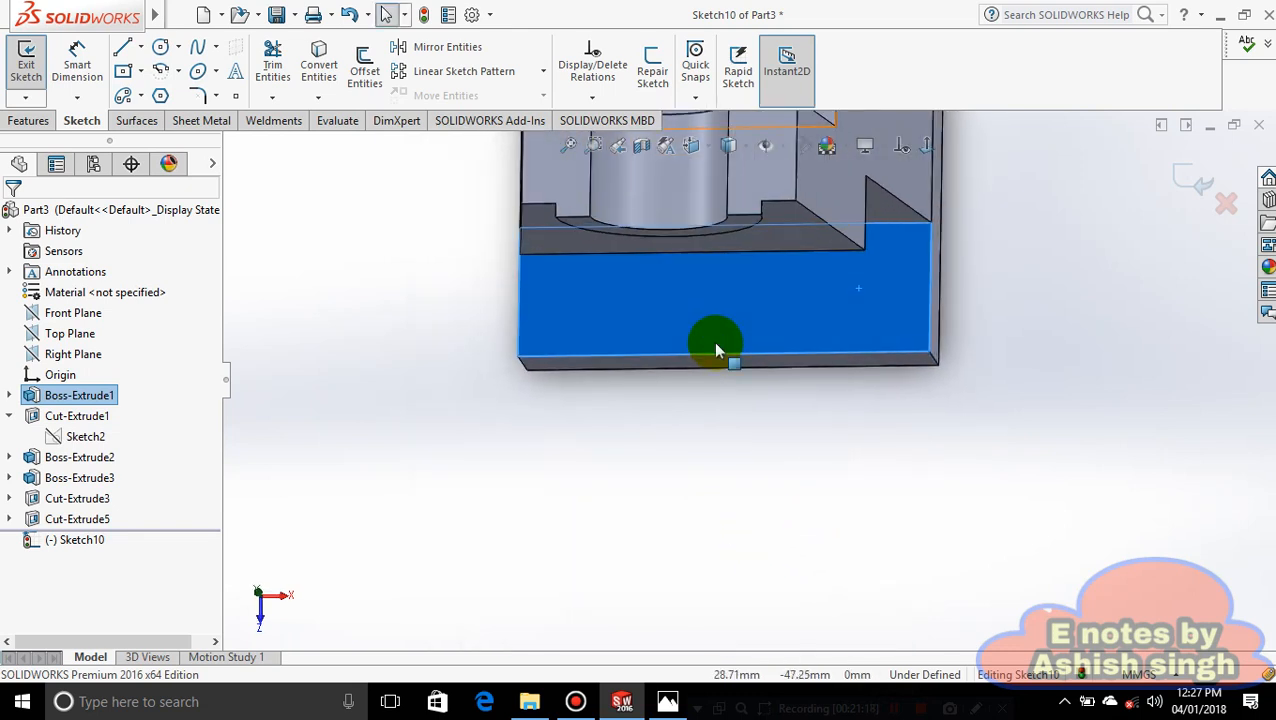
pyautogui.click(178, 48)
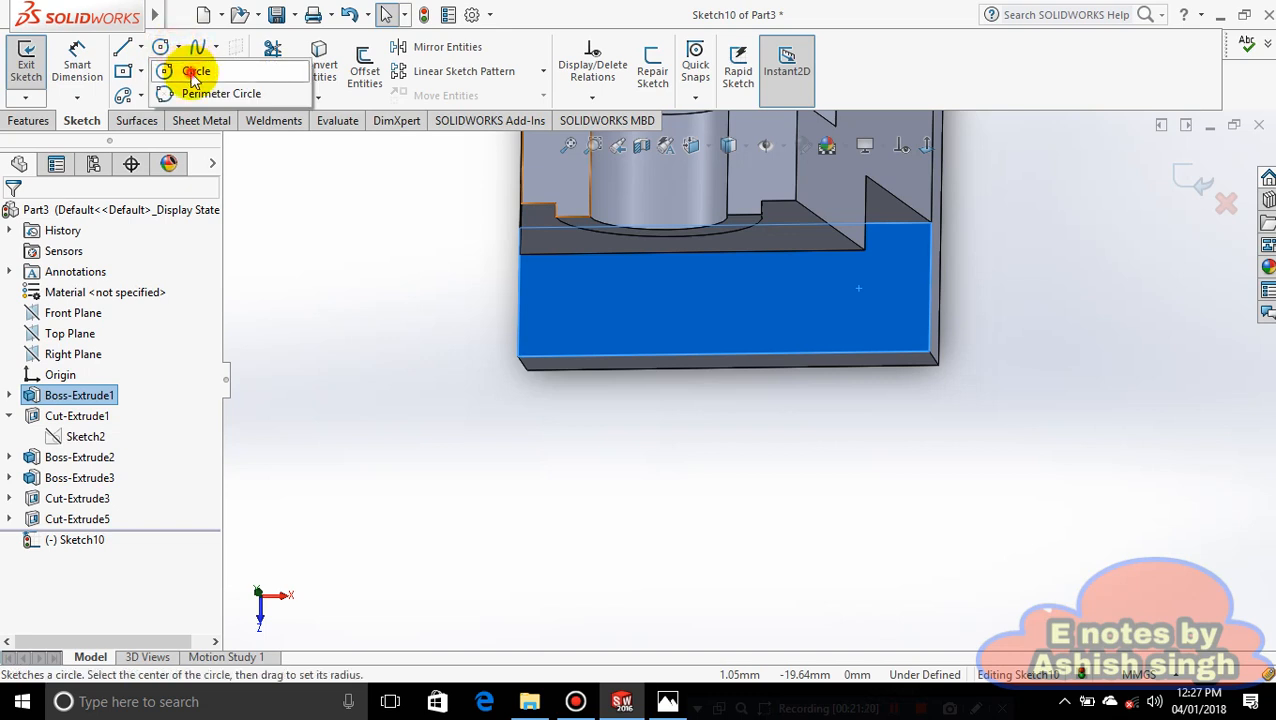
pyautogui.click(194, 71)
pyautogui.moveTo(577, 314); pyautogui.dragTo(603, 314)
pyautogui.click(886, 311)
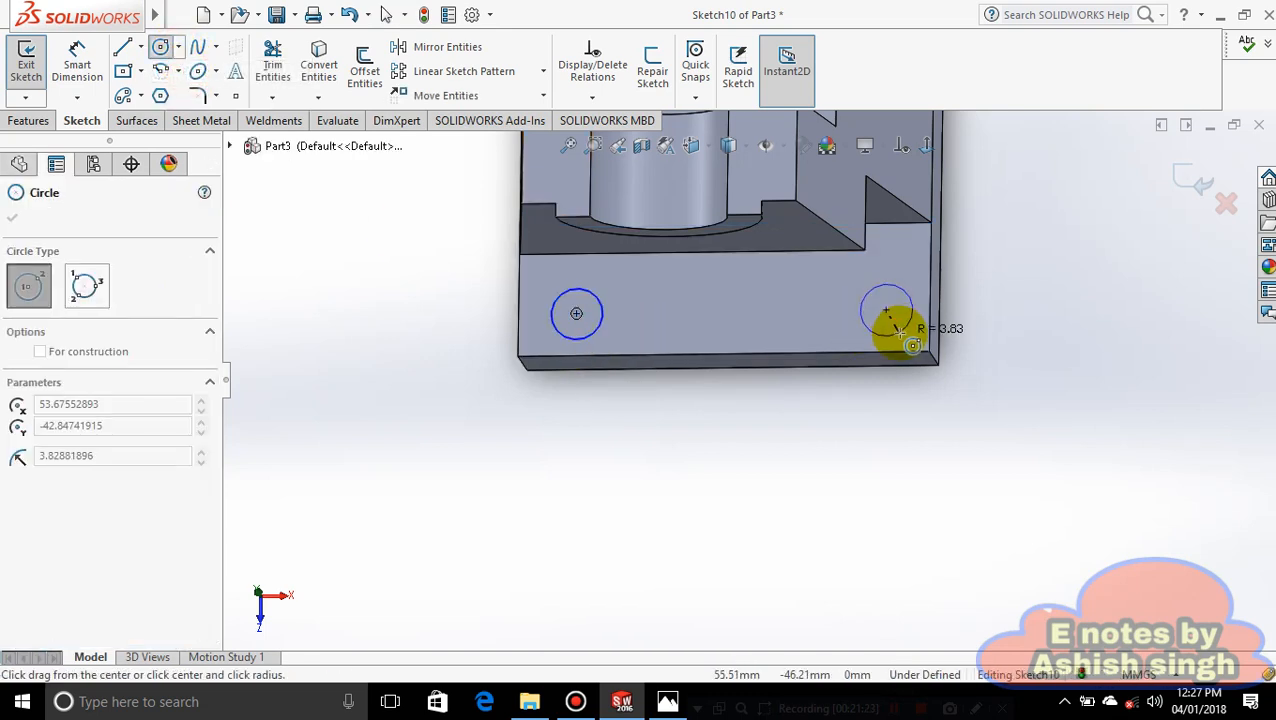
pyautogui.click(898, 330)
# - Dimension the distance between the two circle centers as 40 mm
pyautogui.click(160, 47)
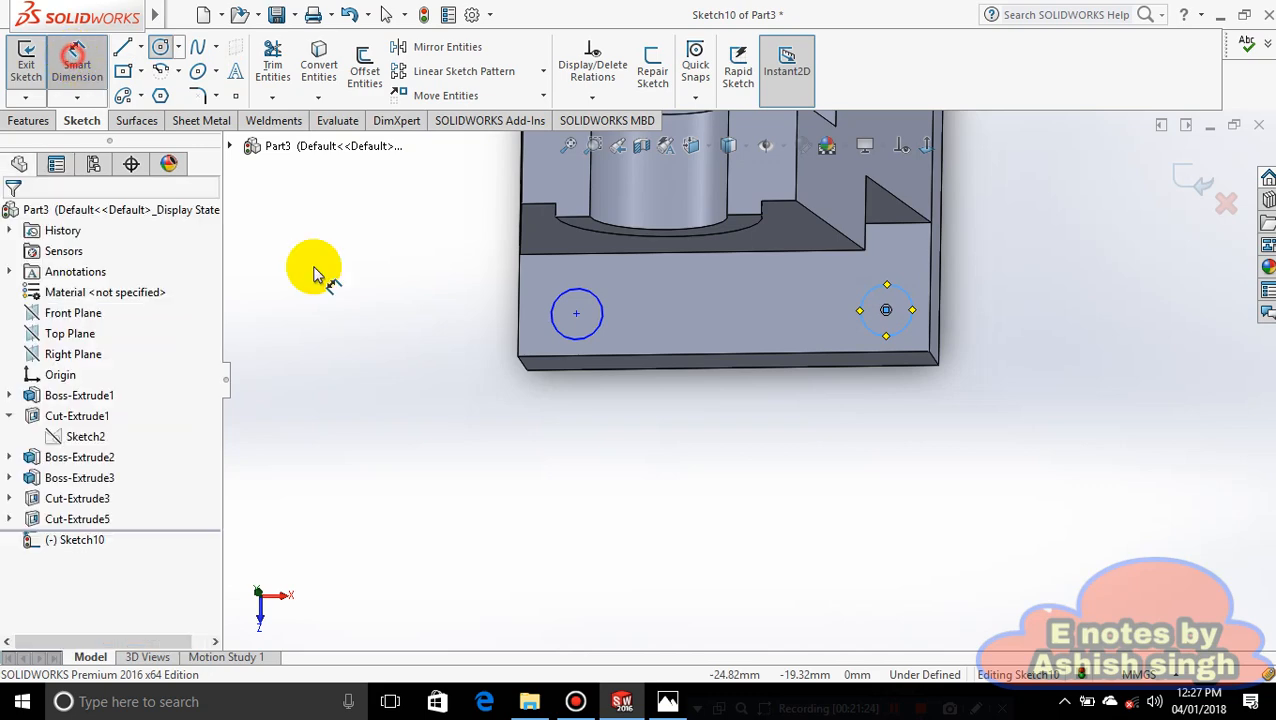
pyautogui.click(576, 315)
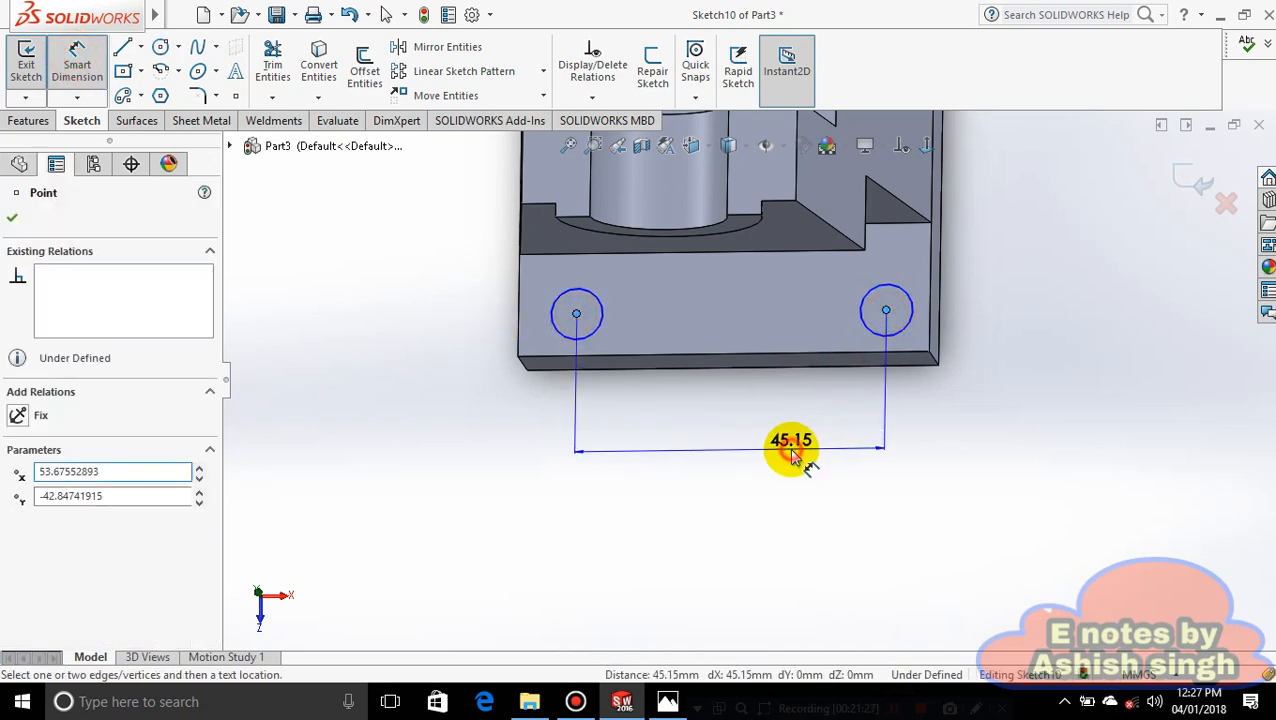
pyautogui.click(783, 450)
pyautogui.write('40')
pyautogui.press('Return')
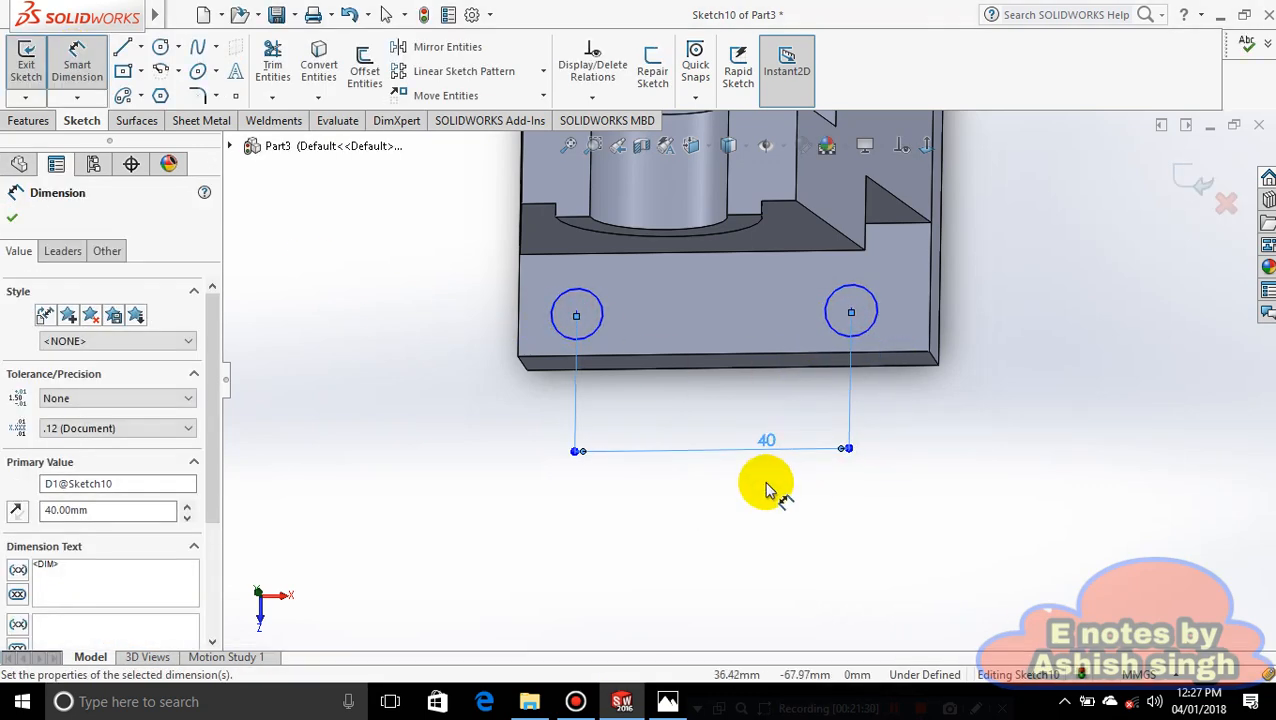
# - Correct the spacing between the circle centers to 44 mm according to the reference drawing
pyautogui.click(668, 701)
pyautogui.click(668, 701)
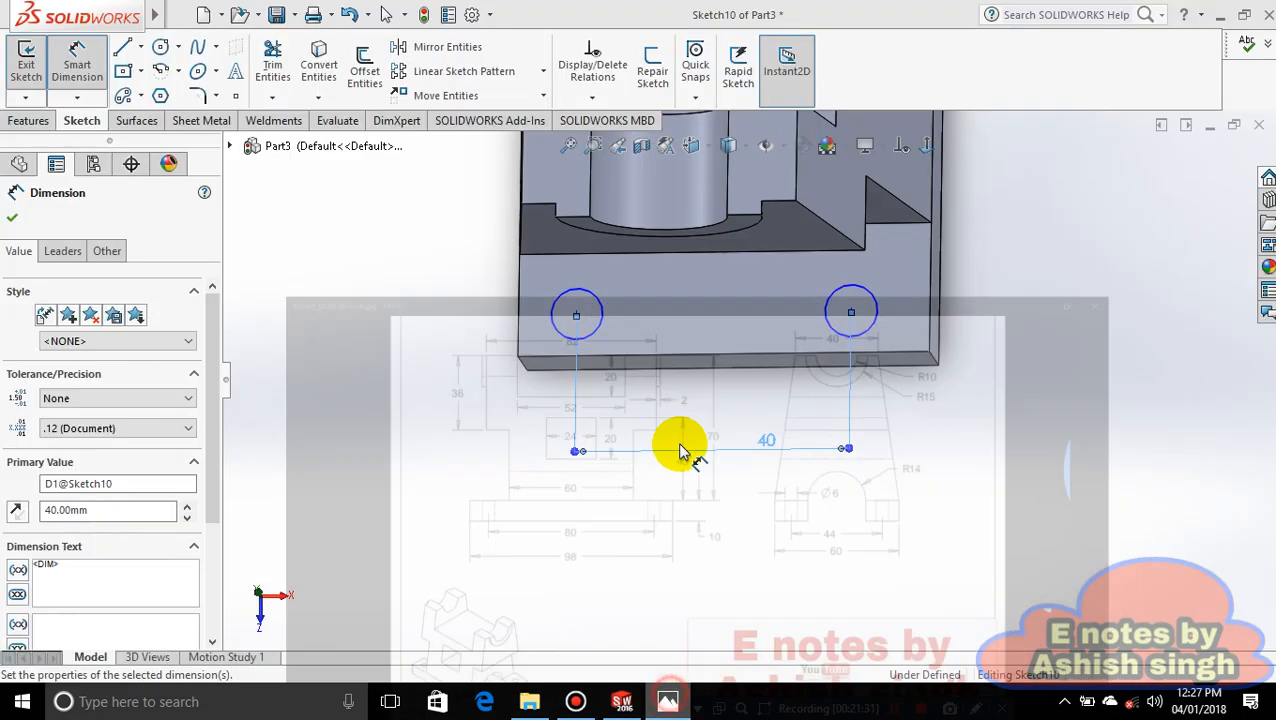
pyautogui.doubleClick(758, 440)
pyautogui.write('44')
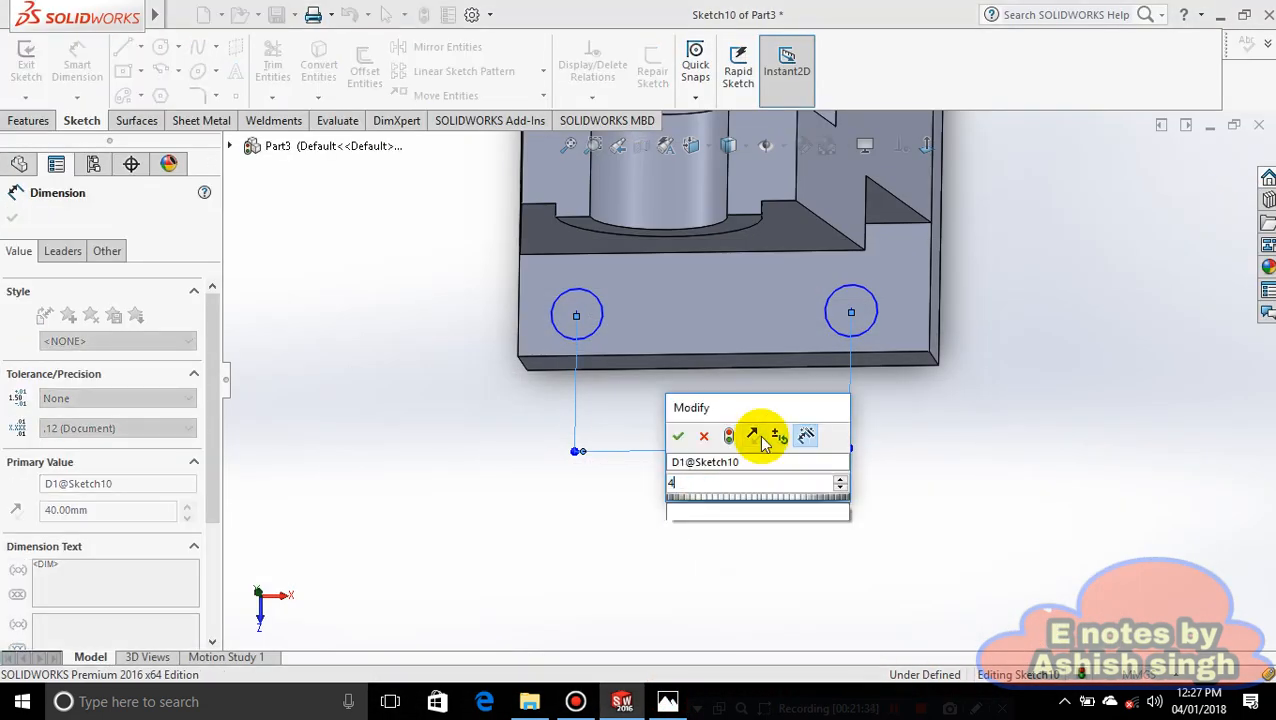
pyautogui.press('Return')
pyautogui.click(980, 425)
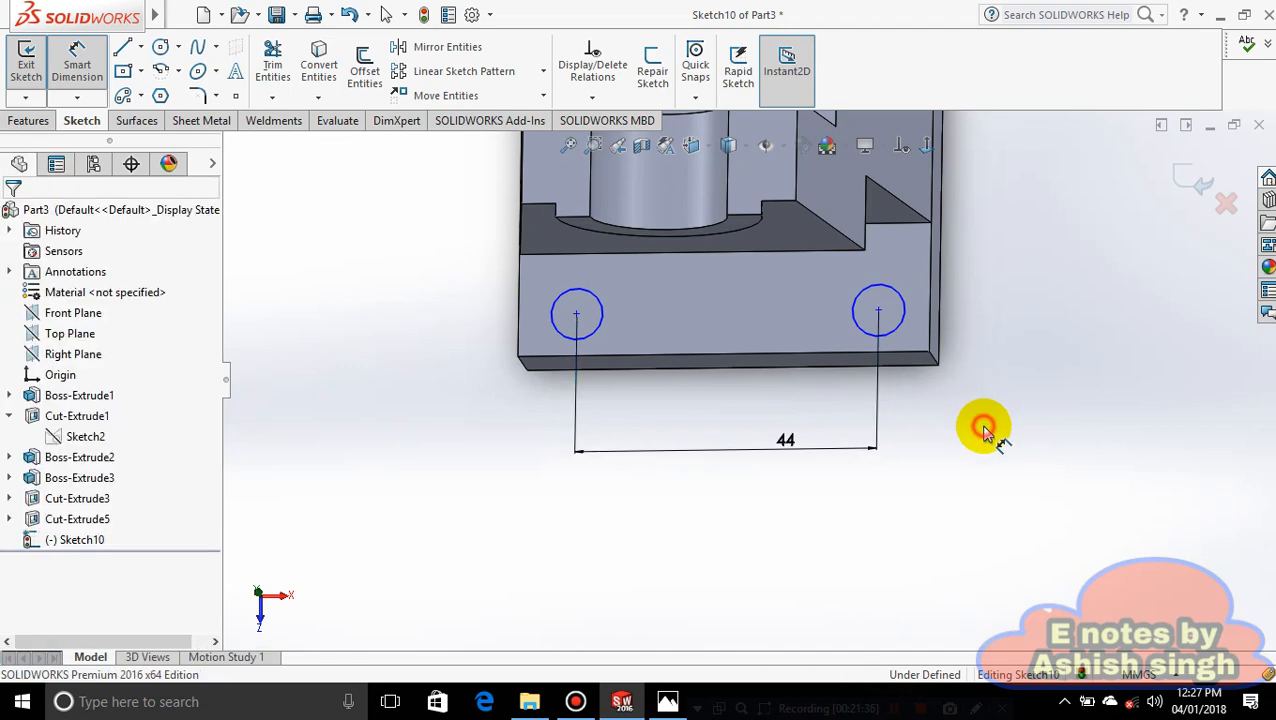
# - Dimension the diameter of both circles as 6 mm, following the reference drawing
pyautogui.click(668, 701)
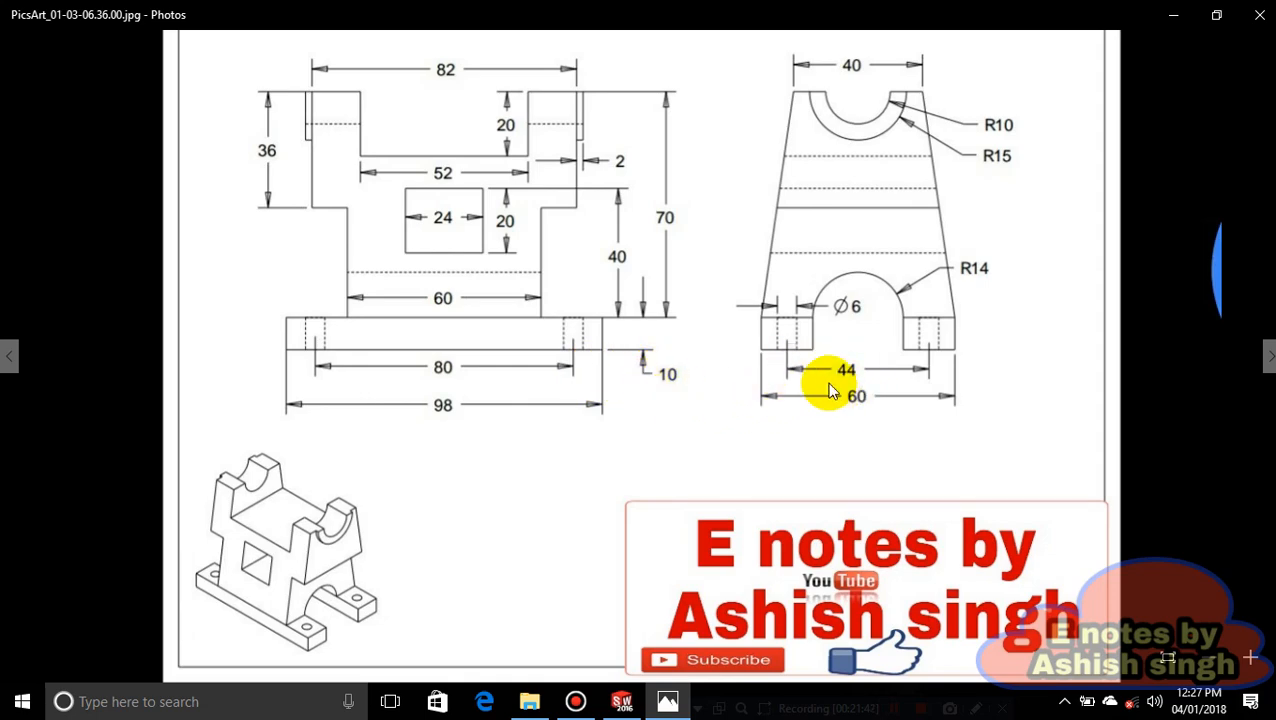
pyautogui.click(672, 703)
pyautogui.click(605, 333)
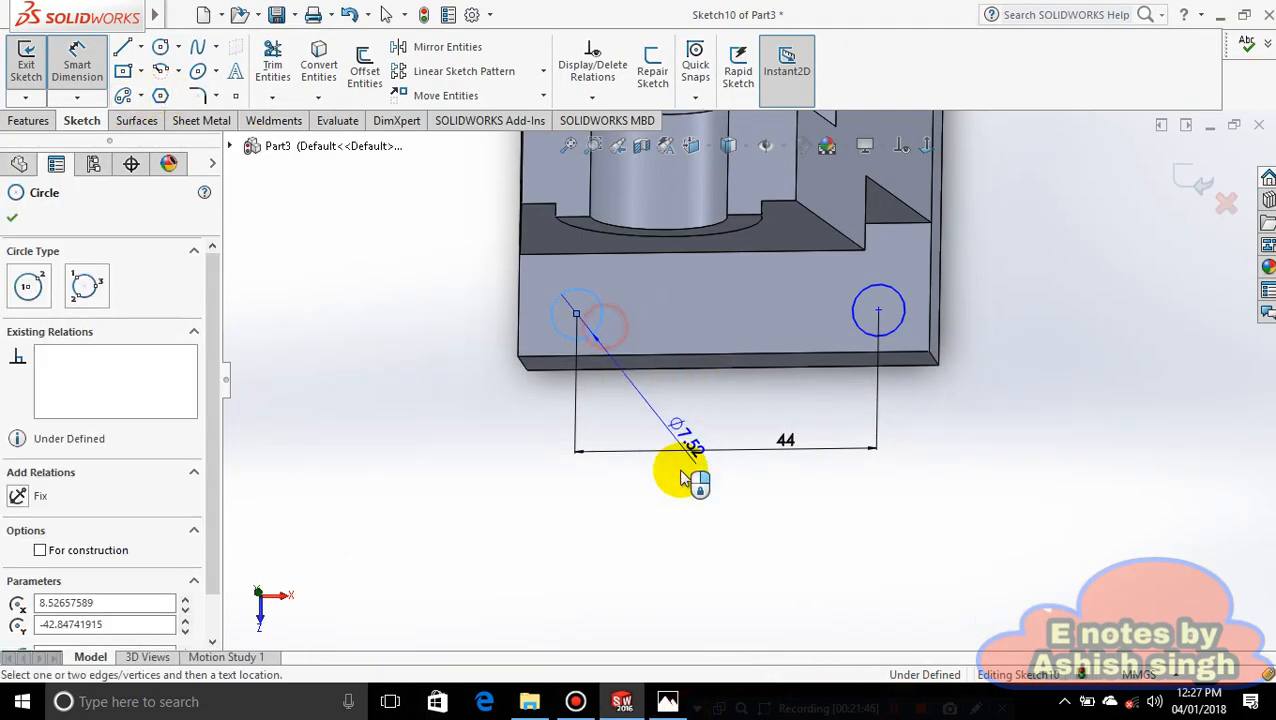
pyautogui.click(421, 445)
pyautogui.write('638mm')
pyautogui.press('Return')
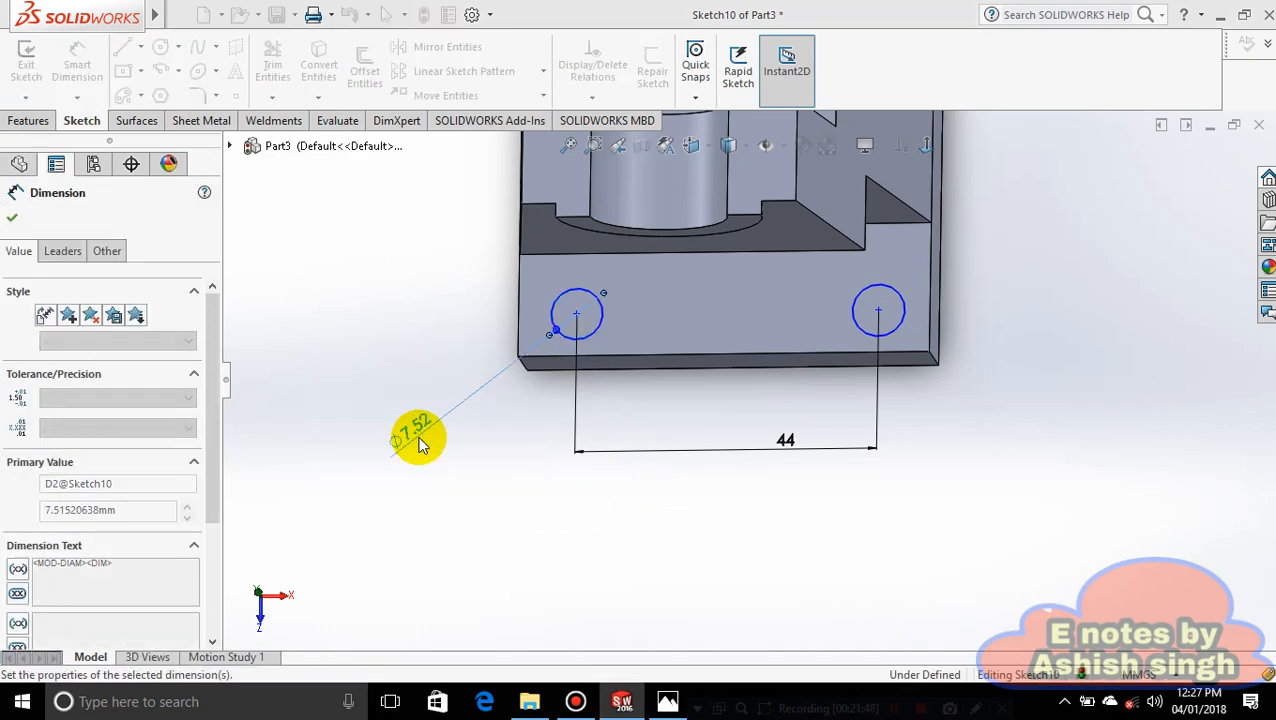
pyautogui.click(908, 322)
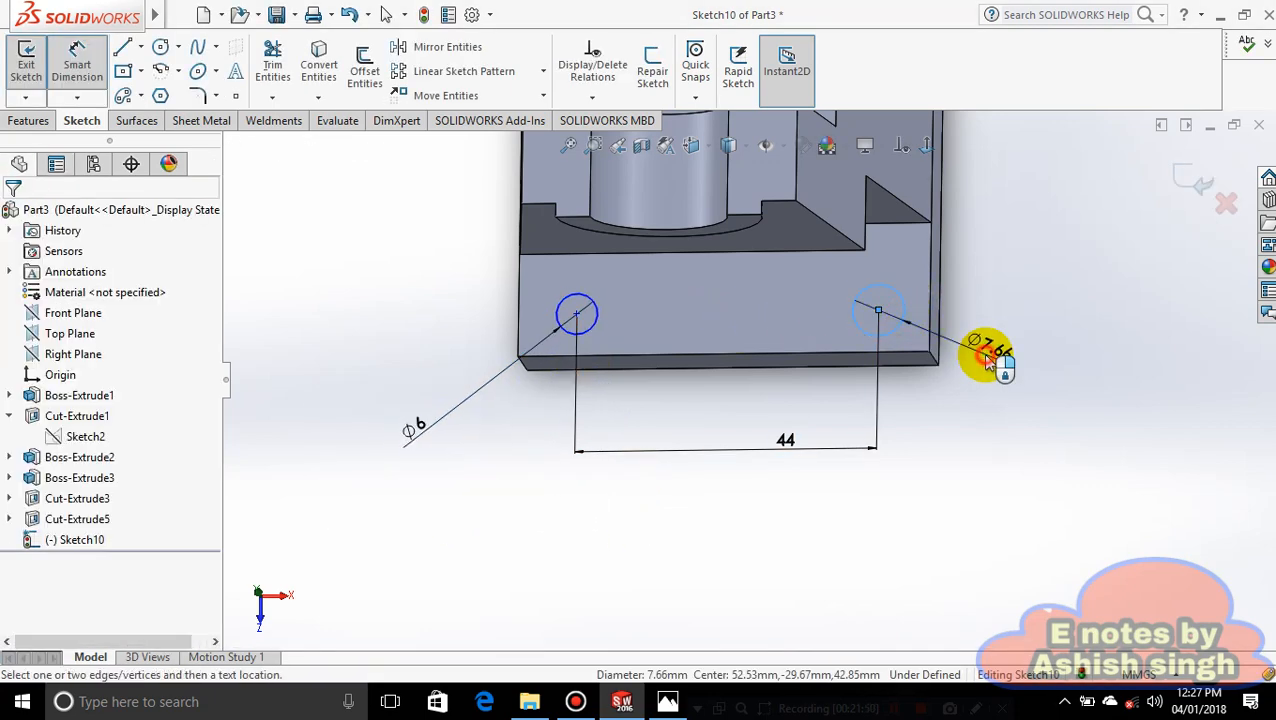
pyautogui.click(989, 359)
pyautogui.write('6.00mm')
pyautogui.press('Return')
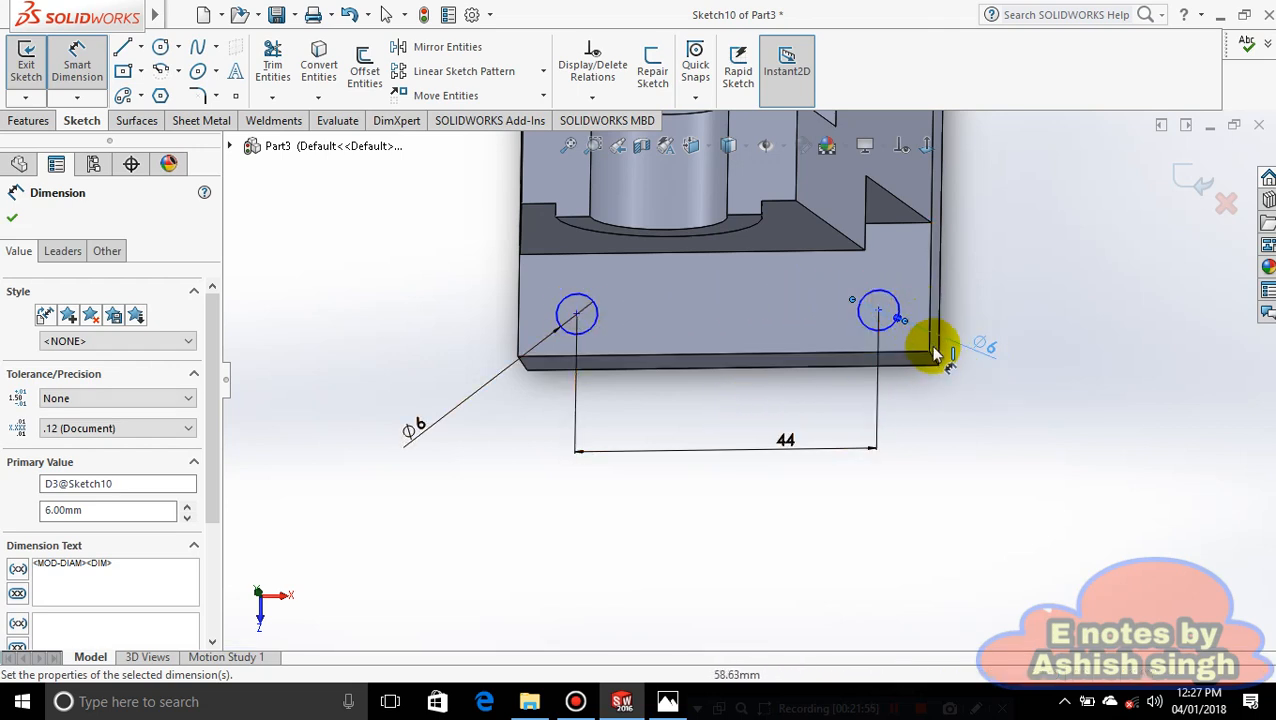
# - Check the hole layout in the reference drawing, then sketch two circles about 9 mm in diameter near the ends of the opposite base ledge
pyautogui.click(662, 704)
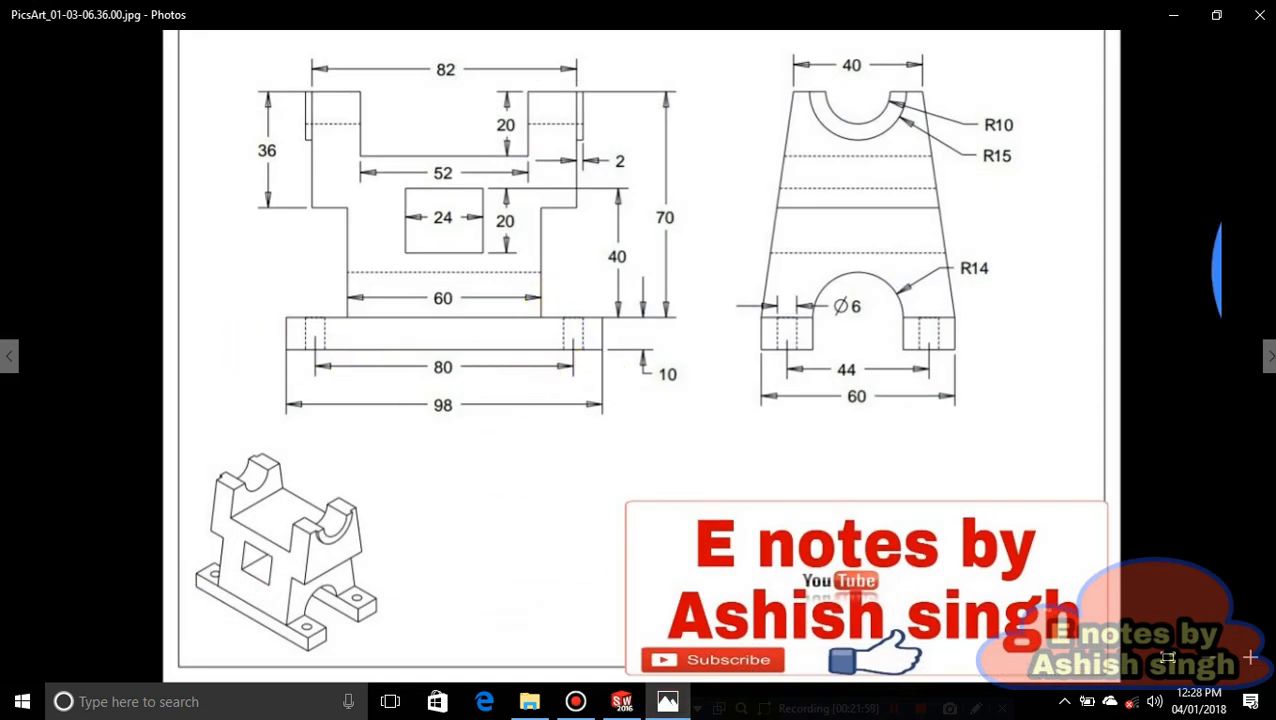
pyautogui.click(677, 704)
pyautogui.moveTo(1066, 472); pyautogui.dragTo(877, 484, button='middle')
pyautogui.scroll(4, 937, 406)
pyautogui.moveTo(1062, 273); pyautogui.dragTo(937, 305, button='middle')
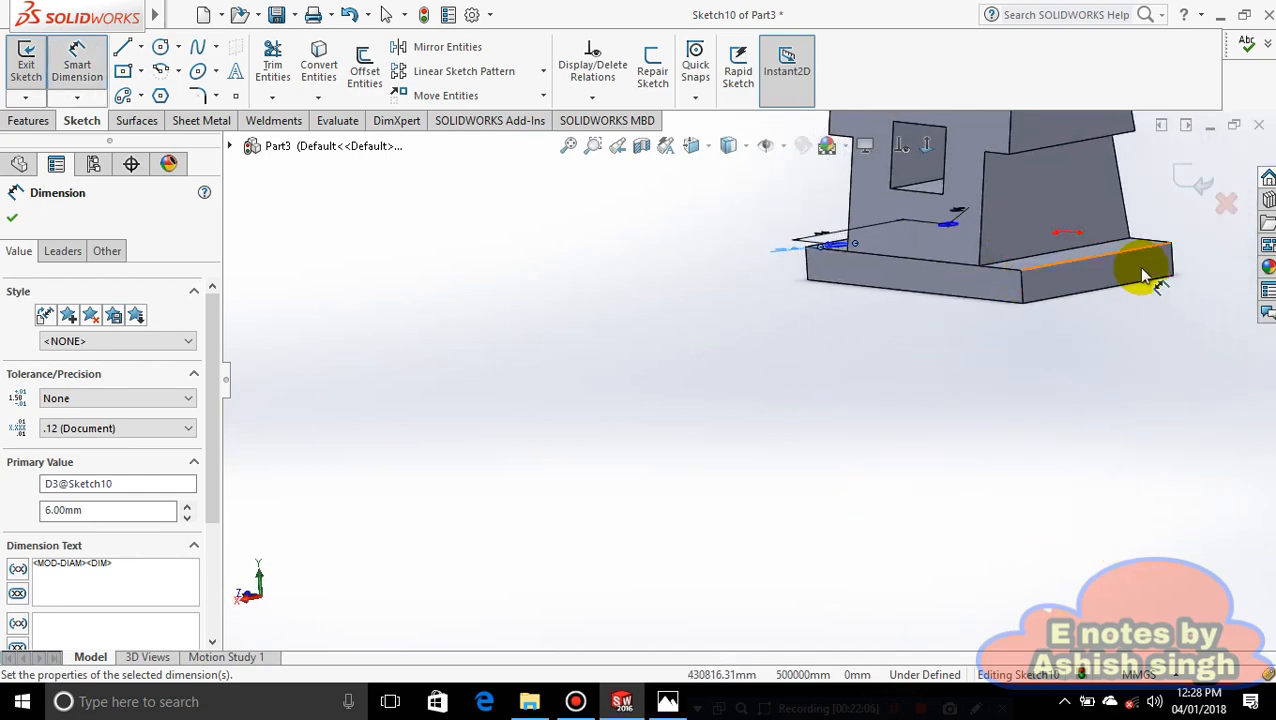
pyautogui.moveTo(1142, 272); pyautogui.dragTo(800, 300, button='middle')
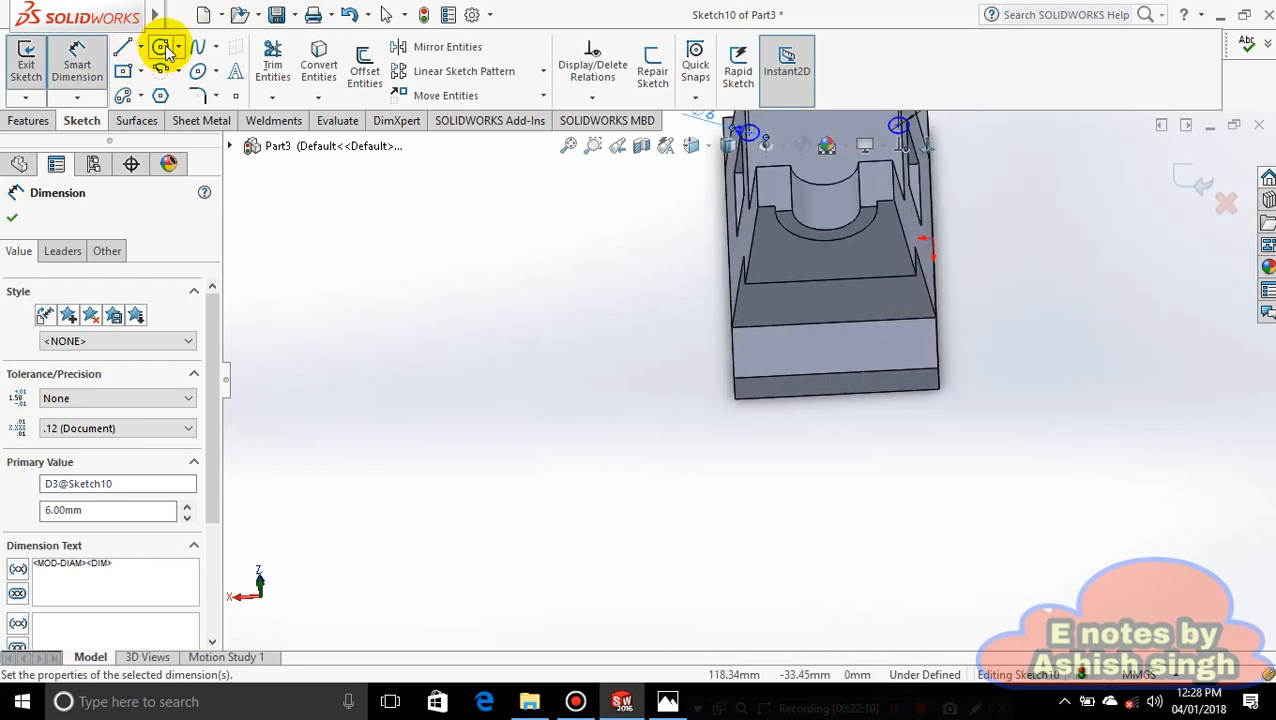
pyautogui.click(177, 47)
pyautogui.click(162, 70)
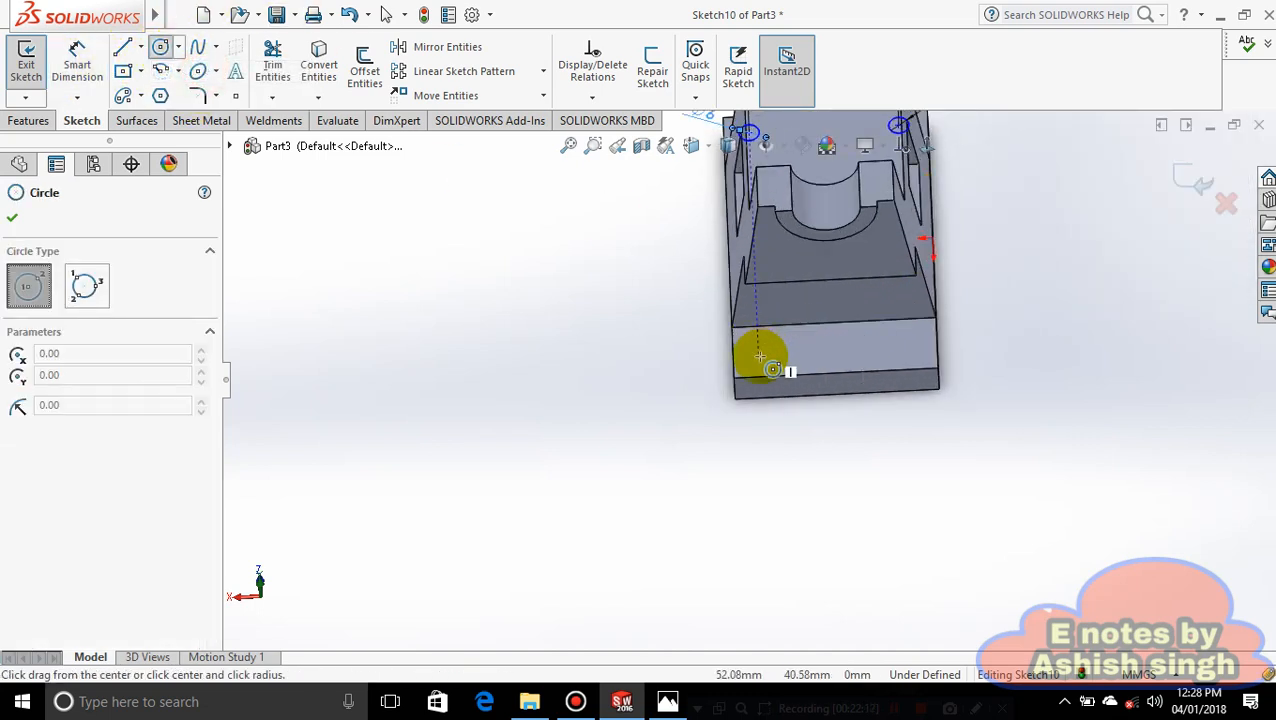
pyautogui.click(759, 357)
pyautogui.click(780, 378)
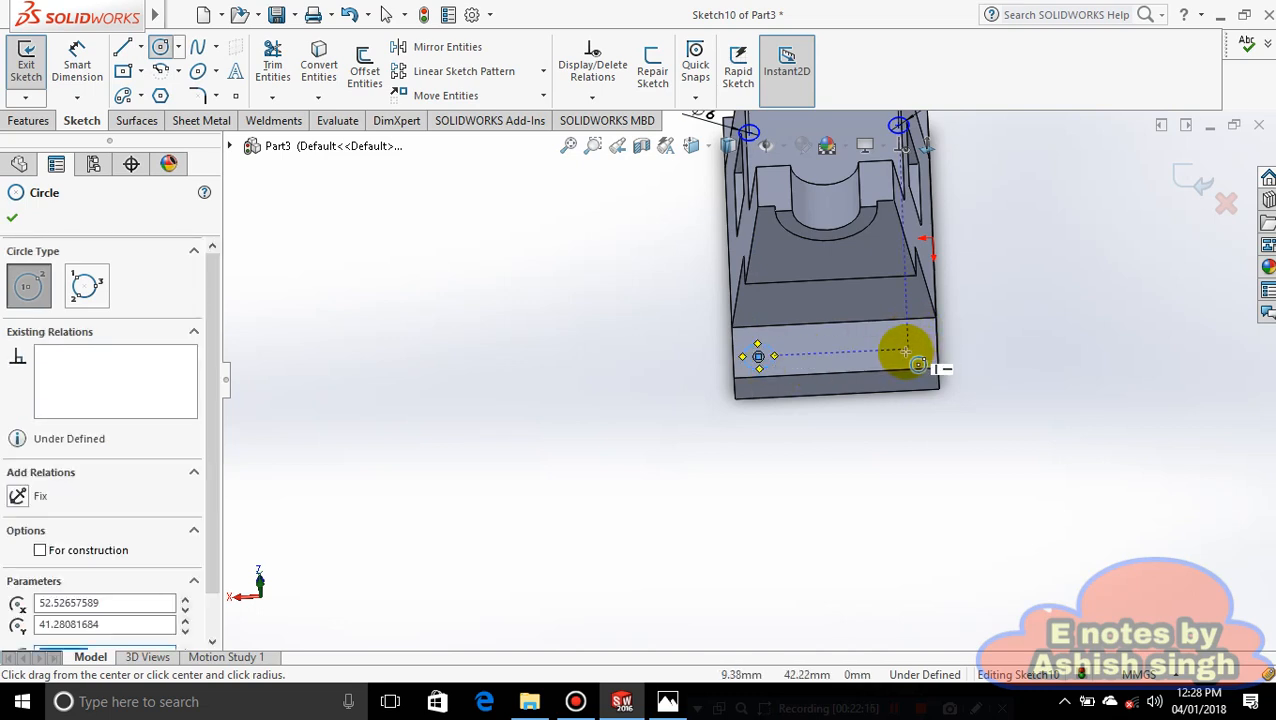
pyautogui.click(907, 350)
pyautogui.click(917, 359)
pyautogui.scroll(-1, 963, 332)
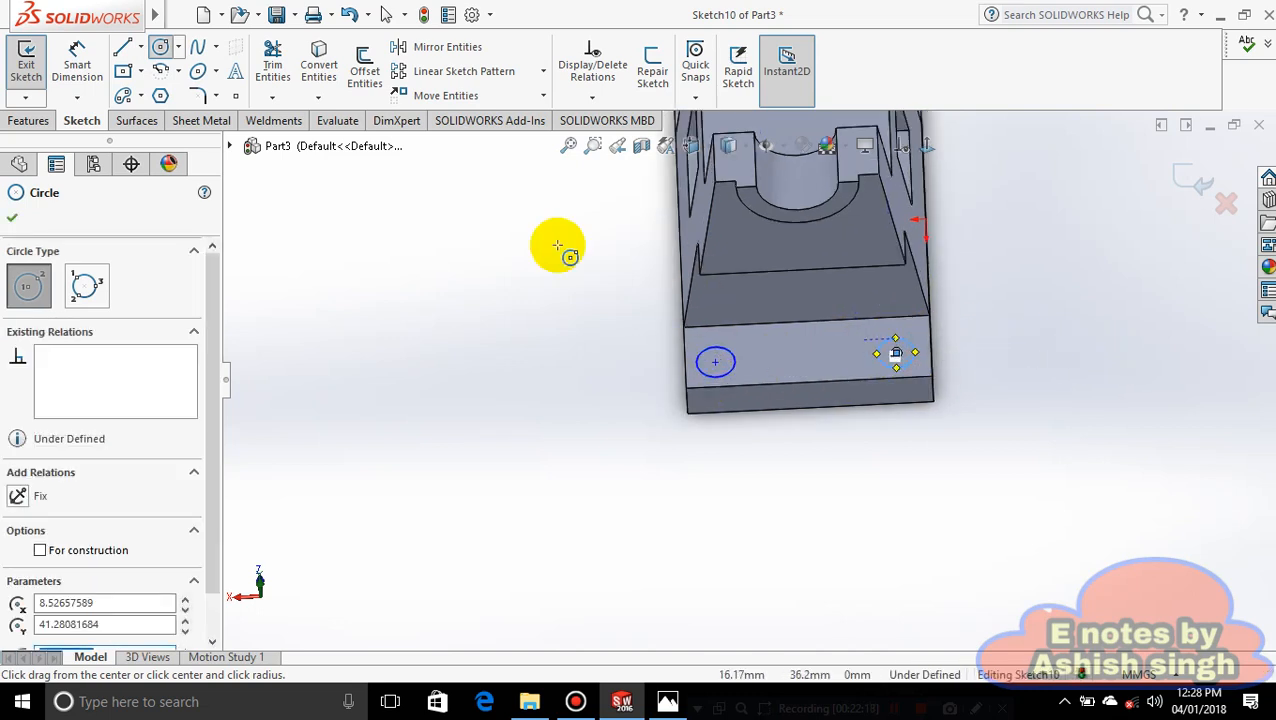
# - Dimension the diameter of both new circles on this base ledge as 6 mm
pyautogui.click(66, 48)
pyautogui.click(703, 377)
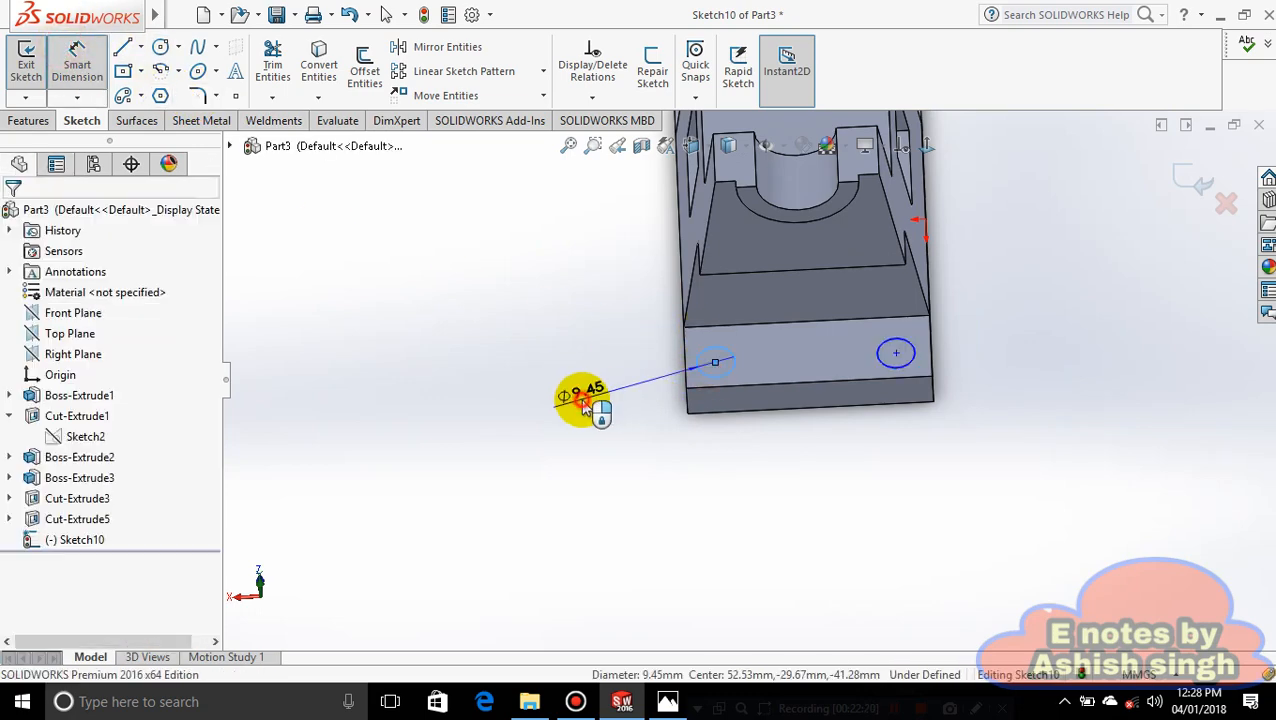
pyautogui.click(578, 399)
pyautogui.write('6')
pyautogui.press('Return')
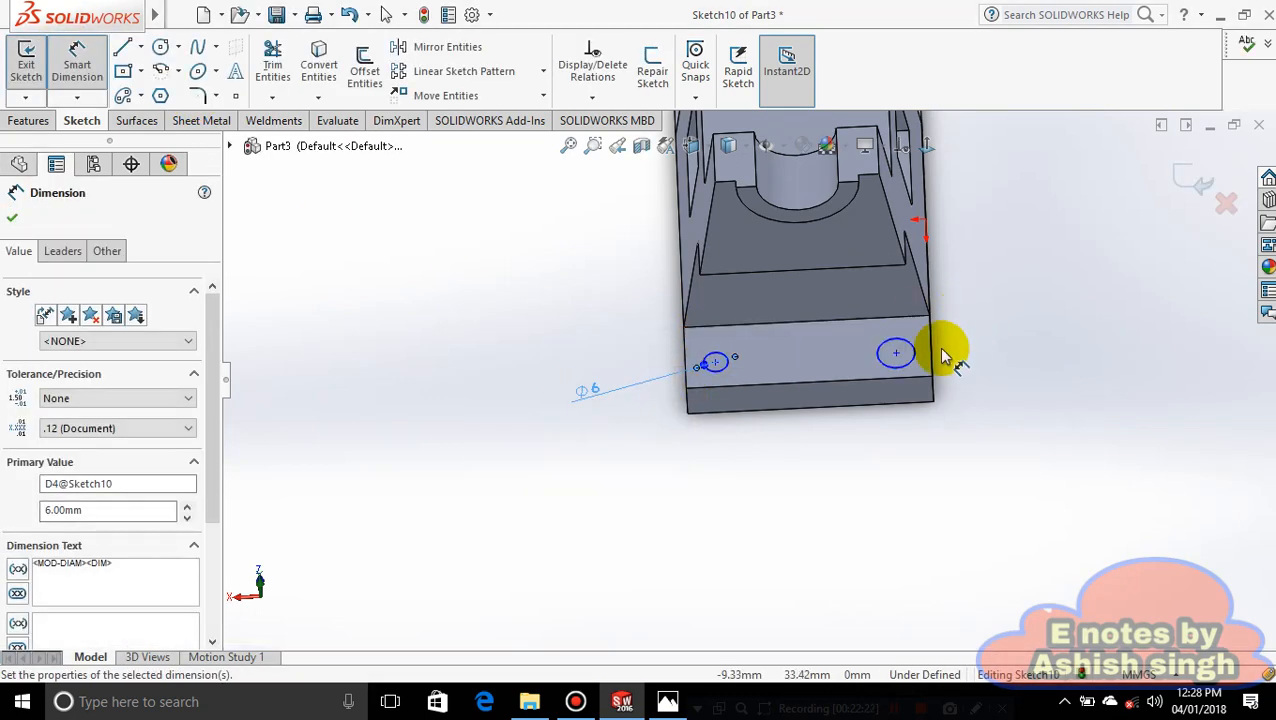
pyautogui.click(918, 366)
pyautogui.click(1002, 393)
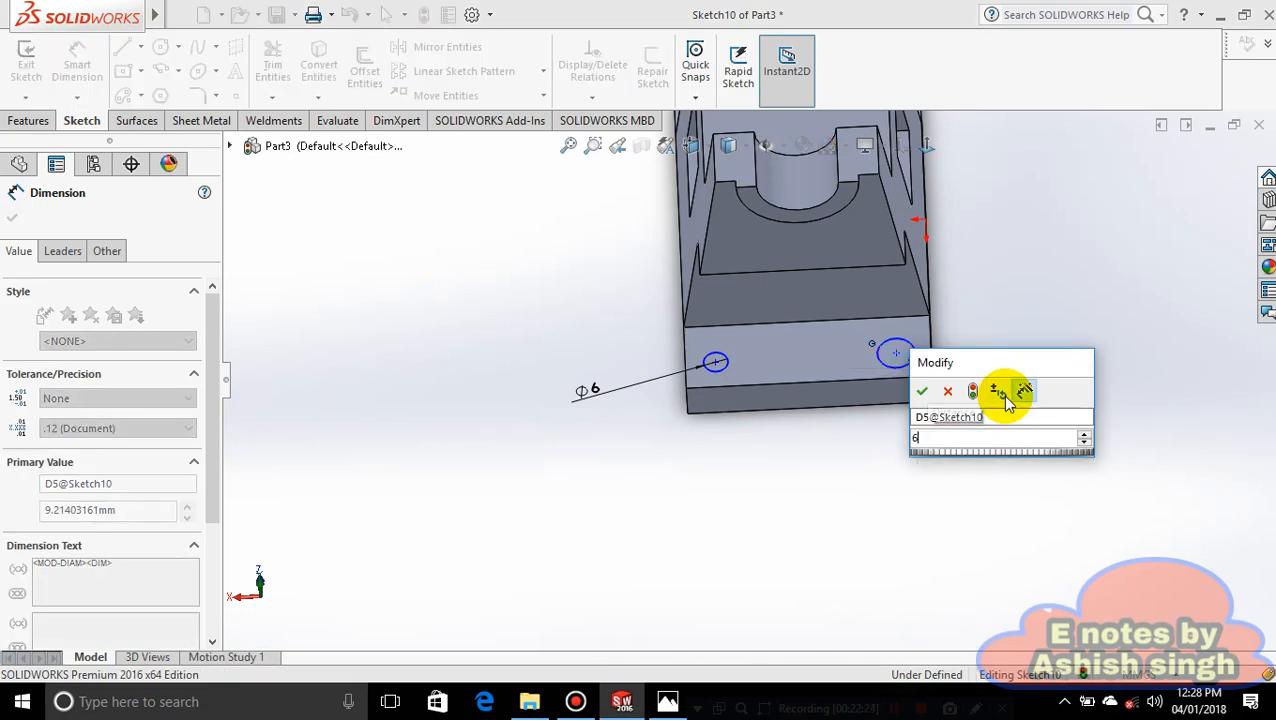
pyautogui.press('Return')
# - Dimension the distance between the two new circle centers as 44 mm
pyautogui.click(716, 363)
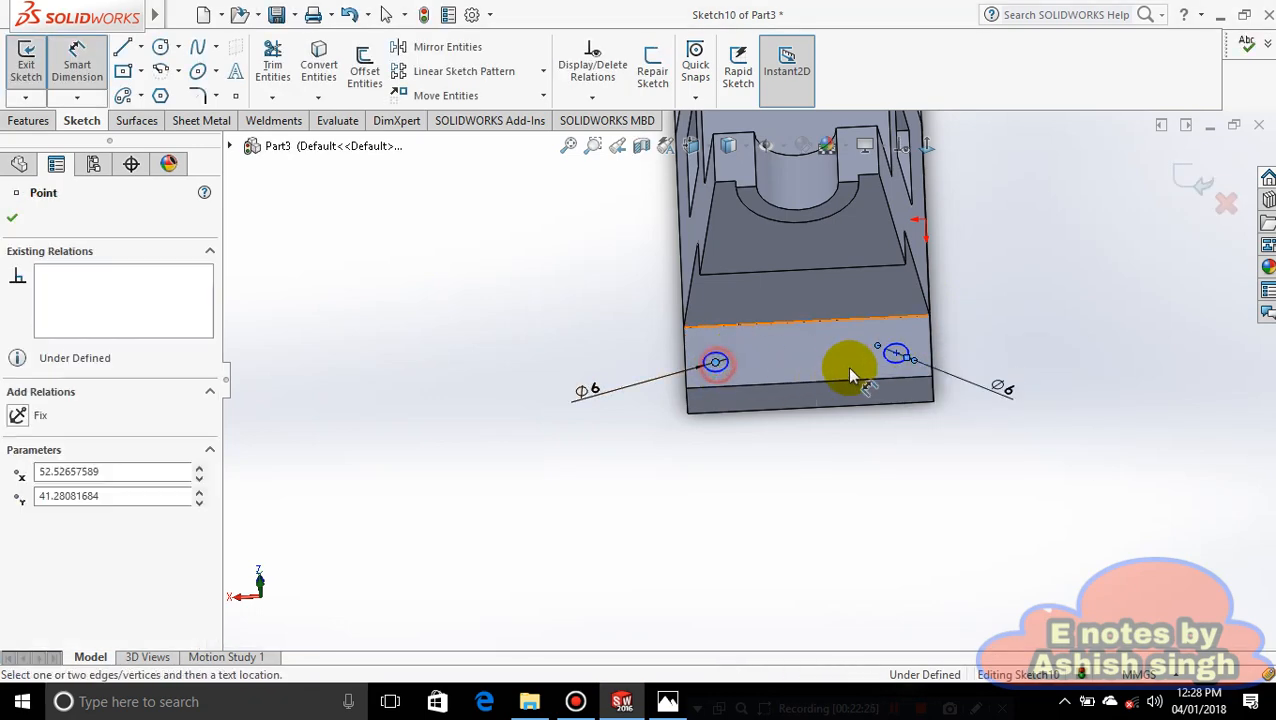
pyautogui.click(896, 356)
pyautogui.click(812, 460)
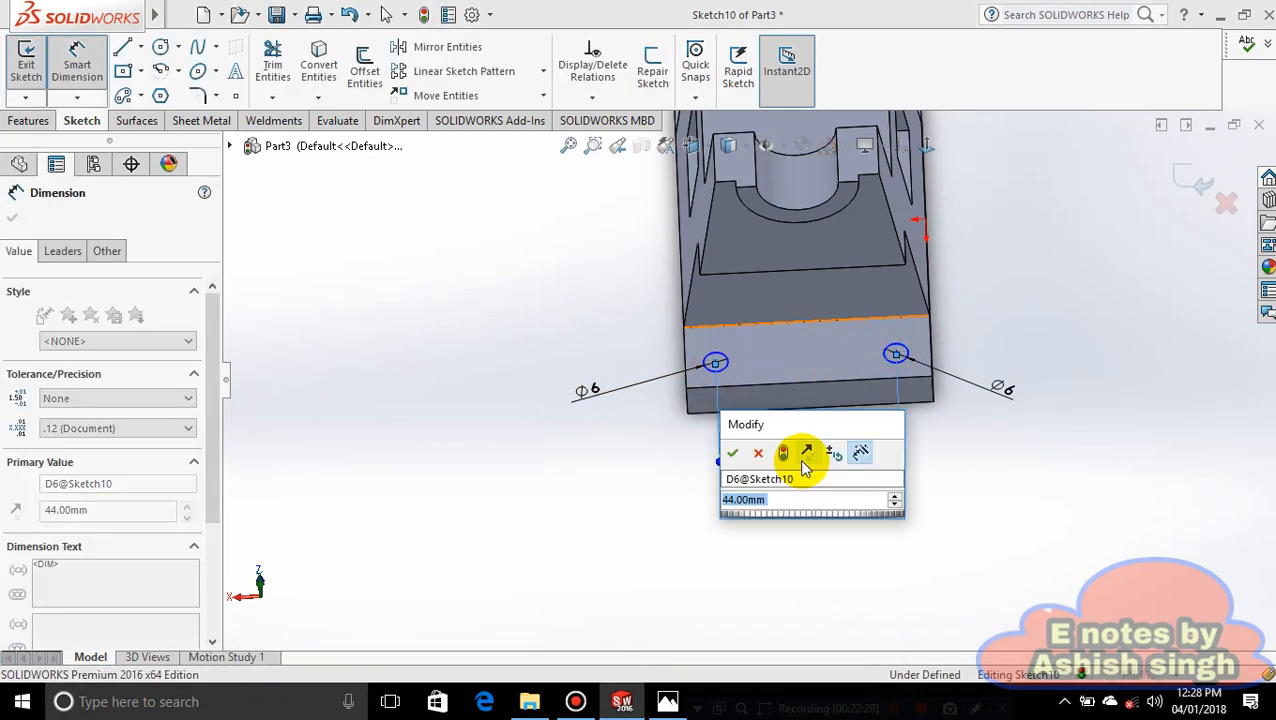
pyautogui.press('Return')
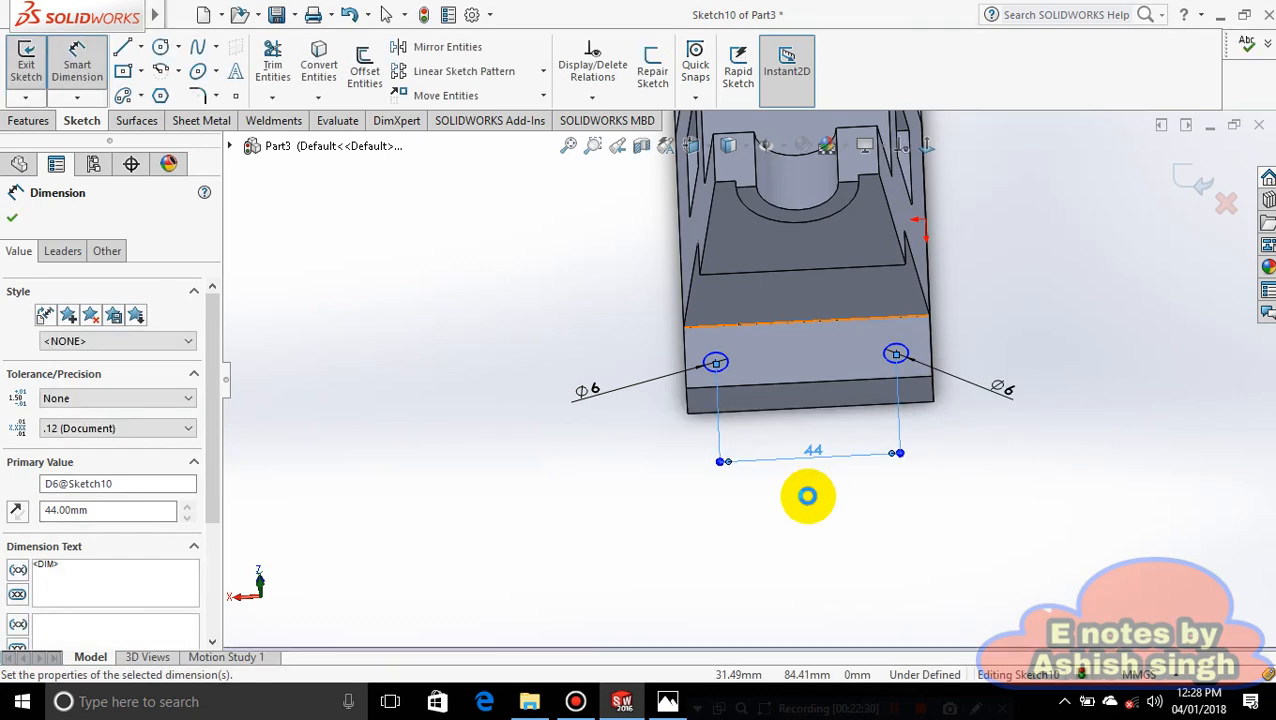
pyautogui.click(995, 513)
pyautogui.middleClick(996, 475)
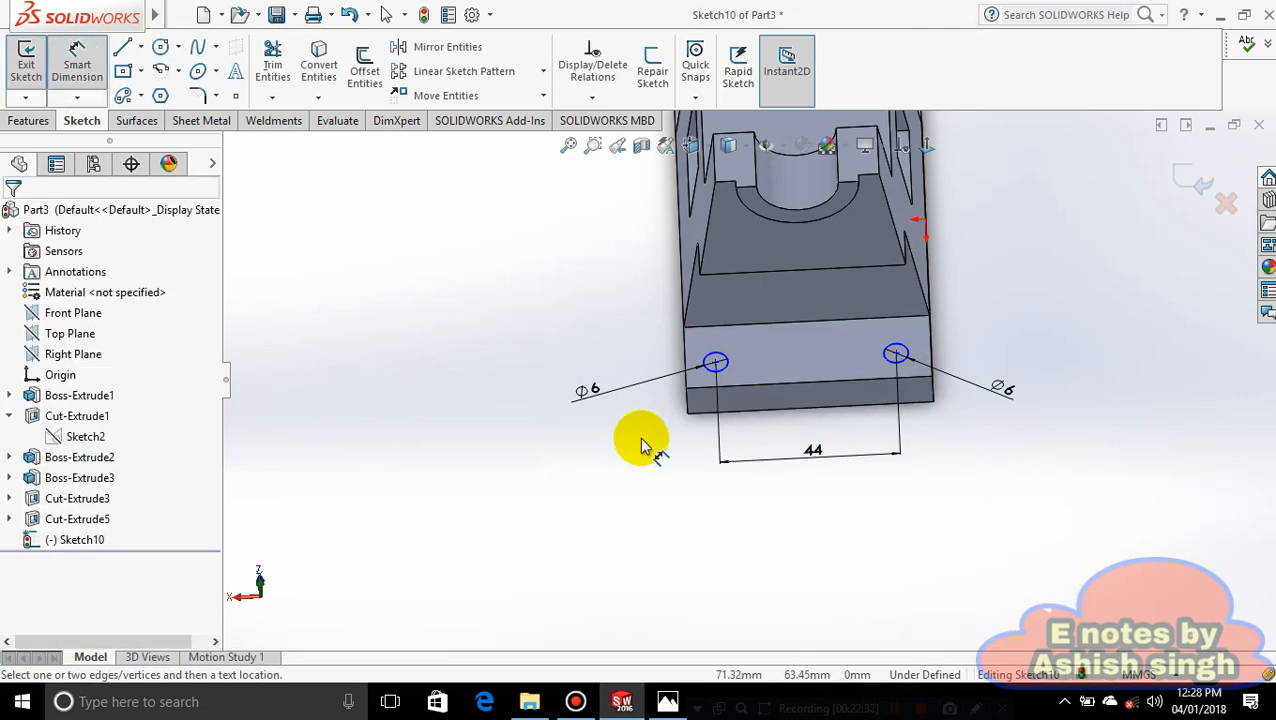
# - Dimension the lengthwise spacing between the circle centers on the two base ledges as 80 mm, following the reference drawing
pyautogui.moveTo(641, 440); pyautogui.dragTo(704, 411, button='middle')
pyautogui.click(715, 370)
pyautogui.scroll(3, 615, 421)
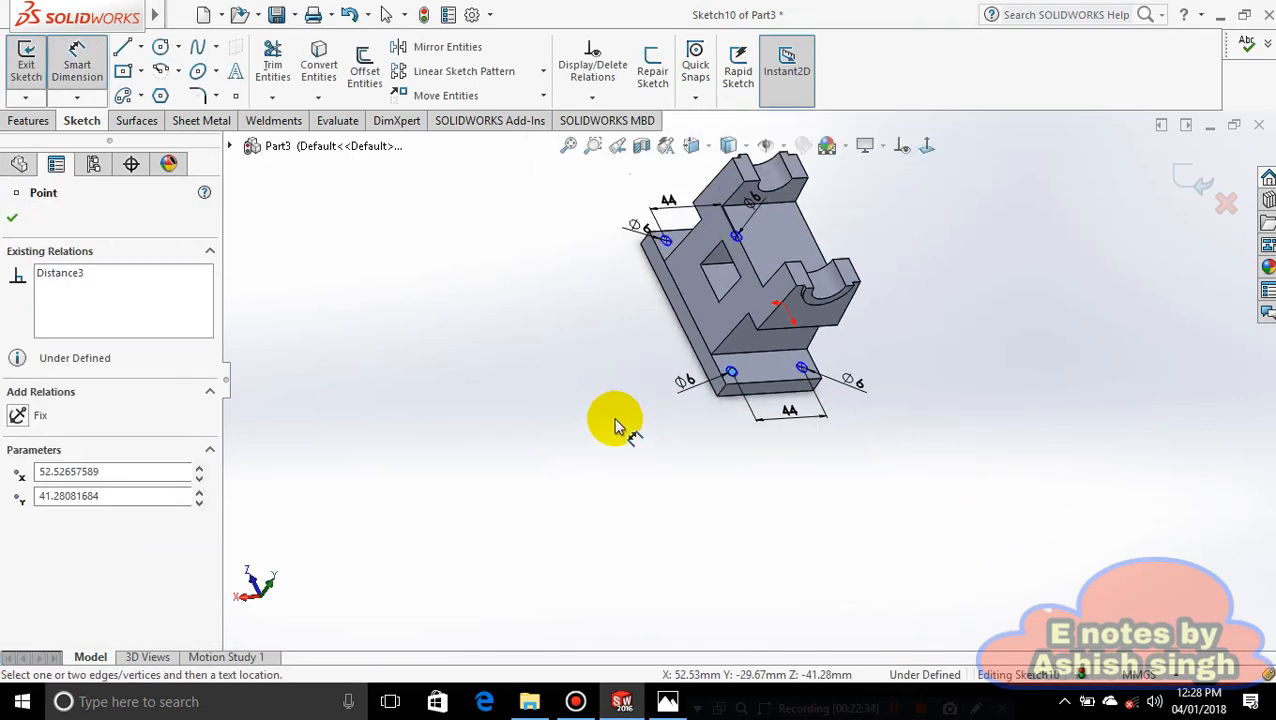
pyautogui.scroll(-2, 649, 251)
pyautogui.scroll(-3, 715, 257)
pyautogui.click(716, 269)
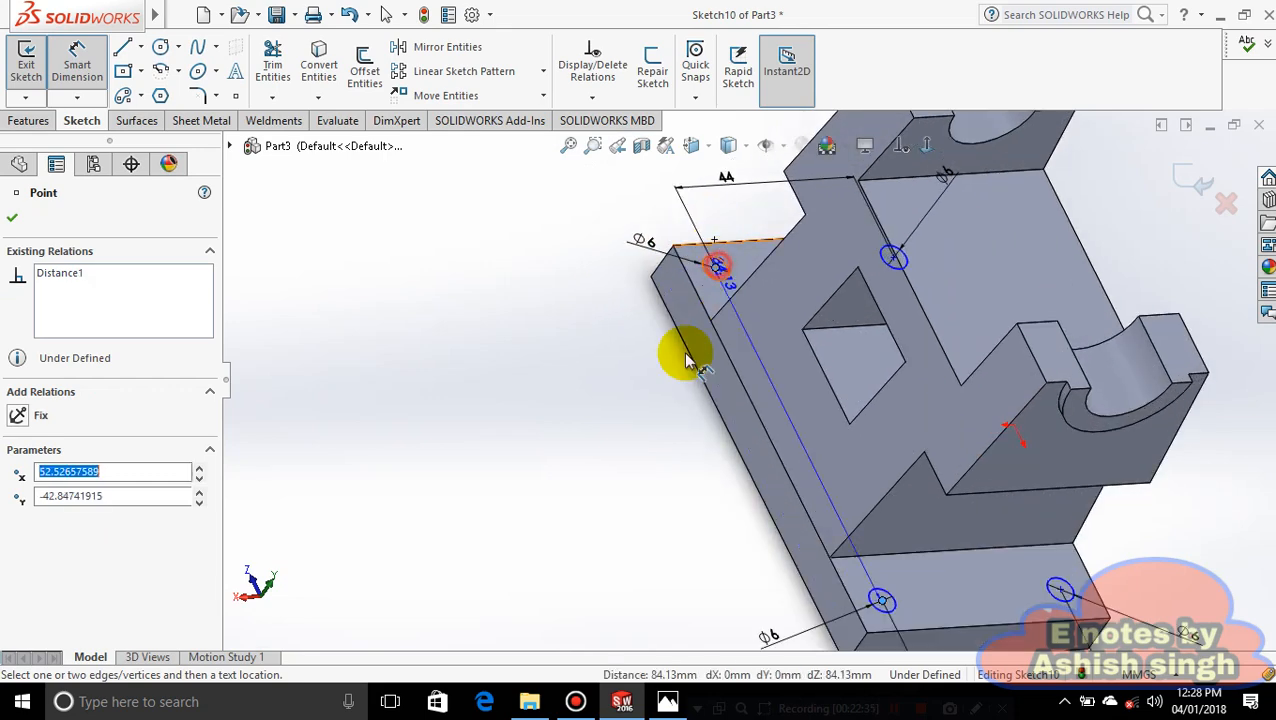
pyautogui.click(584, 456)
pyautogui.click(664, 704)
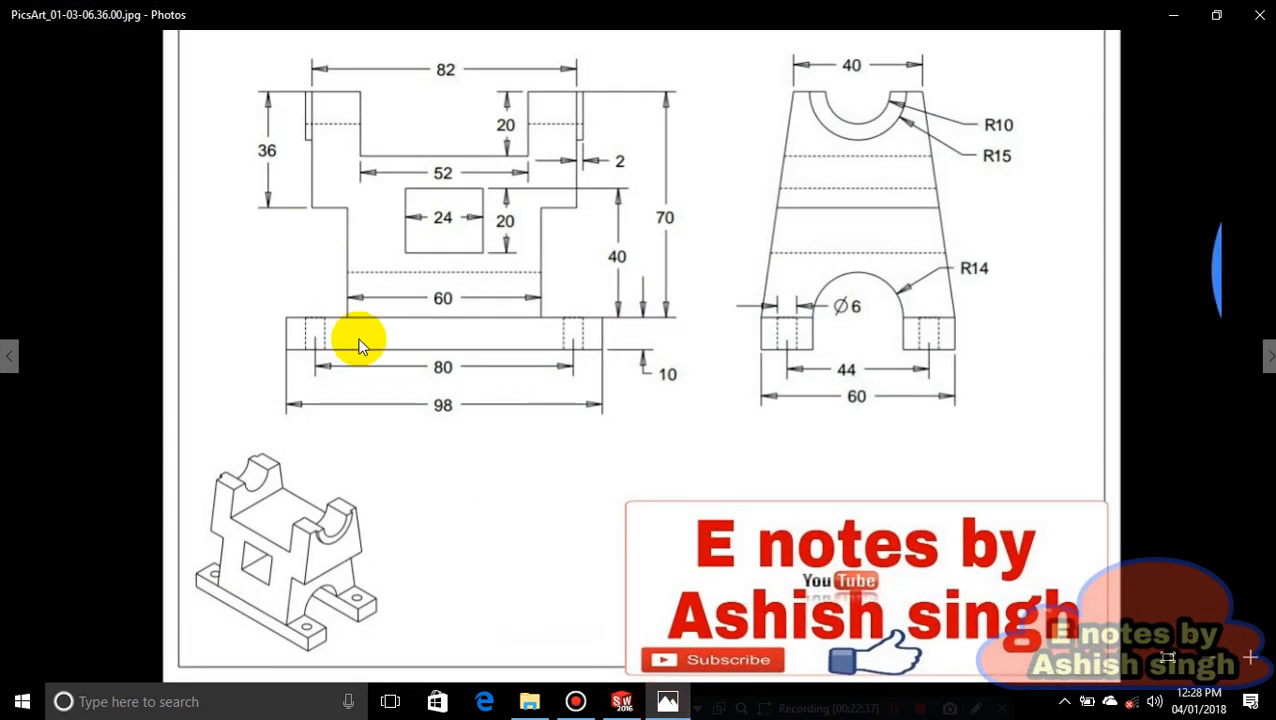
pyautogui.click(664, 701)
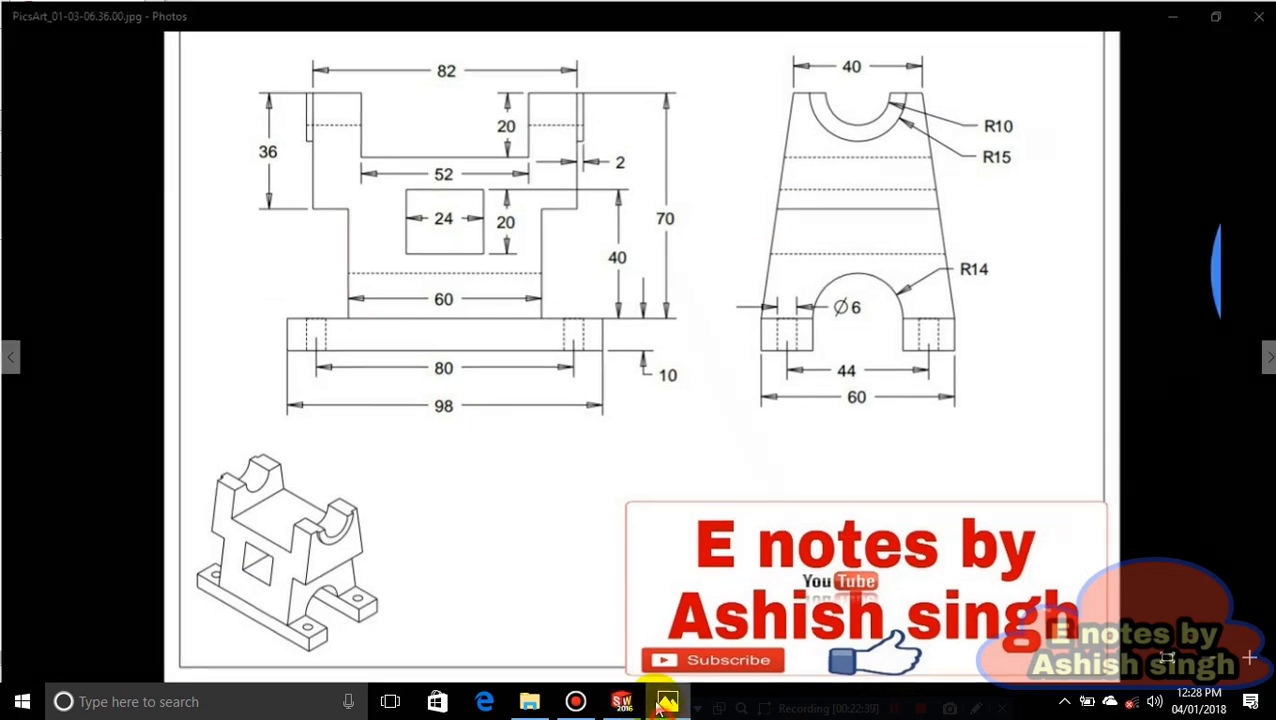
pyautogui.click(589, 481)
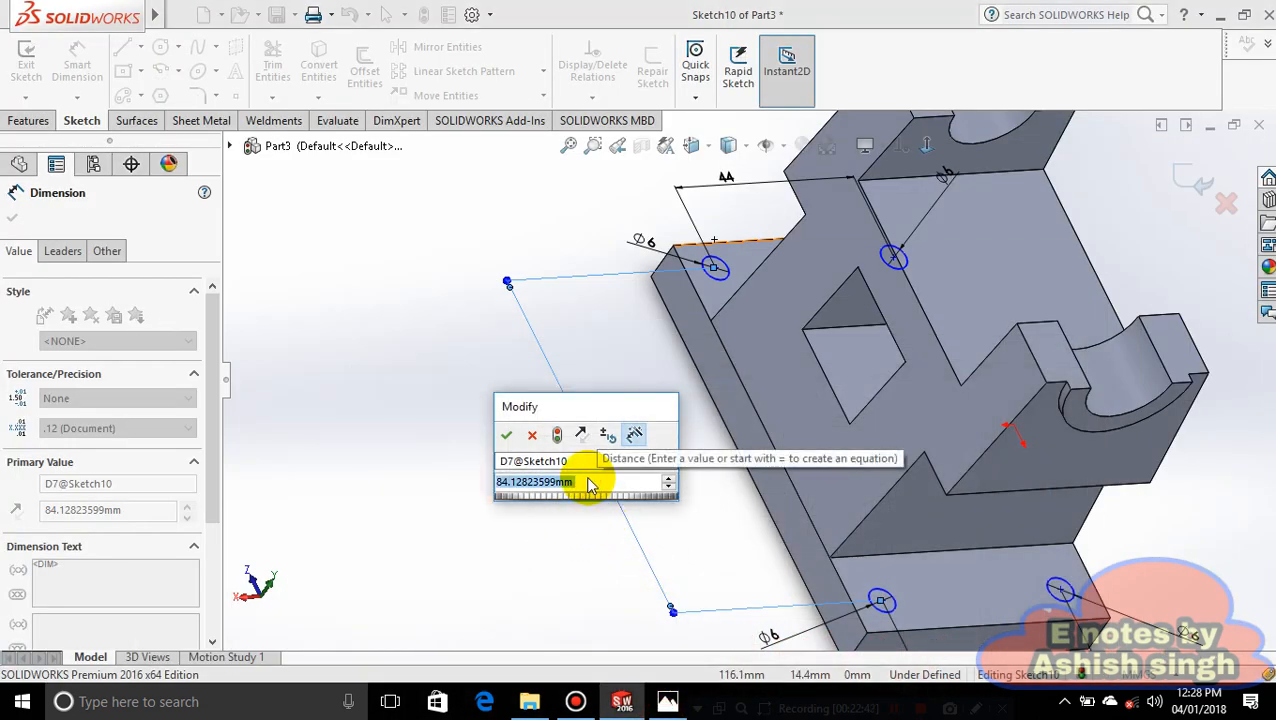
pyautogui.write('80')
pyautogui.press('Return')
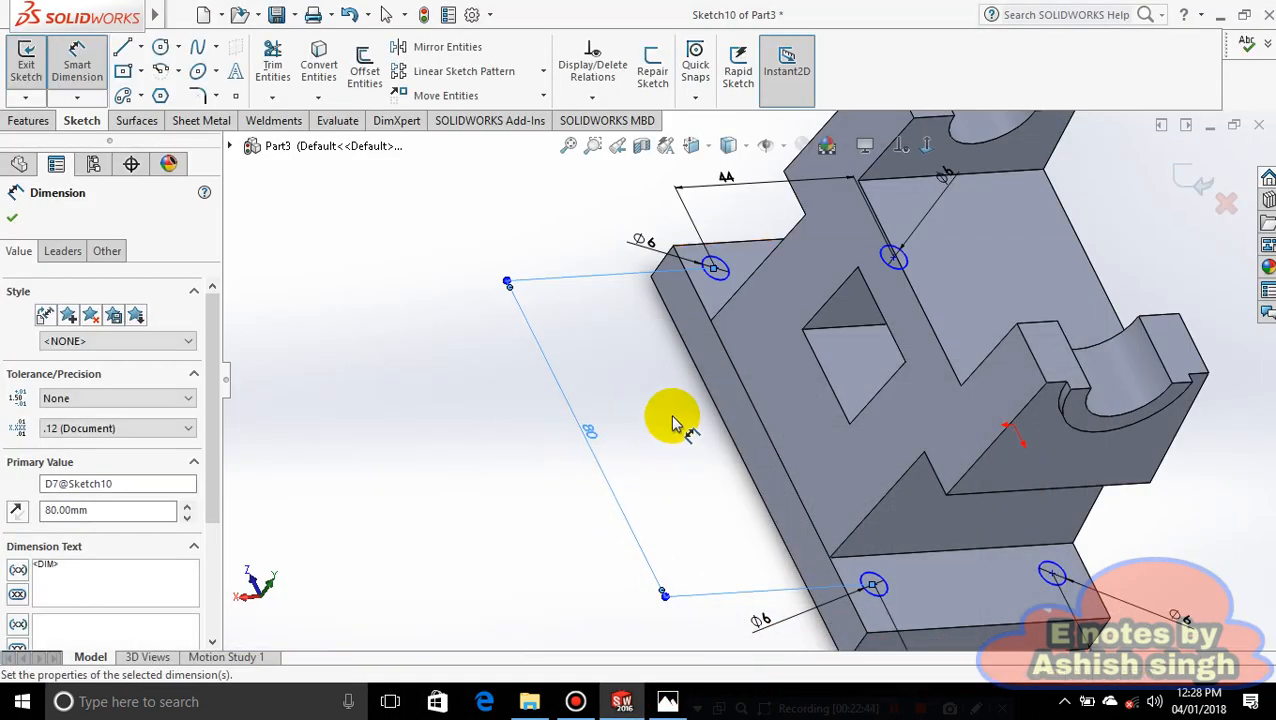
# - Dimension the ledge circle's center 40 mm lengthwise from the midpoint of the square window's lower edge
pyautogui.scroll(-1, 803, 403)
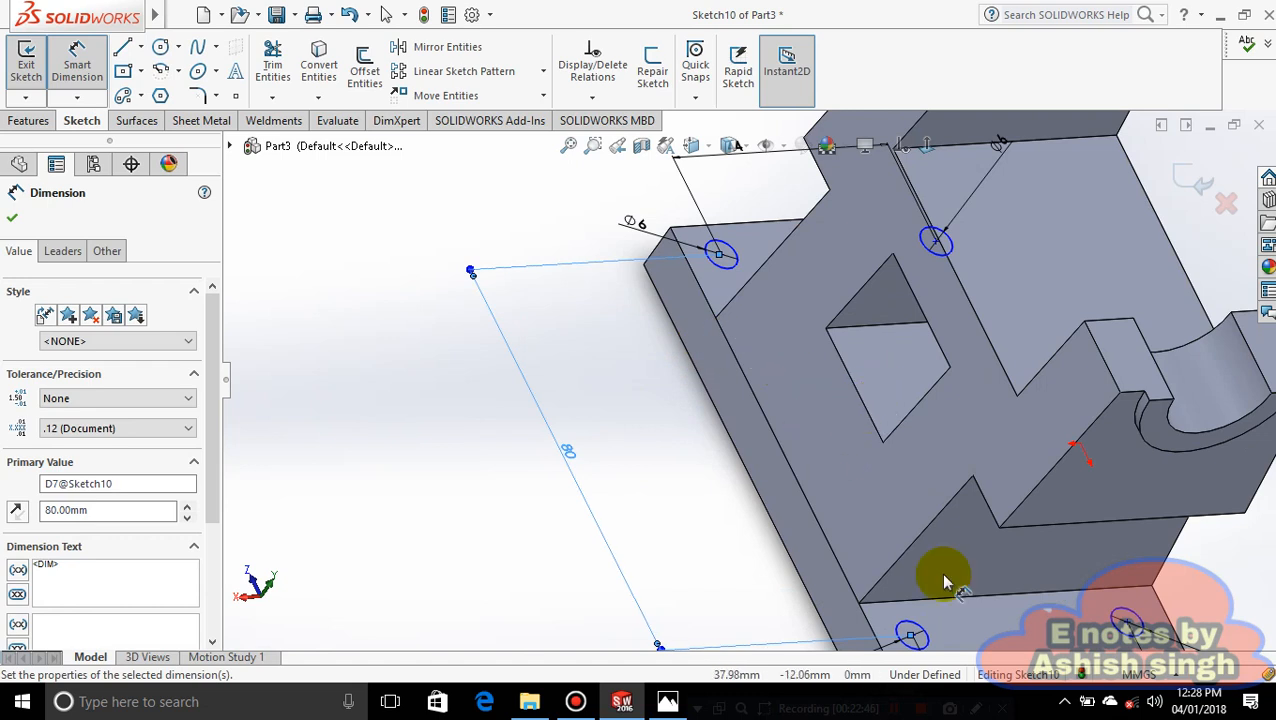
pyautogui.scroll(1, 958, 638)
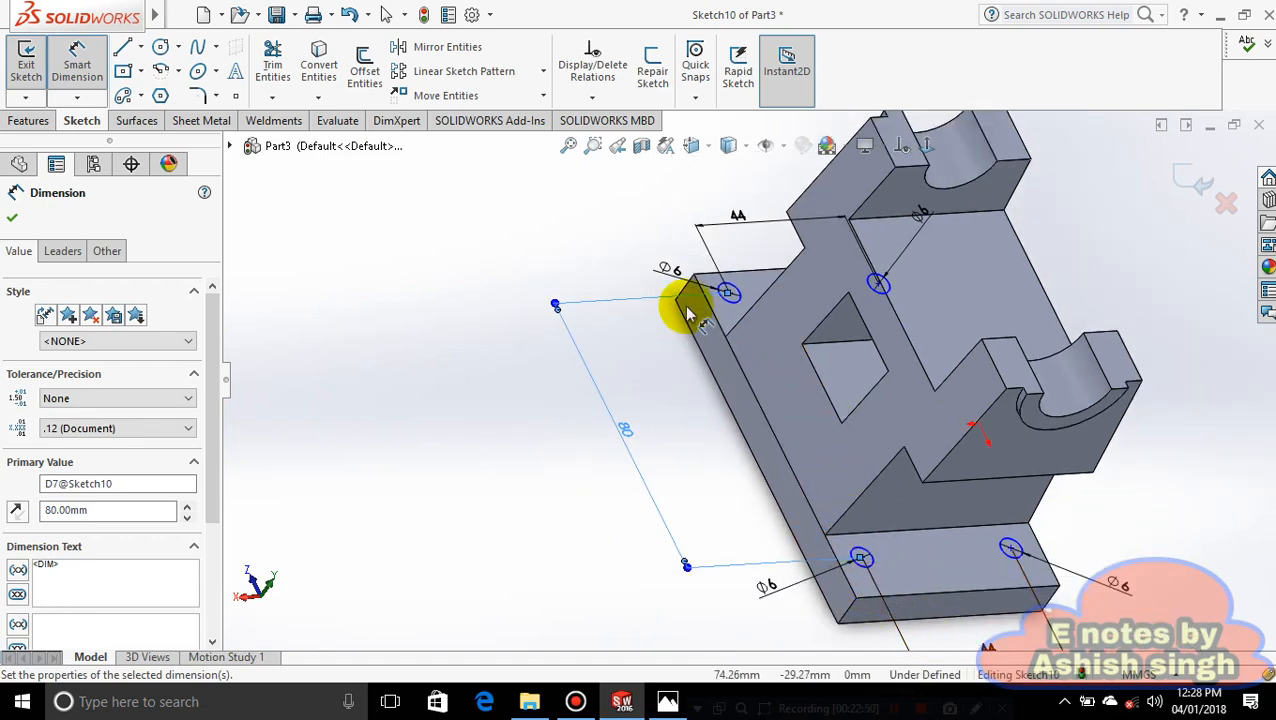
pyautogui.click(820, 387)
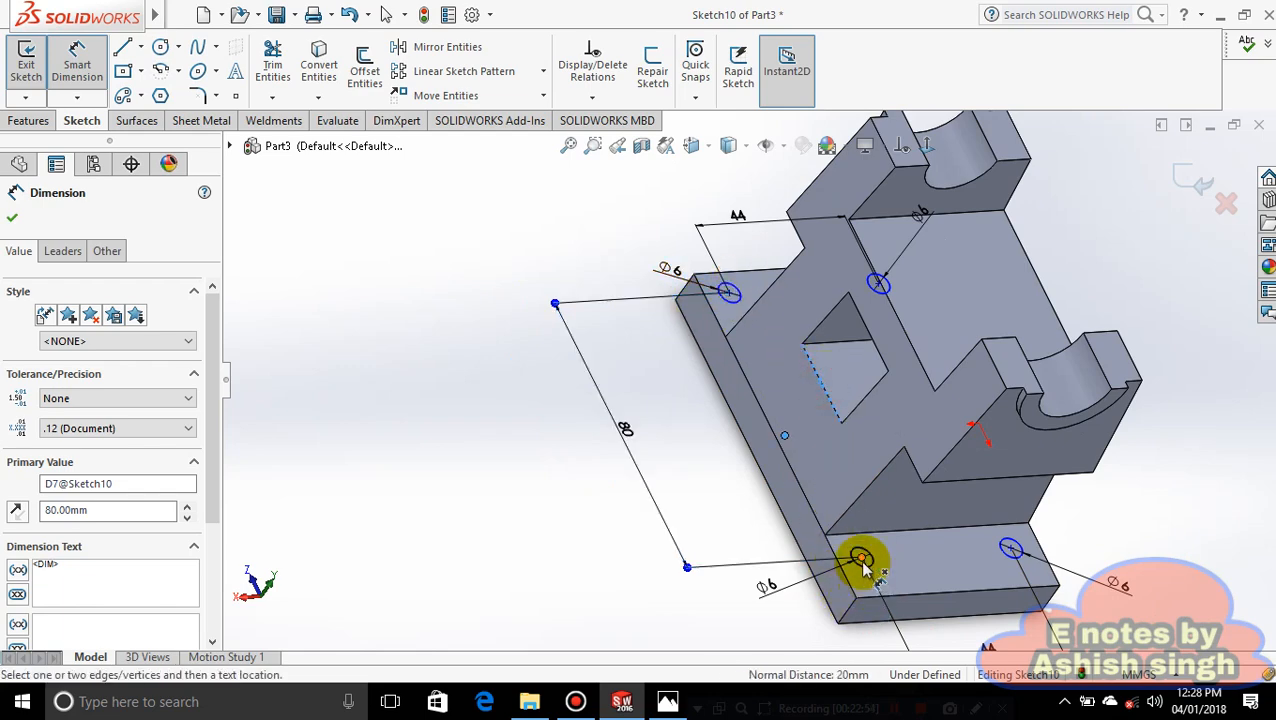
pyautogui.click(862, 558)
pyautogui.click(428, 553)
pyautogui.write('40')
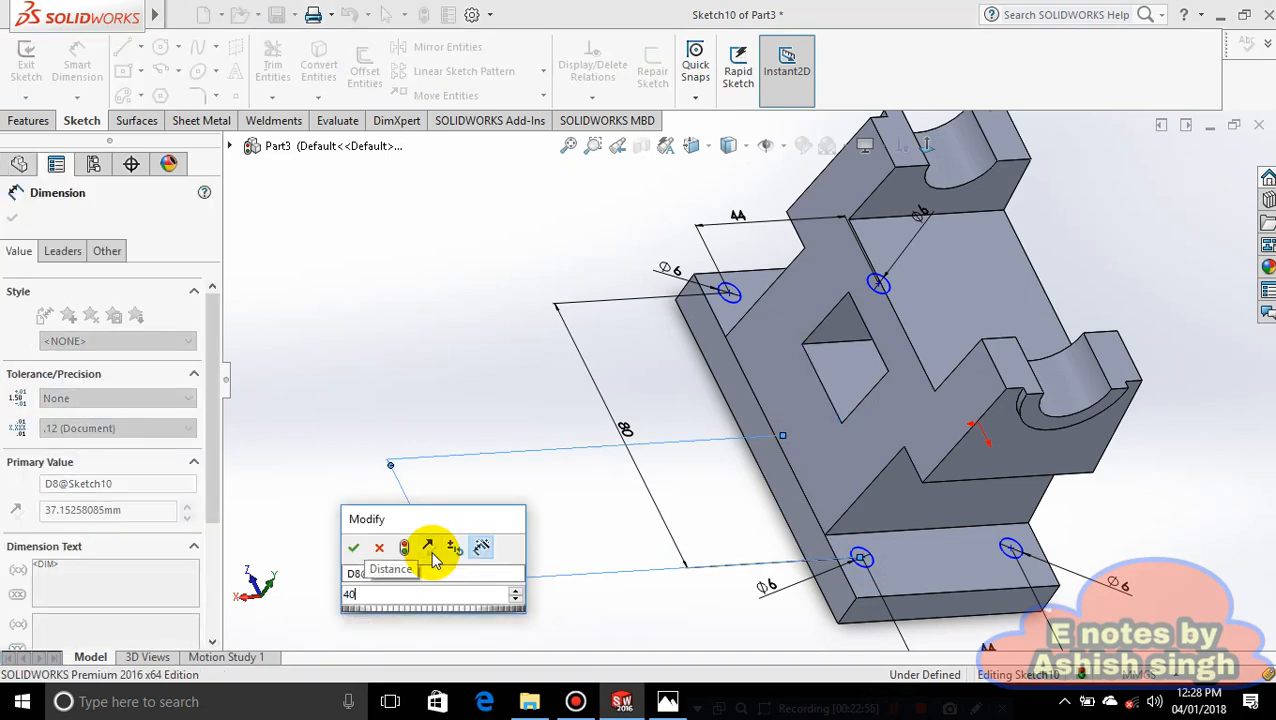
pyautogui.press('Return')
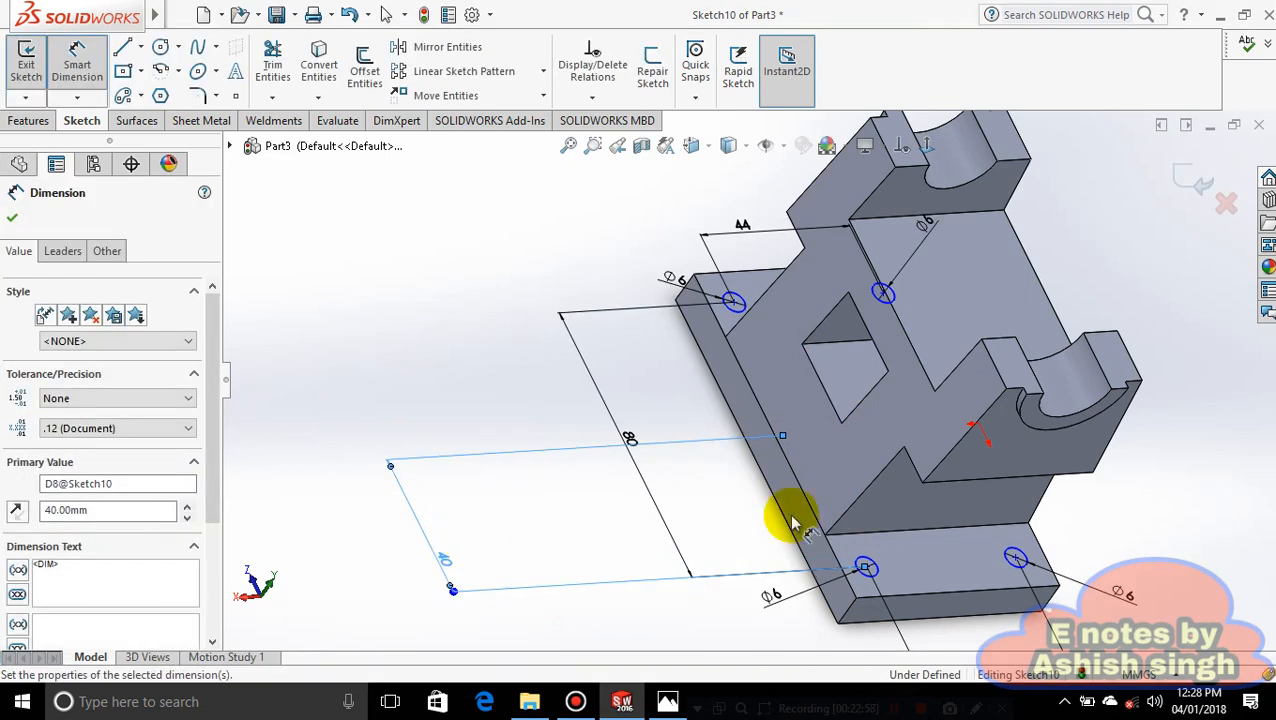
pyautogui.moveTo(1030, 510); pyautogui.dragTo(971, 617, button='middle')
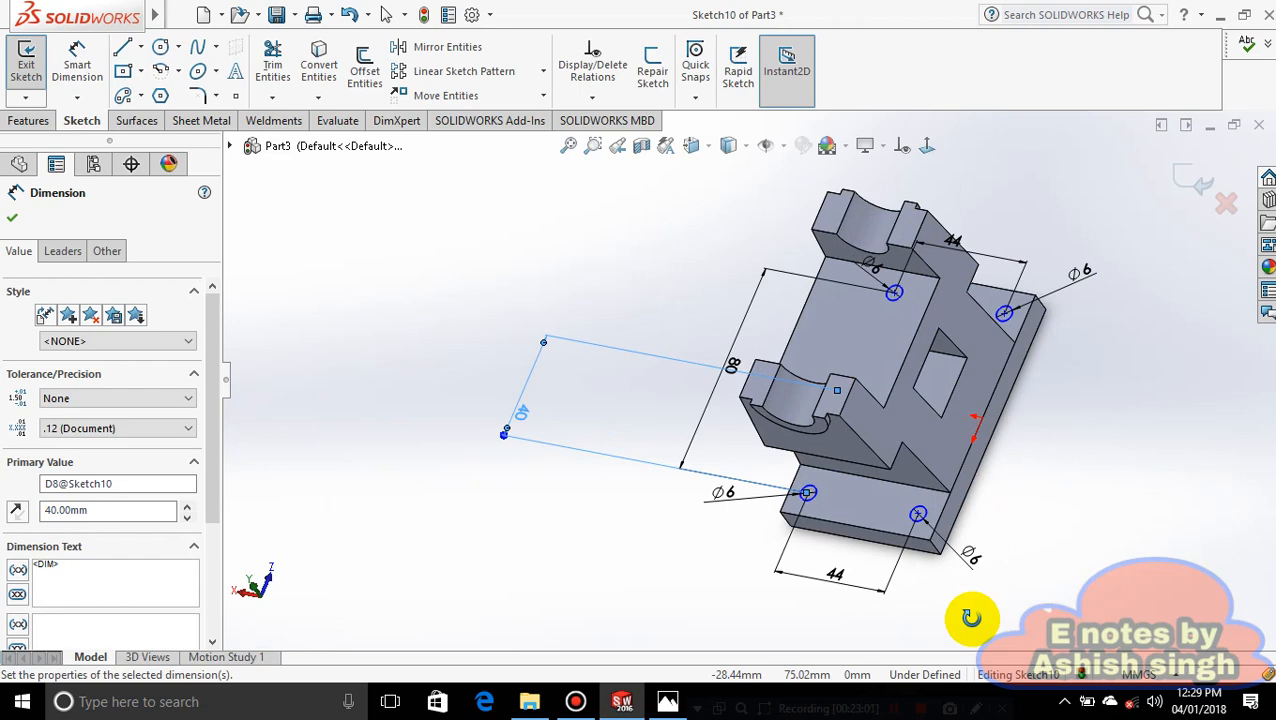
pyautogui.click(918, 515)
pyautogui.click(1005, 316)
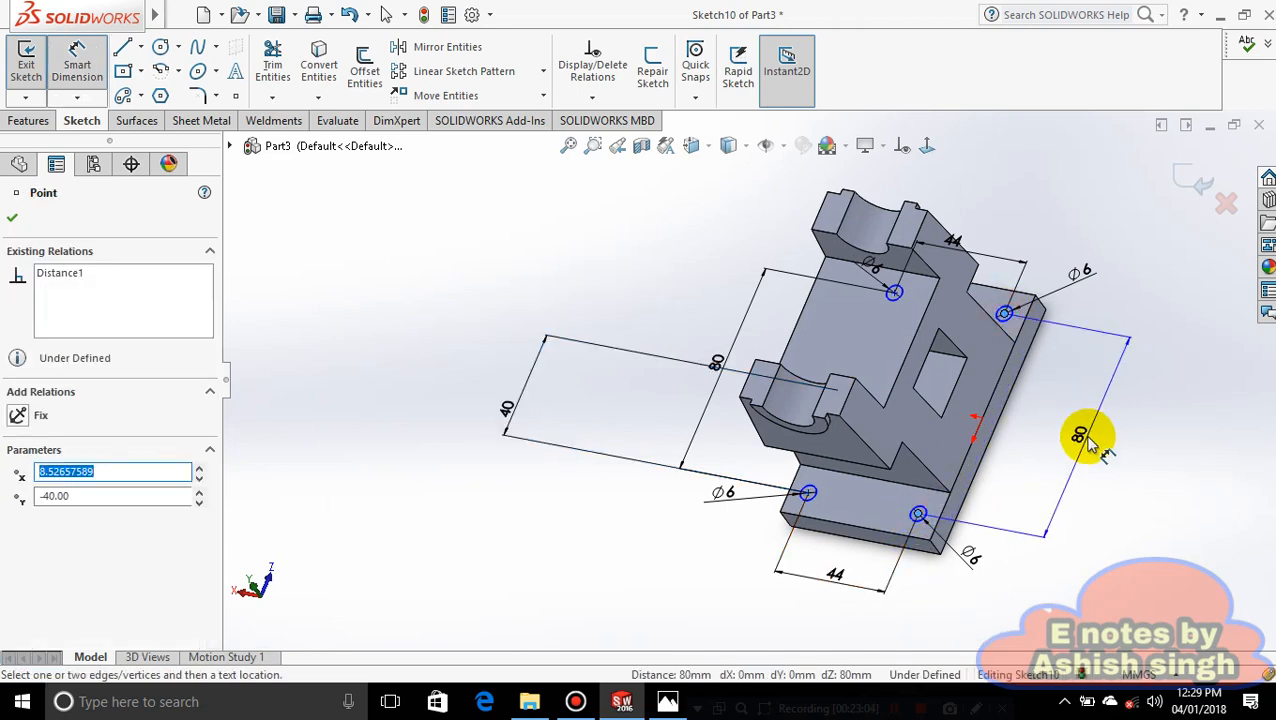
pyautogui.press('Escape')
# - Dimension the distance from the midpoint of the base ledge's outer edge to the adjacent circle center as 22 mm
pyautogui.scroll(2, 1066, 456)
pyautogui.moveTo(1021, 472)
pyautogui.mouseDown(button='middle')
pyautogui.moveTo(900, 572)
pyautogui.moveTo(945, 318)
pyautogui.moveTo(1020, 584)
pyautogui.moveTo(943, 524)
pyautogui.moveTo(954, 658)
pyautogui.moveTo(1000, 485)
pyautogui.mouseUp(button='middle')
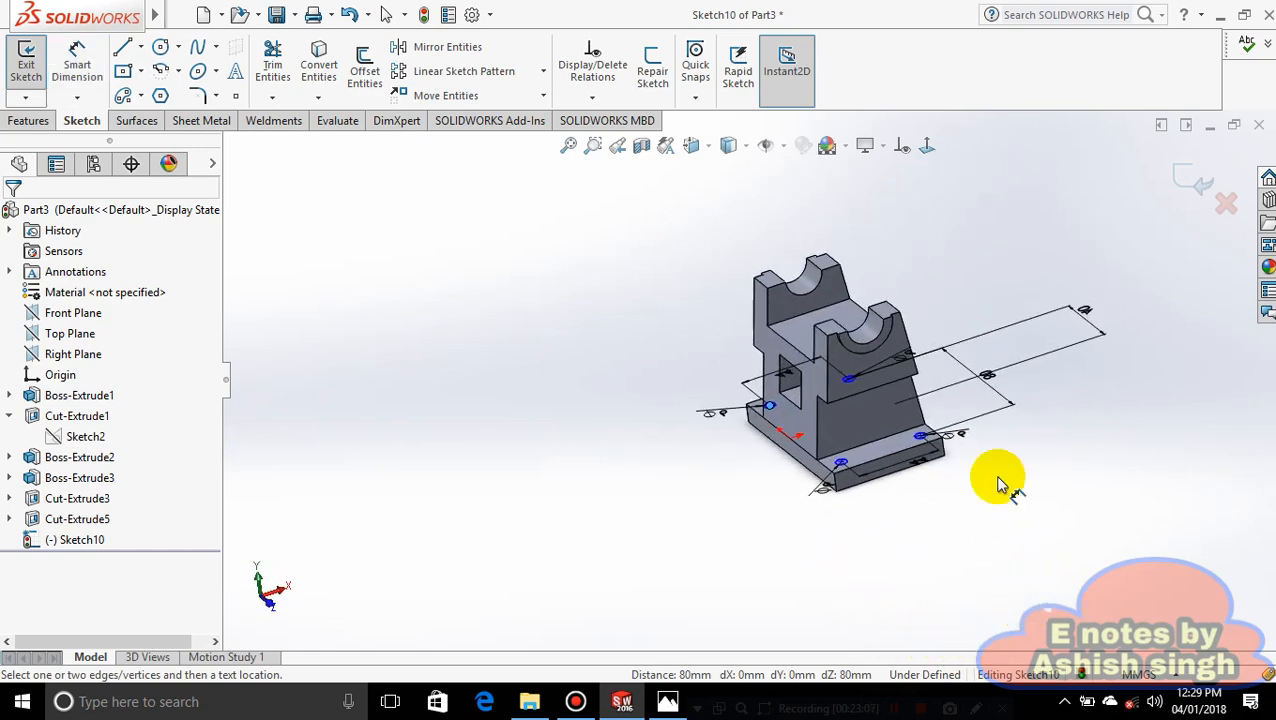
pyautogui.scroll(-5, 1000, 485)
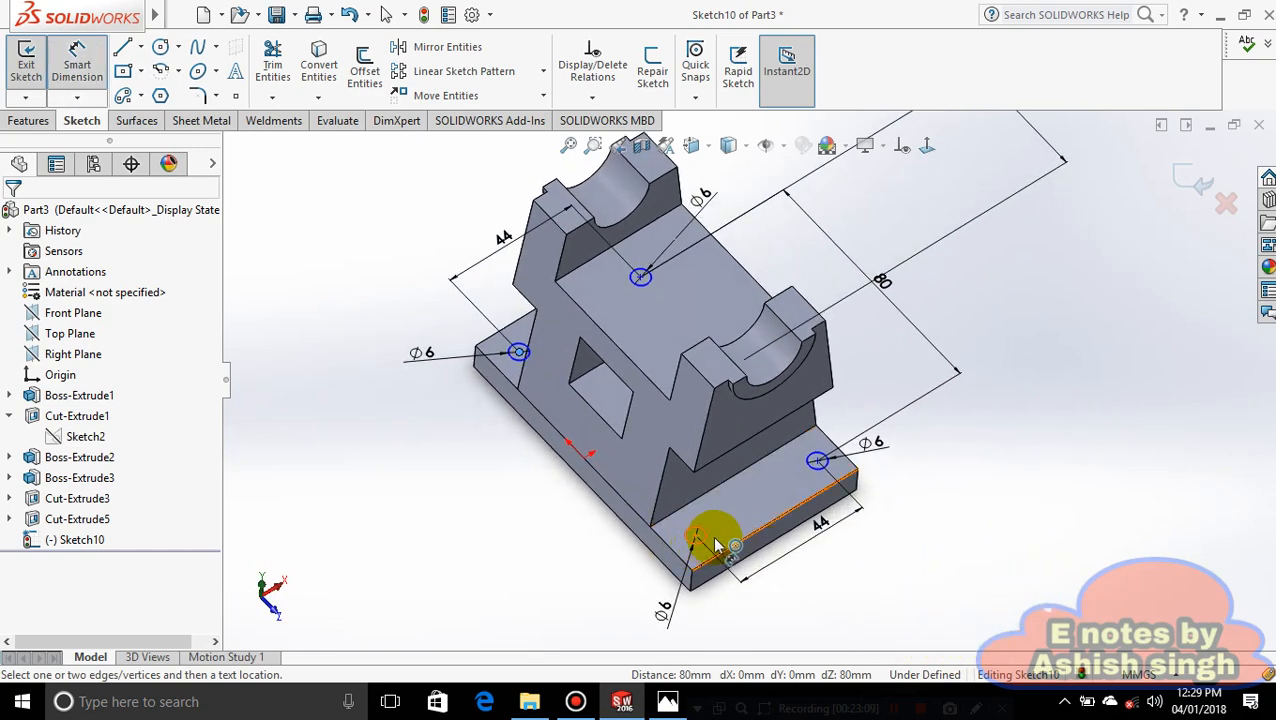
pyautogui.moveTo(916, 512); pyautogui.dragTo(843, 427, button='middle')
pyautogui.click(736, 465)
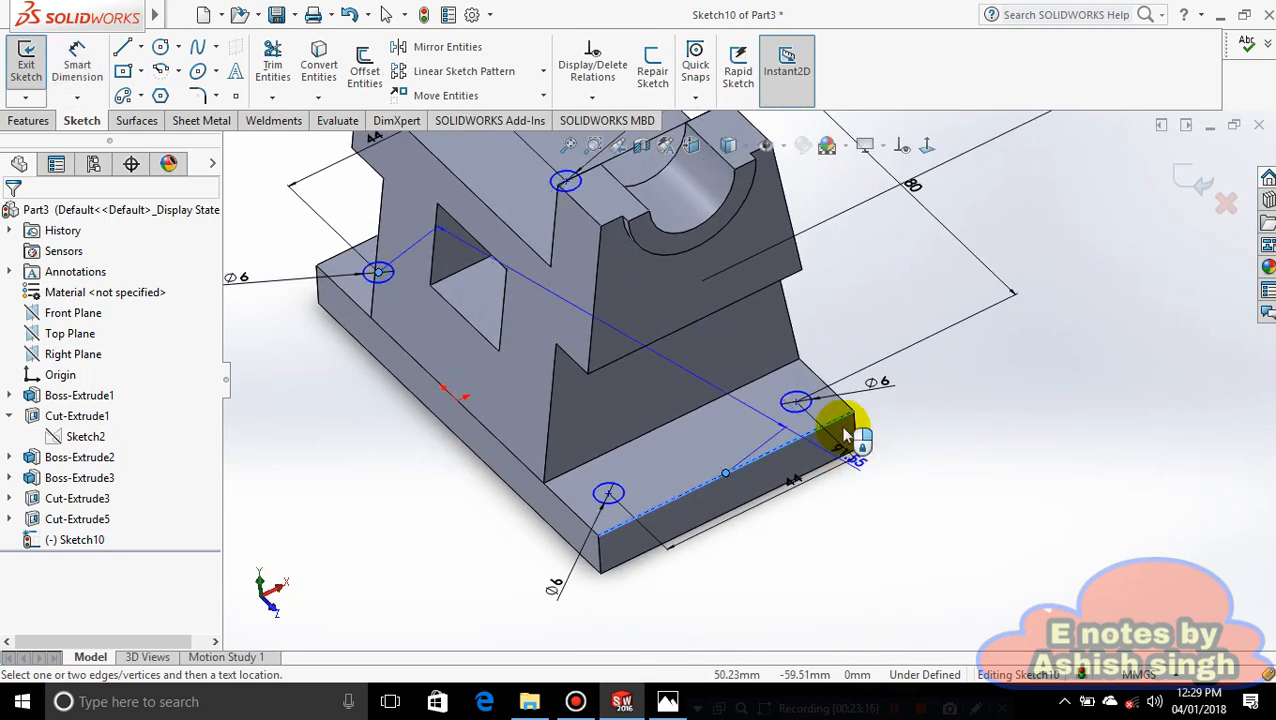
pyautogui.click(797, 403)
pyautogui.click(846, 534)
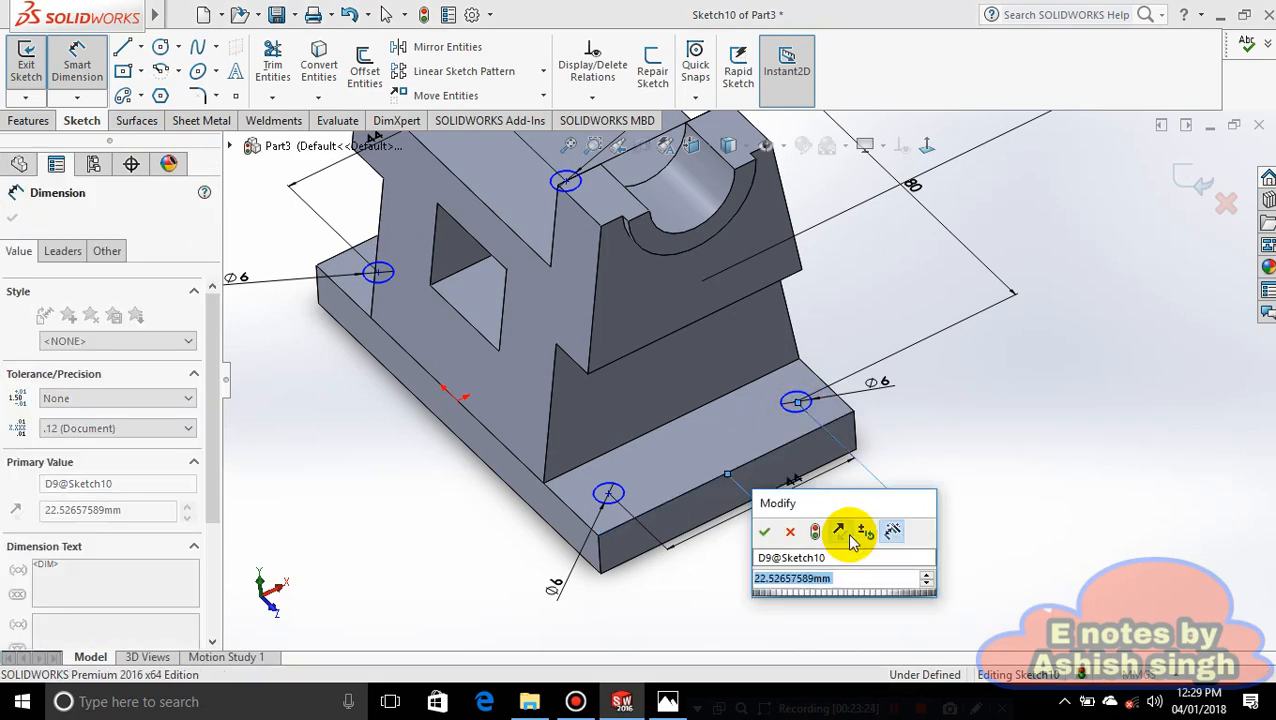
pyautogui.write('22')
pyautogui.press('Return')
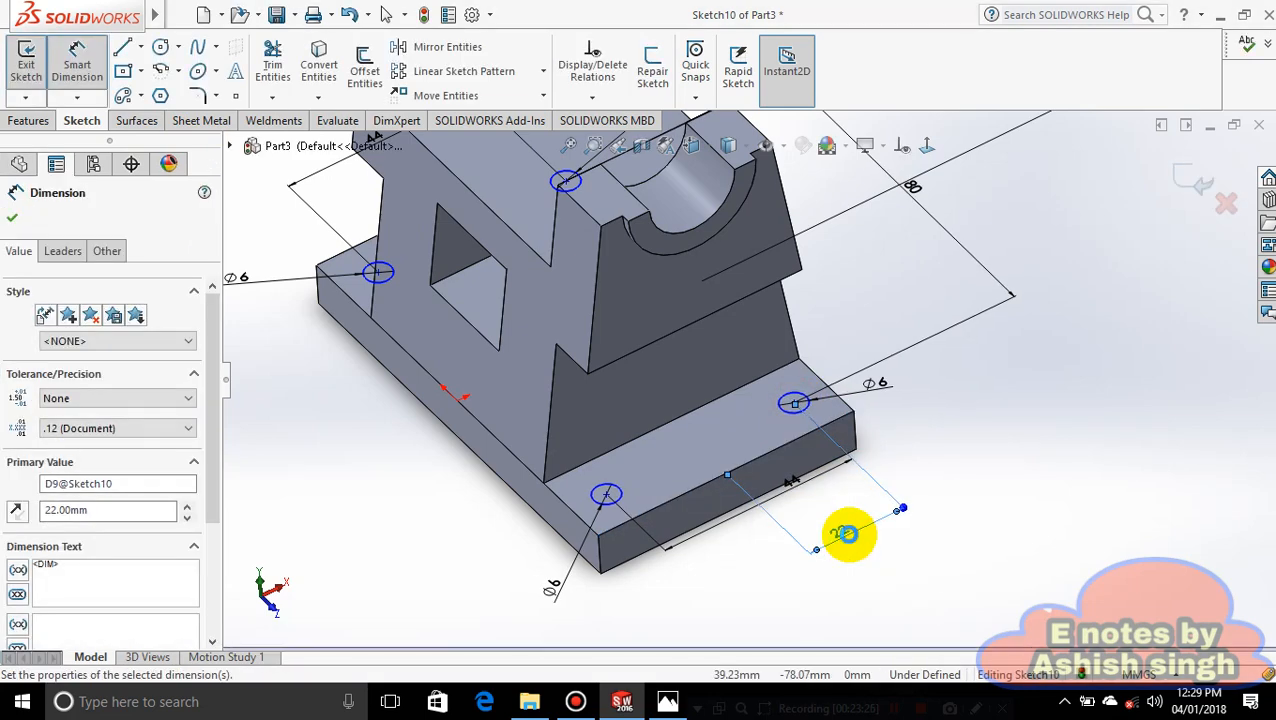
pyautogui.click(928, 545)
# - Cut-extrude the four circles down through the base with a blind depth of 99 mm and inspect the result
pyautogui.scroll(3, 935, 530)
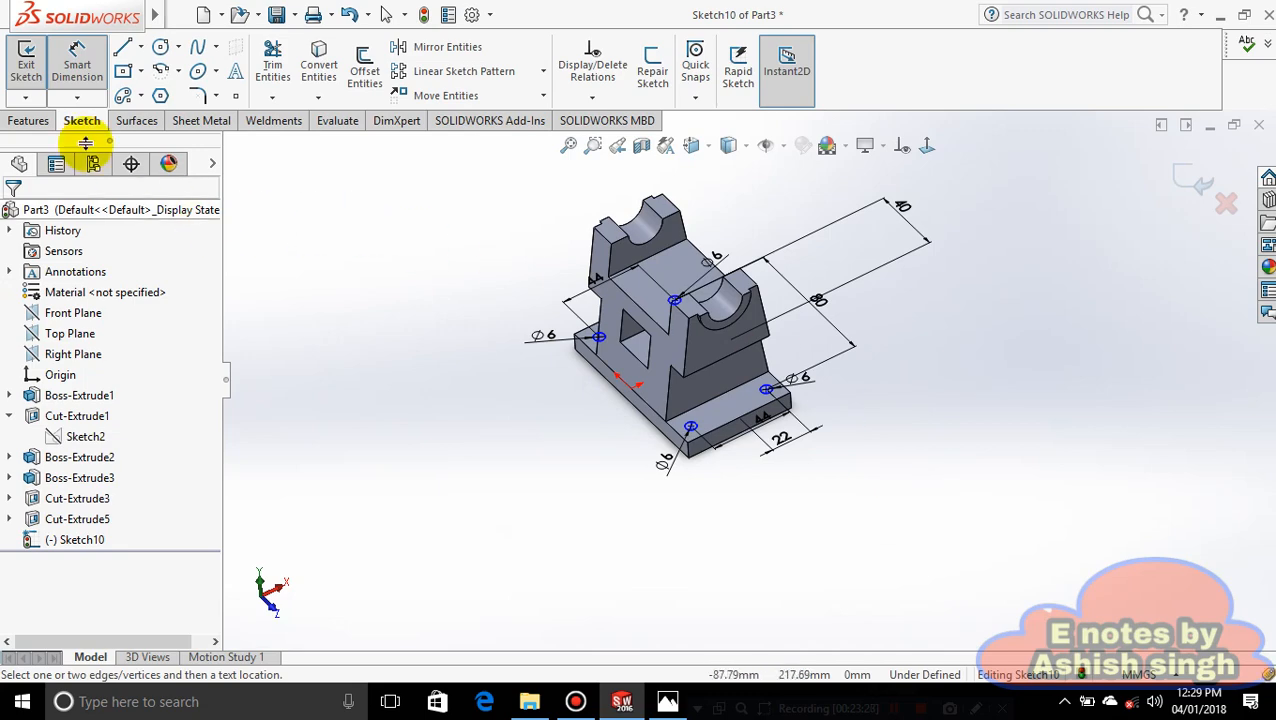
pyautogui.click(30, 120)
pyautogui.click(283, 66)
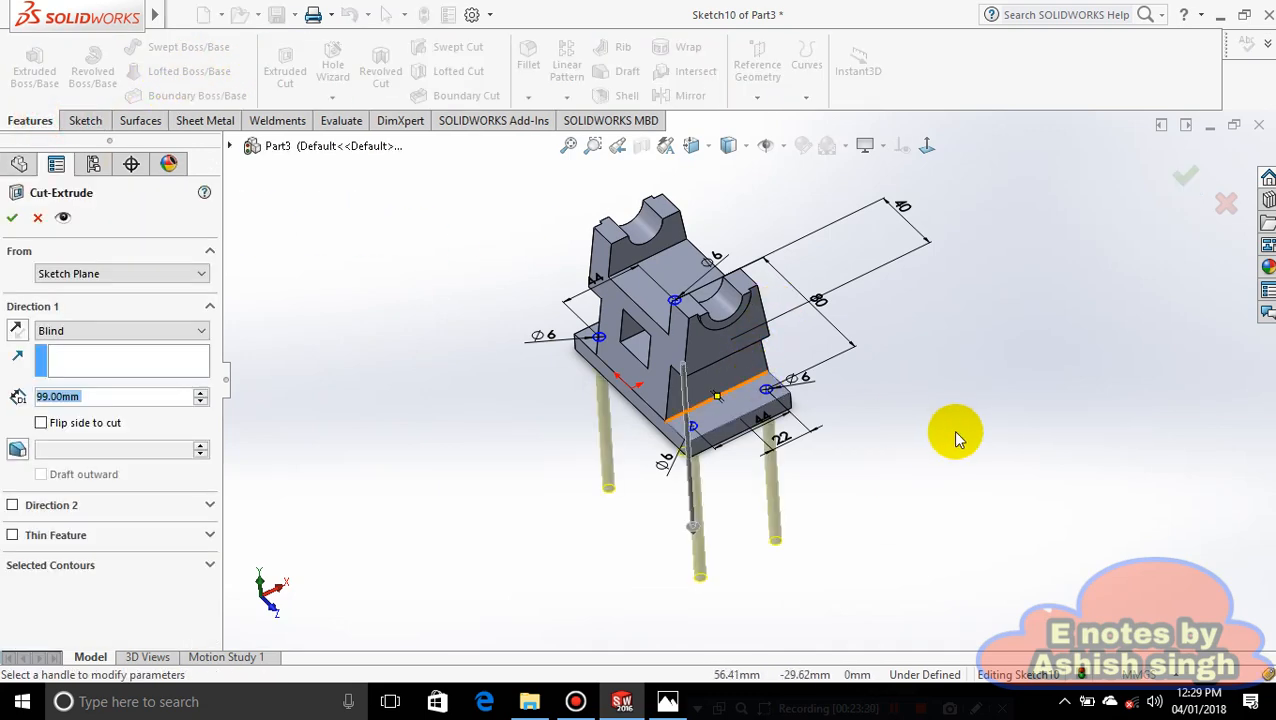
pyautogui.click(1185, 175)
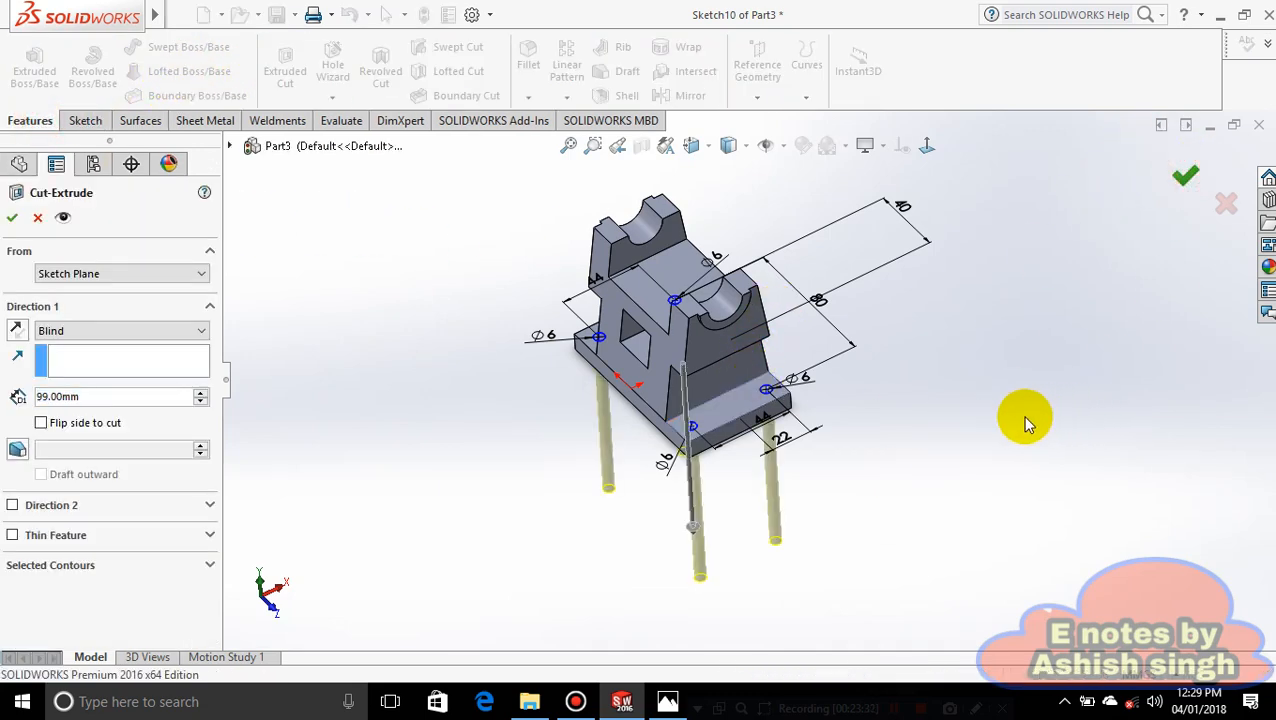
pyautogui.moveTo(1011, 421); pyautogui.dragTo(919, 586, button='middle')
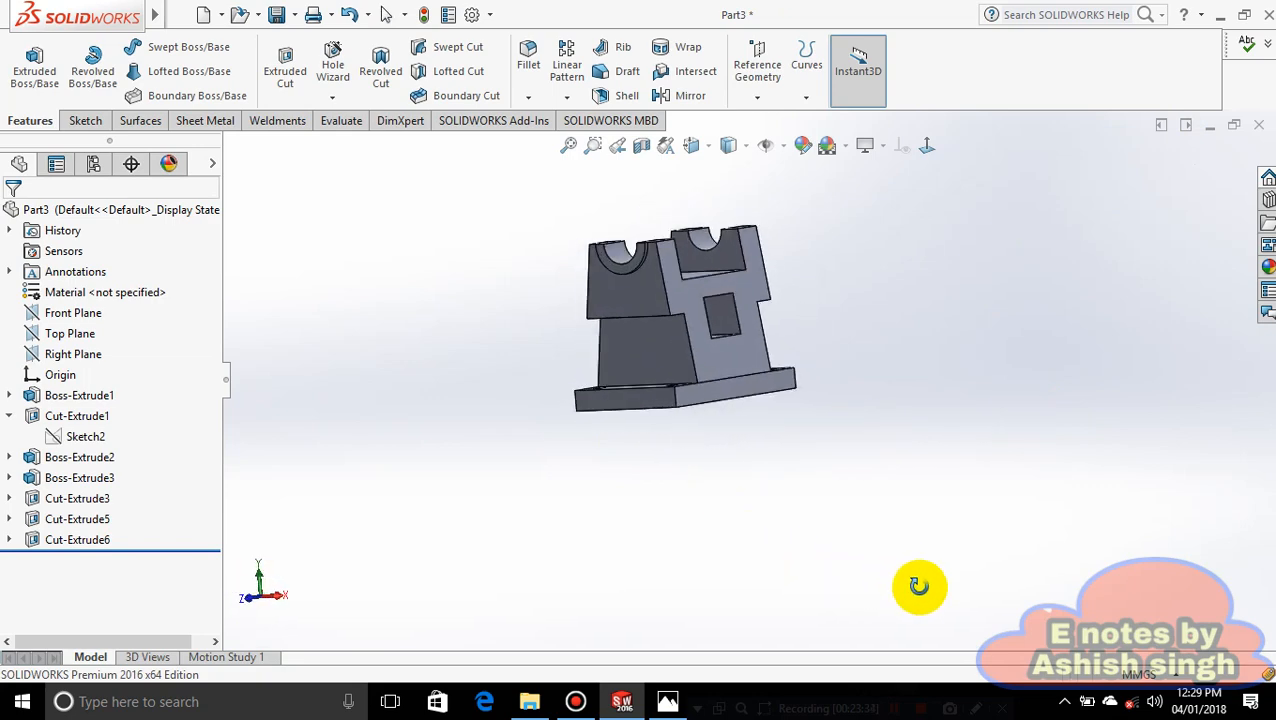
# - Inspect the finished bearing block from several sides and compare it with the reference drawing
pyautogui.moveTo(829, 342); pyautogui.dragTo(1198, 570, button='middle')
pyautogui.moveTo(955, 322); pyautogui.dragTo(860, 290, button='middle')
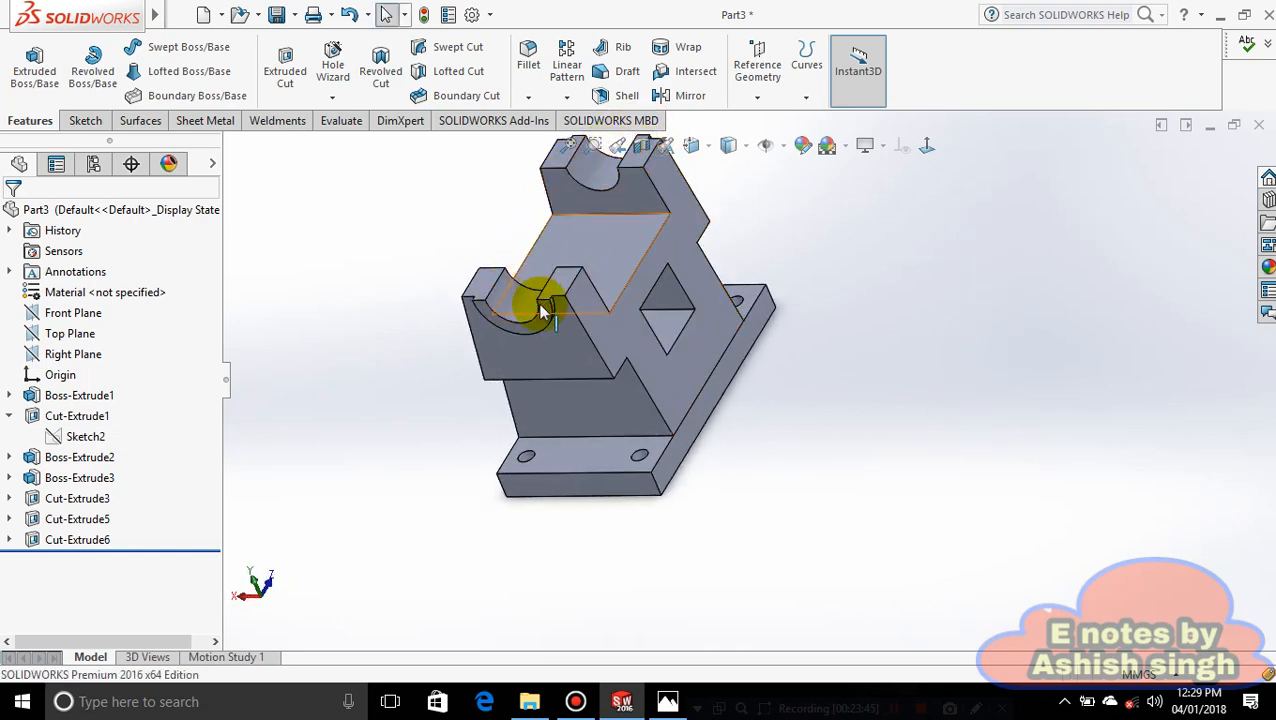
pyautogui.moveTo(671, 301); pyautogui.dragTo(668, 452, button='middle')
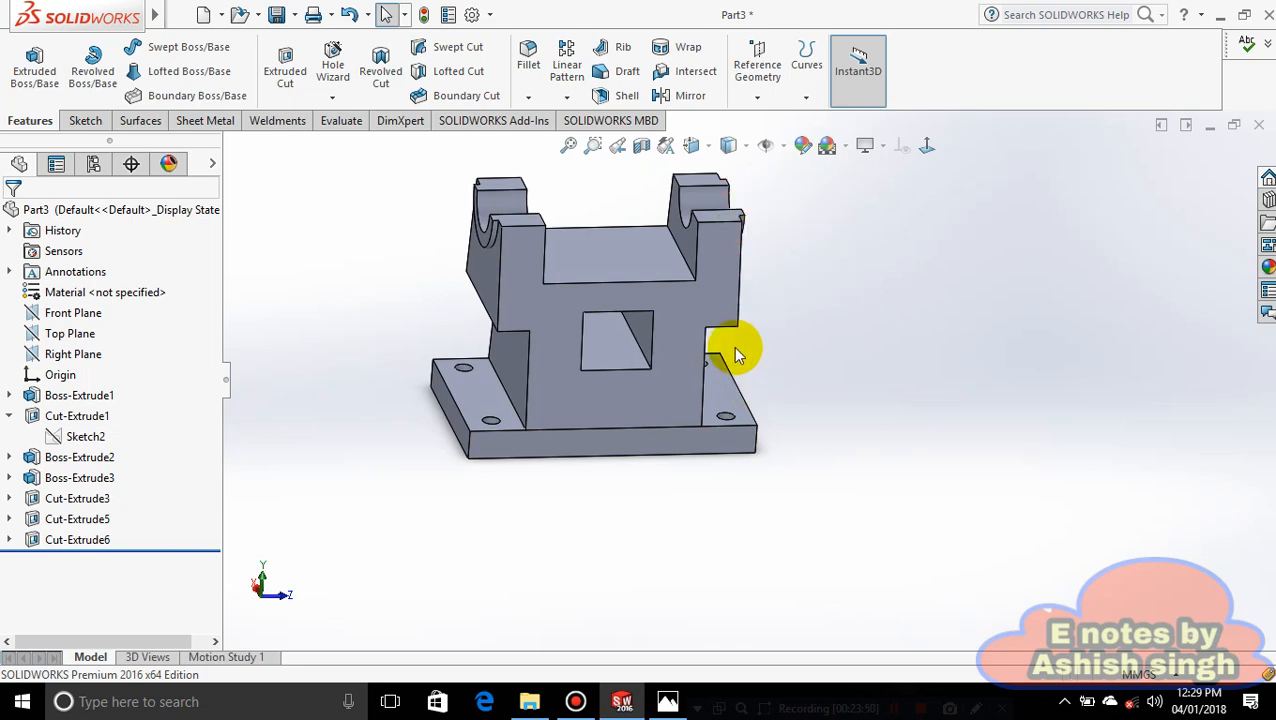
pyautogui.click(666, 702)
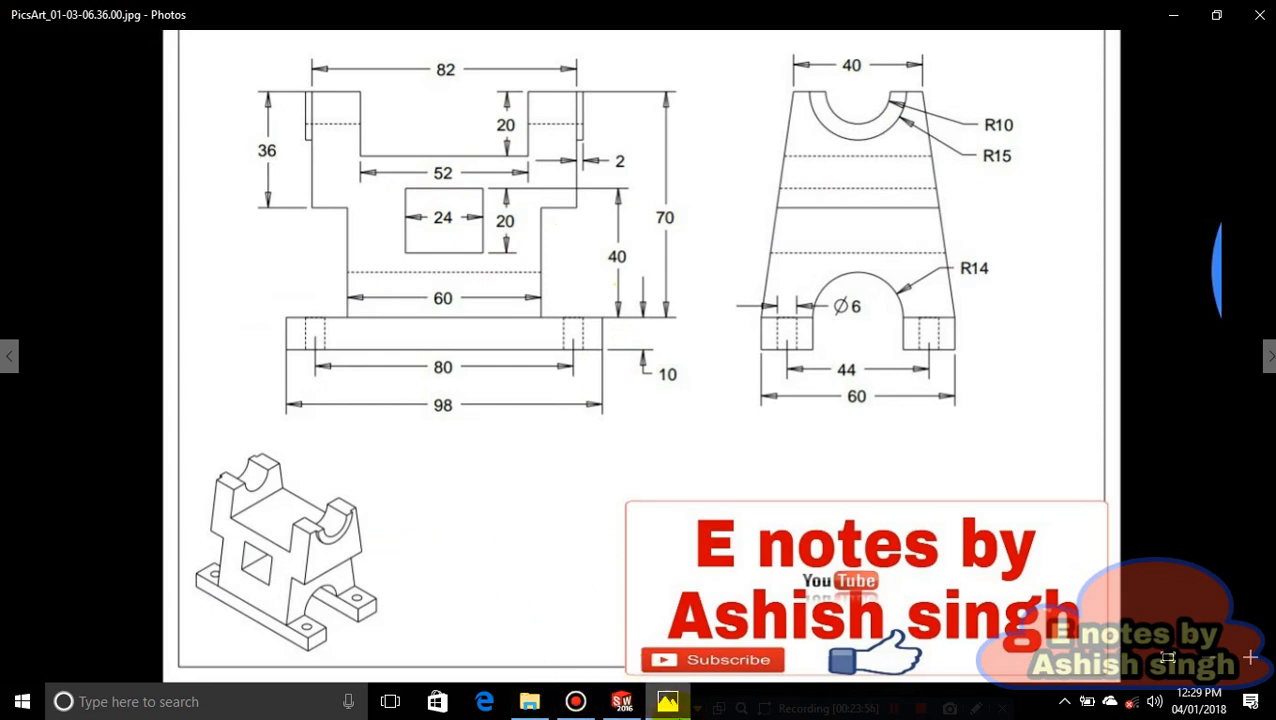
pyautogui.click(621, 702)
pyautogui.scroll(4, 780, 370)
pyautogui.moveTo(755, 319); pyautogui.dragTo(712, 657, button='middle')
pyautogui.scroll(-2, 707, 263)
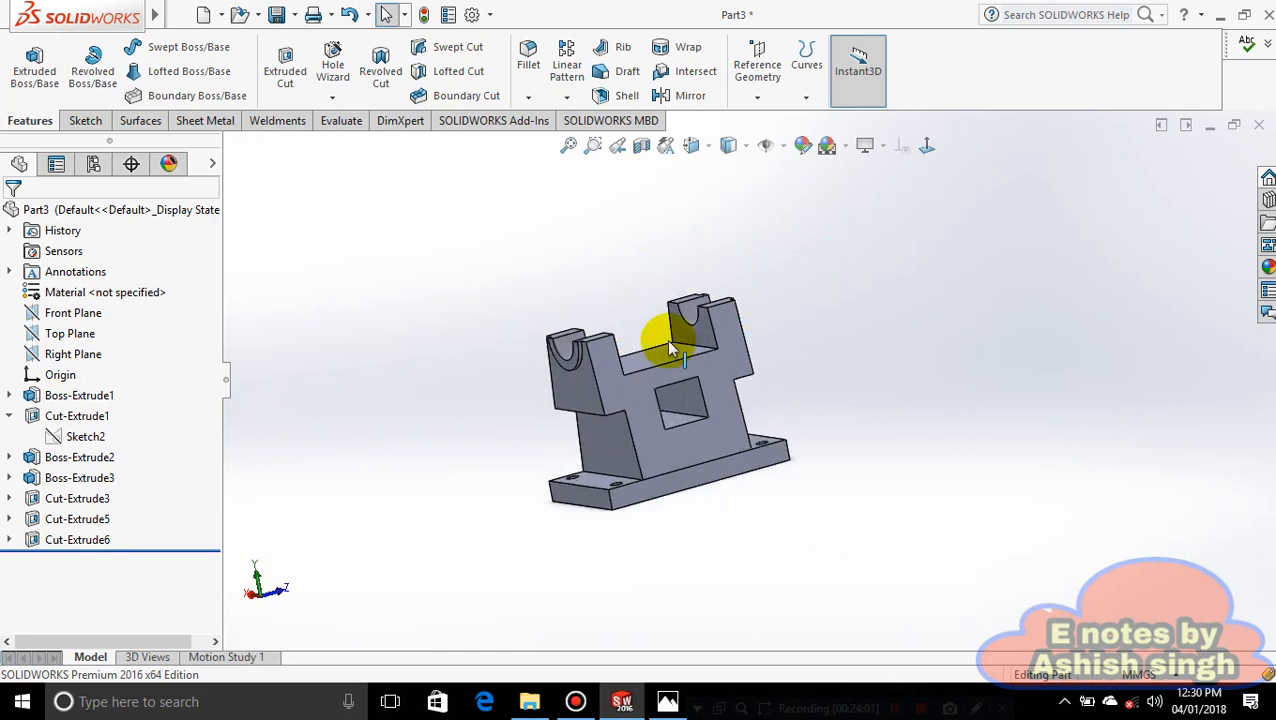
# - Apply a dark yellow color from the standard swatches to the whole body of the bearing block
pyautogui.rightClick(737, 448)
pyautogui.click(879, 160)
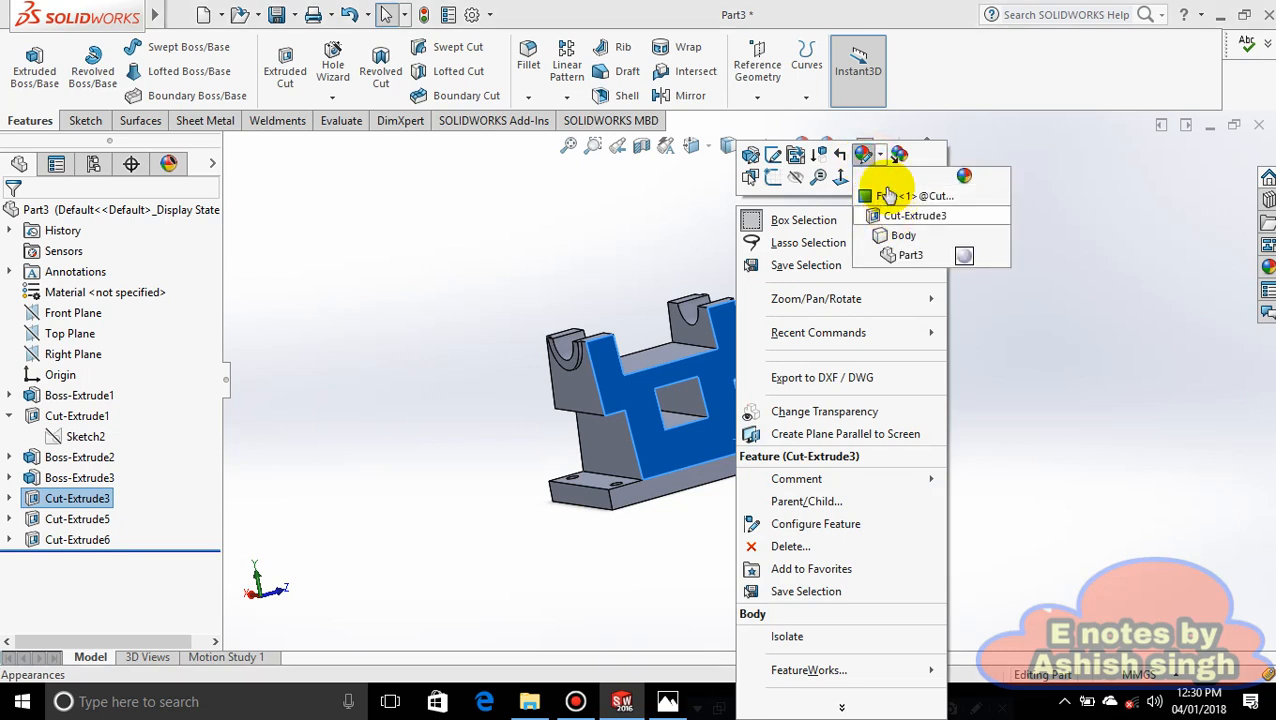
pyautogui.click(903, 234)
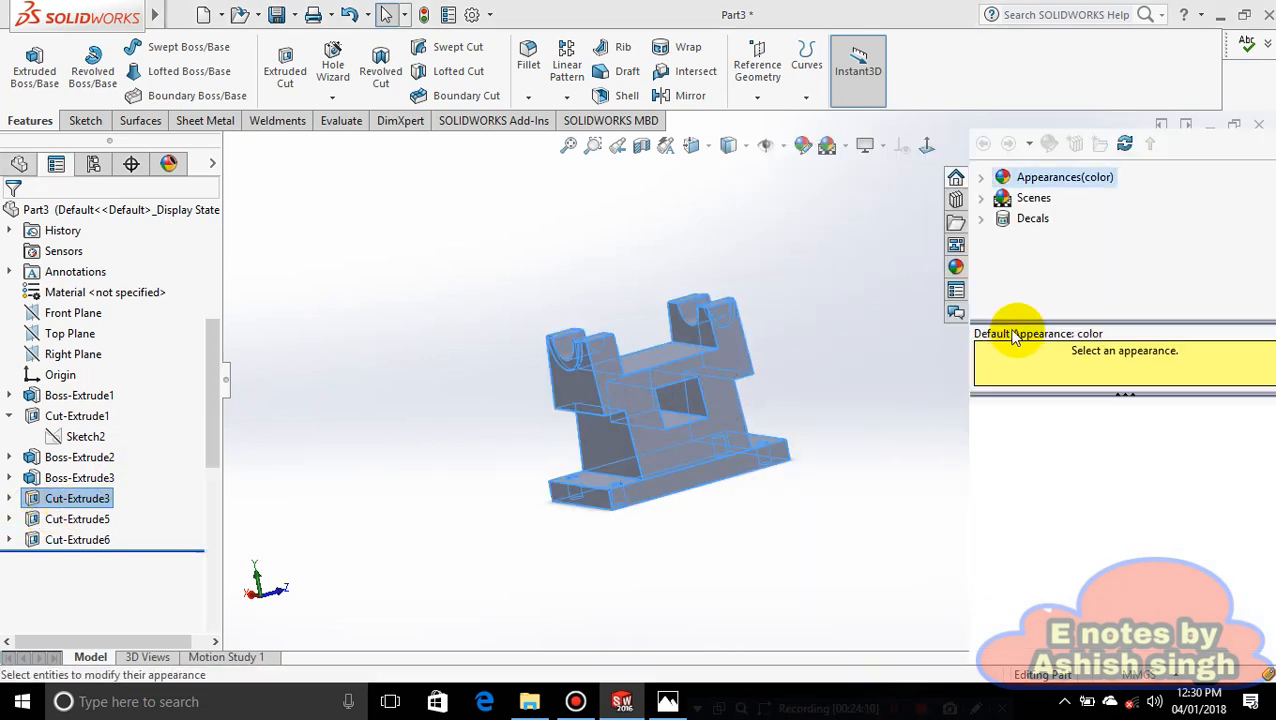
pyautogui.click(92, 618)
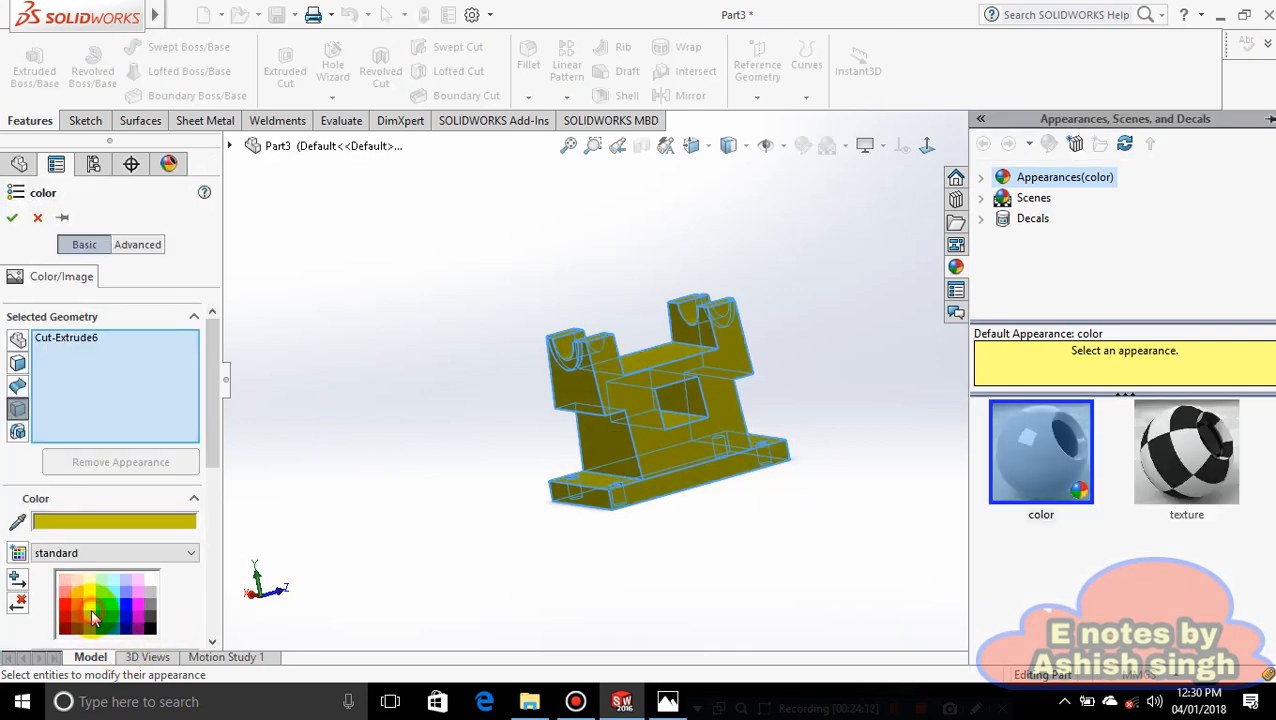
pyautogui.click(12, 217)
# - Check the colored bearing block against the reference drawing once more and view it from other angles
pyautogui.moveTo(561, 427); pyautogui.dragTo(803, 490, button='middle')
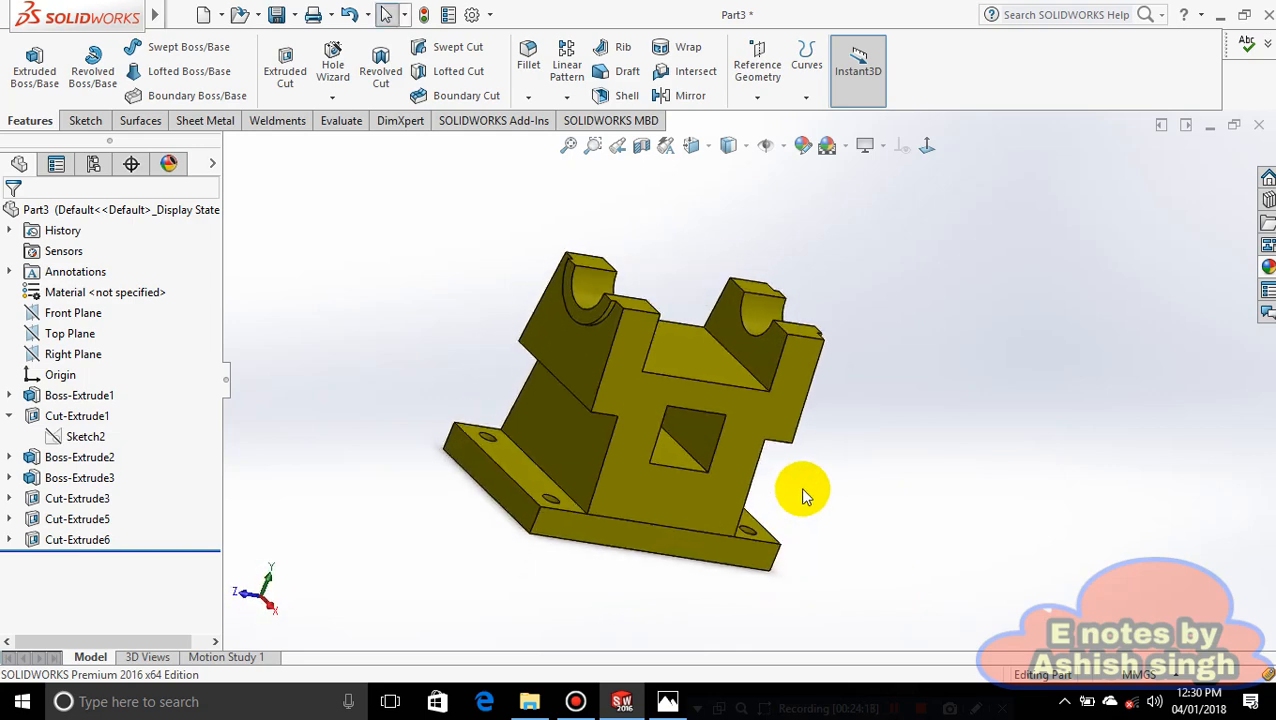
pyautogui.click(667, 701)
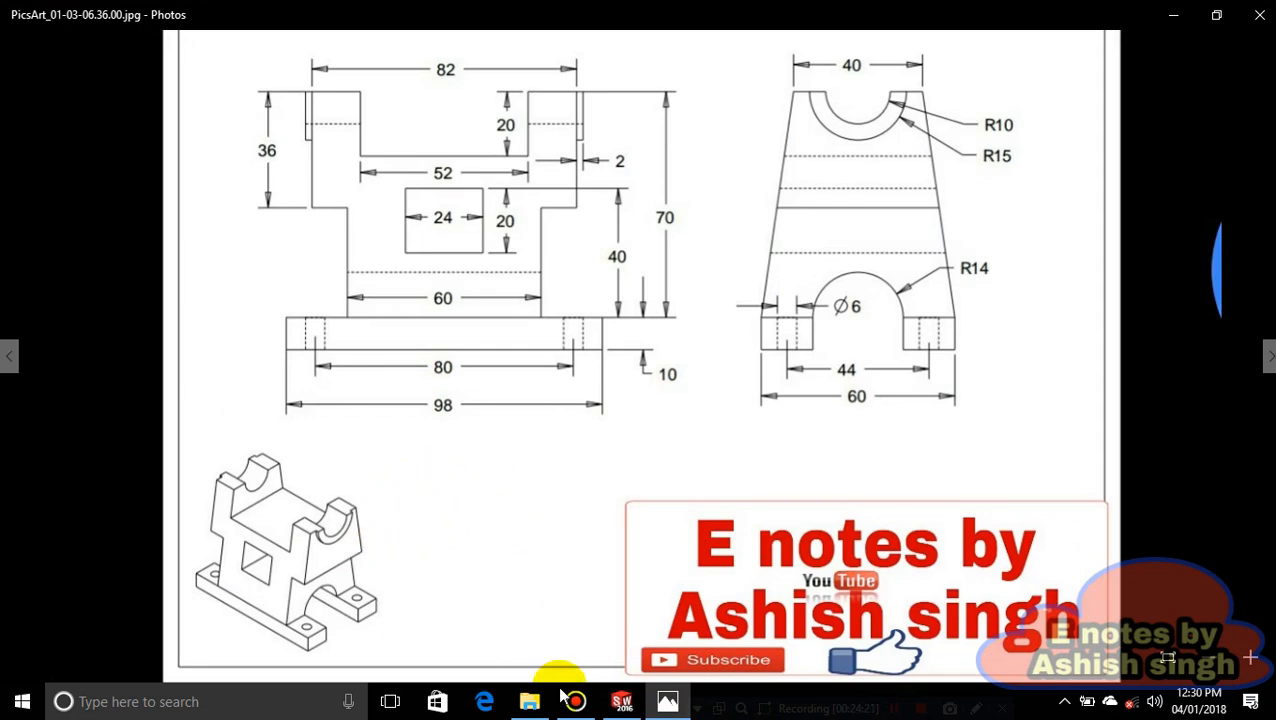
pyautogui.click(665, 701)
pyautogui.moveTo(730, 362); pyautogui.dragTo(910, 418, button='middle')
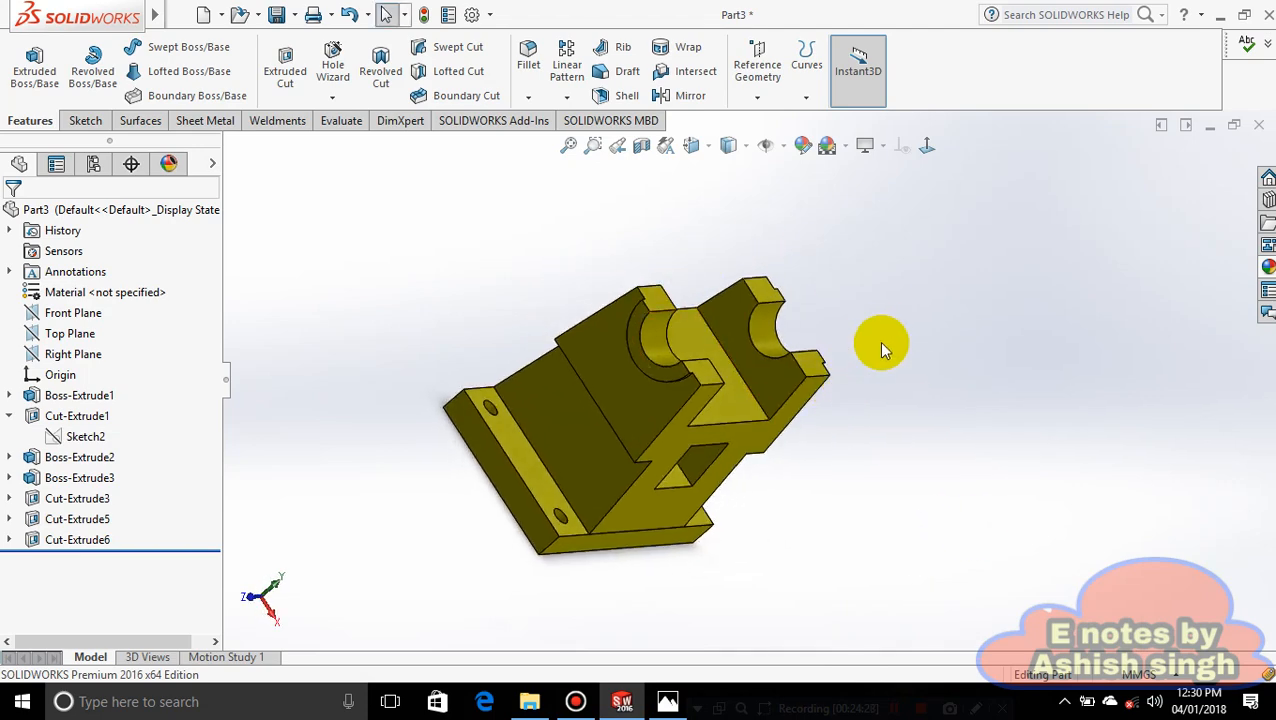